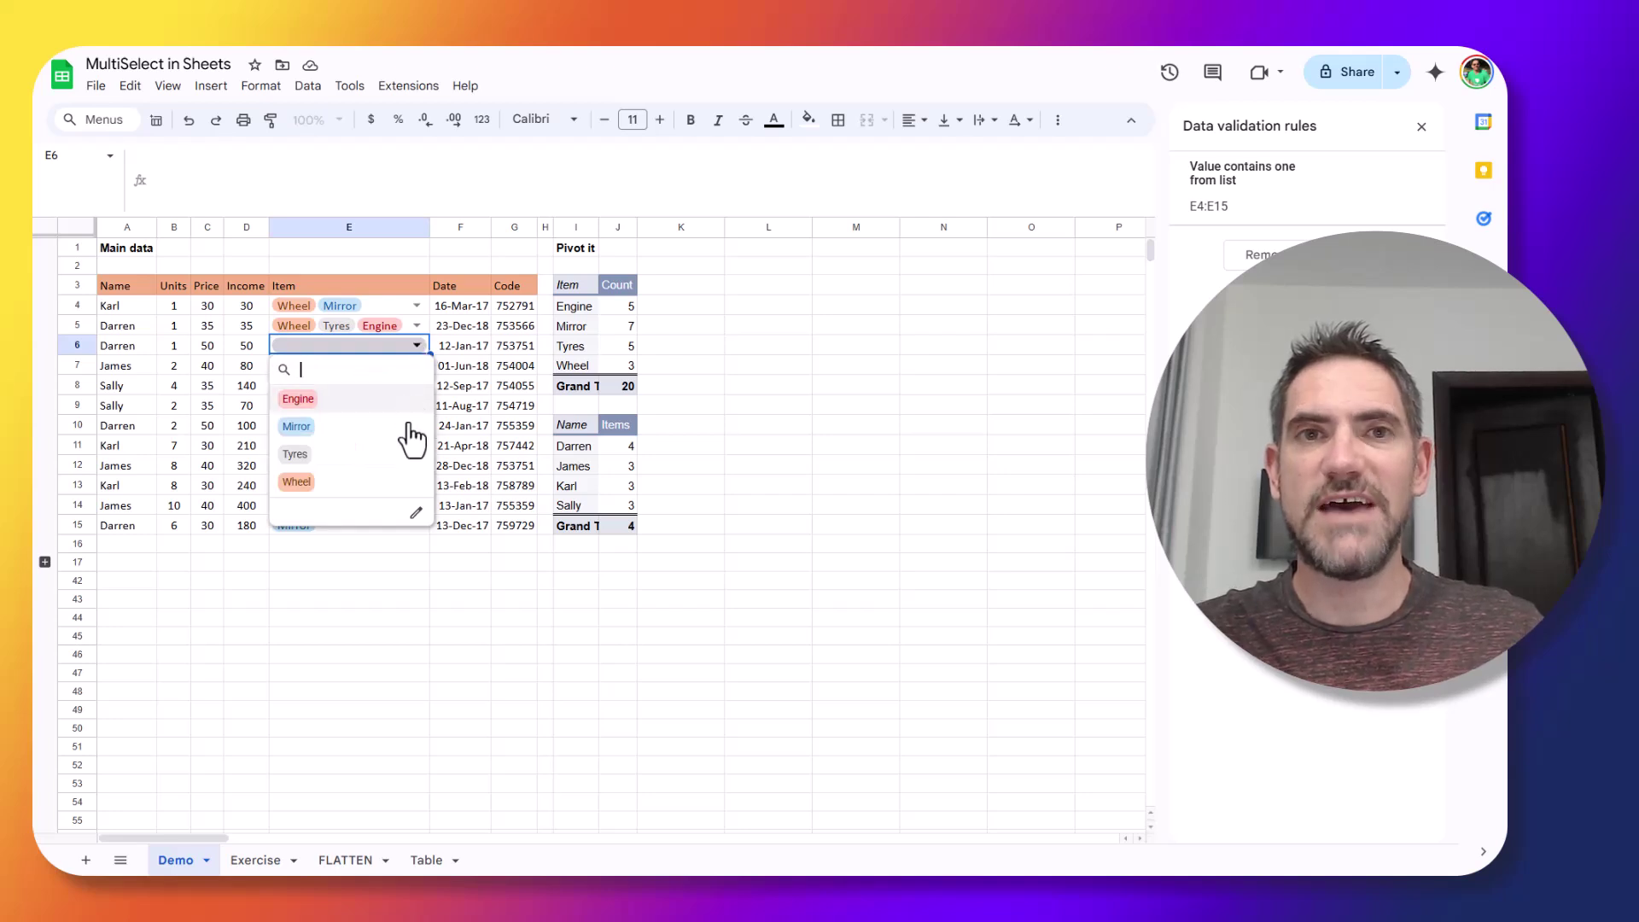
Add Engine and Mirror to E6, then check E7, the pivot's Mirror entry and header E3.
left_click(408, 427)
left_click(443, 523)
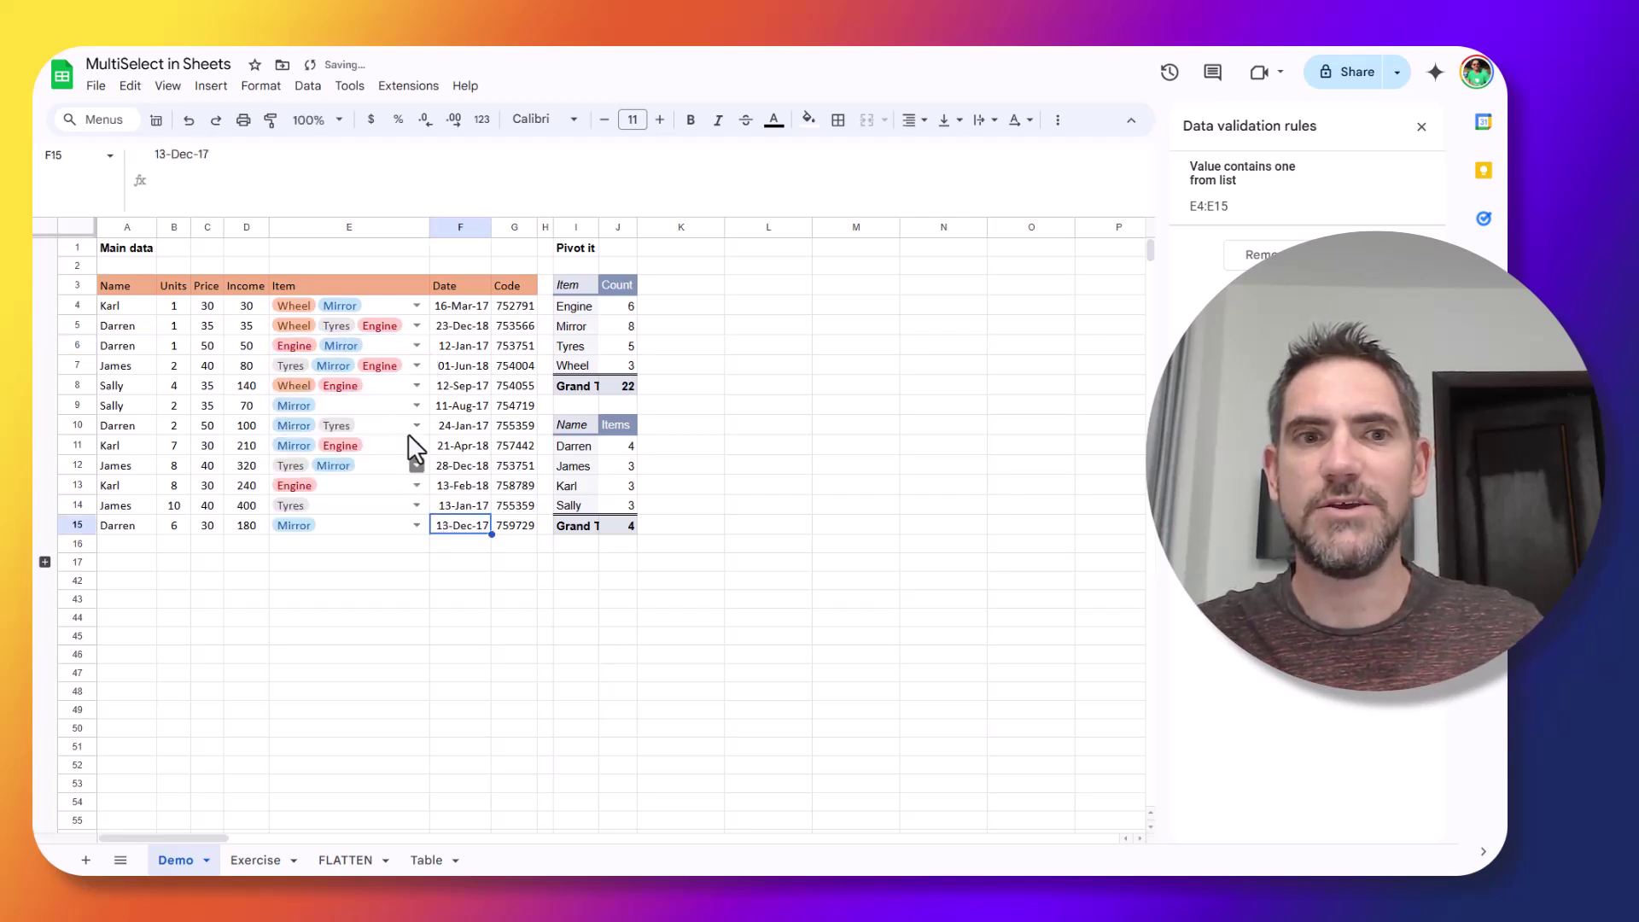
left_click(385, 375)
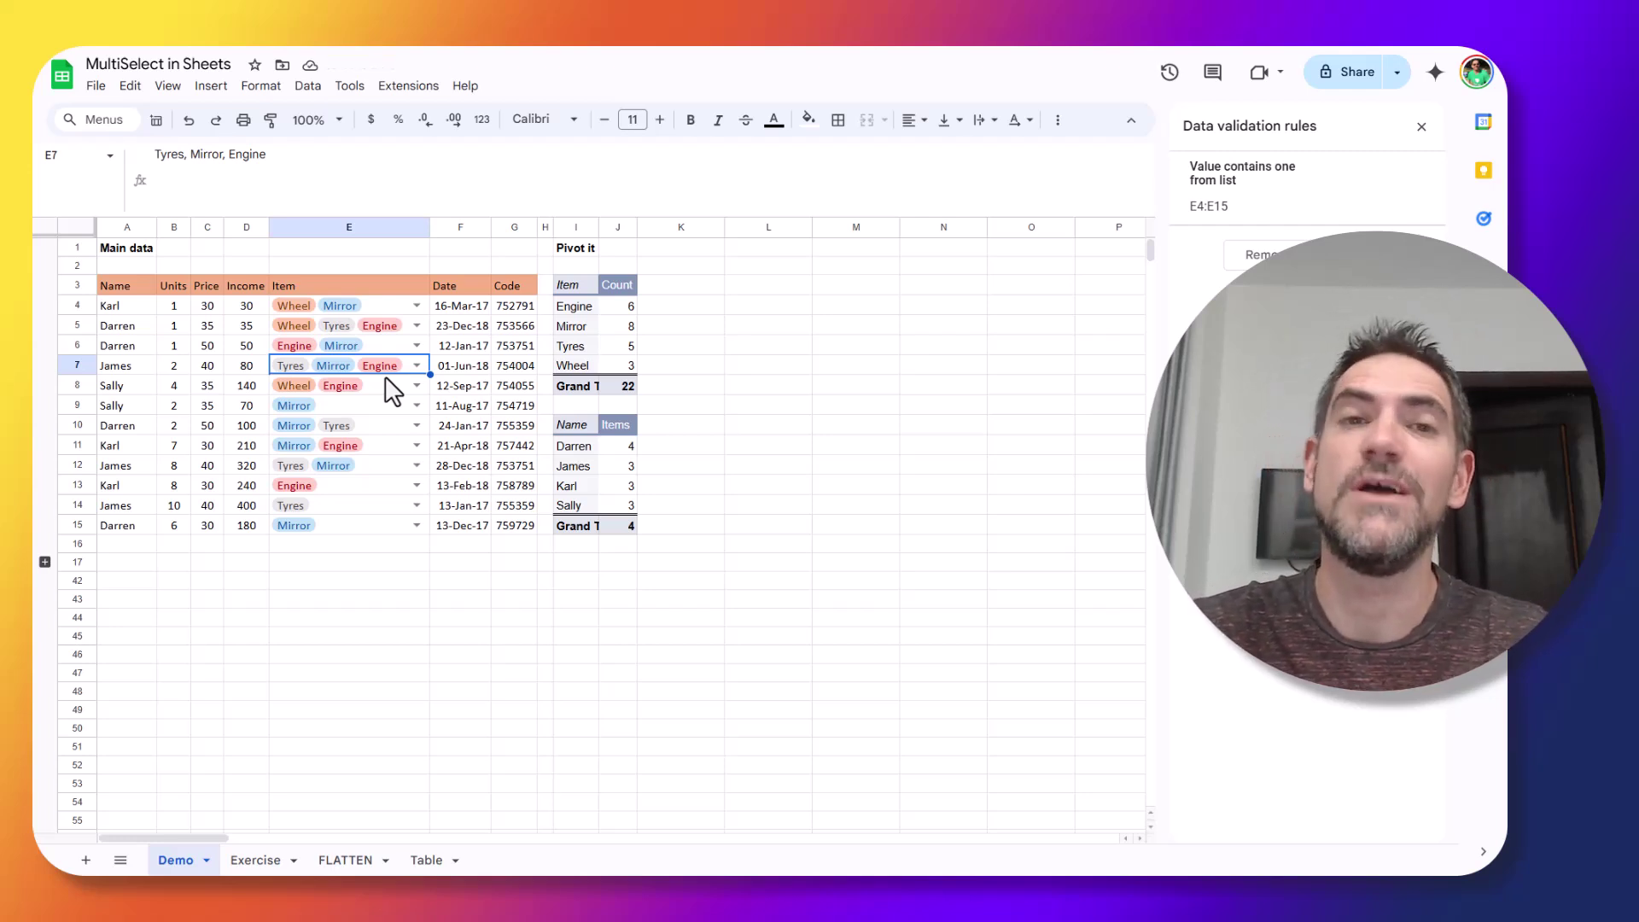
left_click(582, 331)
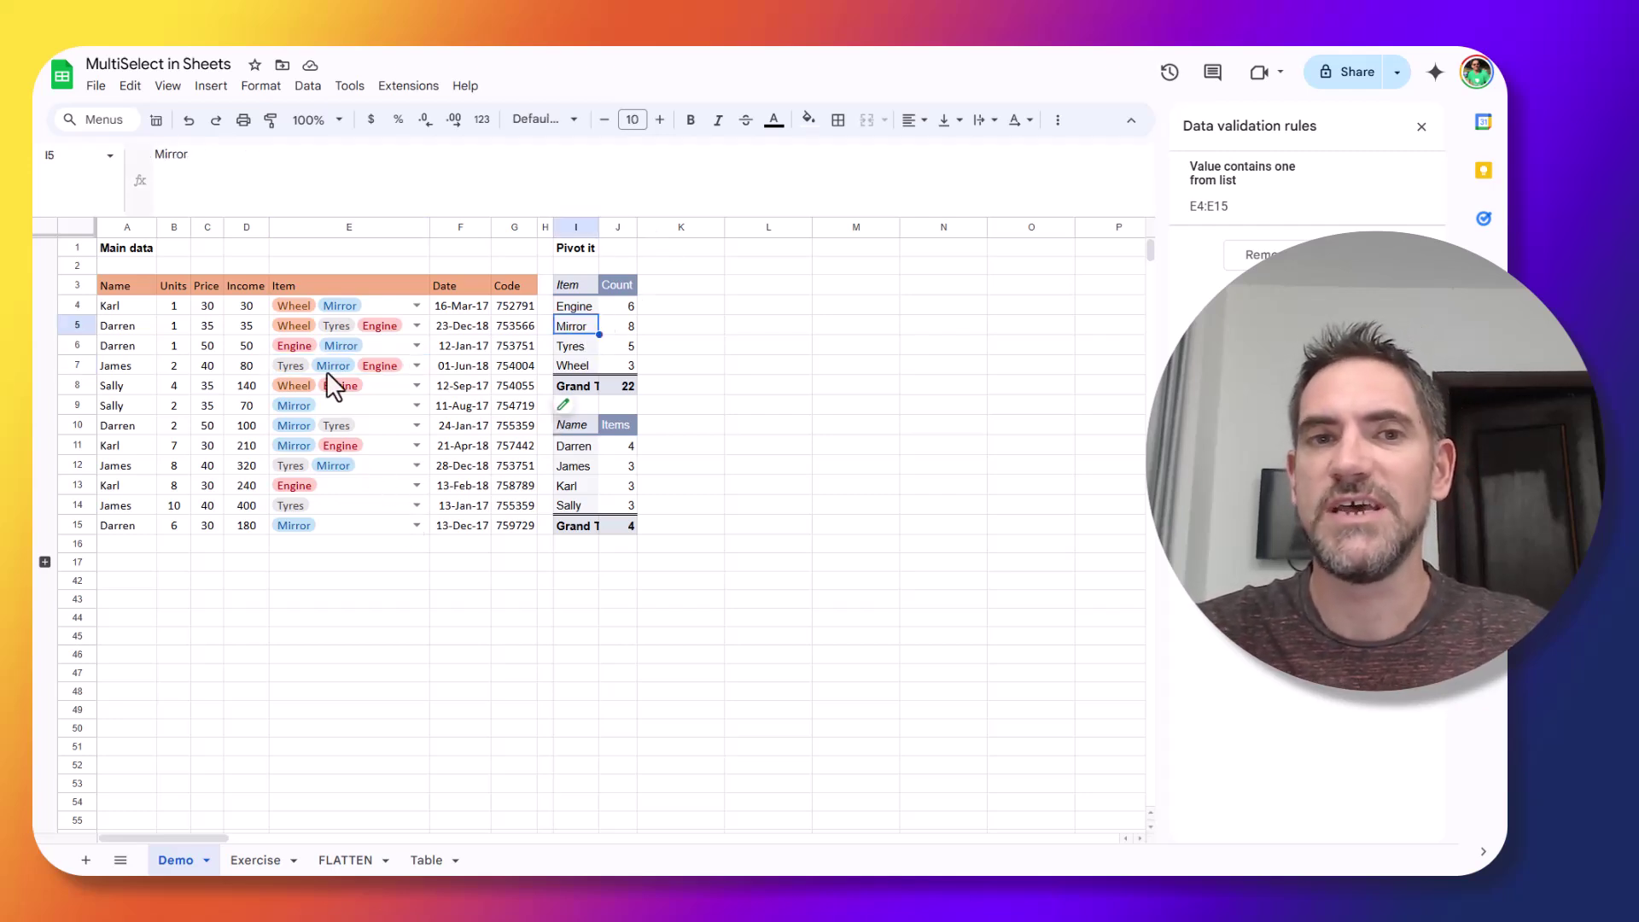
left_click(403, 285)
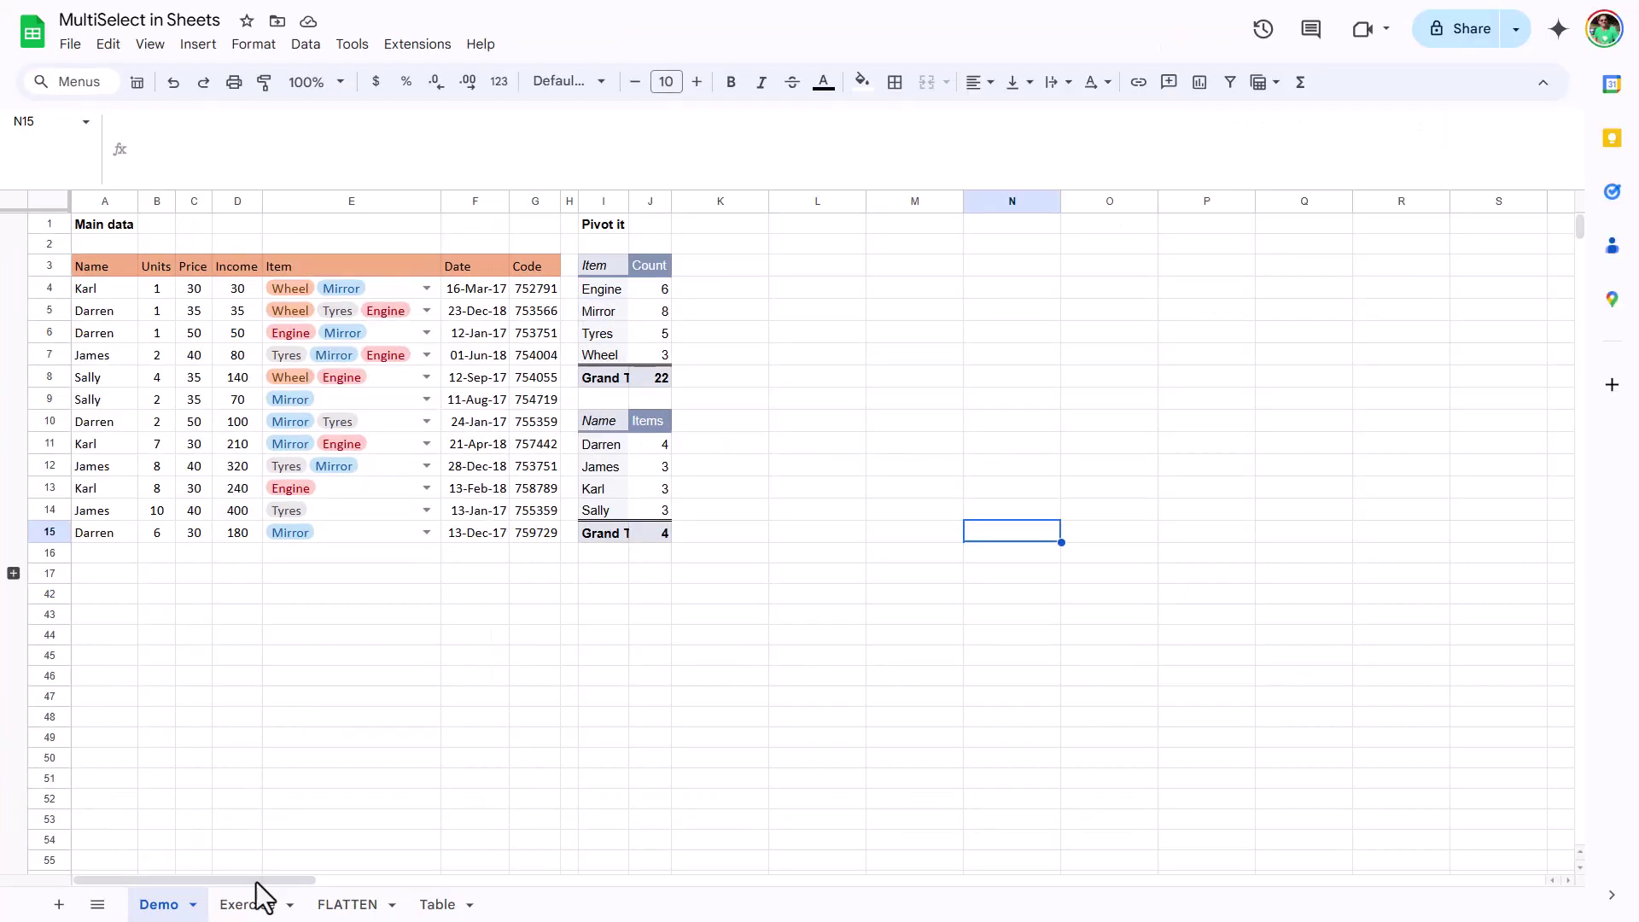
On the Exercise sheet, add a dropdown to Item cells E5:E16.
left_click(247, 905)
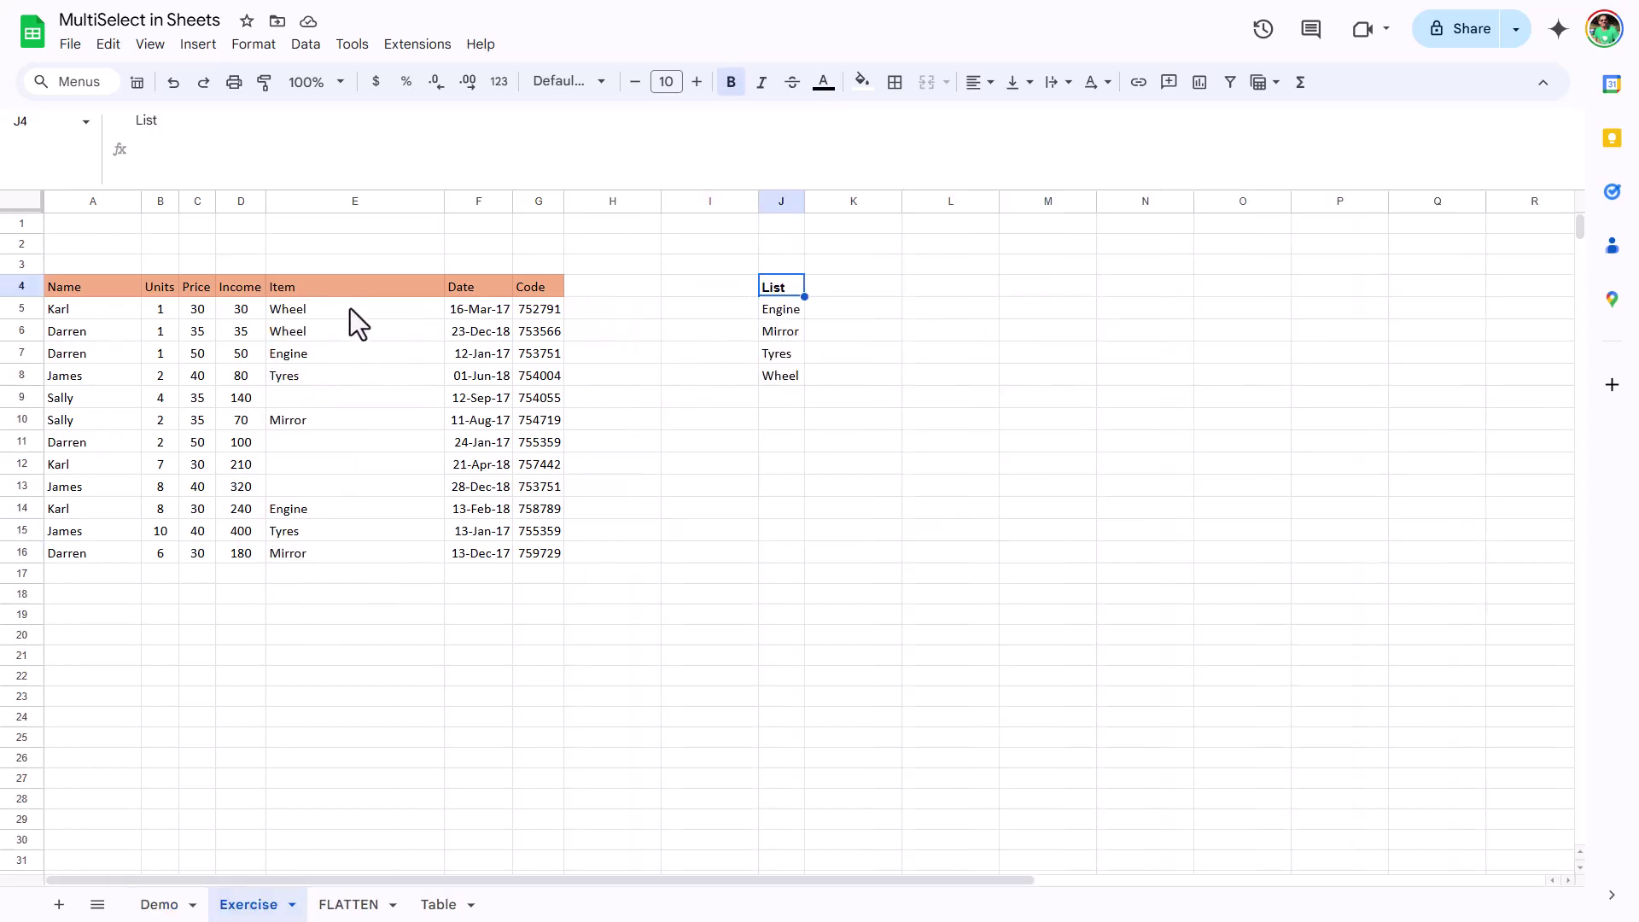
left_click_drag(350, 309, 364, 551)
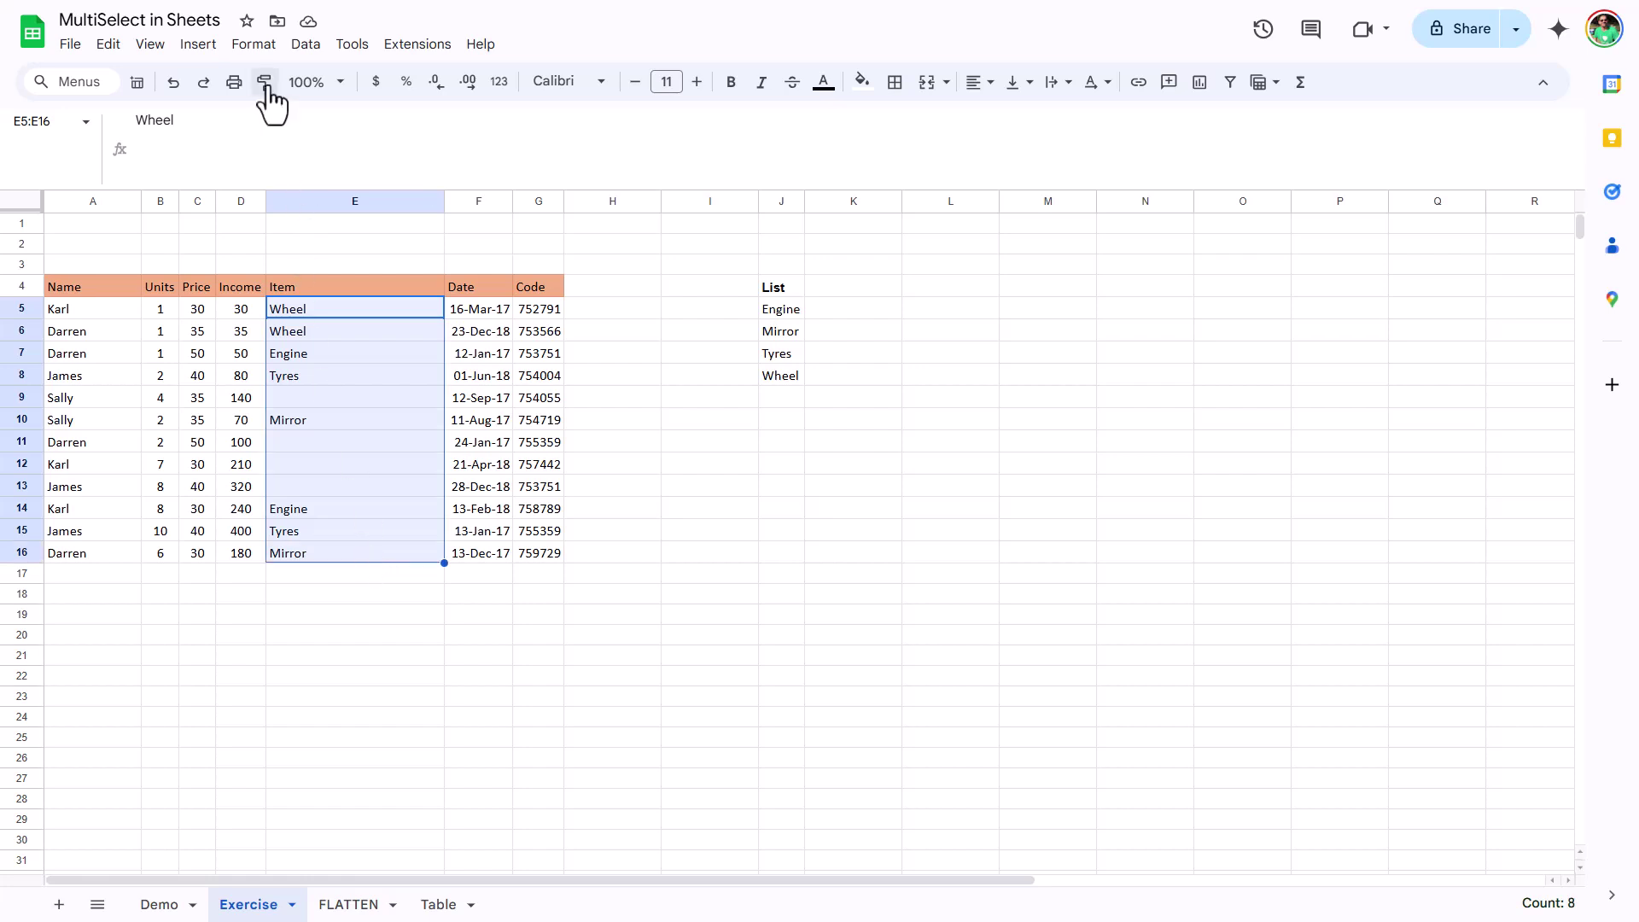
left_click(197, 44)
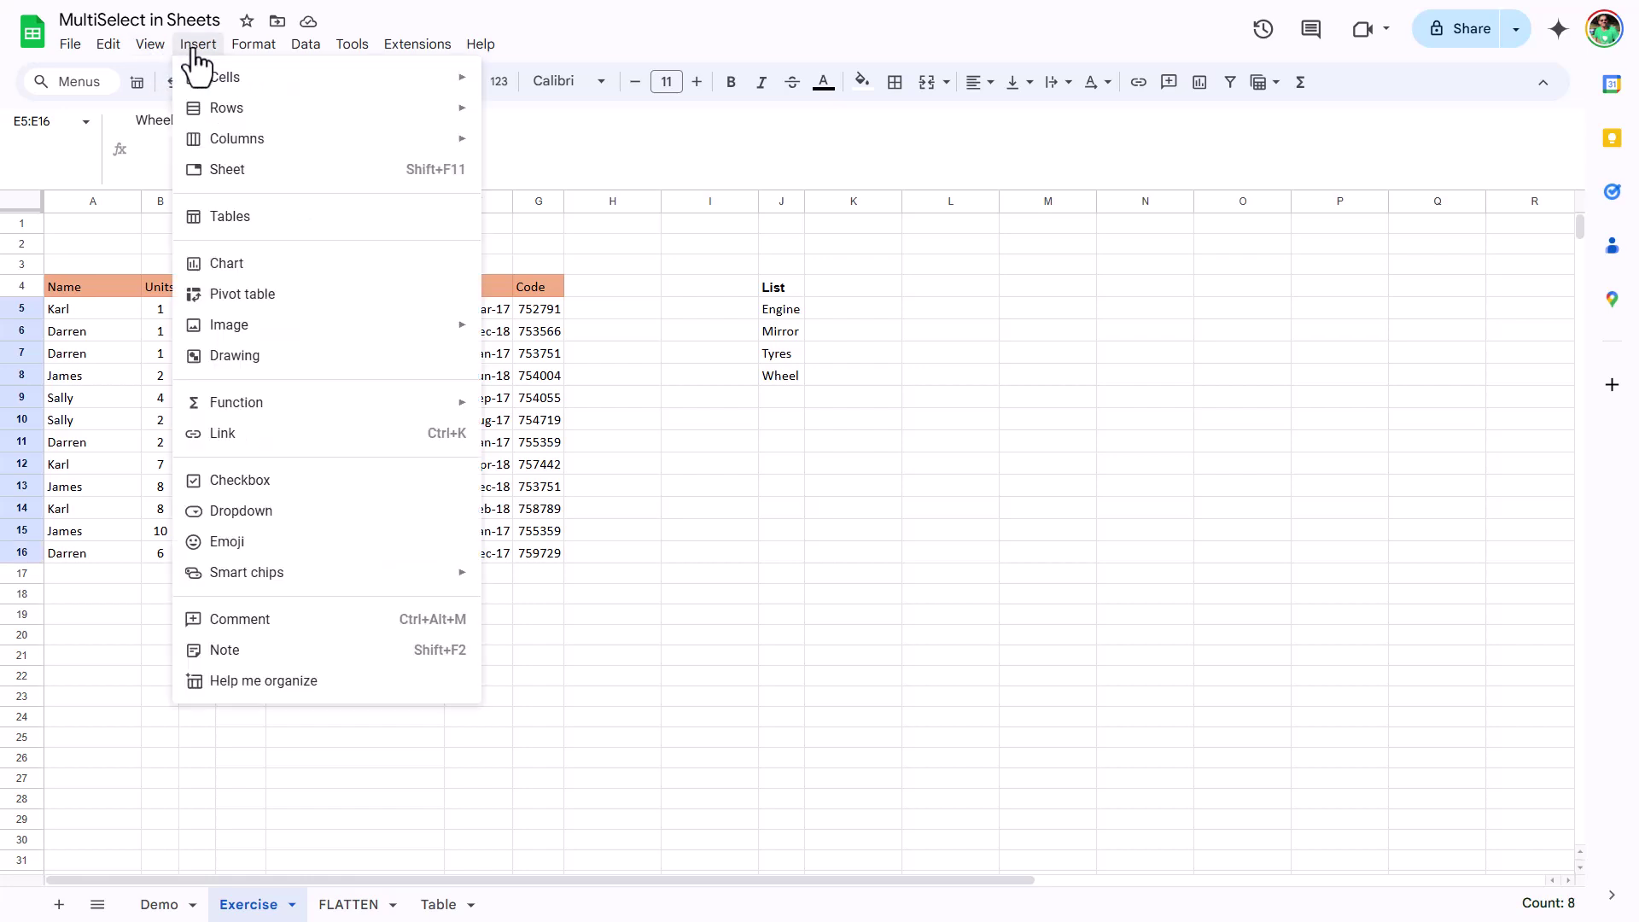
left_click(313, 523)
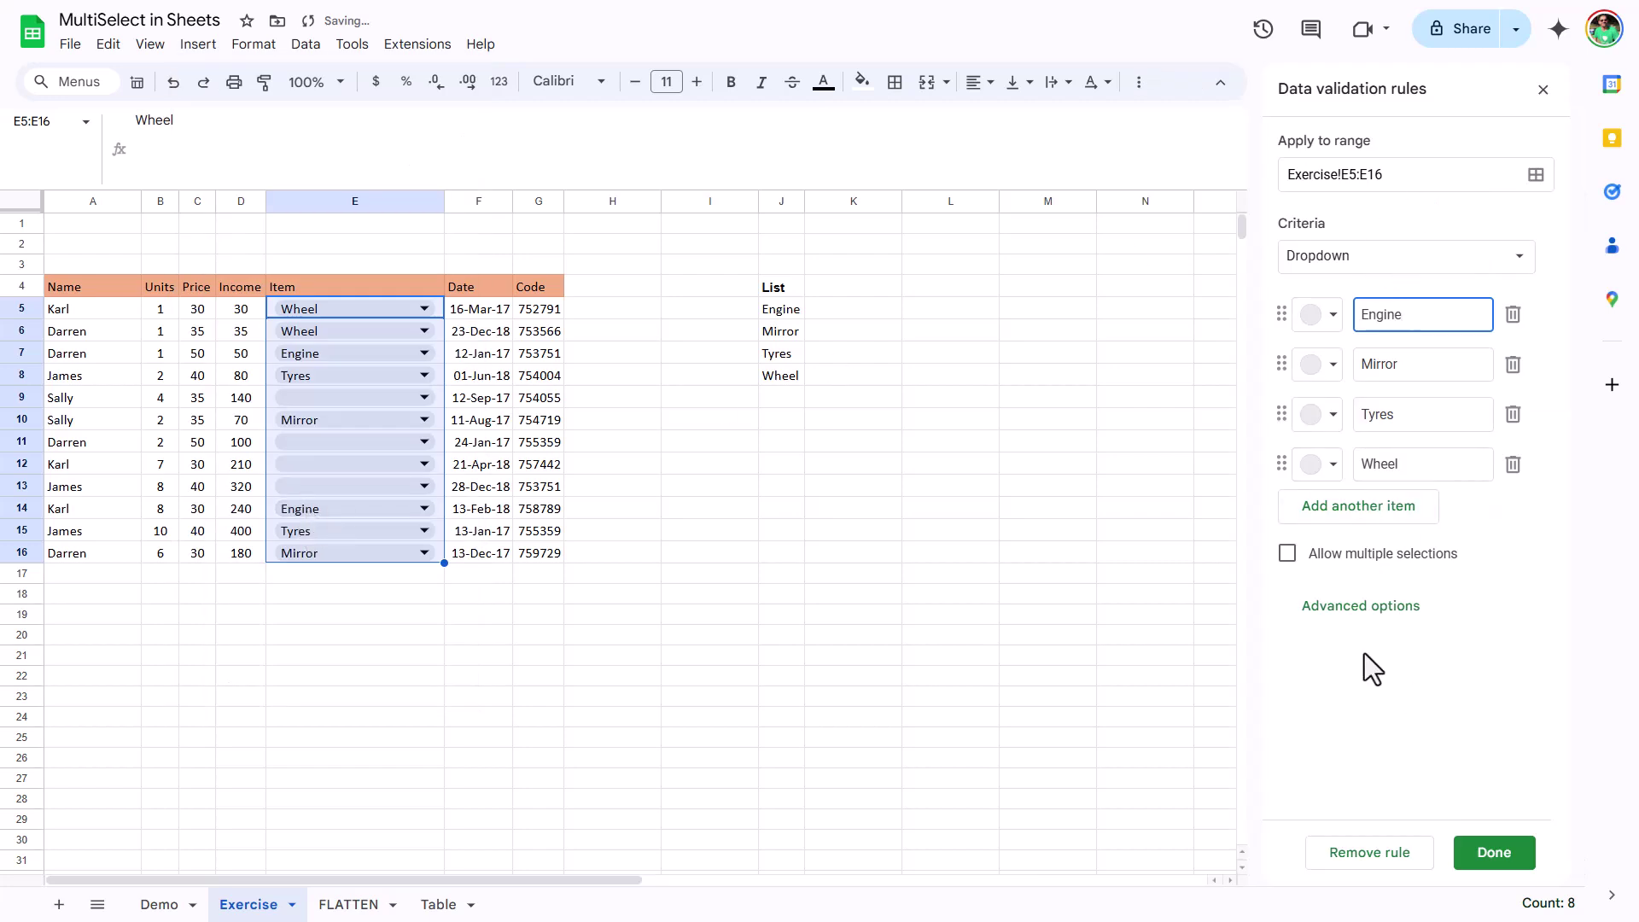
Set the dropdown to take its options from range J5:J13.
left_click(1287, 553)
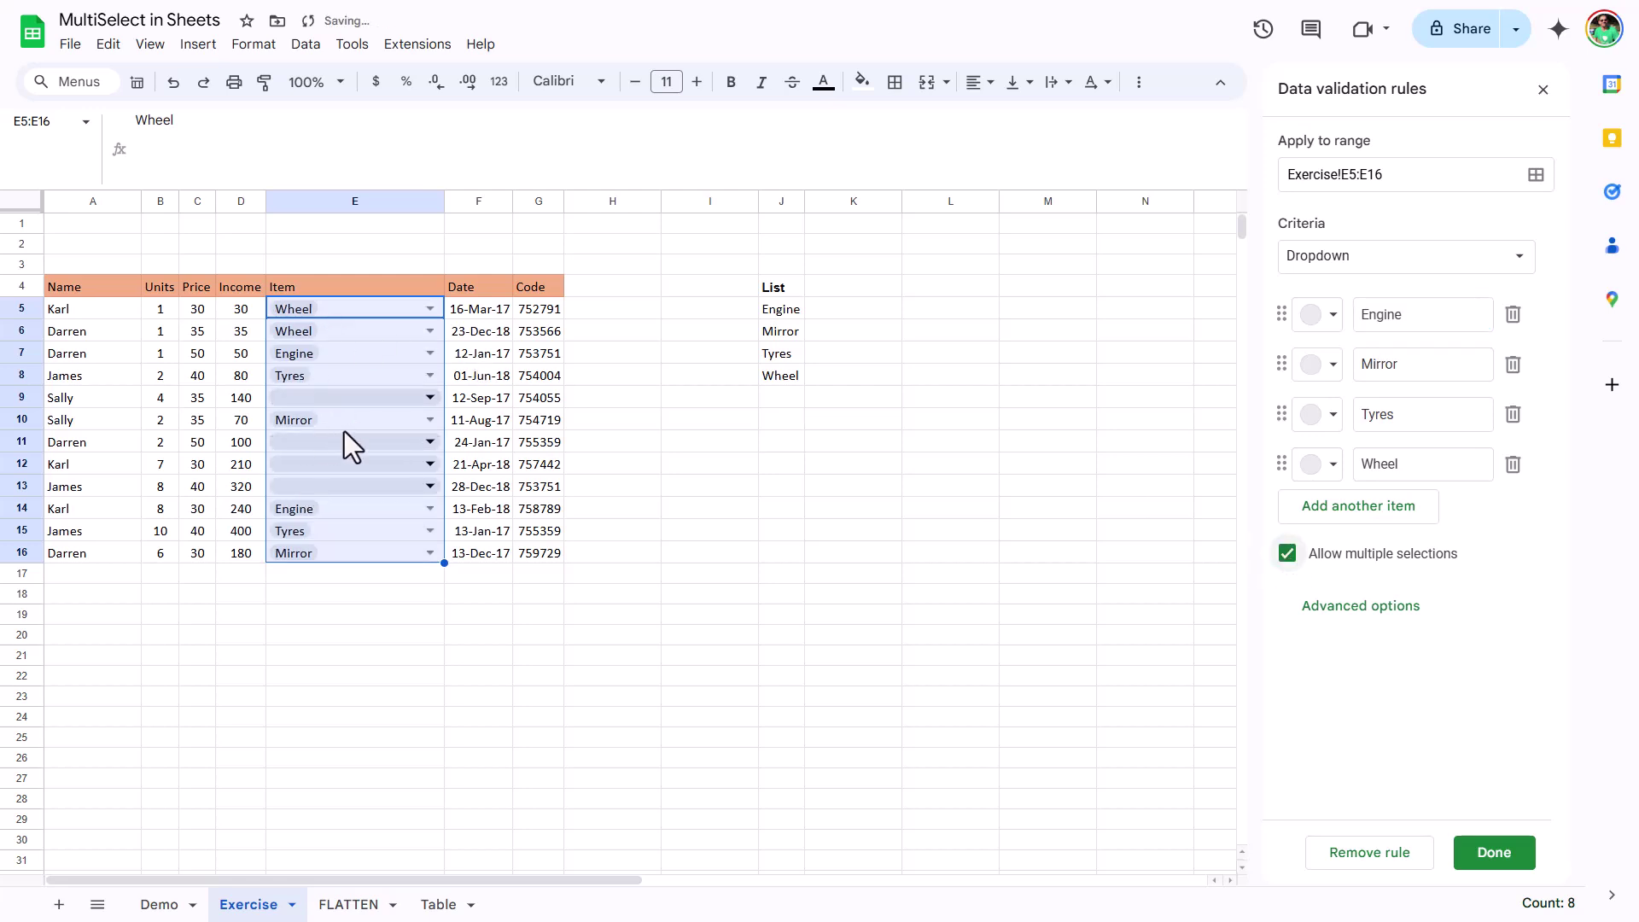
left_click(1521, 258)
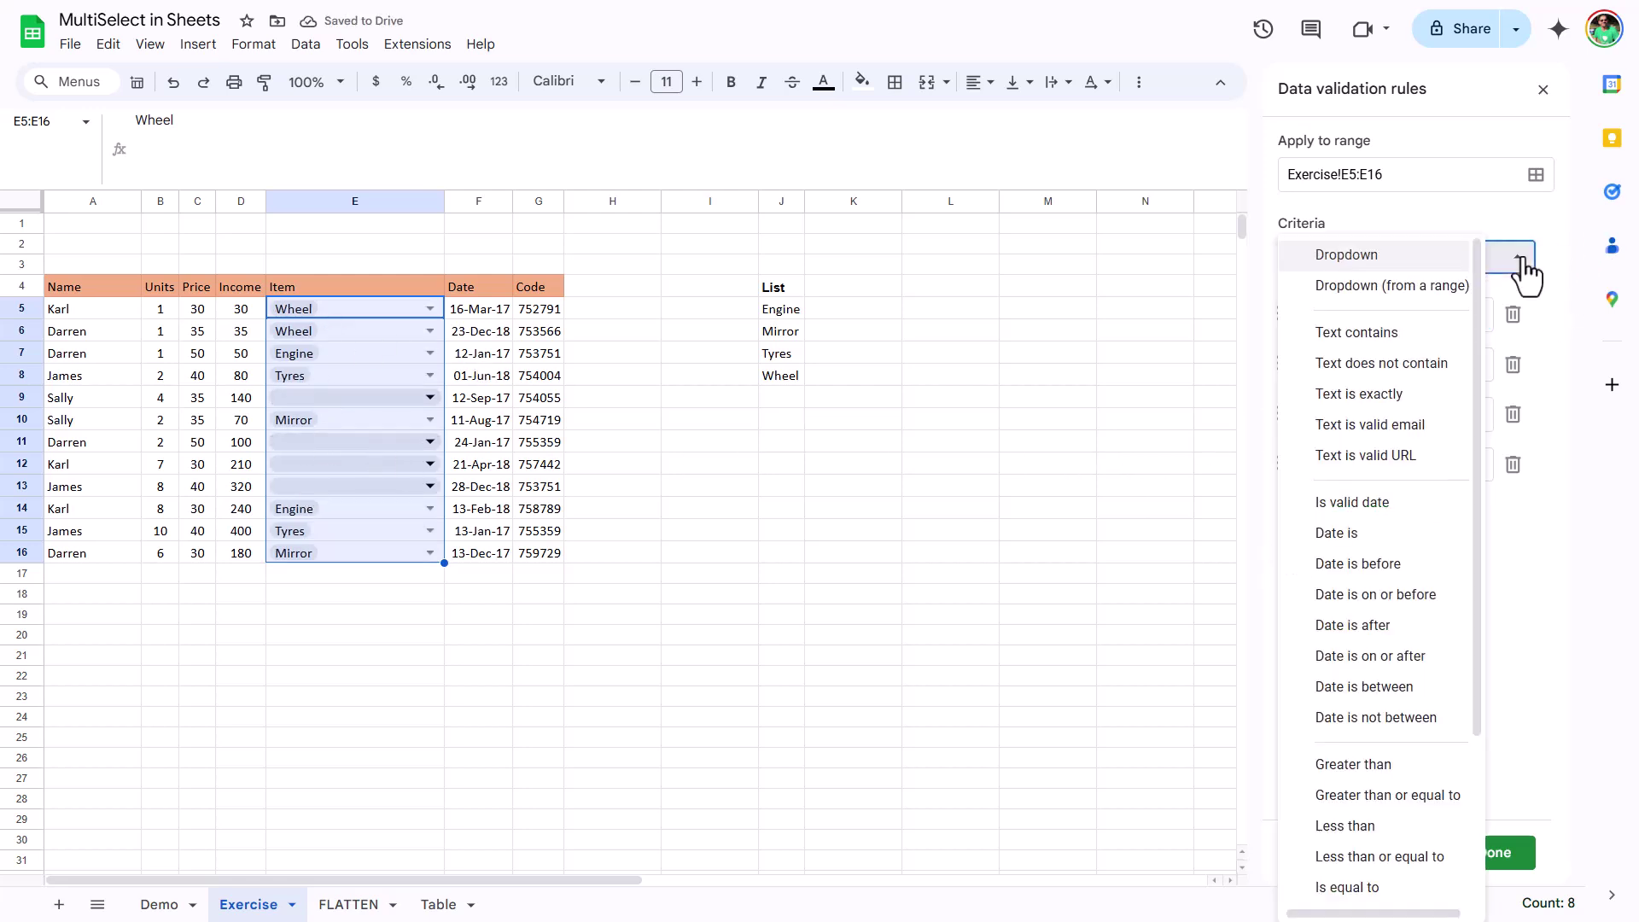
left_click(1435, 286)
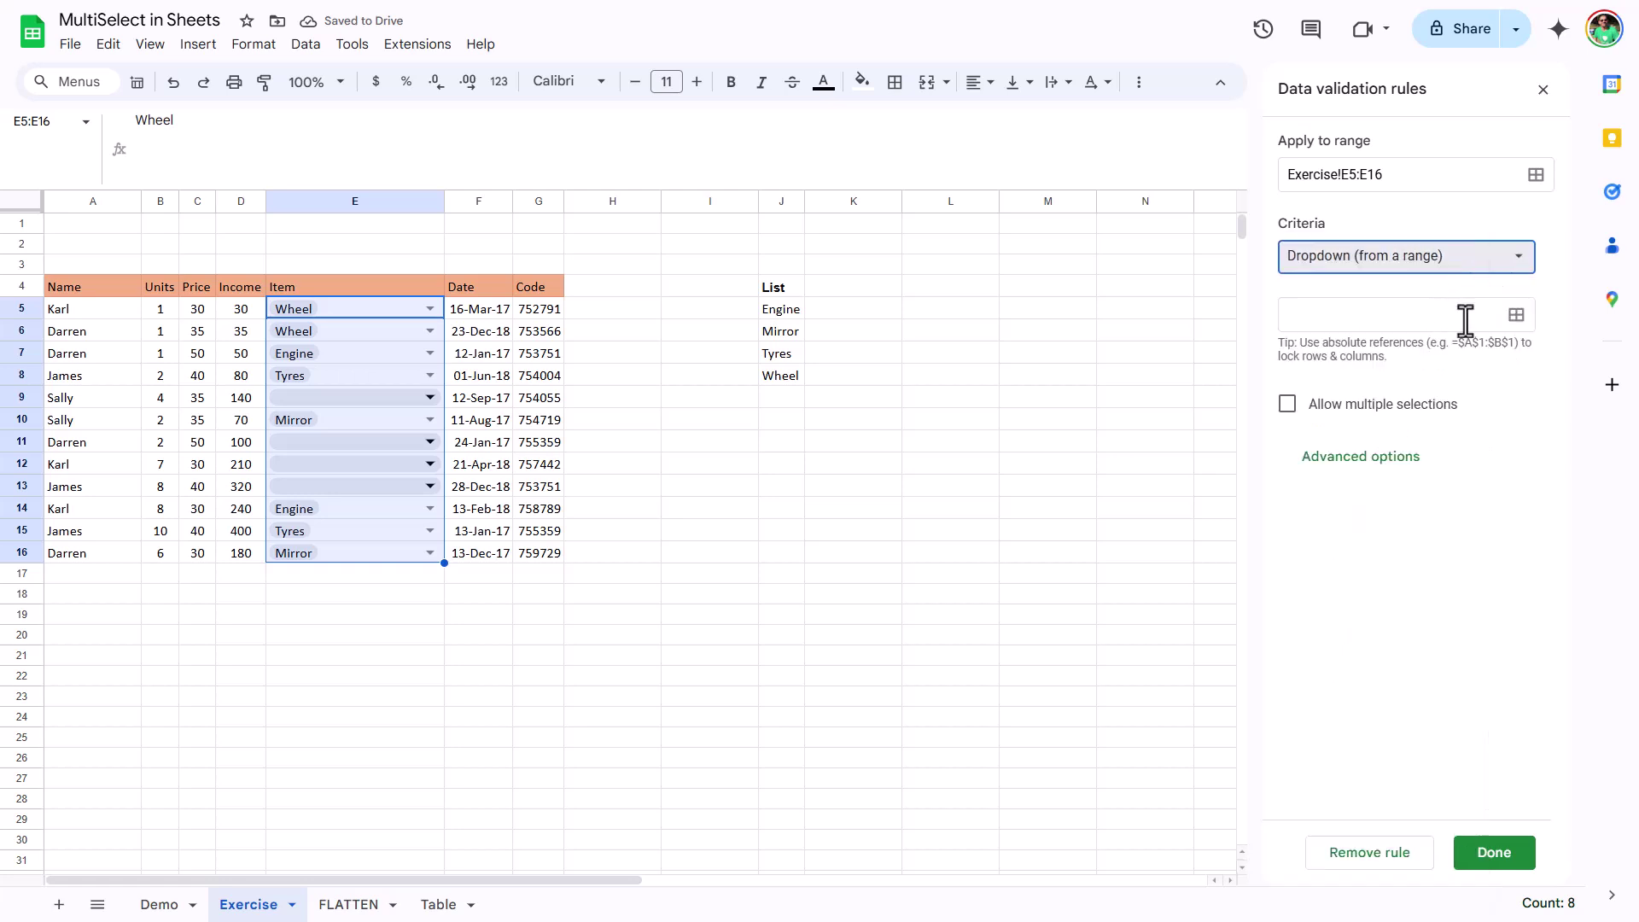
left_click(1516, 314)
left_click_drag(784, 304, 791, 485)
left_click_drag(796, 370, 1074, 227)
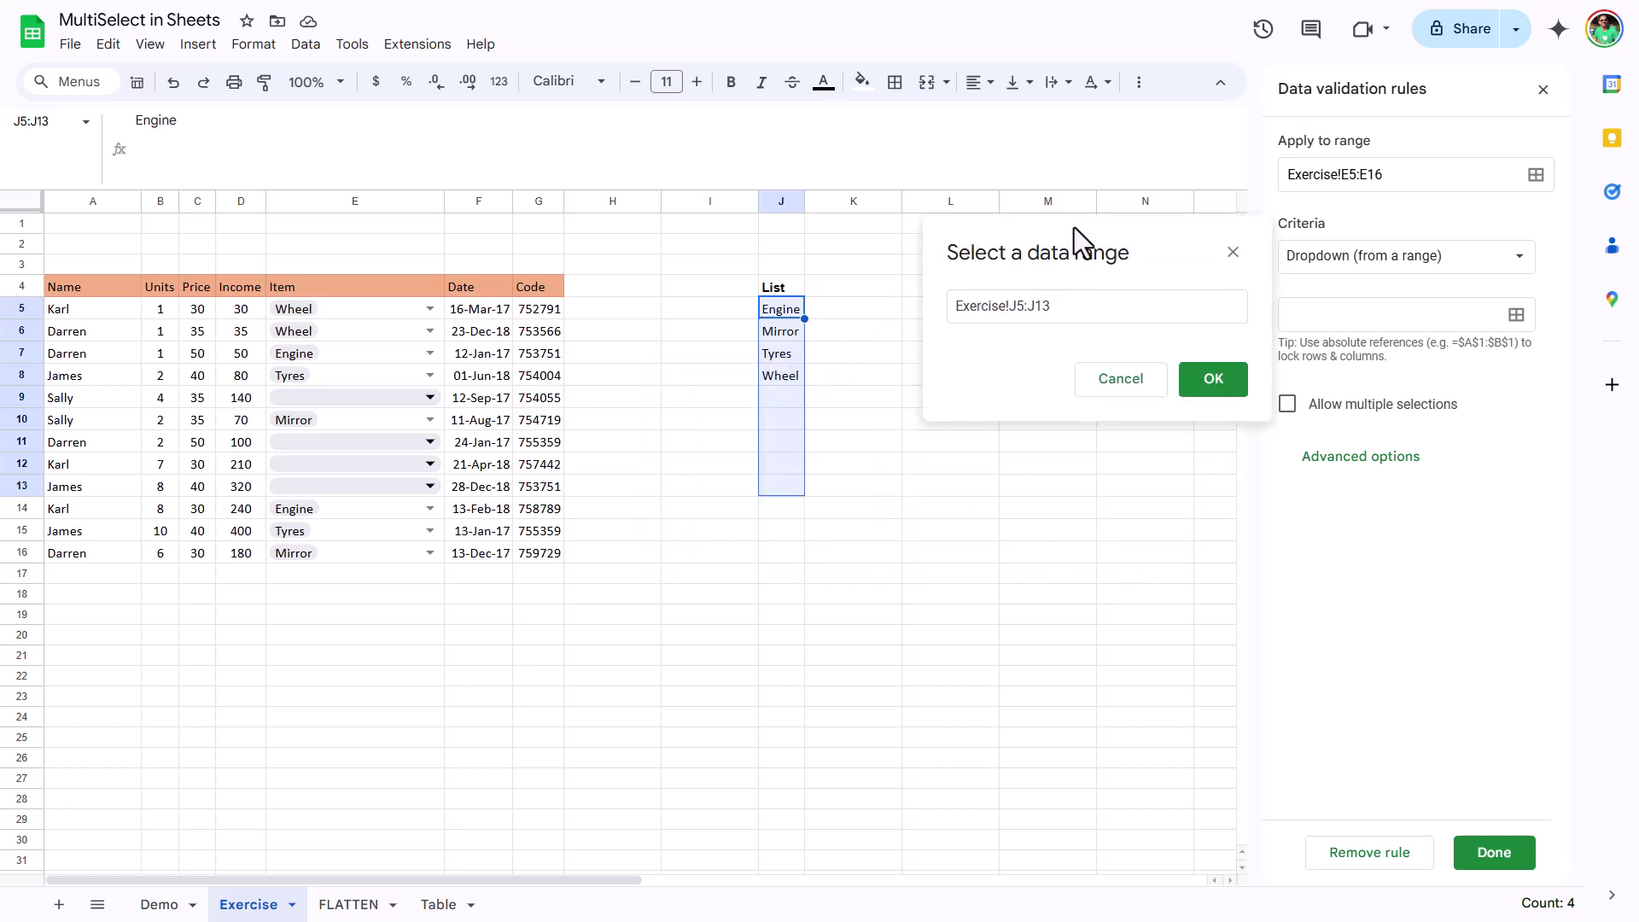
left_click(1196, 381)
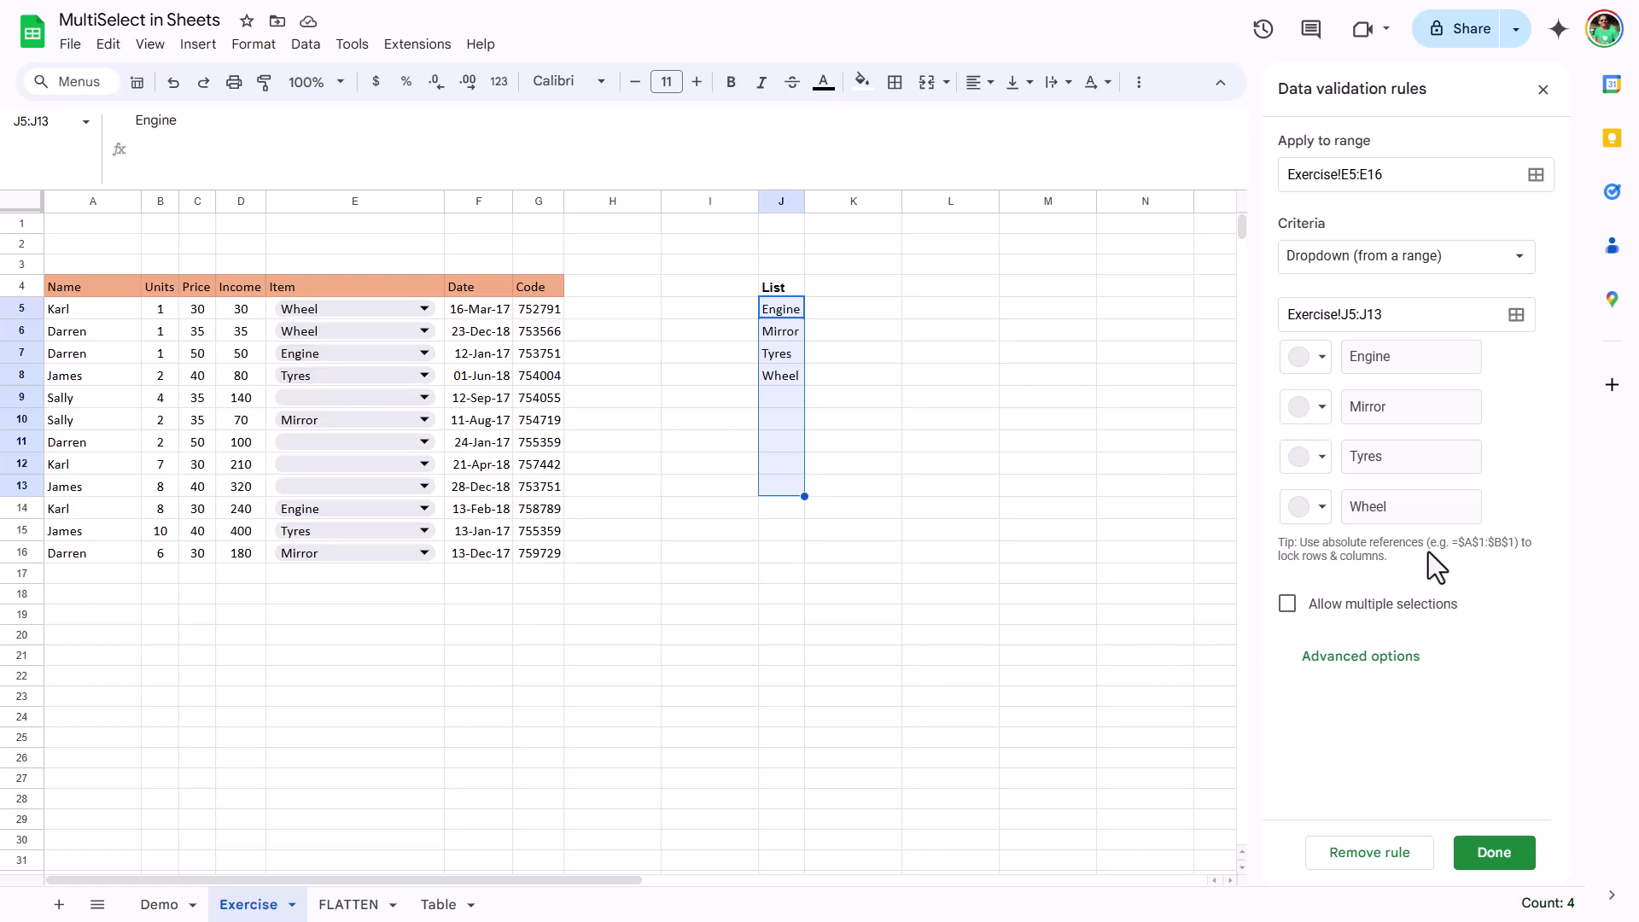
Keep Chip display style, enable multiple selections for E5:E16, and save the rule.
left_click(1397, 665)
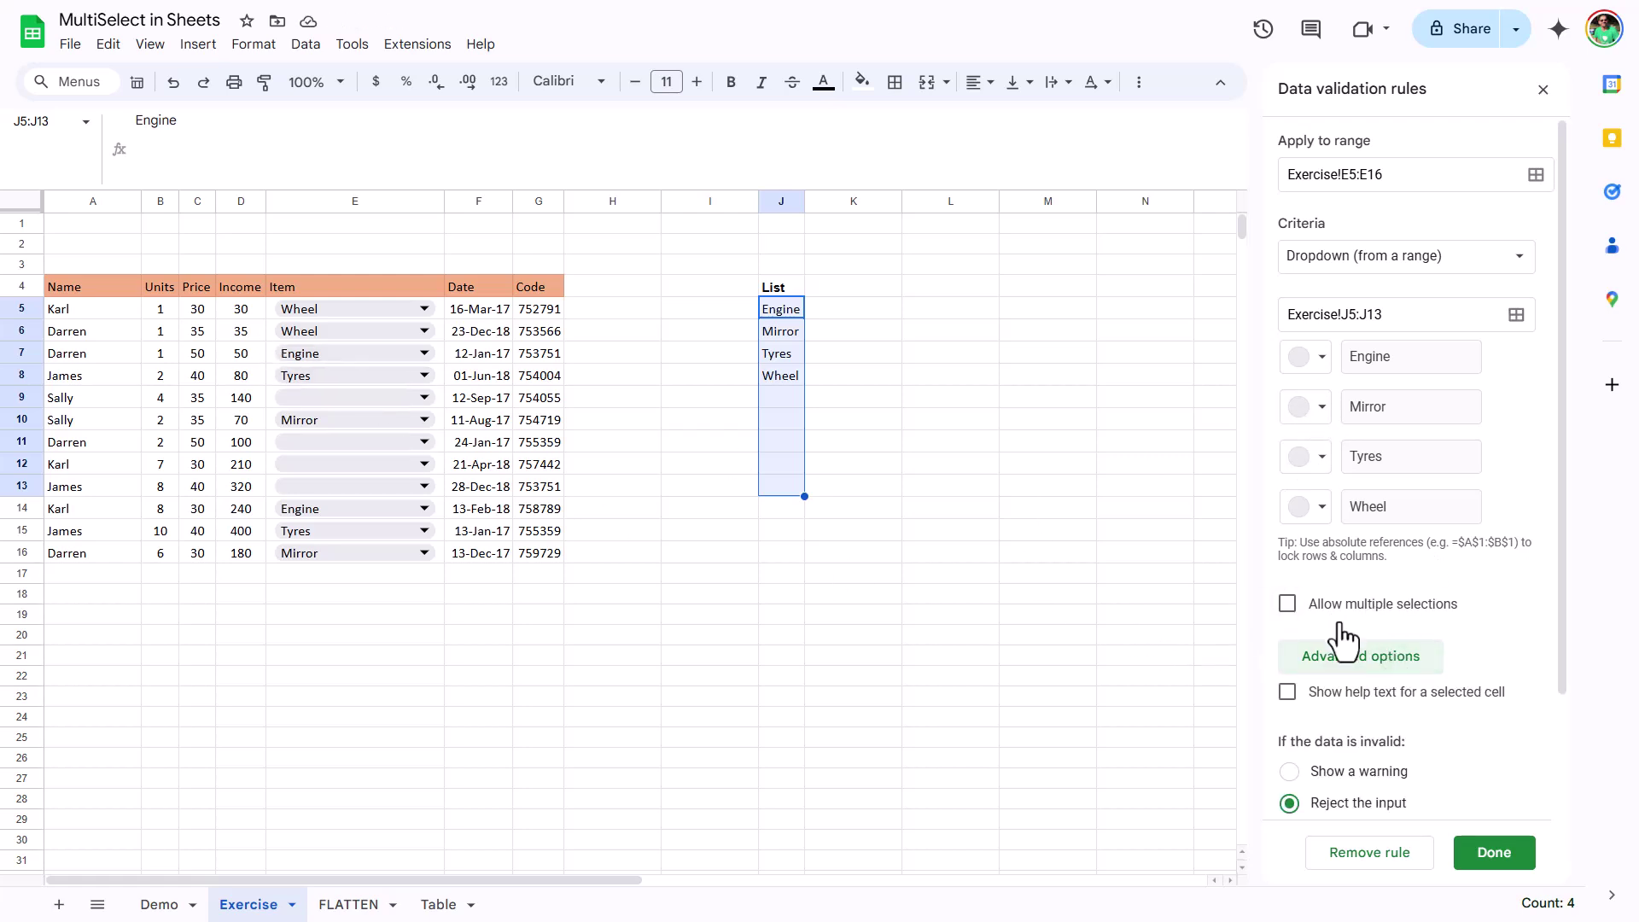
scroll(1413, 681, "down", 2)
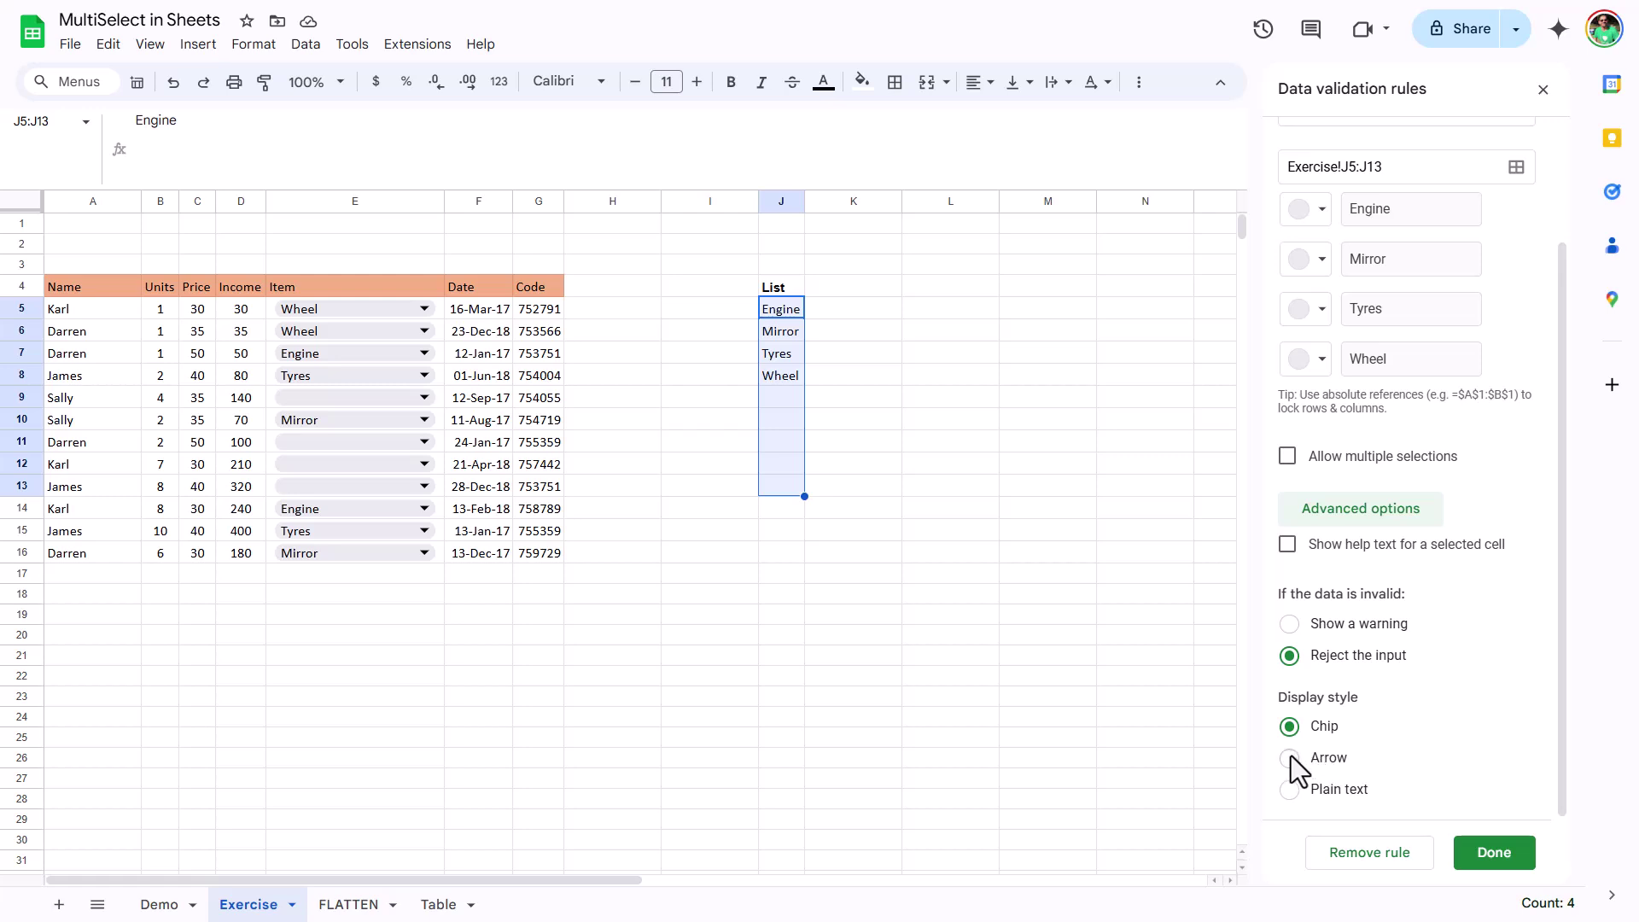
left_click(1290, 758)
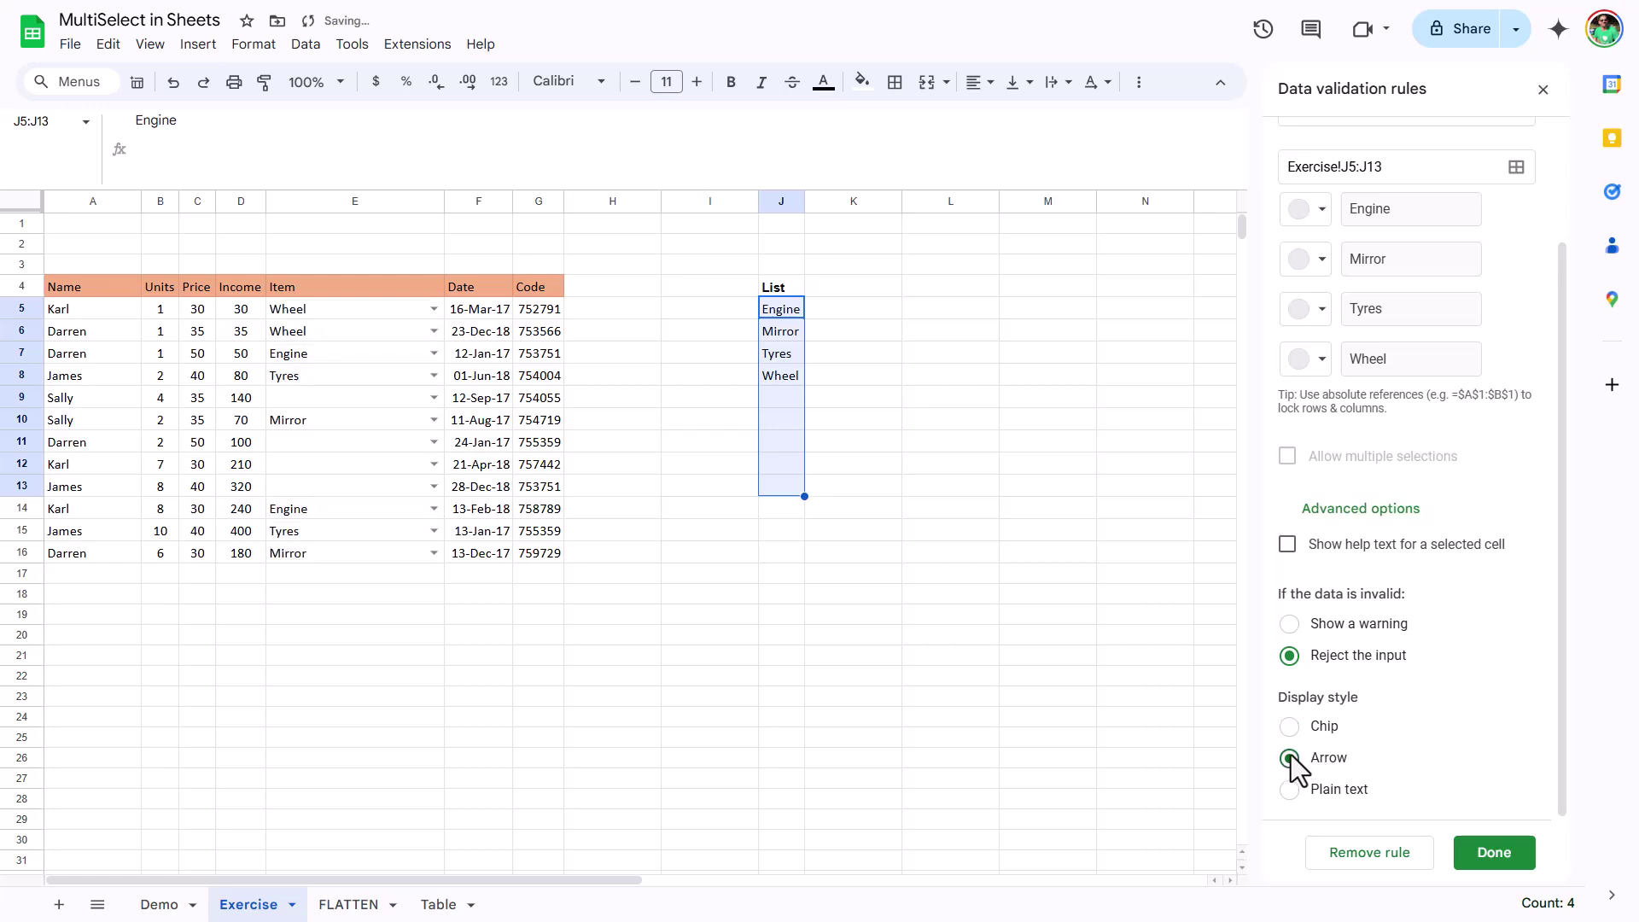
left_click(1290, 726)
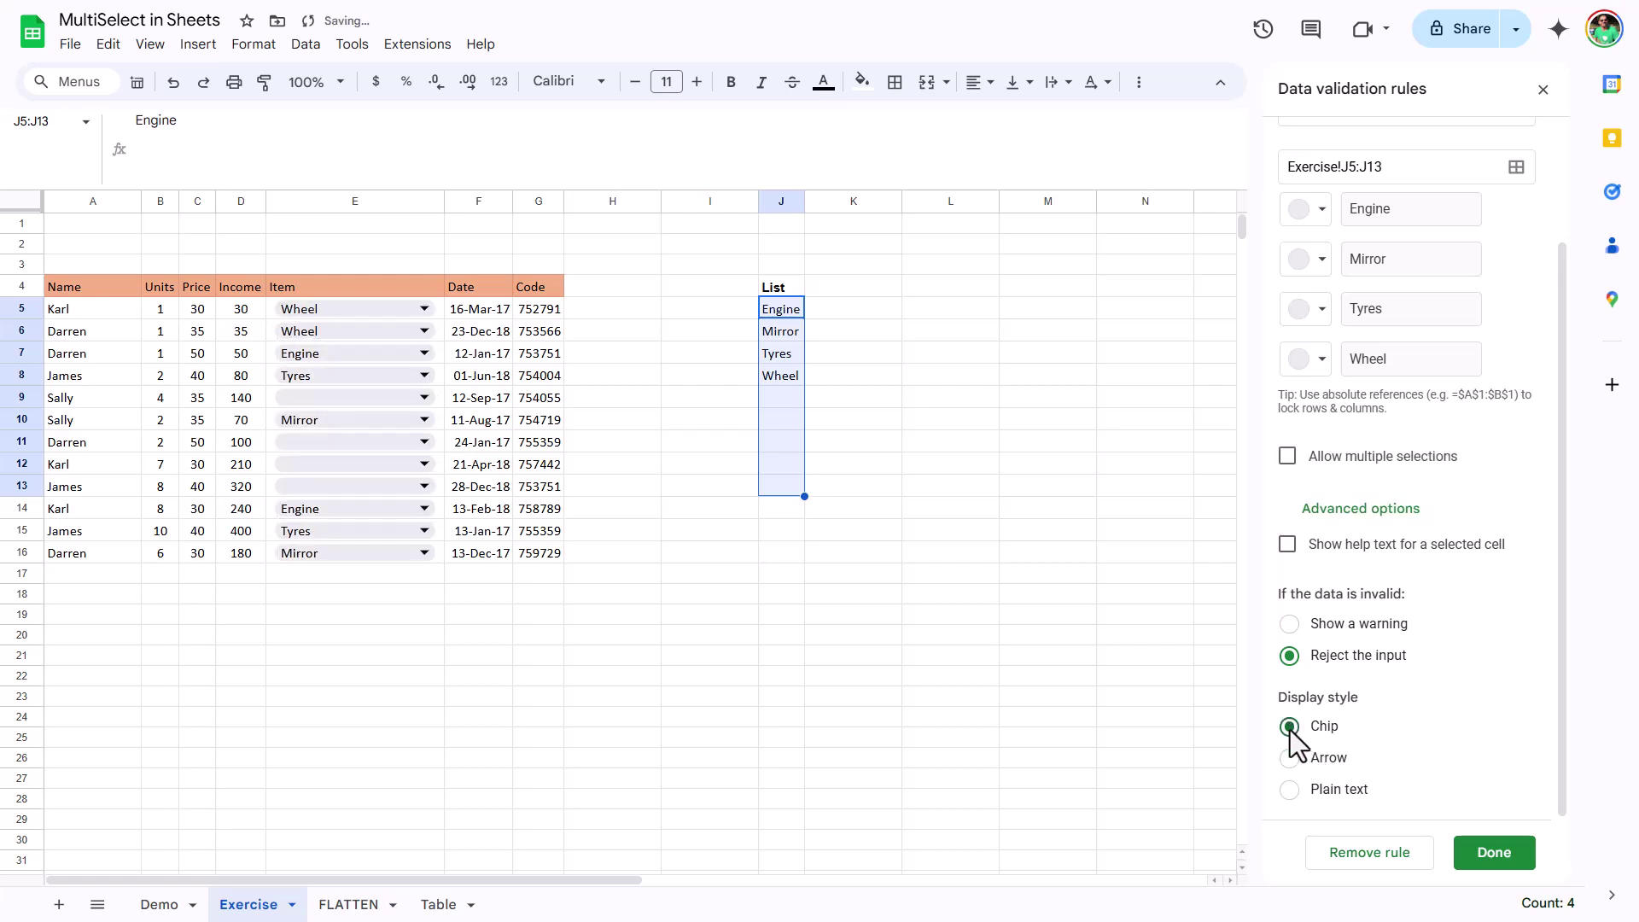
left_click(1288, 458)
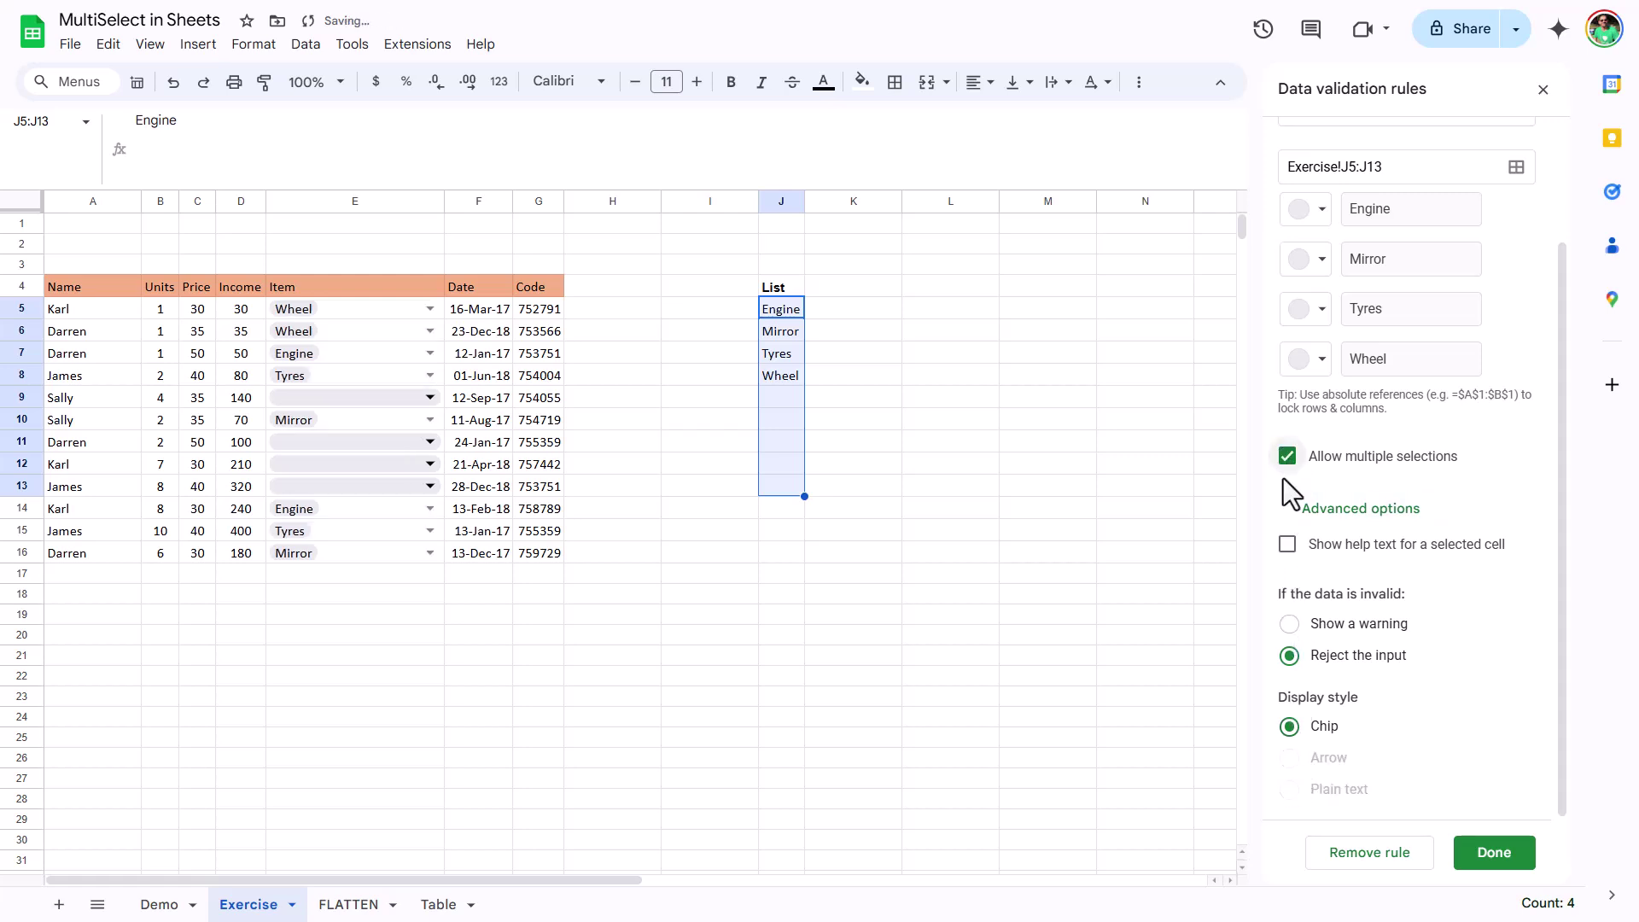
left_click(1286, 456)
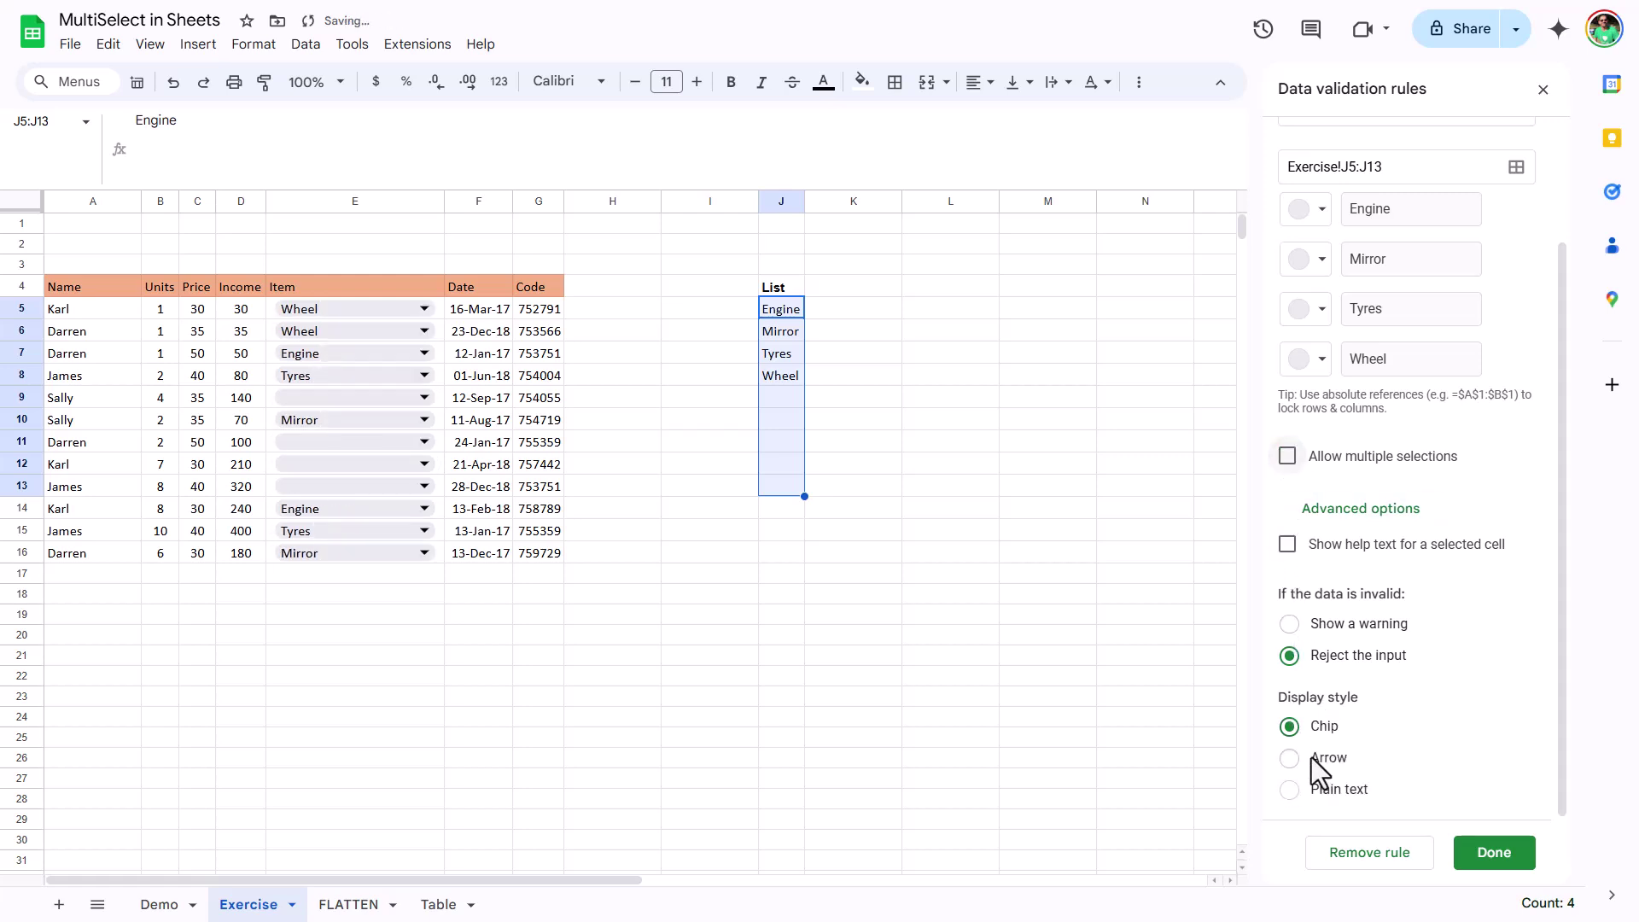
left_click(1287, 455)
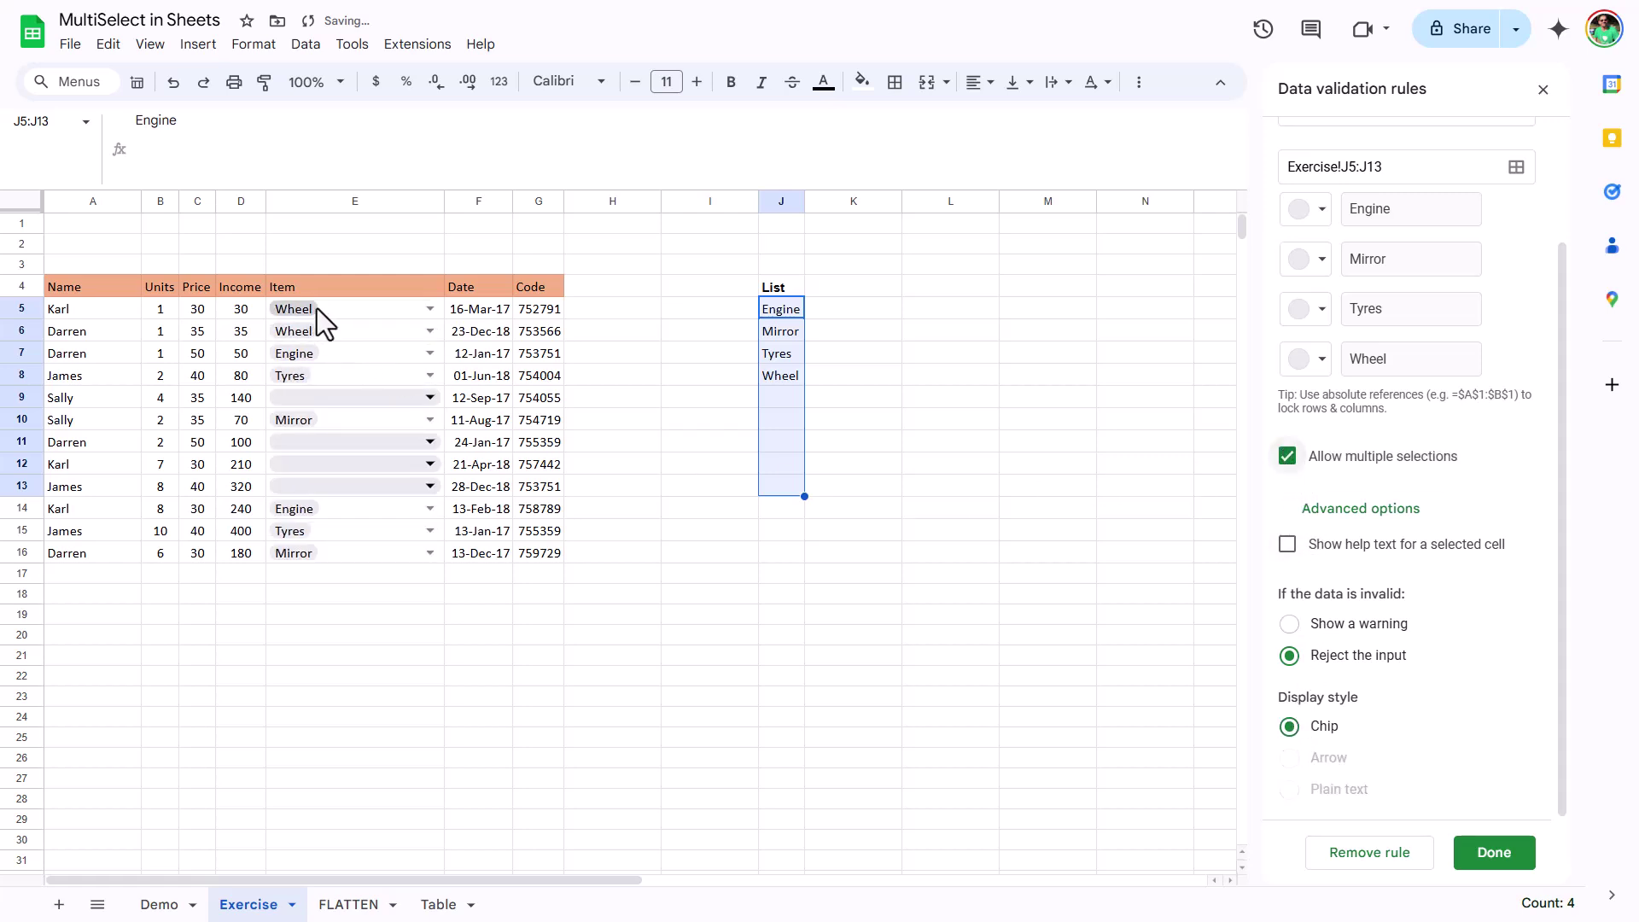
left_click(1494, 853)
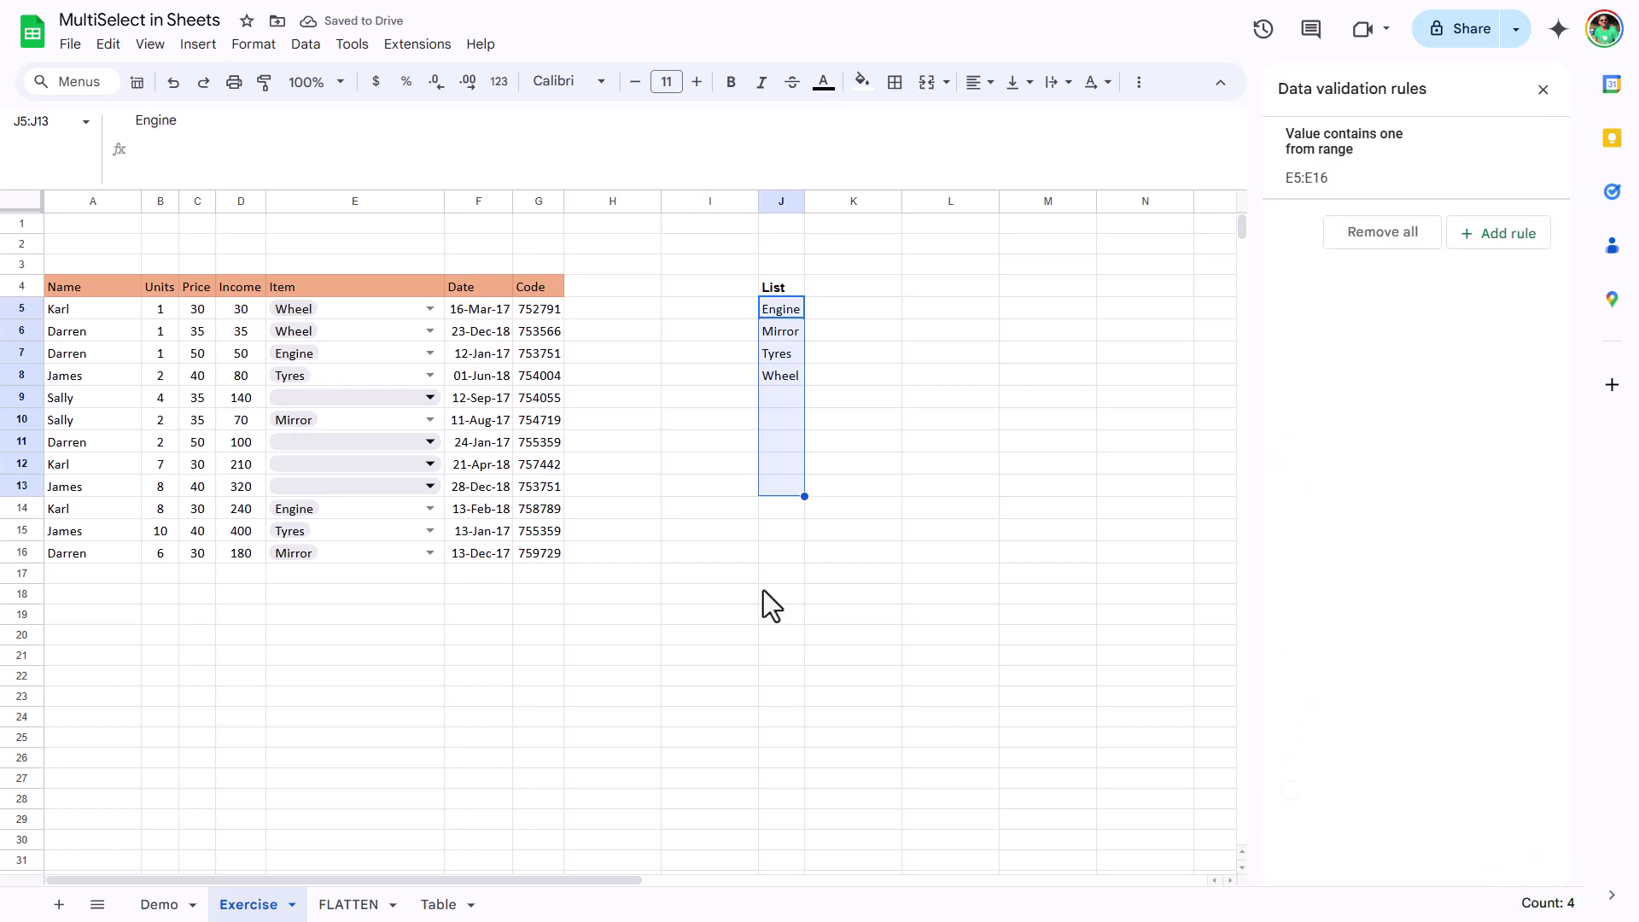
Add Tyres and Mirror to cell E5's items.
left_click(431, 312)
left_click(384, 429)
left_click(389, 399)
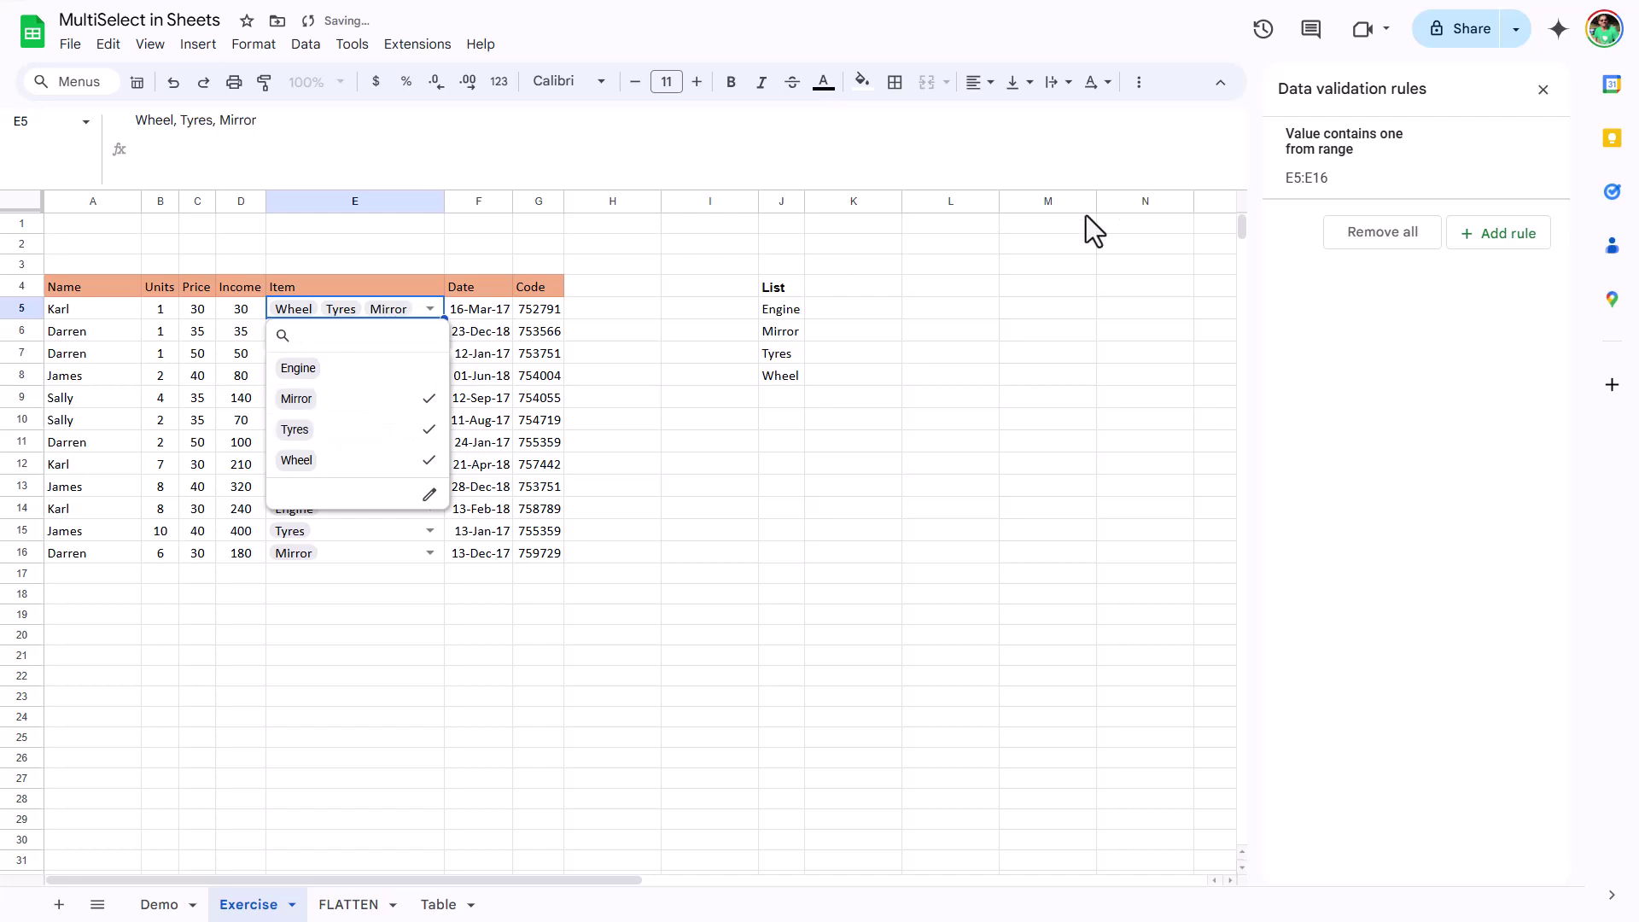
Colour the Engine option peach, Tyres light blue and Wheel light yellow, leaving Mirror grey.
left_click(1320, 162)
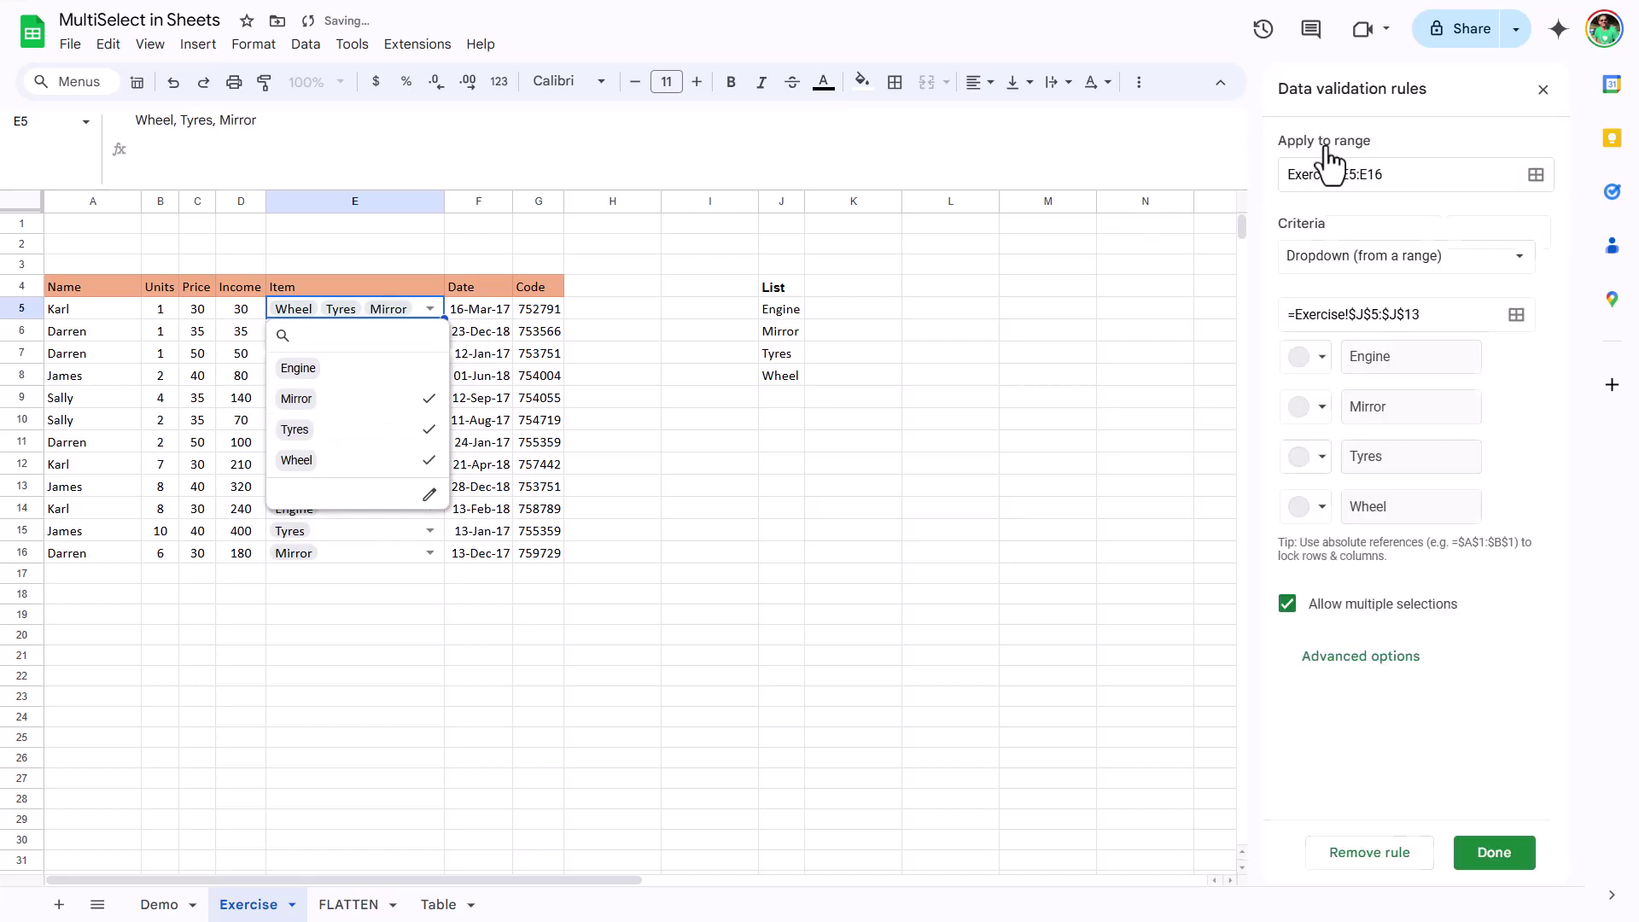
left_click(1307, 358)
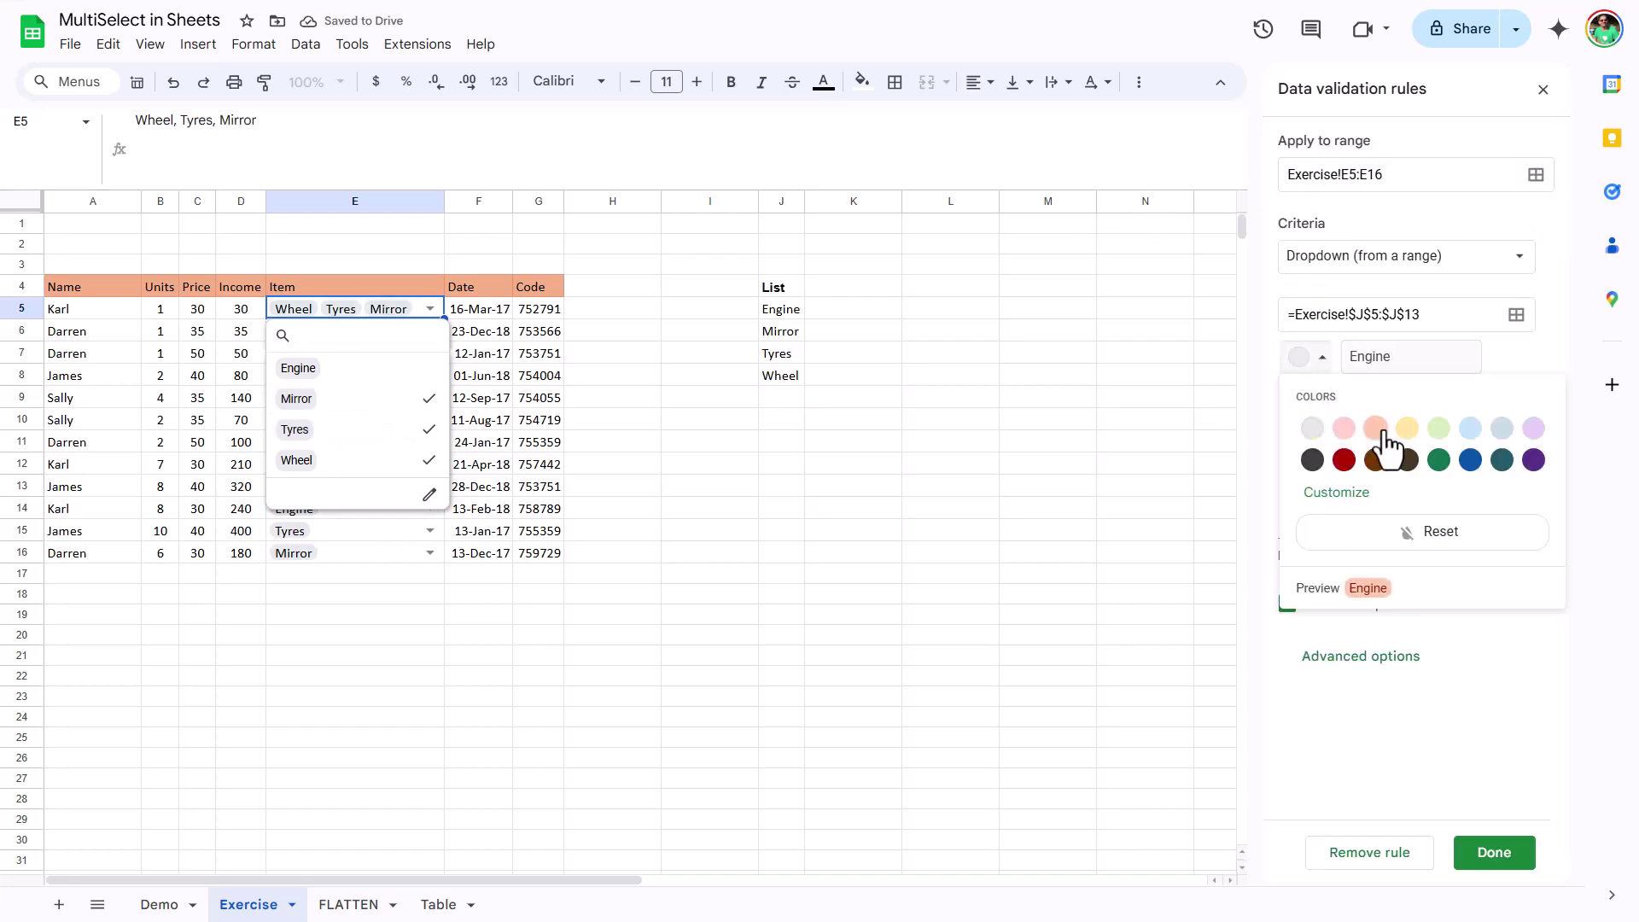
left_click(1388, 442)
left_click(1315, 417)
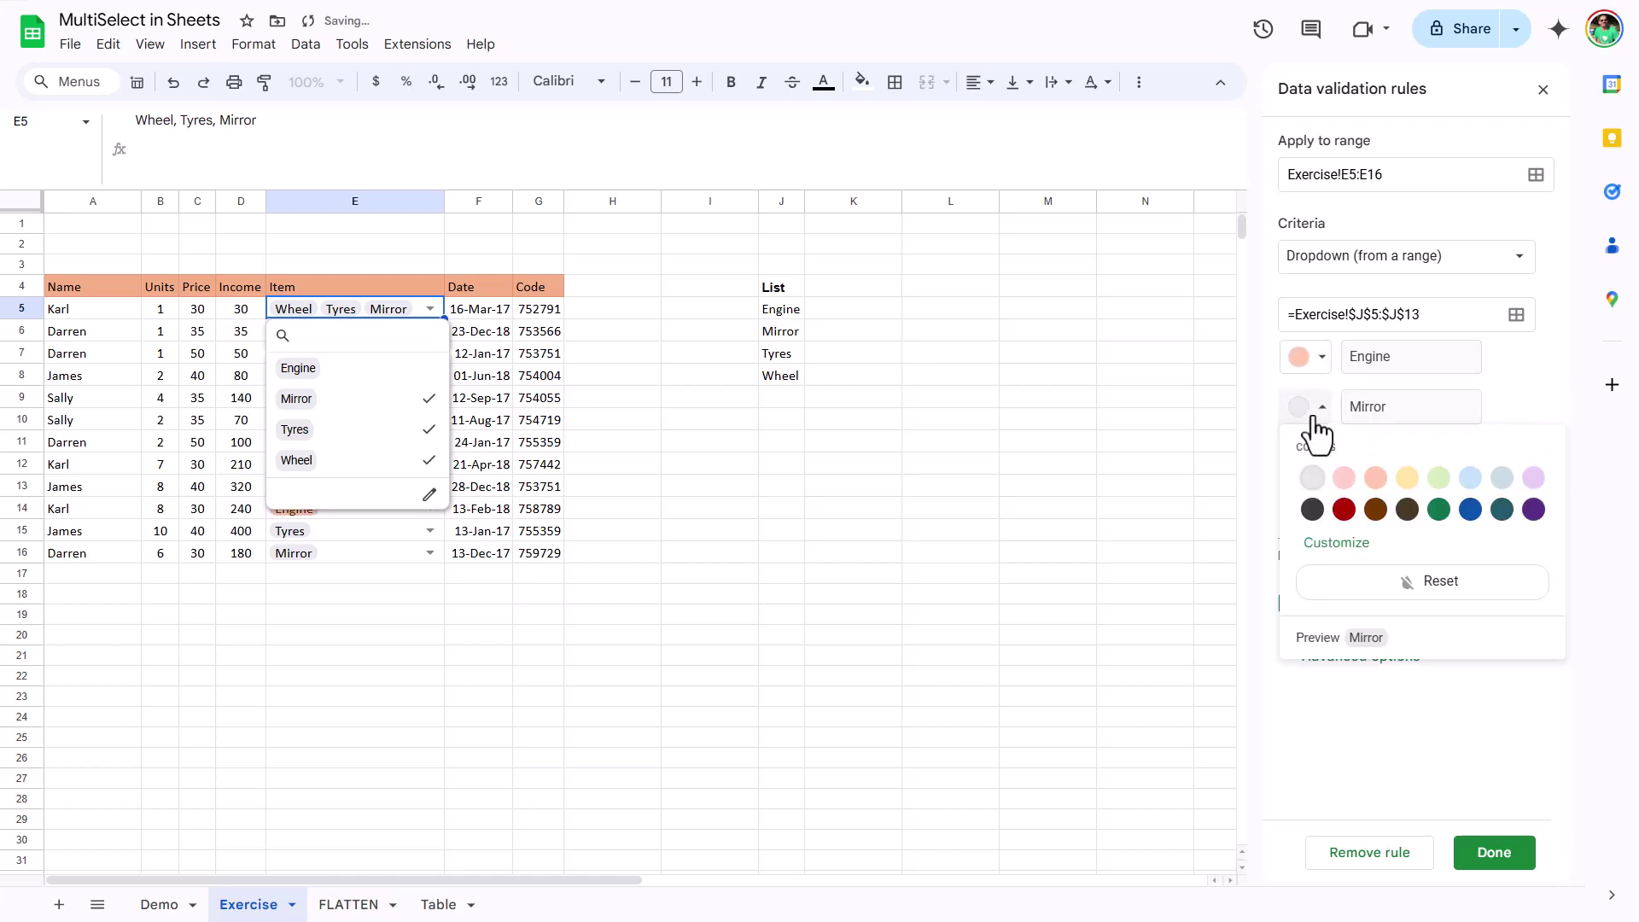
left_click(1315, 478)
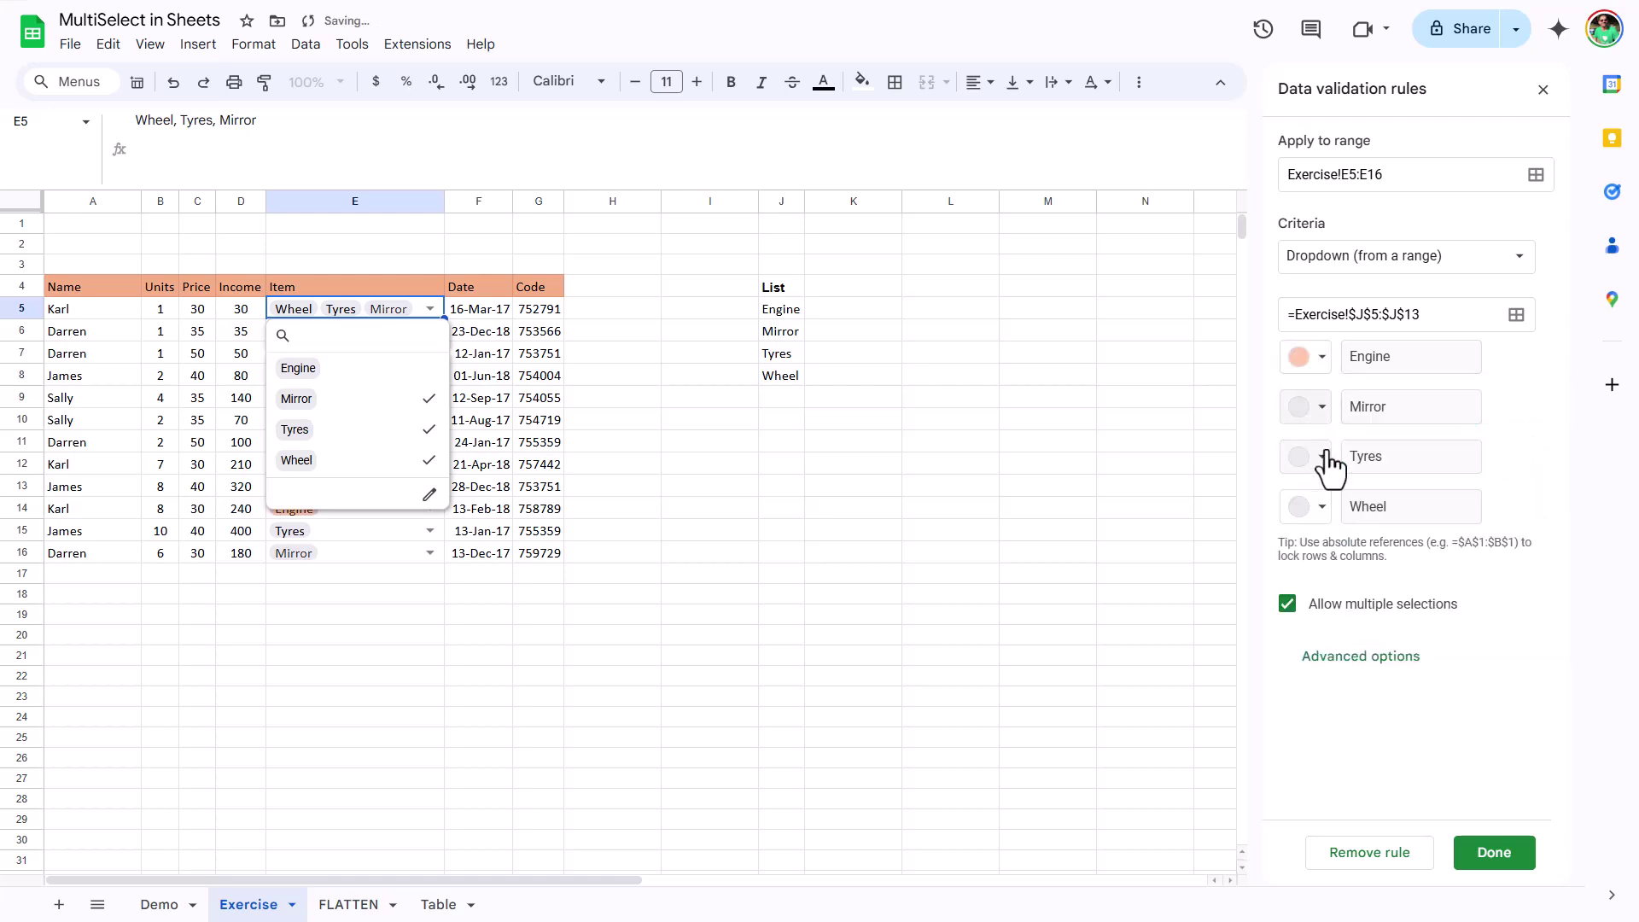
left_click(1323, 458)
left_click(1470, 530)
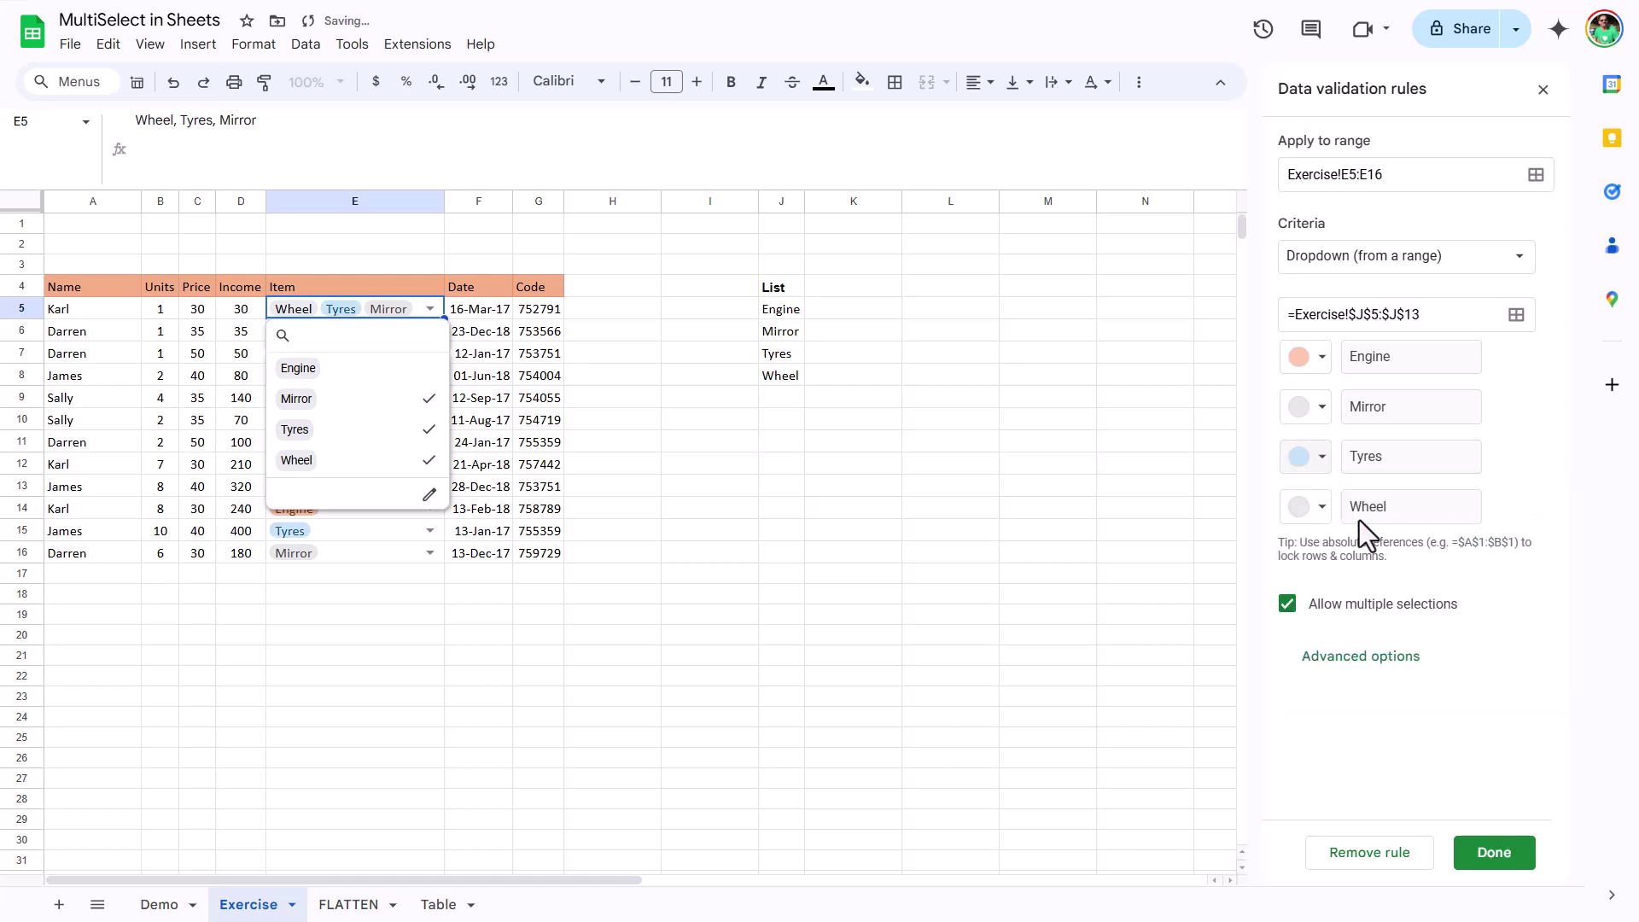
left_click(1304, 509)
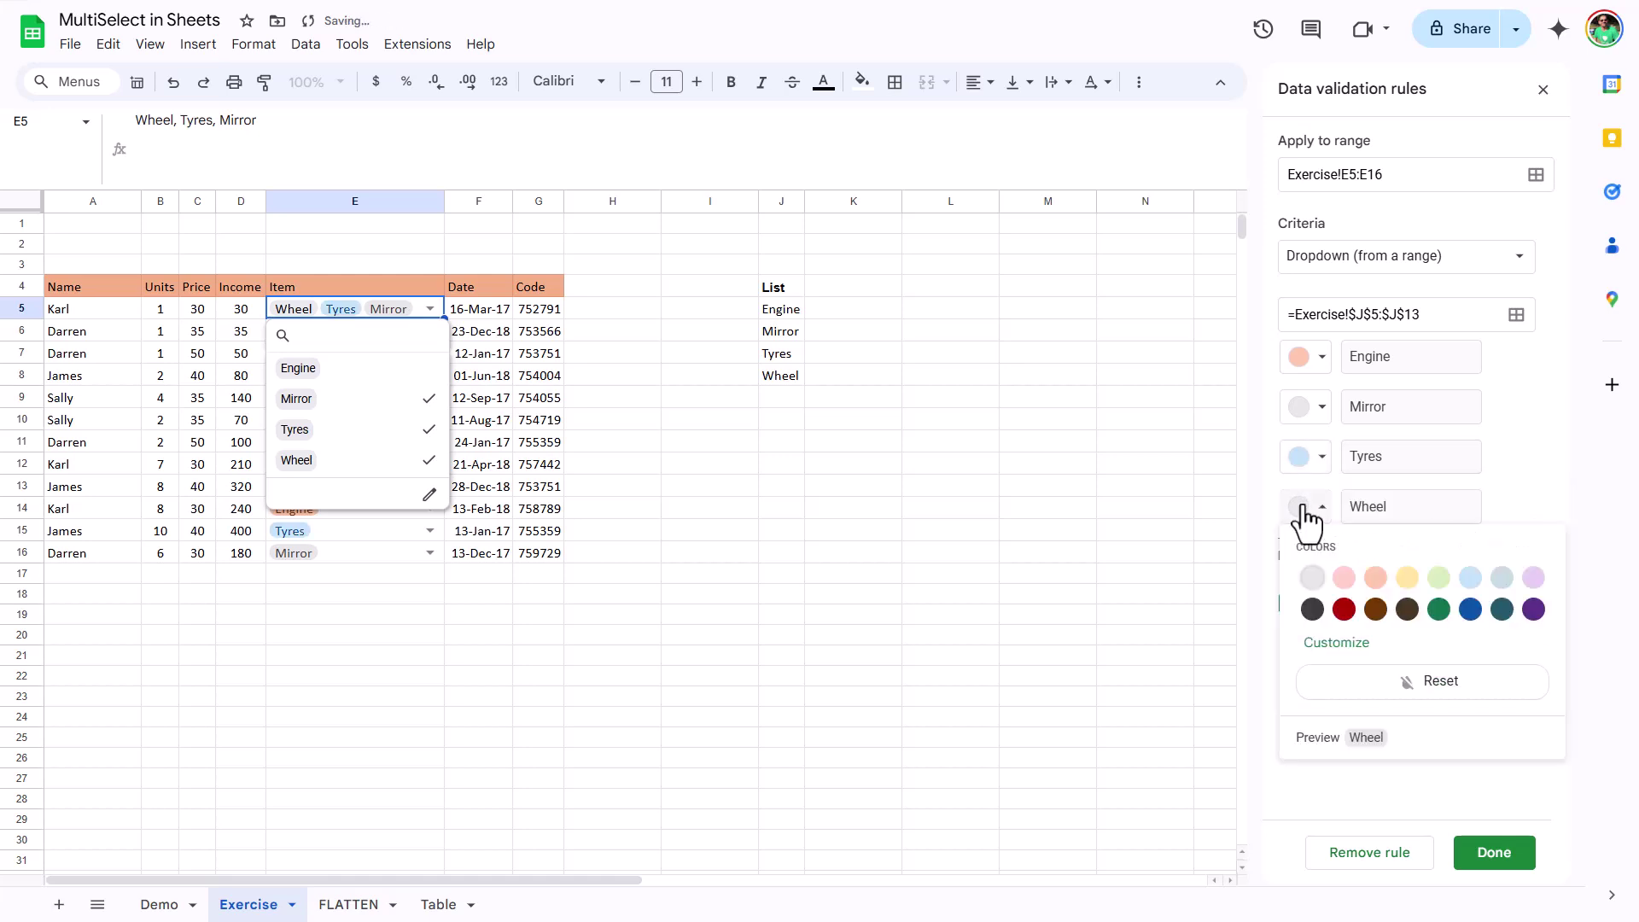
left_click(1407, 578)
Add Tyres and Wheel to cell E9's items.
left_click(734, 494)
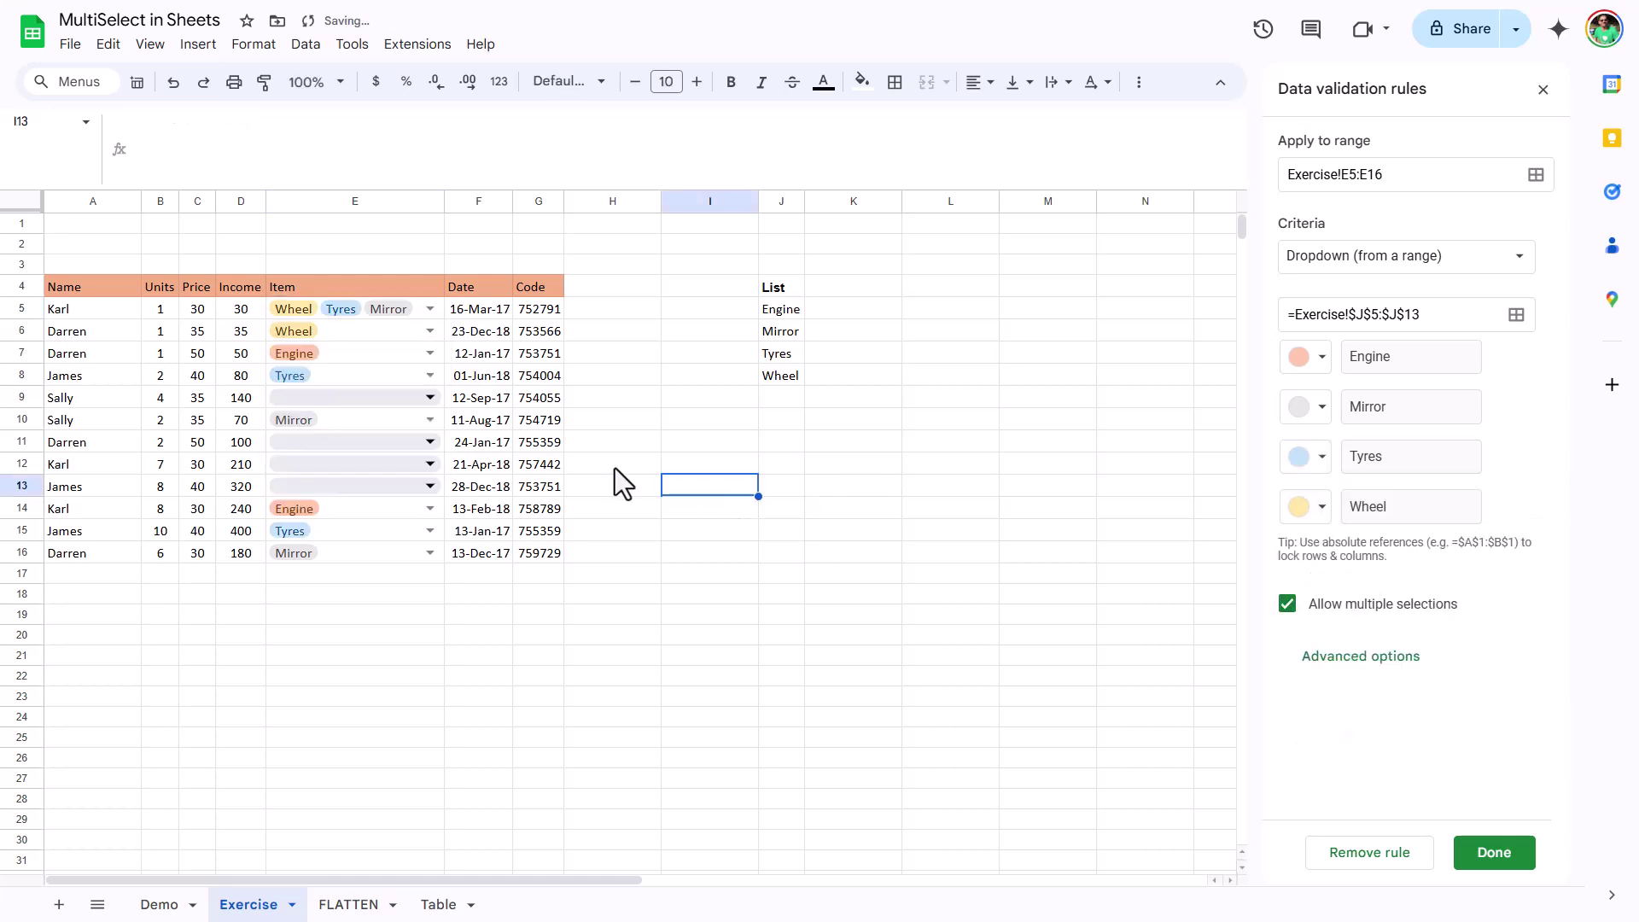
left_click(432, 400)
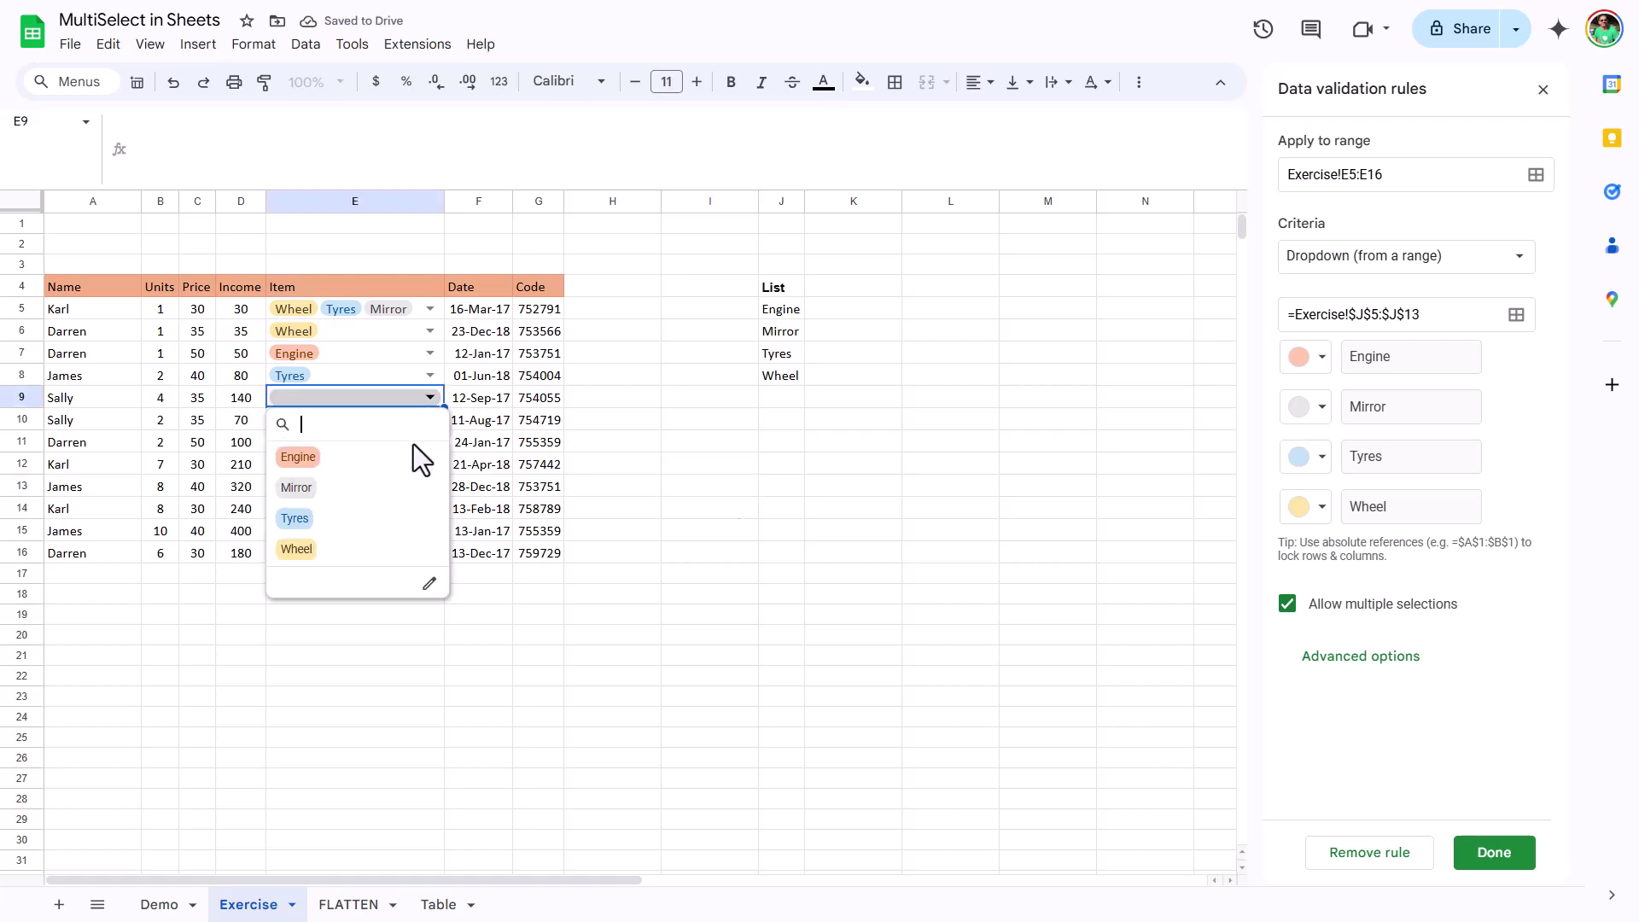
left_click(419, 520)
left_click(429, 550)
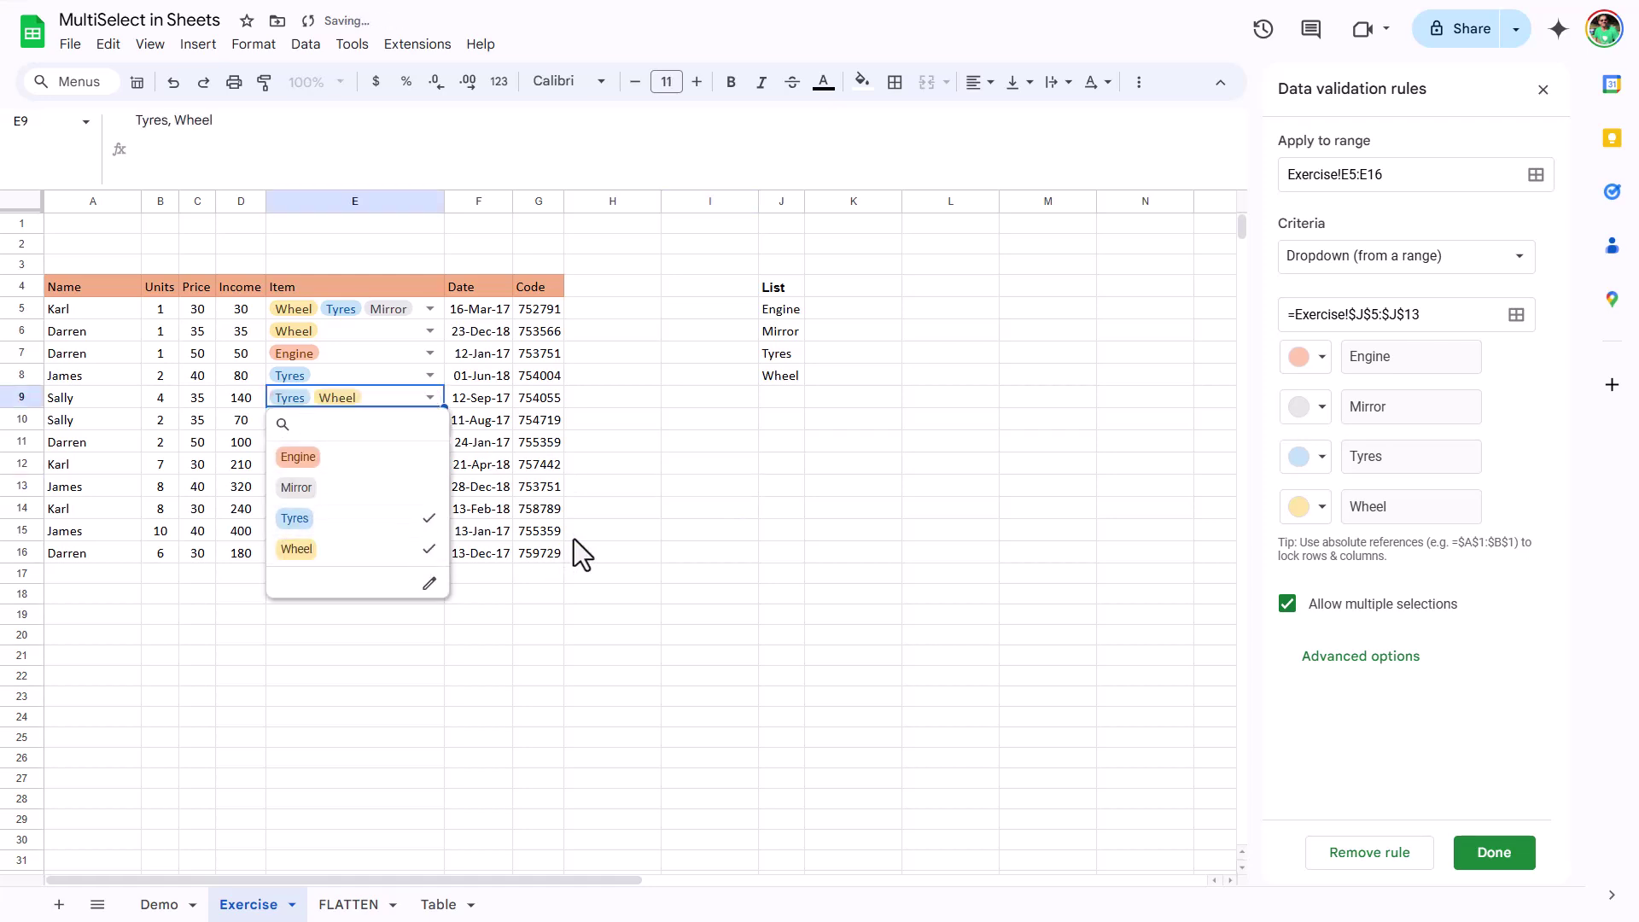
Create a filter on the data table.
left_click(596, 535)
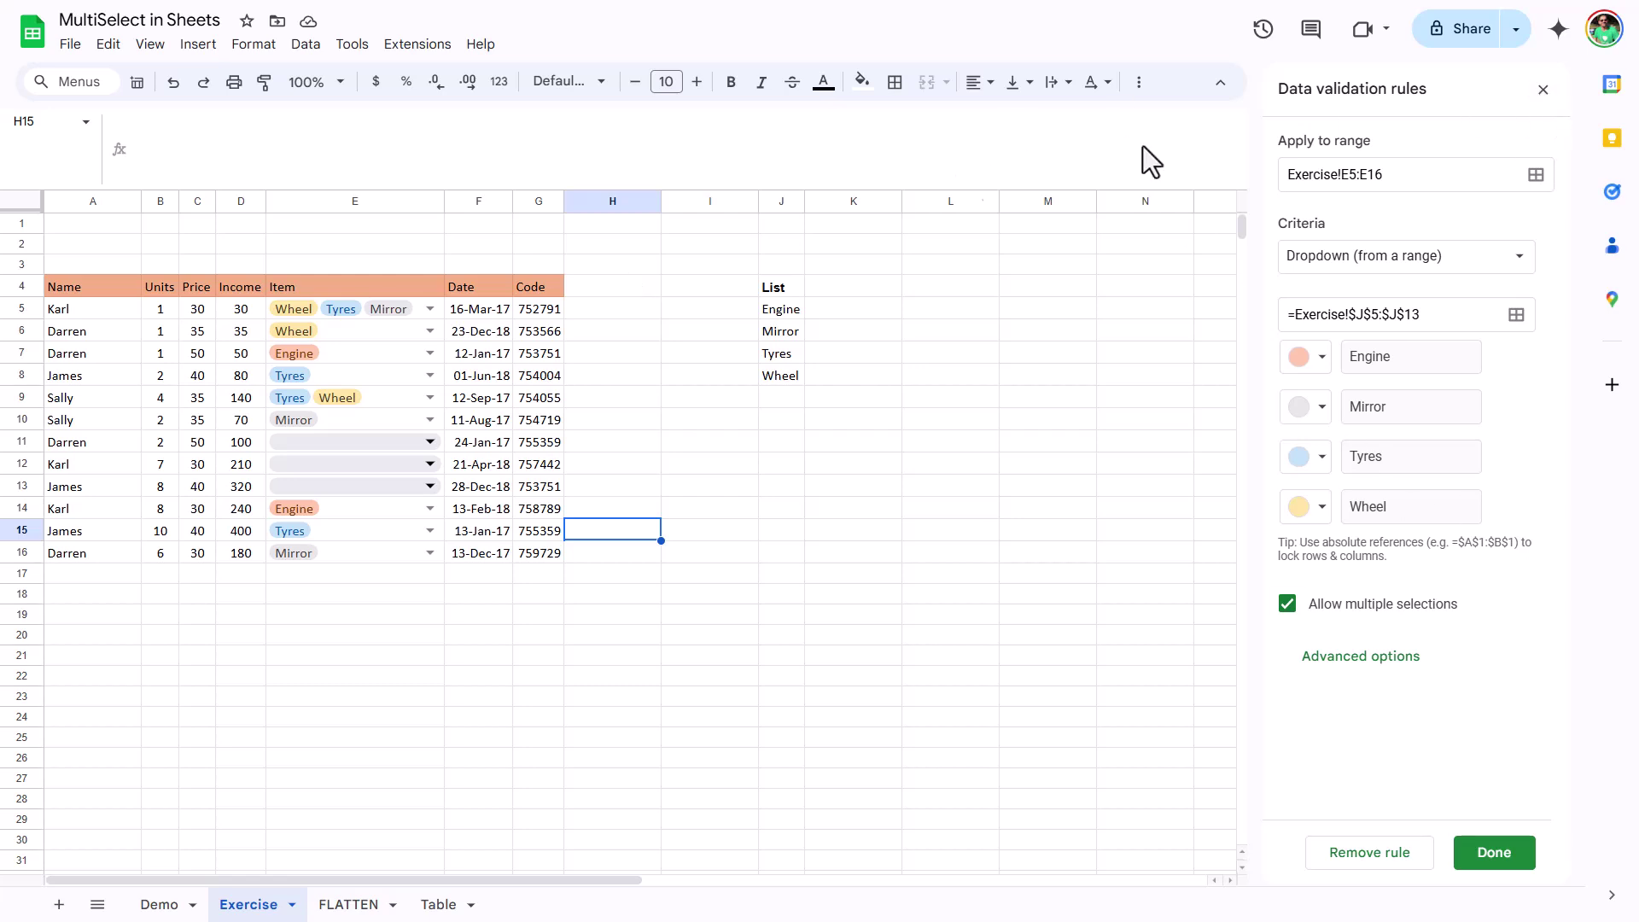
left_click(1139, 82)
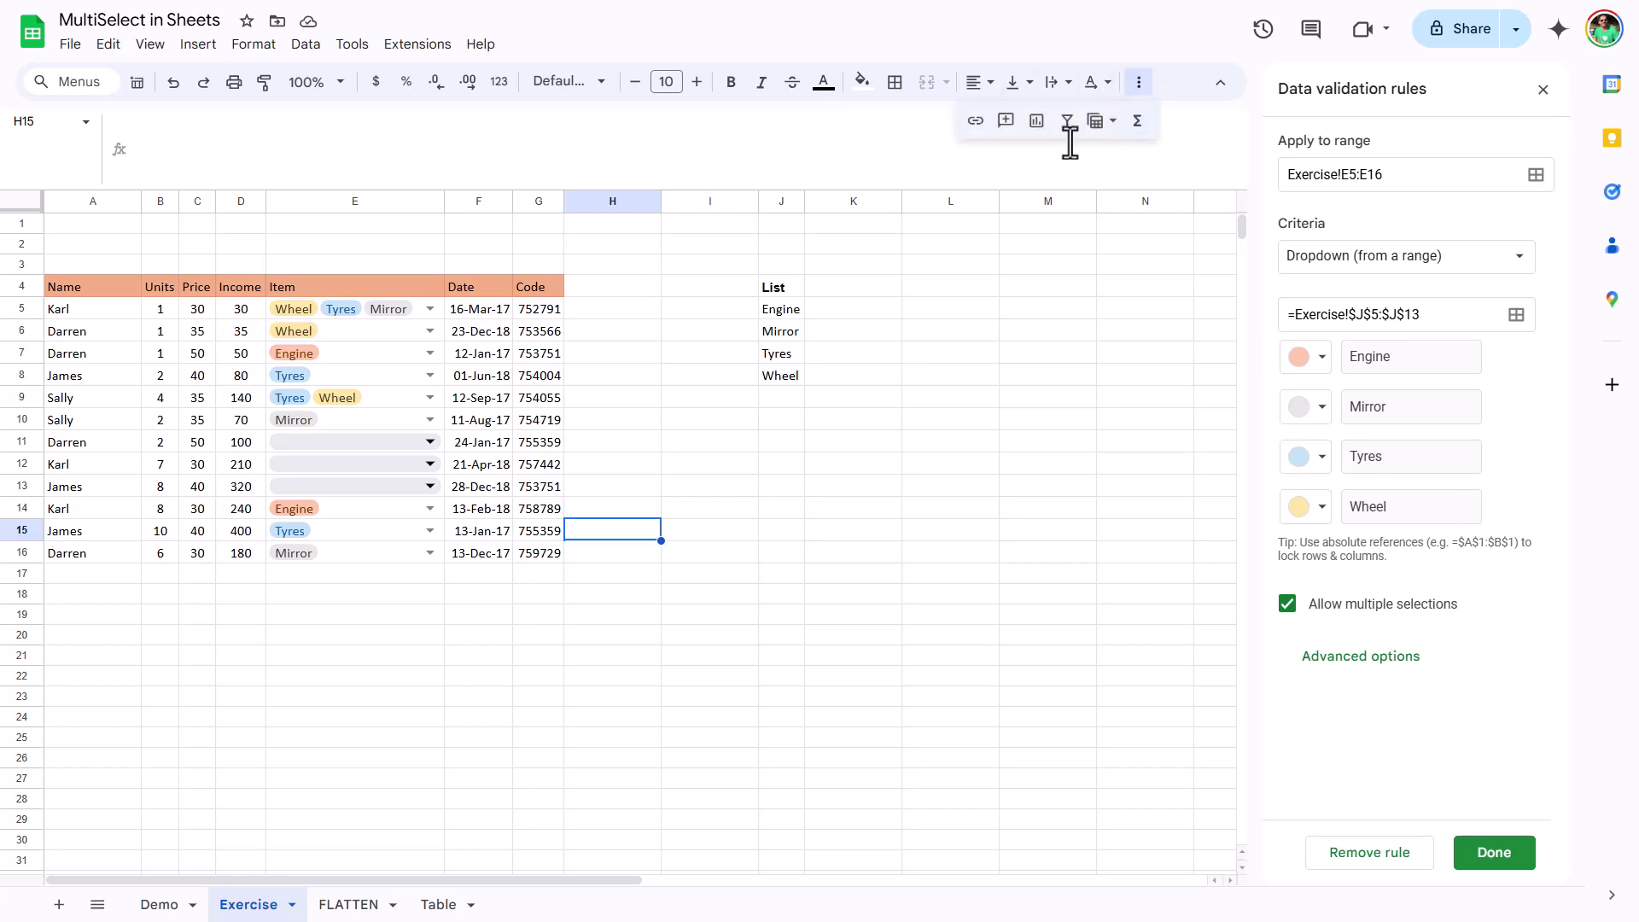
left_click(1067, 121)
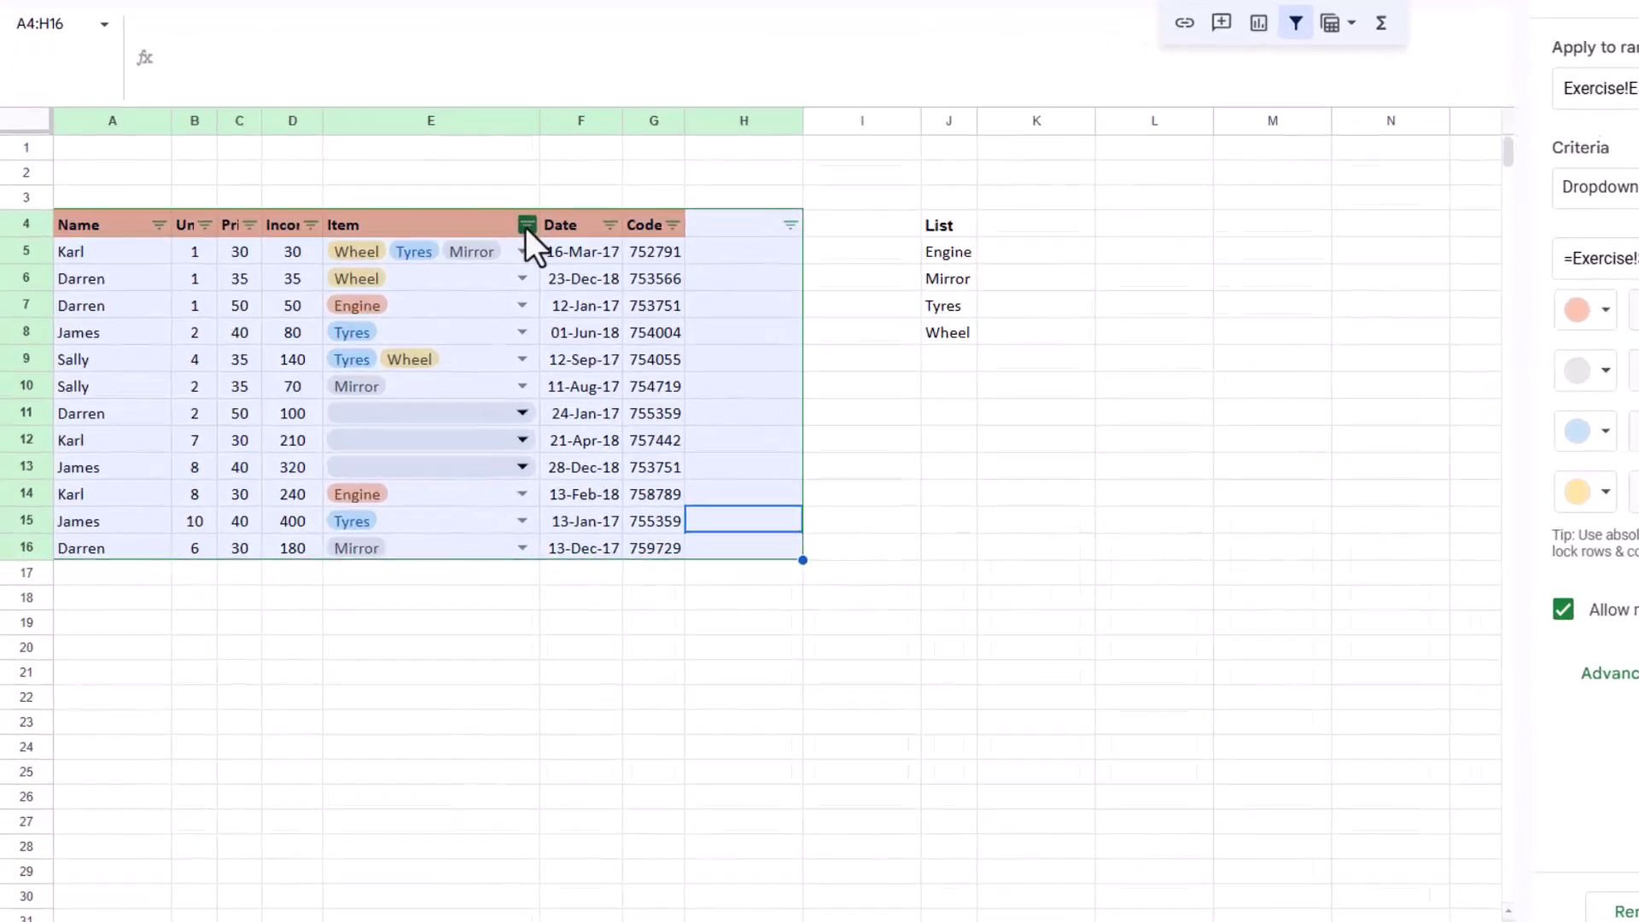
Filter Item to 'Tyres, Wheel', 'Wheel' and 'Wheel, Tyres, Mirror' only.
left_click(433, 288)
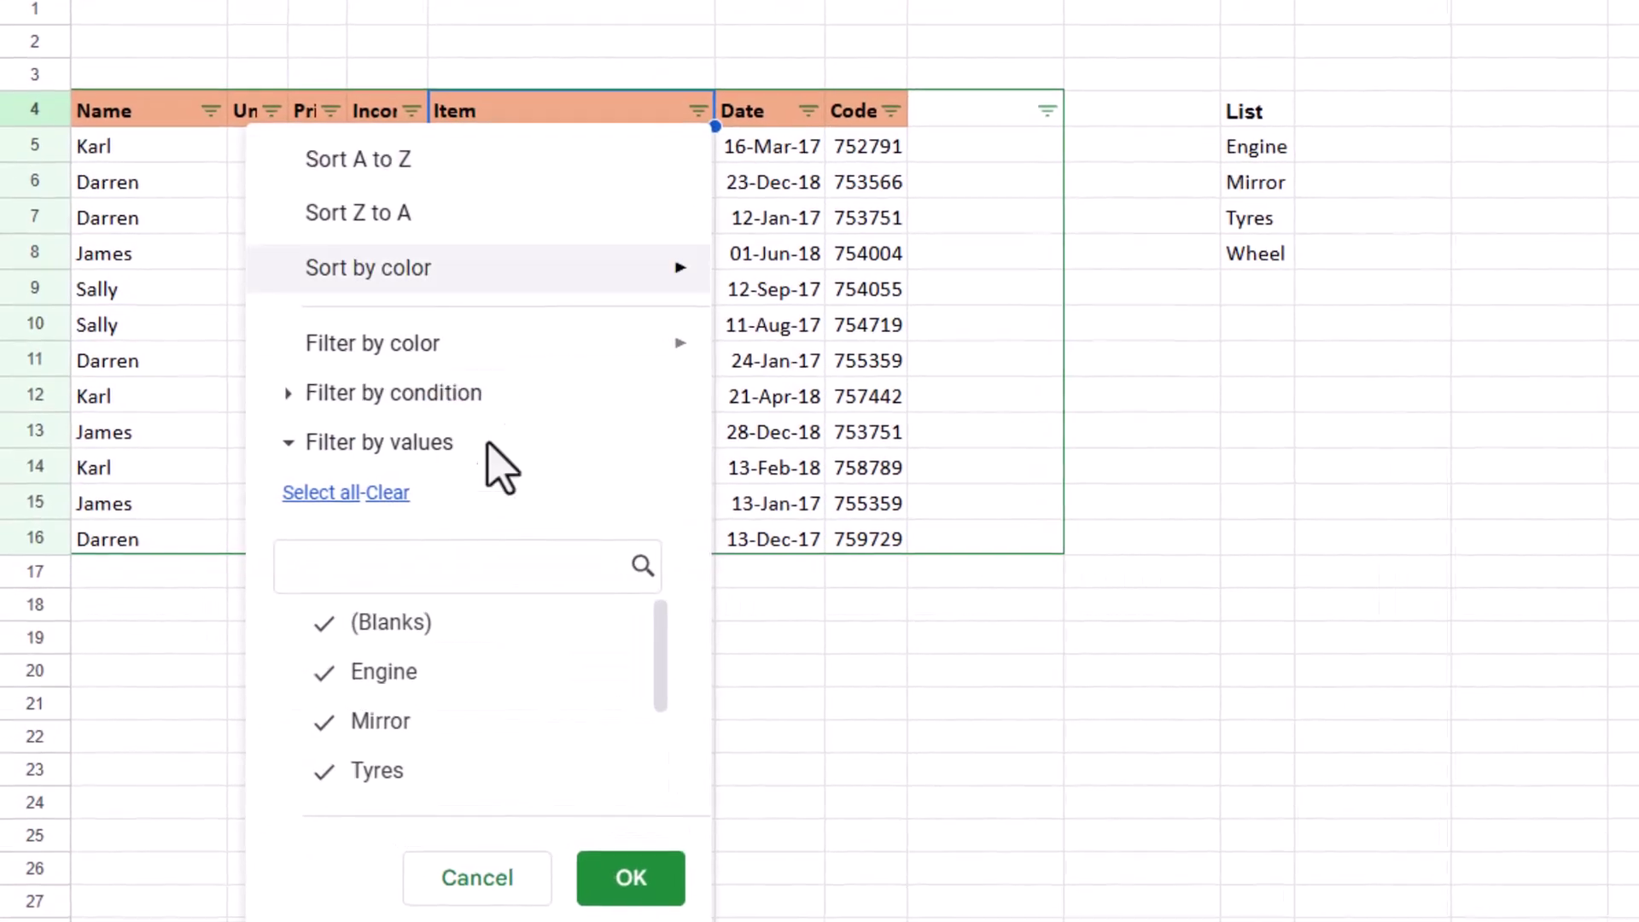
scroll(476, 725, "down", 2)
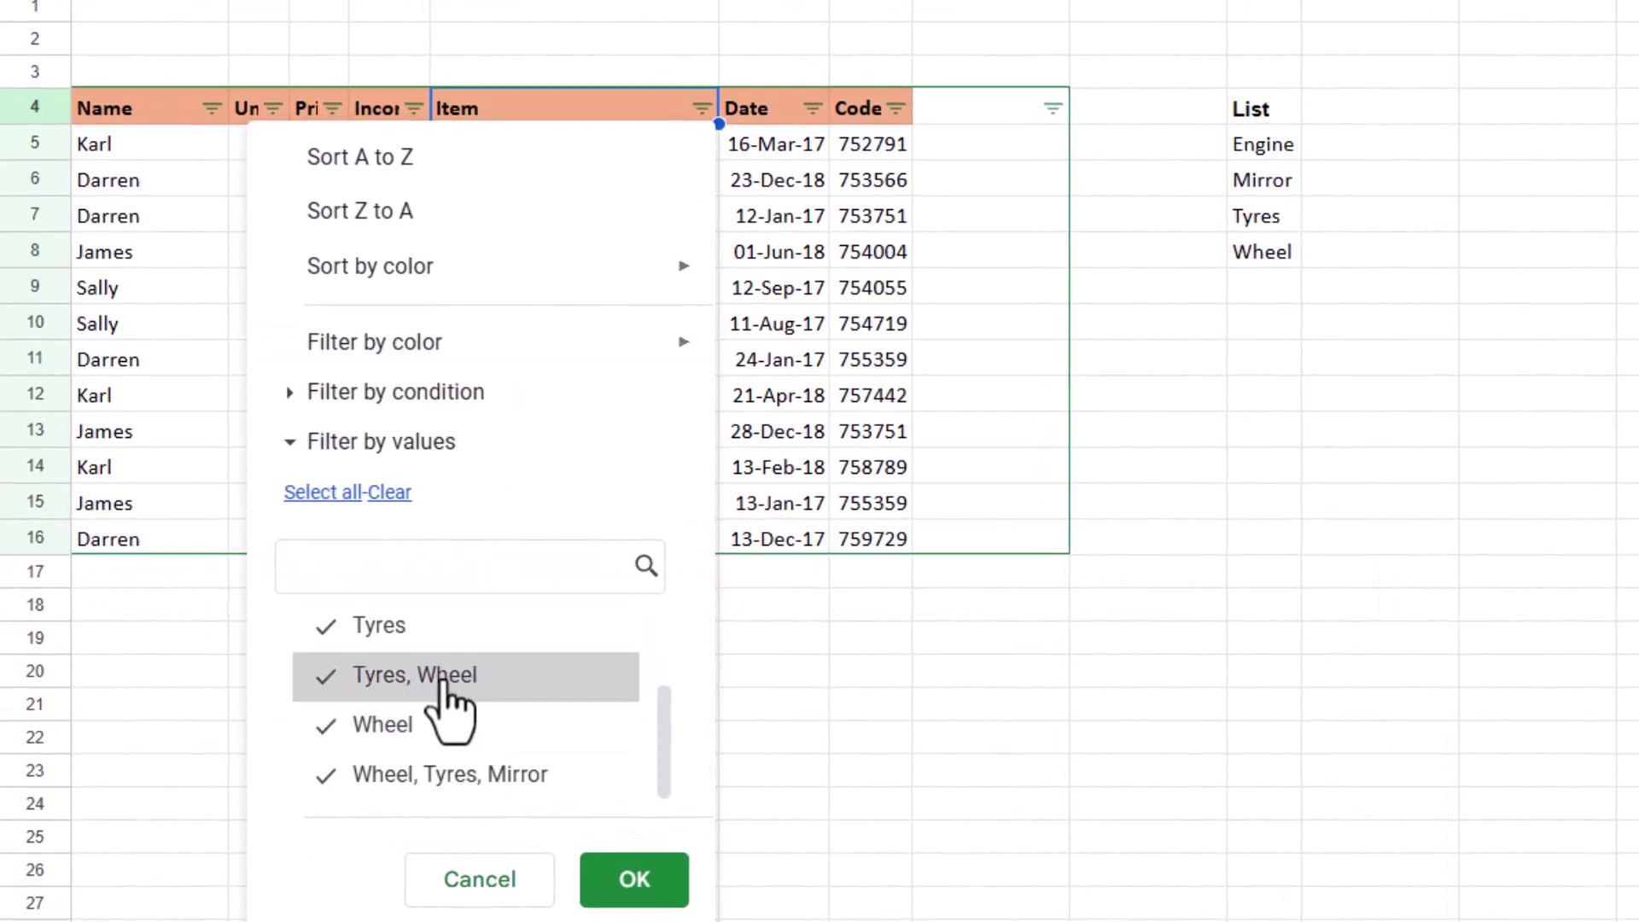
scroll(460, 717, "up", 2)
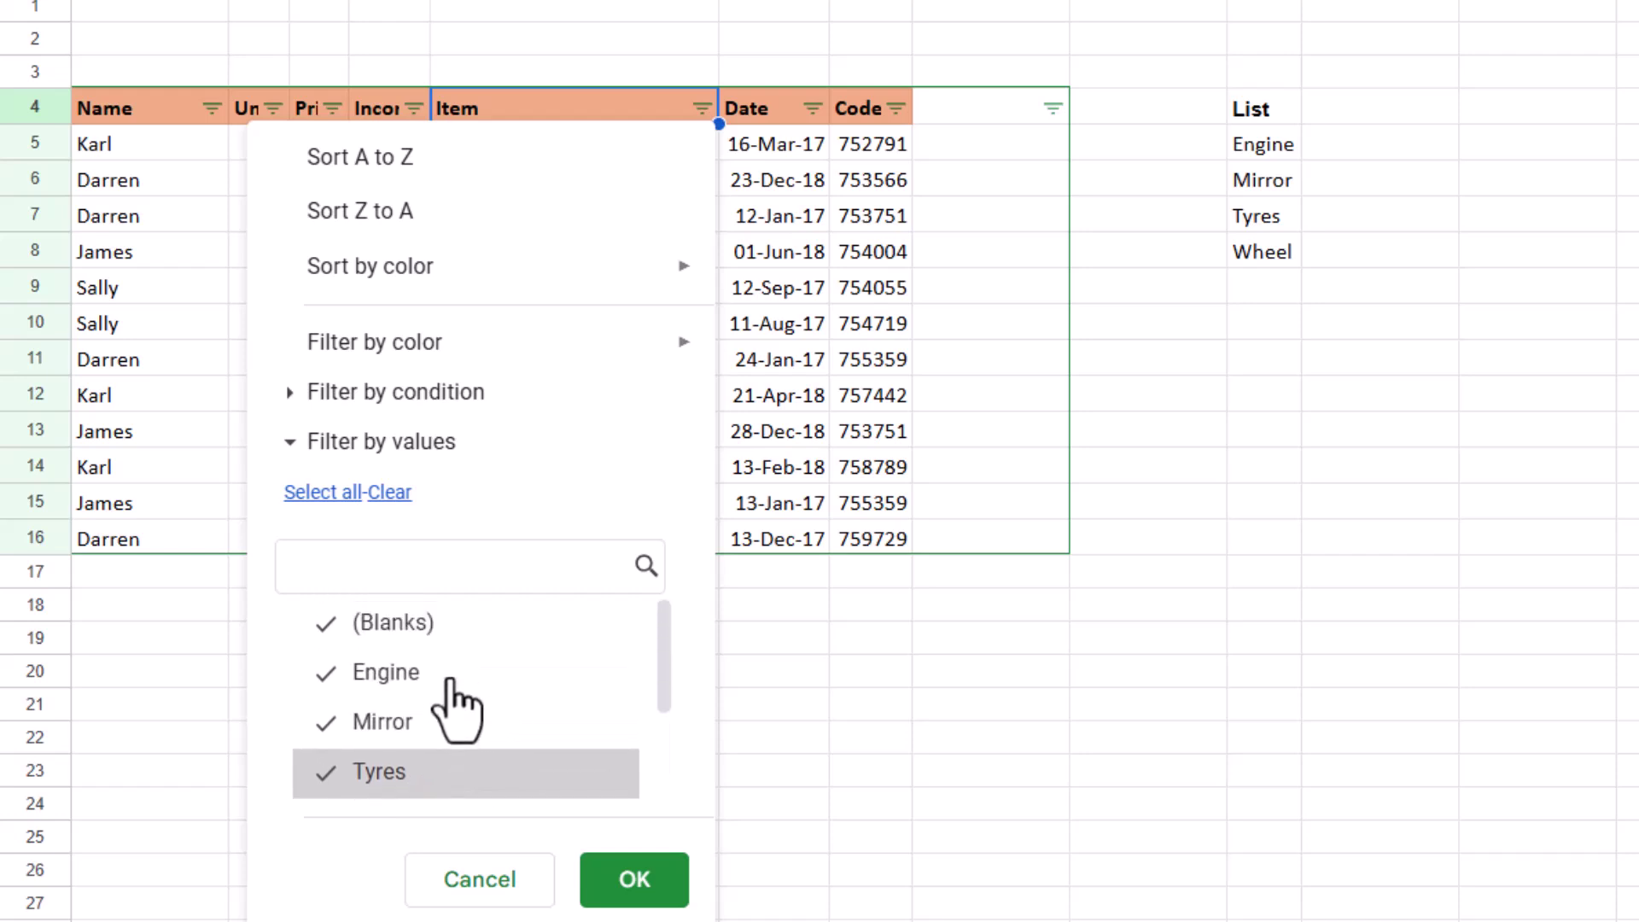
left_click(393, 494)
scroll(465, 713, "down", 2)
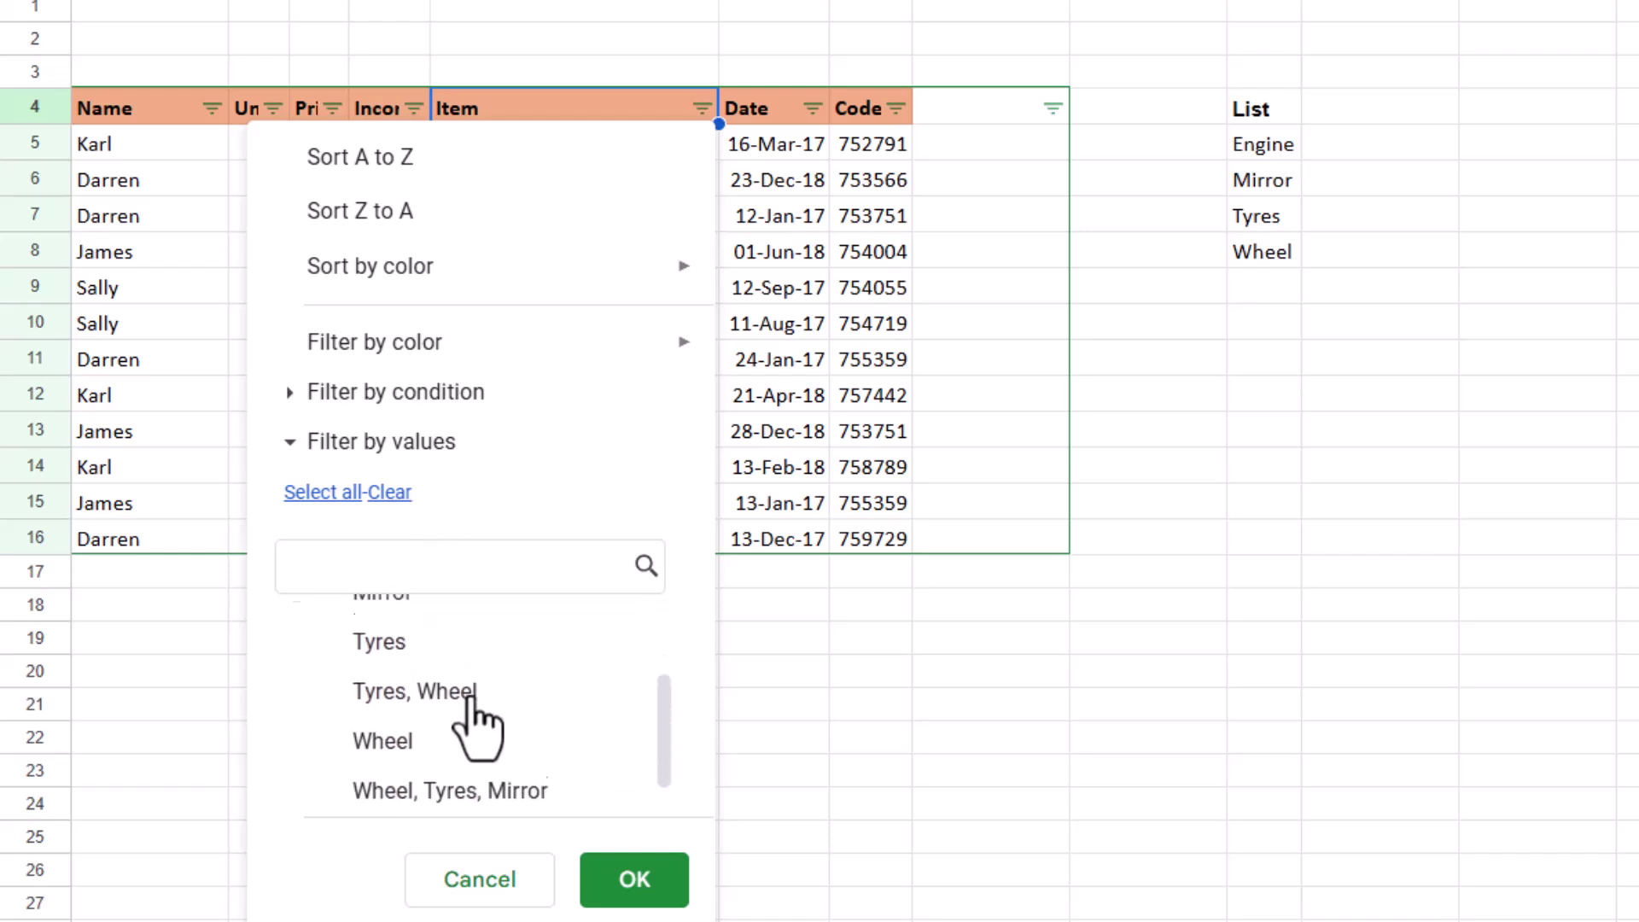
left_click(502, 693)
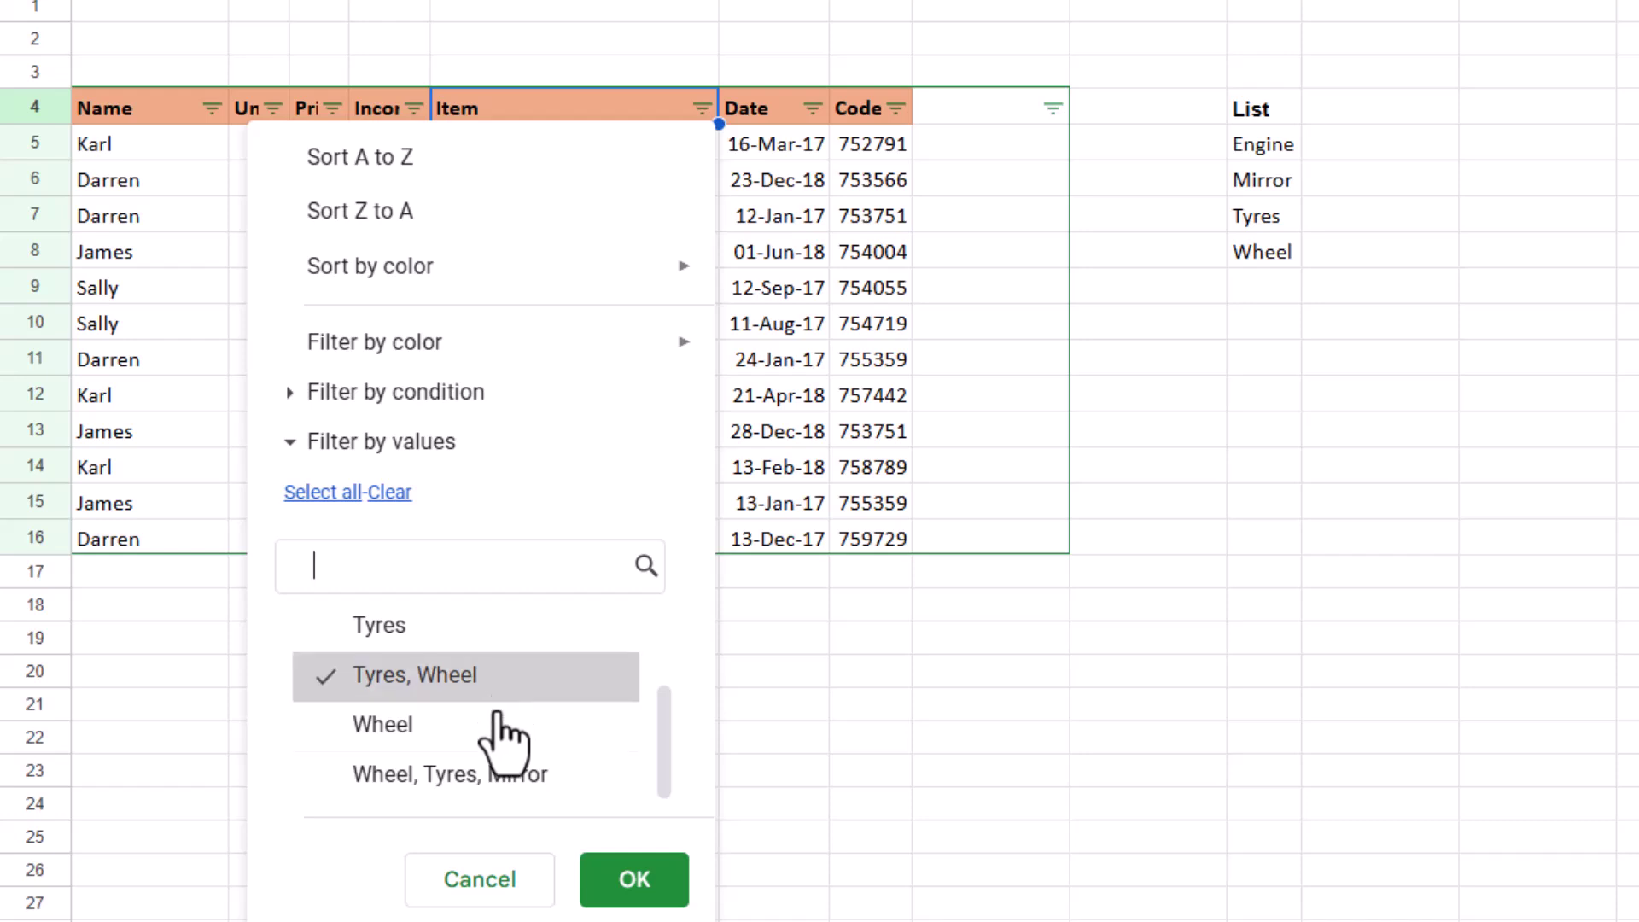
left_click(513, 730)
left_click(518, 768)
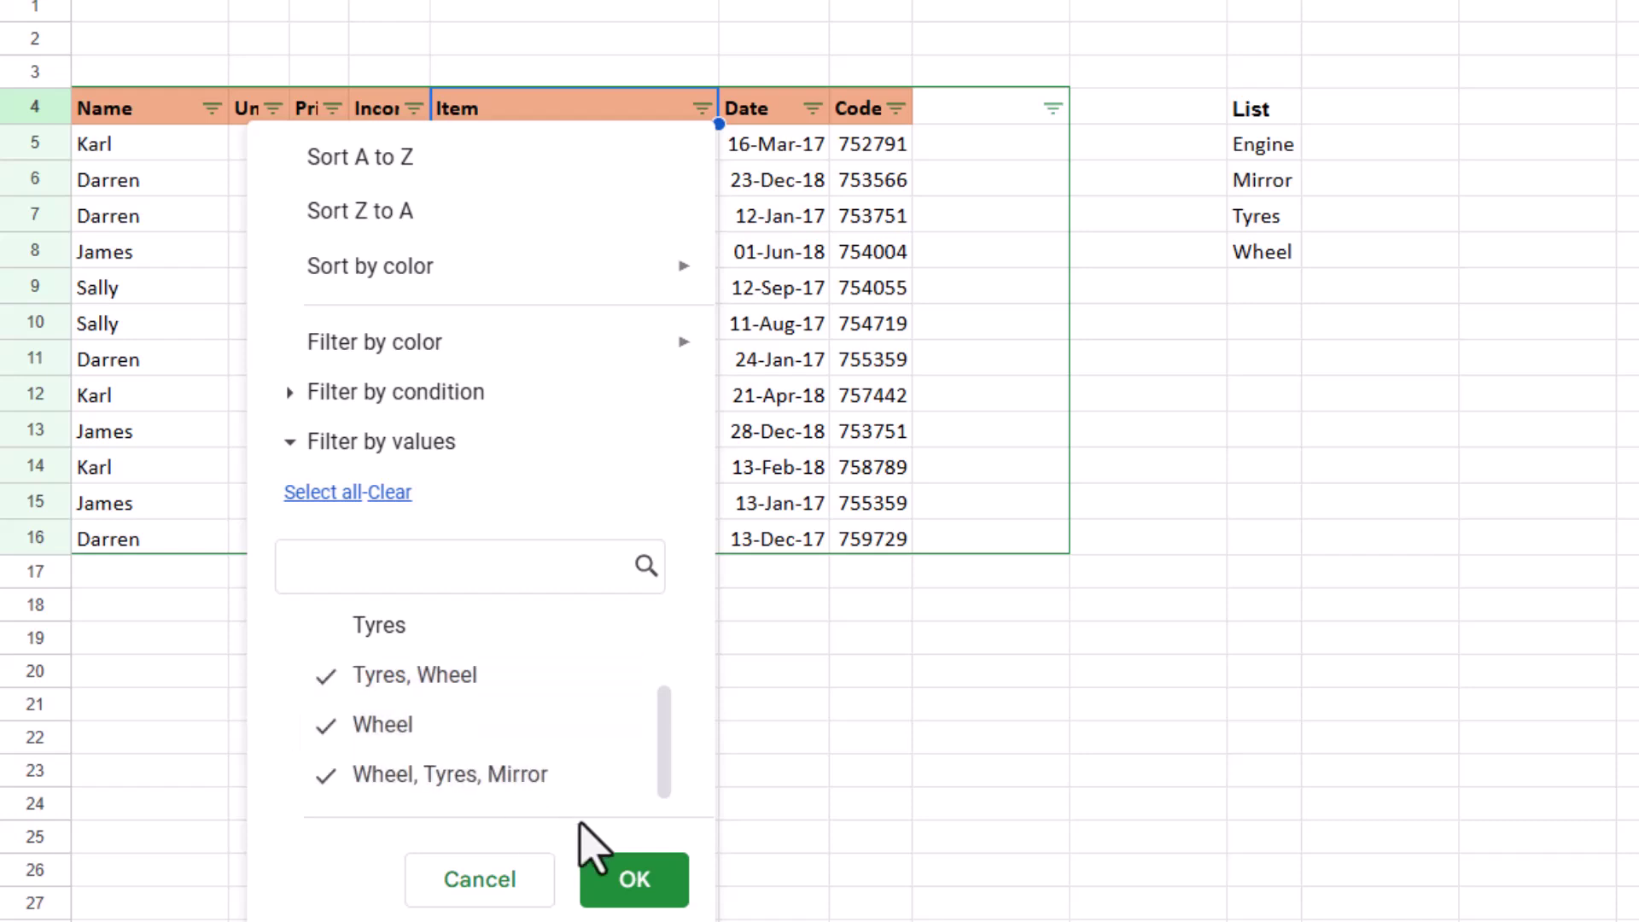
left_click(634, 879)
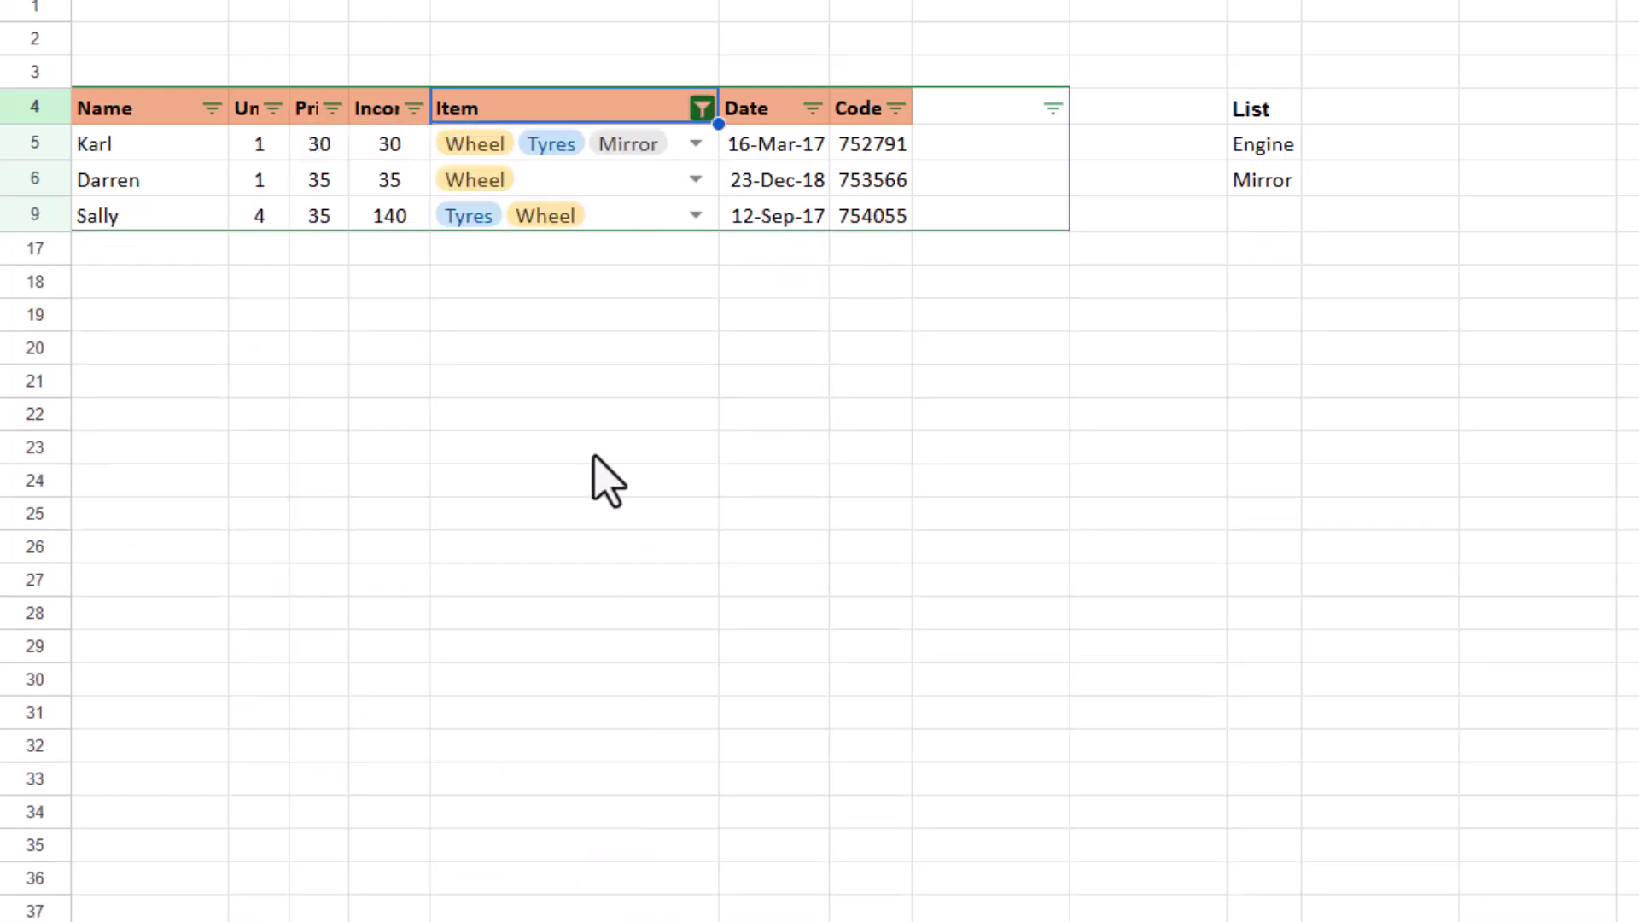
Reapply the Item filter by searching 'whe' and ticking all three Wheel entries.
left_click(703, 108)
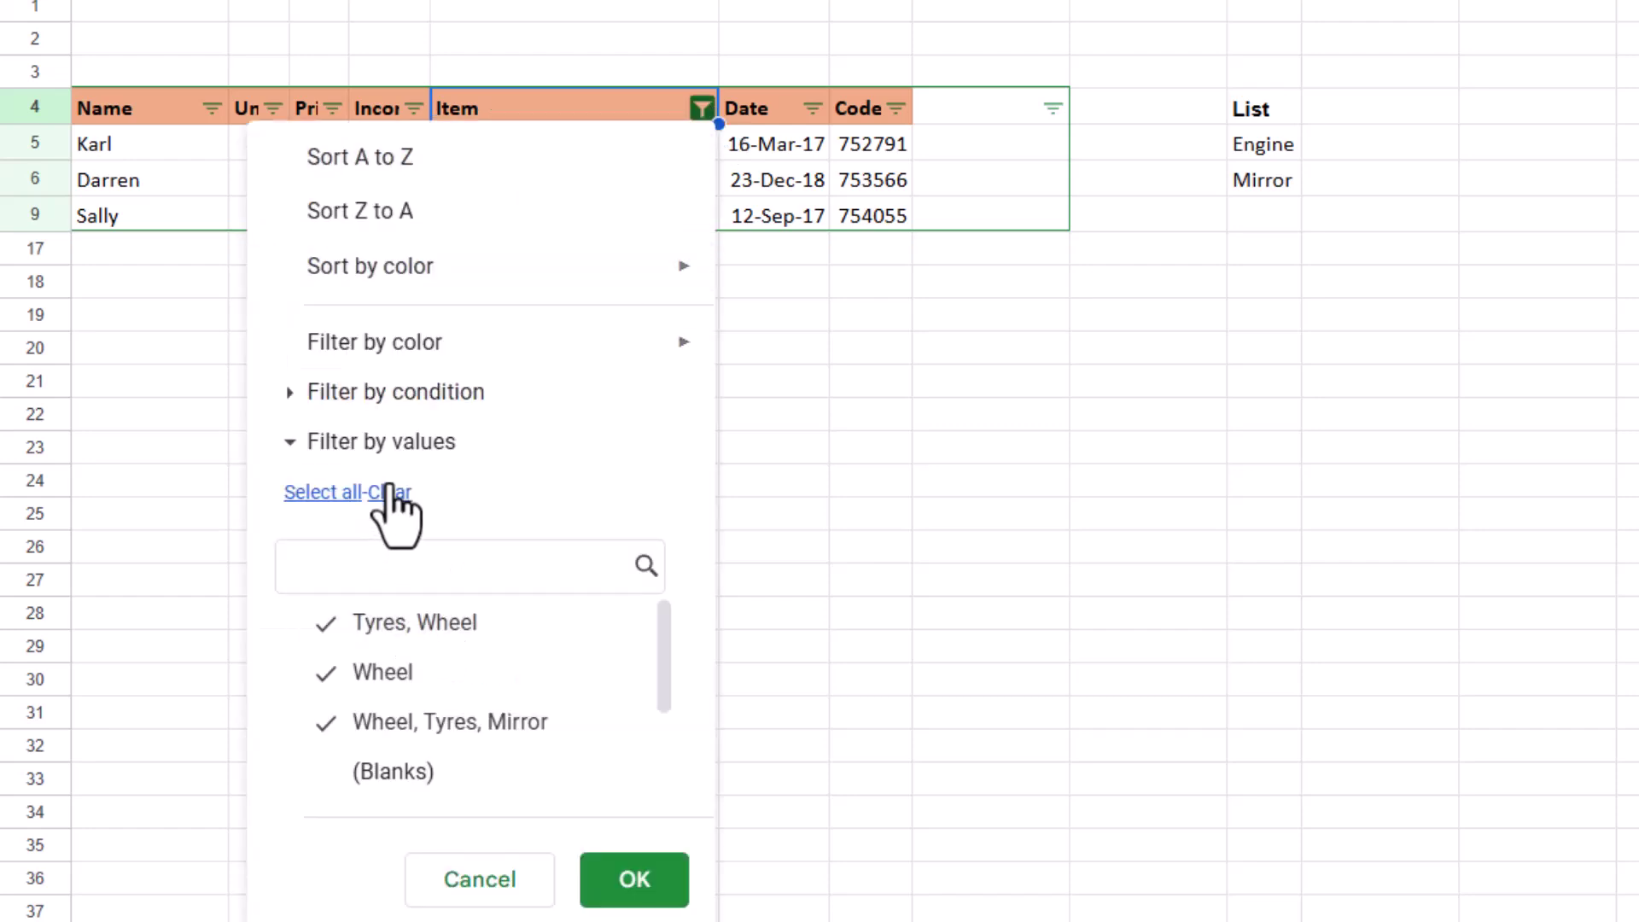
left_click(389, 493)
type("whe")
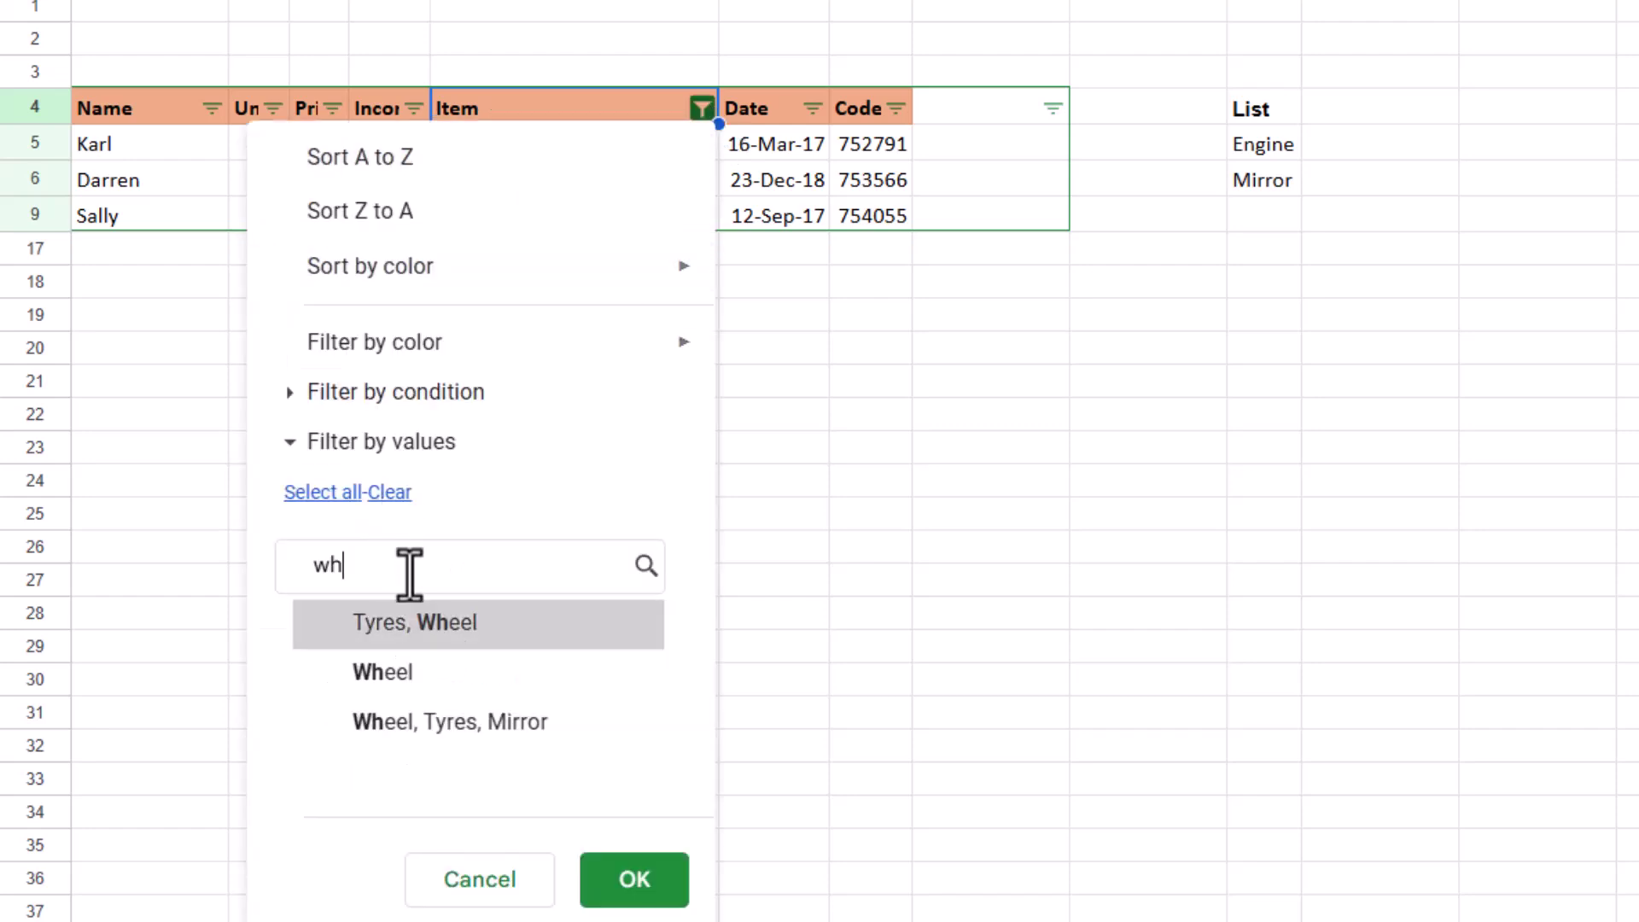
left_click(474, 627)
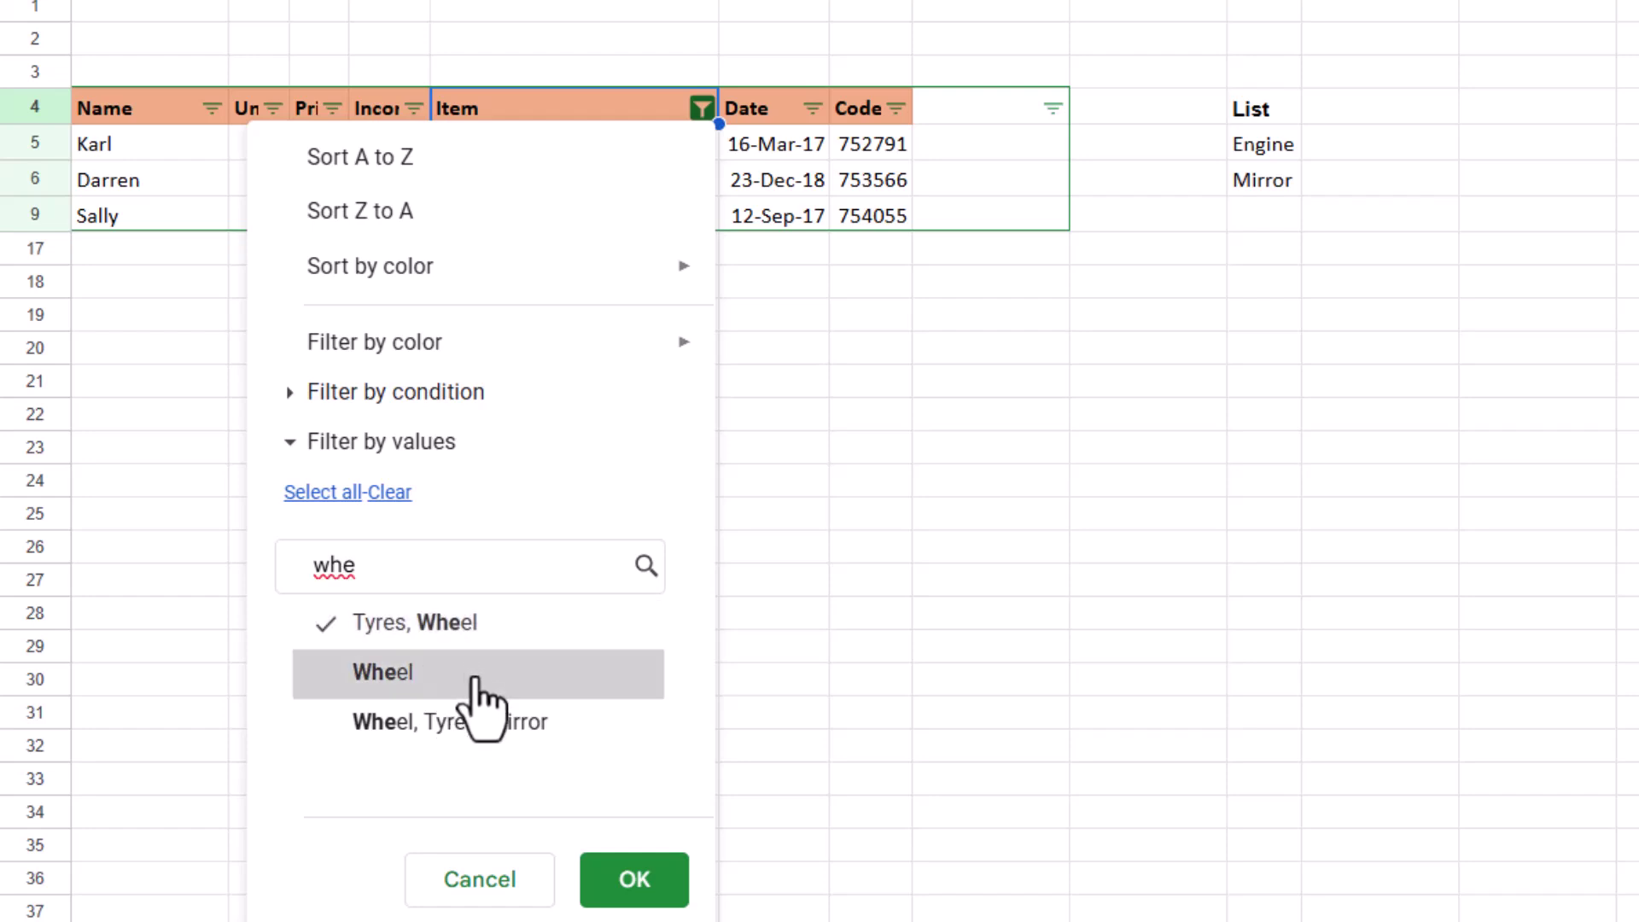
left_click(470, 675)
left_click(495, 724)
left_click(633, 879)
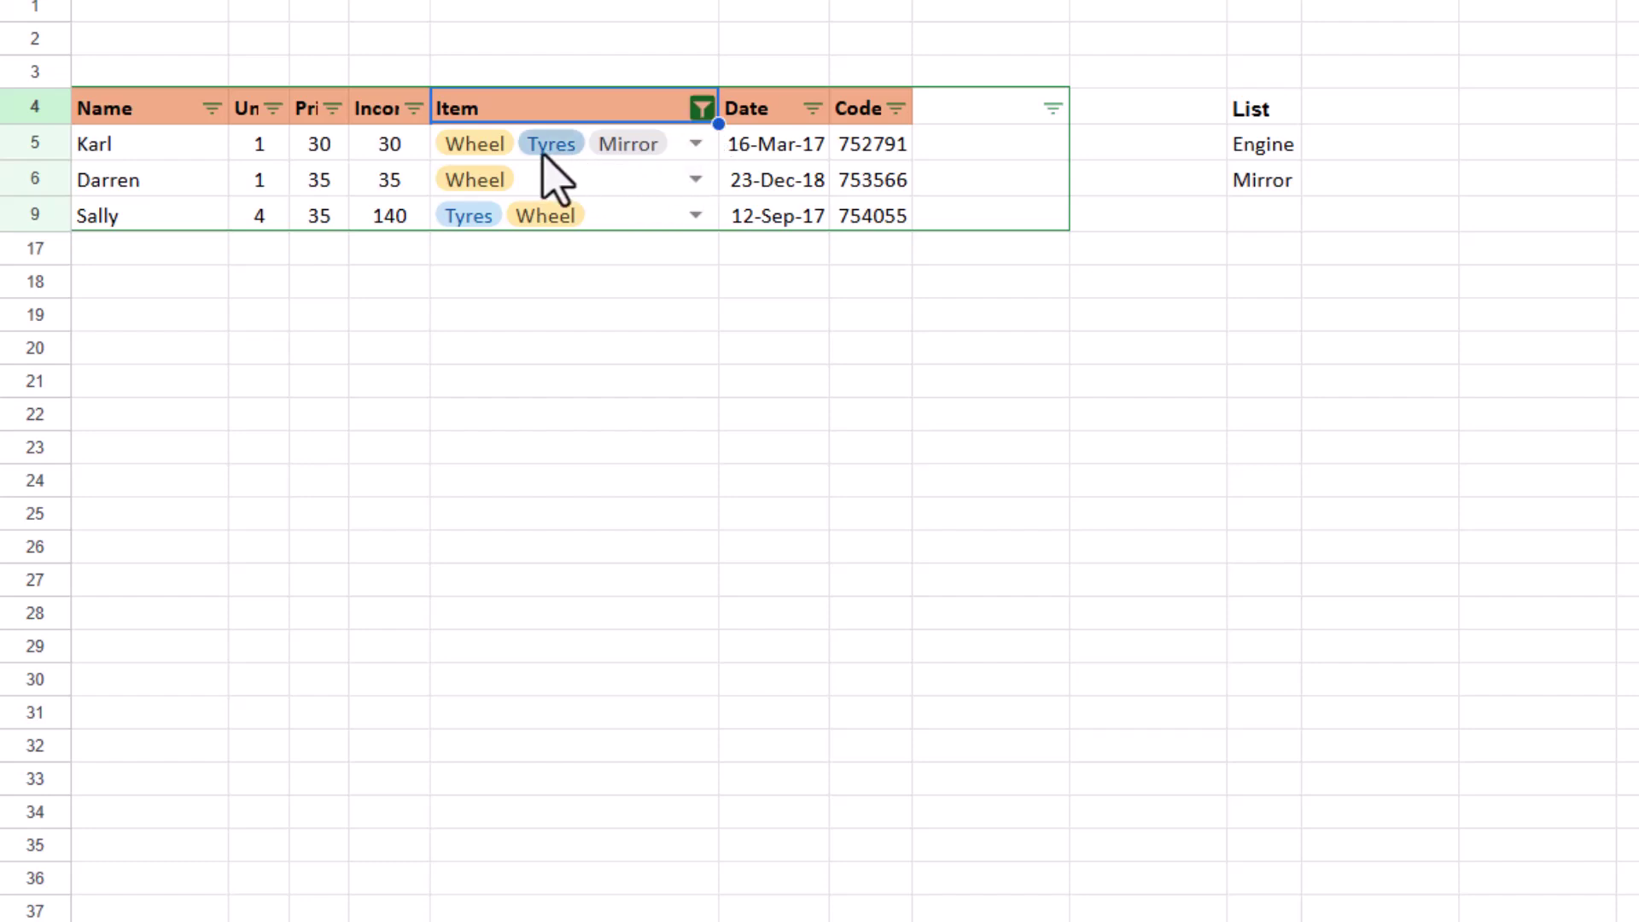
Remove and re-add Wheel in Karl's items so they read Tyres, Mirror, Wheel.
left_click(696, 143)
left_click(695, 391)
left_click(784, 422)
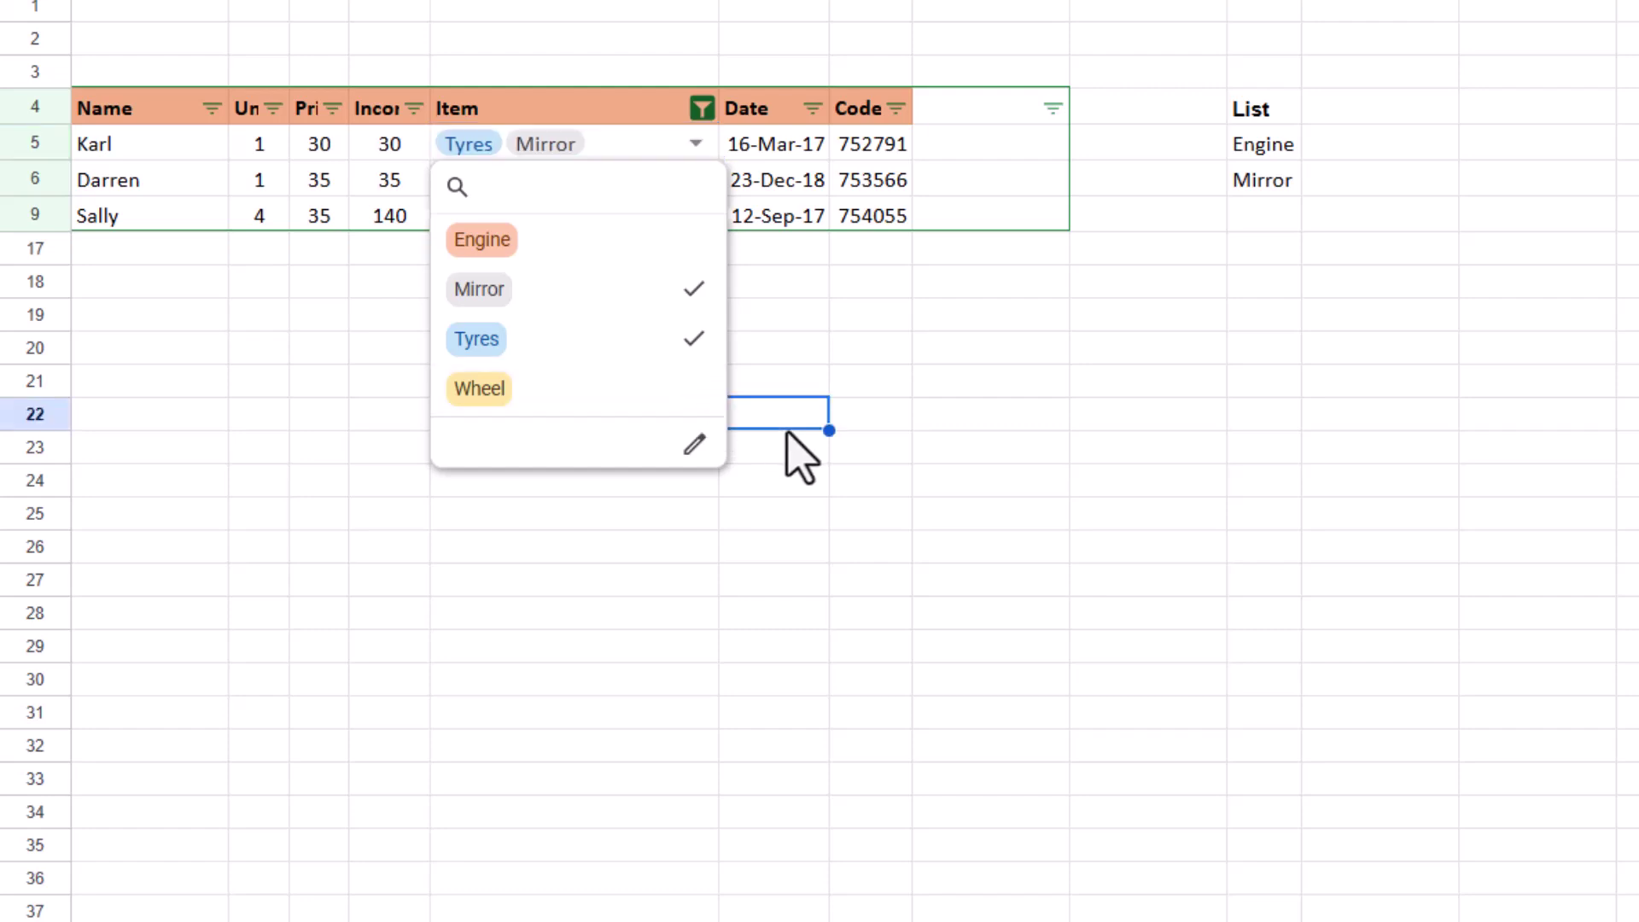
left_click(696, 144)
left_click(692, 389)
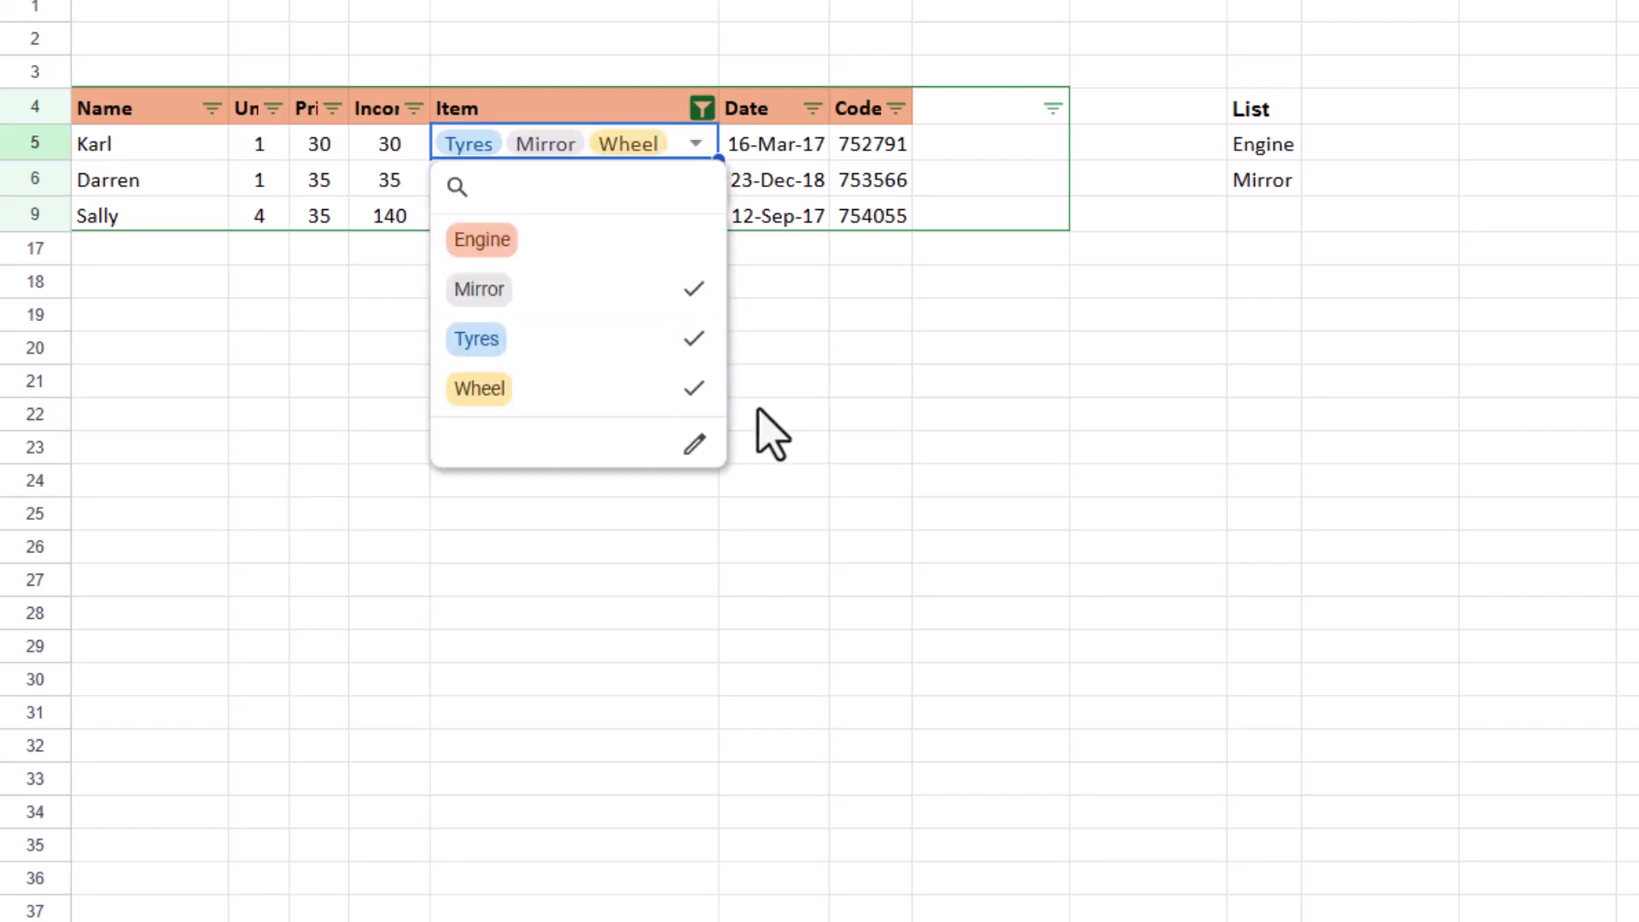
left_click(799, 422)
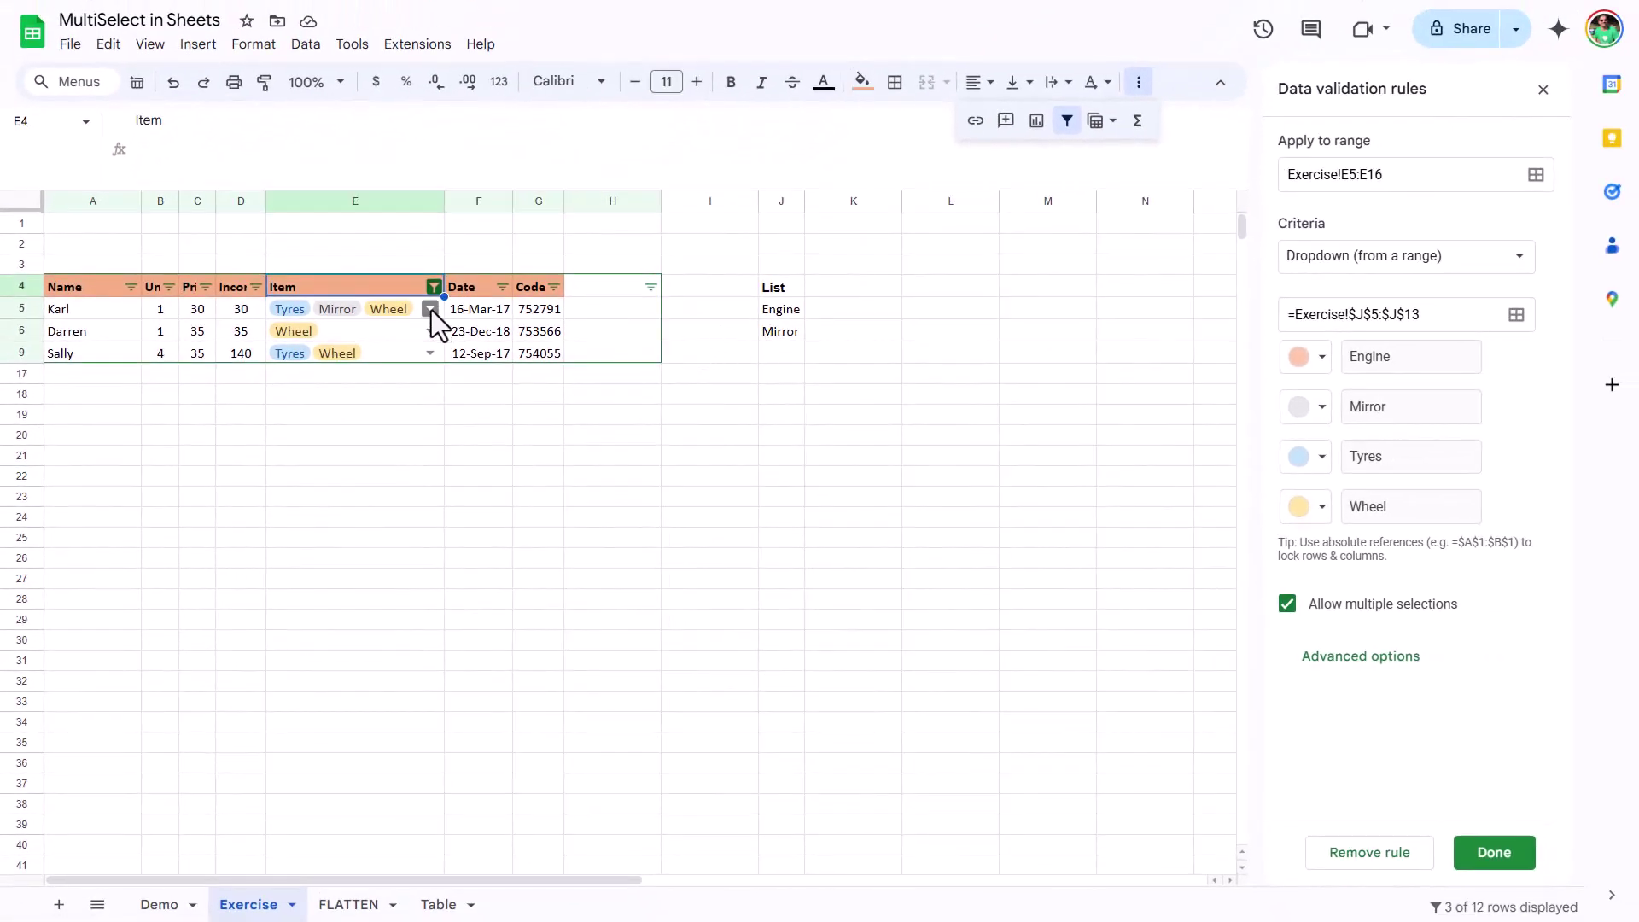
Remove the filter from the data table and deselect the header.
left_click(1067, 120)
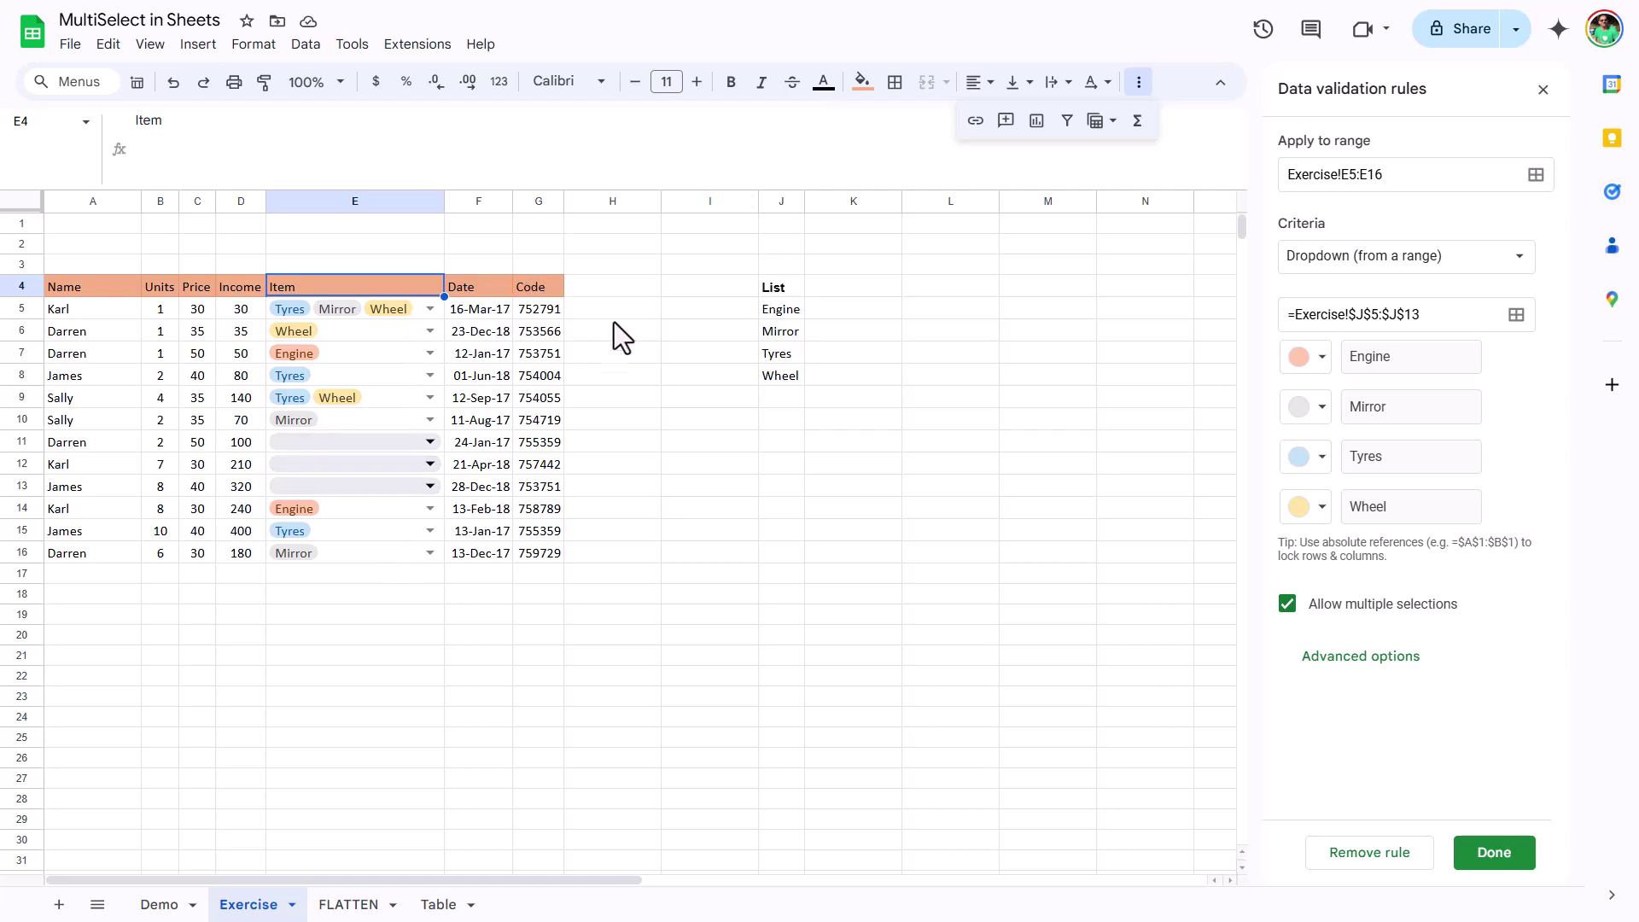
left_click(1116, 373)
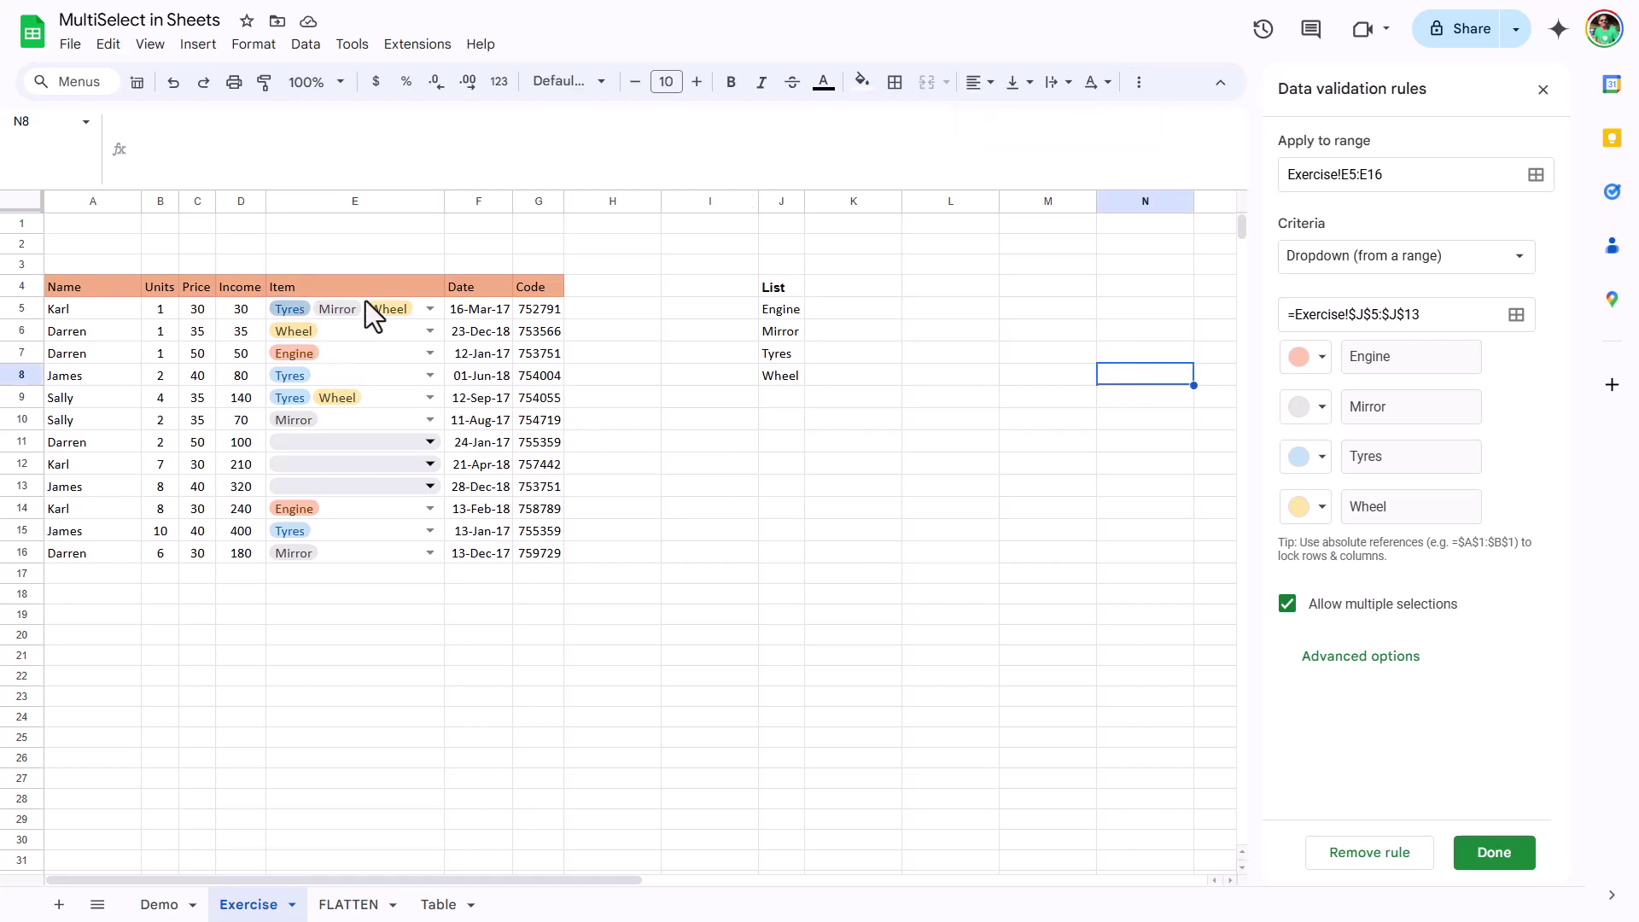
Enter =E5 in H5 and autofill it down column H.
left_click(608, 310)
type("=")
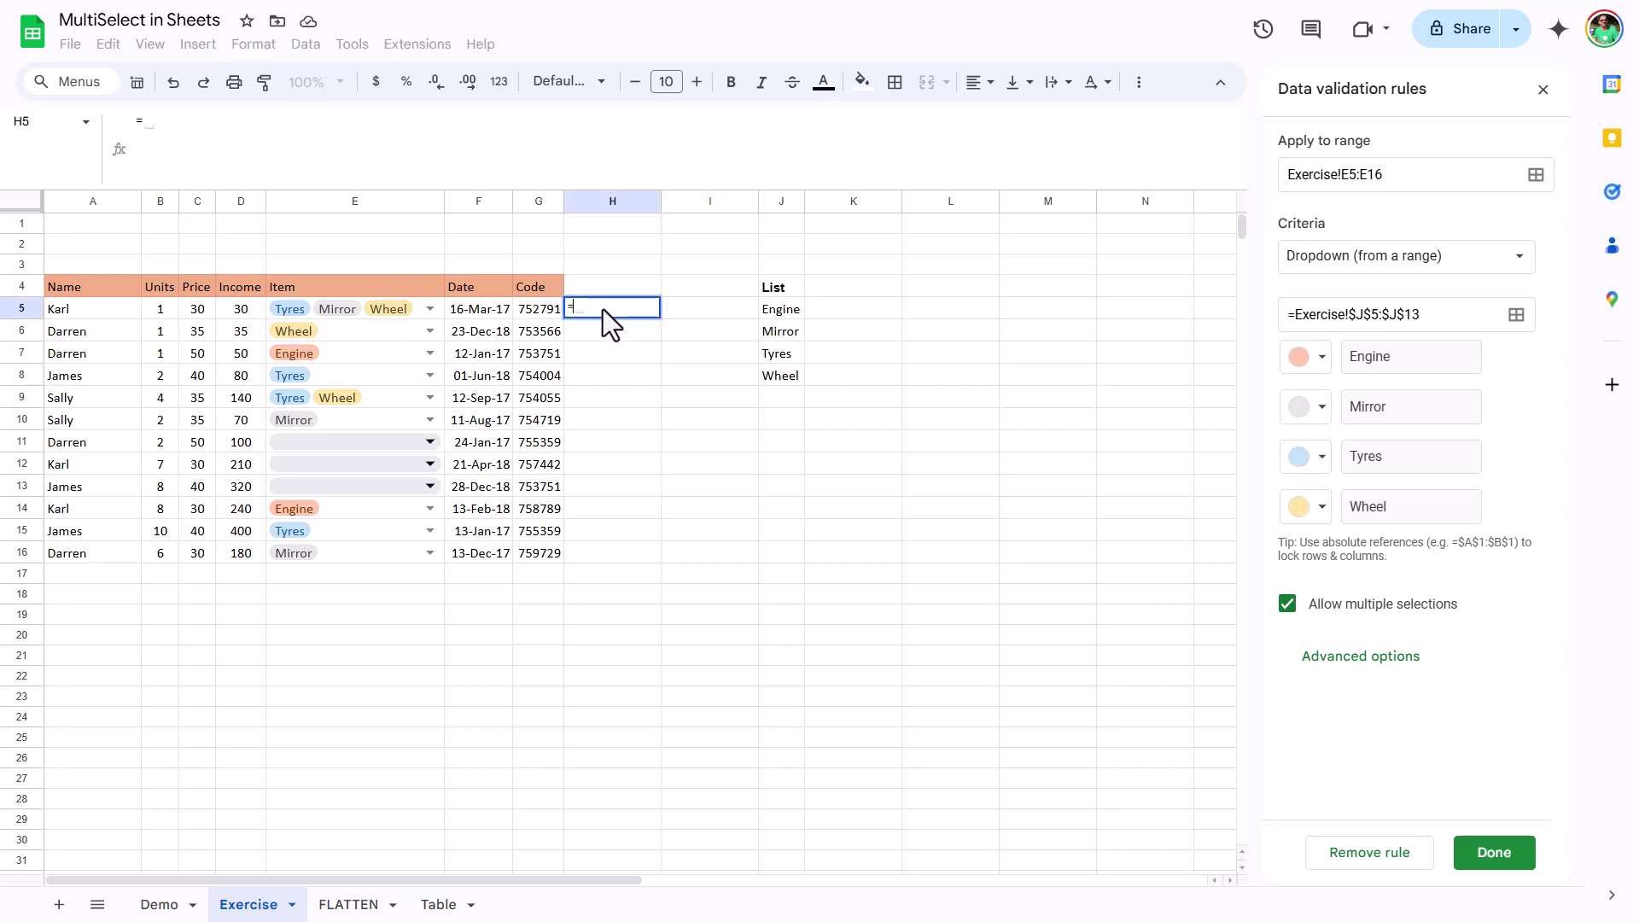
left_click(413, 311)
key("Return")
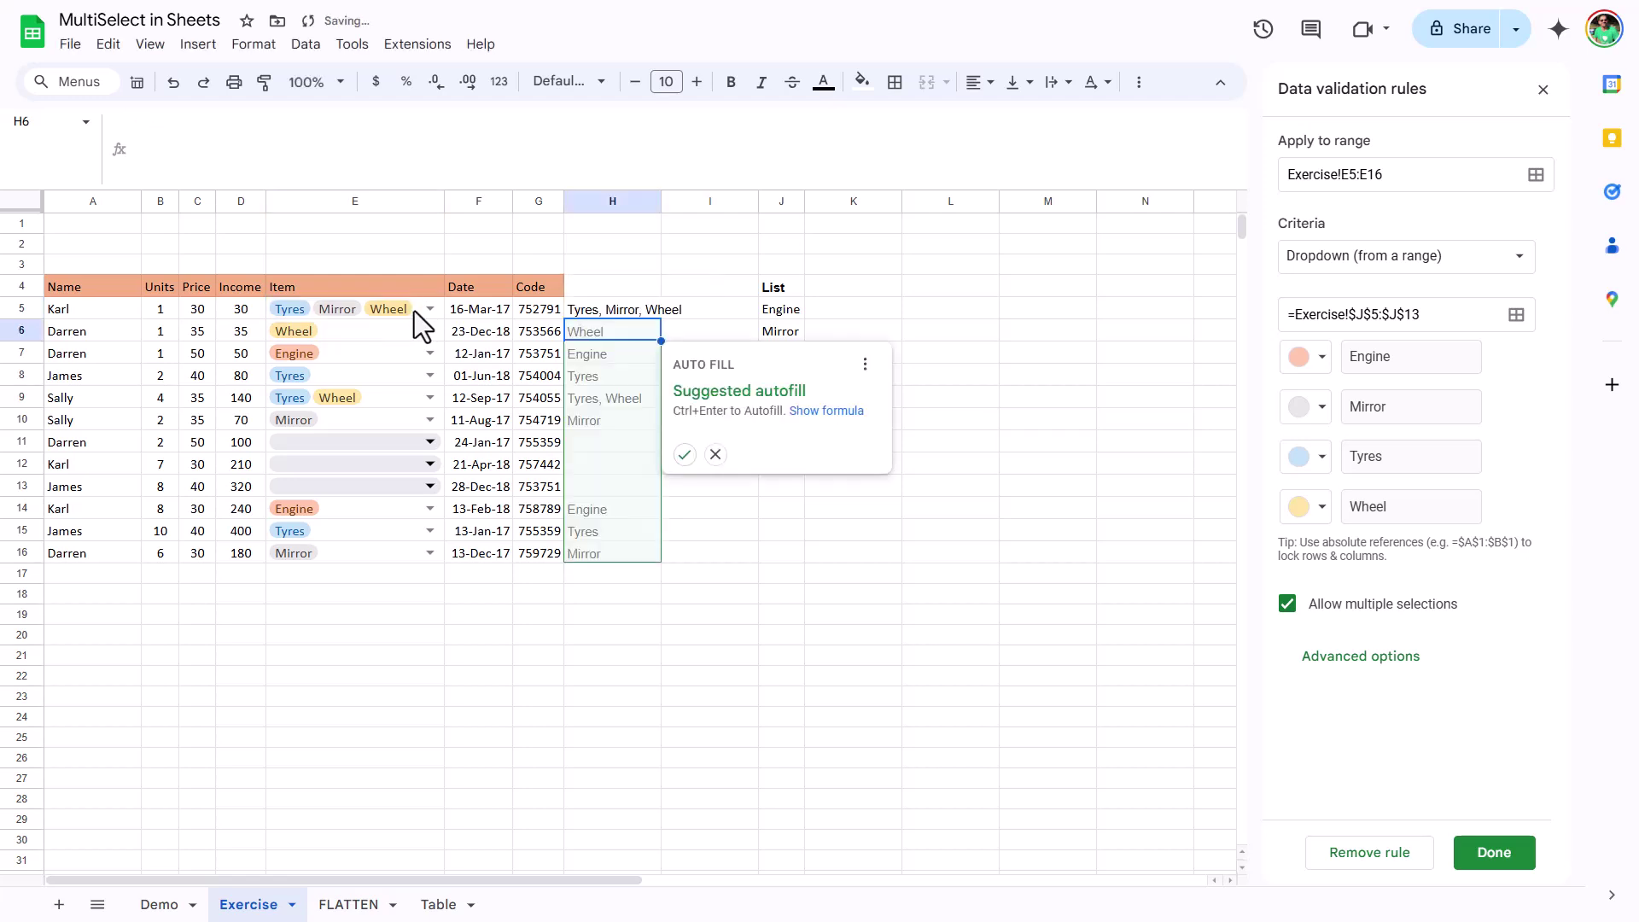
left_click(684, 454)
Review the copied item text in cells H5 through H11.
left_click(612, 394)
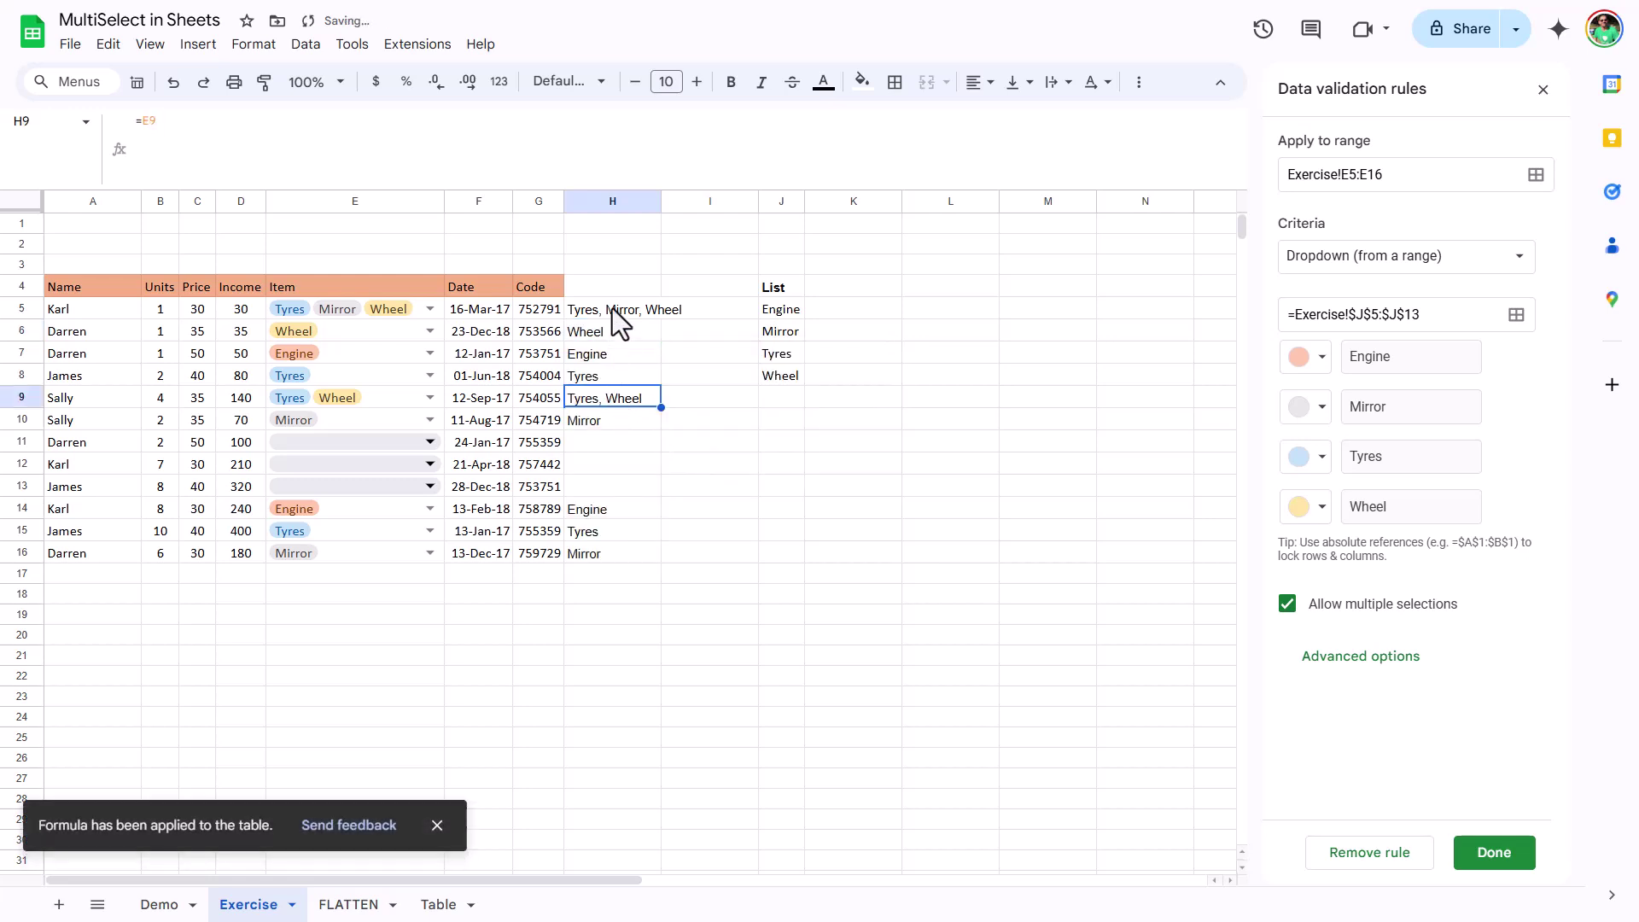
left_click(613, 304)
left_click(620, 333)
left_click(625, 359)
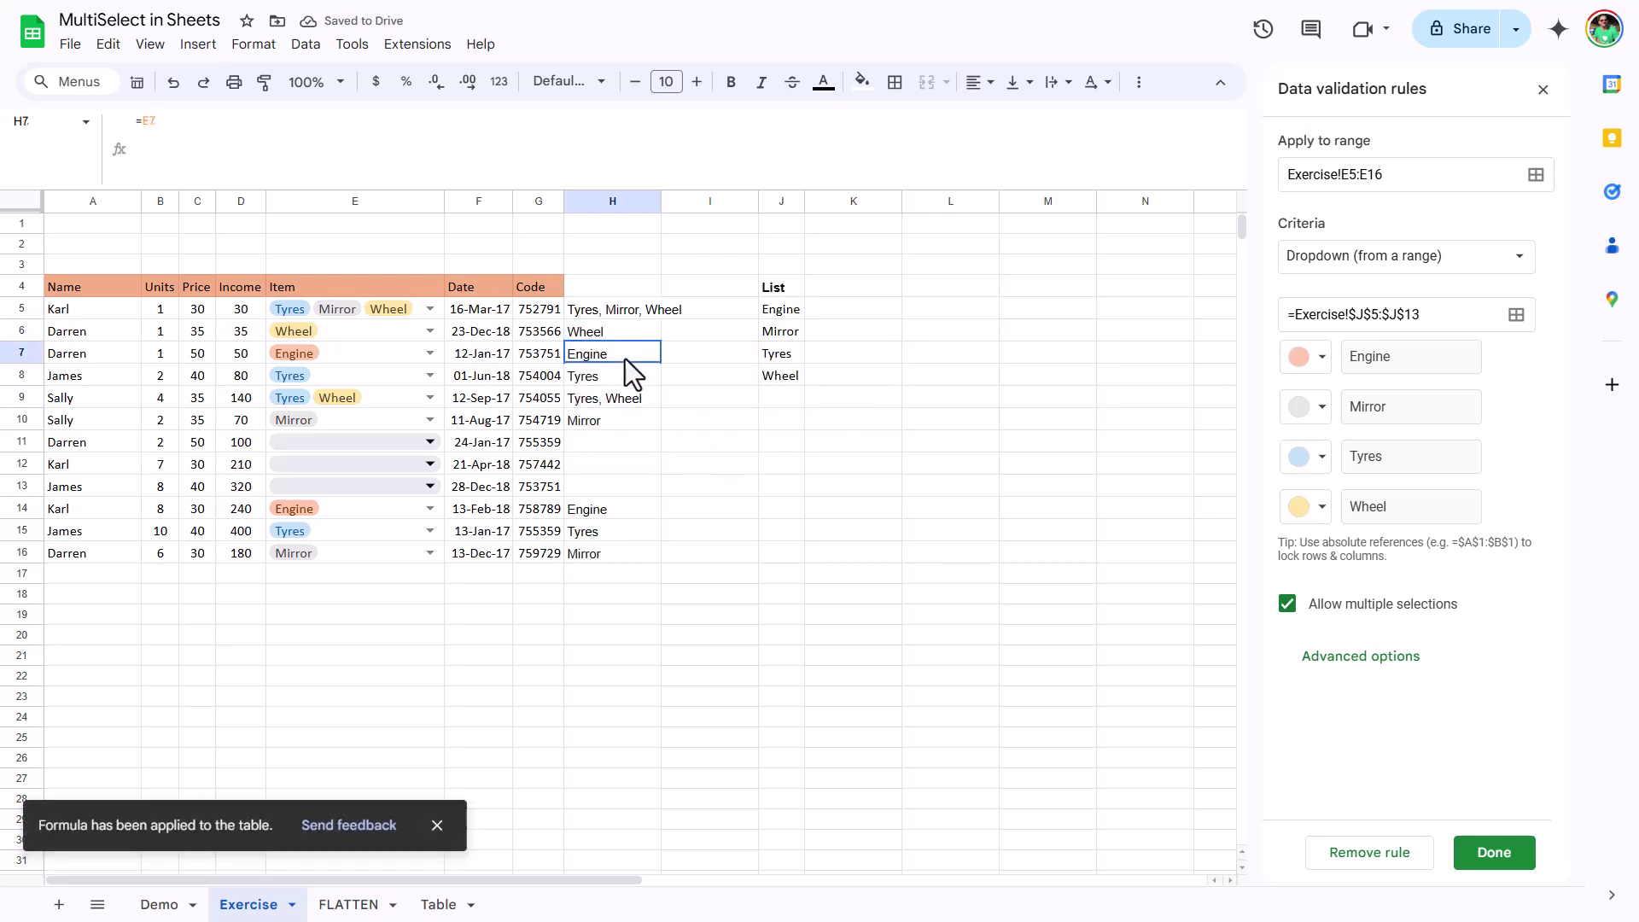
left_click(627, 380)
left_click(645, 443)
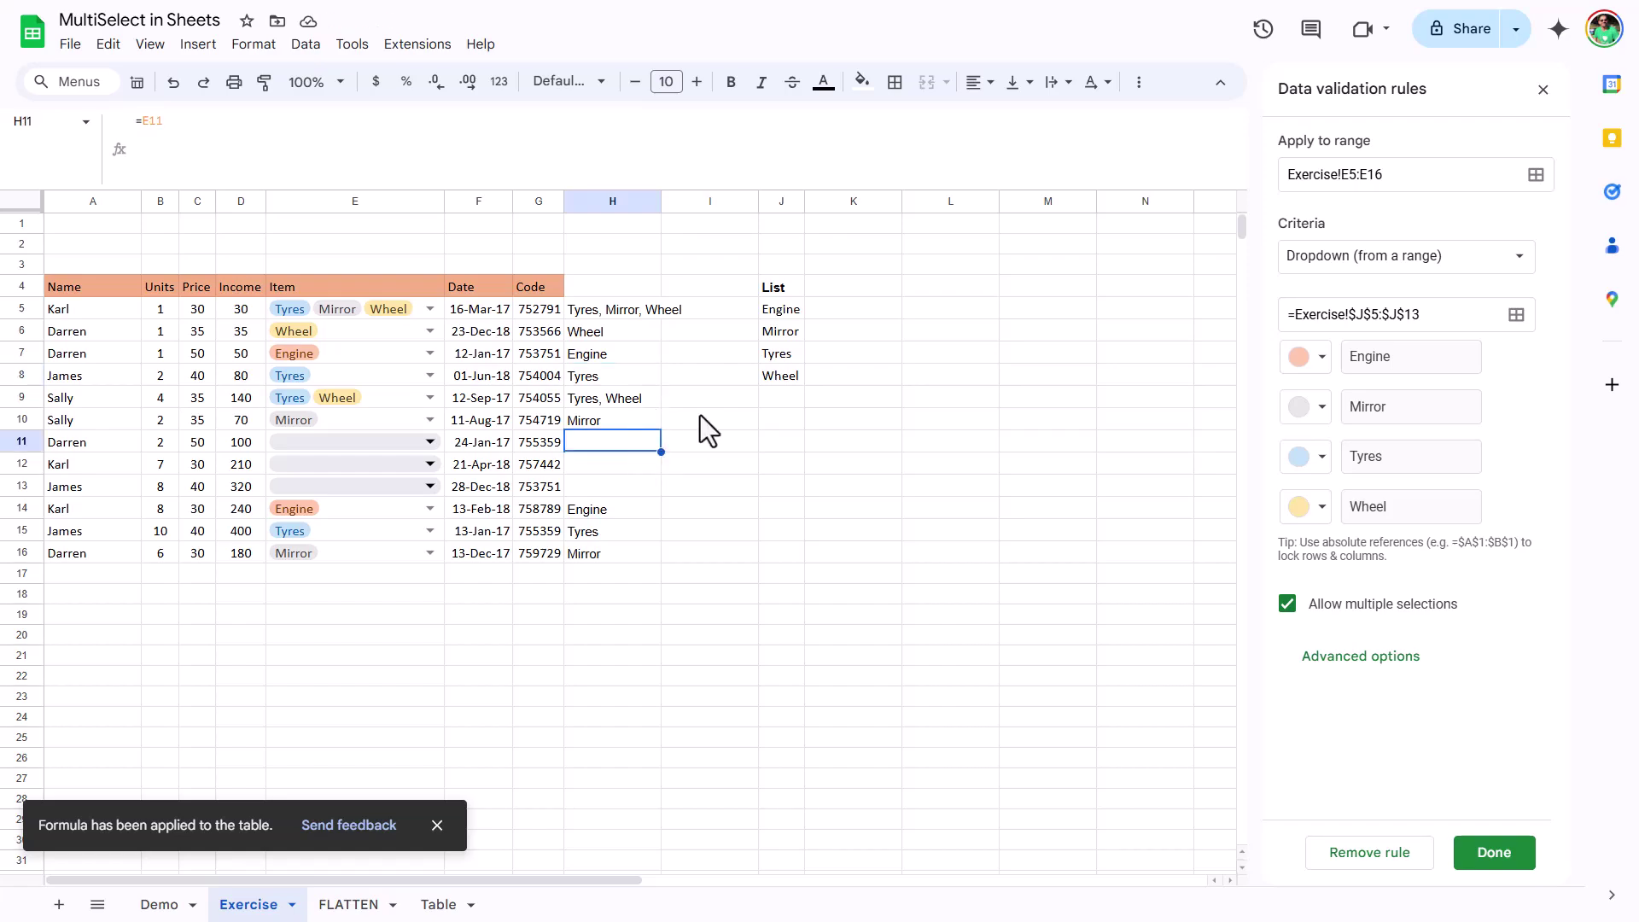
Insert four blank columns at I:L.
left_click_drag(710, 201, 916, 203)
right_click(915, 202)
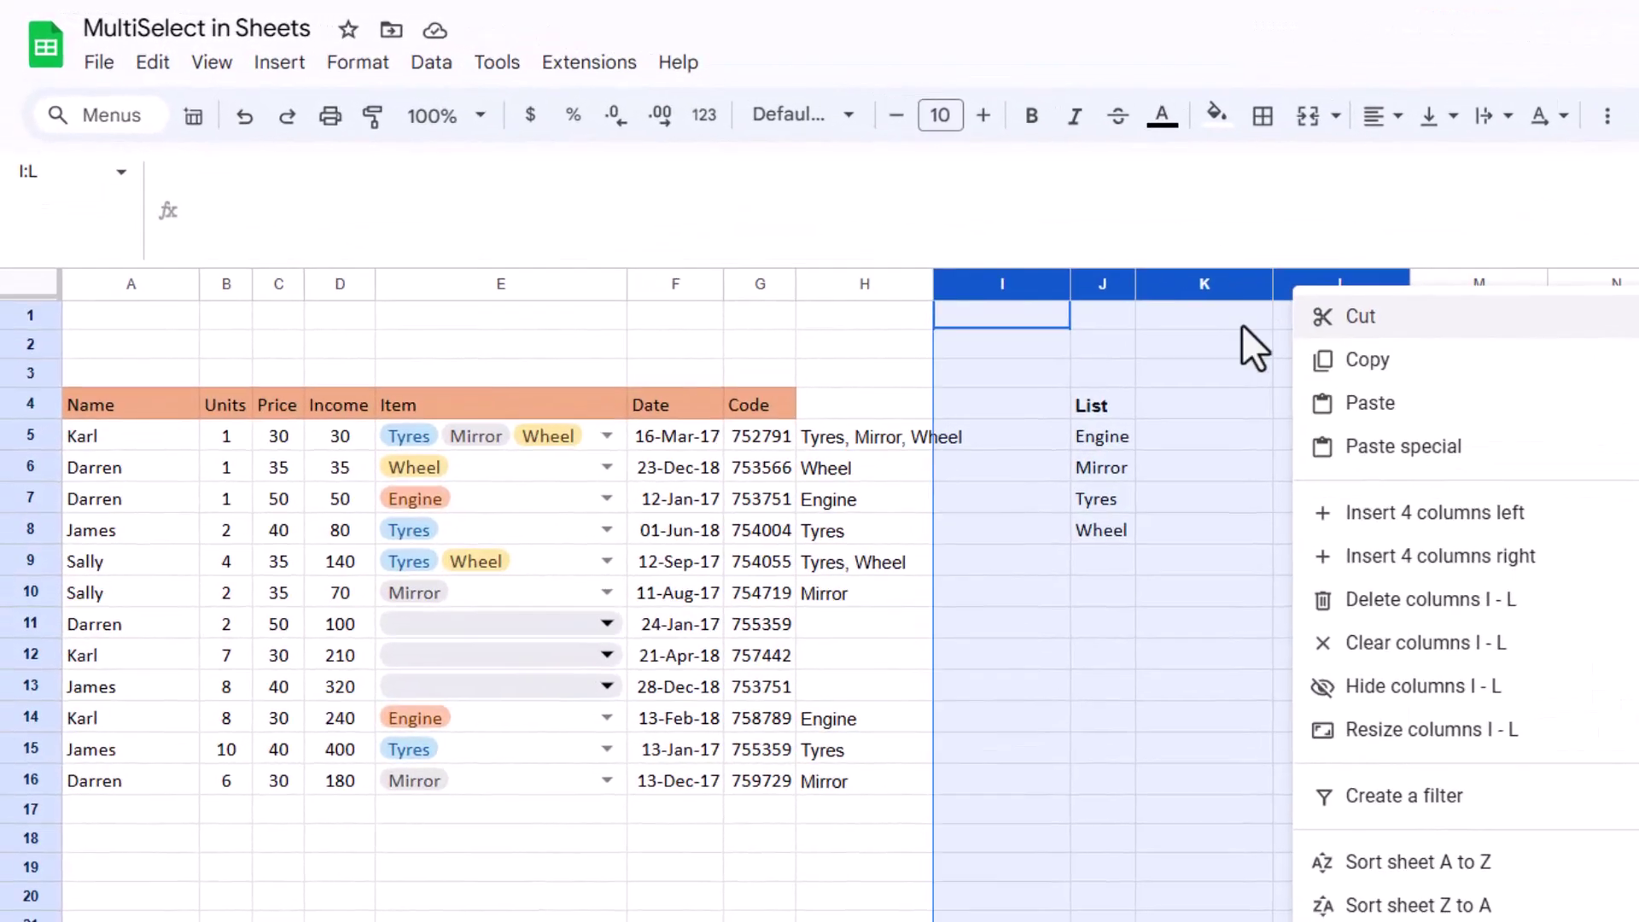
left_click(1452, 512)
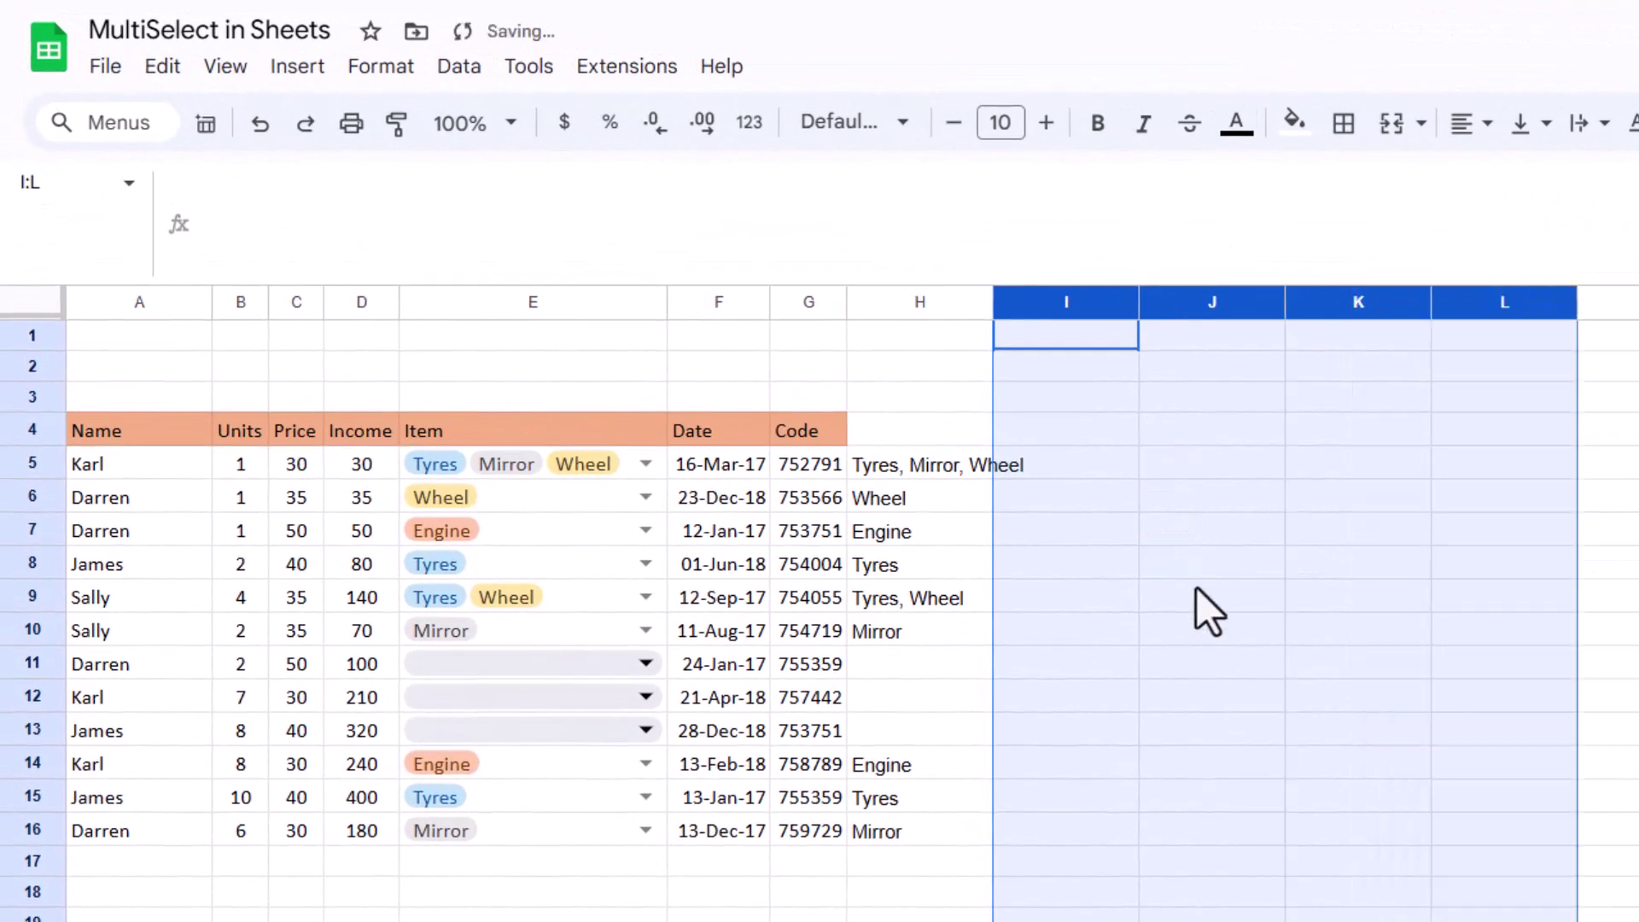
Enter =SPLIT(H5,", ") in I5 and autofill it down column I.
left_click(1080, 472)
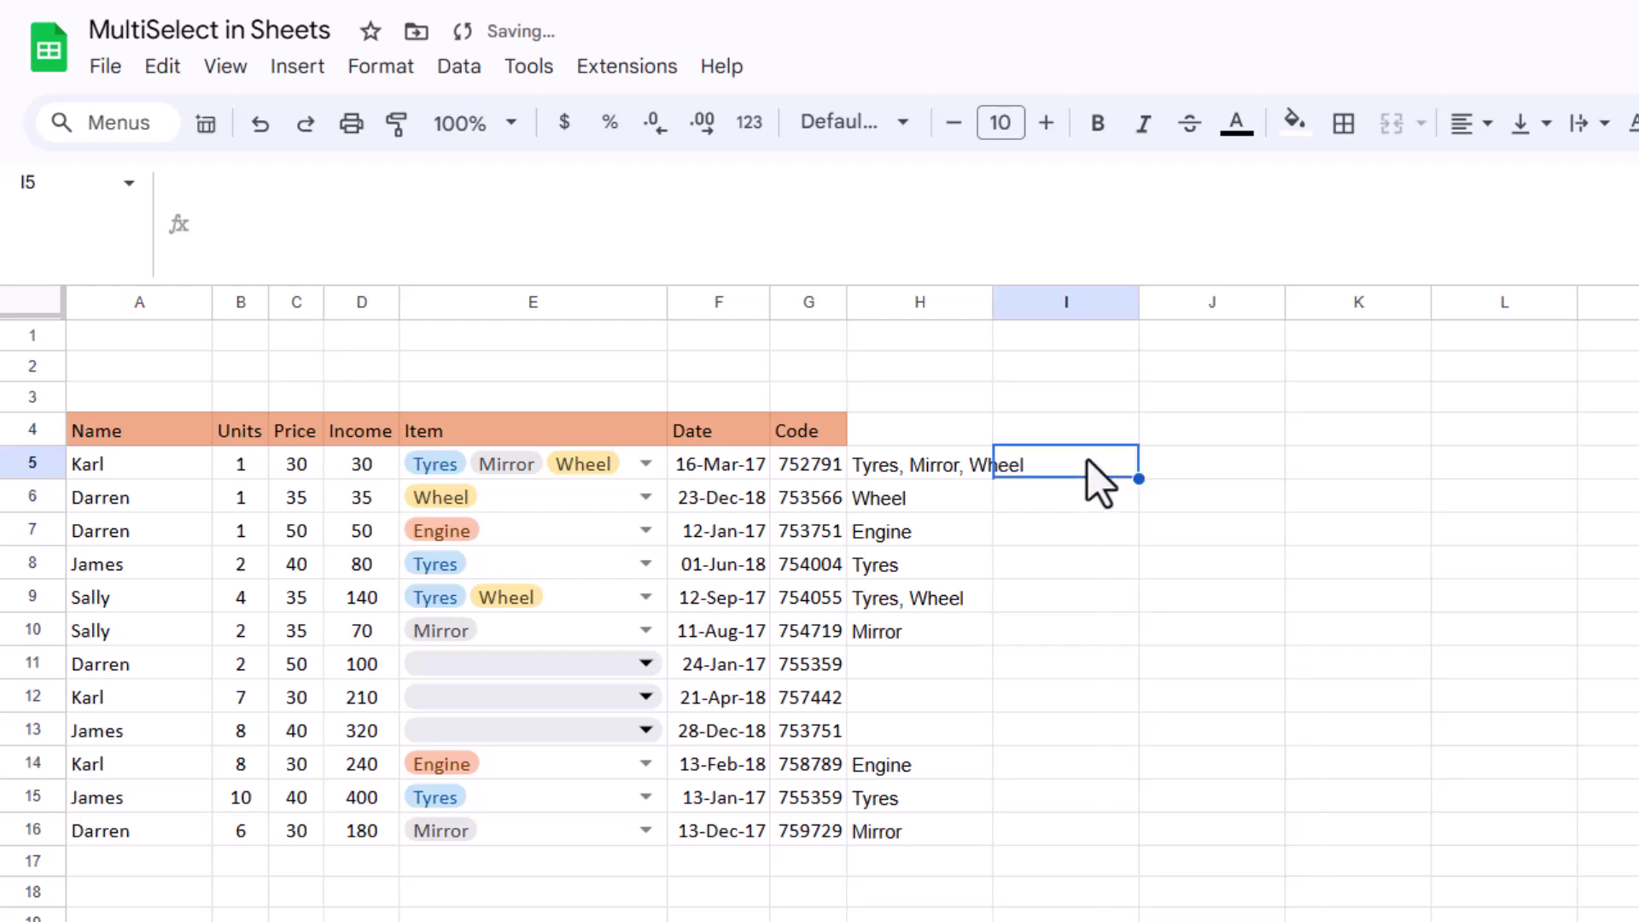
type("=spl")
key("Tab")
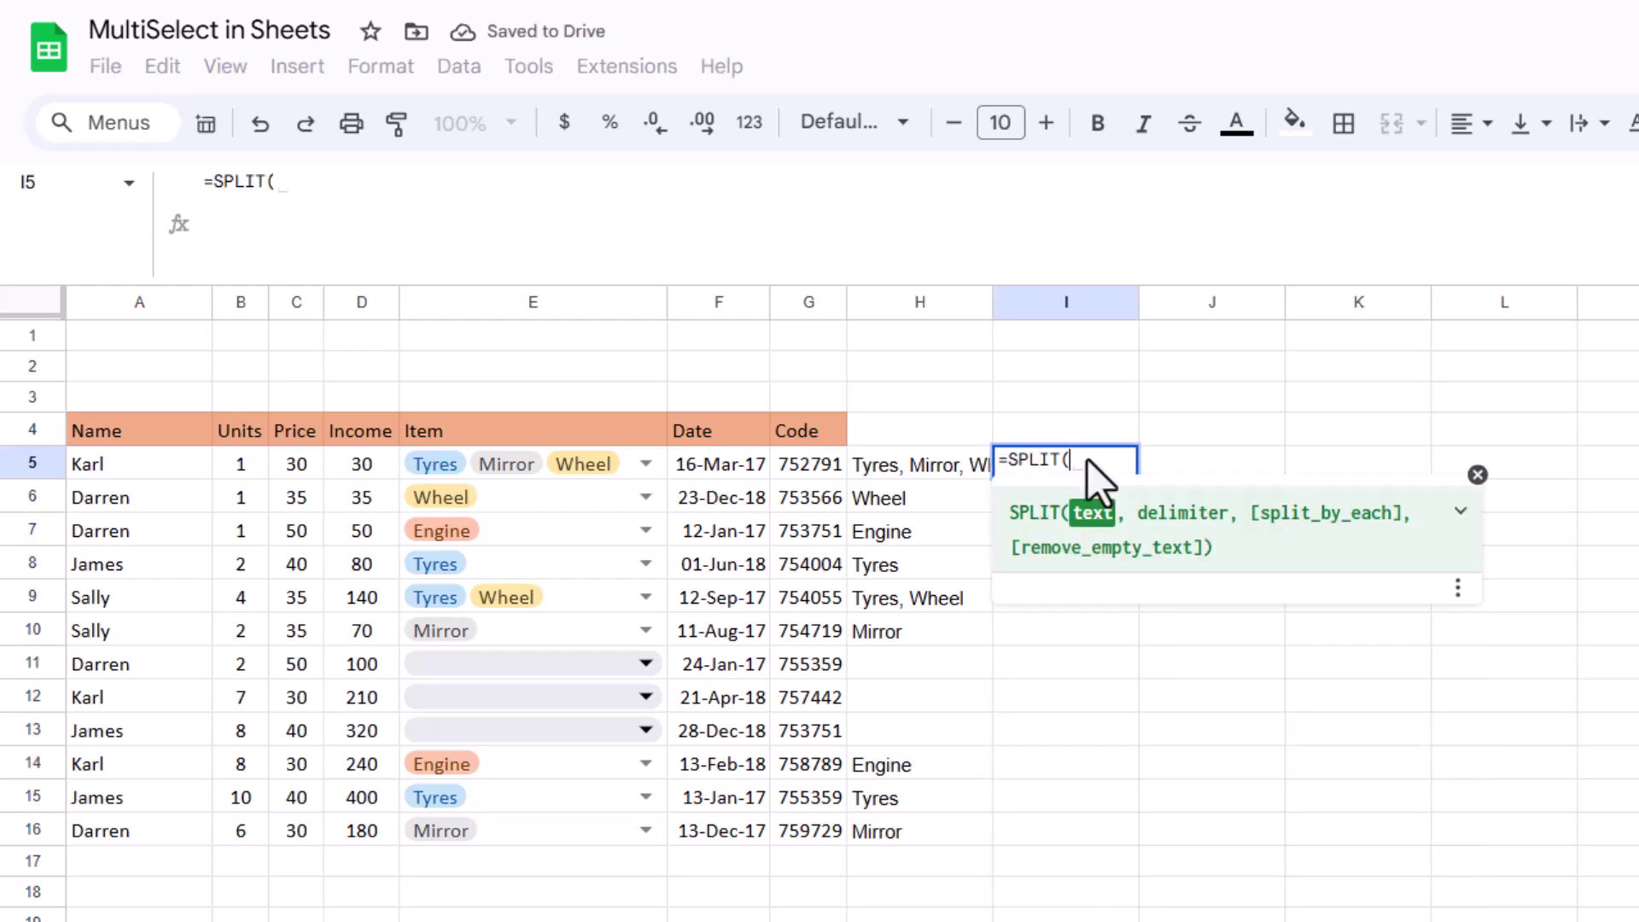
left_click(955, 458)
type(",")
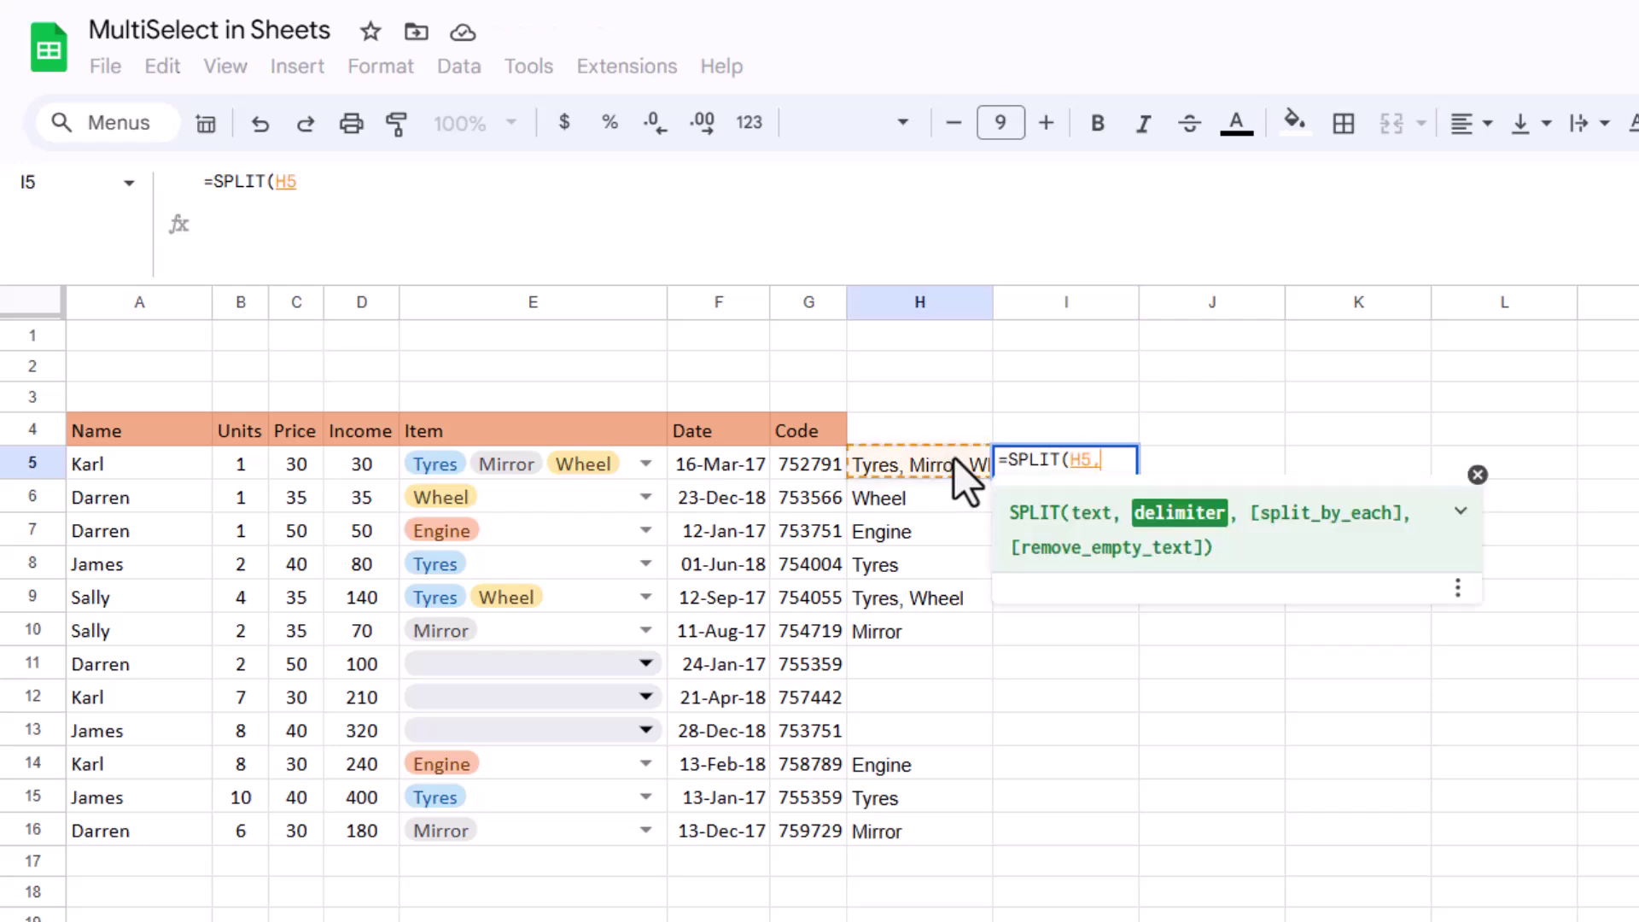
type("\"")
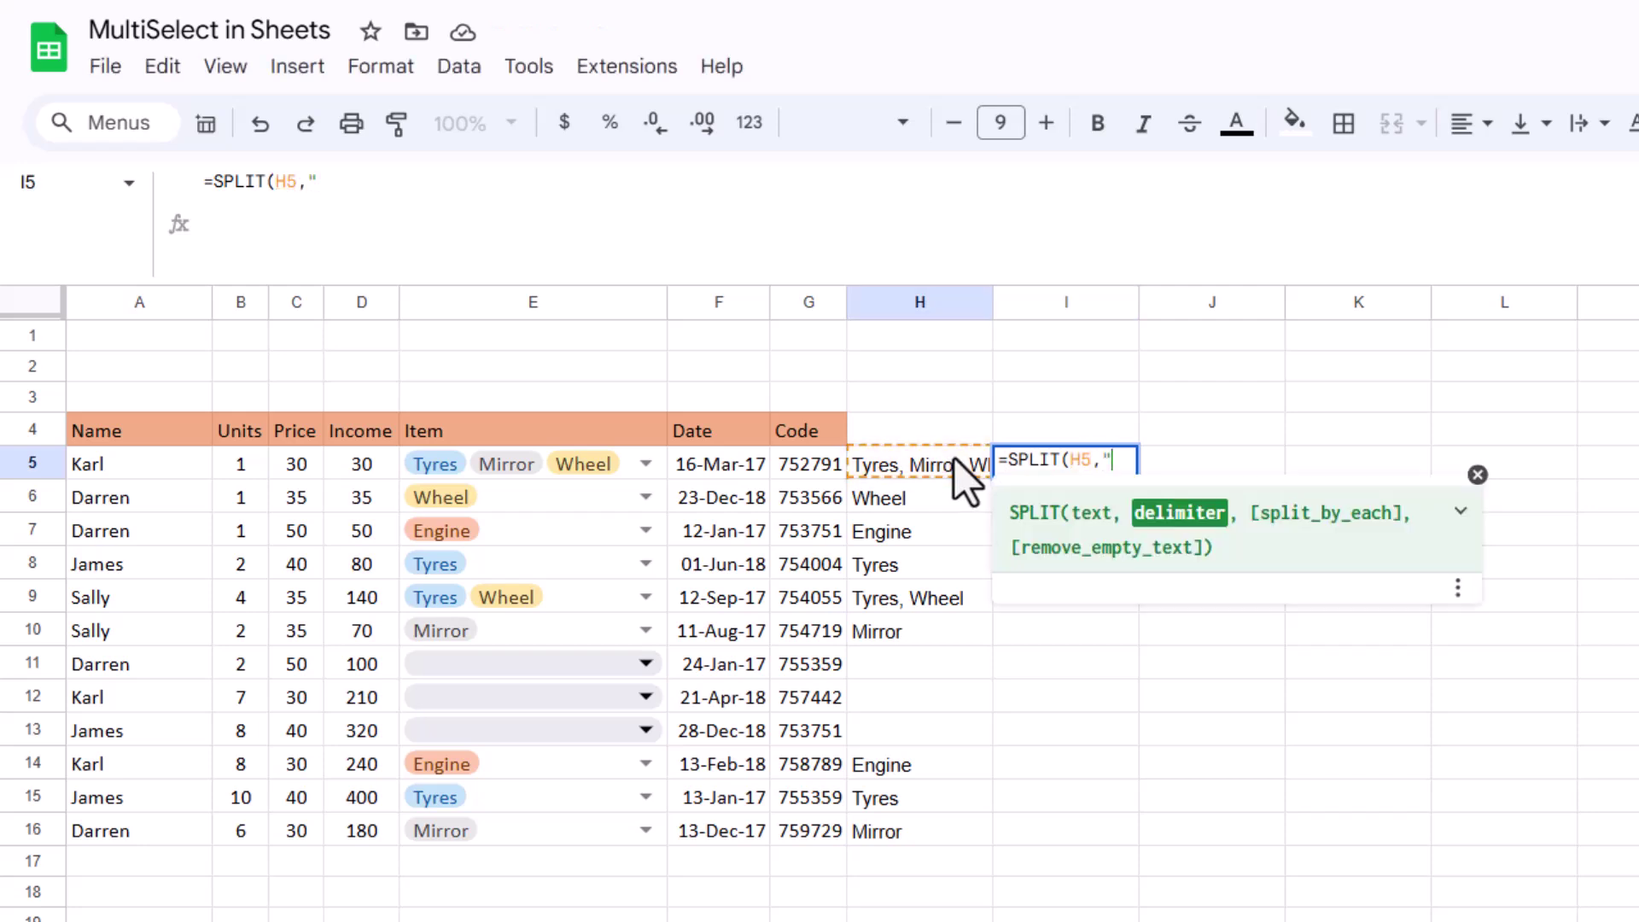
type(", \")")
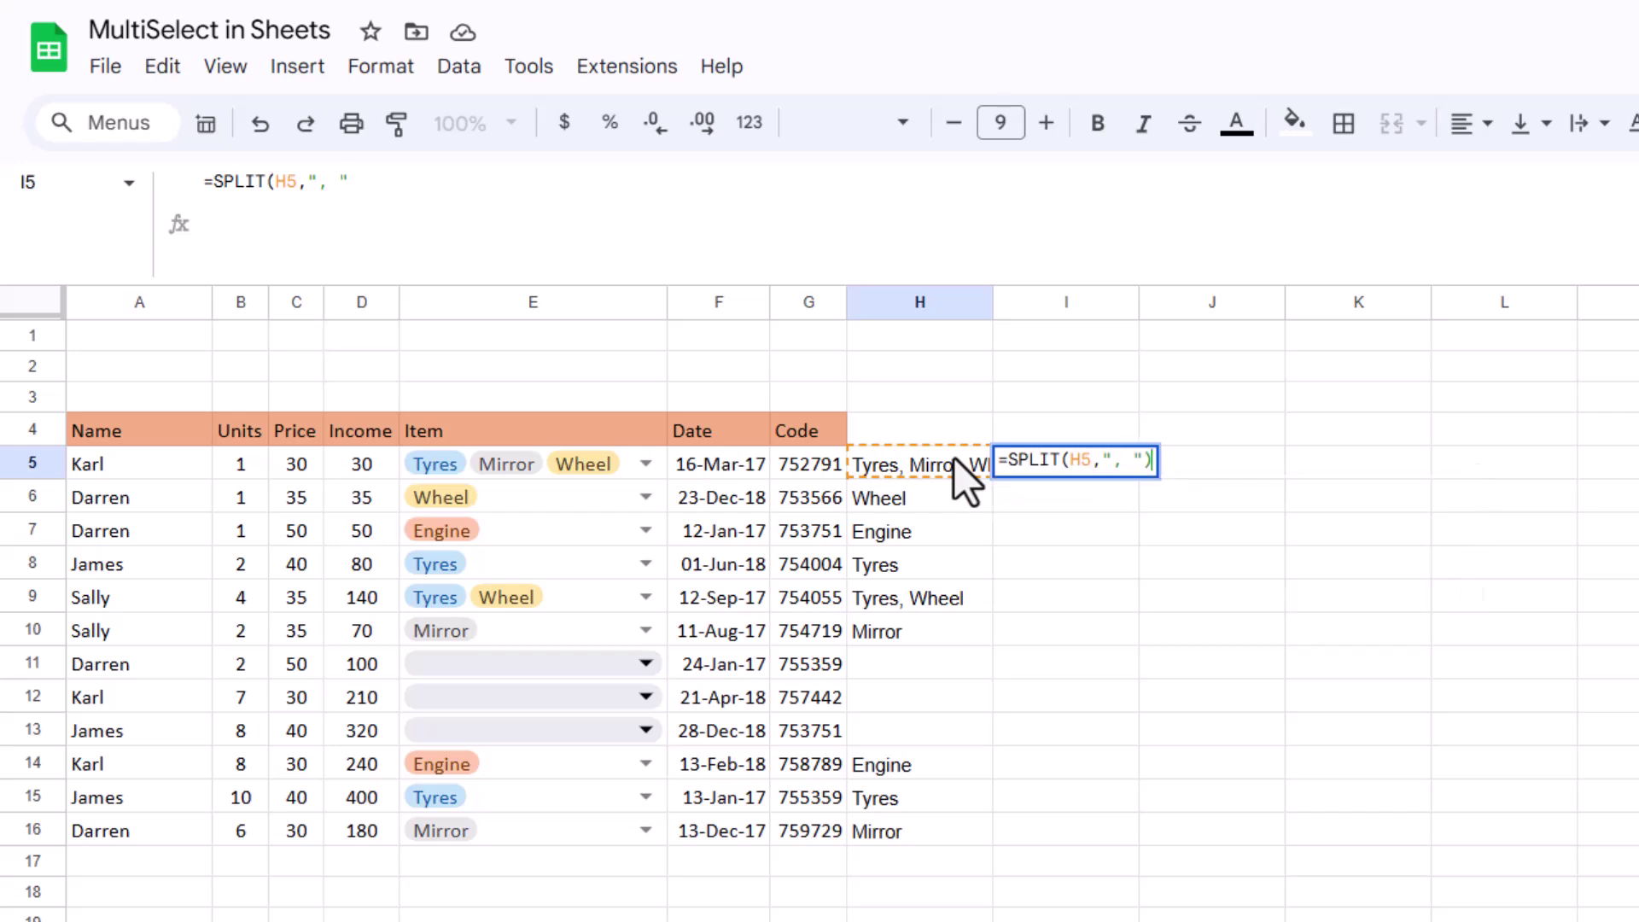
key("Return")
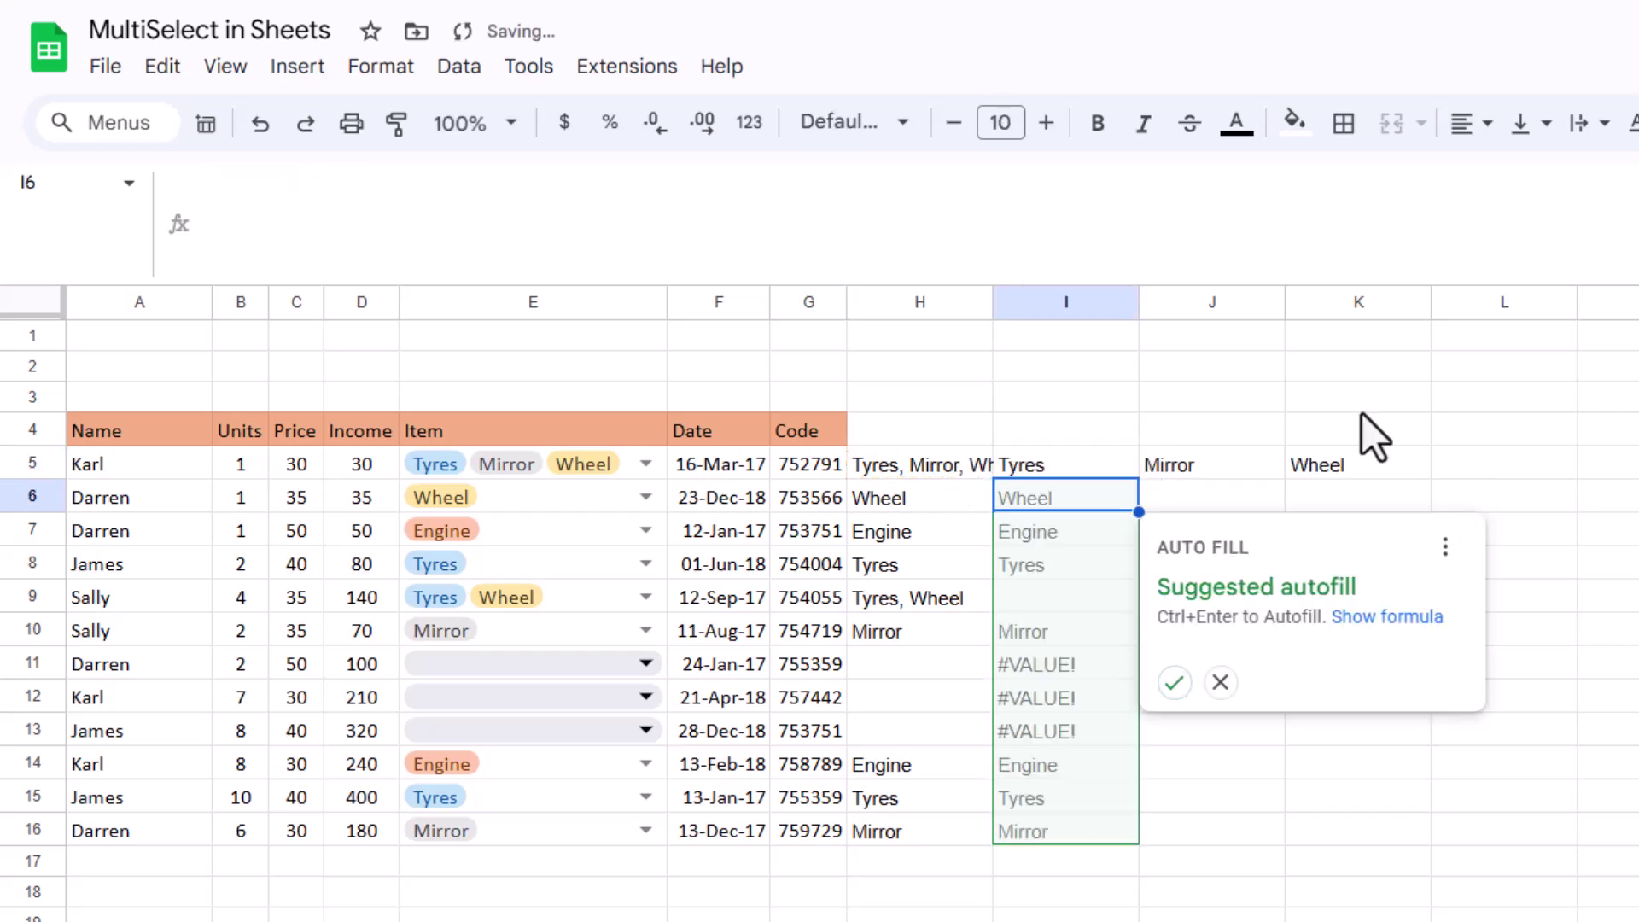
left_click(1174, 682)
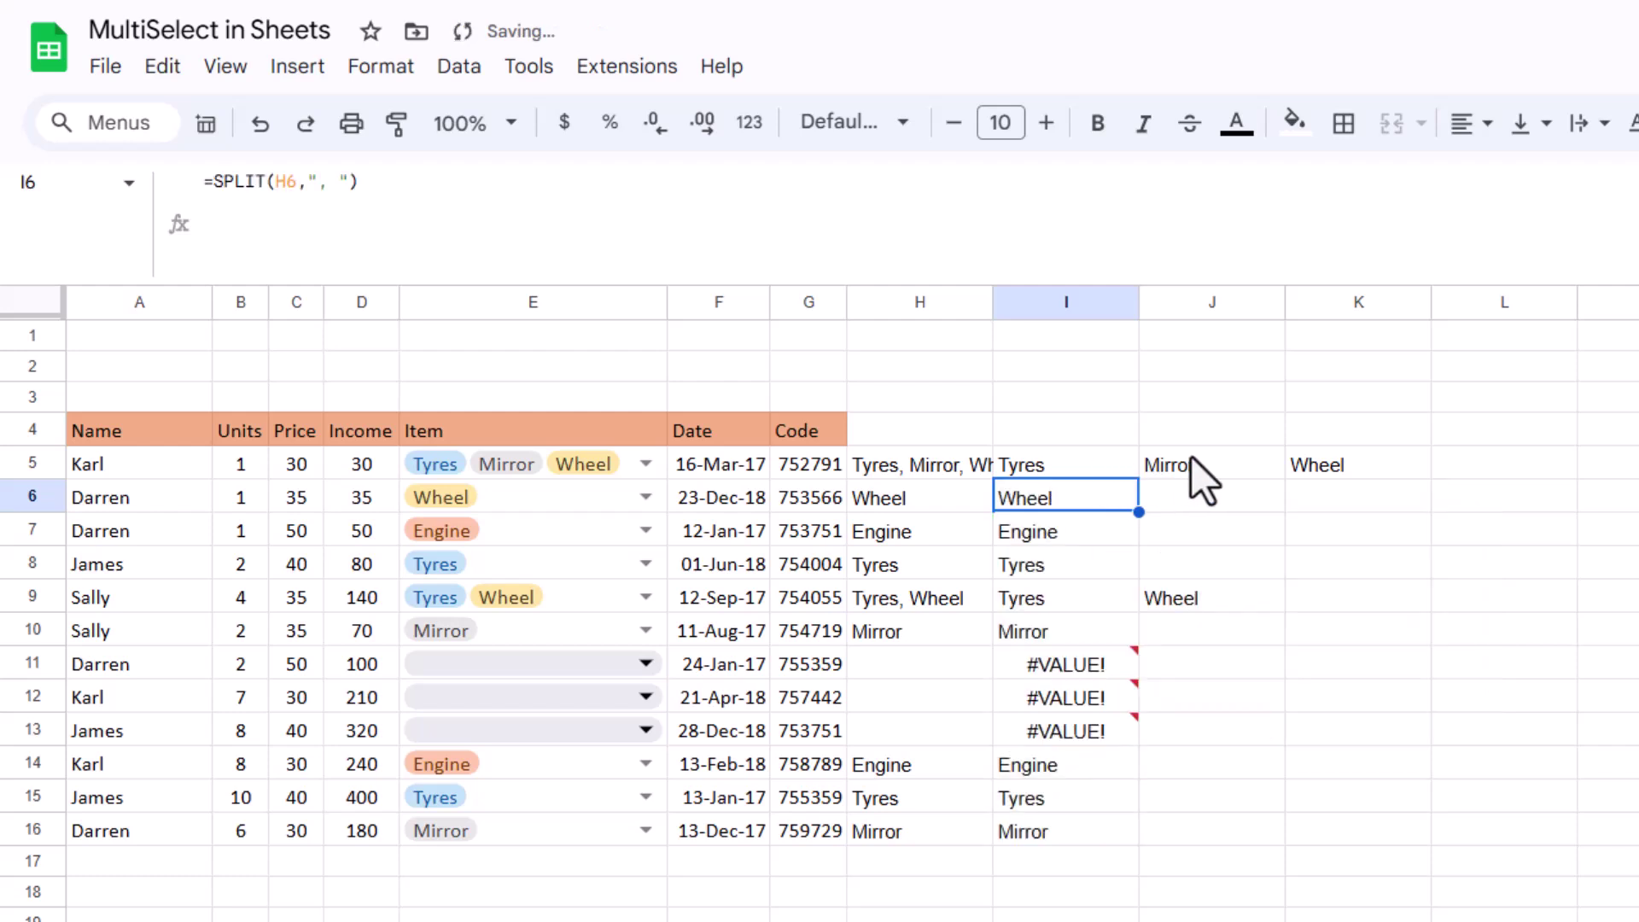
left_click(1052, 468)
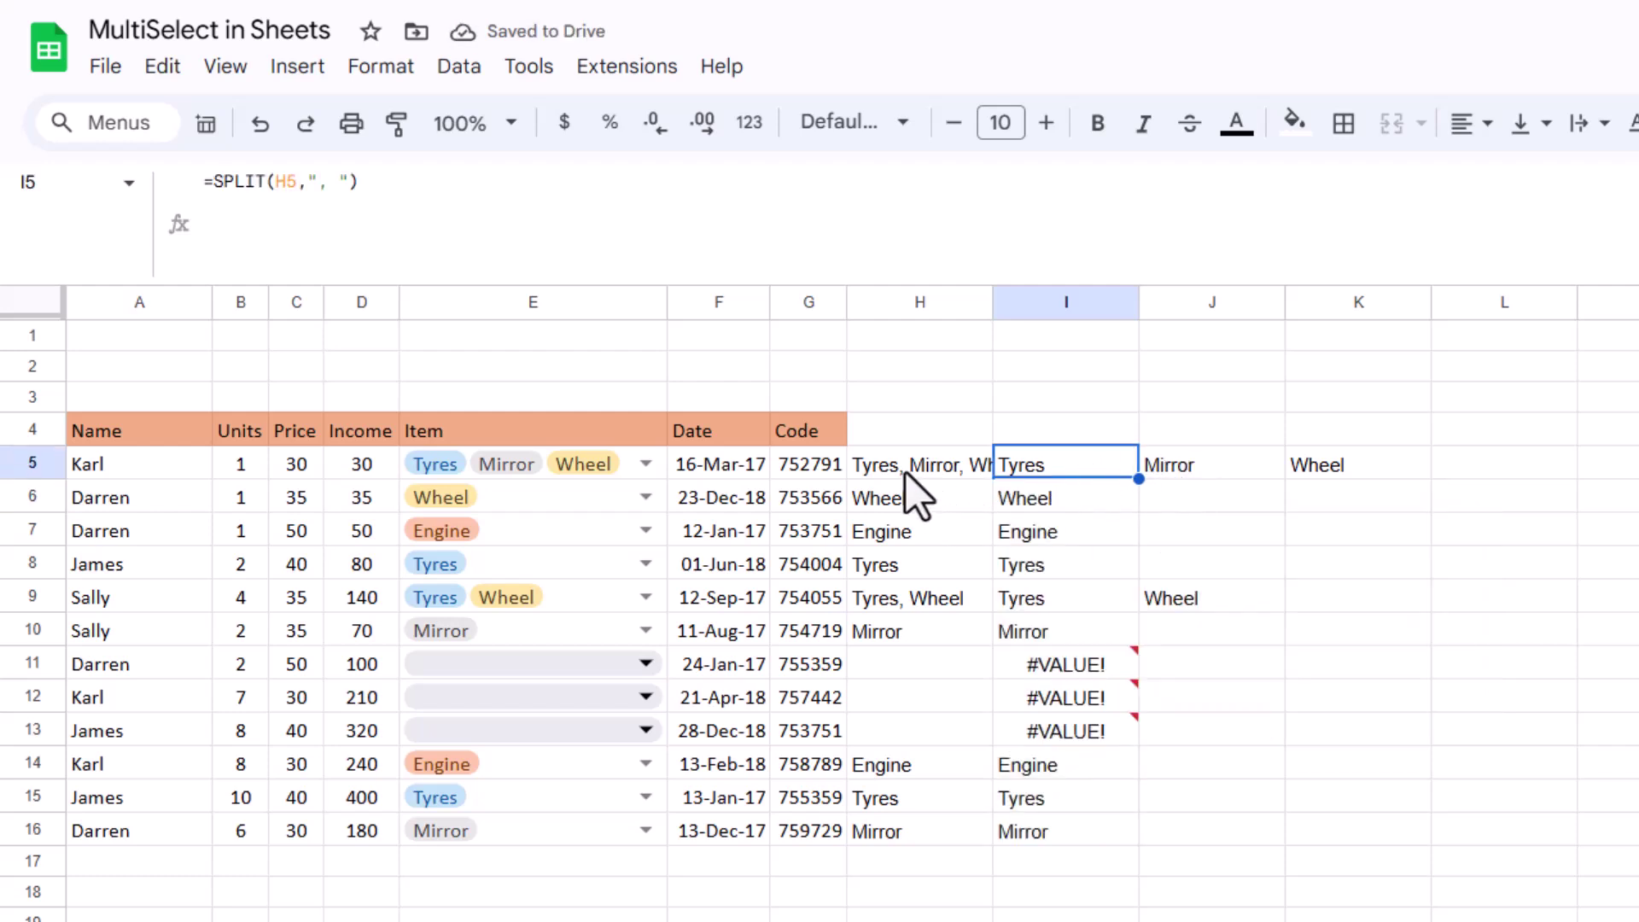
Remove the space from the delimiter in I5's SPLIT formula.
double_click(1071, 468)
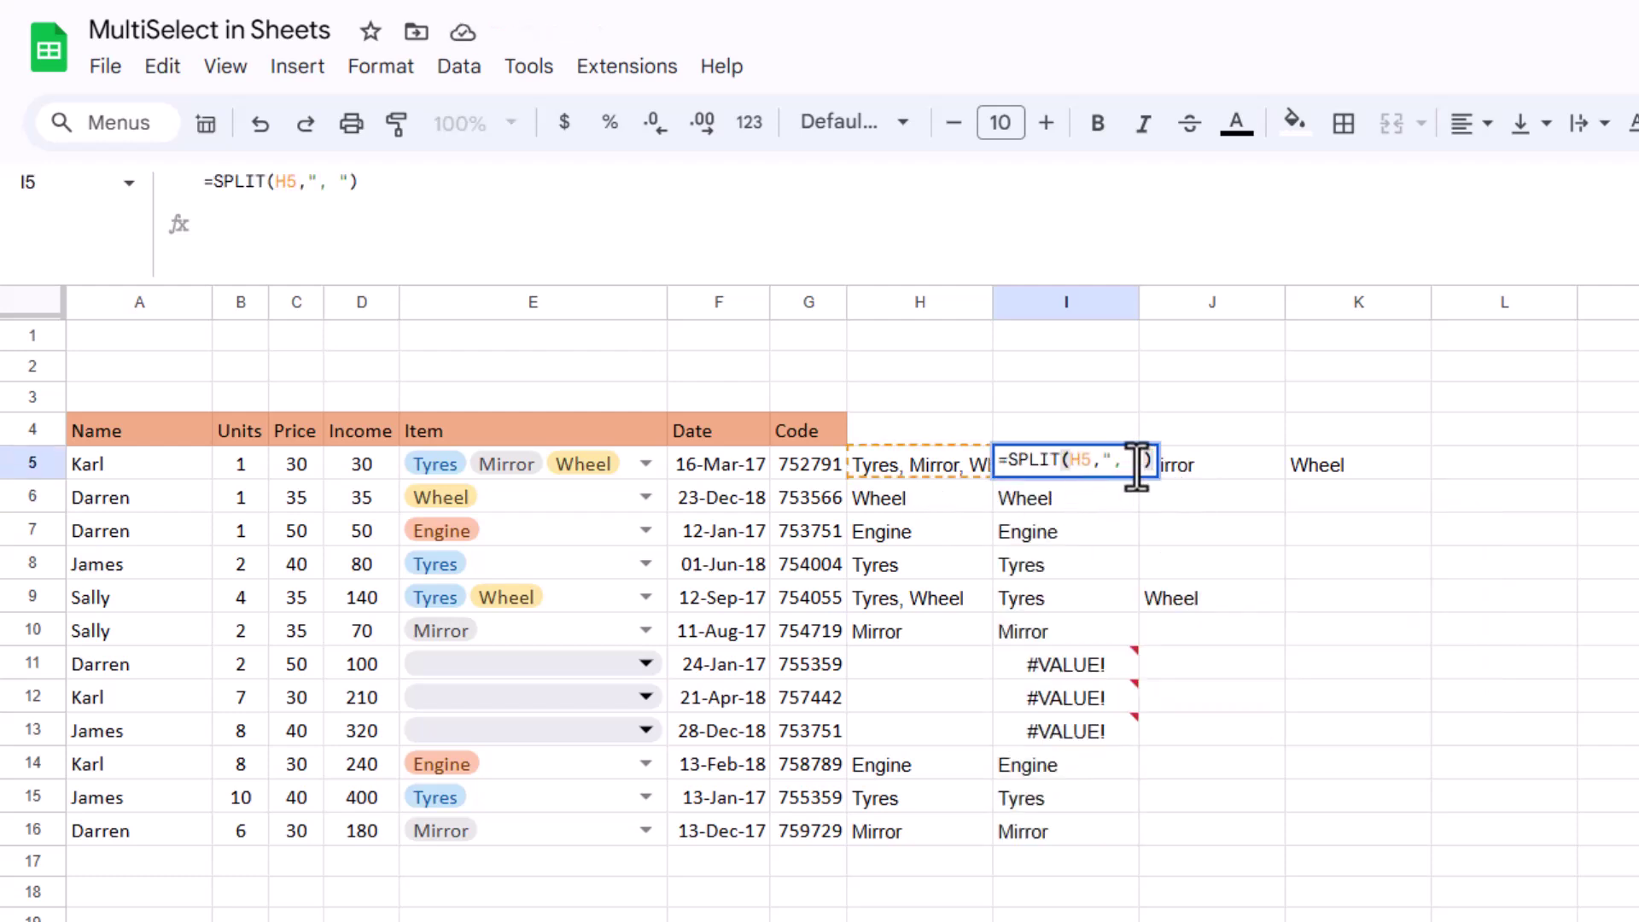
left_click(1139, 465)
key("BackSpace")
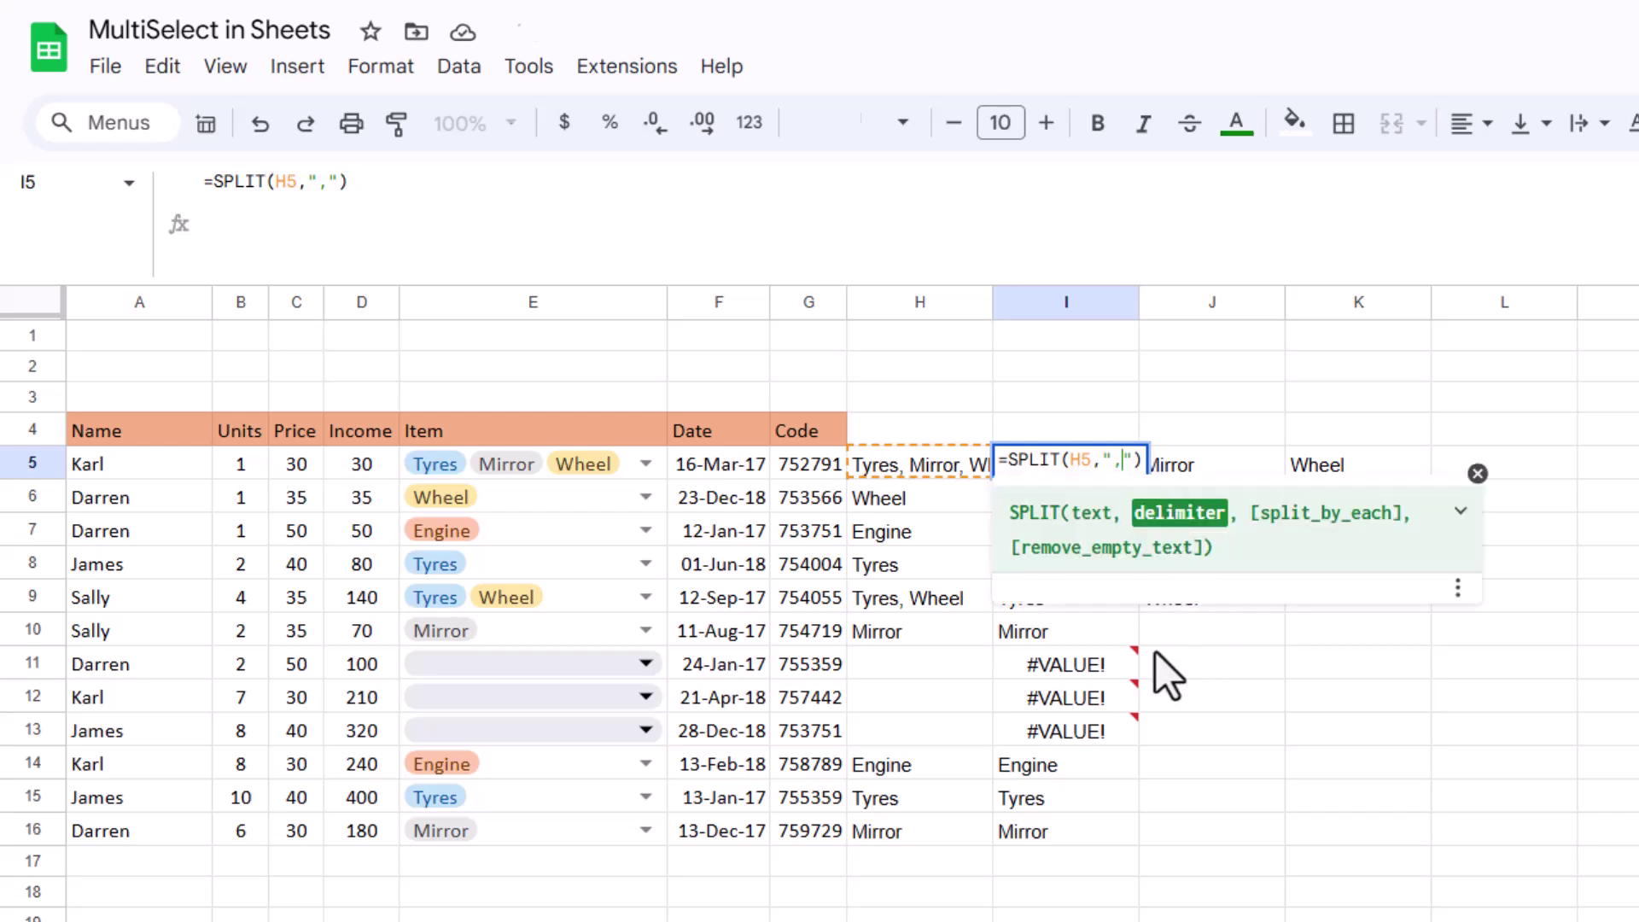
key("Return")
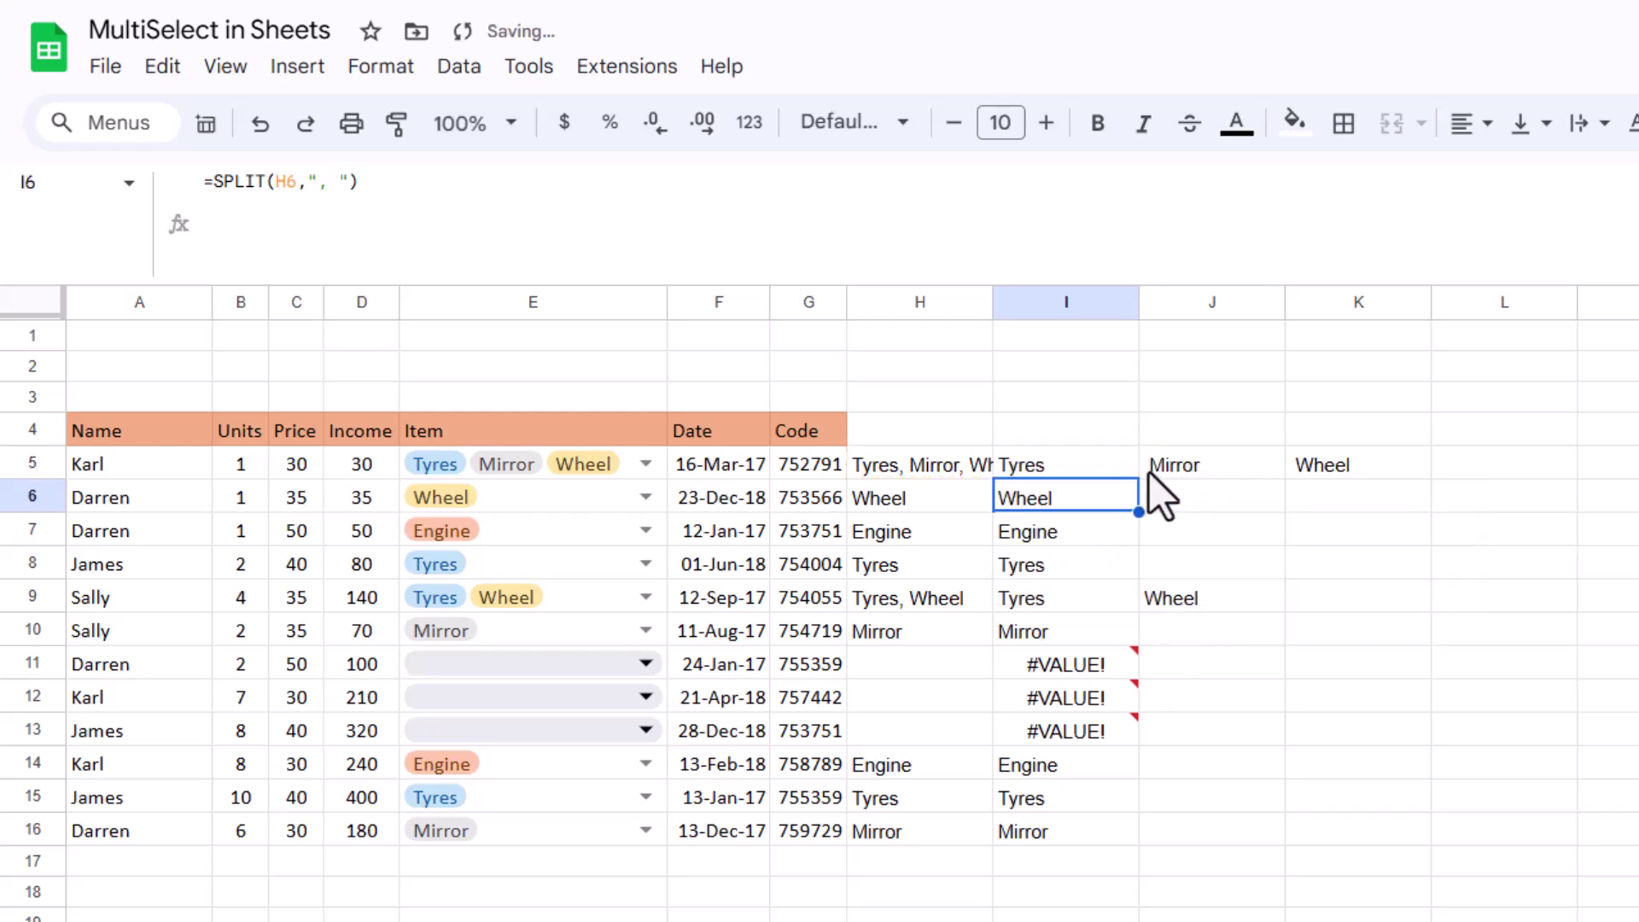
left_click(1068, 472)
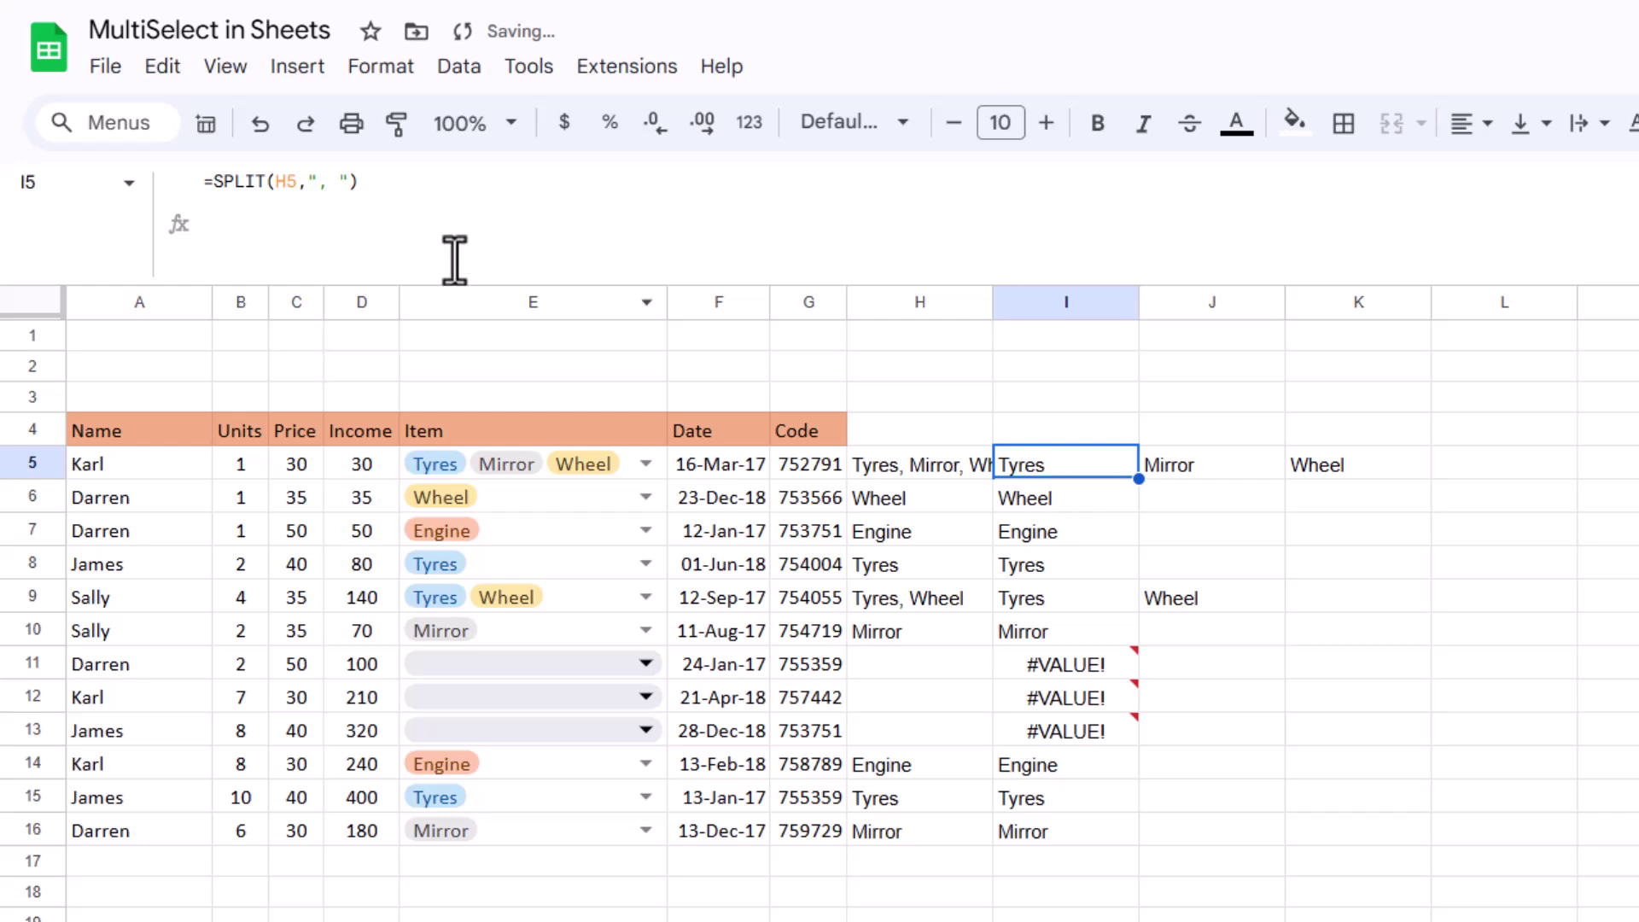
Point I5's SPLIT formula at E5 and fill it down to I16.
left_click(290, 182)
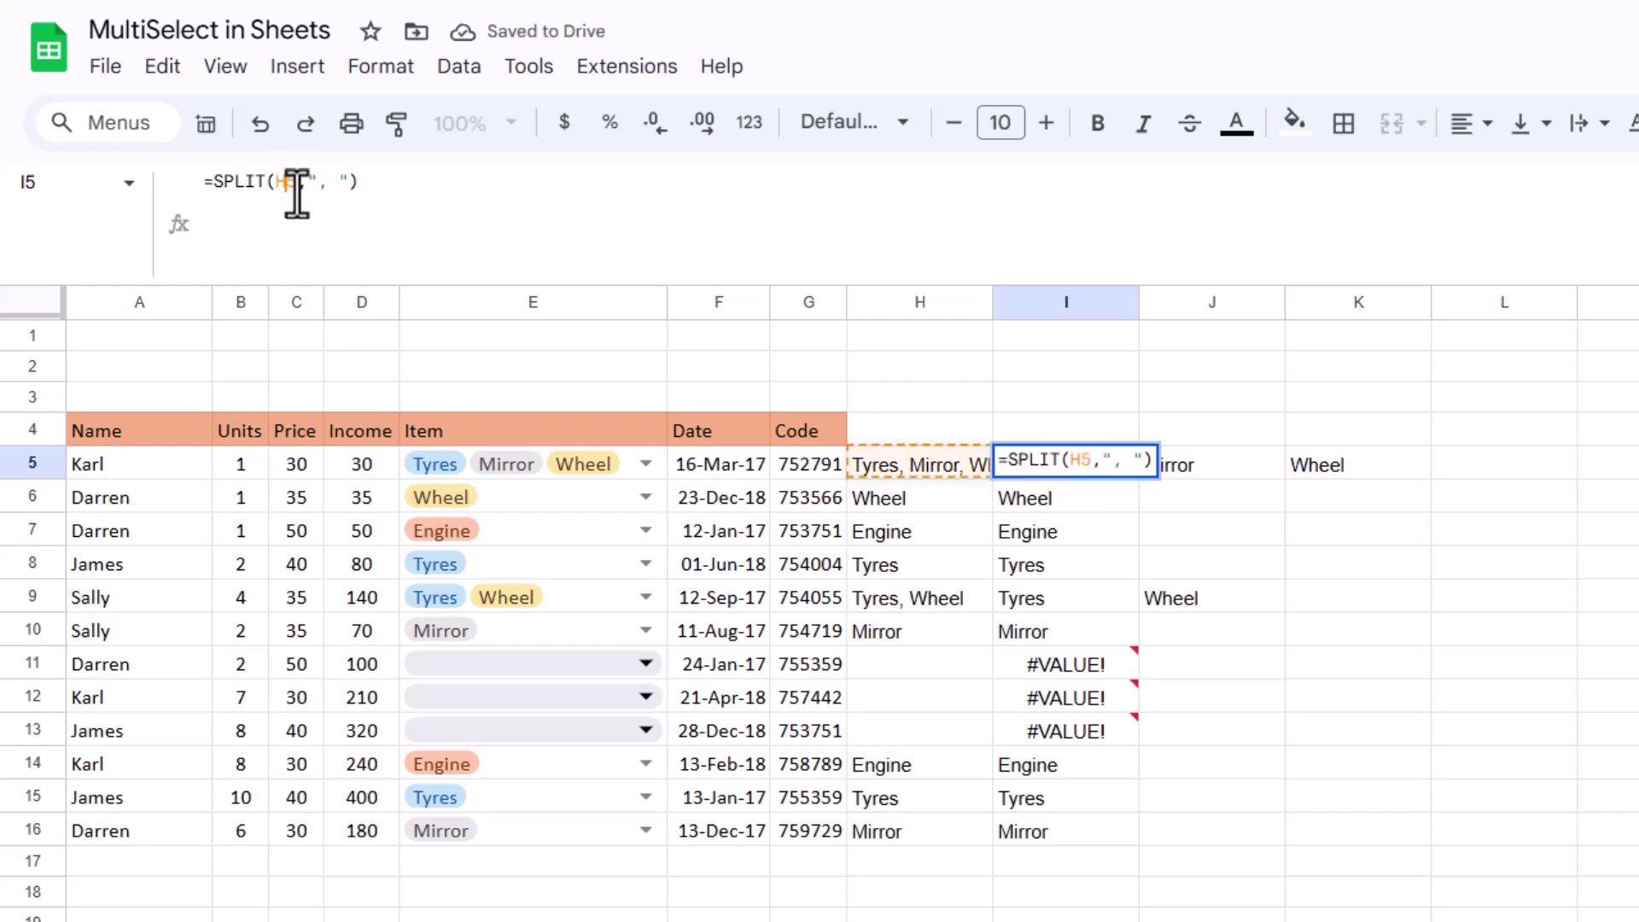
key("BackSpace")
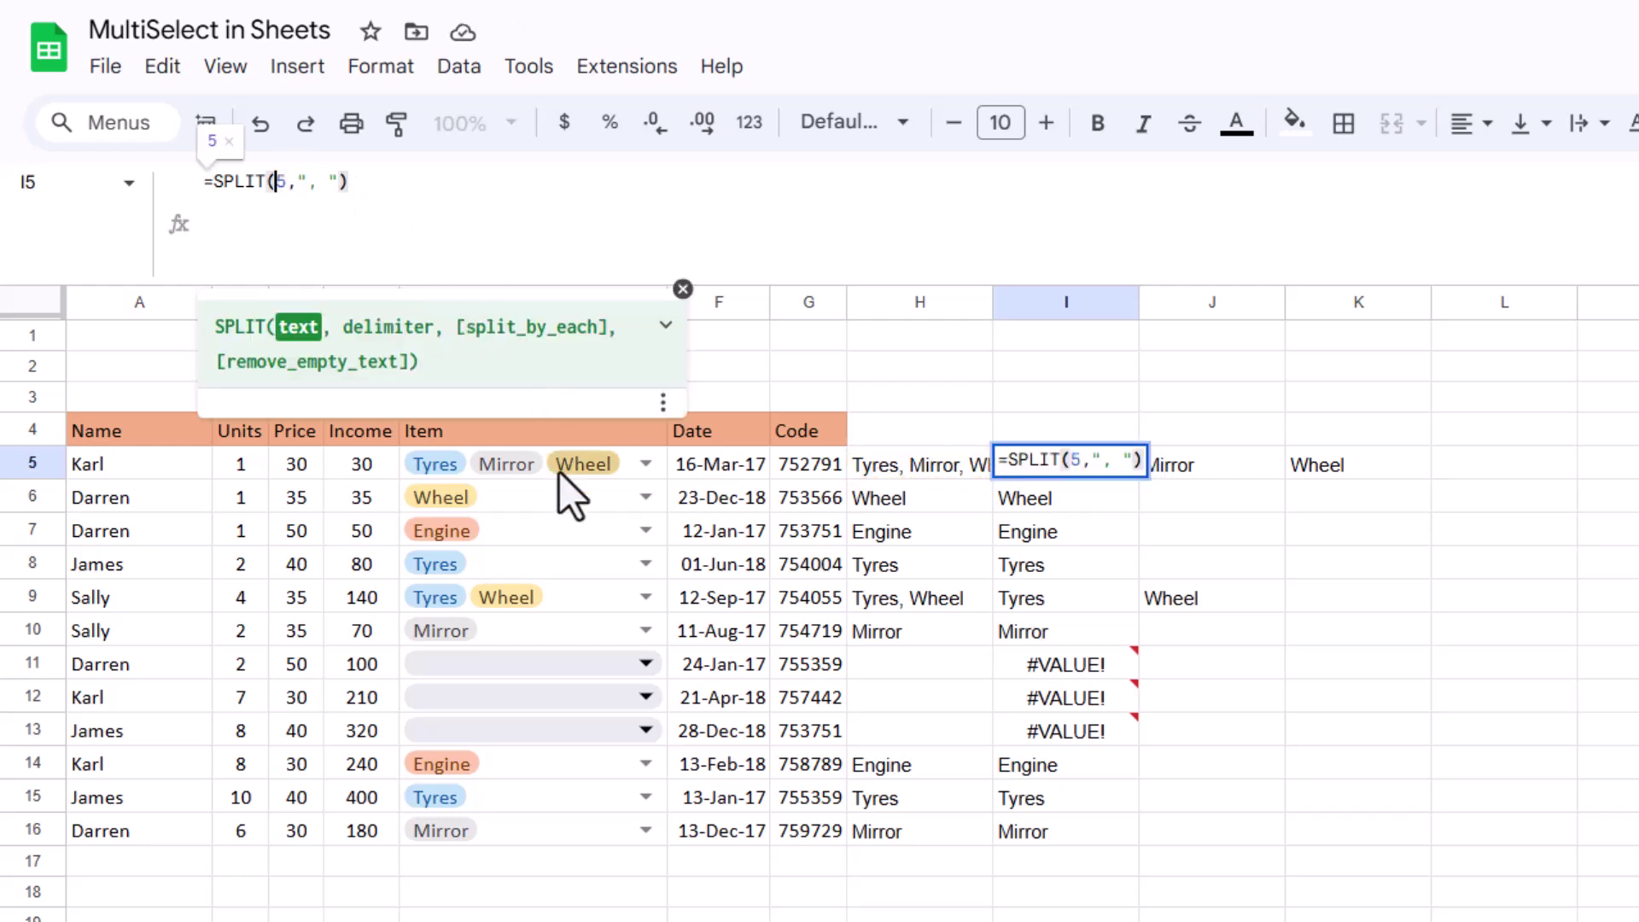
left_click(560, 473)
key("Return")
key("Up")
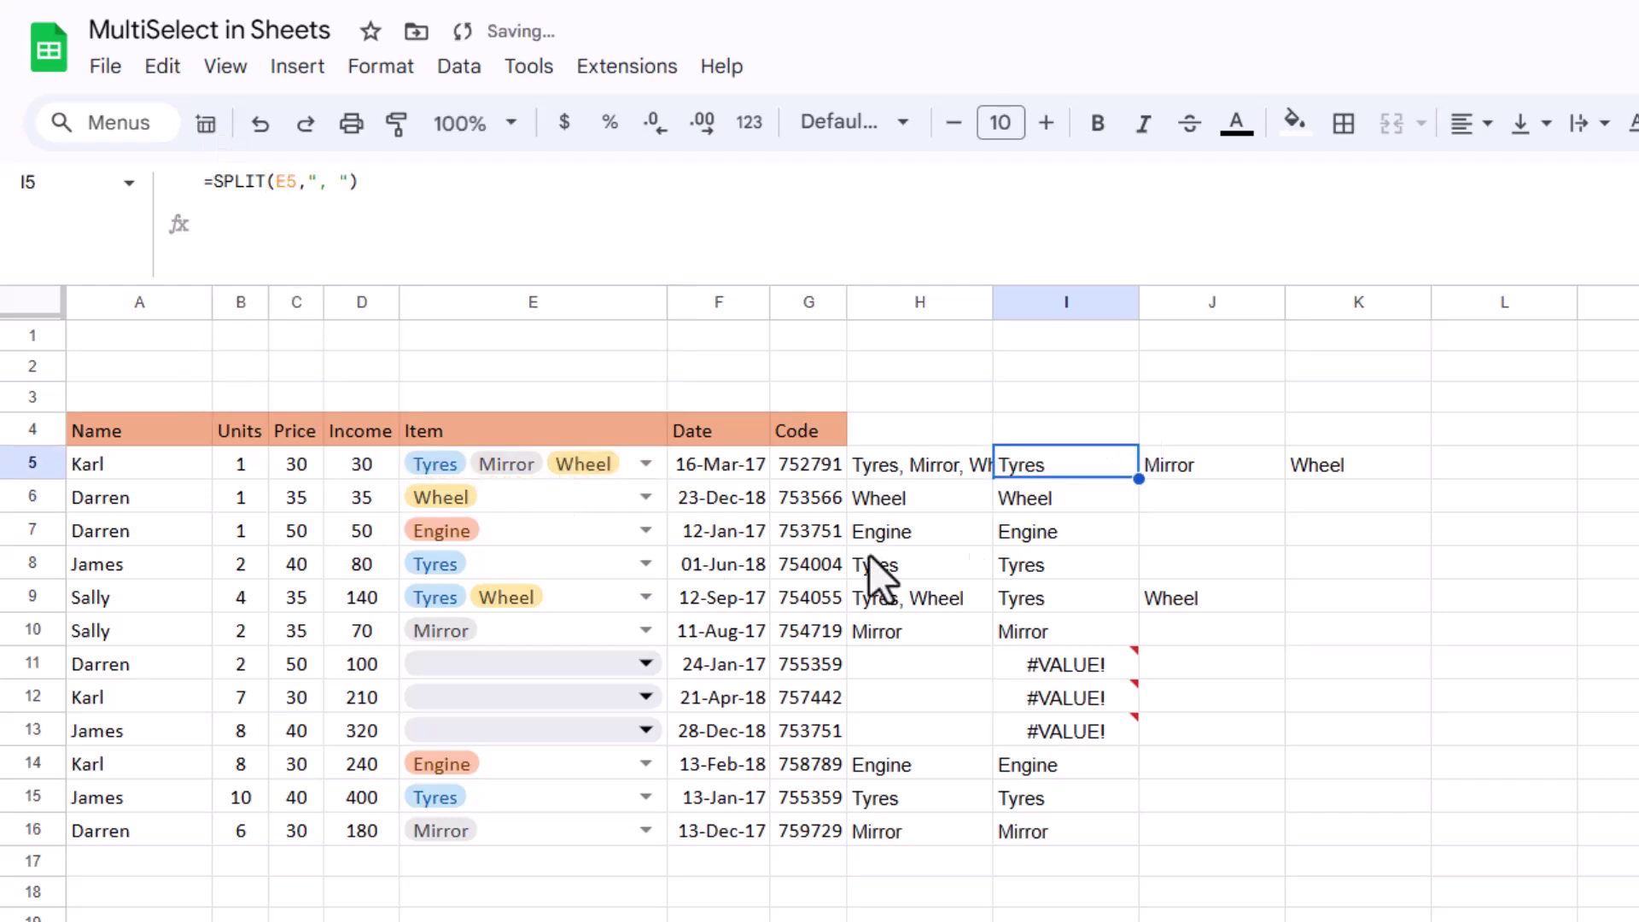
left_click_drag(1139, 478, 1068, 841)
Clear the helper values from column H5:H19.
left_click_drag(920, 464, 920, 918)
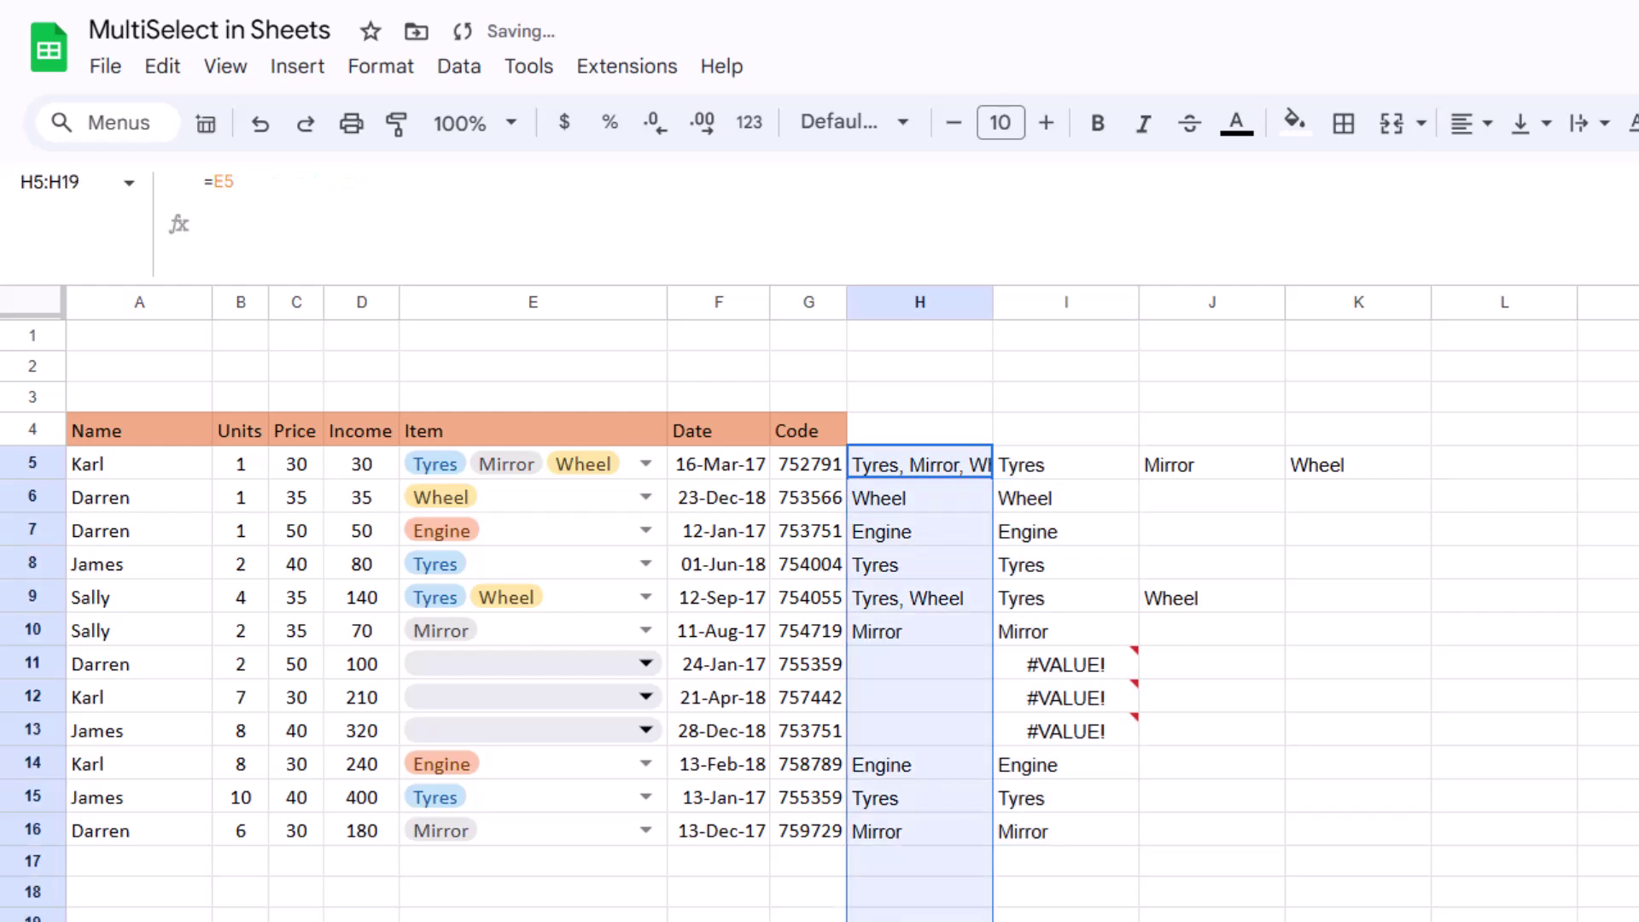
key("Delete")
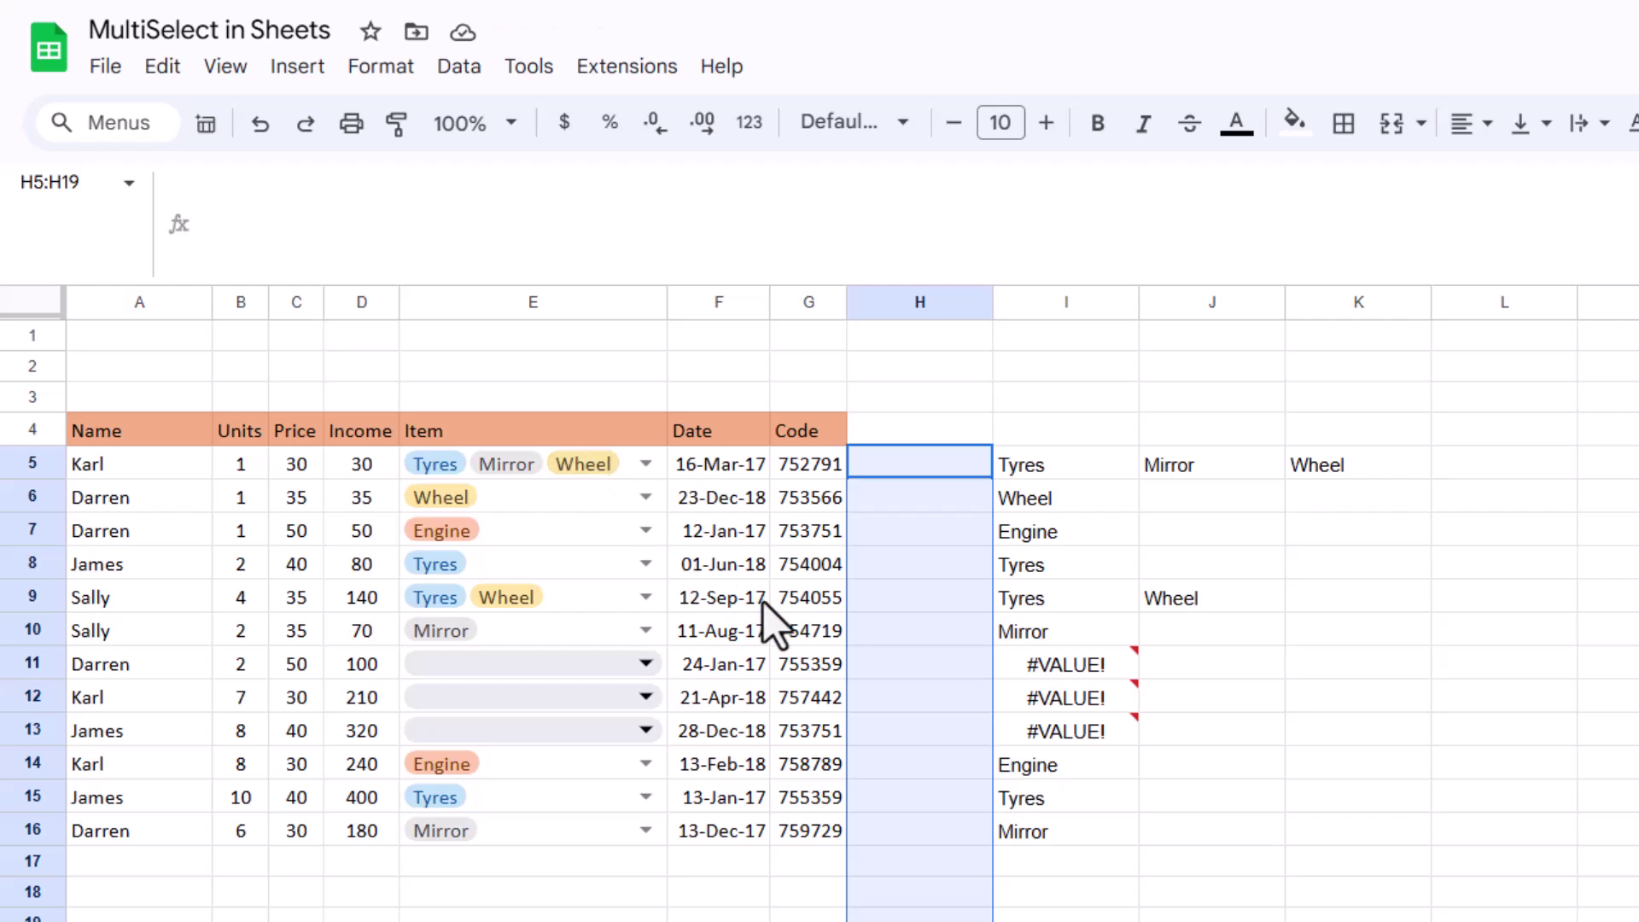
key("ctrl+z")
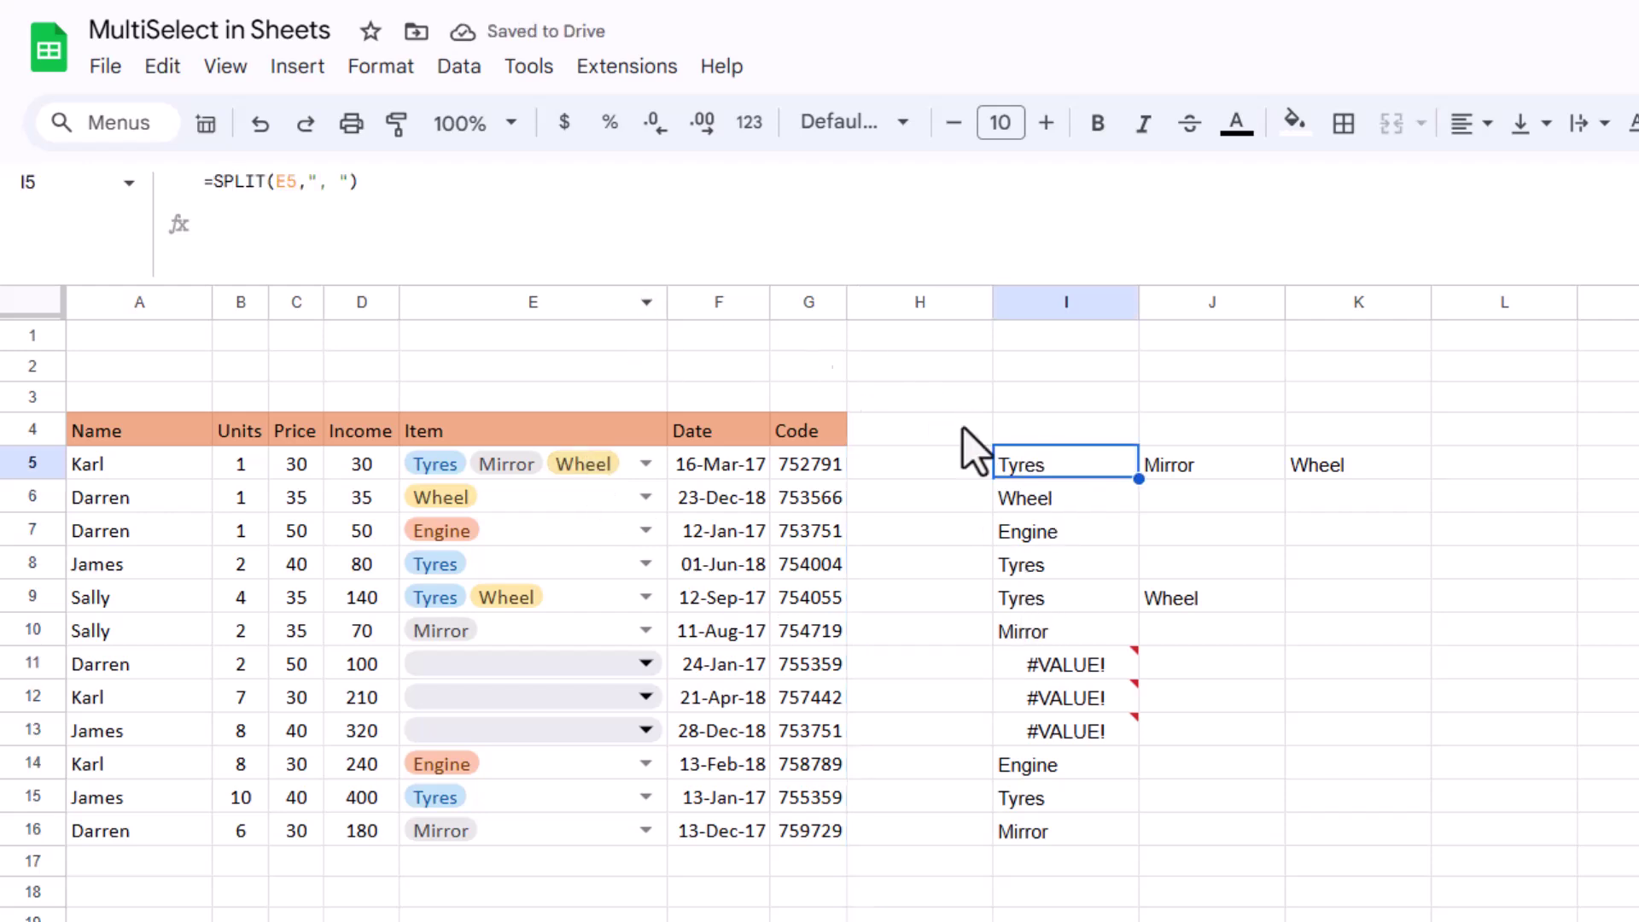
Wrap I5's split formula as =IFERROR(SPLIT(E5,", ")) and fill it down to I16.
left_click(213, 183)
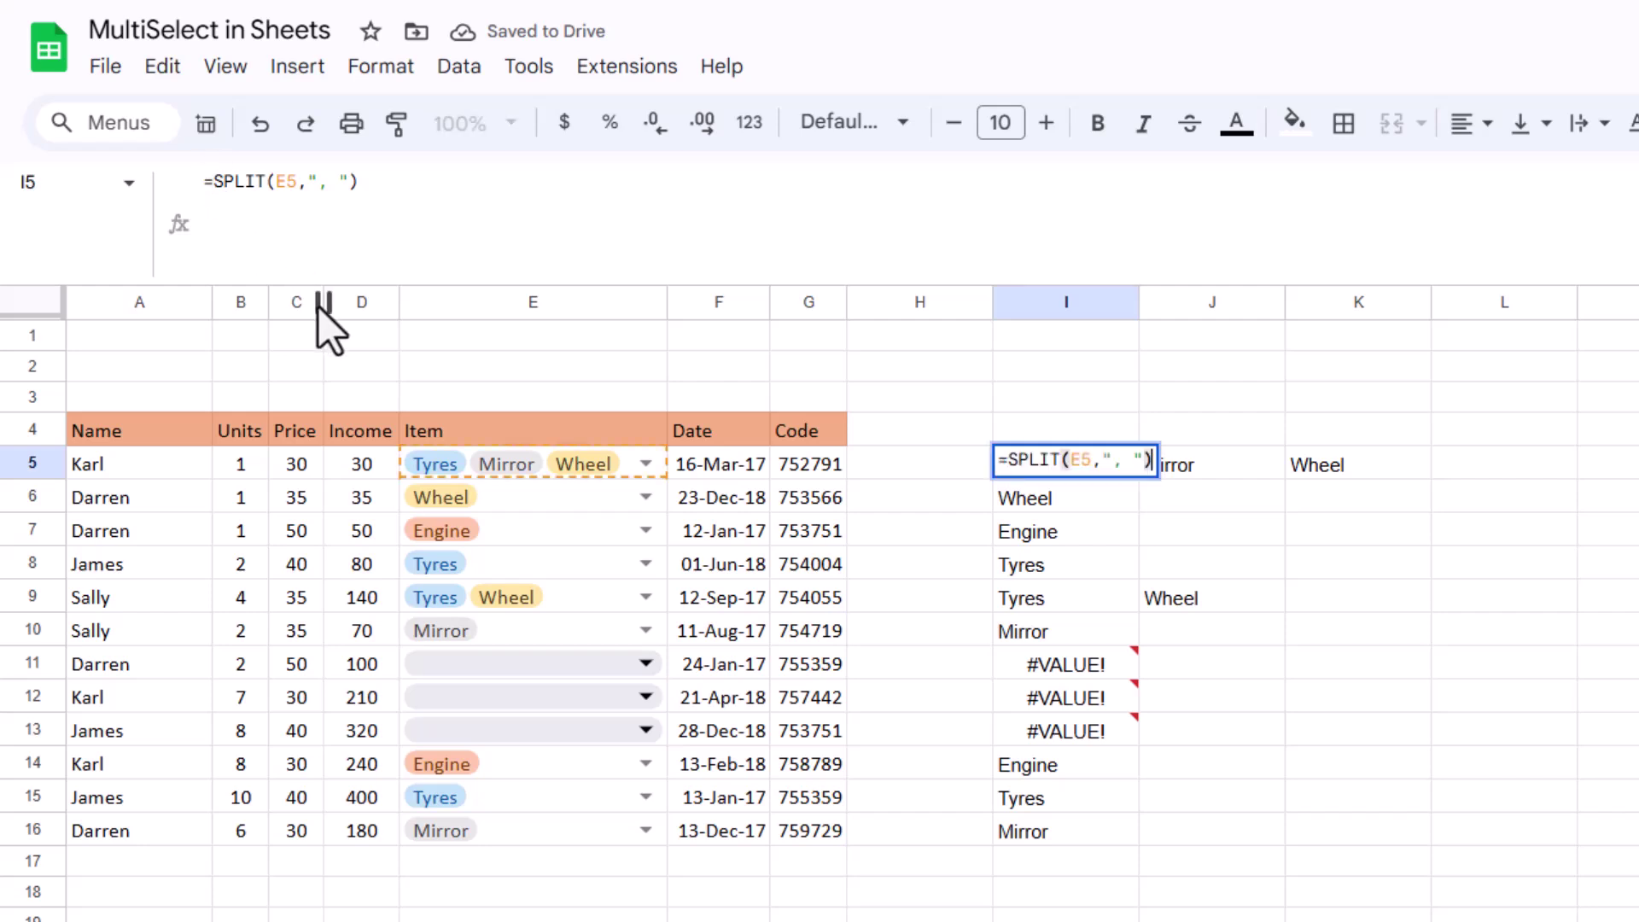
left_click(213, 182)
type("IFE")
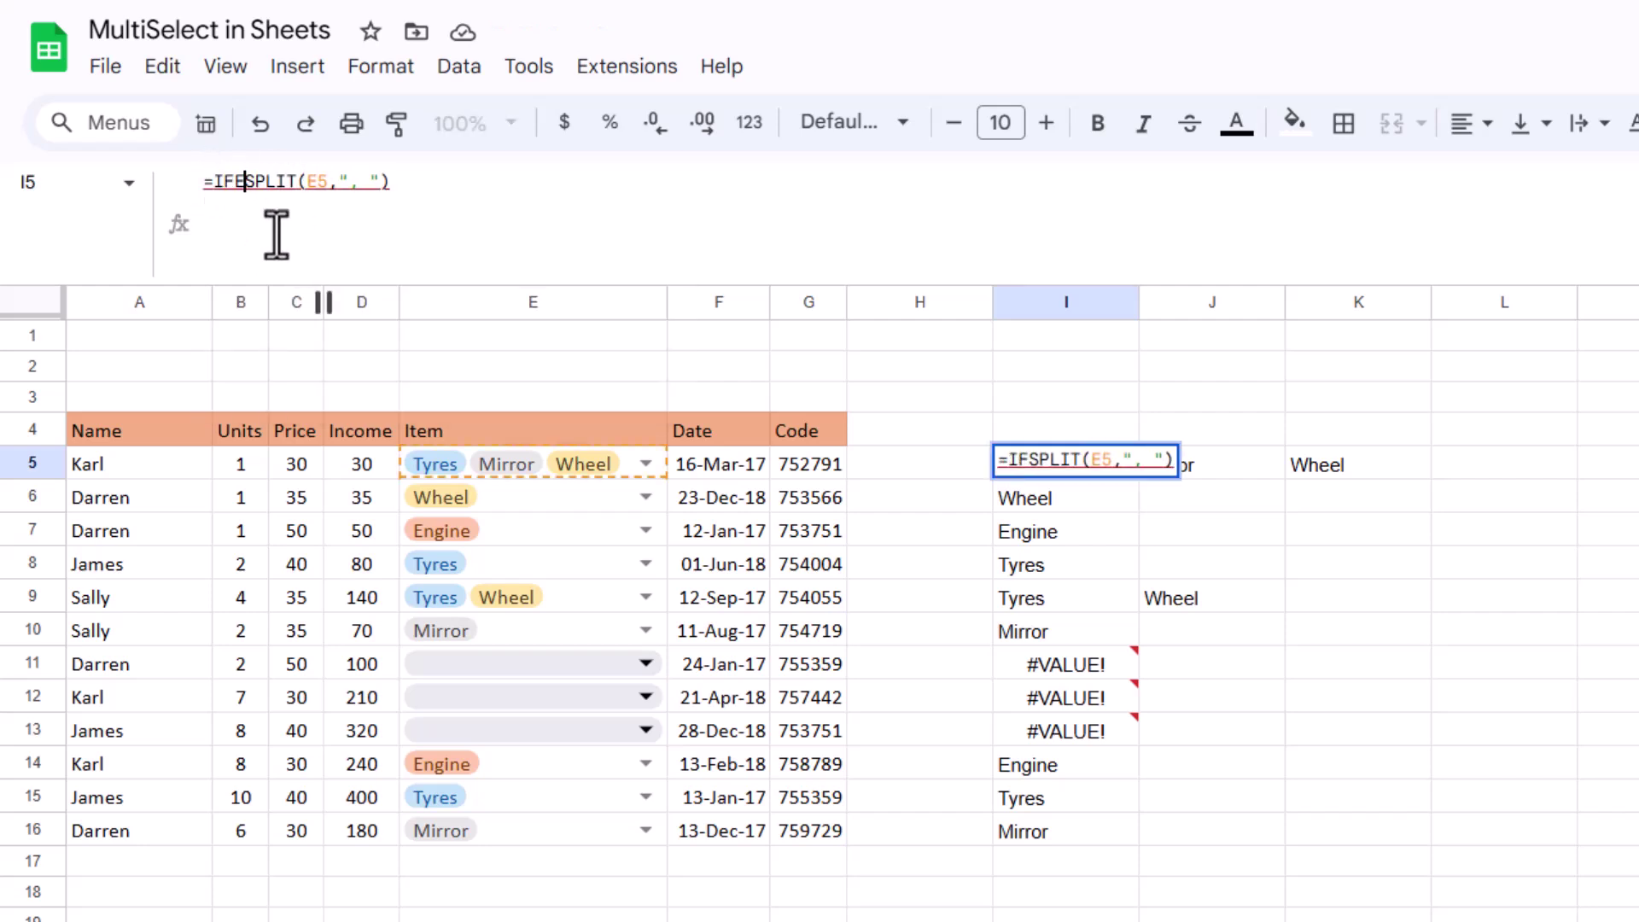
type("RROR(")
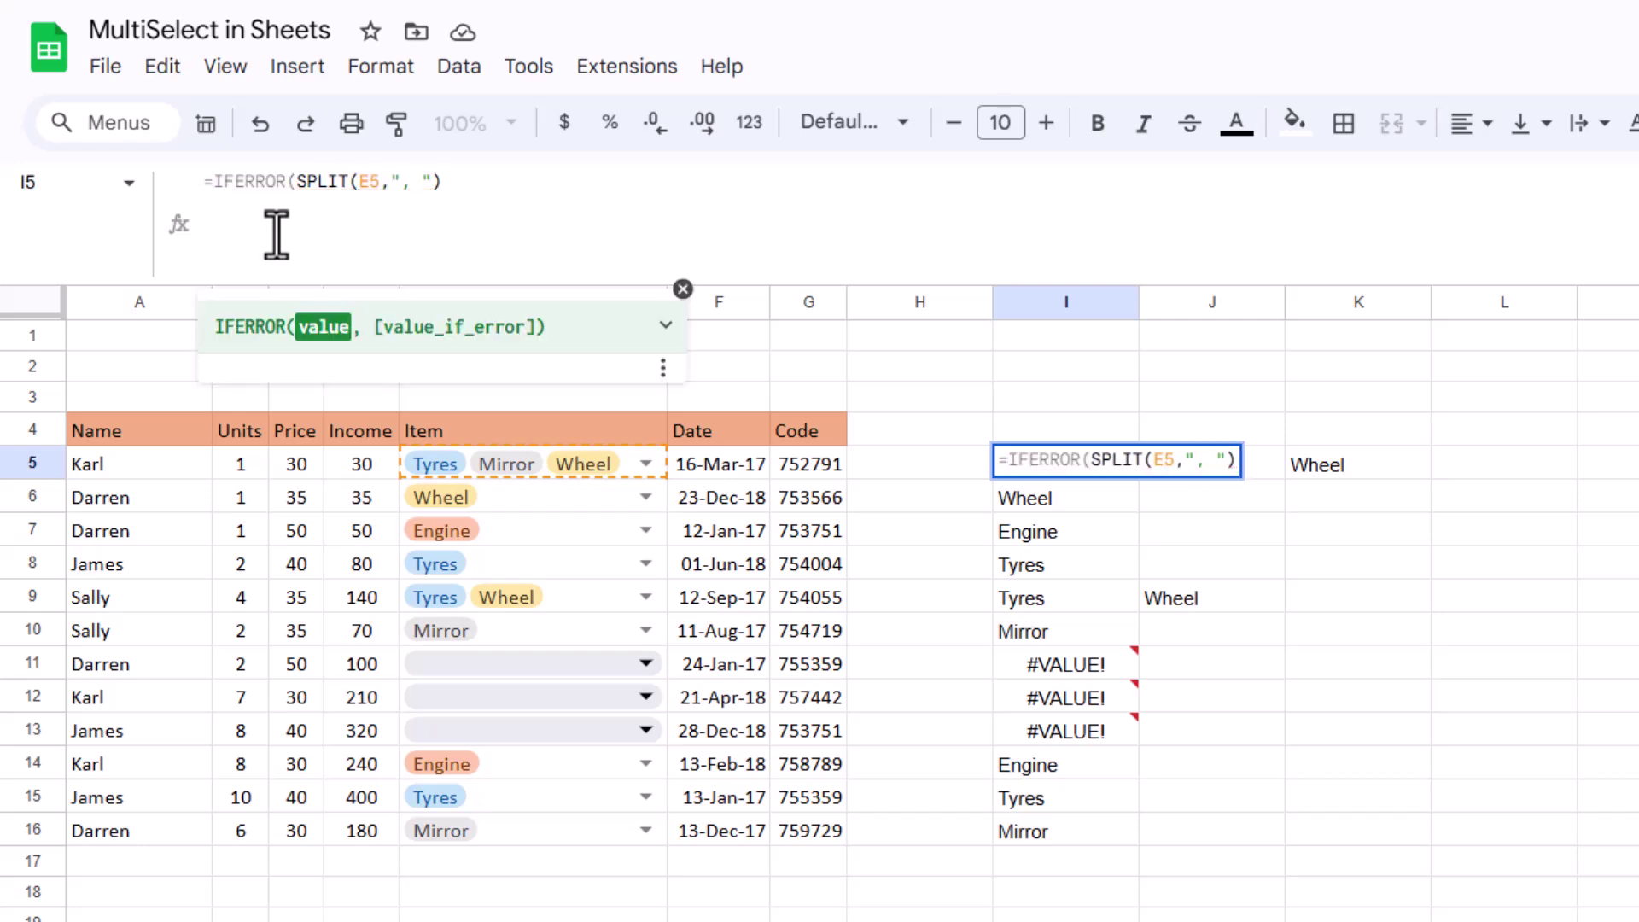
left_click(456, 190)
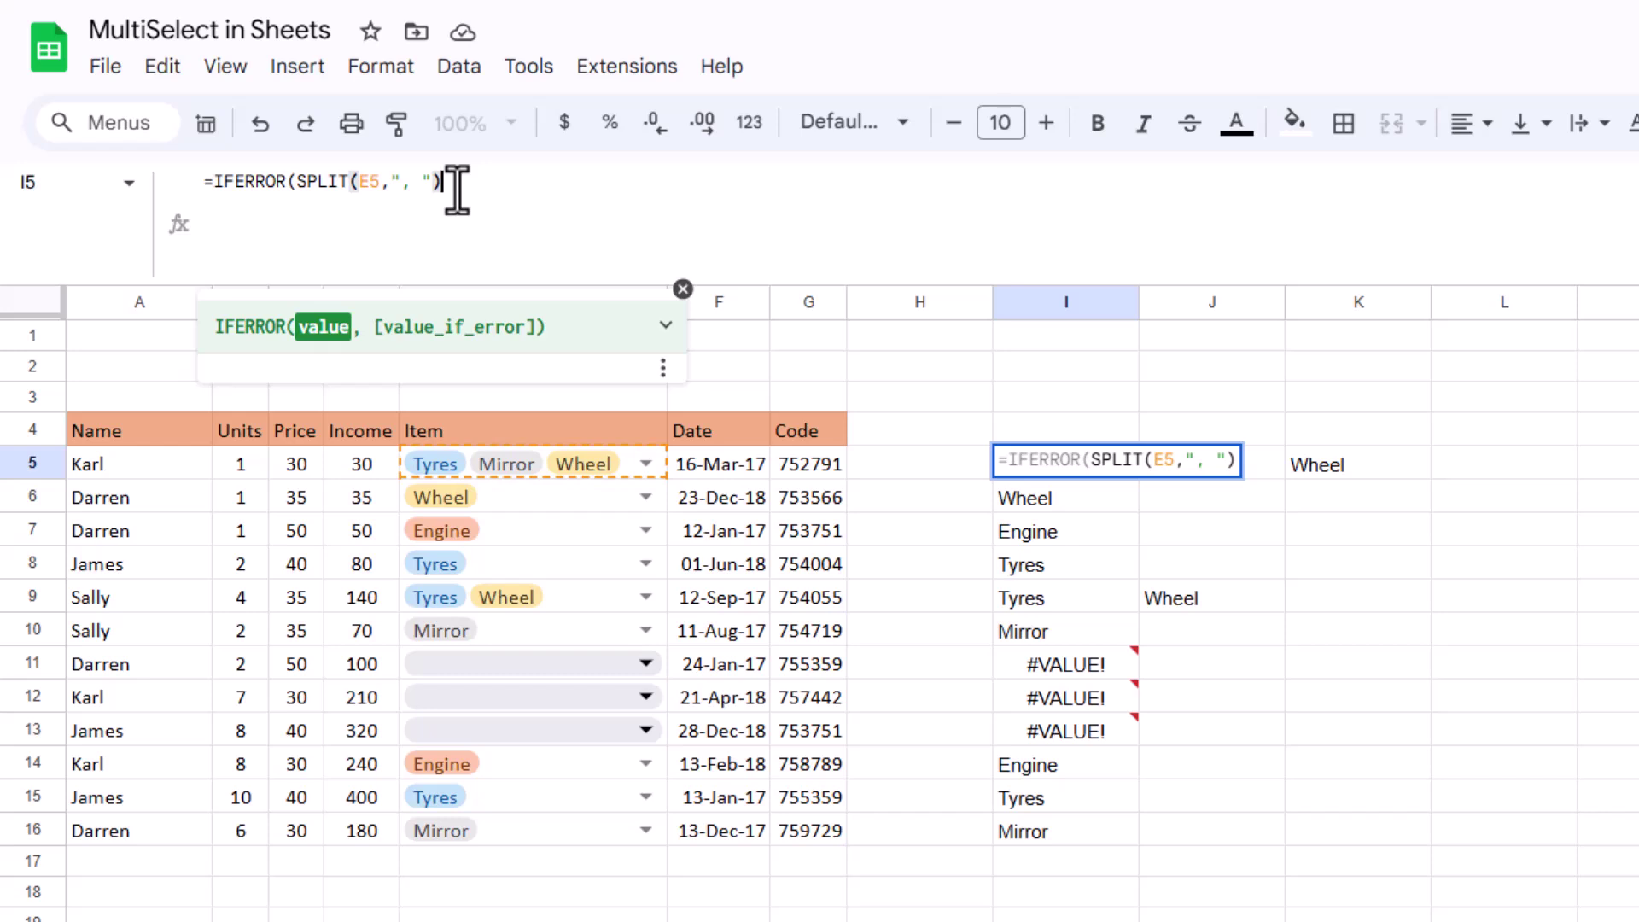
type(")")
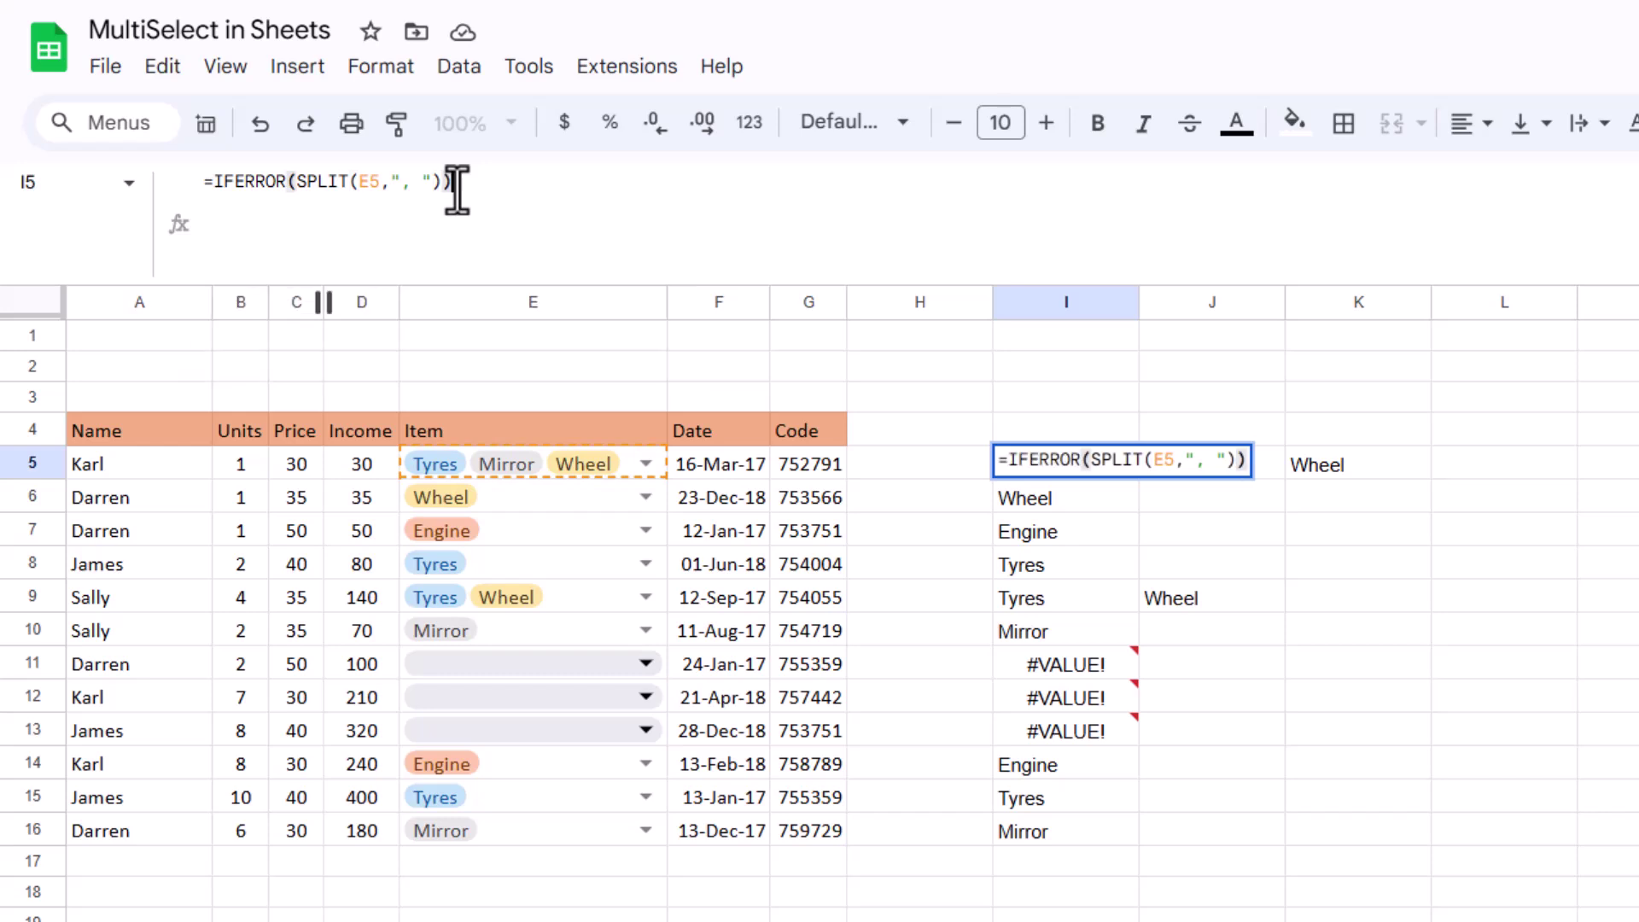
key("Return")
key("Up")
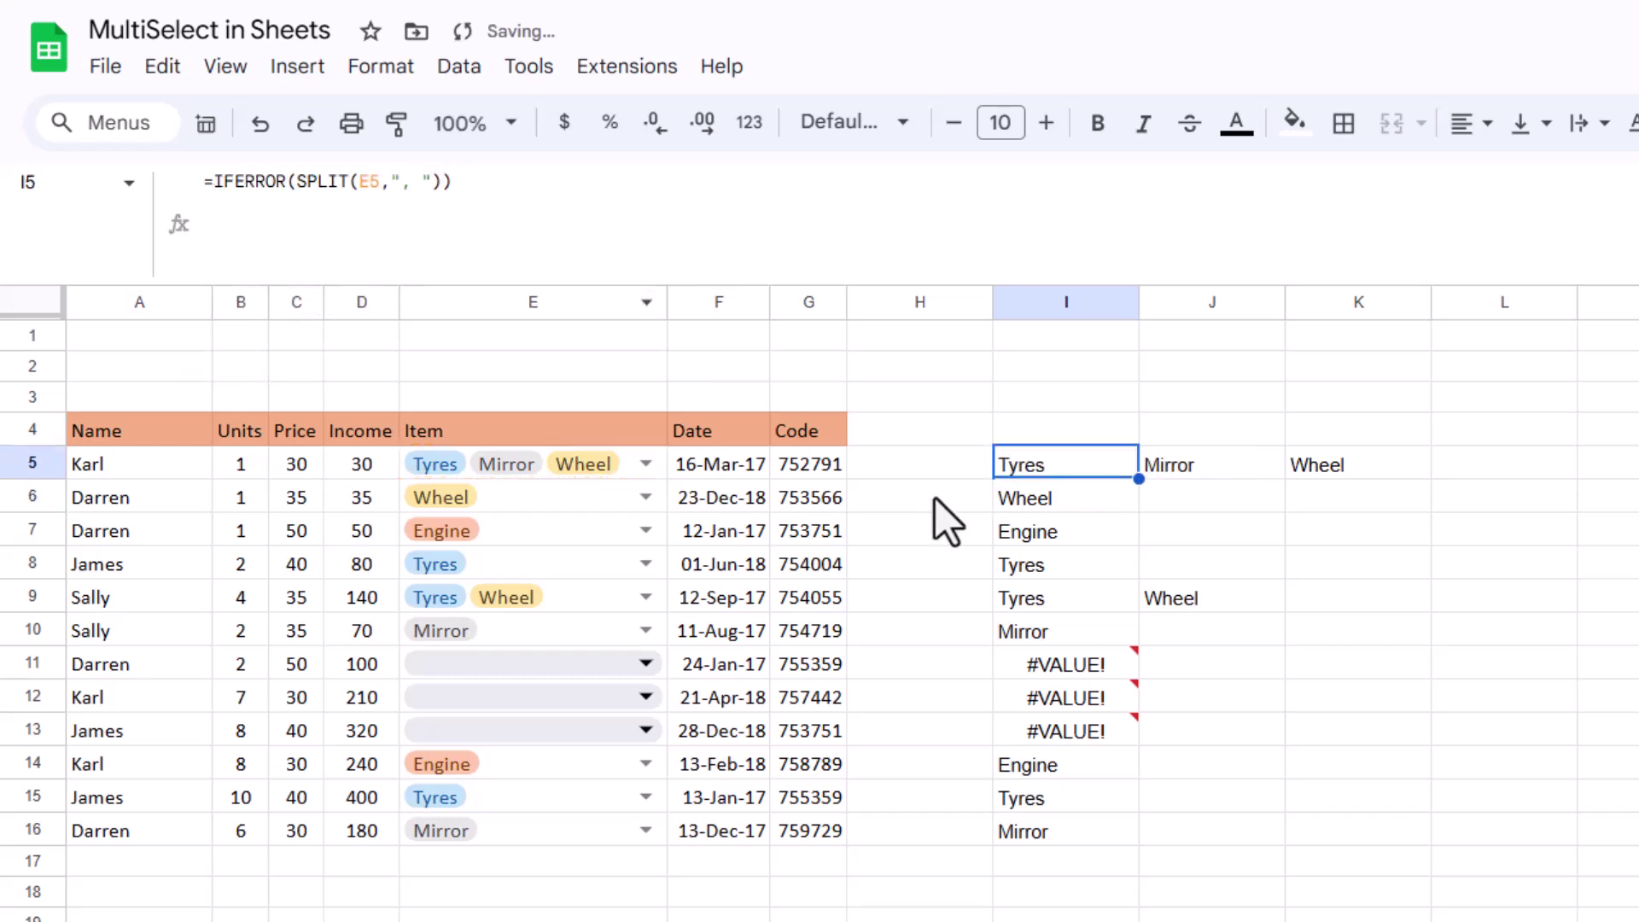
left_click_drag(1136, 477, 1071, 832)
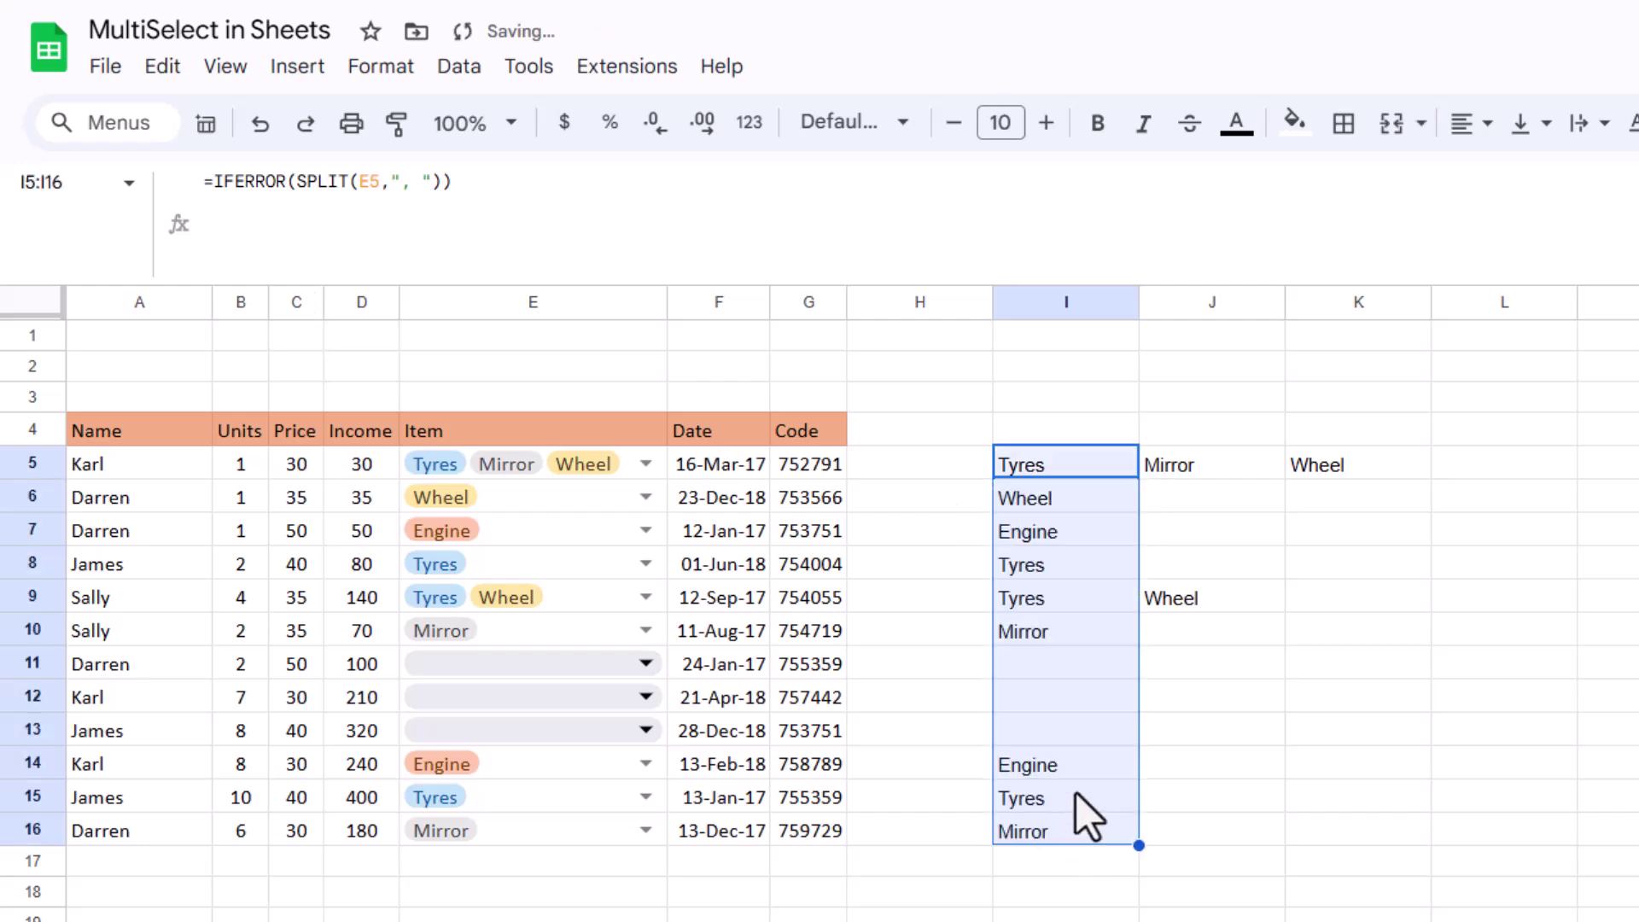
Review the IFERROR formula in I5 without changing it, then select I4.
double_click(1082, 473)
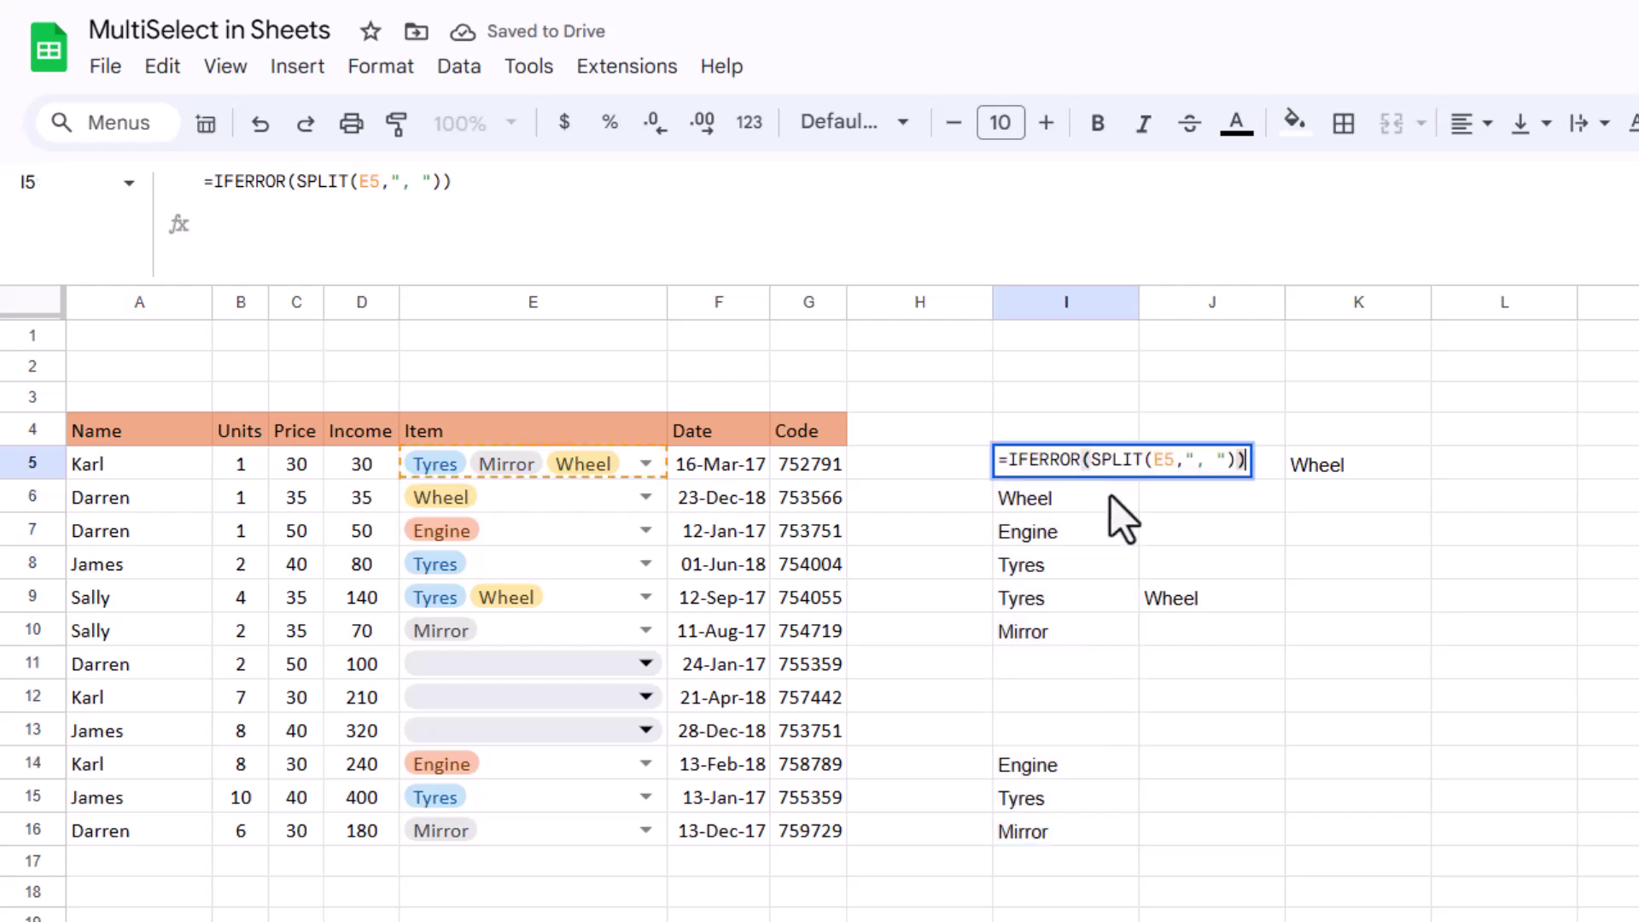
left_click(1236, 461)
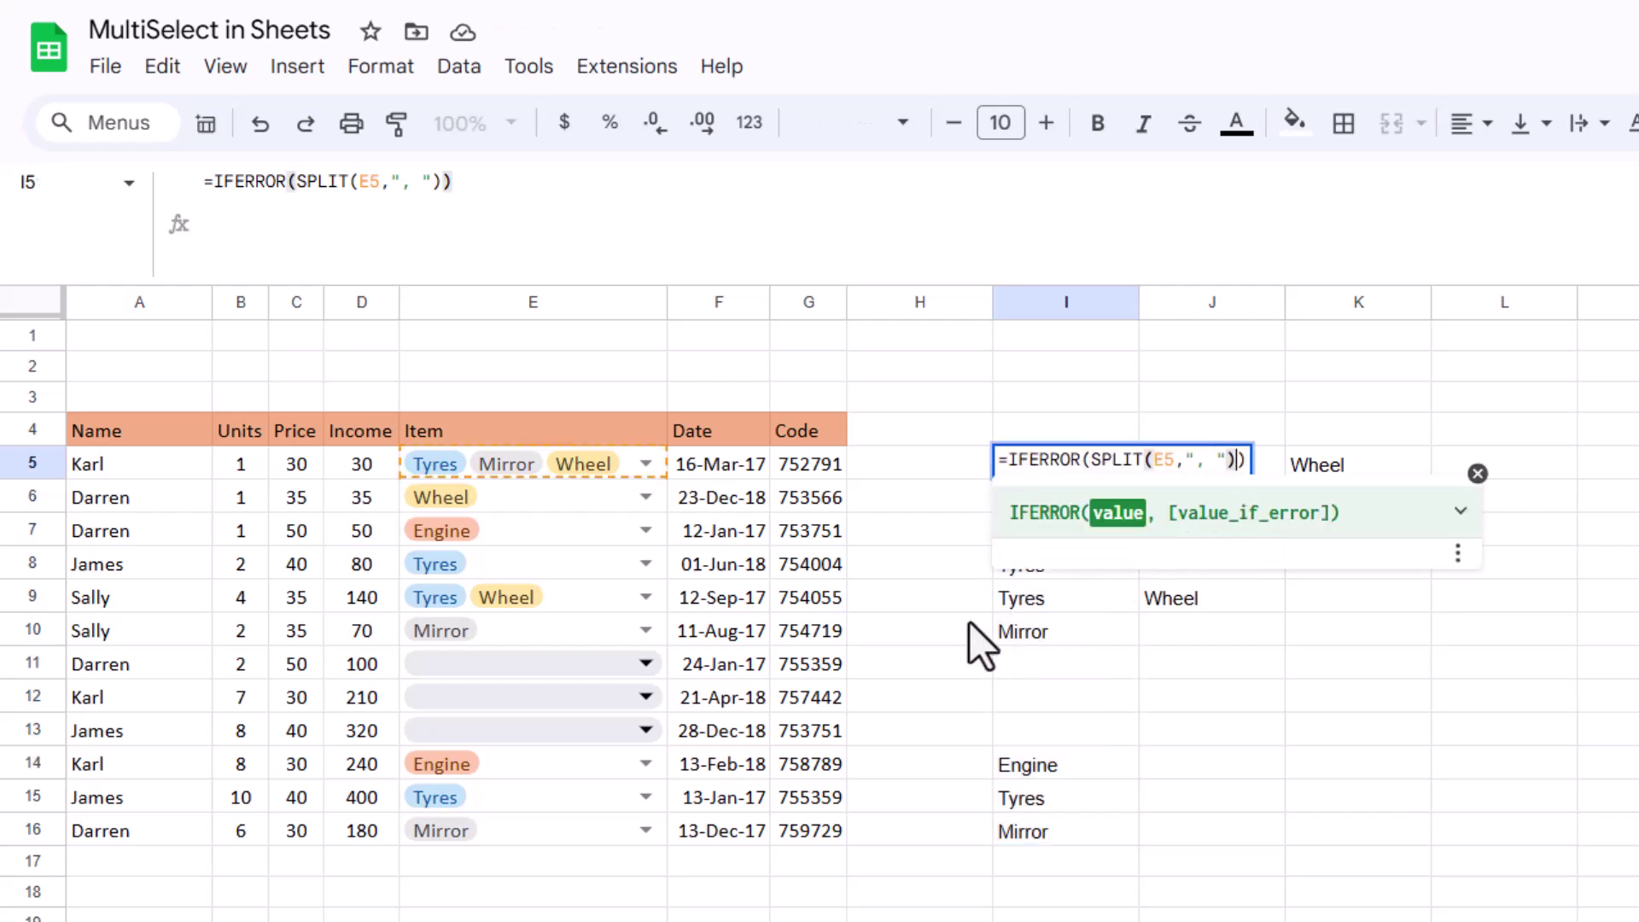
key("Escape")
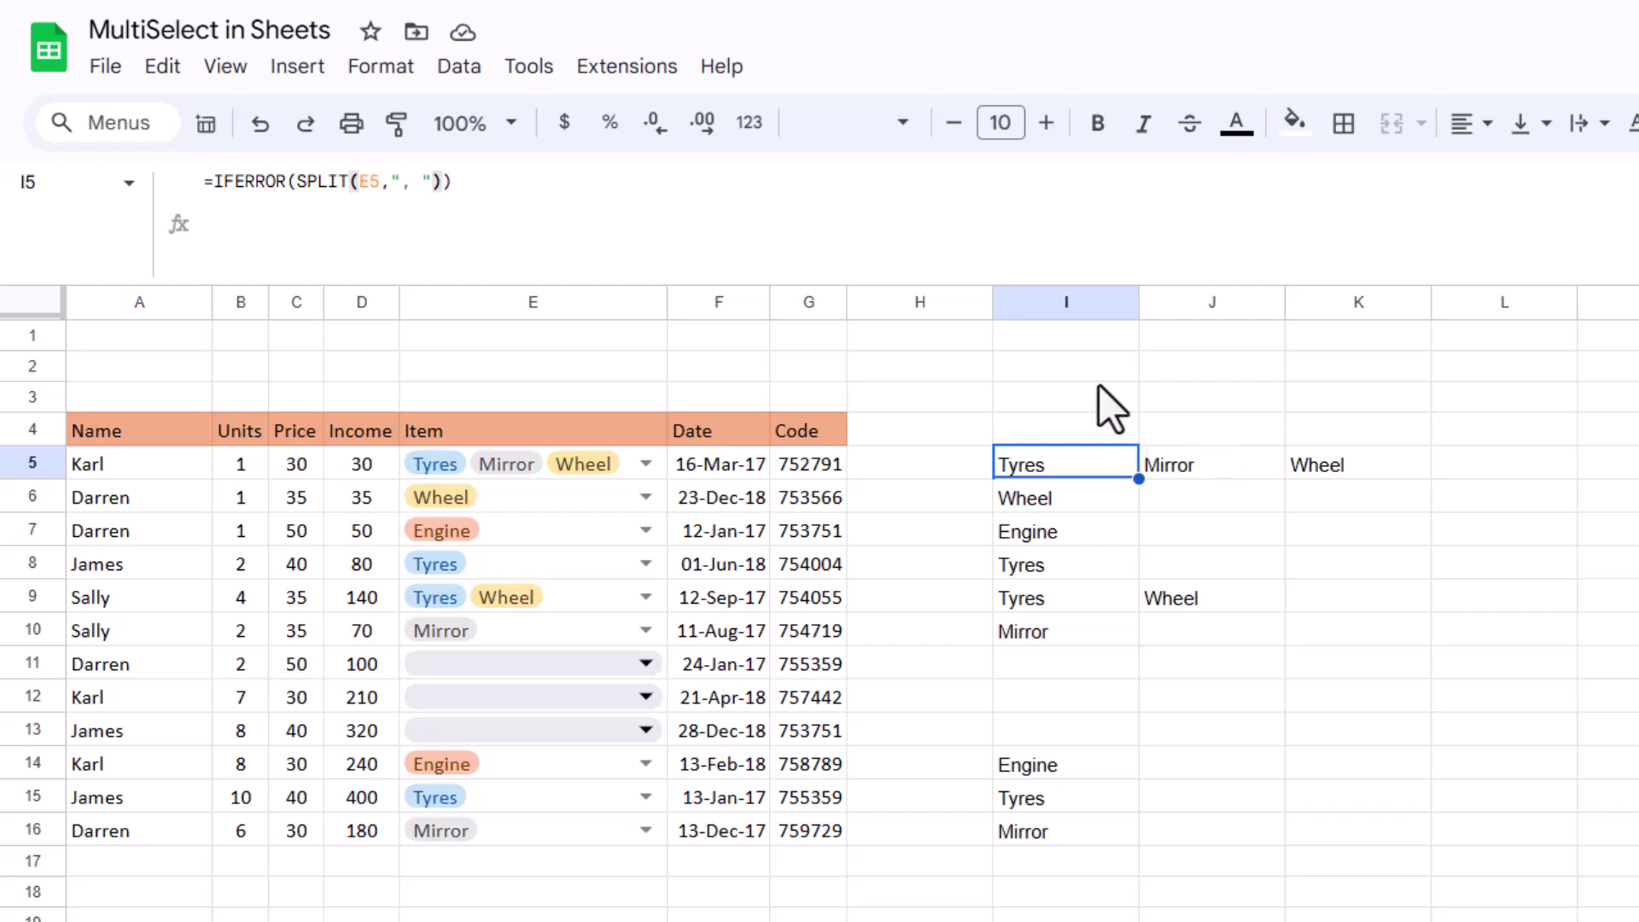
left_click(1061, 429)
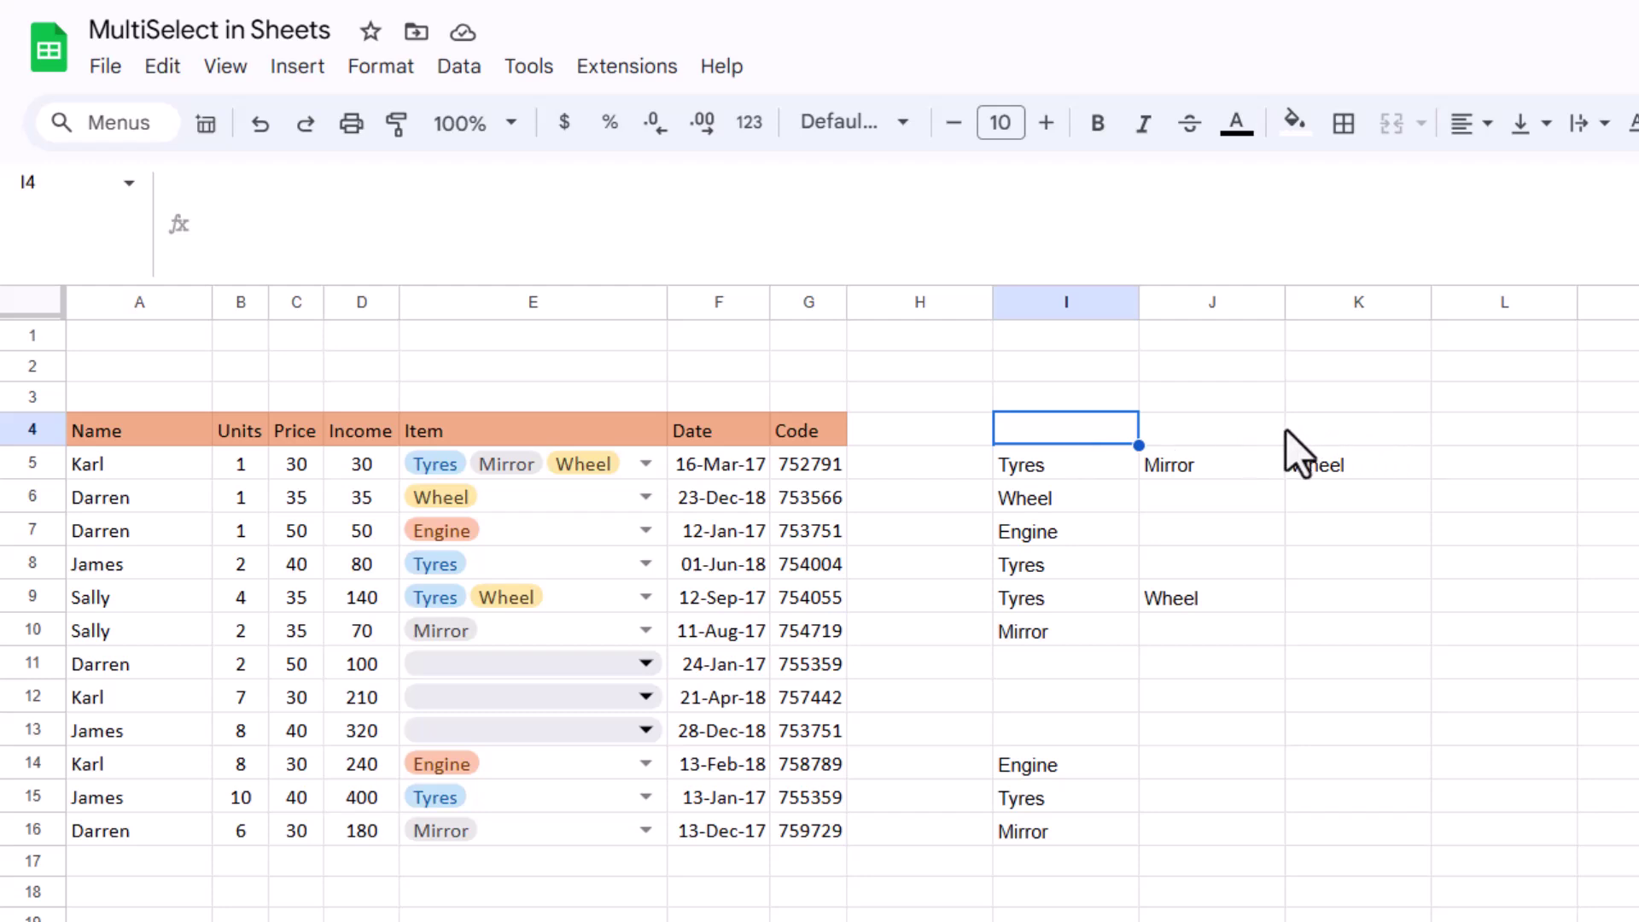
Add the header 'Has mirror' in cell H4.
key("Down")
key("Left")
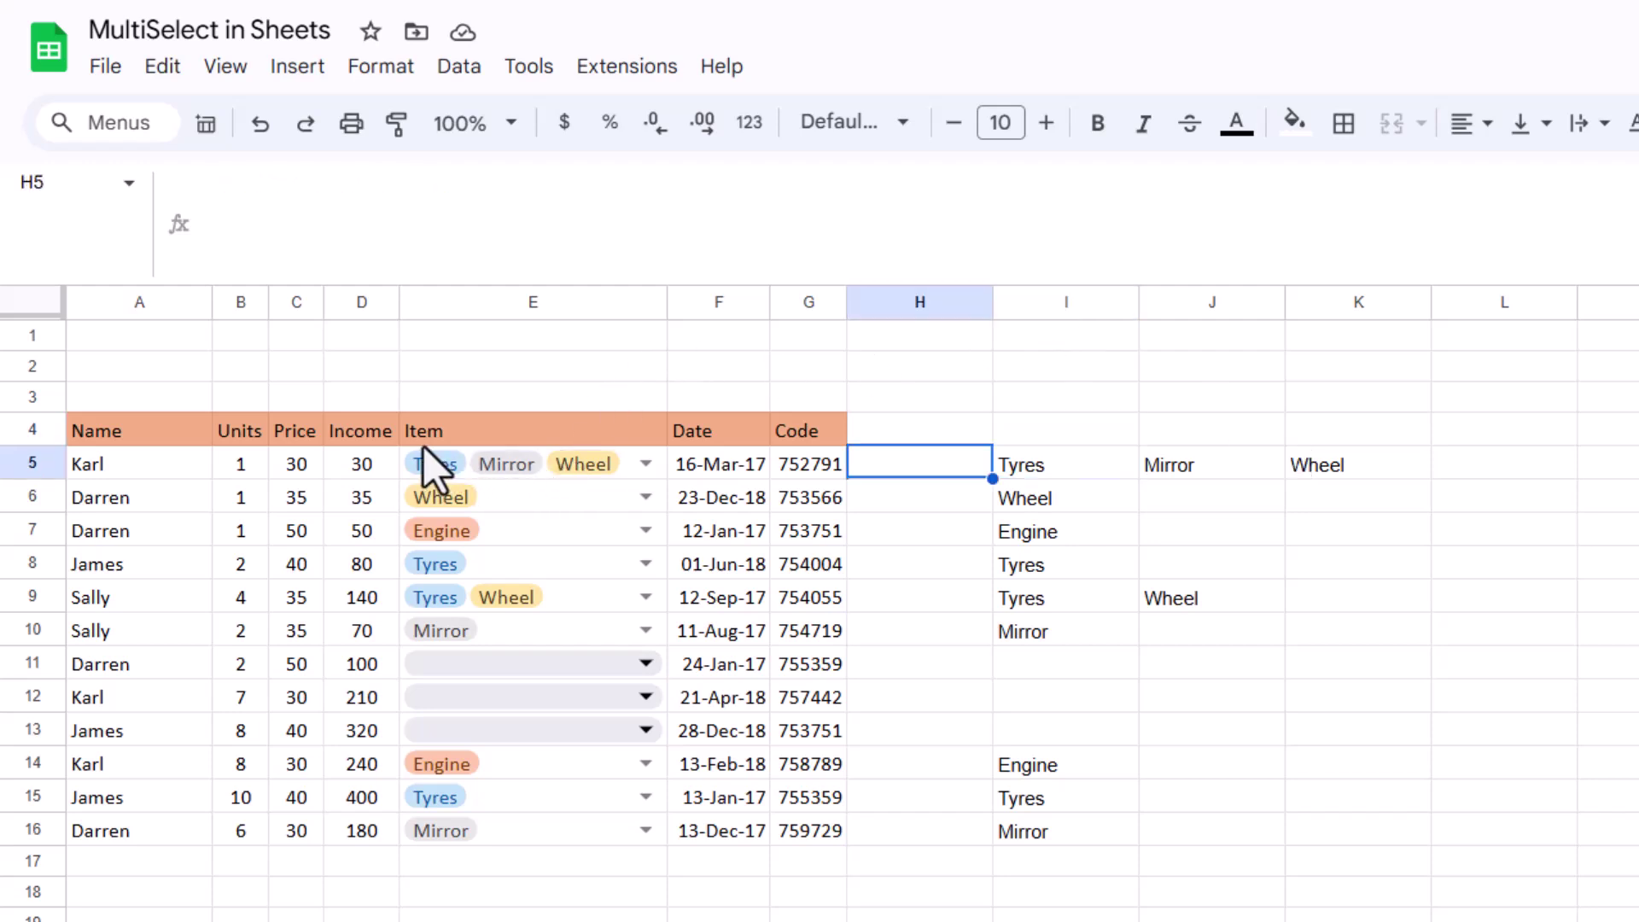
left_click(886, 415)
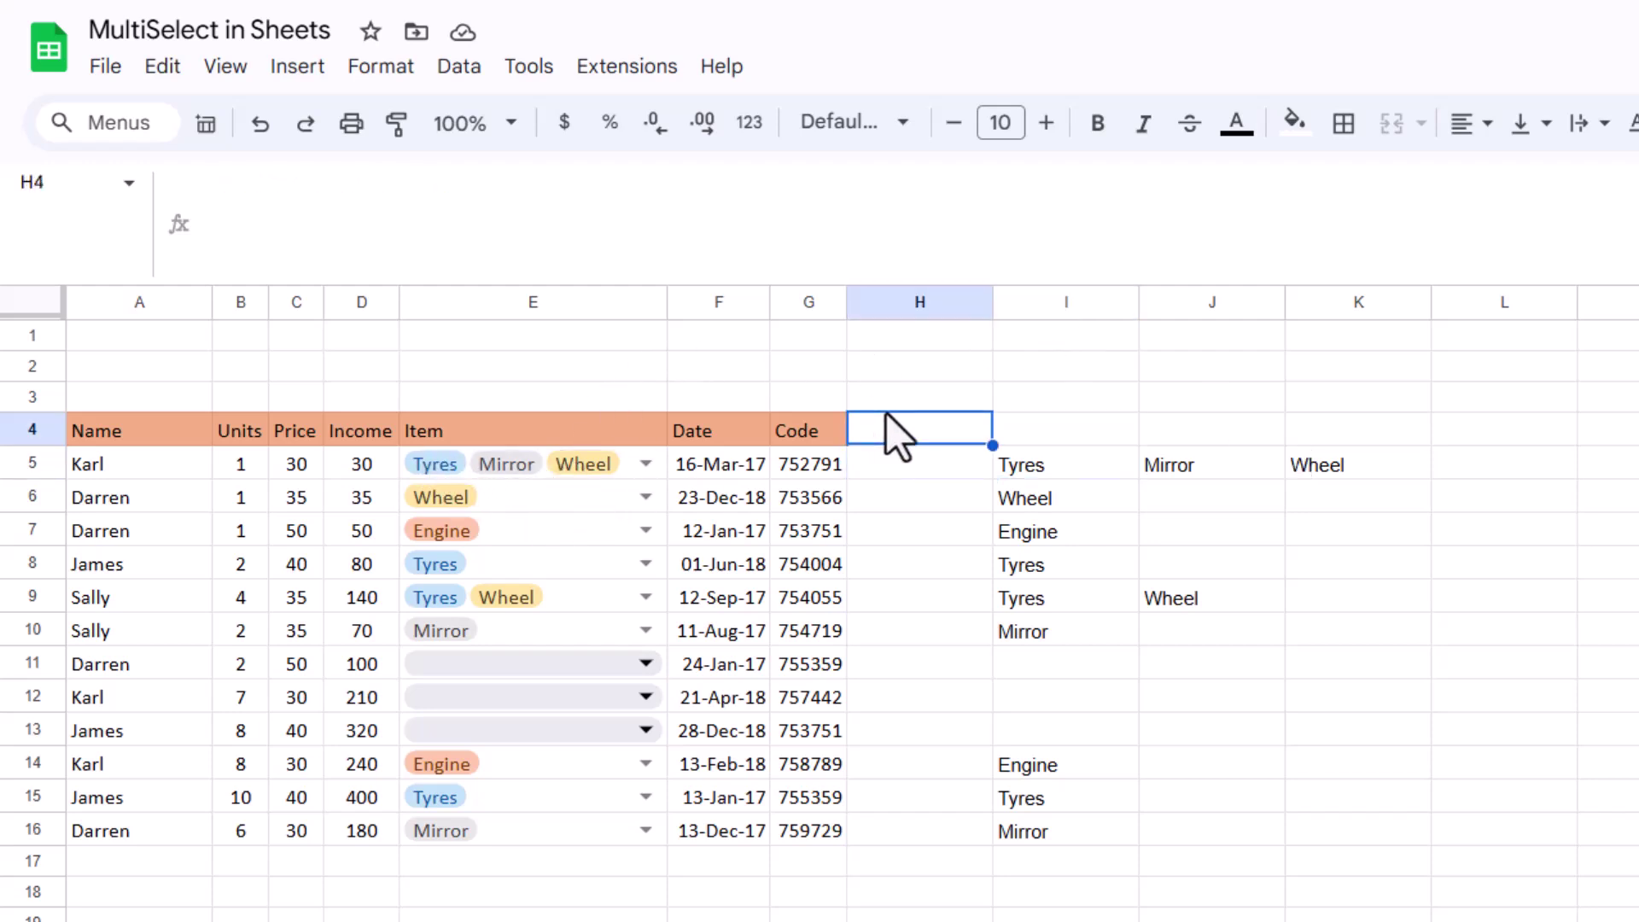
type("Has mirror")
key("Return")
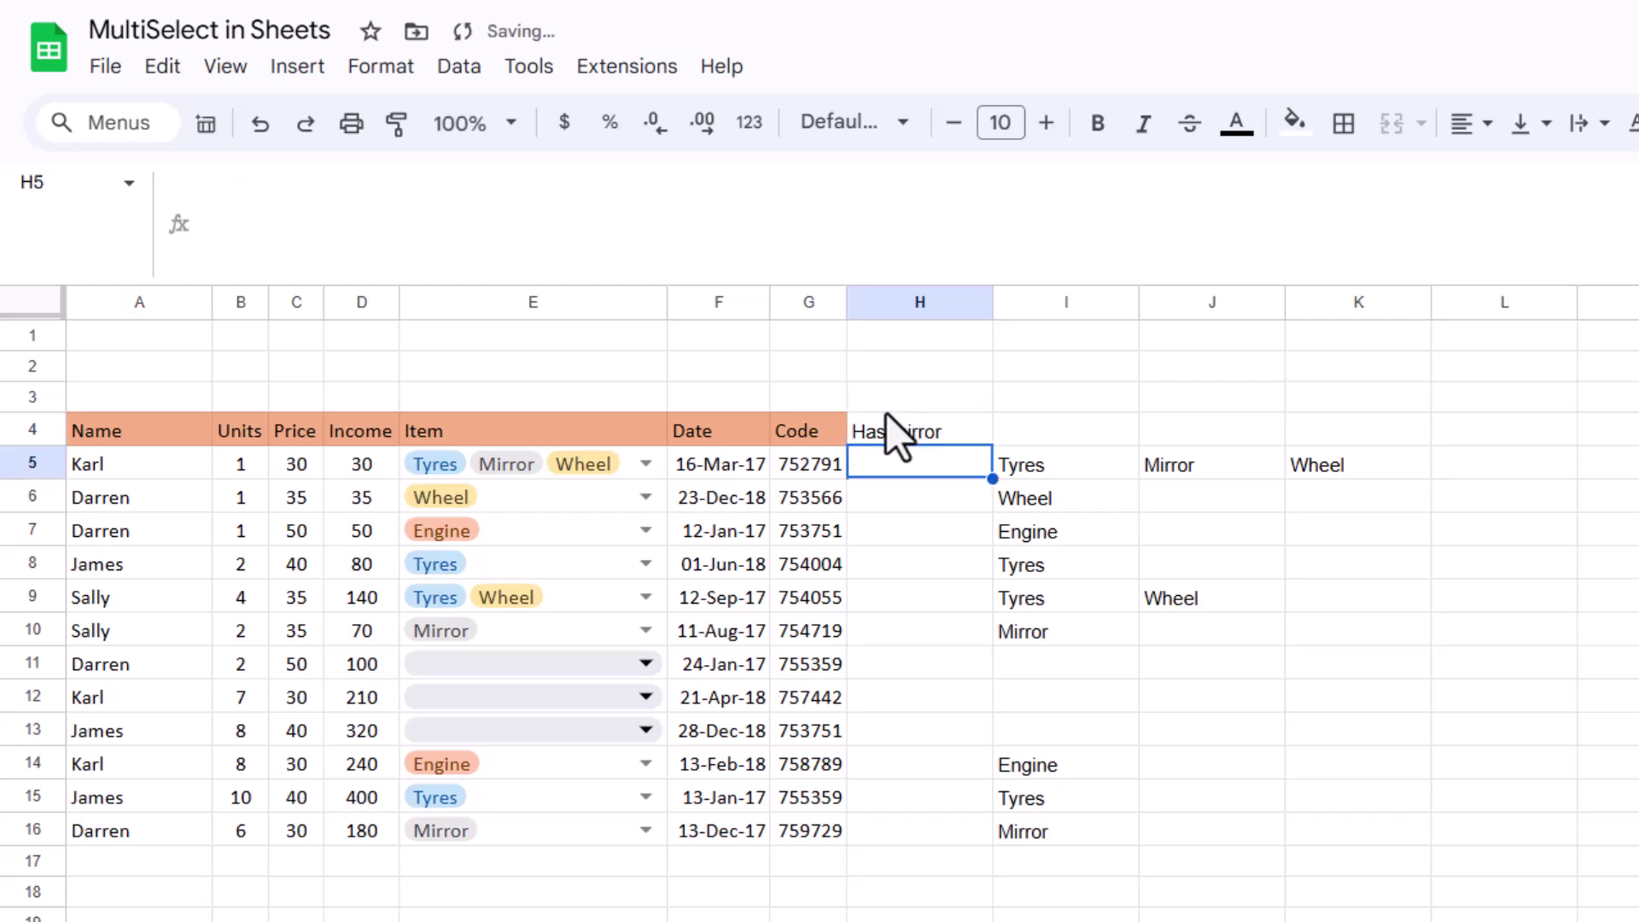
Enter =SEARCH("Mirror",E5) in H5 and fill it down to row 16.
type("=")
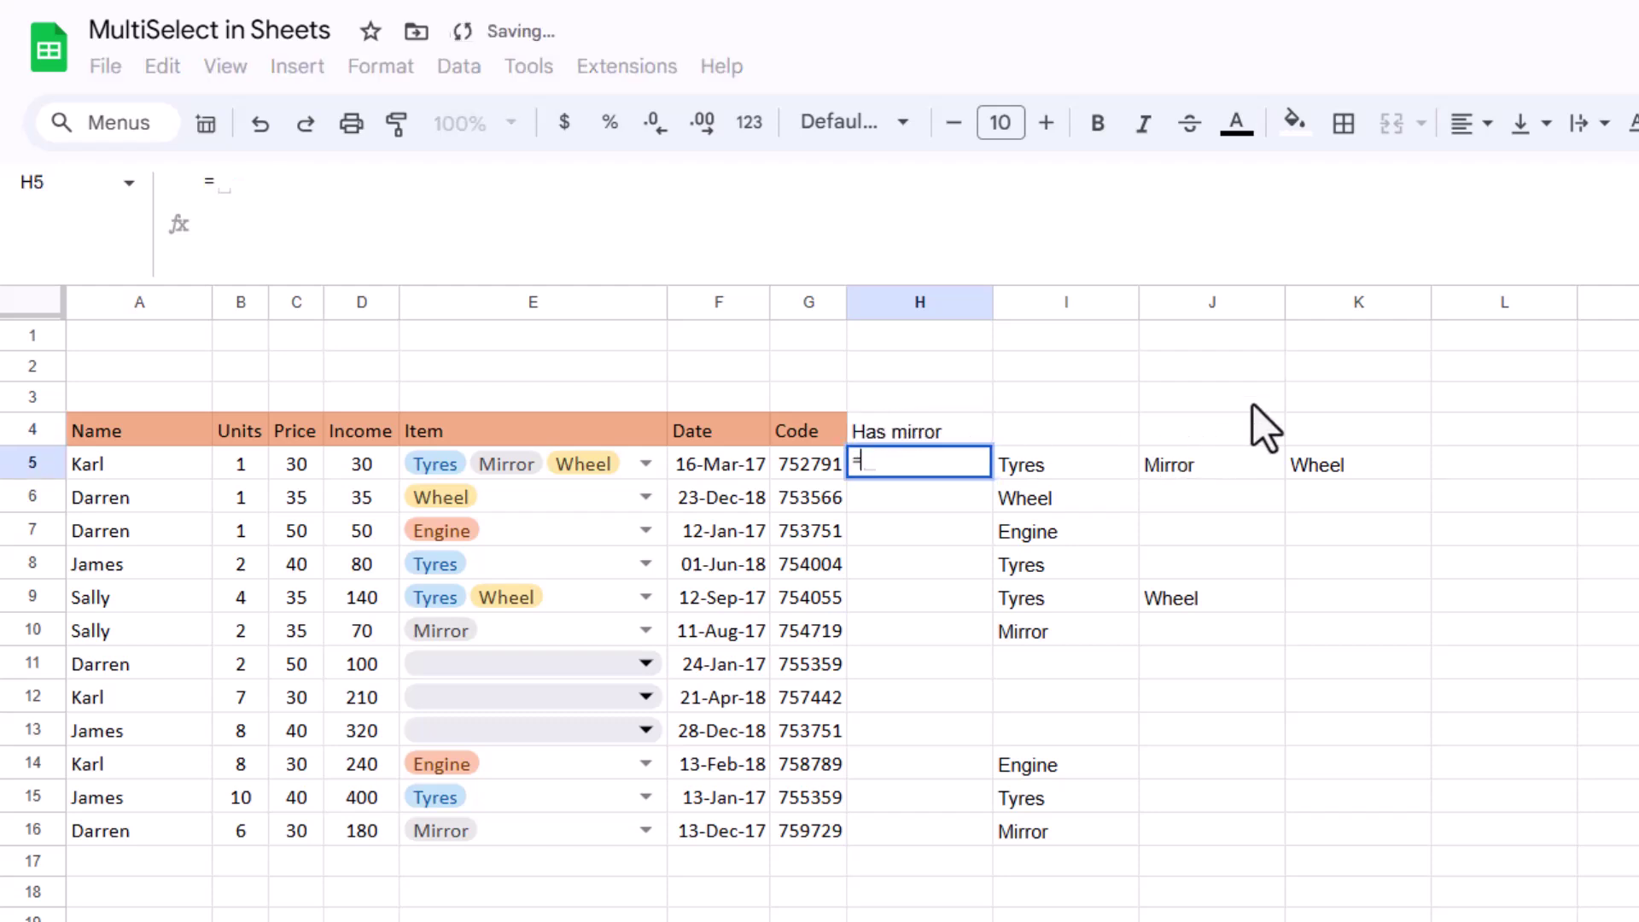
type("if")
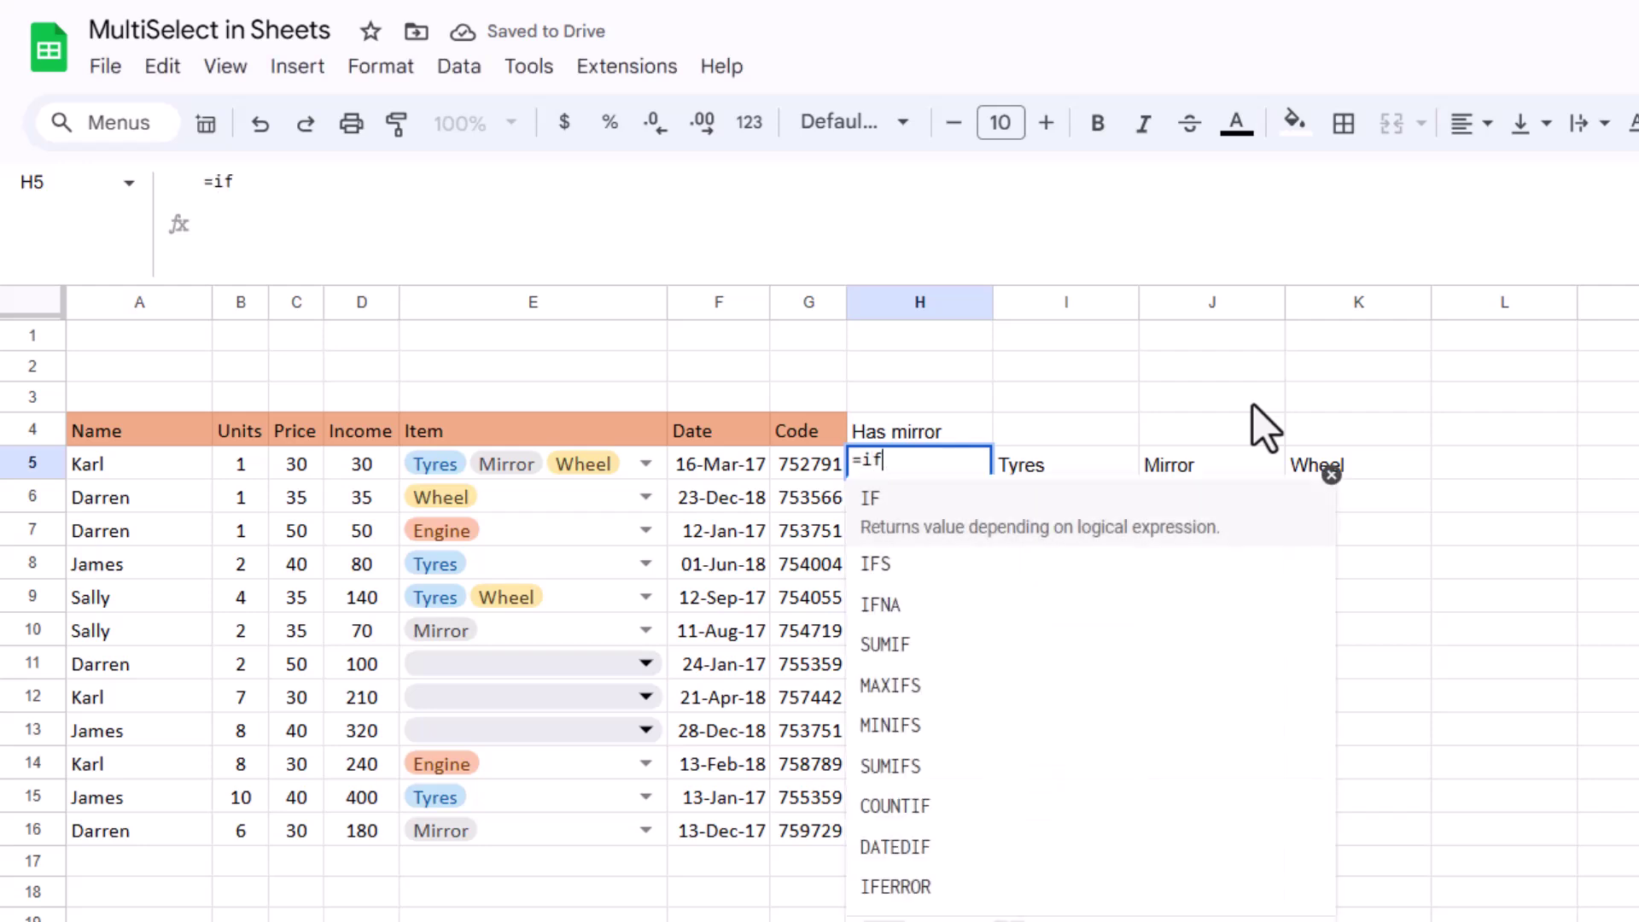
key("BackSpace")
key("BackSpace")
type("sea")
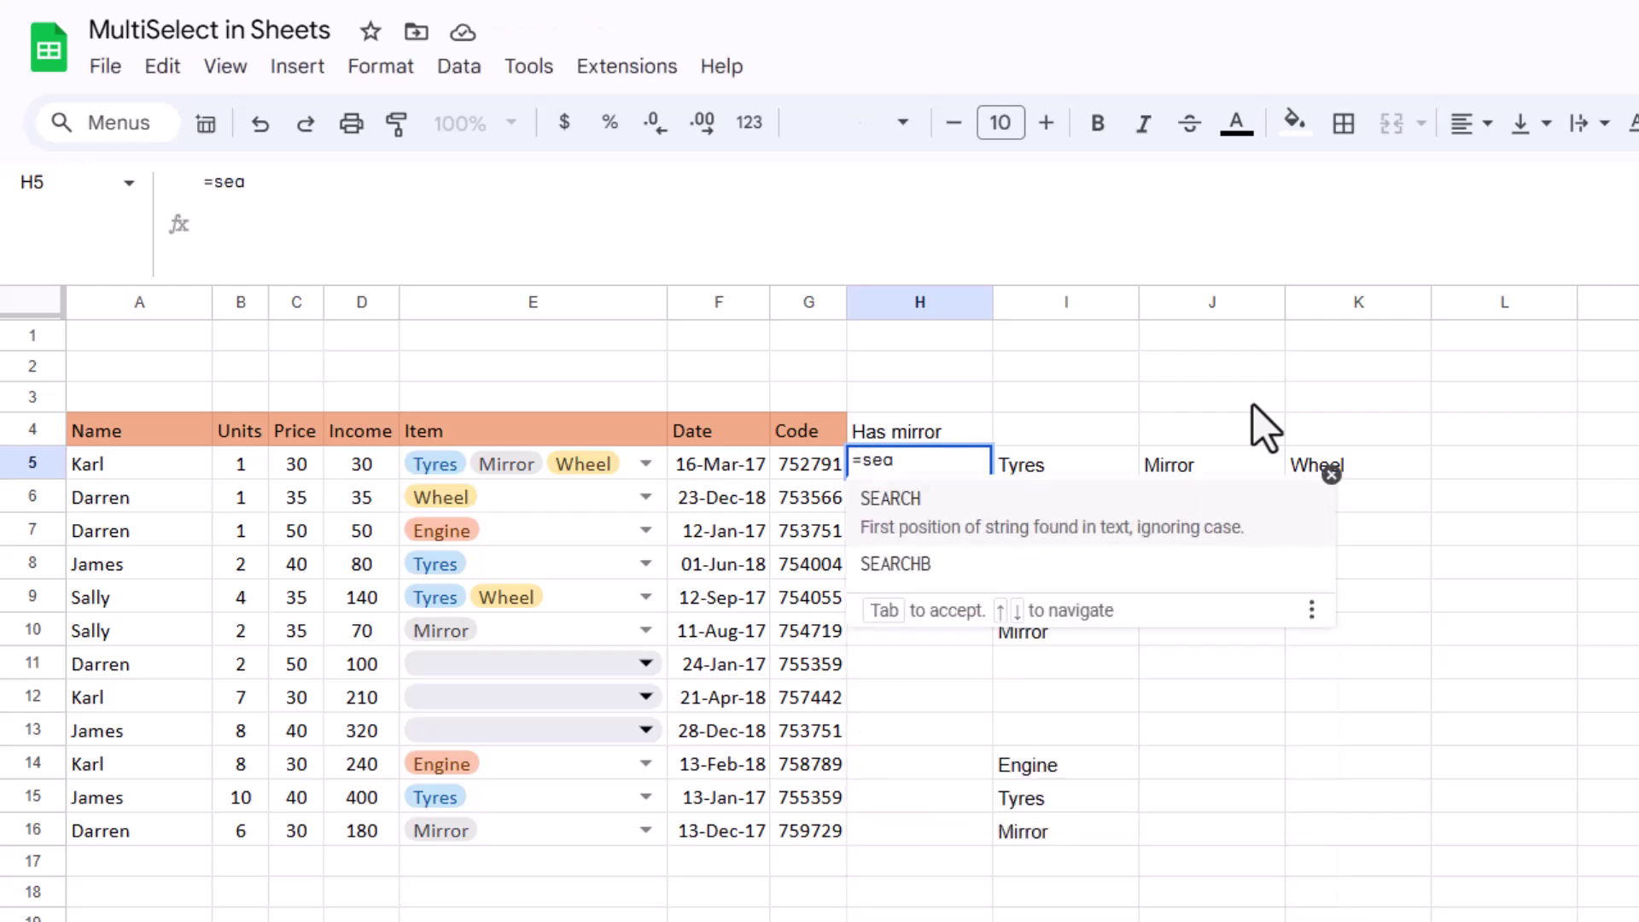
key("Tab")
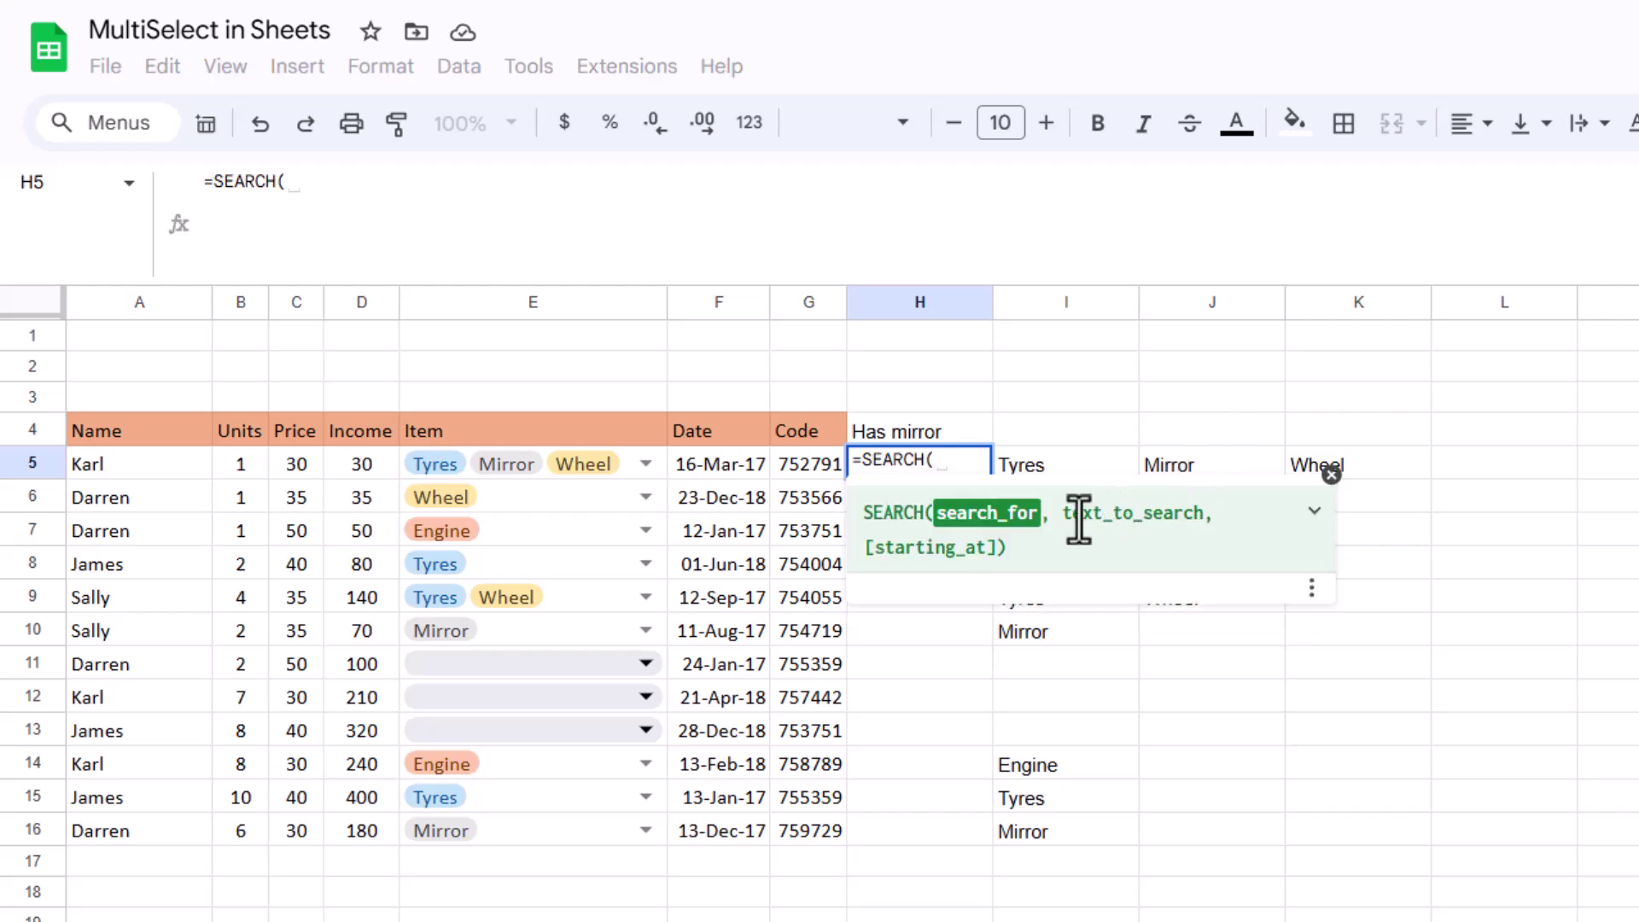
type("\"Mir")
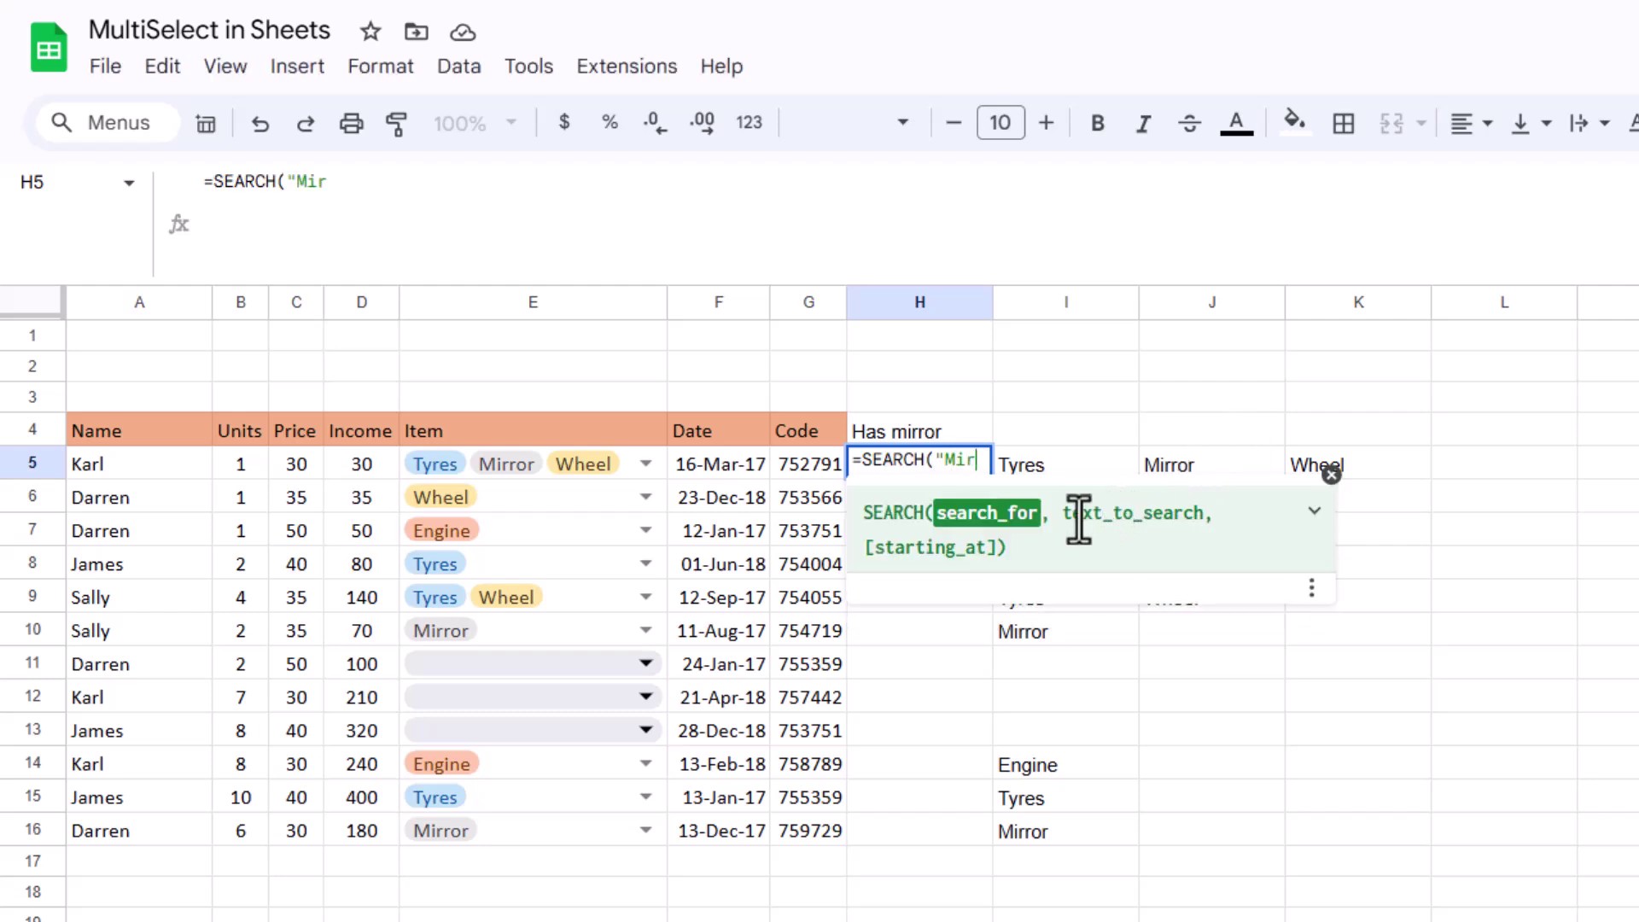
type("ror\",")
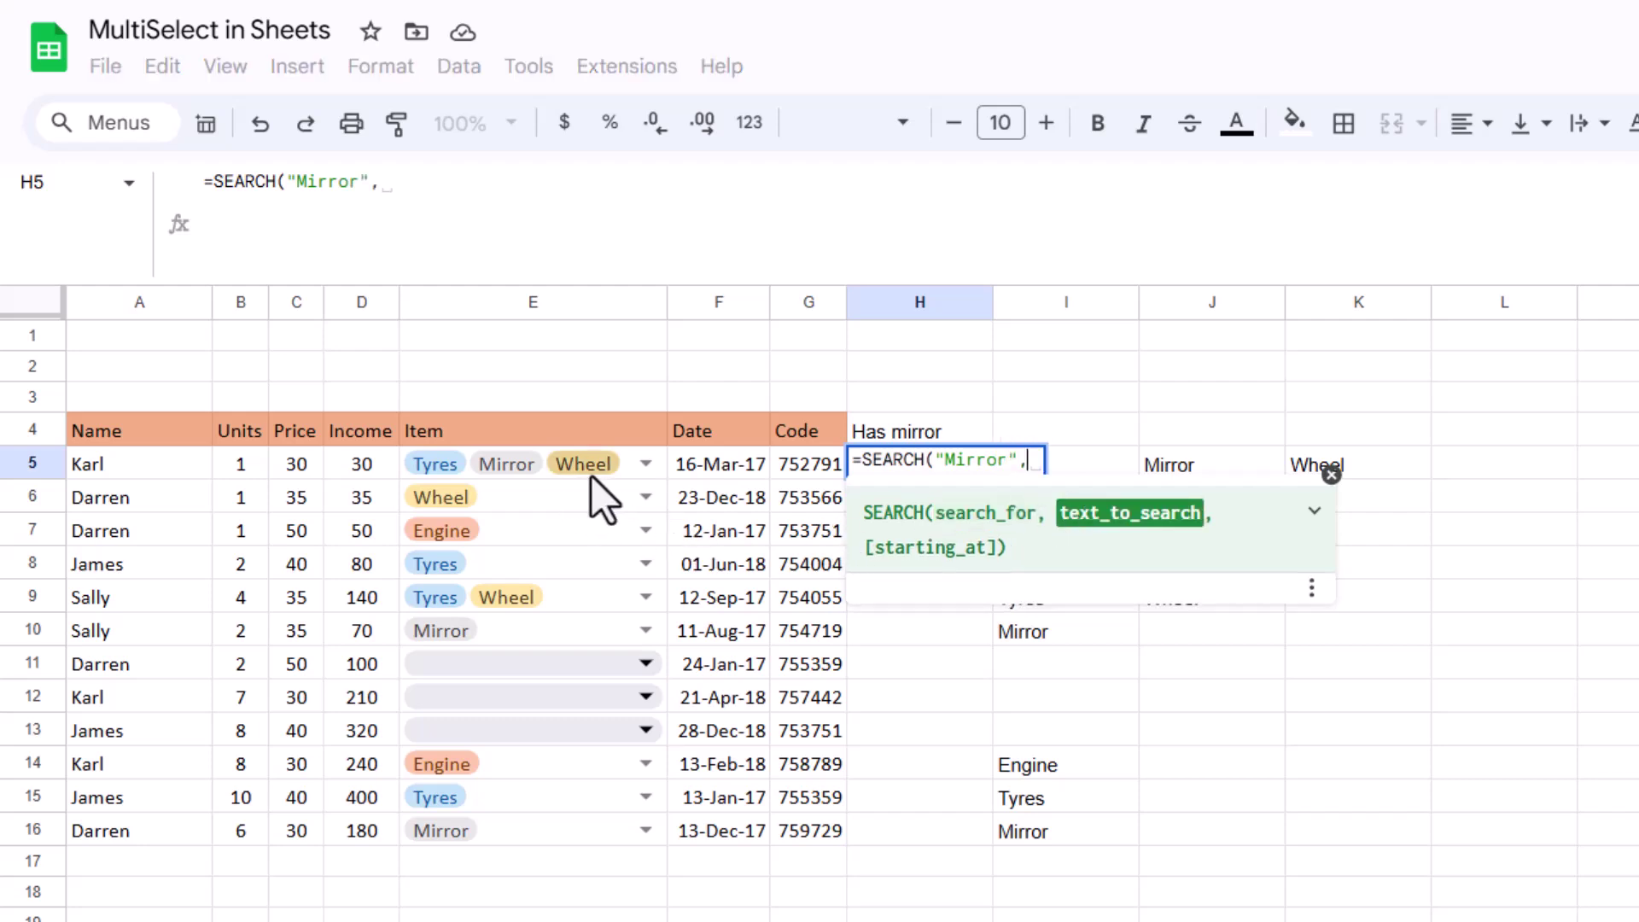
left_click(619, 473)
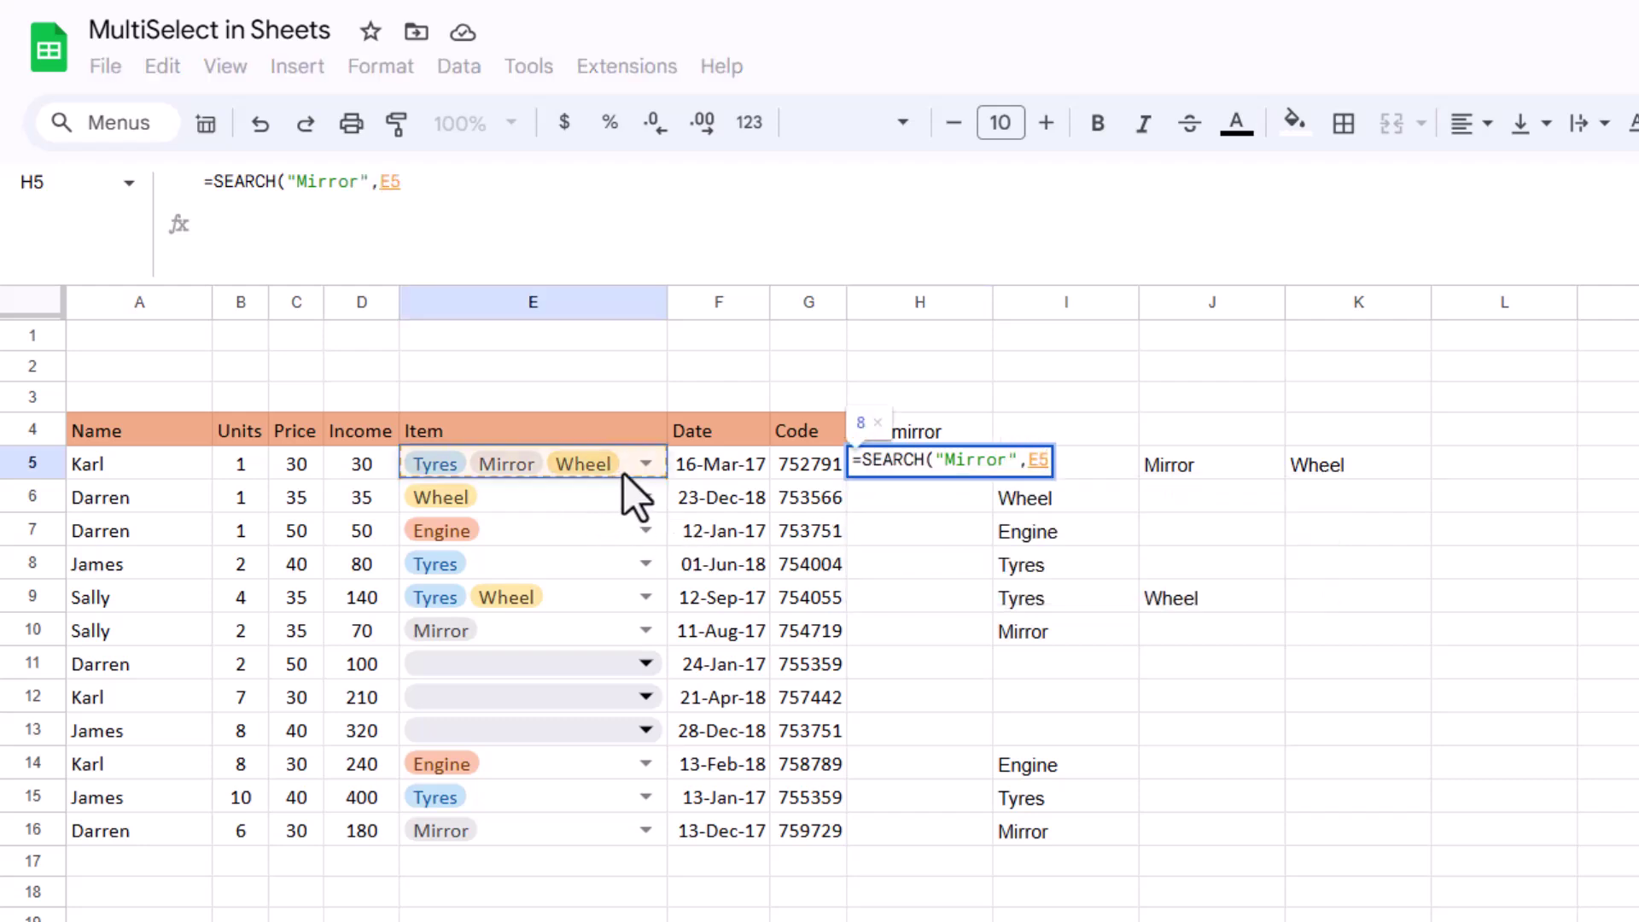
type(")")
key("Return")
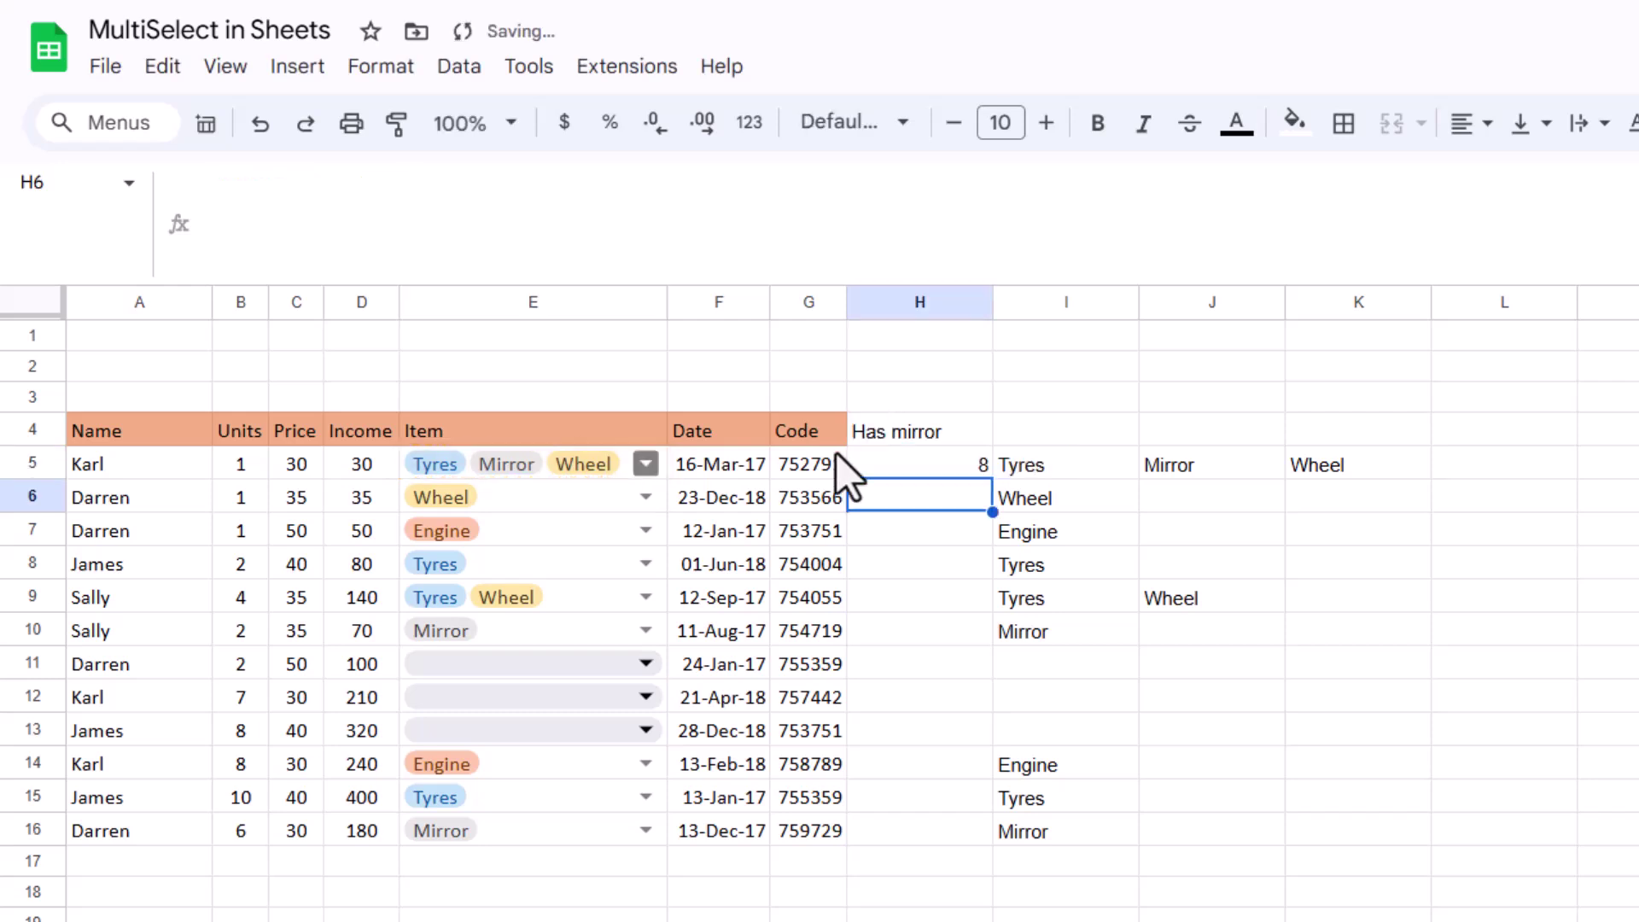
left_click(965, 468)
left_click_drag(990, 478, 908, 839)
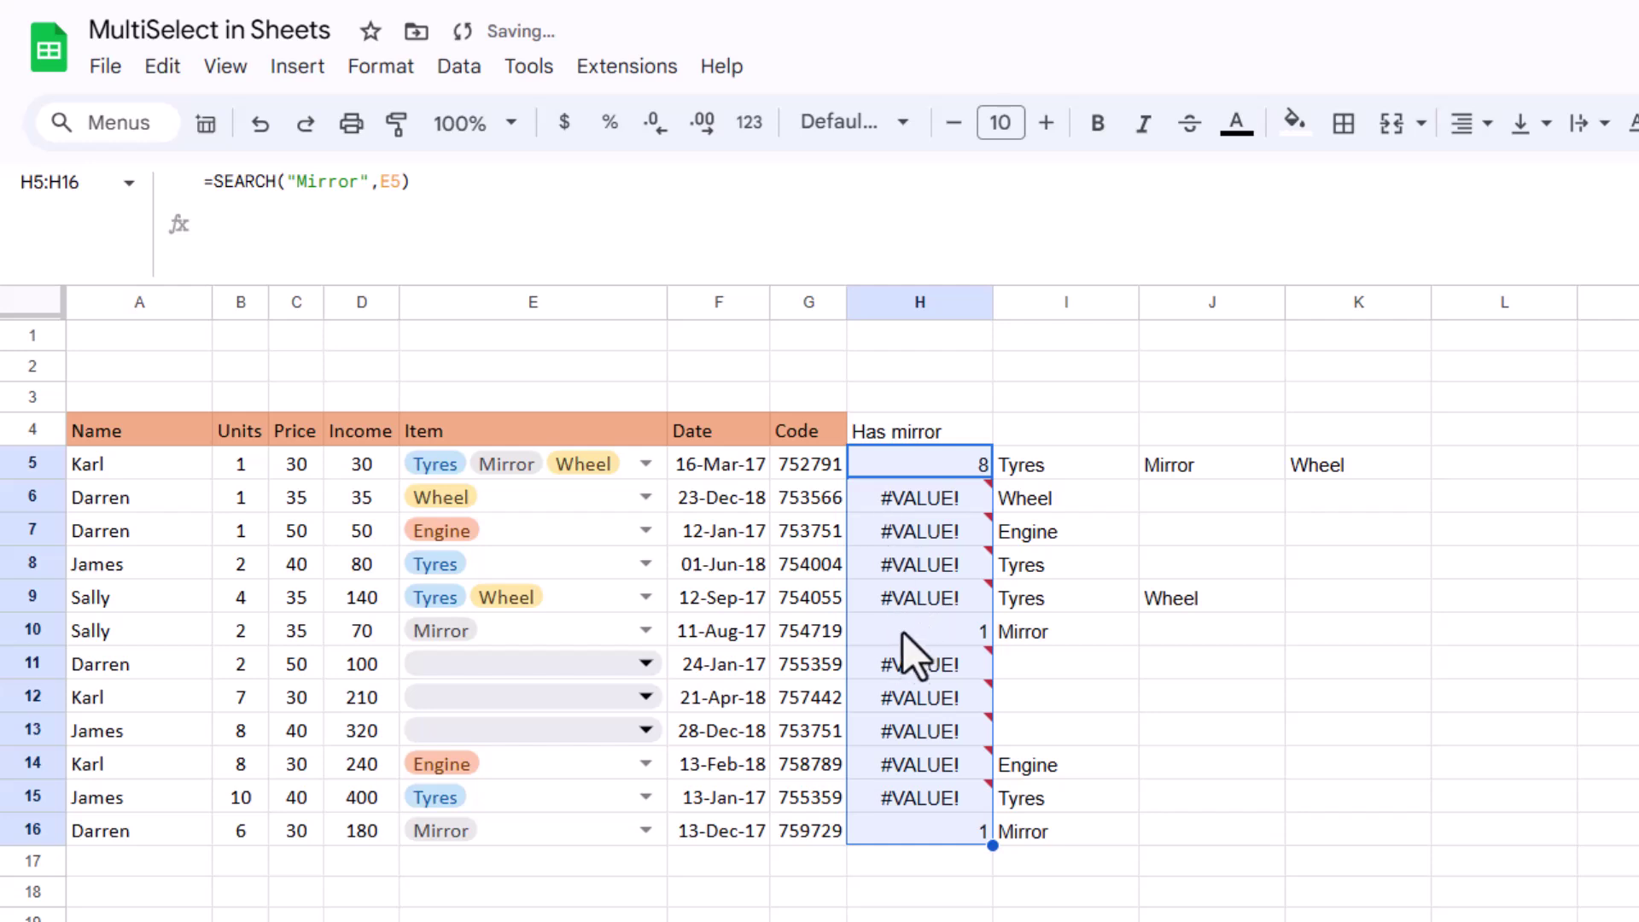
Set E11's items to Mirror and Wheel.
left_click(904, 633)
left_click(643, 670)
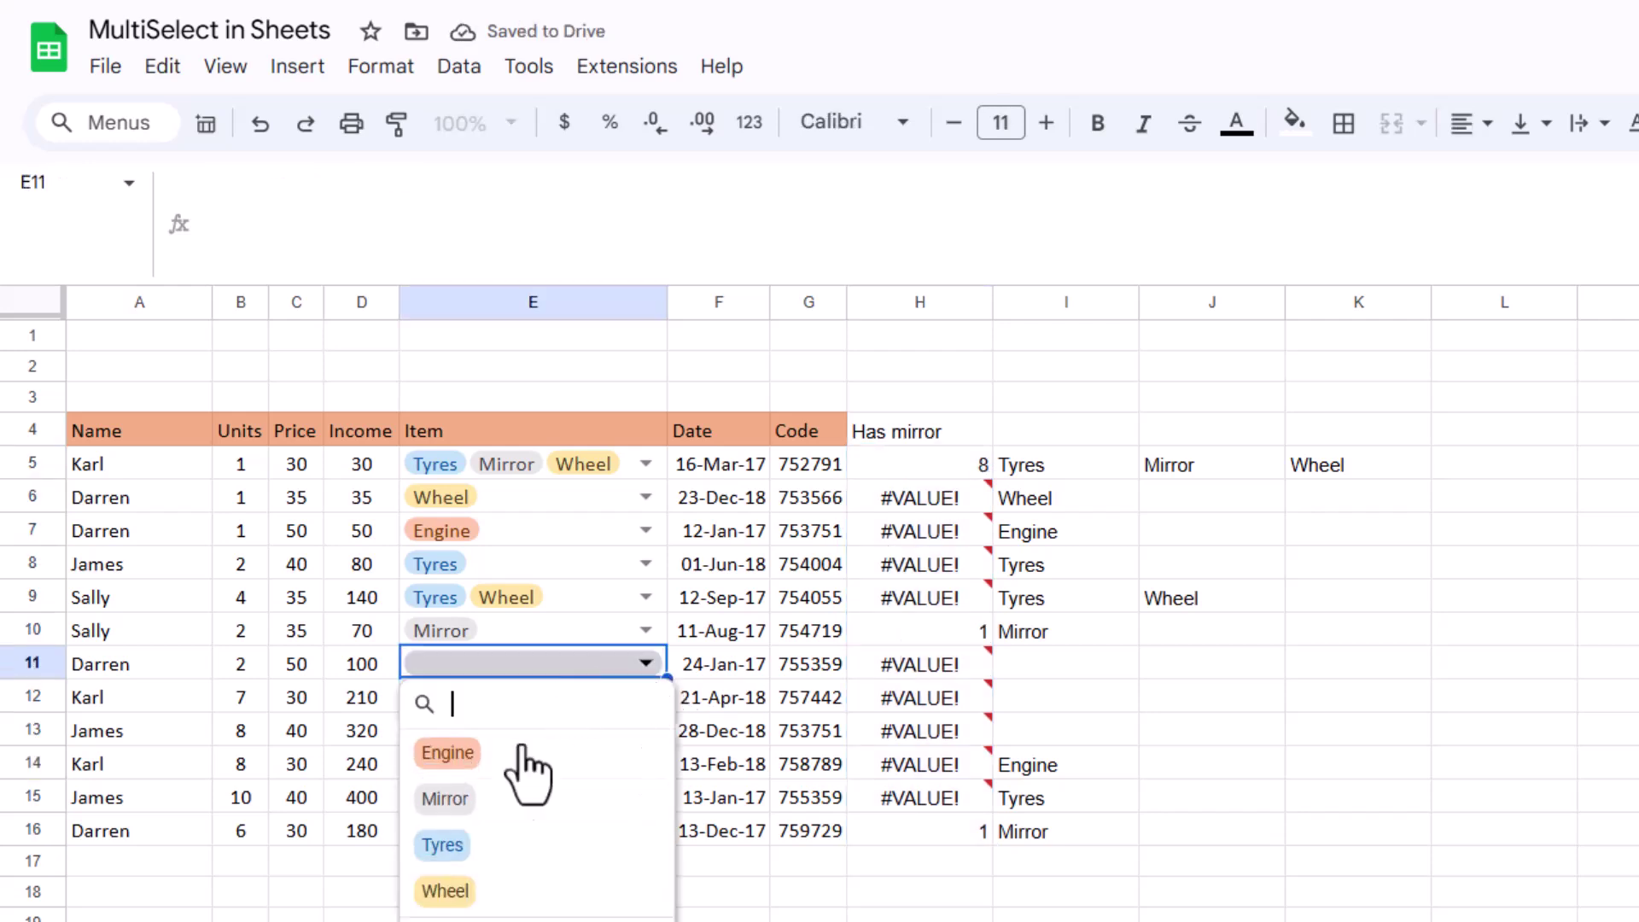
left_click(500, 799)
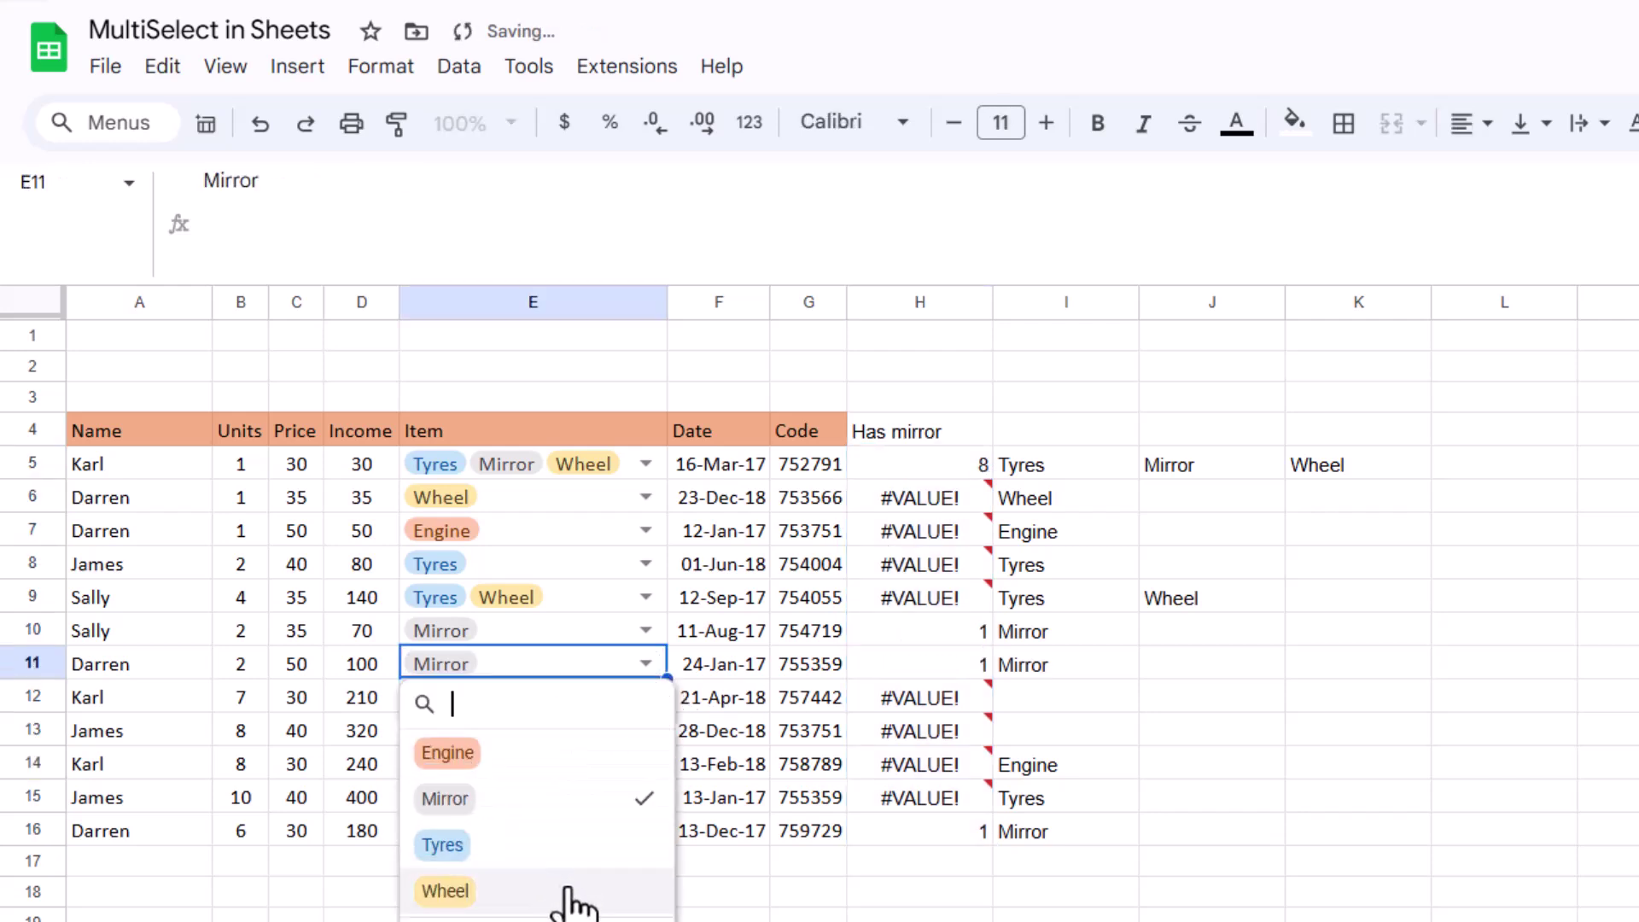
left_click(568, 890)
left_click(811, 871)
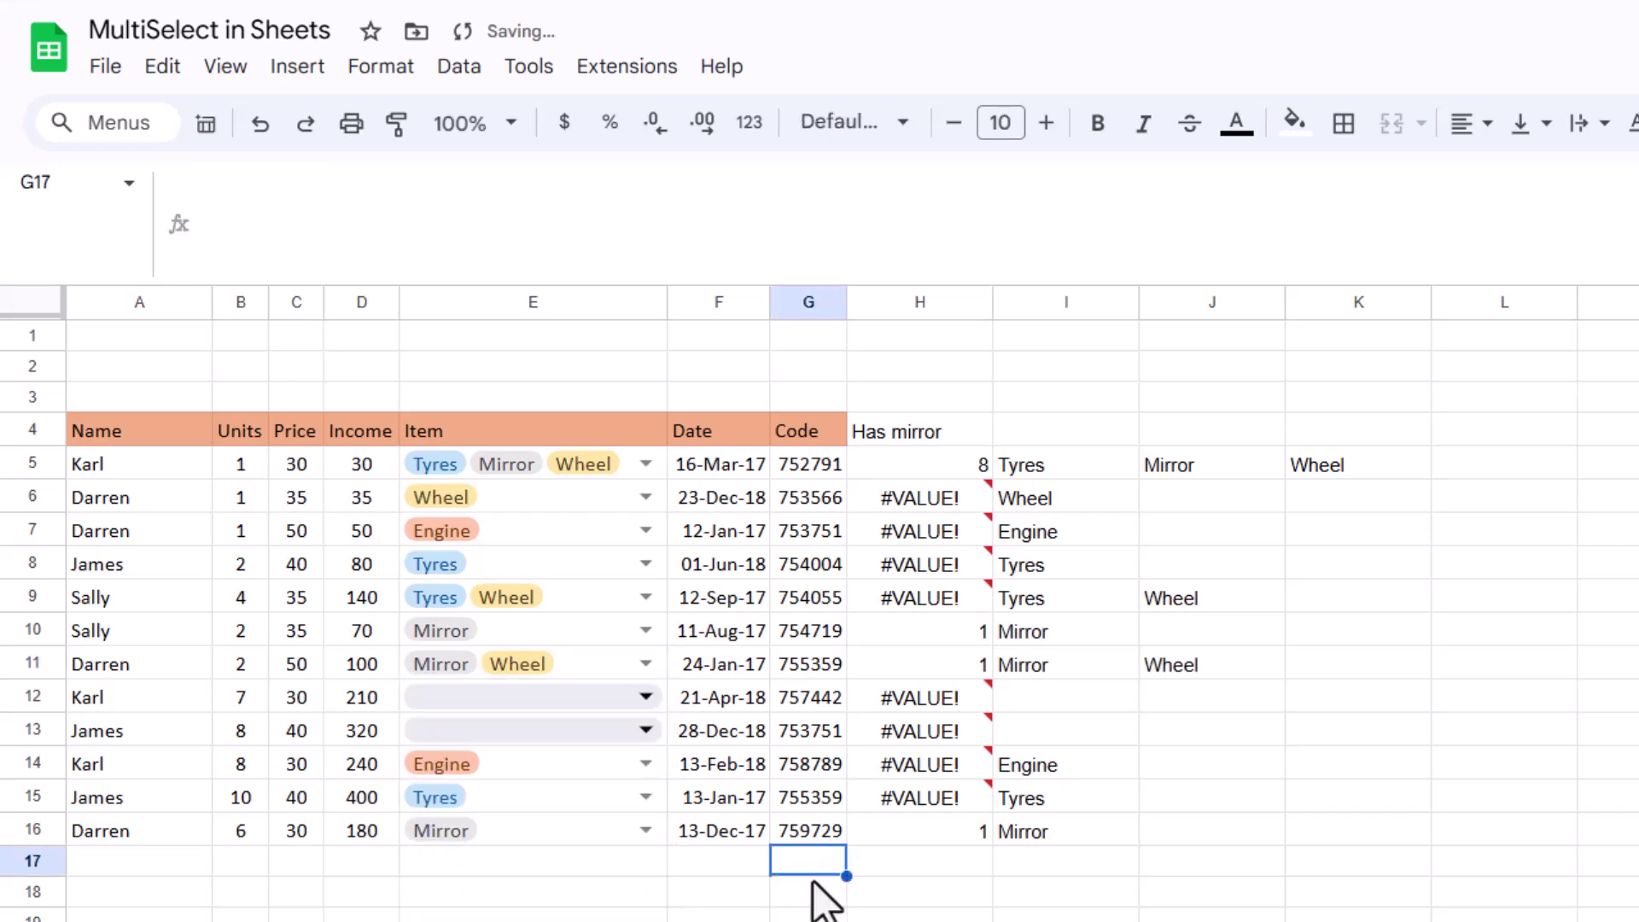
Set E12's items to Engine and Tyres, then check the SEARCH results in H11 and H5.
left_click(646, 696)
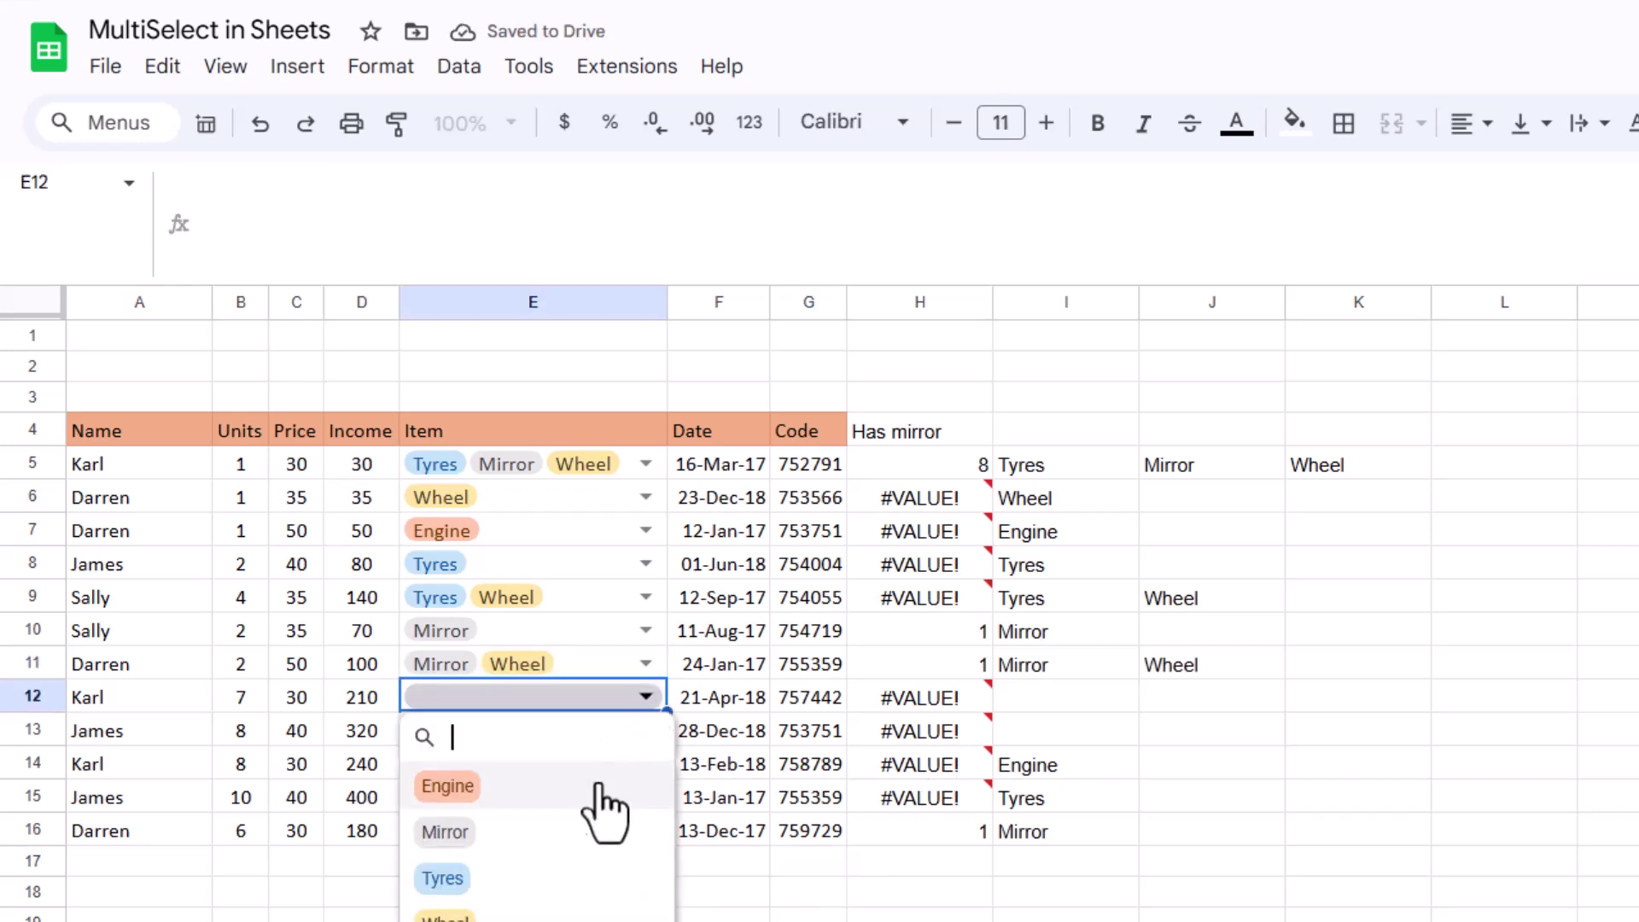
left_click(599, 785)
left_click(611, 878)
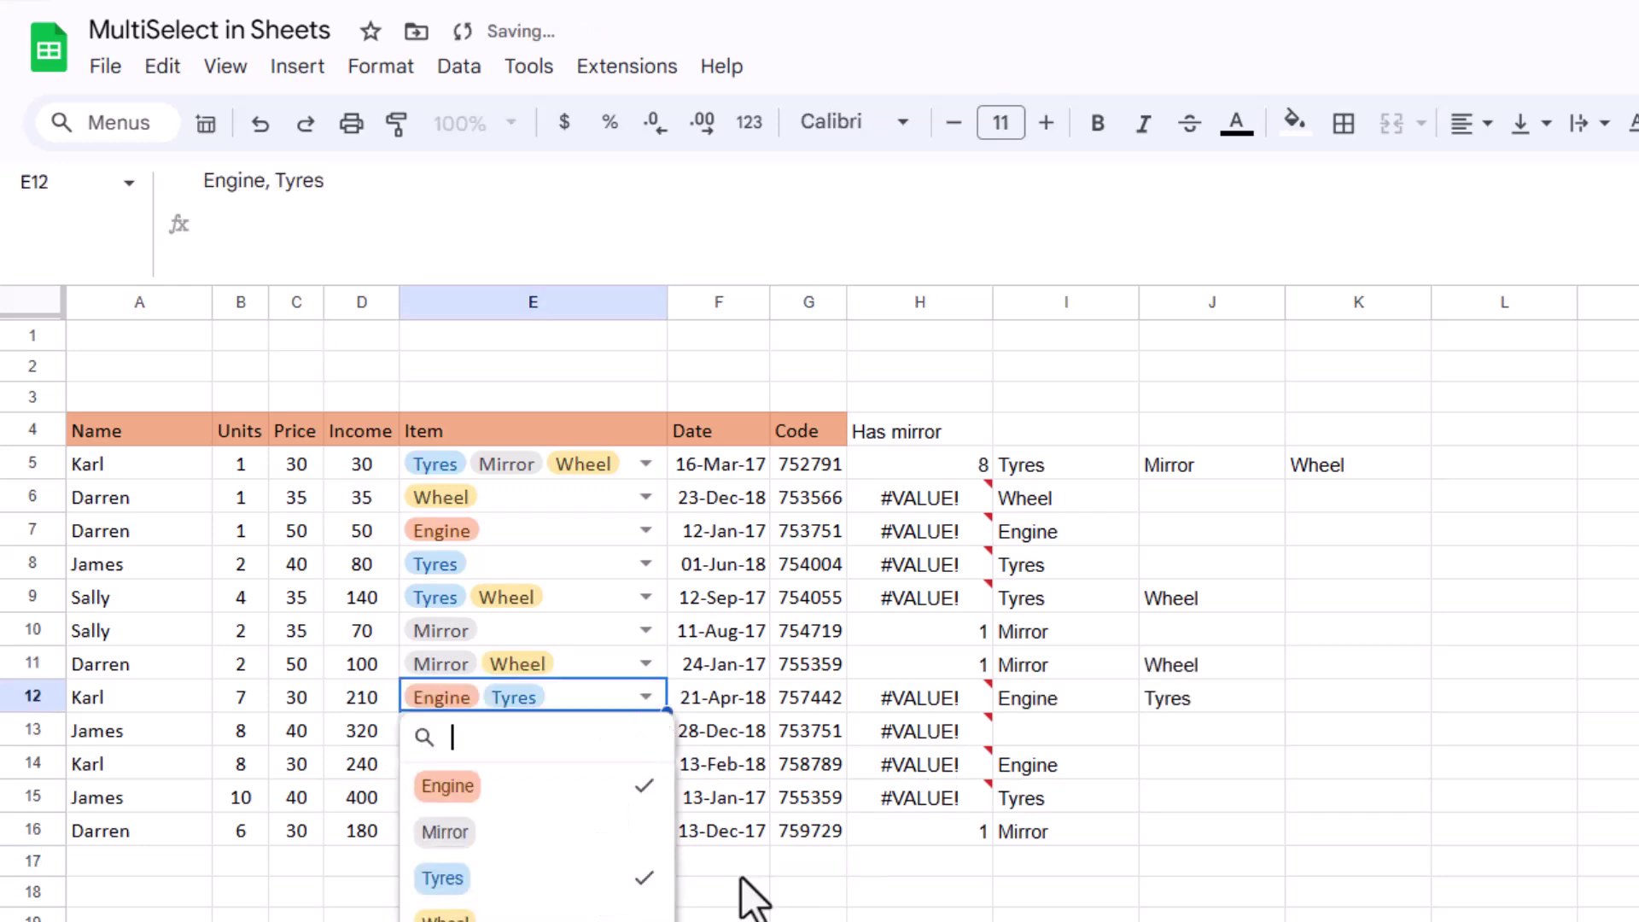
left_click(809, 895)
left_click(938, 665)
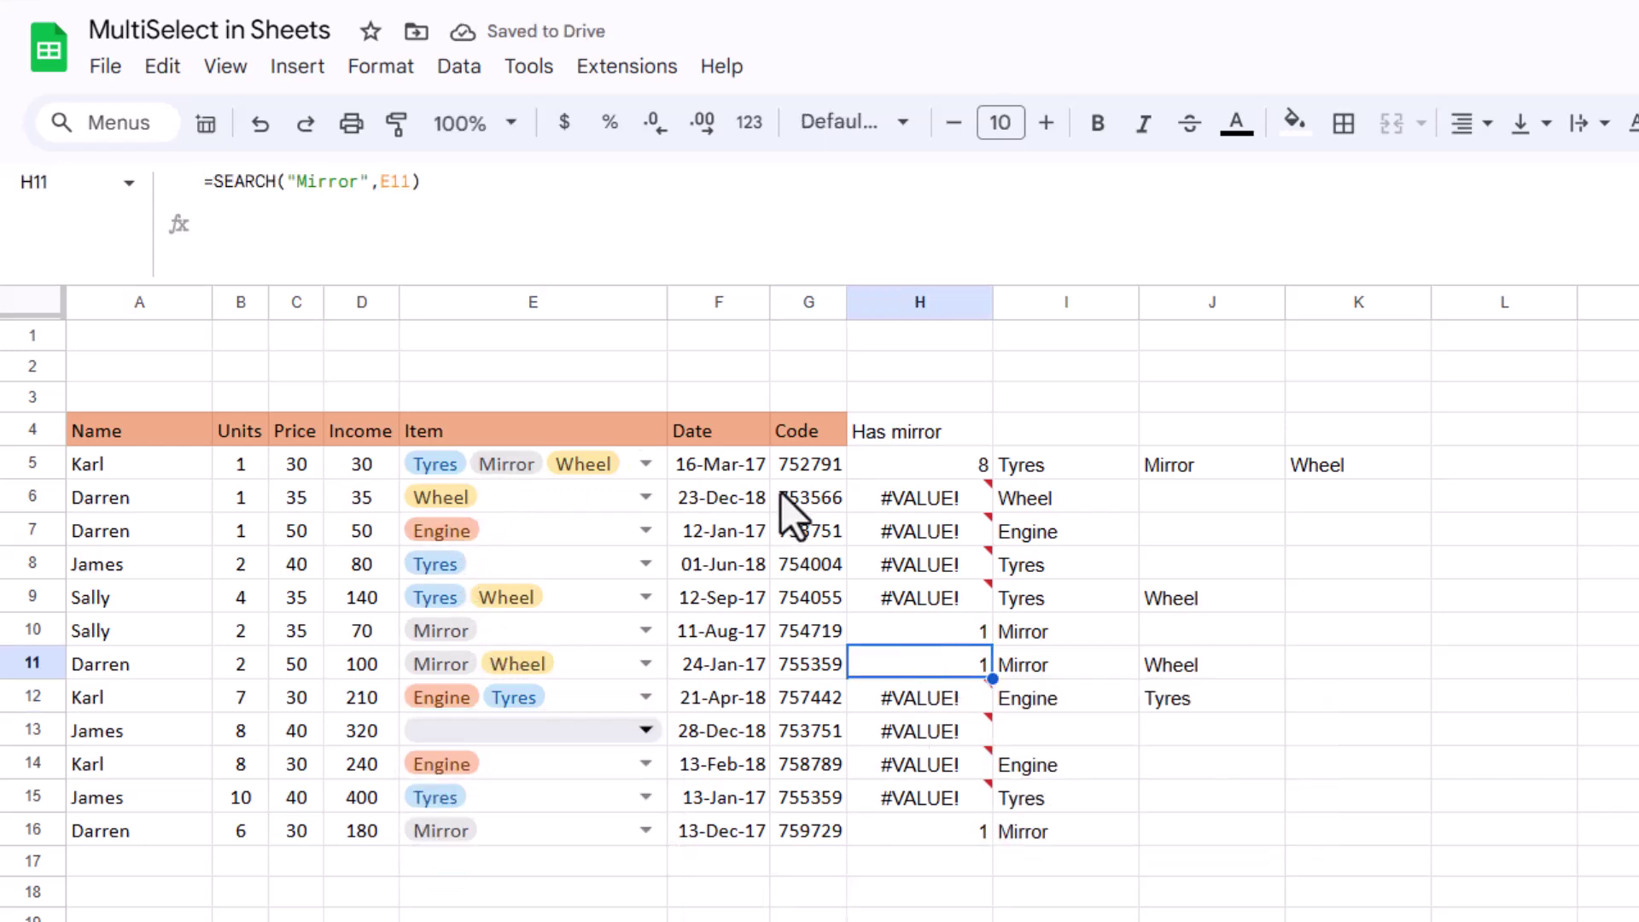
left_click(908, 475)
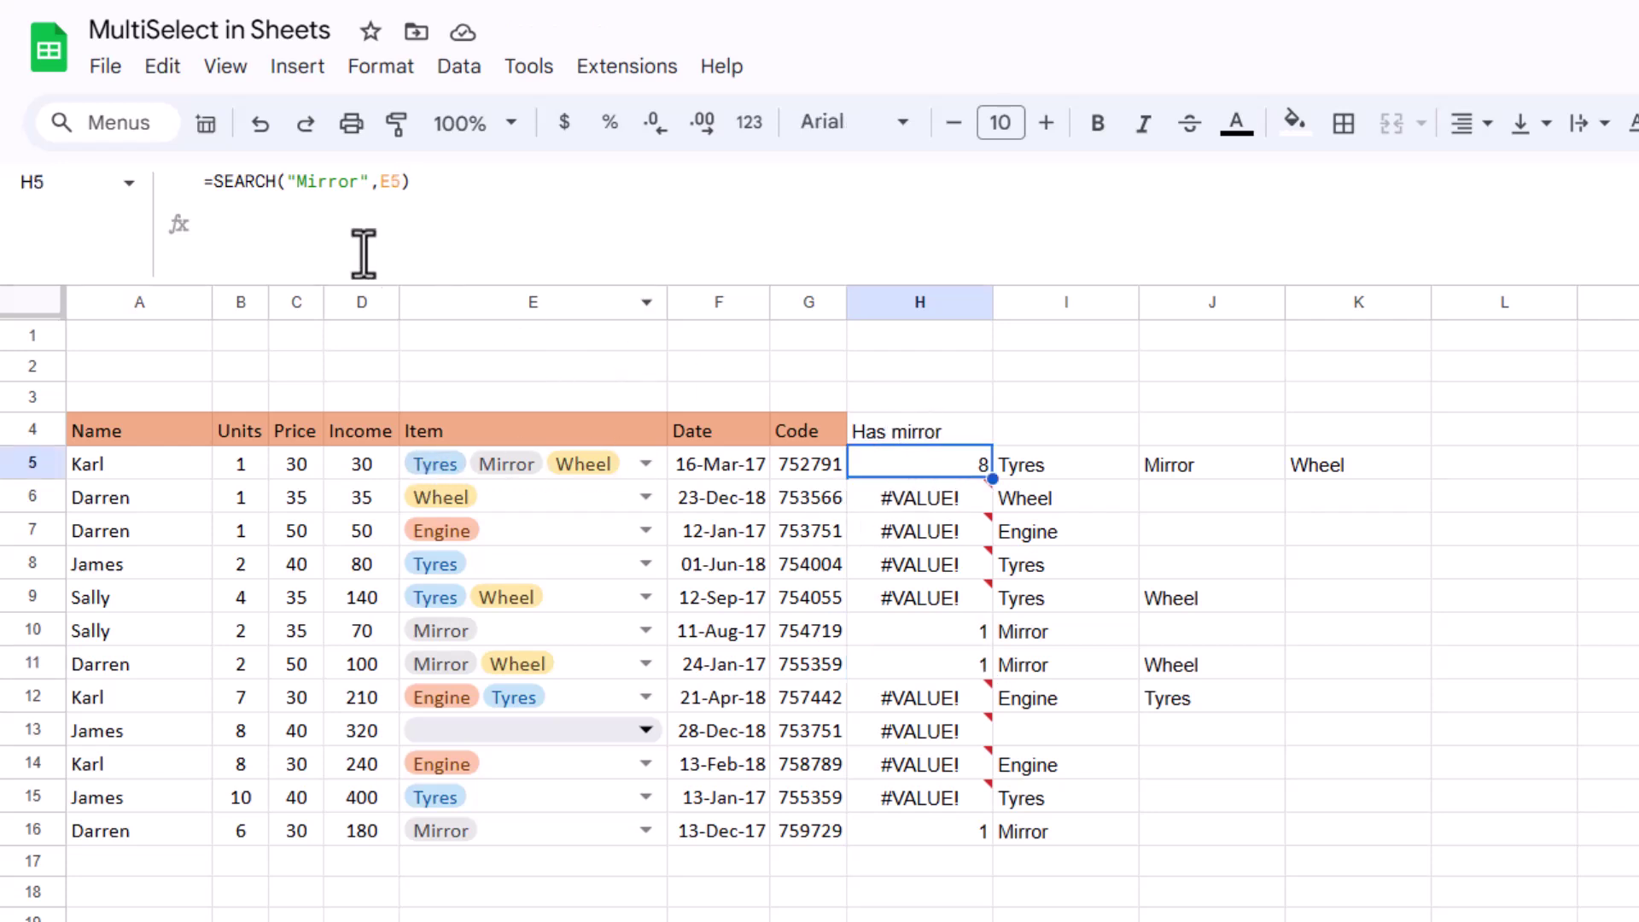
Wrap H5's formula as =ISERROR(SEARCH("Mirror",E5)) and fill it down to H16.
left_click(209, 181)
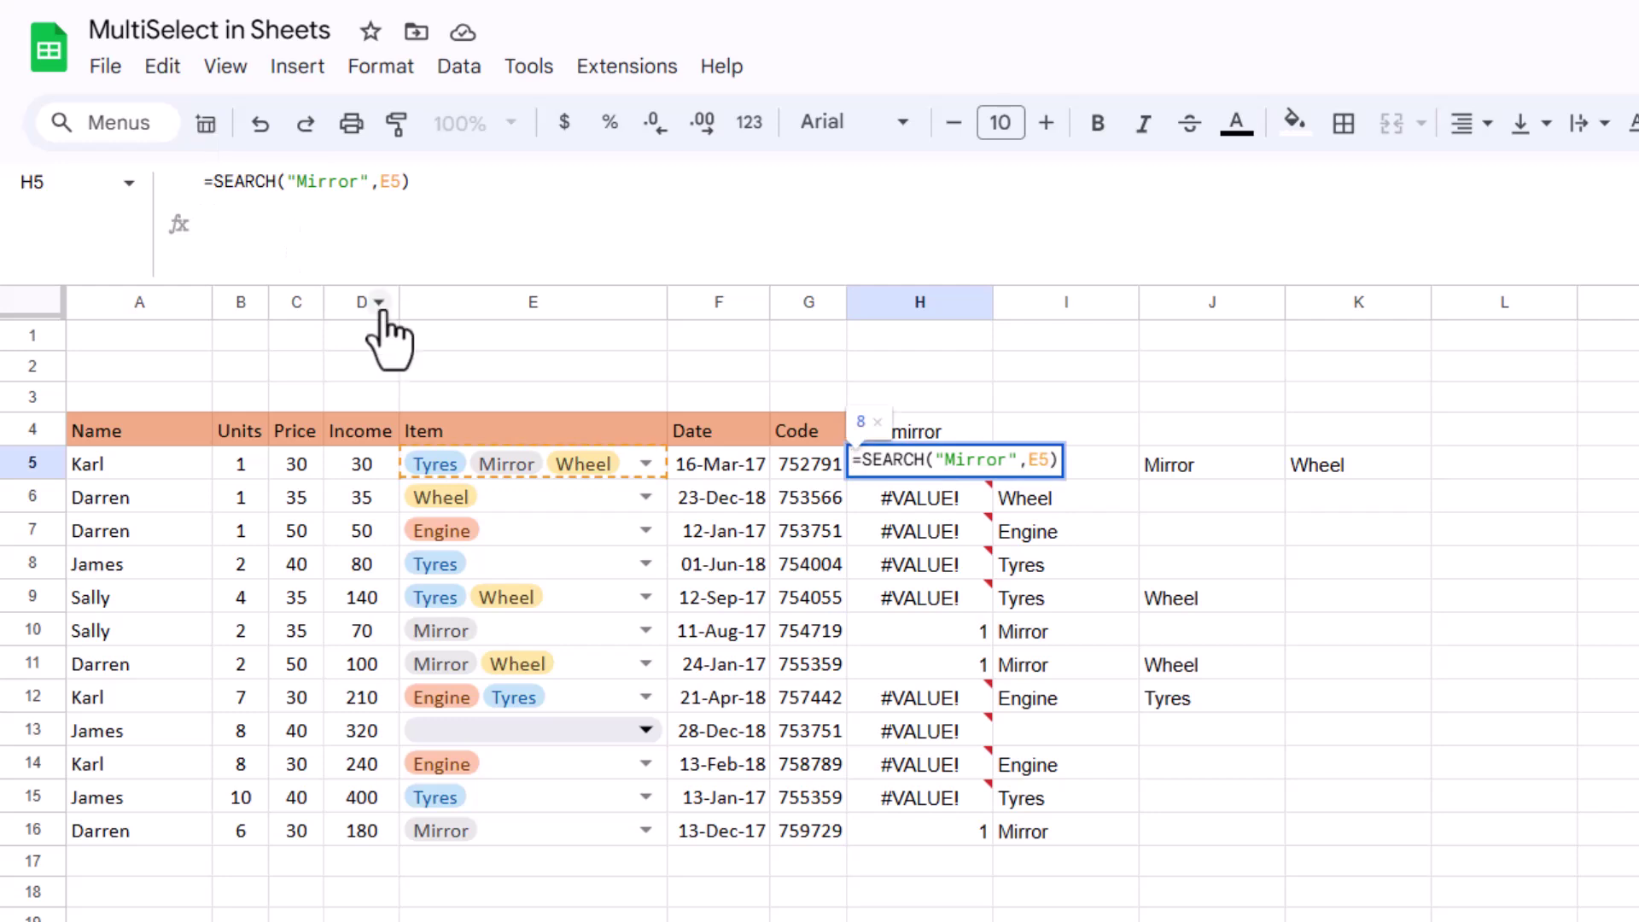
key("Right")
type("ISERROR(")
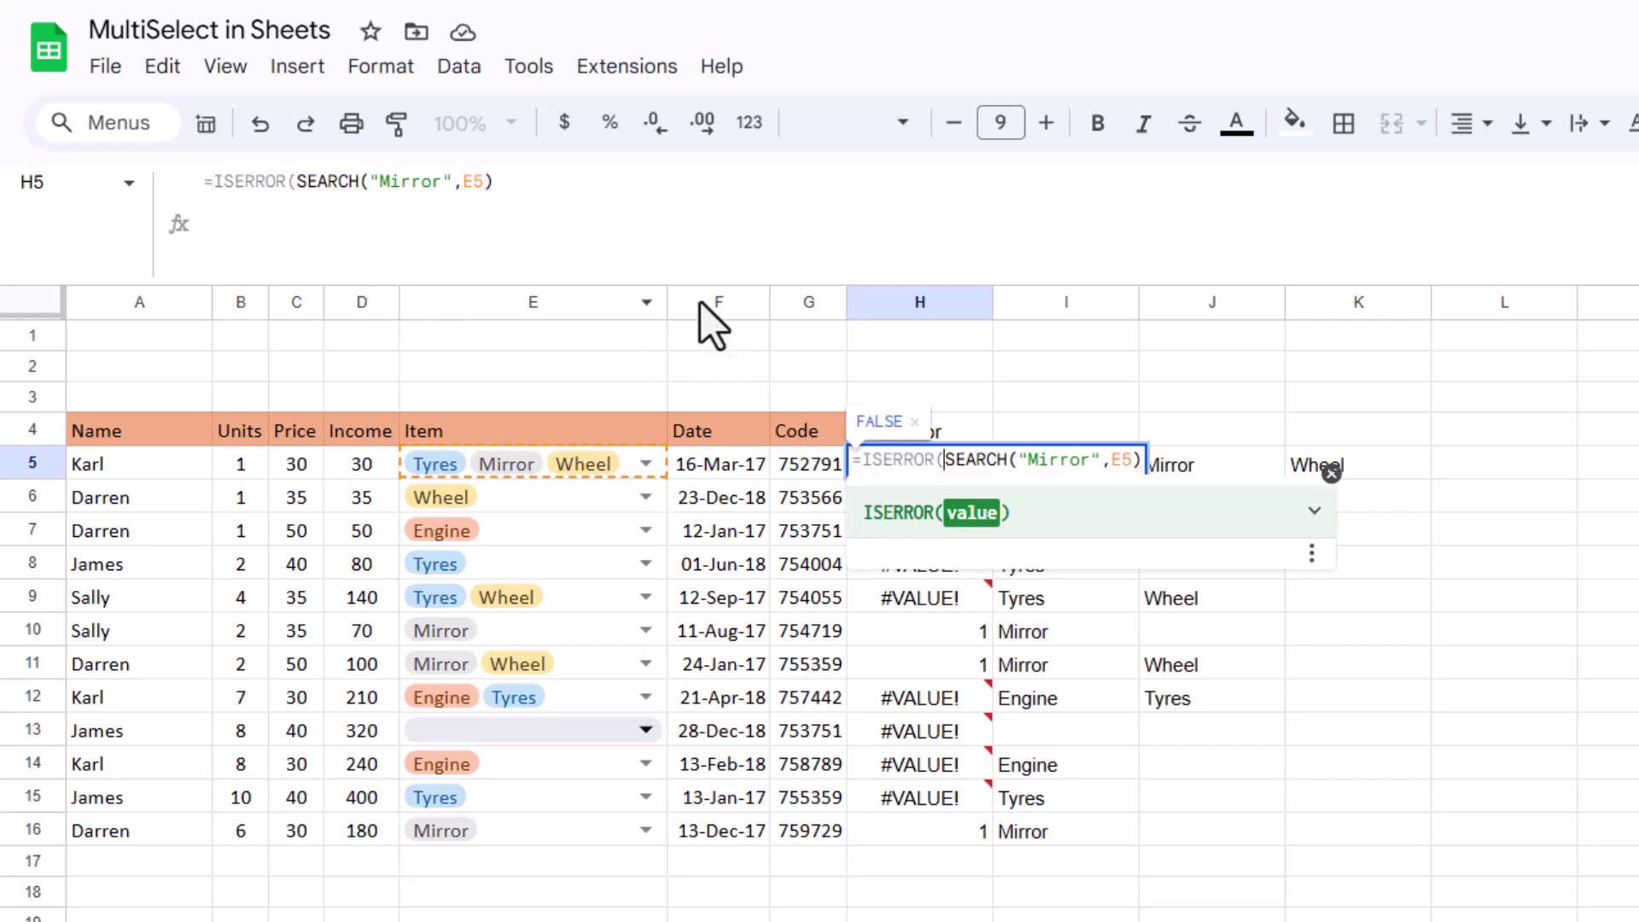
left_click(573, 194)
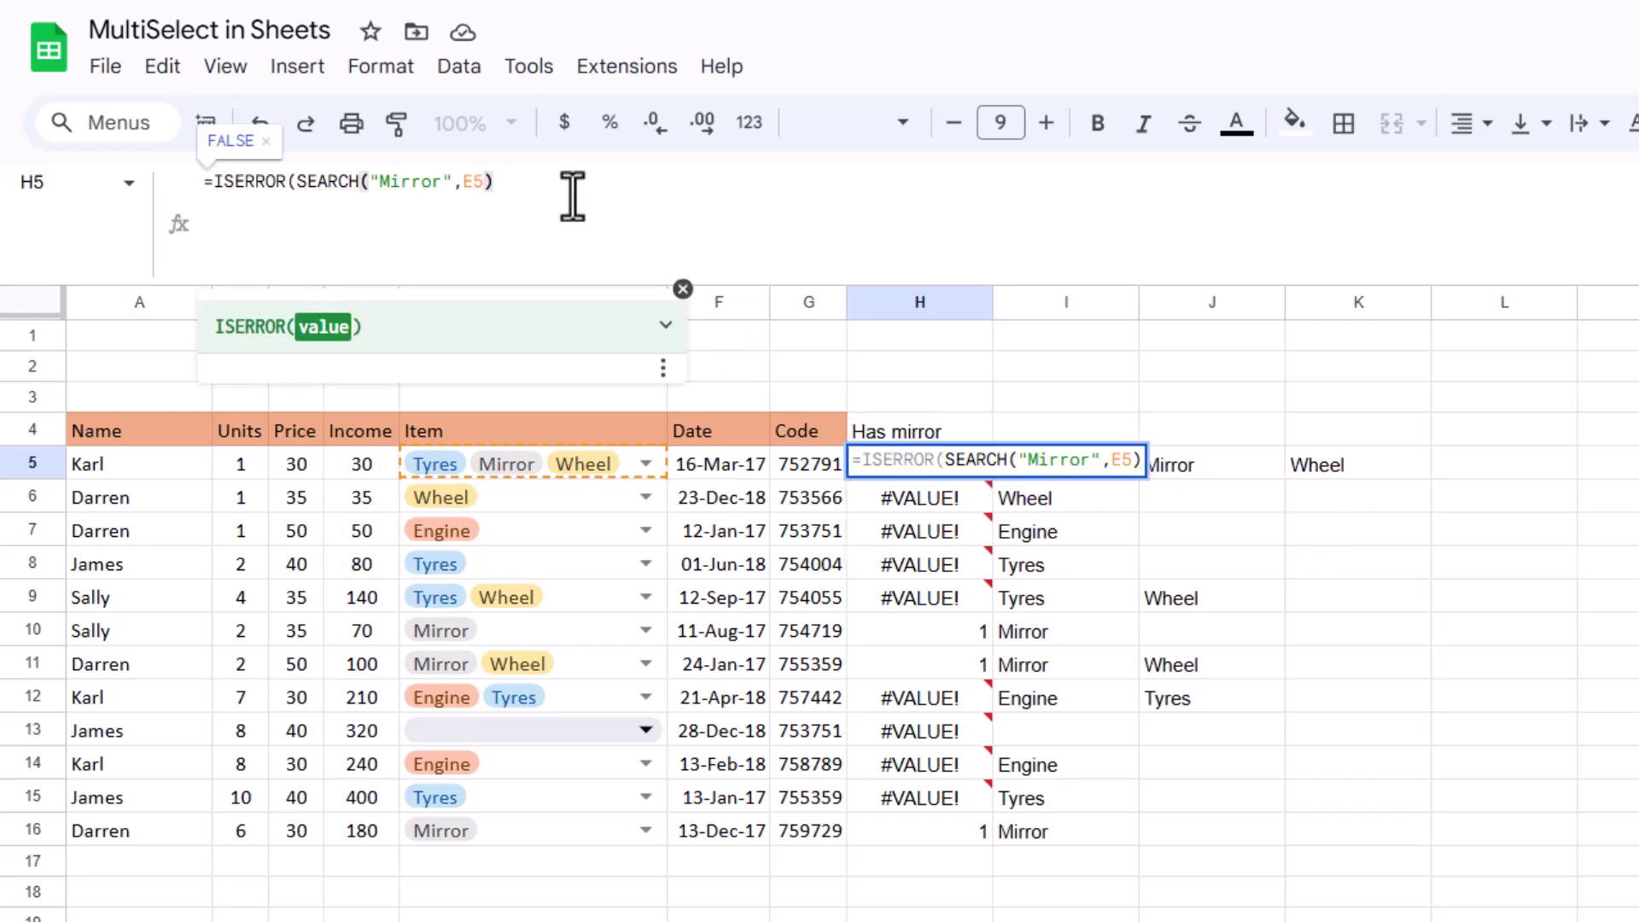
type(")")
key("Return")
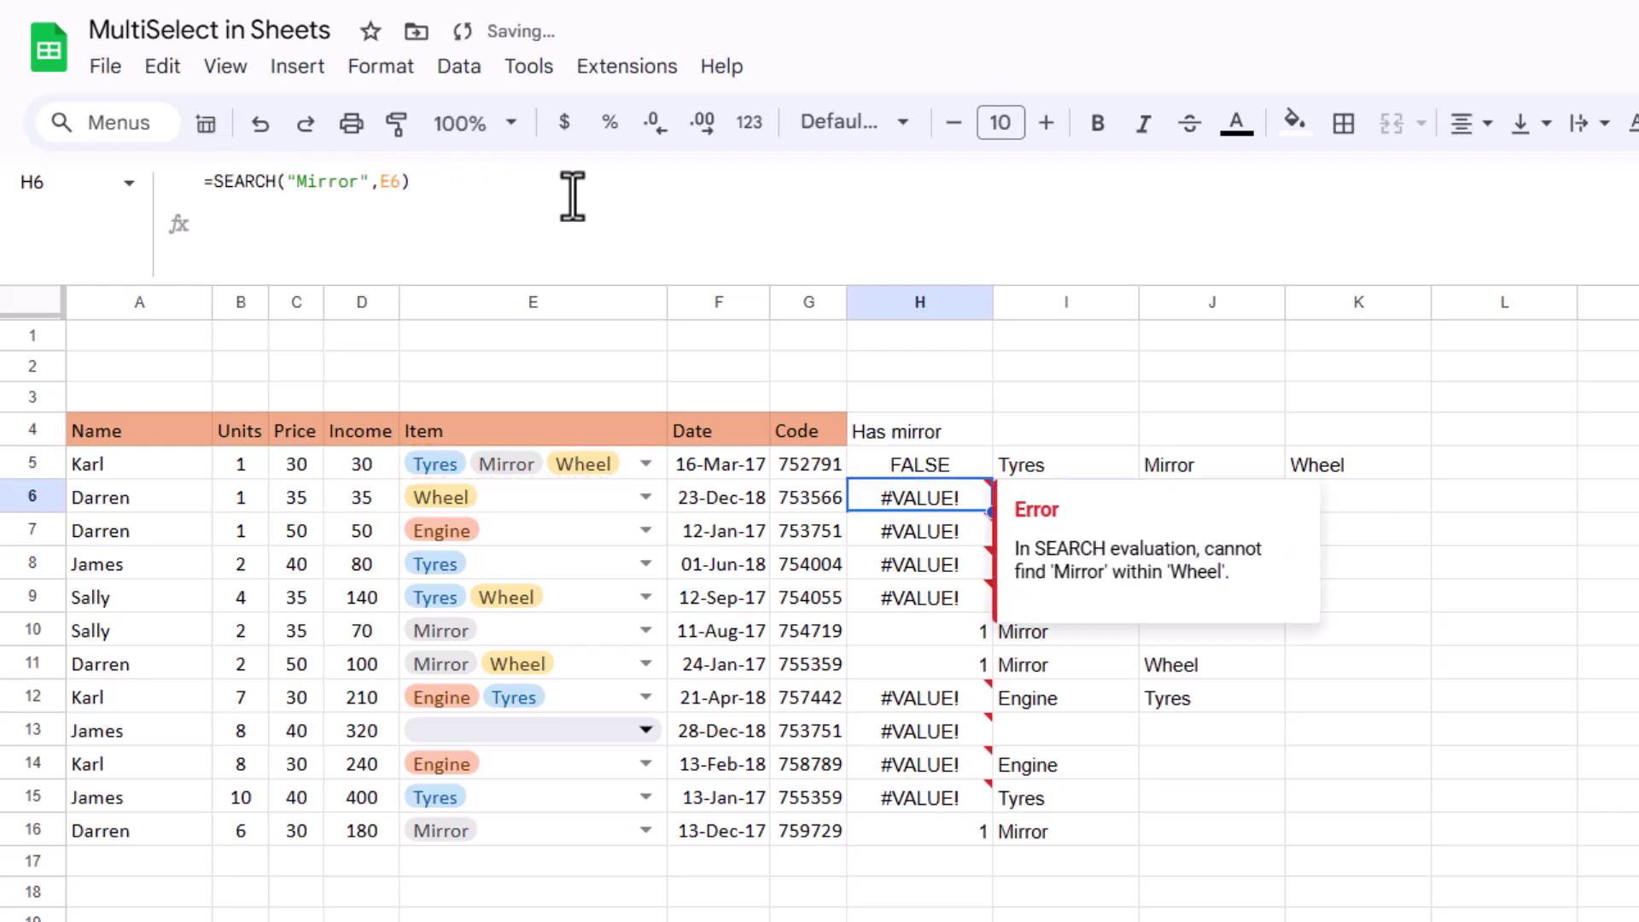
key("Up")
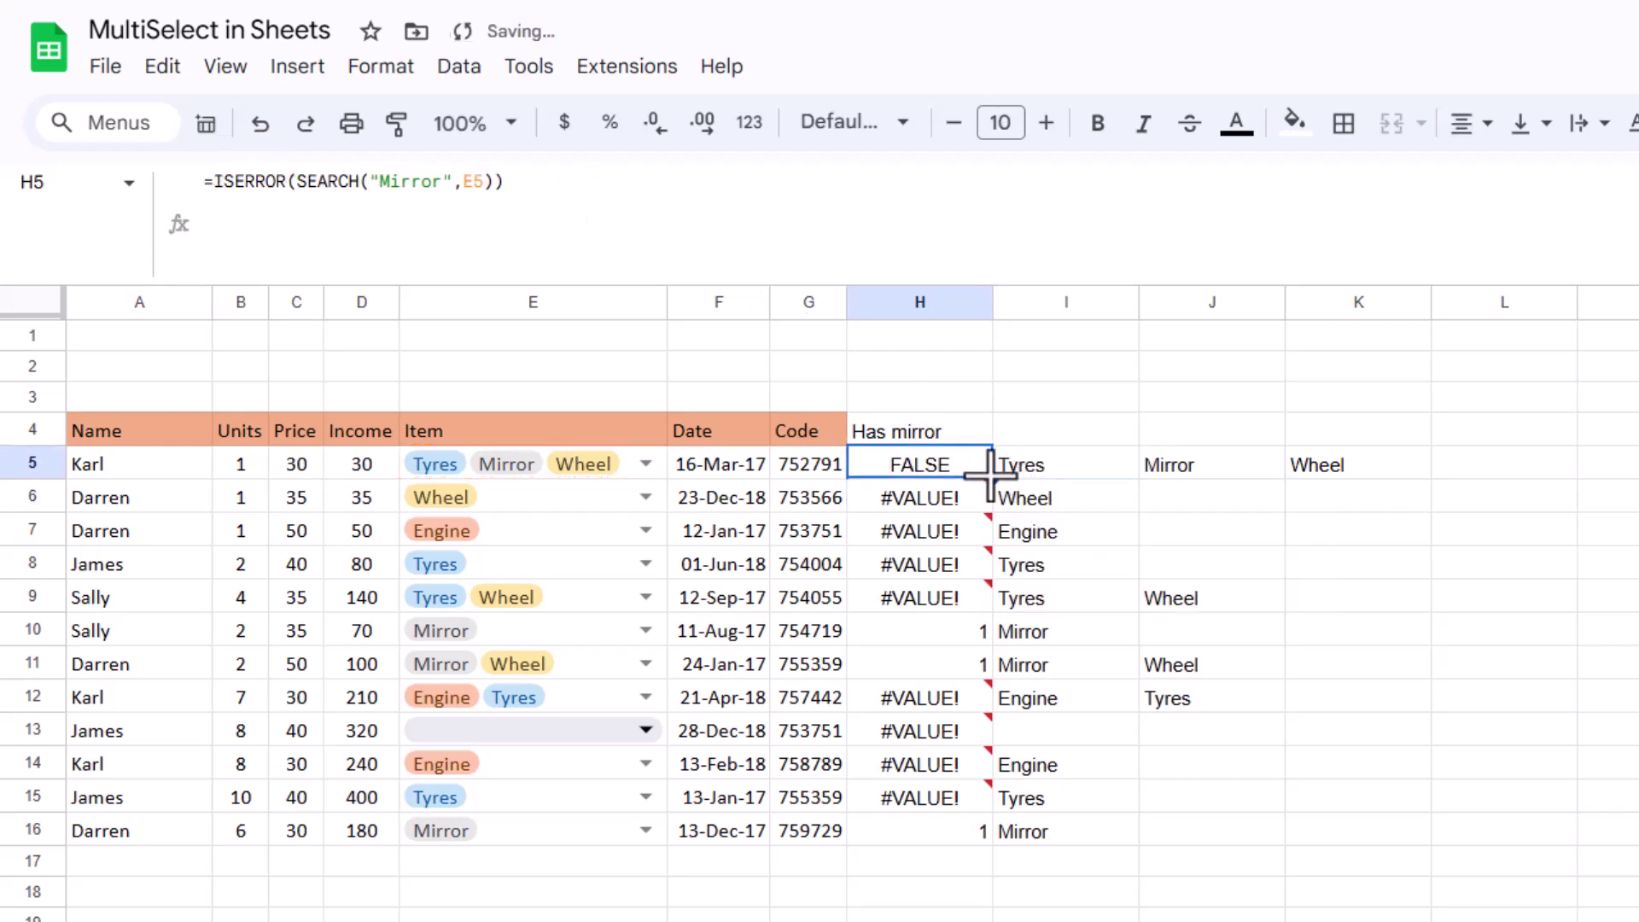
left_click_drag(988, 495, 945, 833)
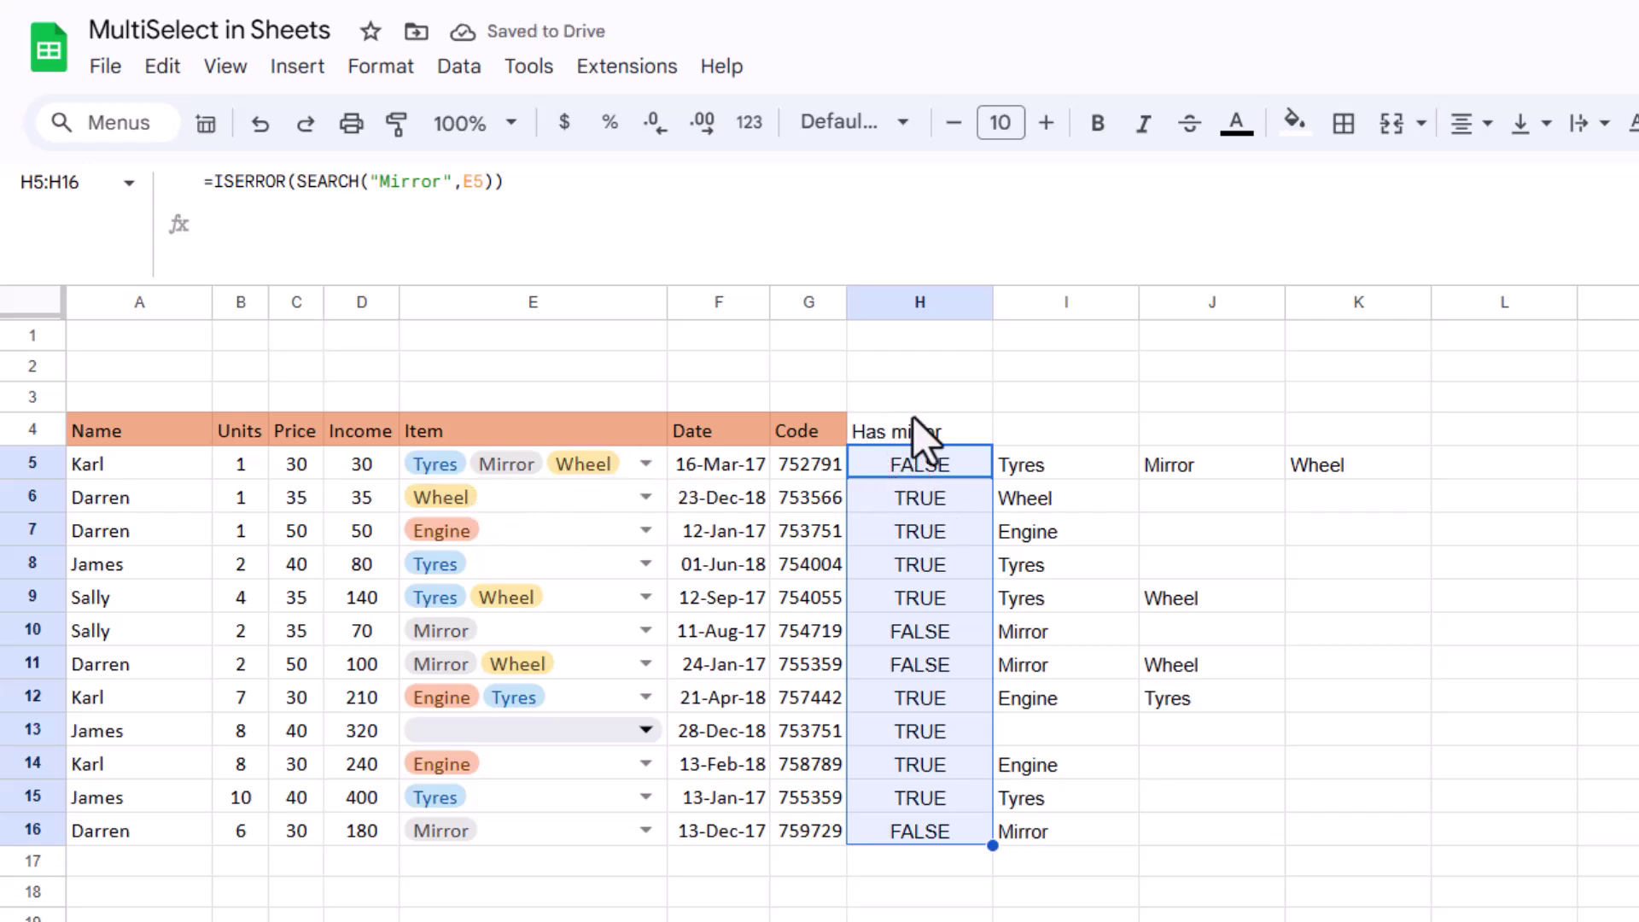
Wrap H5's formula in NOT so it returns TRUE for Mirror rows.
left_click(904, 464)
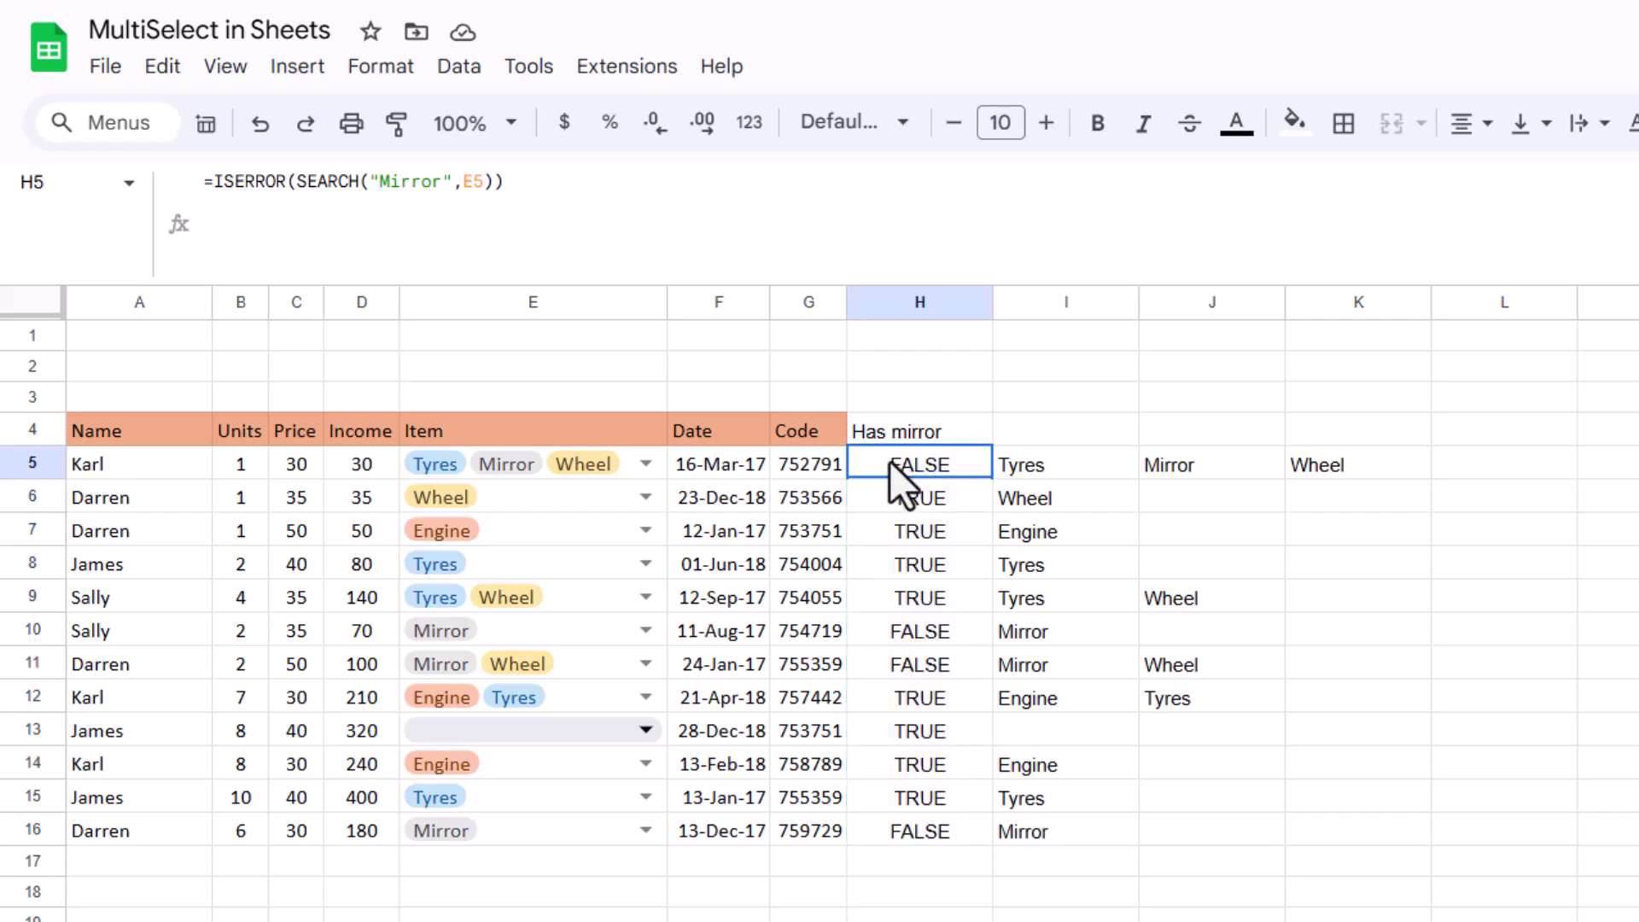
double_click(890, 463)
left_click(865, 461)
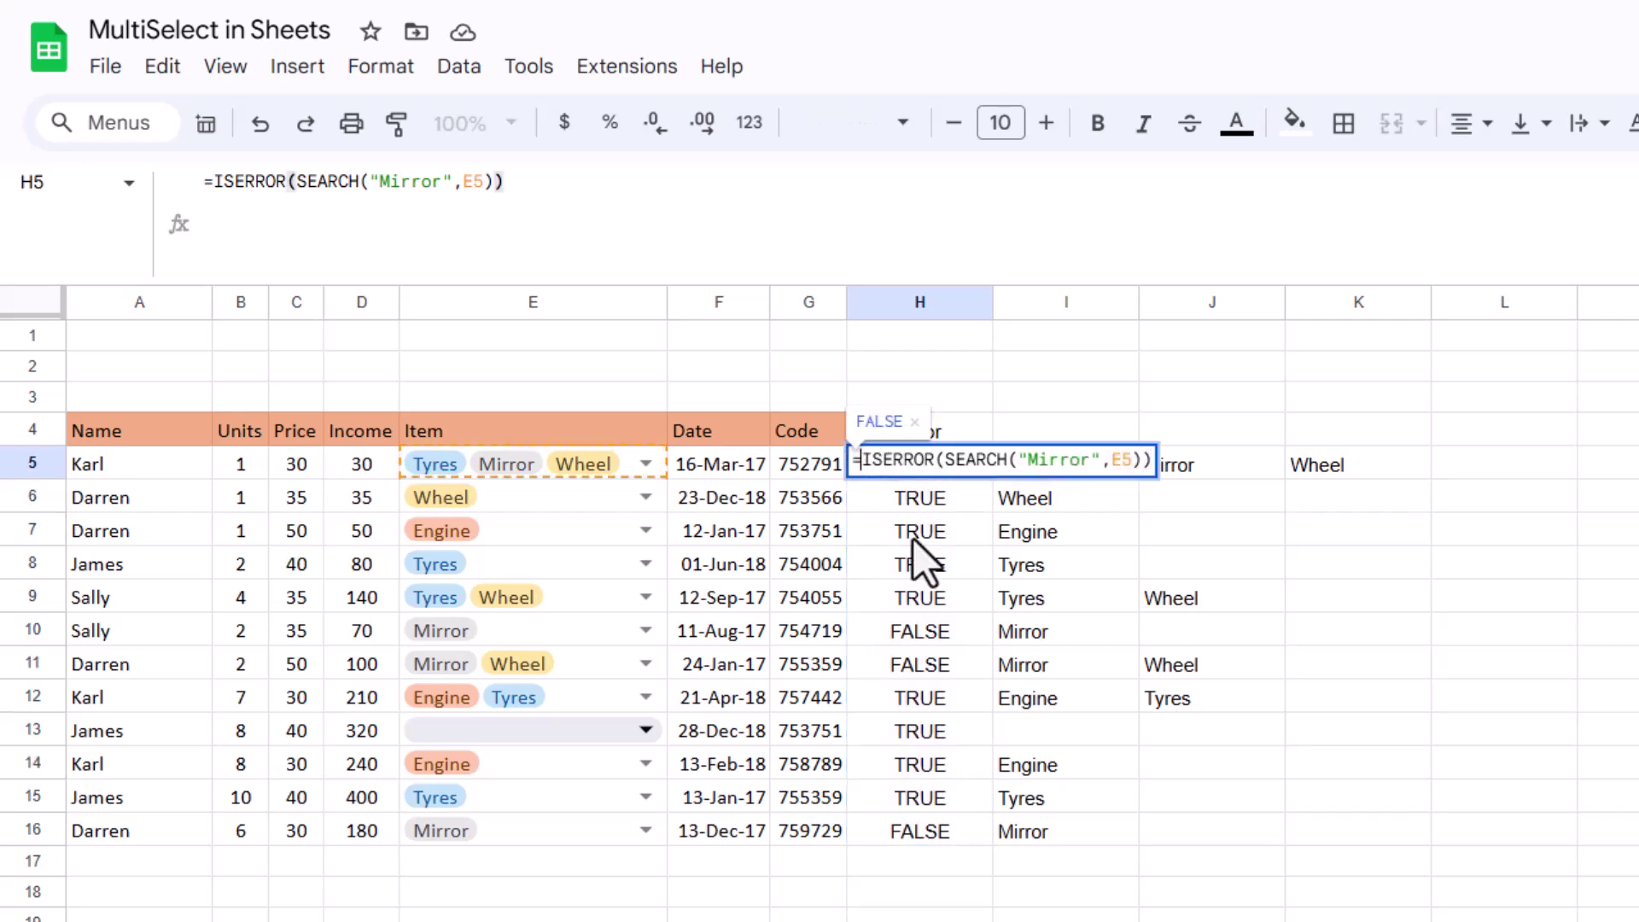
type("NOT(")
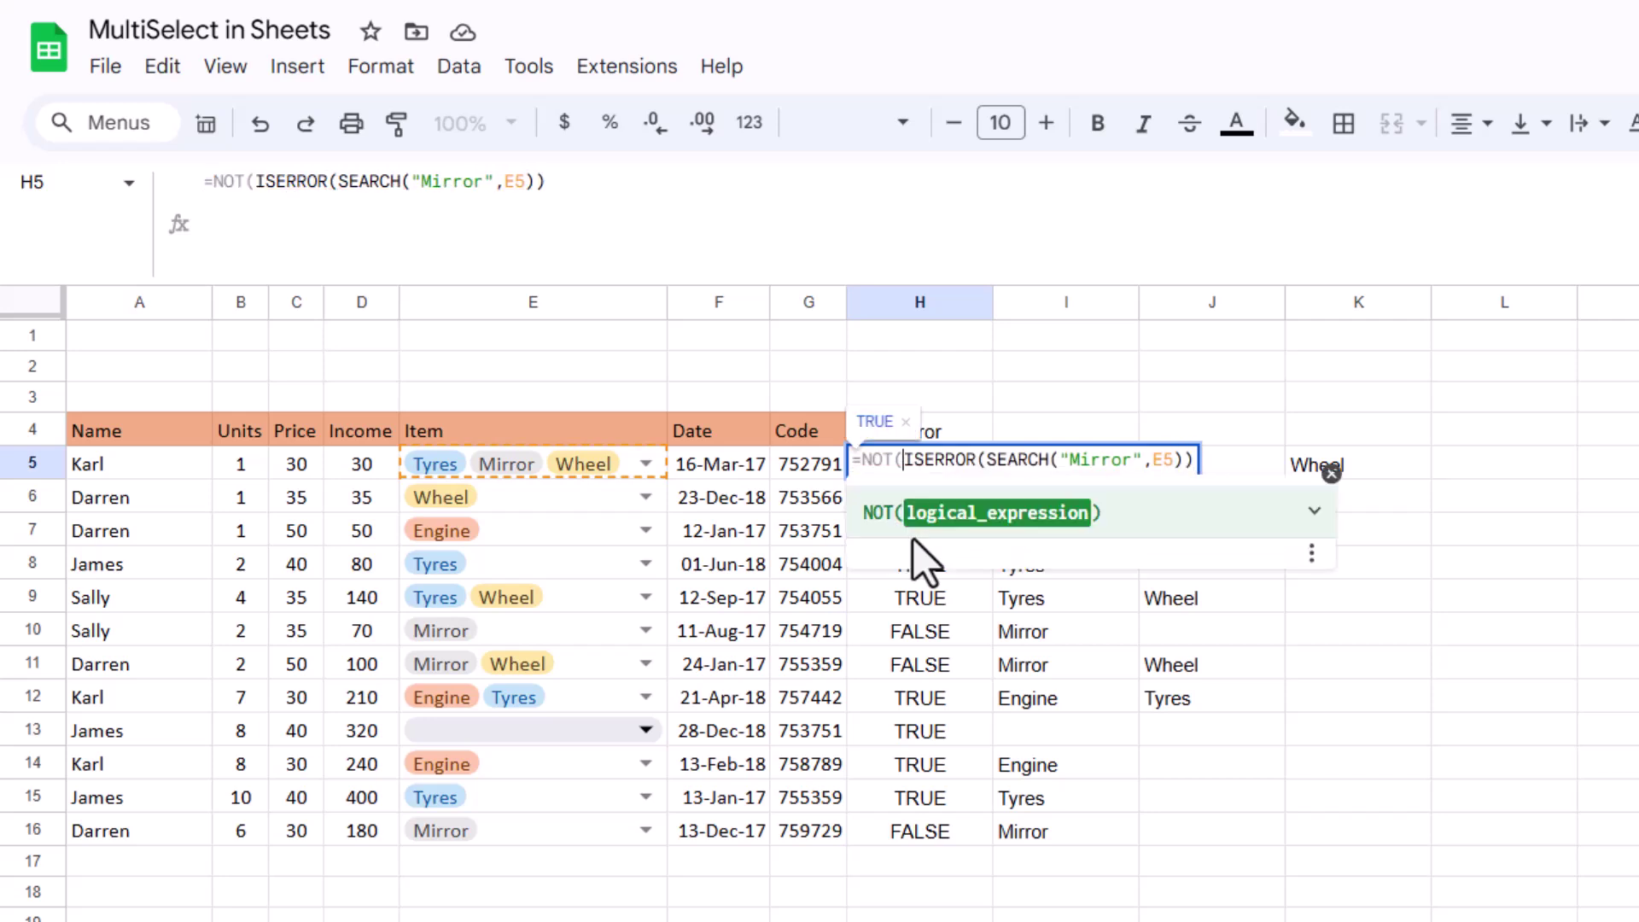
left_click(1196, 461)
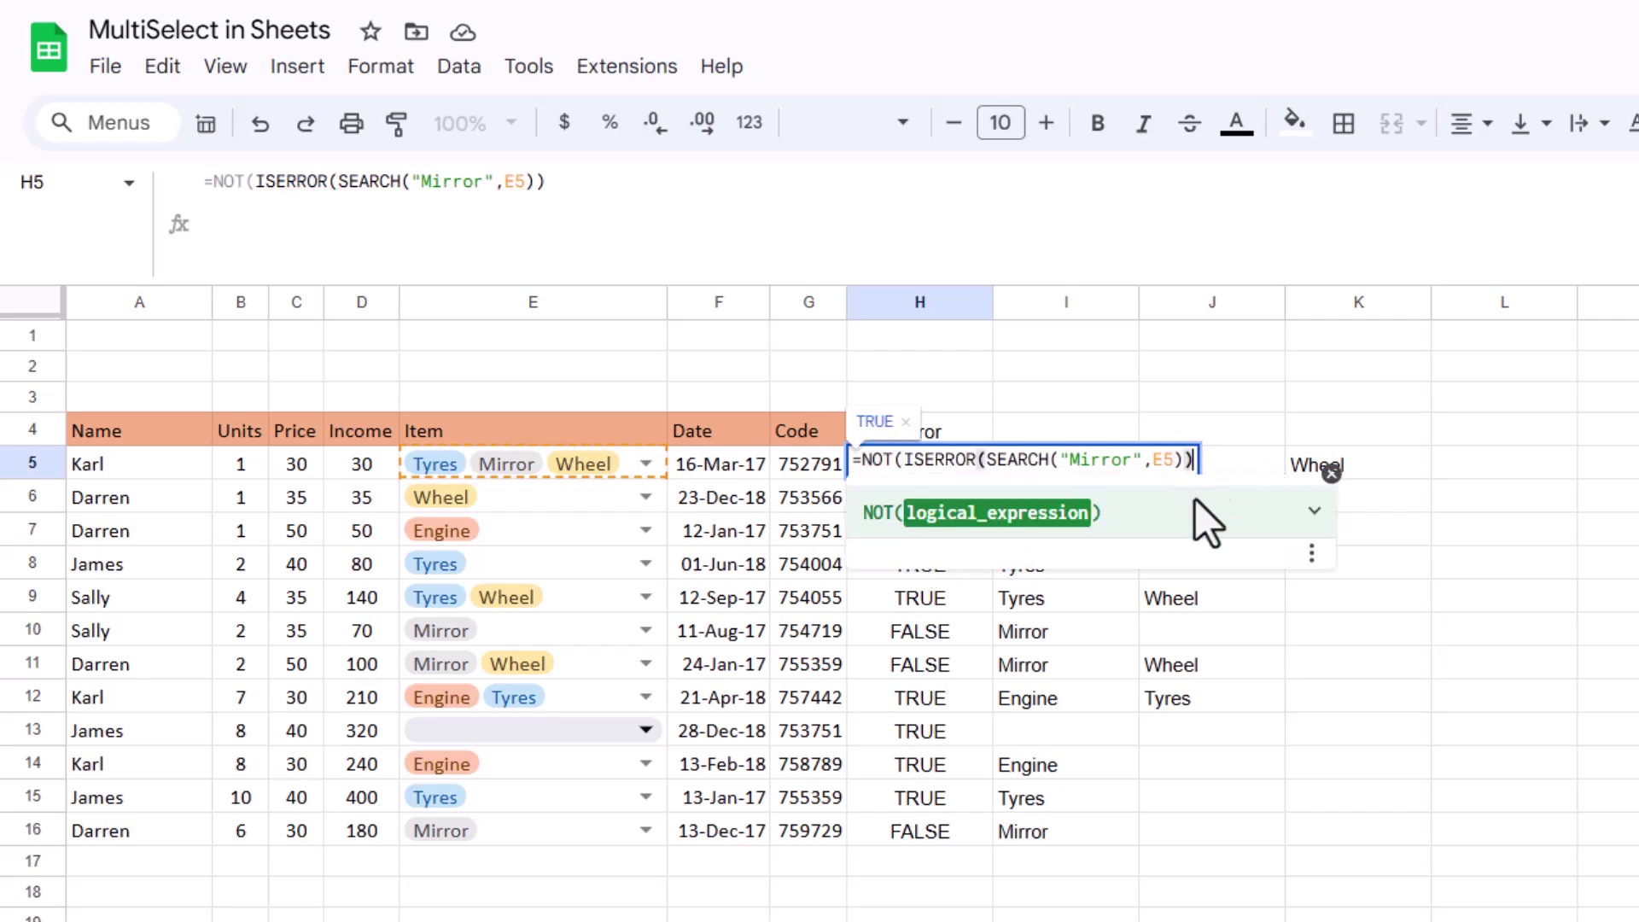
type(")")
key("Return")
key("Up")
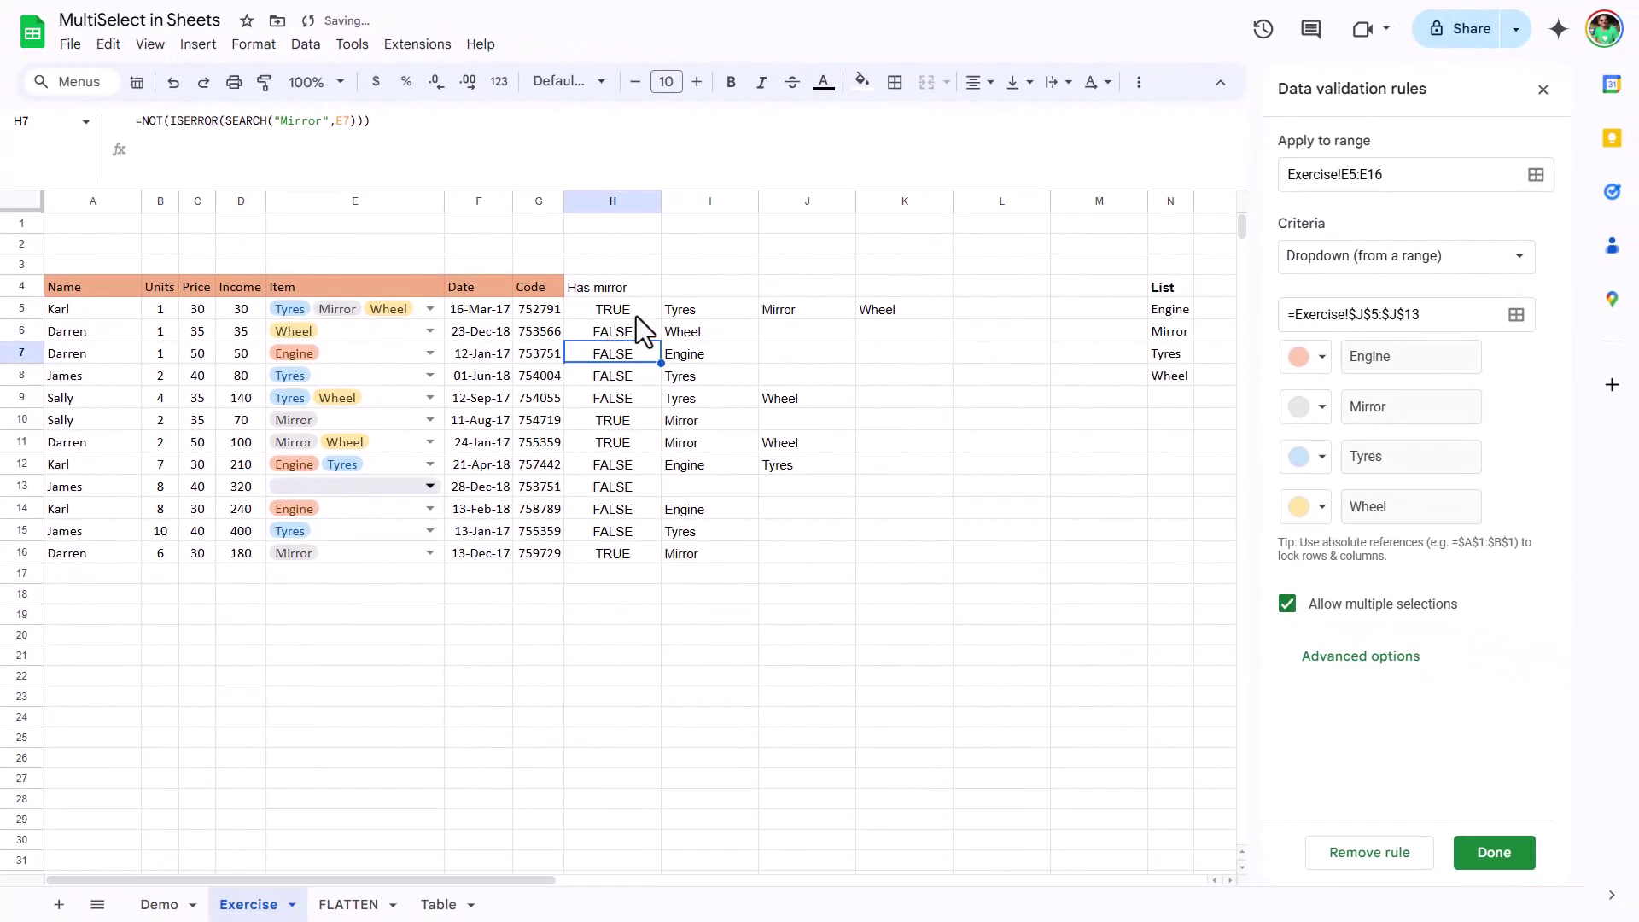
Create a filter on the H4 Has mirror column and uncheck TRUE to show only FALSE rows.
left_click(627, 287)
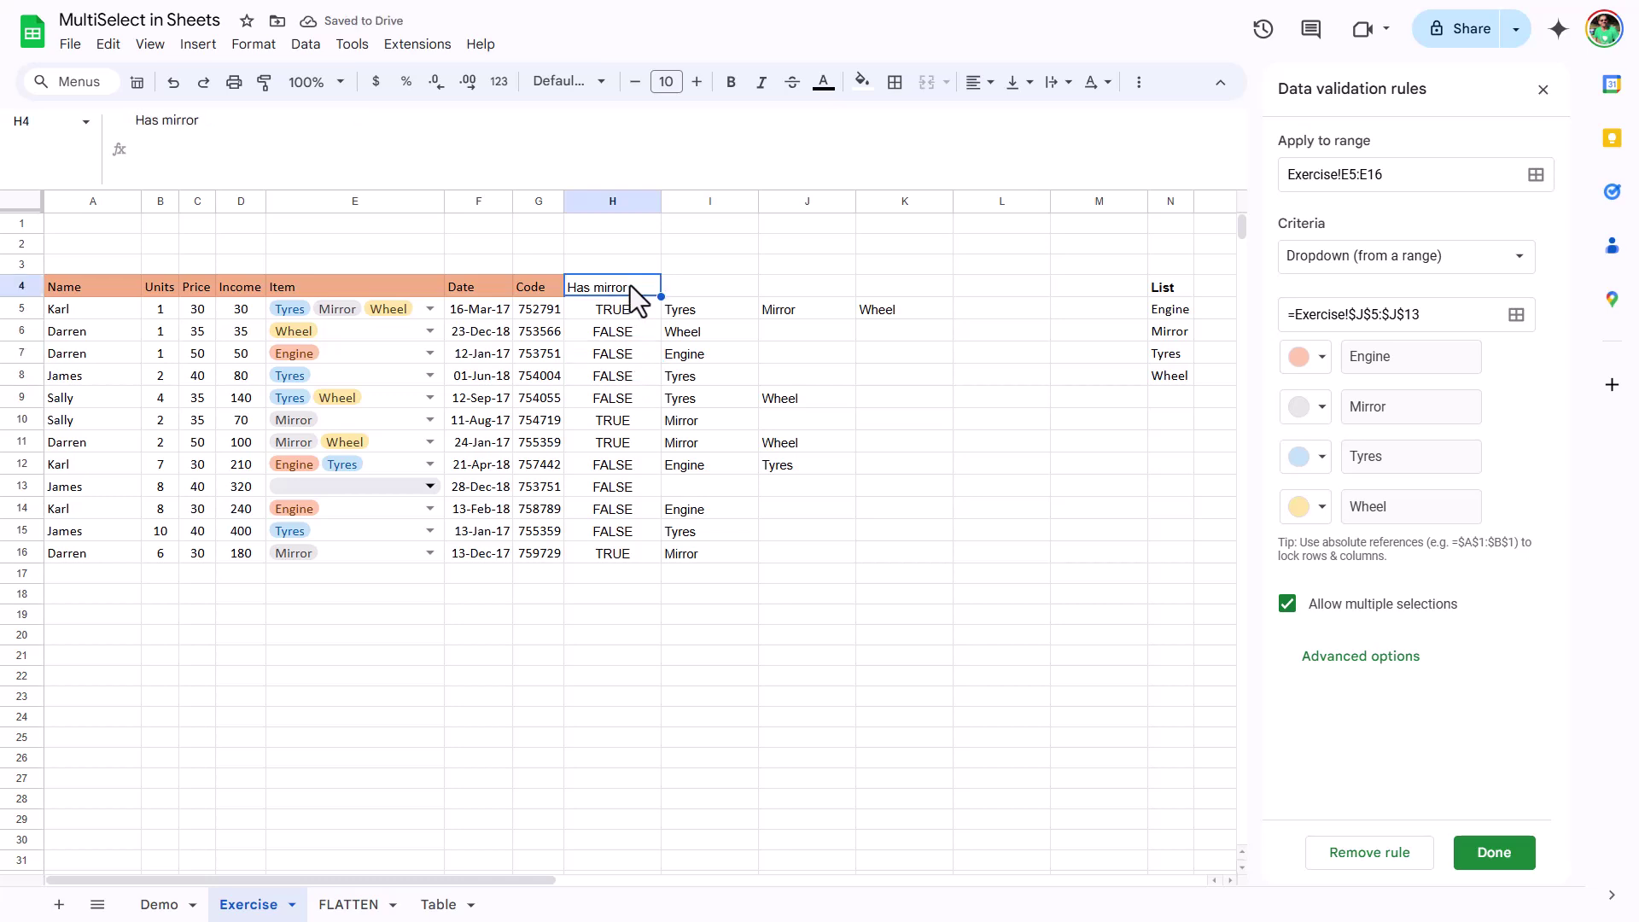
left_click(1139, 85)
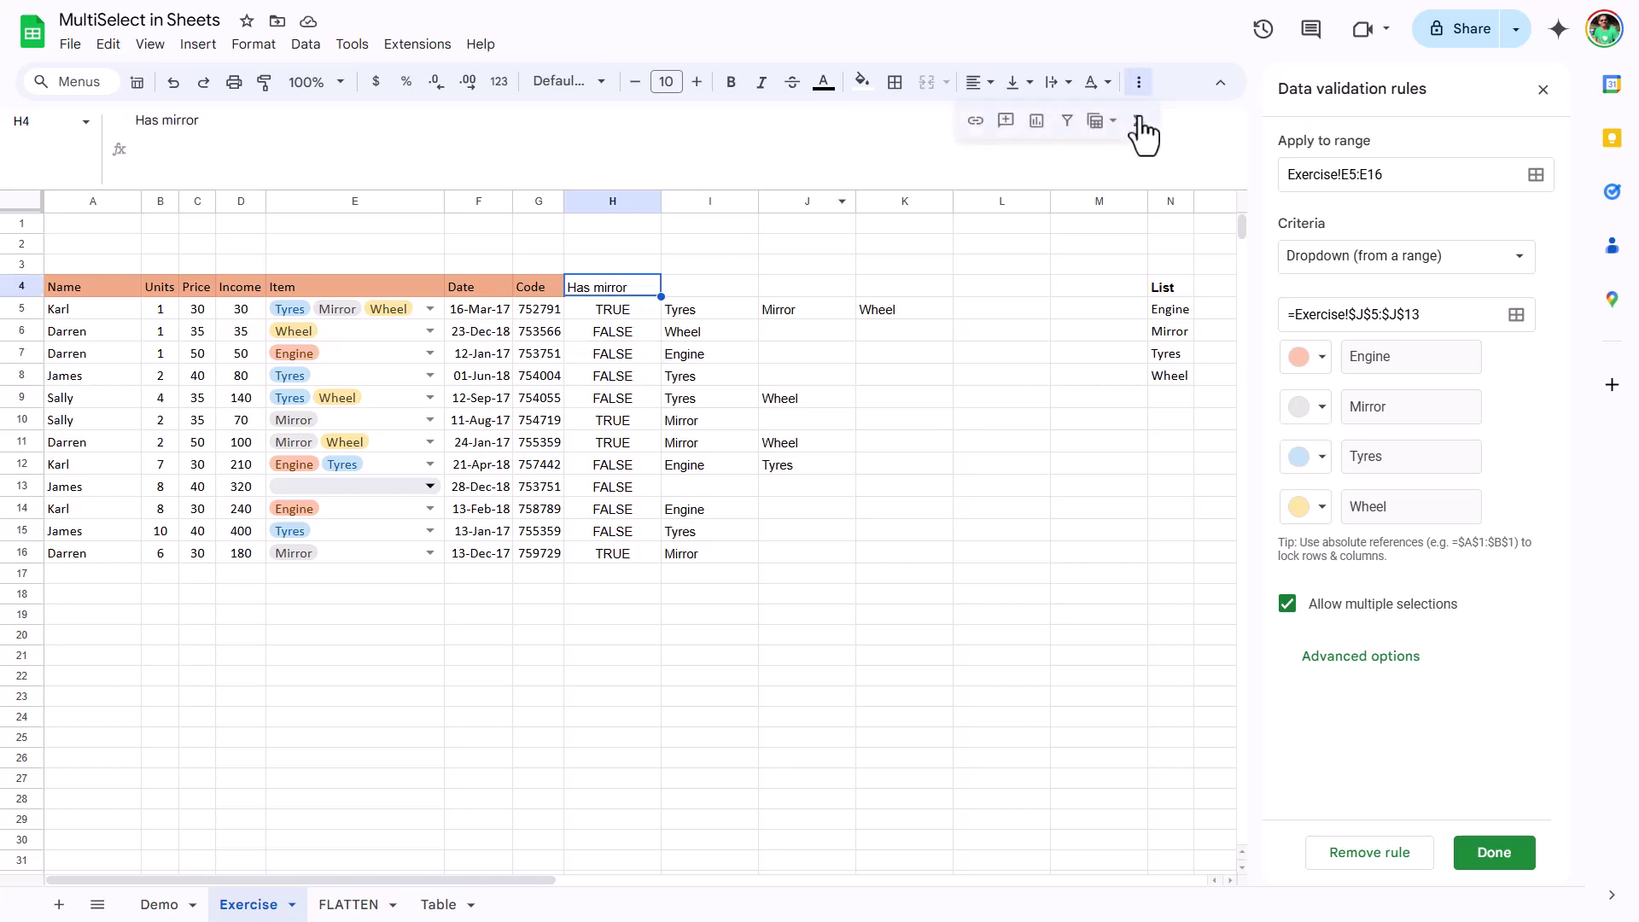
left_click(1067, 120)
left_click(651, 288)
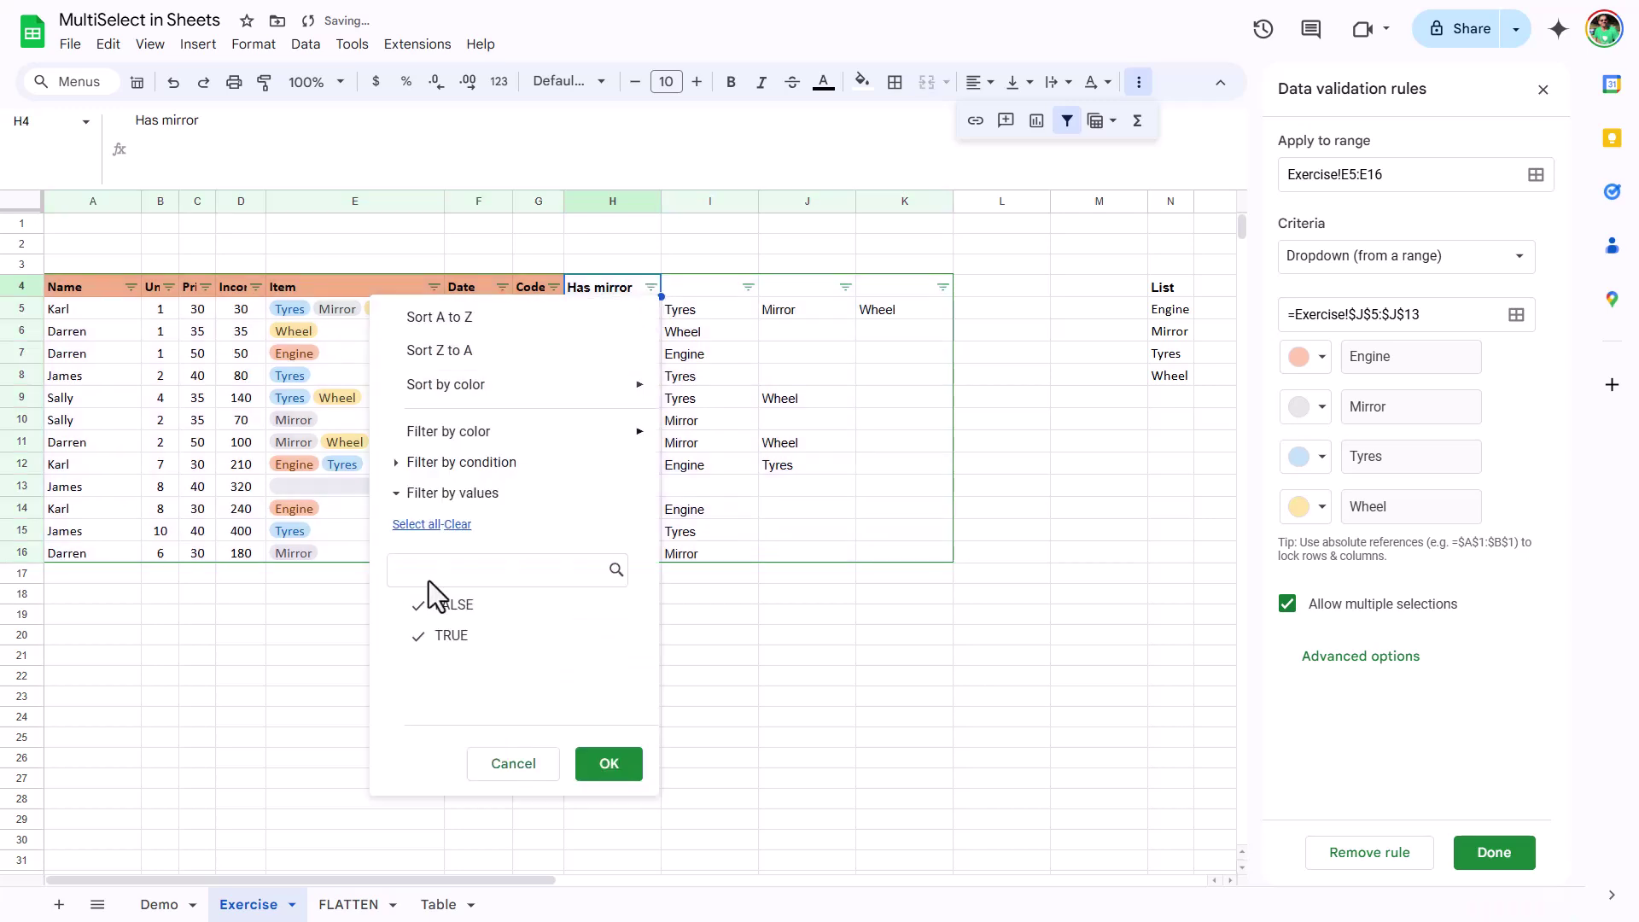
left_click(444, 636)
left_click(608, 765)
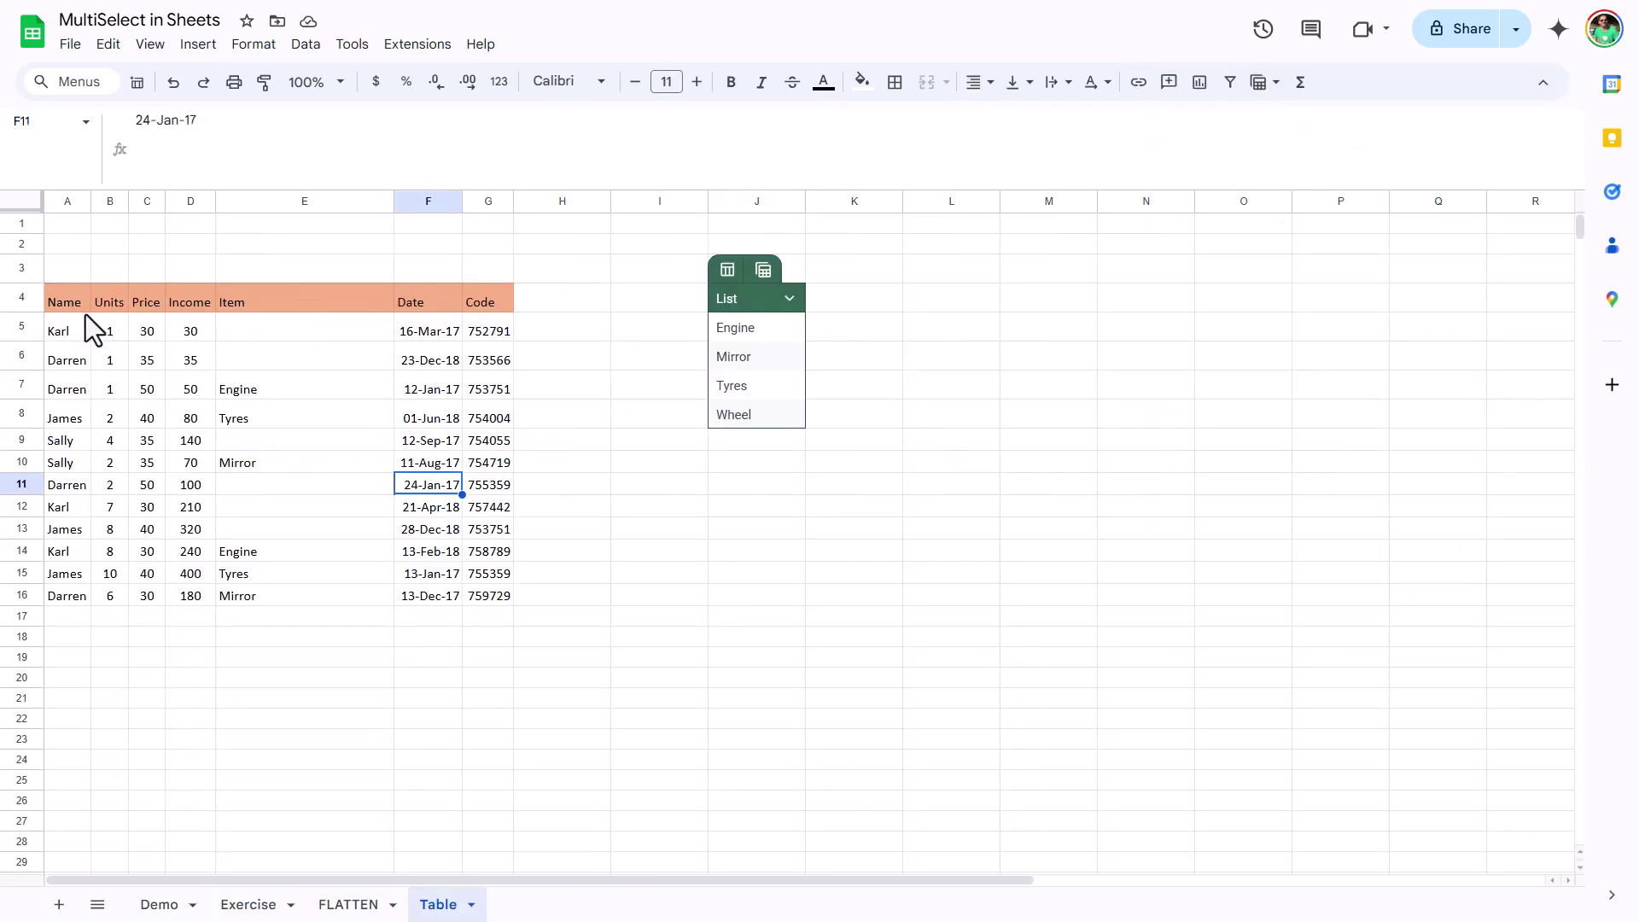
left_click_drag(86, 311, 487, 603)
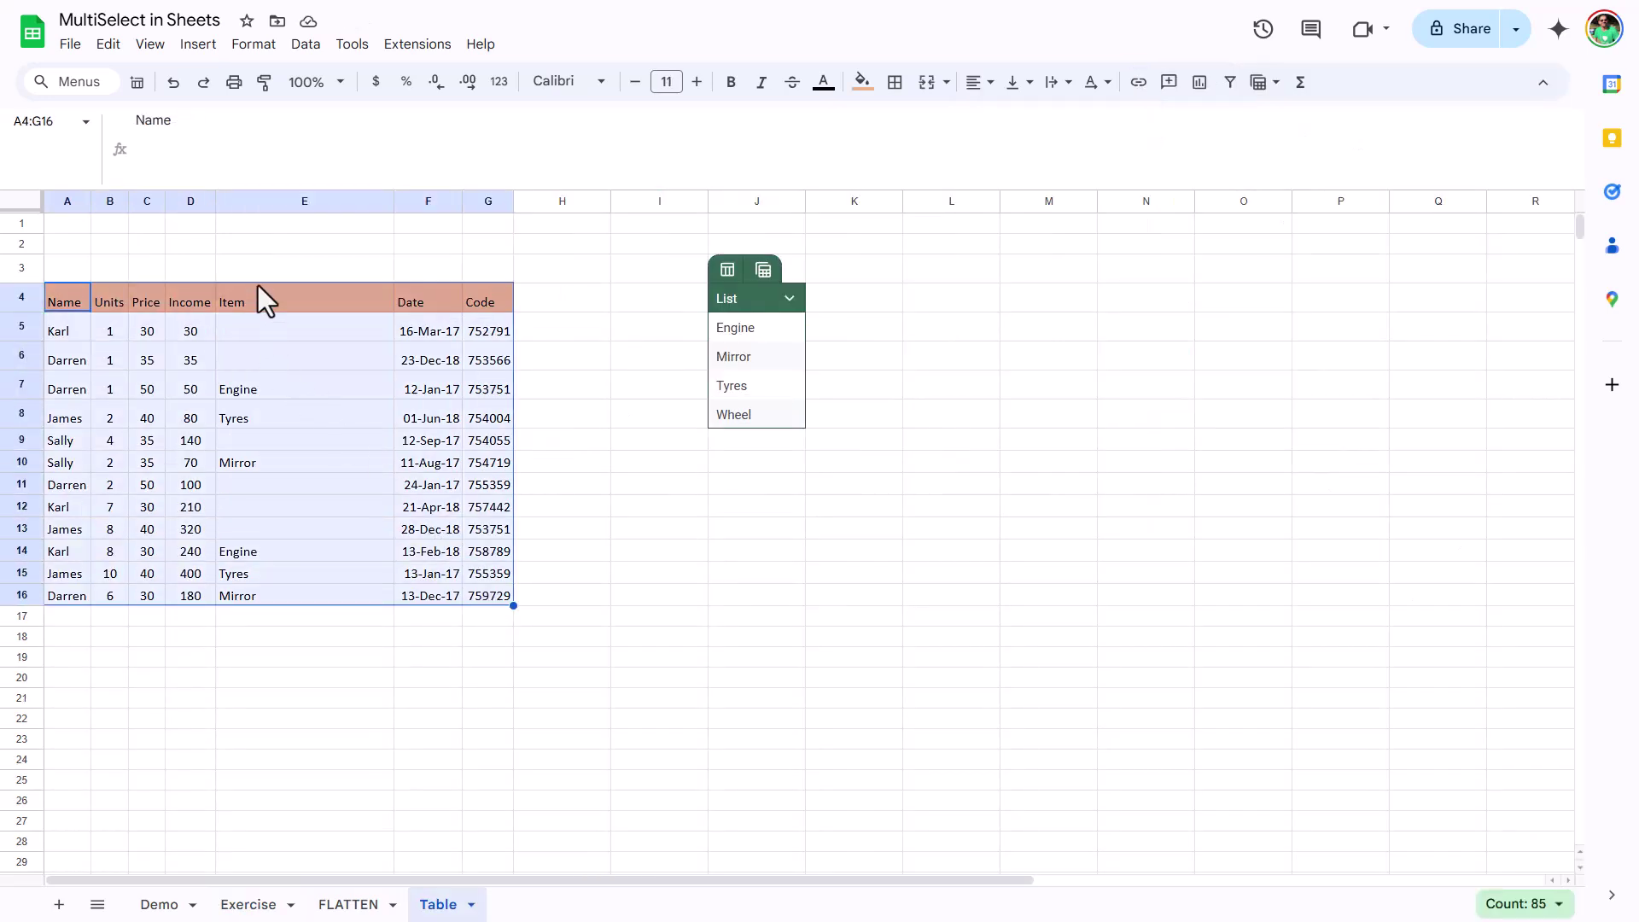
left_click(257, 47)
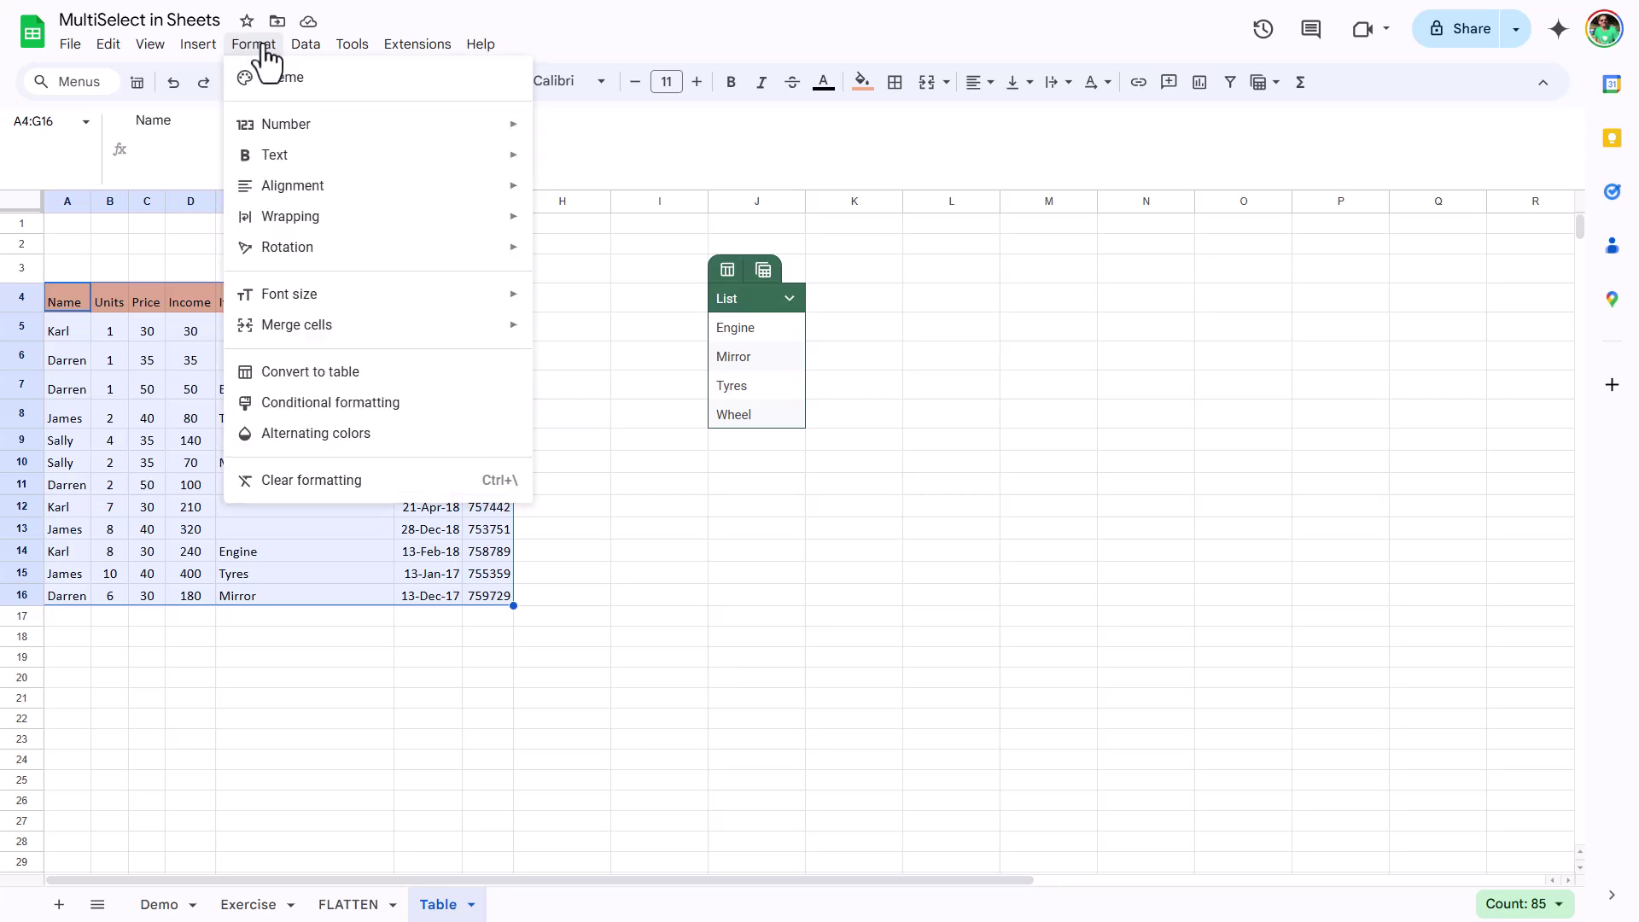
left_click(357, 373)
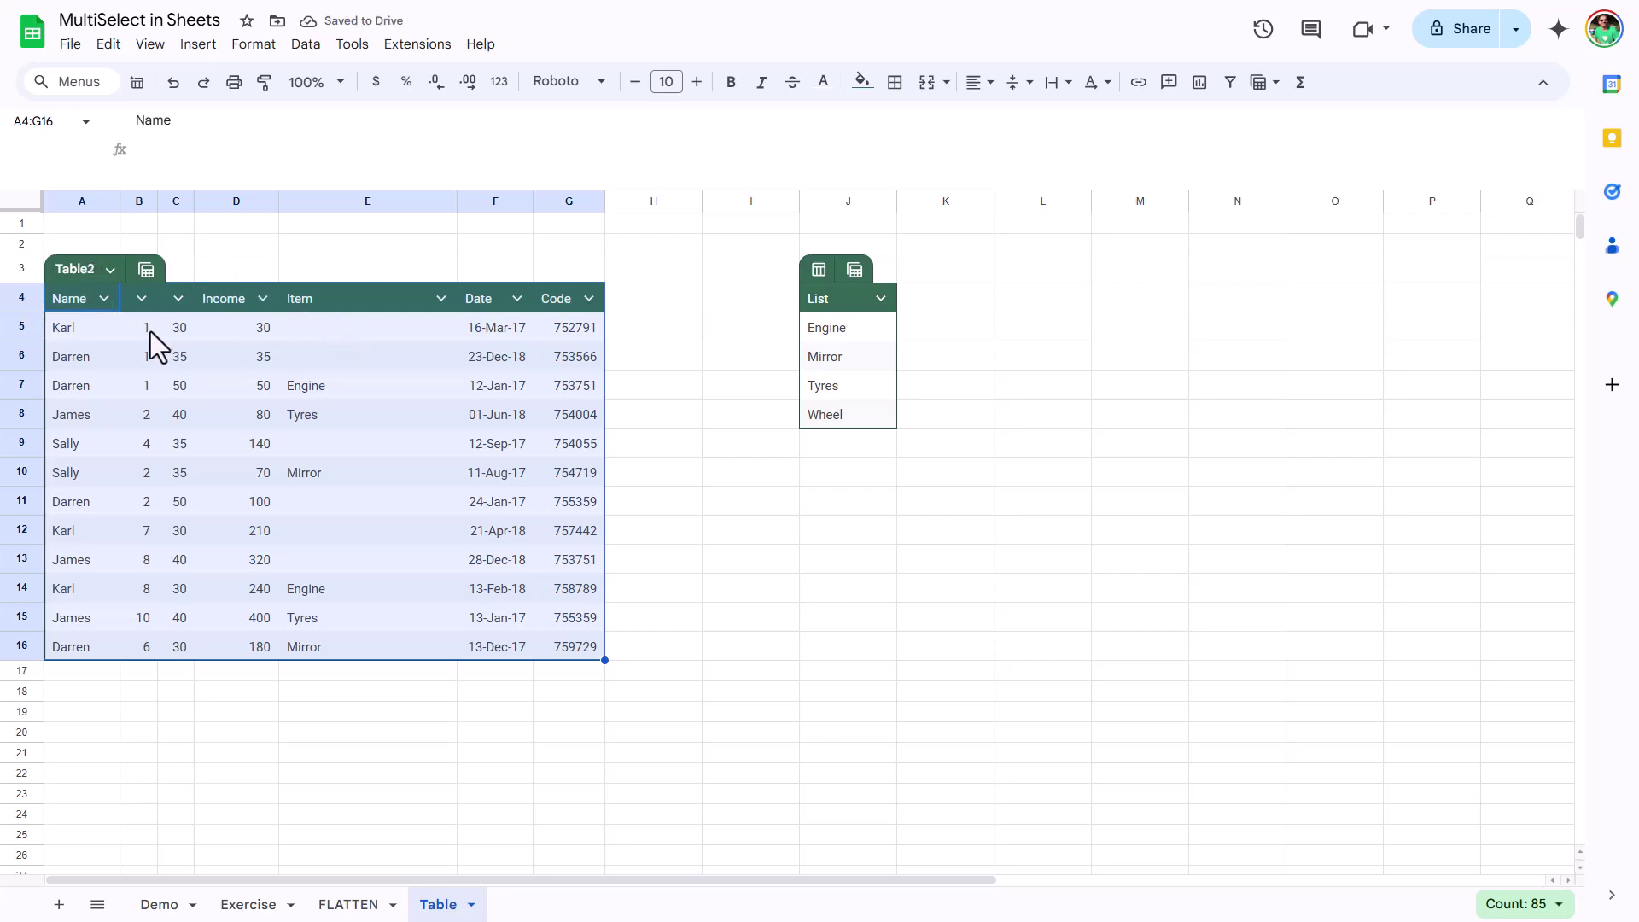
left_click(116, 335)
left_click(77, 670)
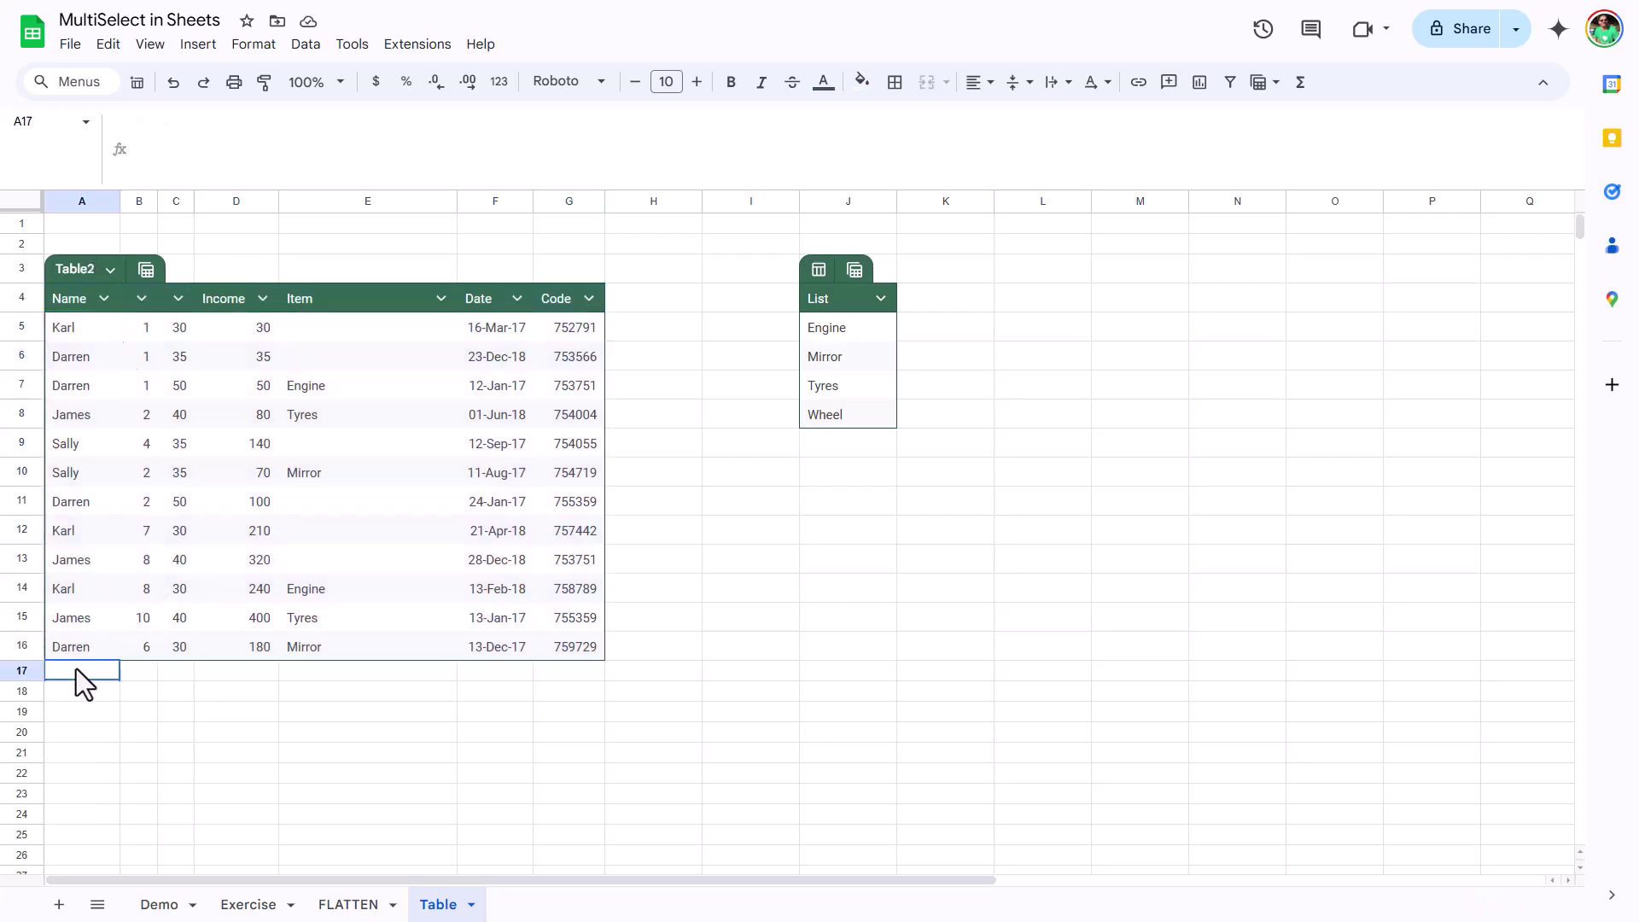
type("sdsa")
key("Return")
left_click(80, 670)
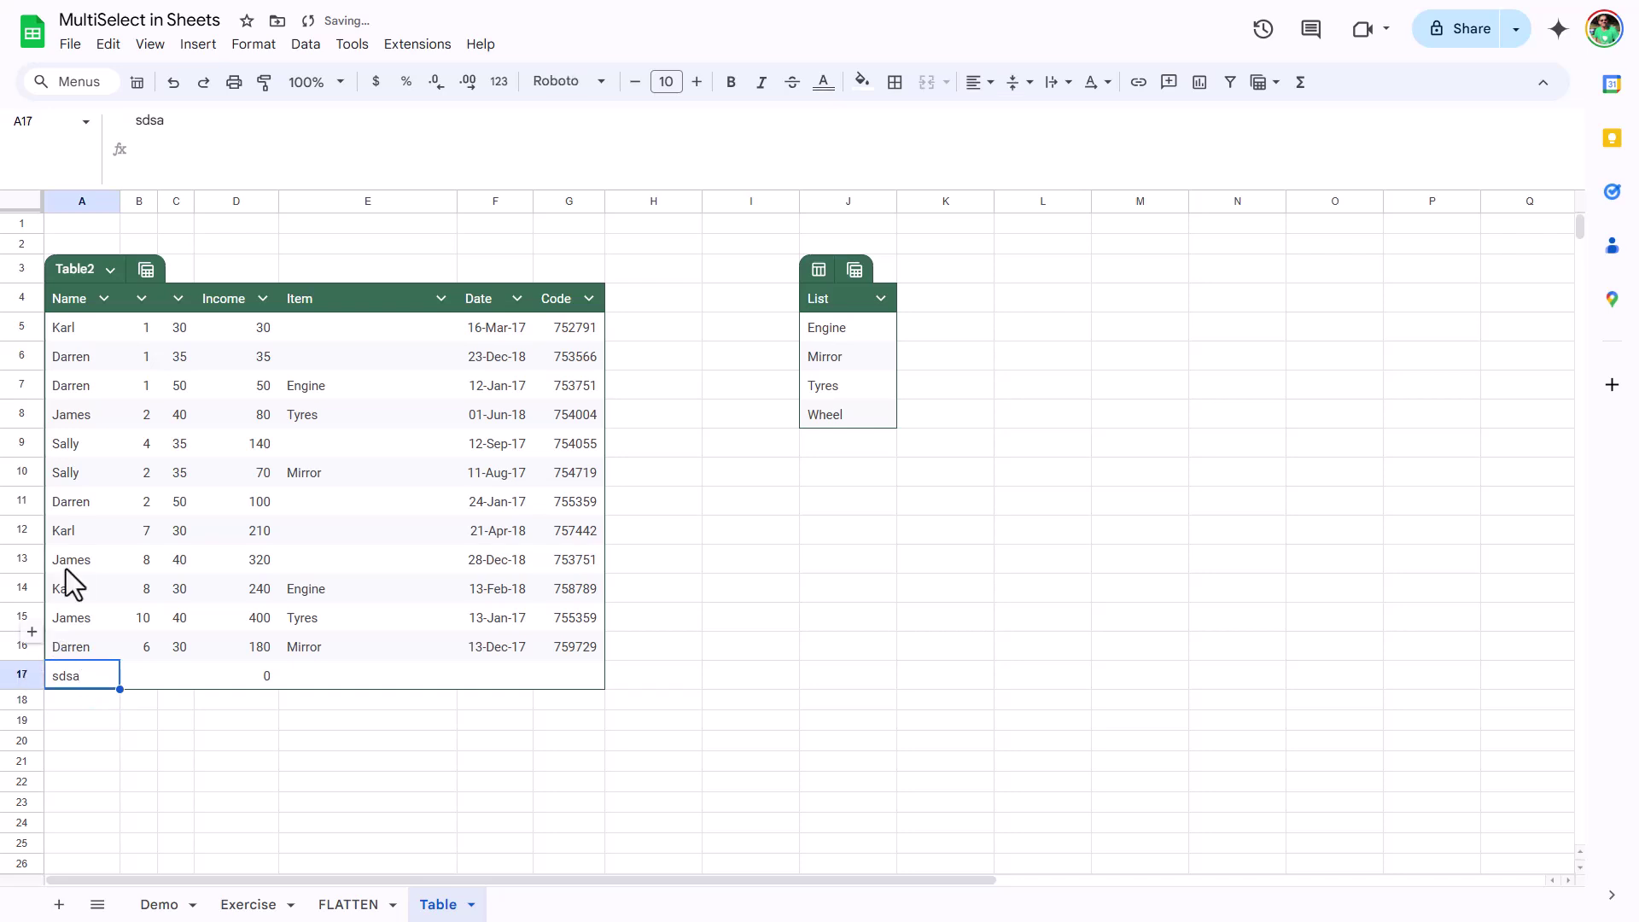
left_click(30, 548)
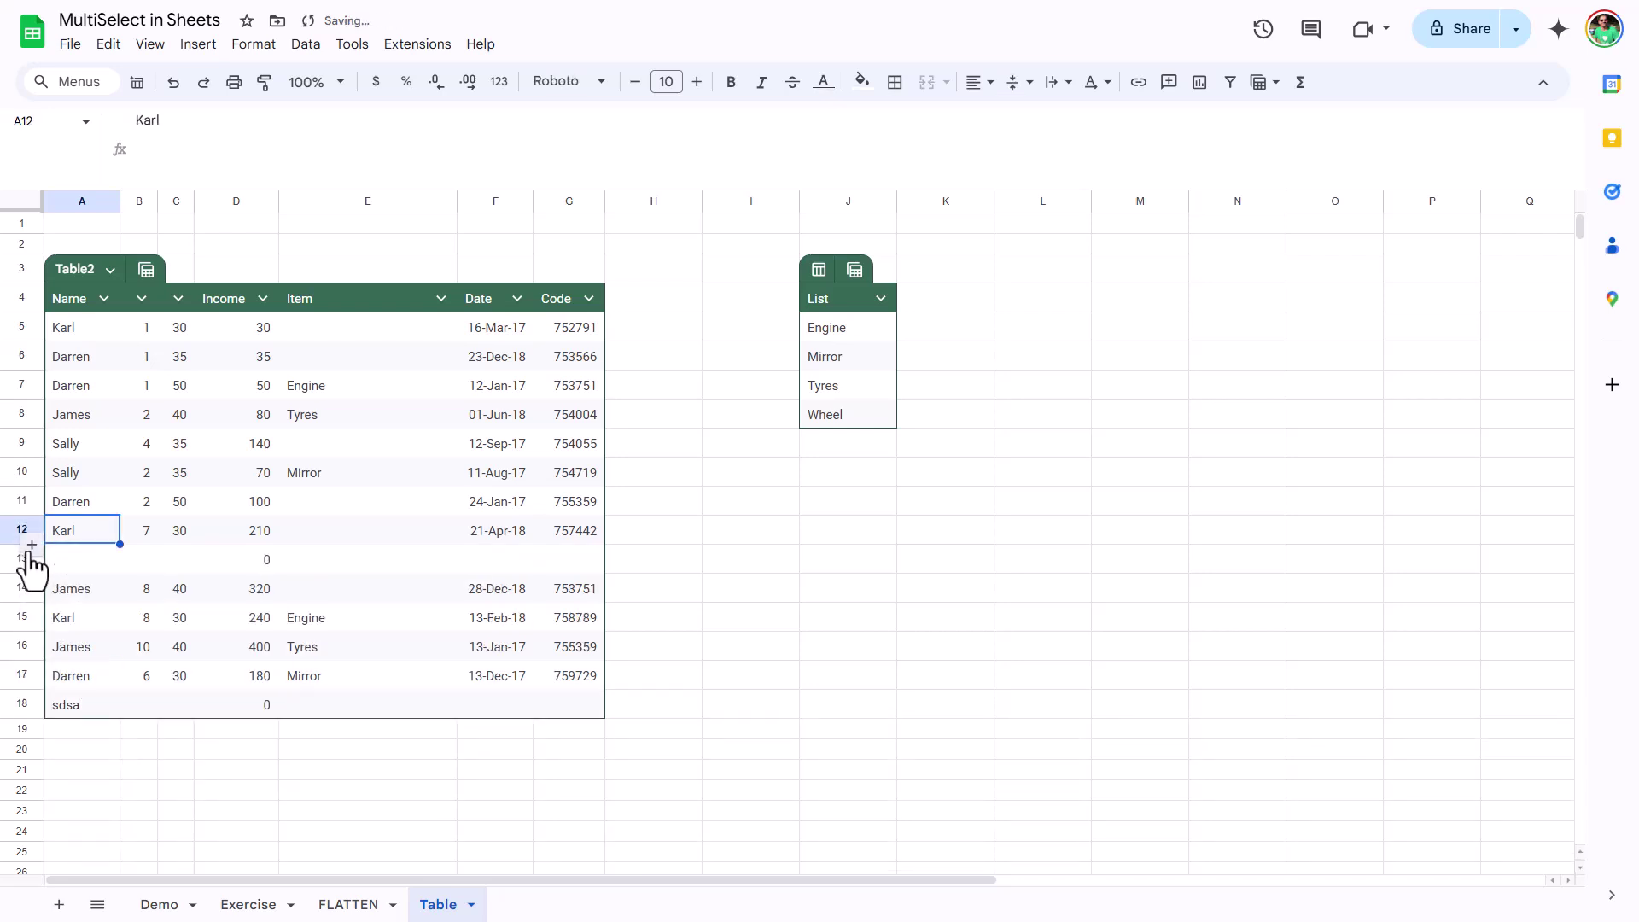
left_click(240, 563)
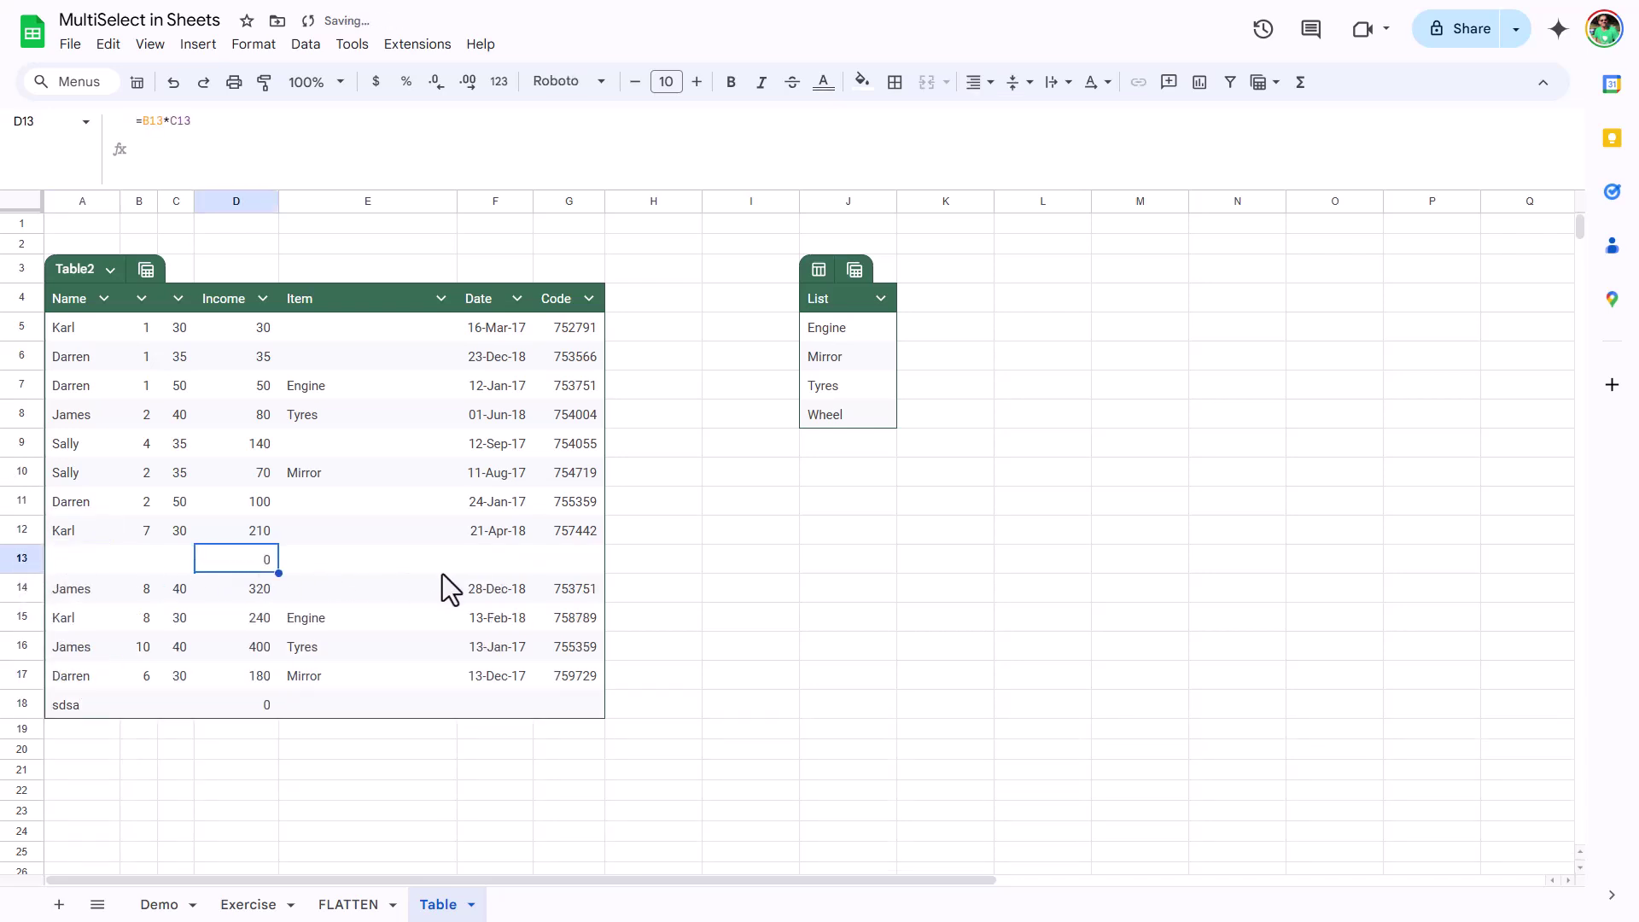
left_click(495, 562)
left_click(552, 561)
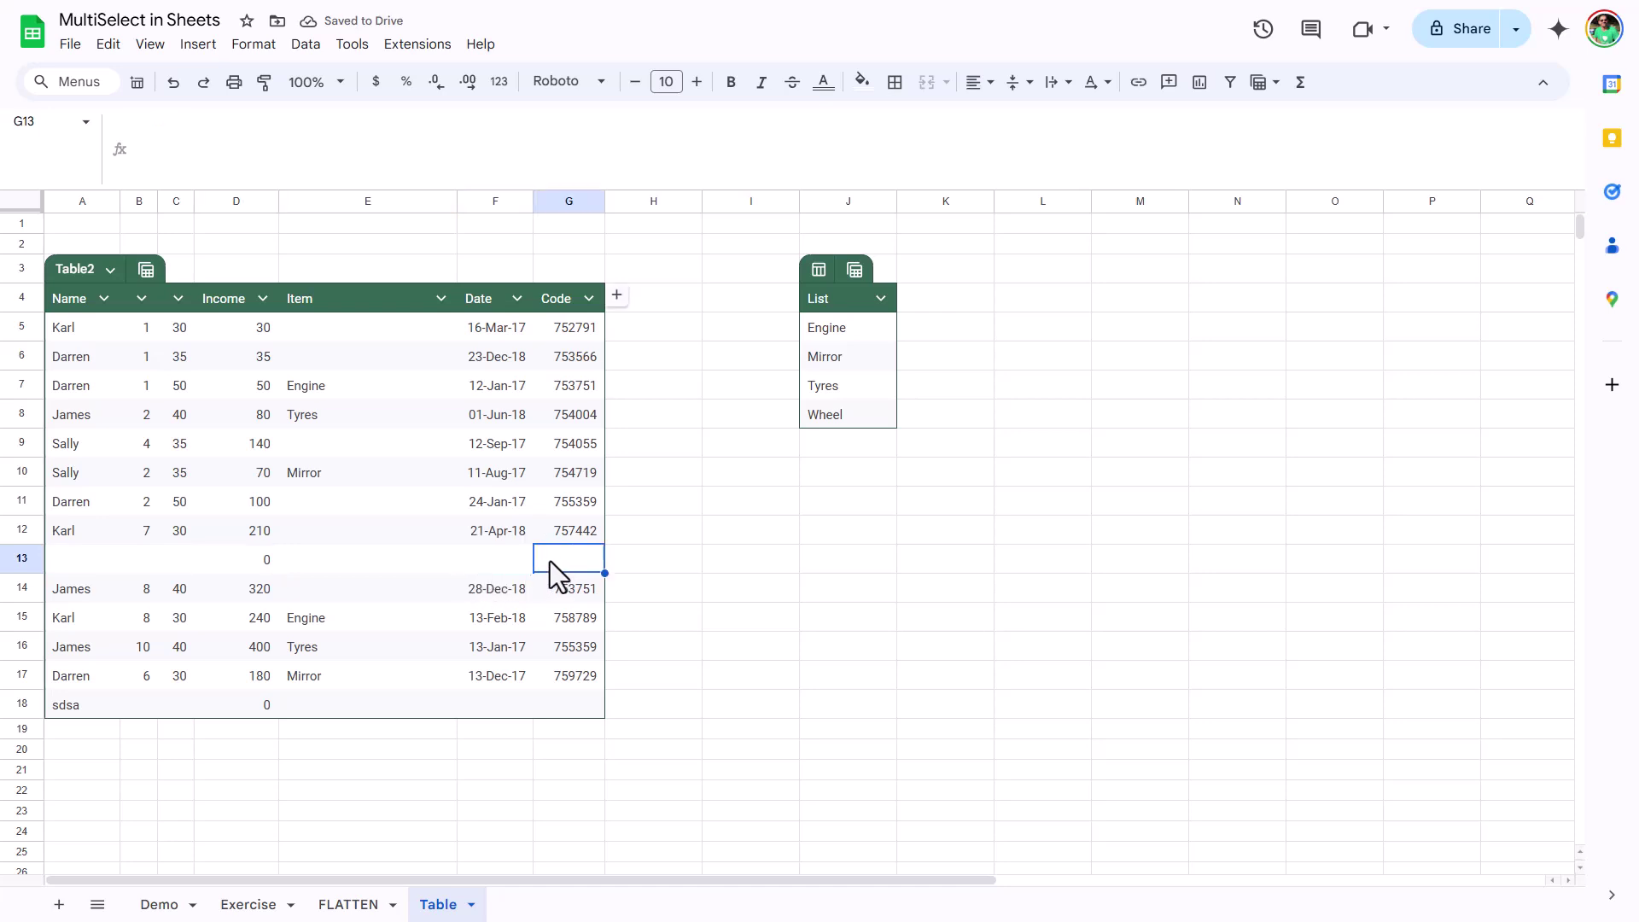
key("ctrl+z")
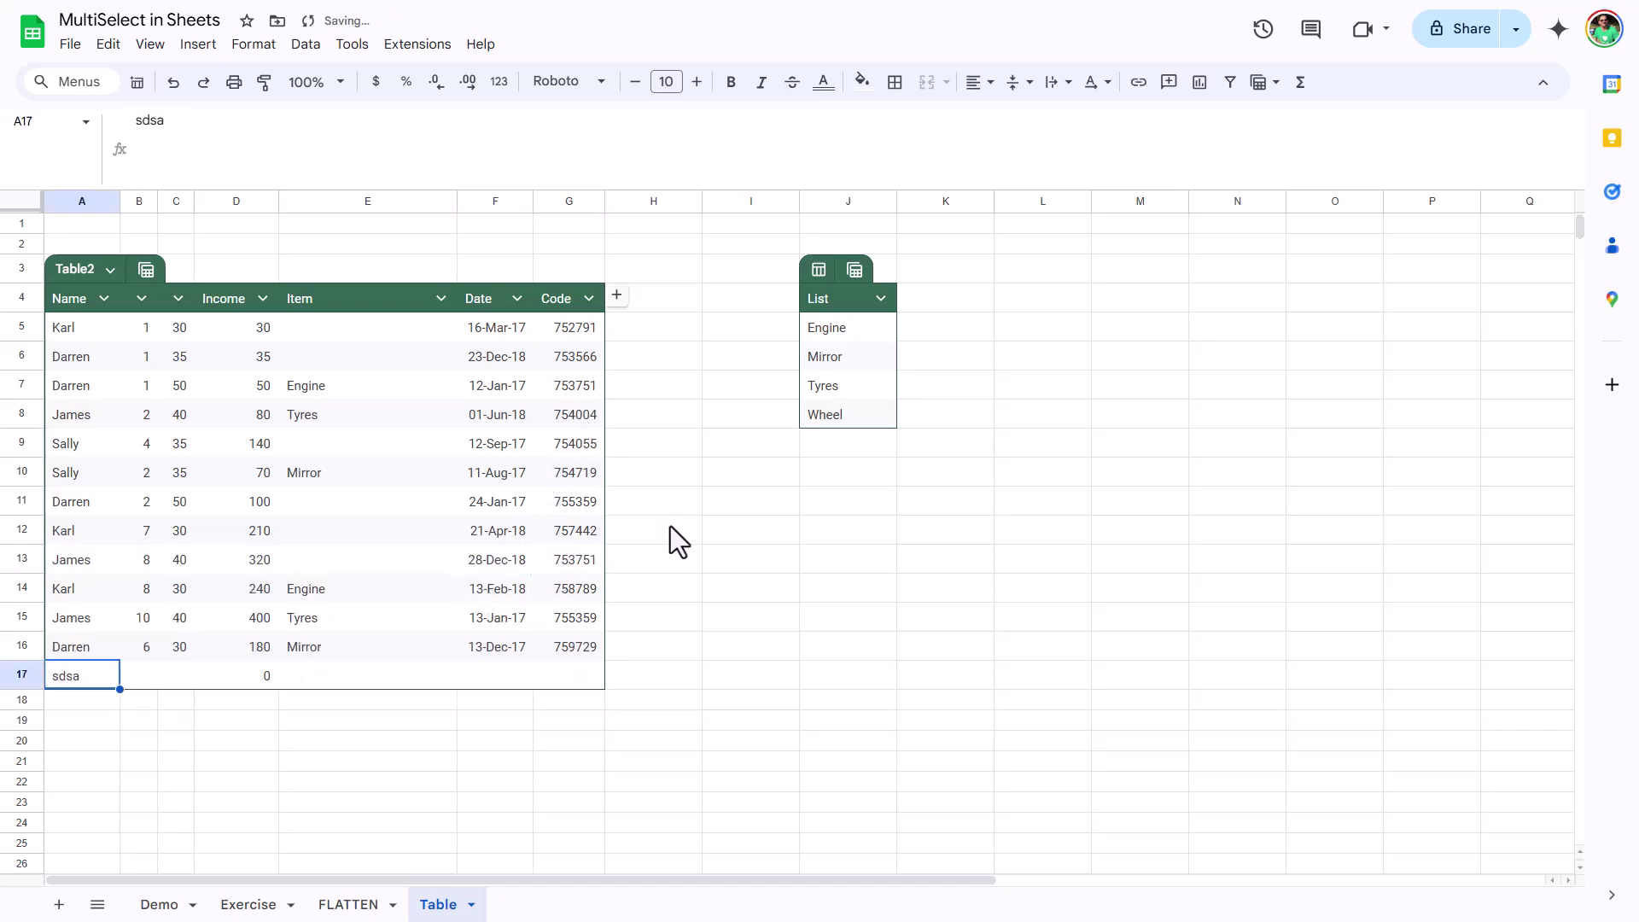
left_click(685, 547)
key("ctrl+z")
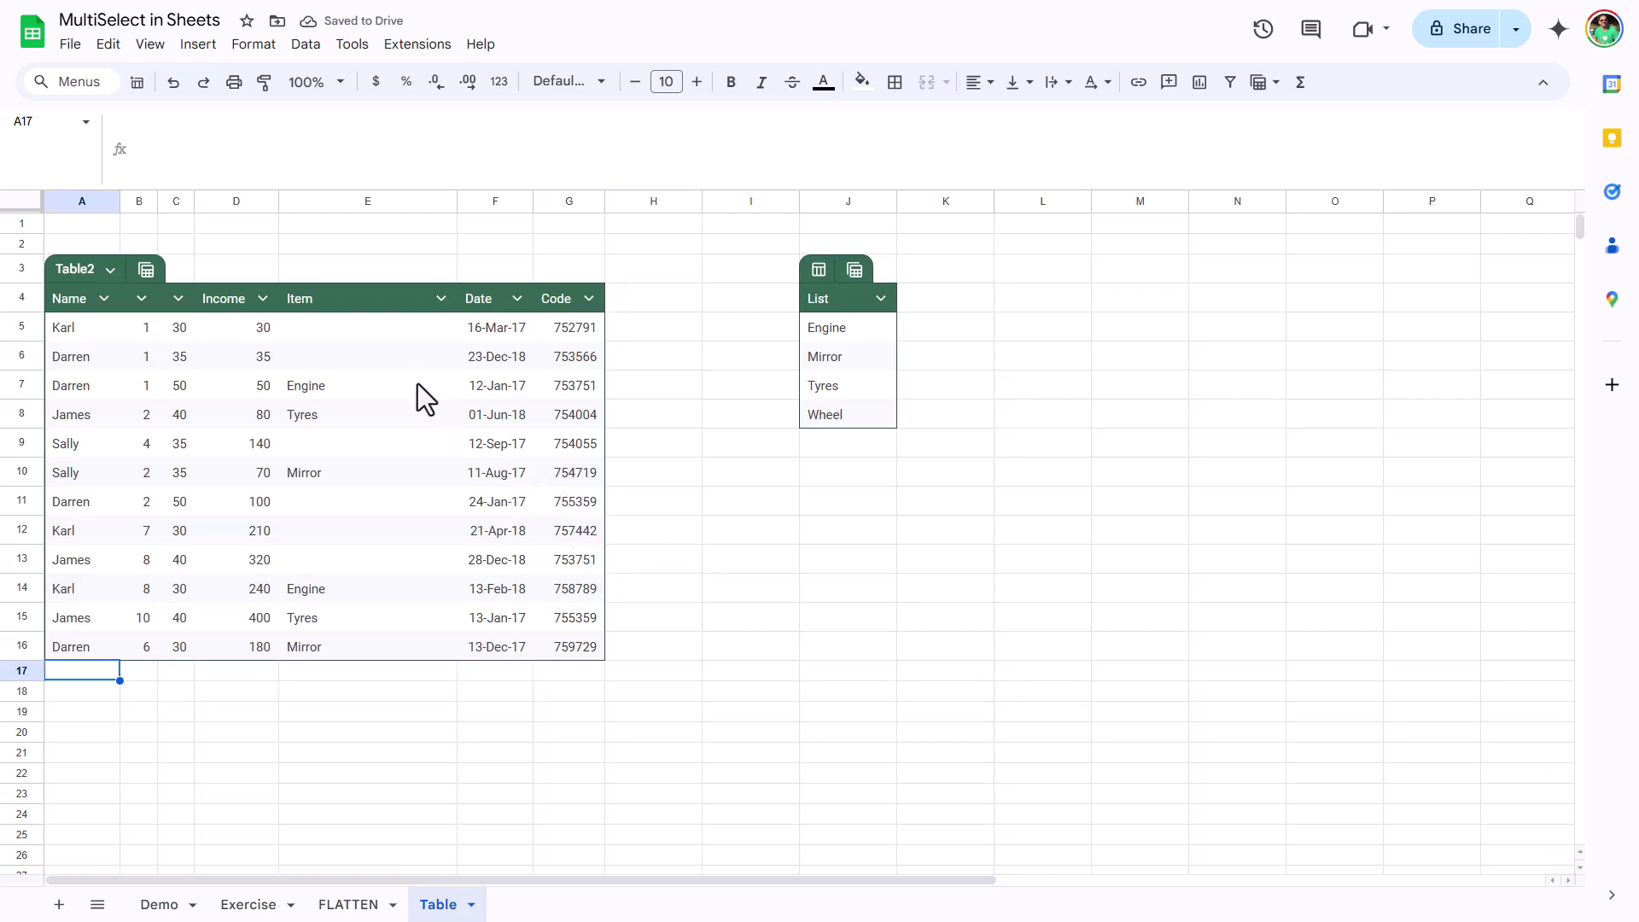
Make the Item column a multi-select dropdown drawing its options from List range J5:J8.
left_click_drag(427, 325, 407, 541)
left_click(398, 452)
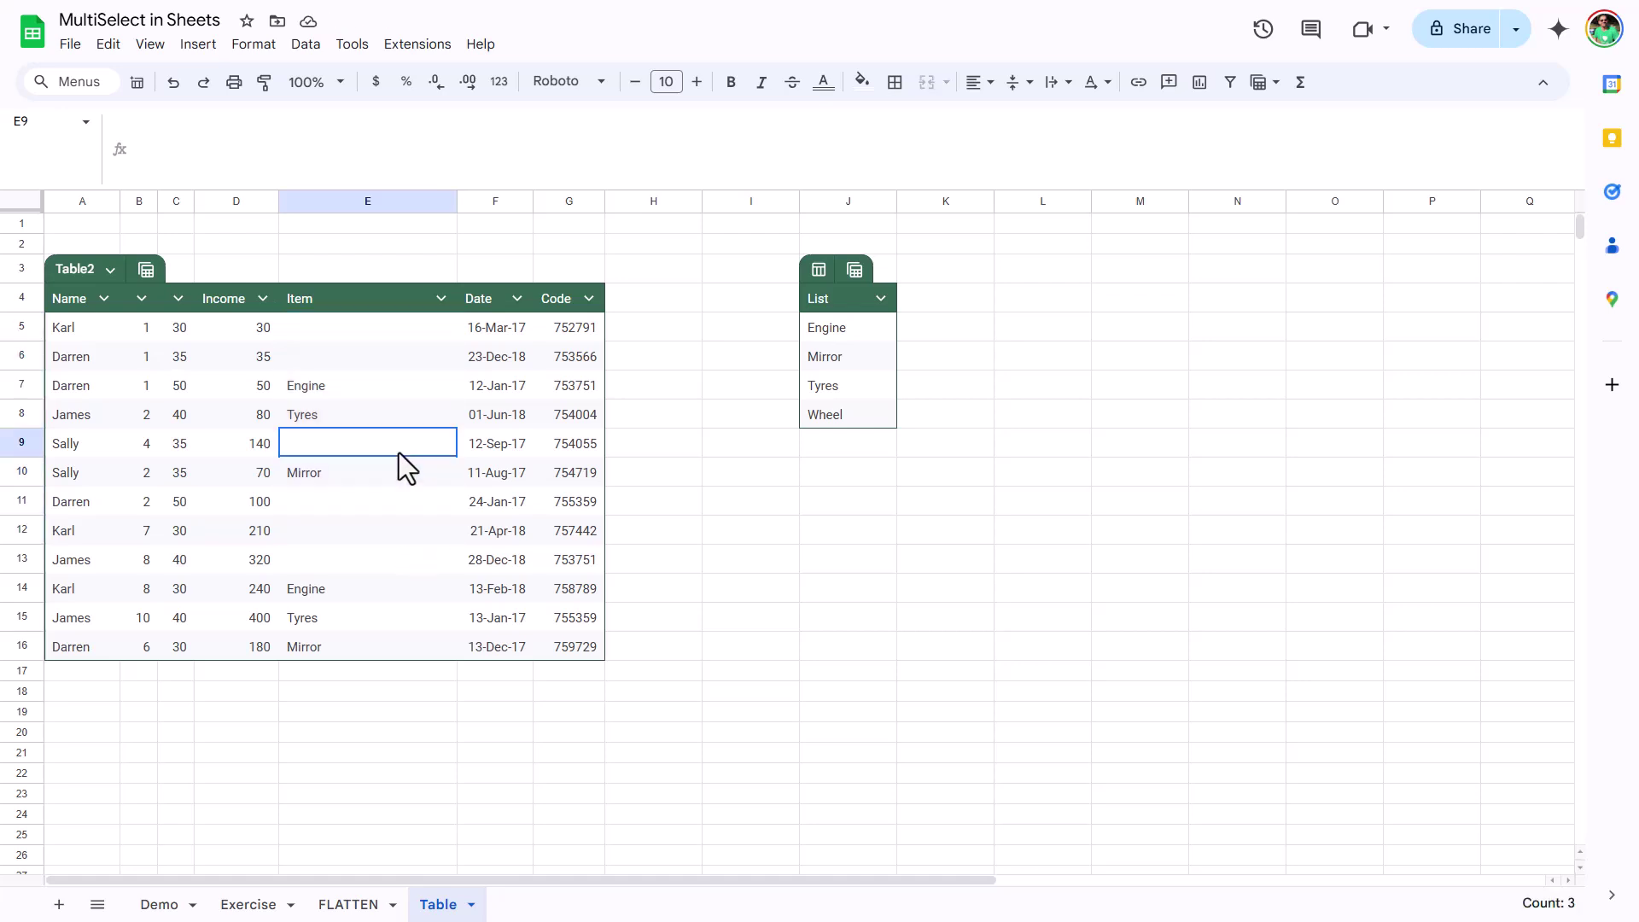
left_click(441, 298)
mouse_move(523, 340)
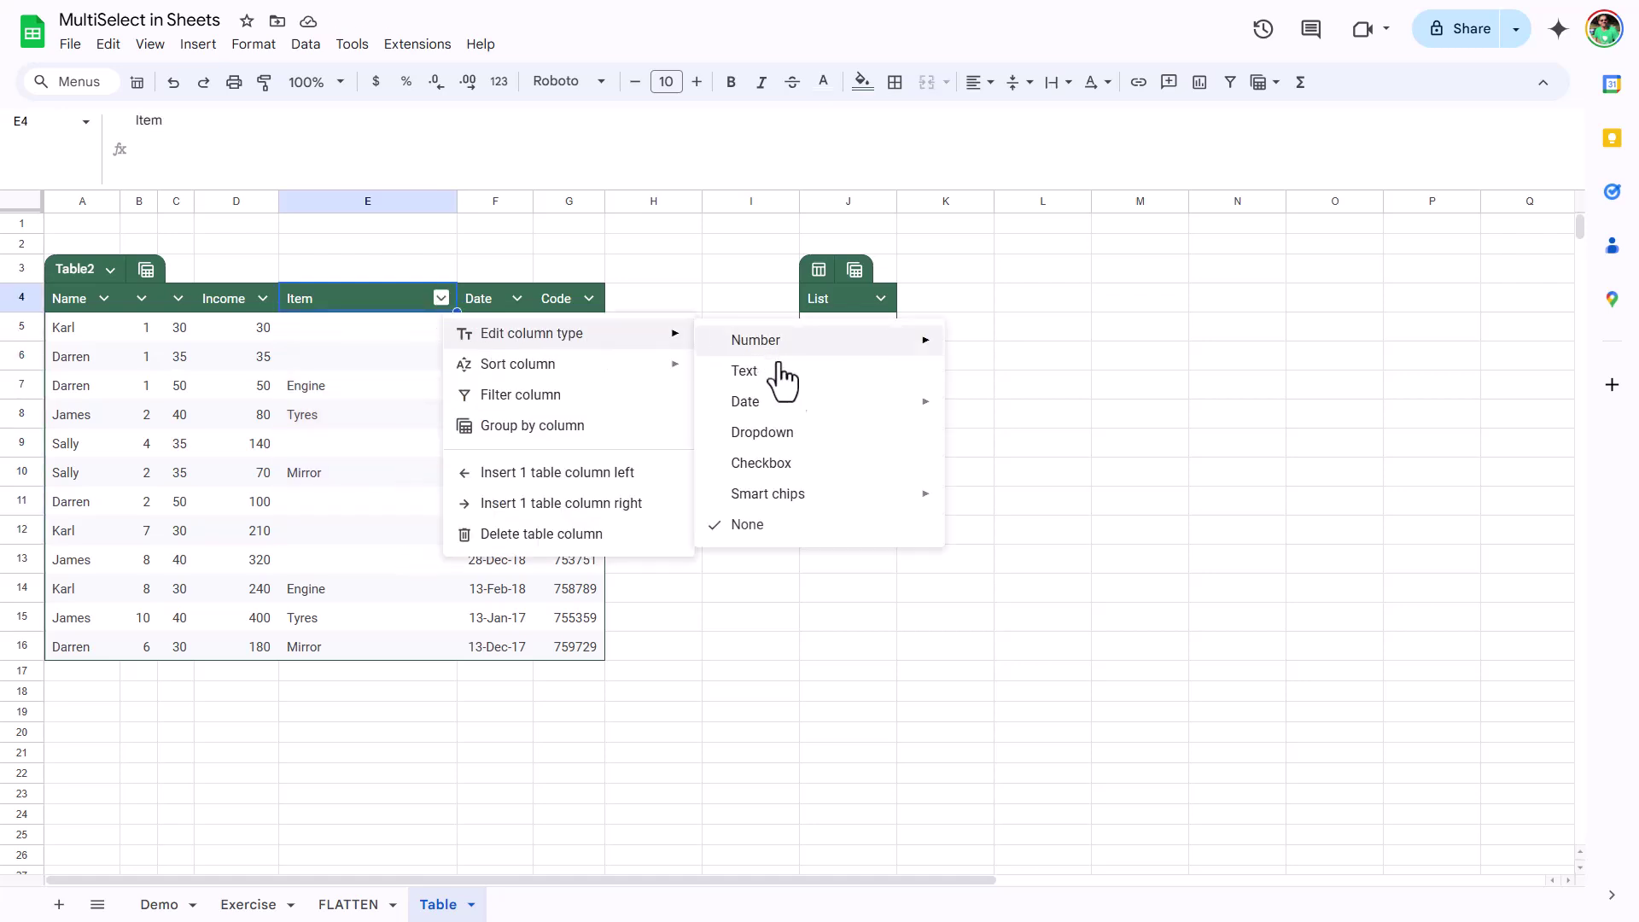
left_click(816, 434)
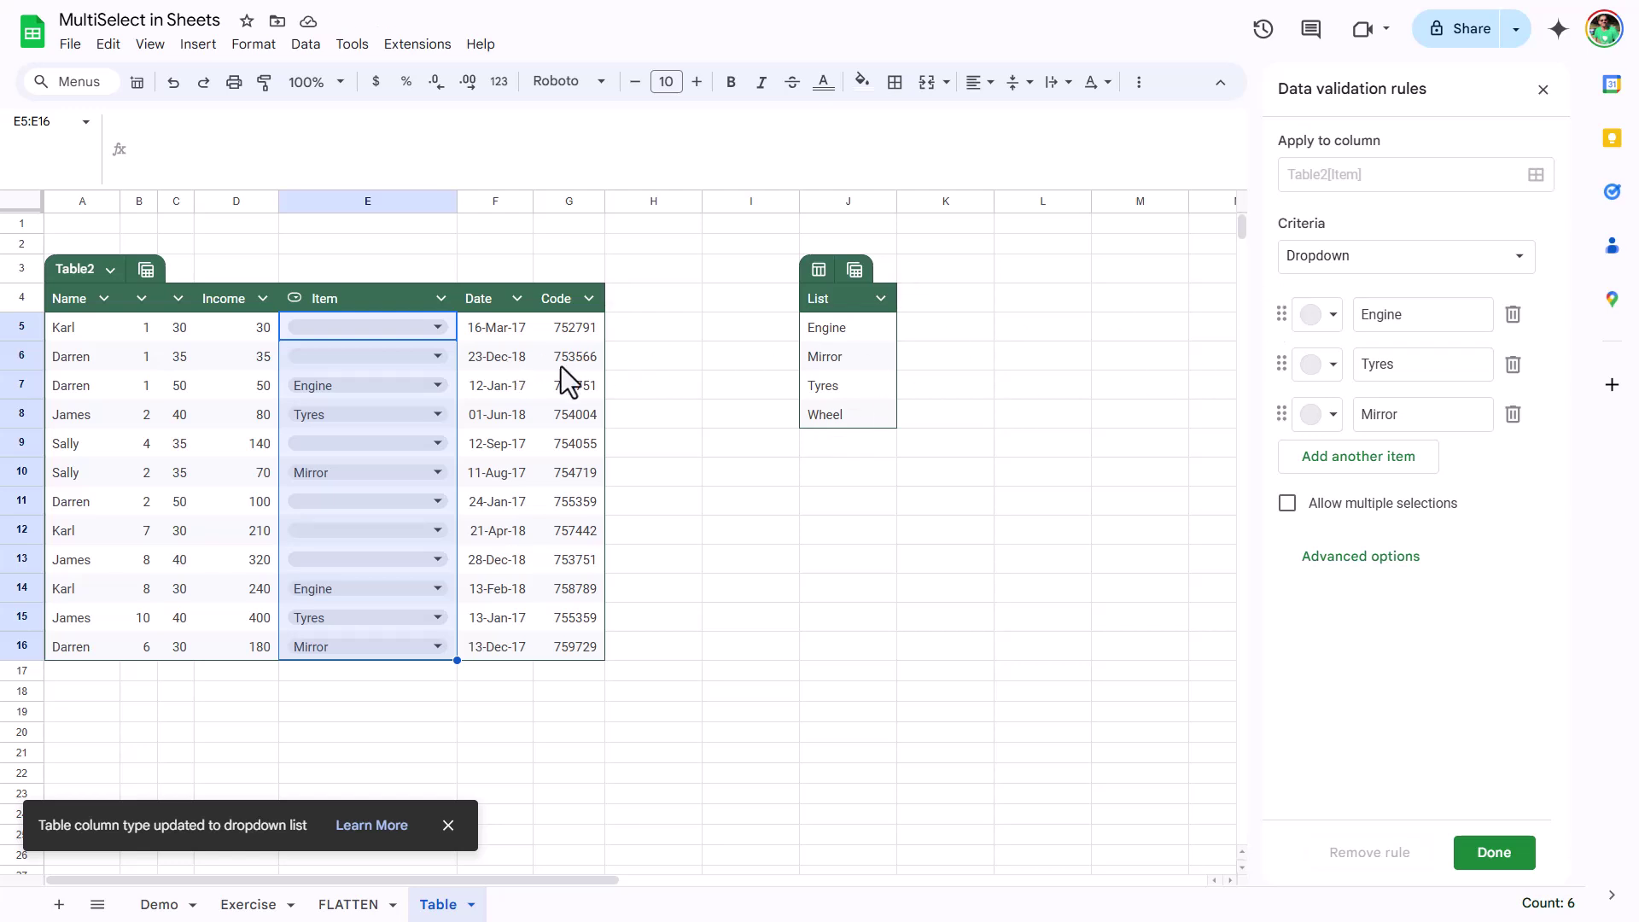
left_click(1425, 260)
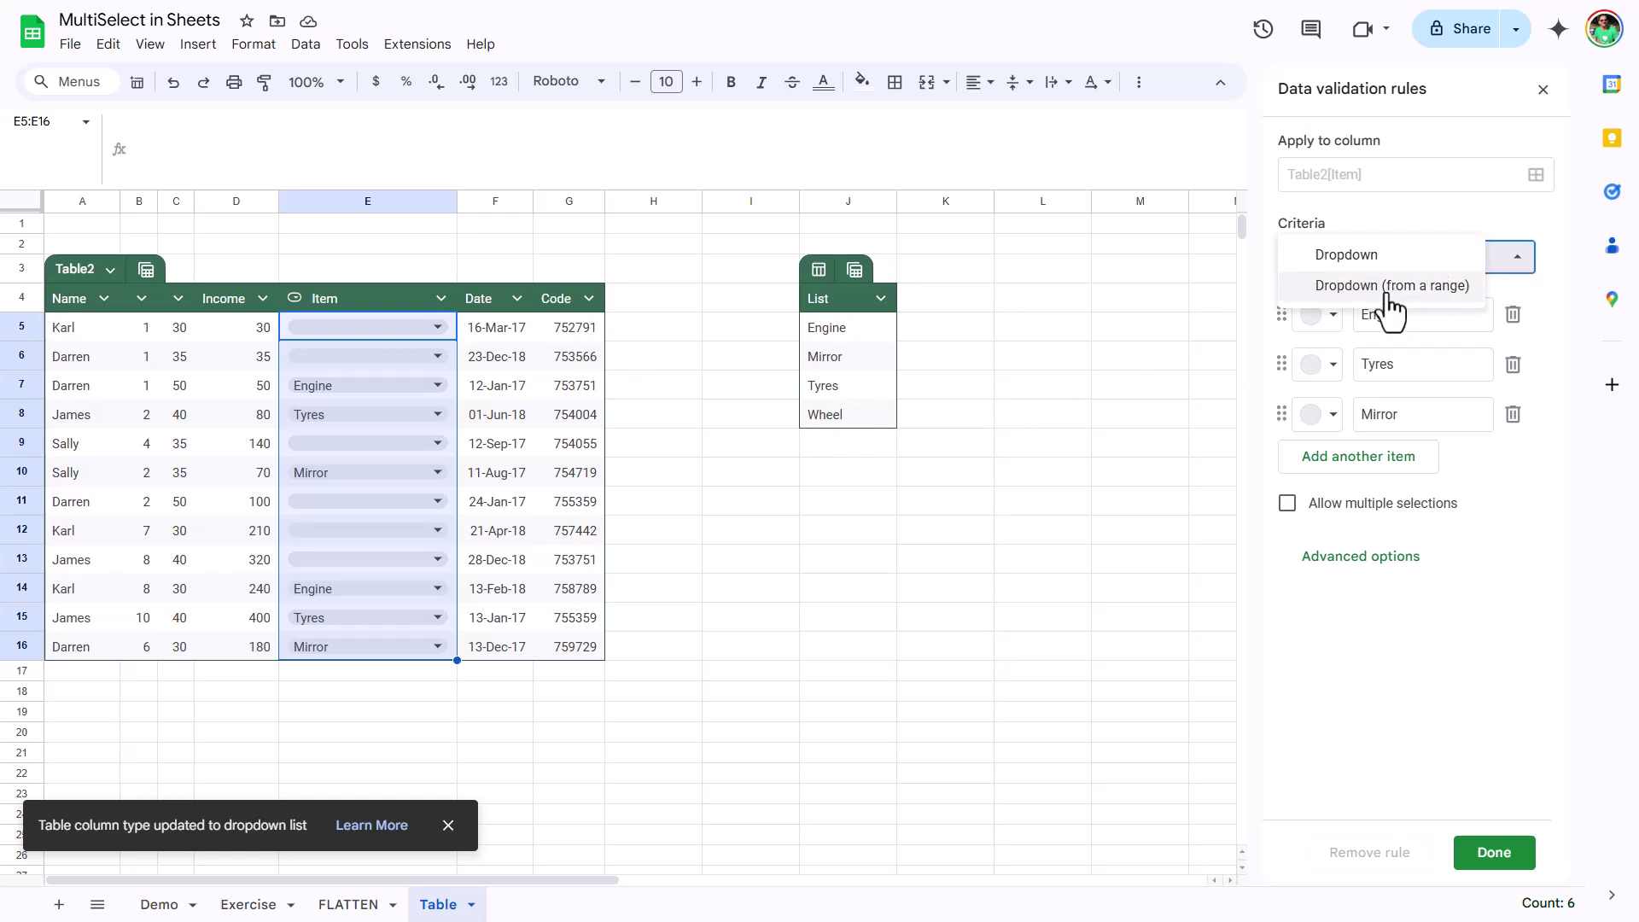
left_click(1388, 292)
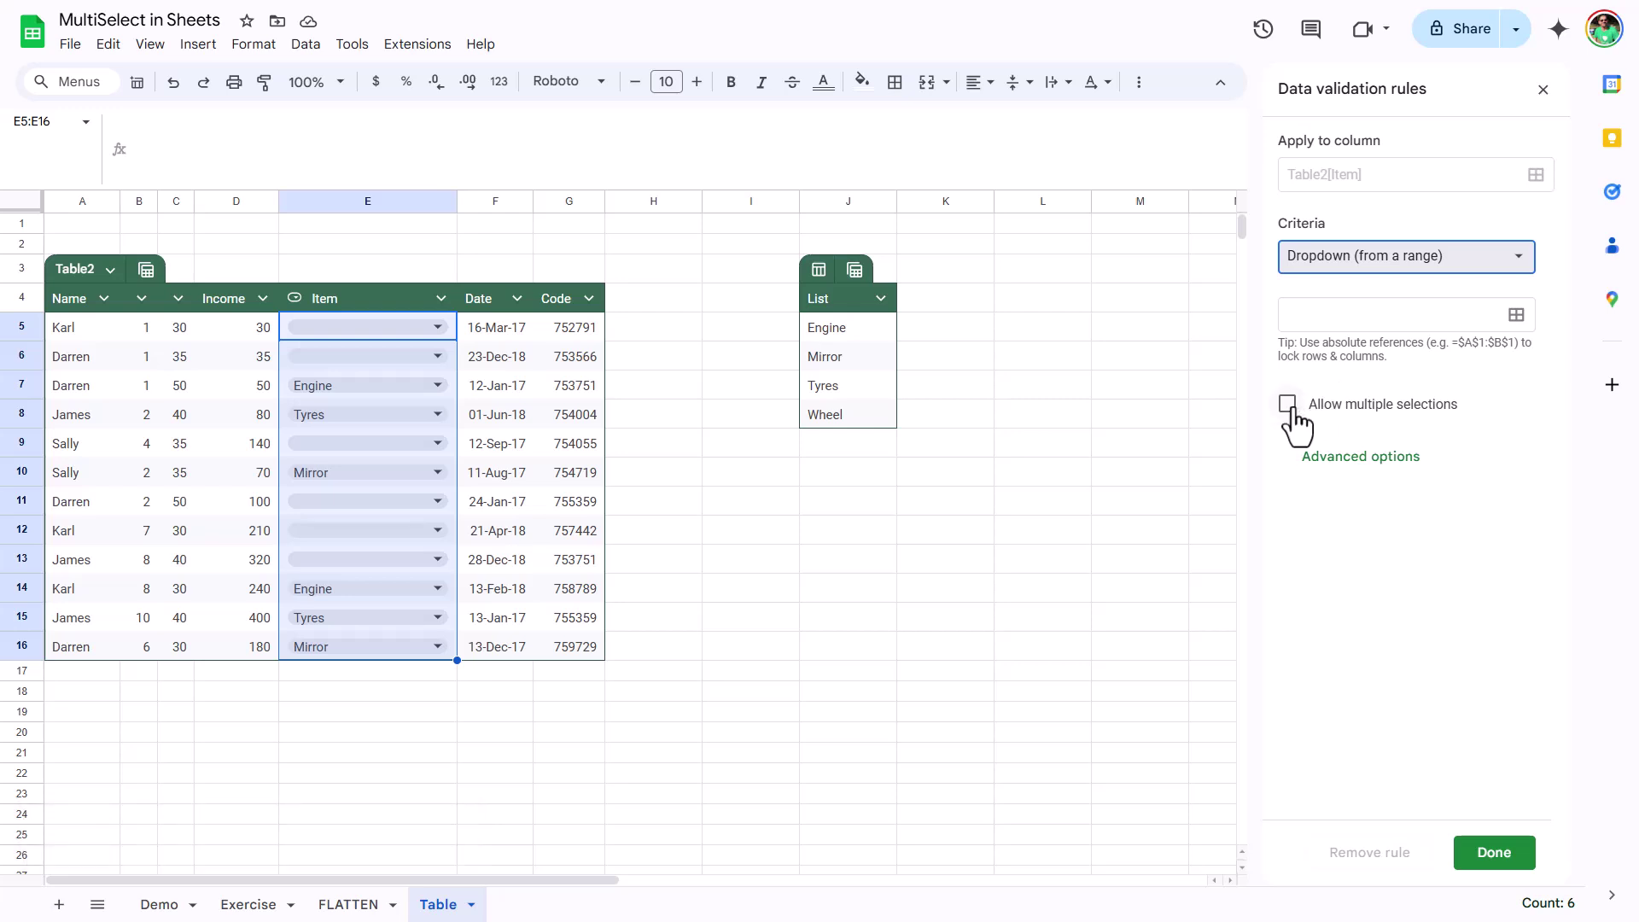
left_click(1517, 315)
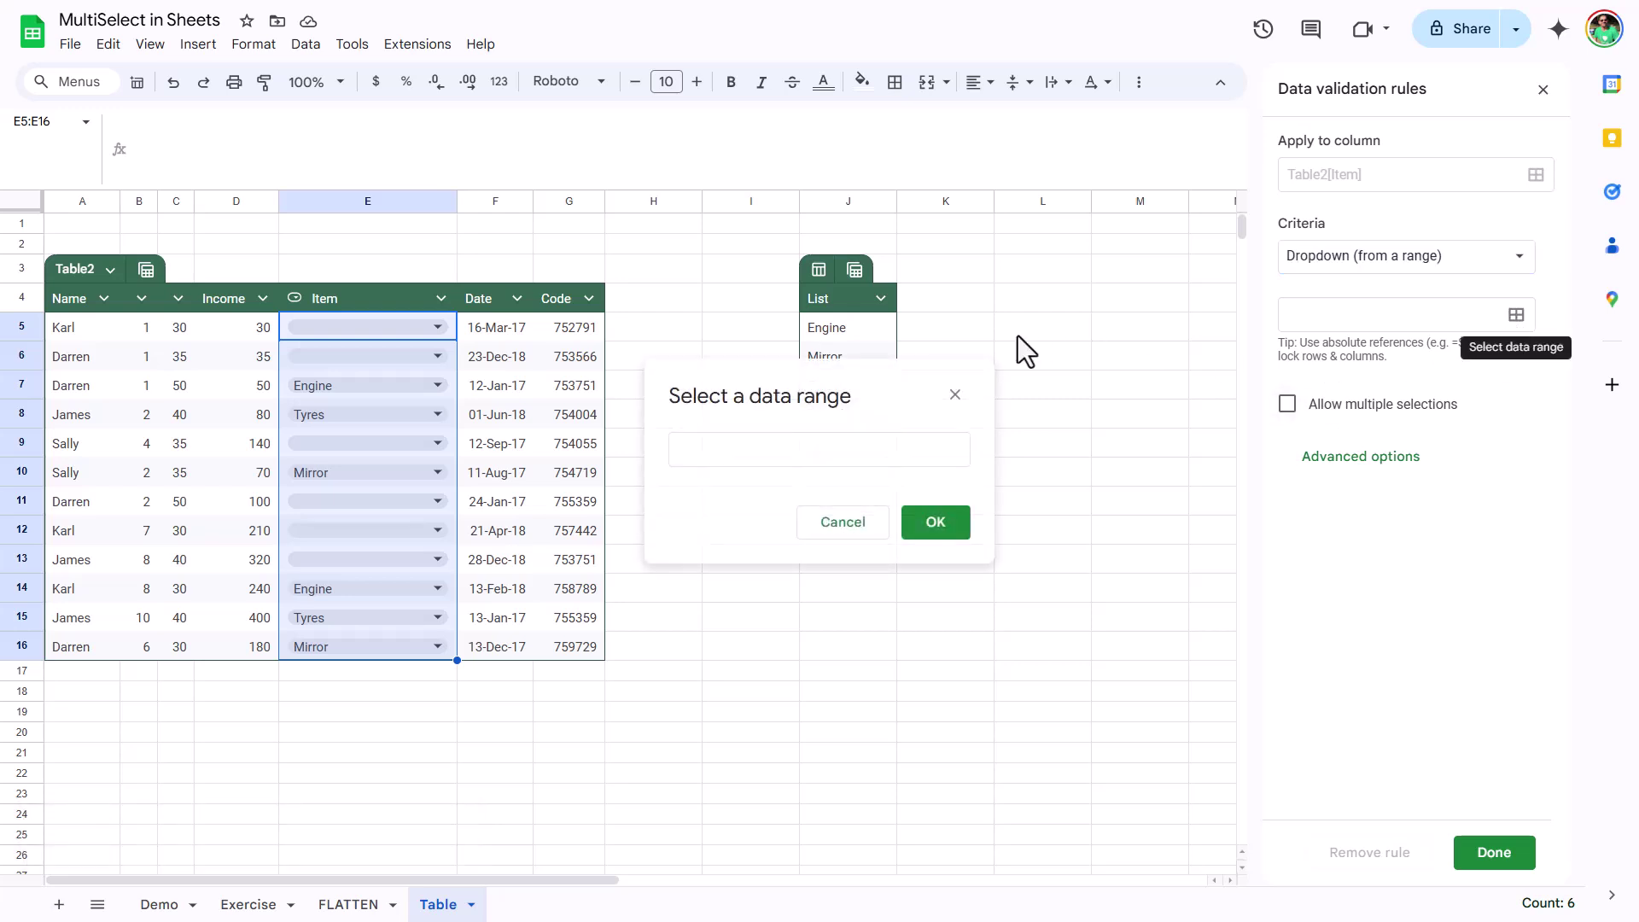
left_click_drag(857, 369, 1289, 362)
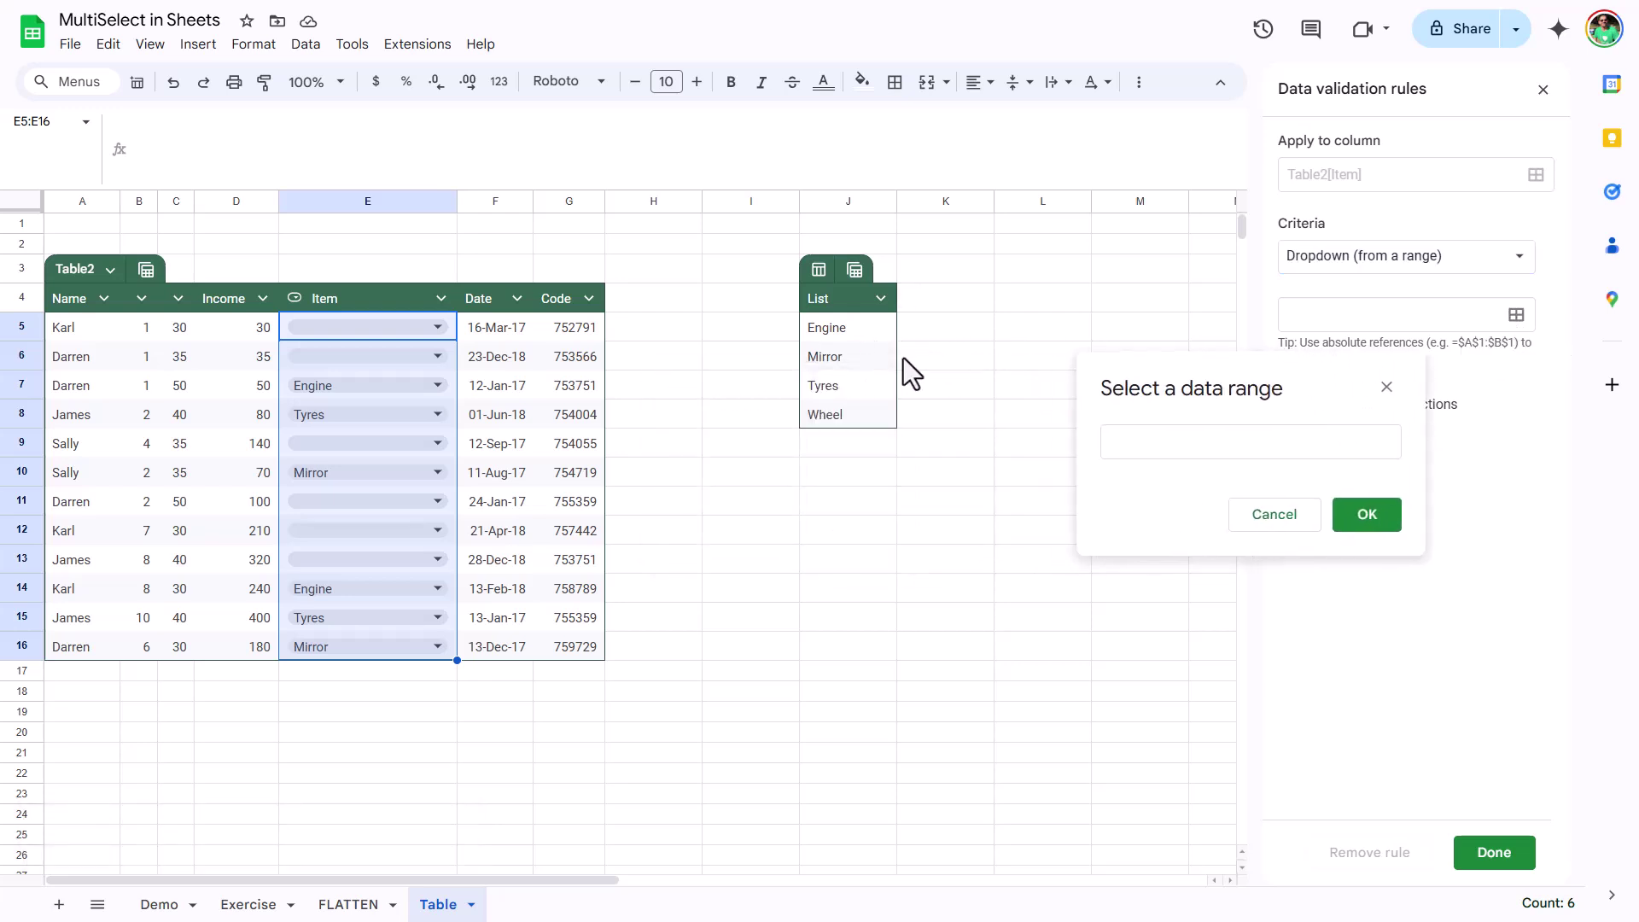
left_click_drag(866, 330, 870, 417)
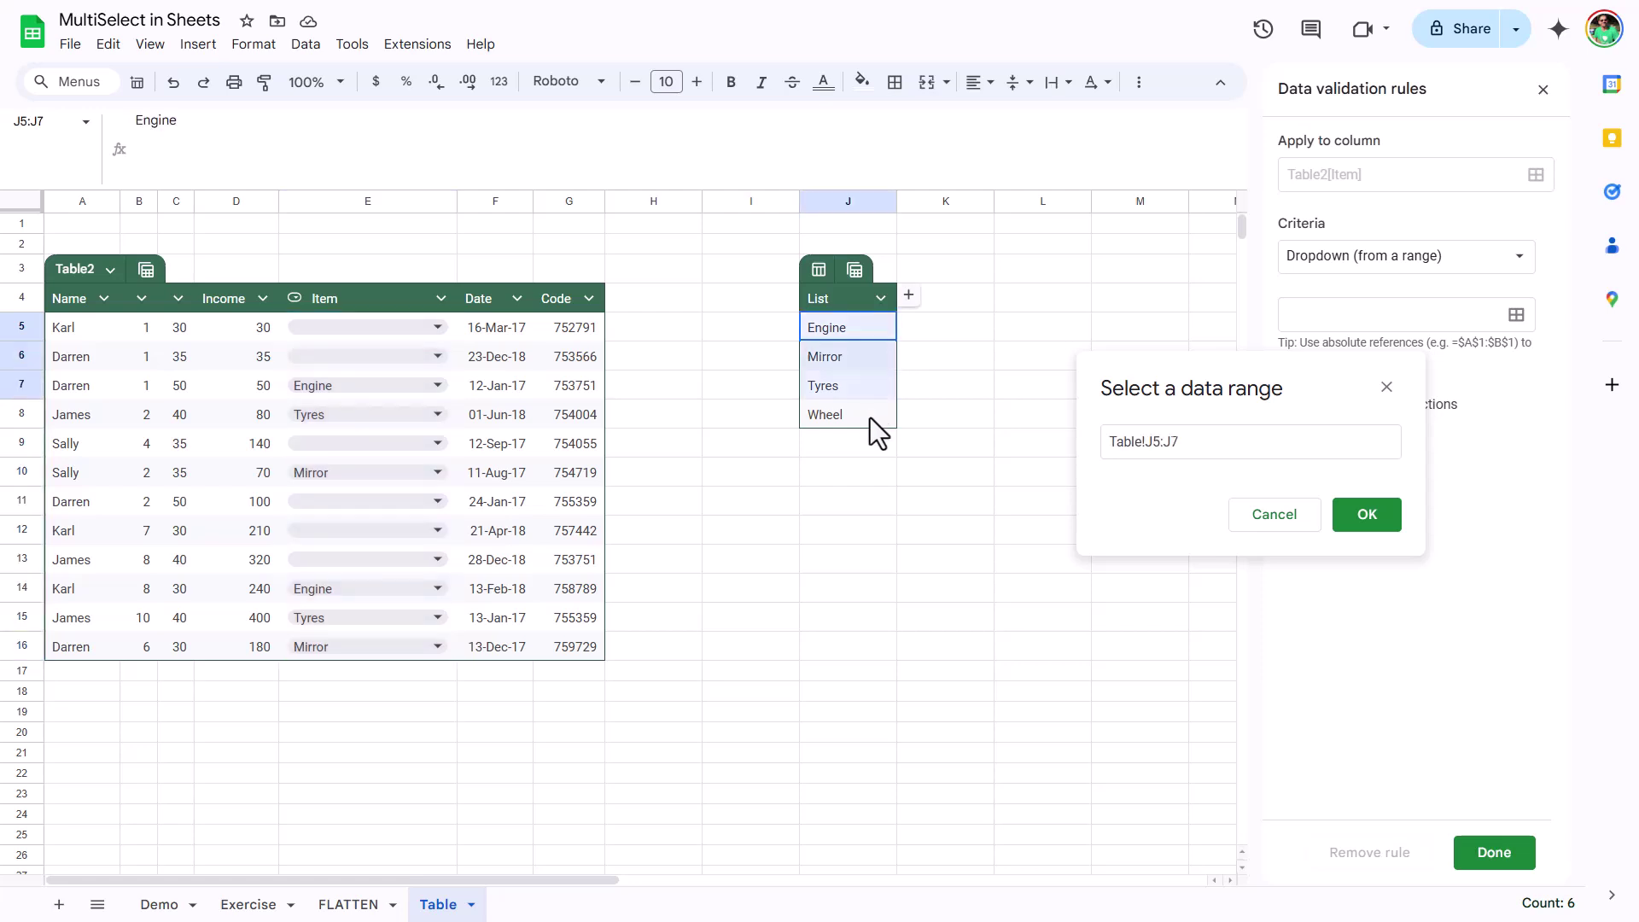
left_click(1367, 514)
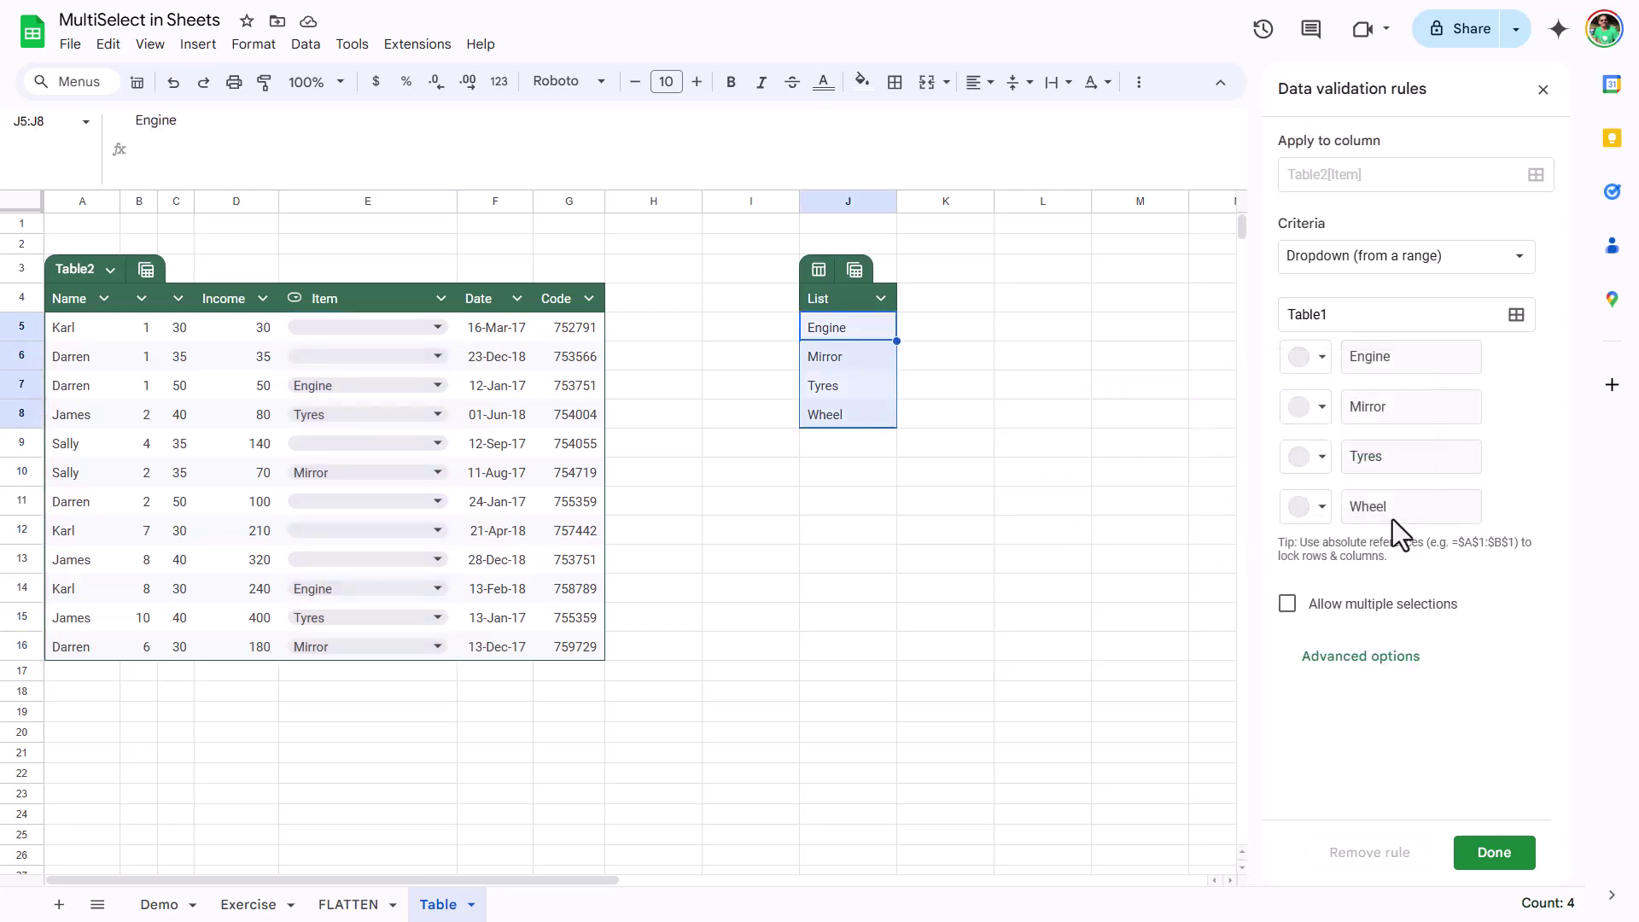
left_click(1288, 605)
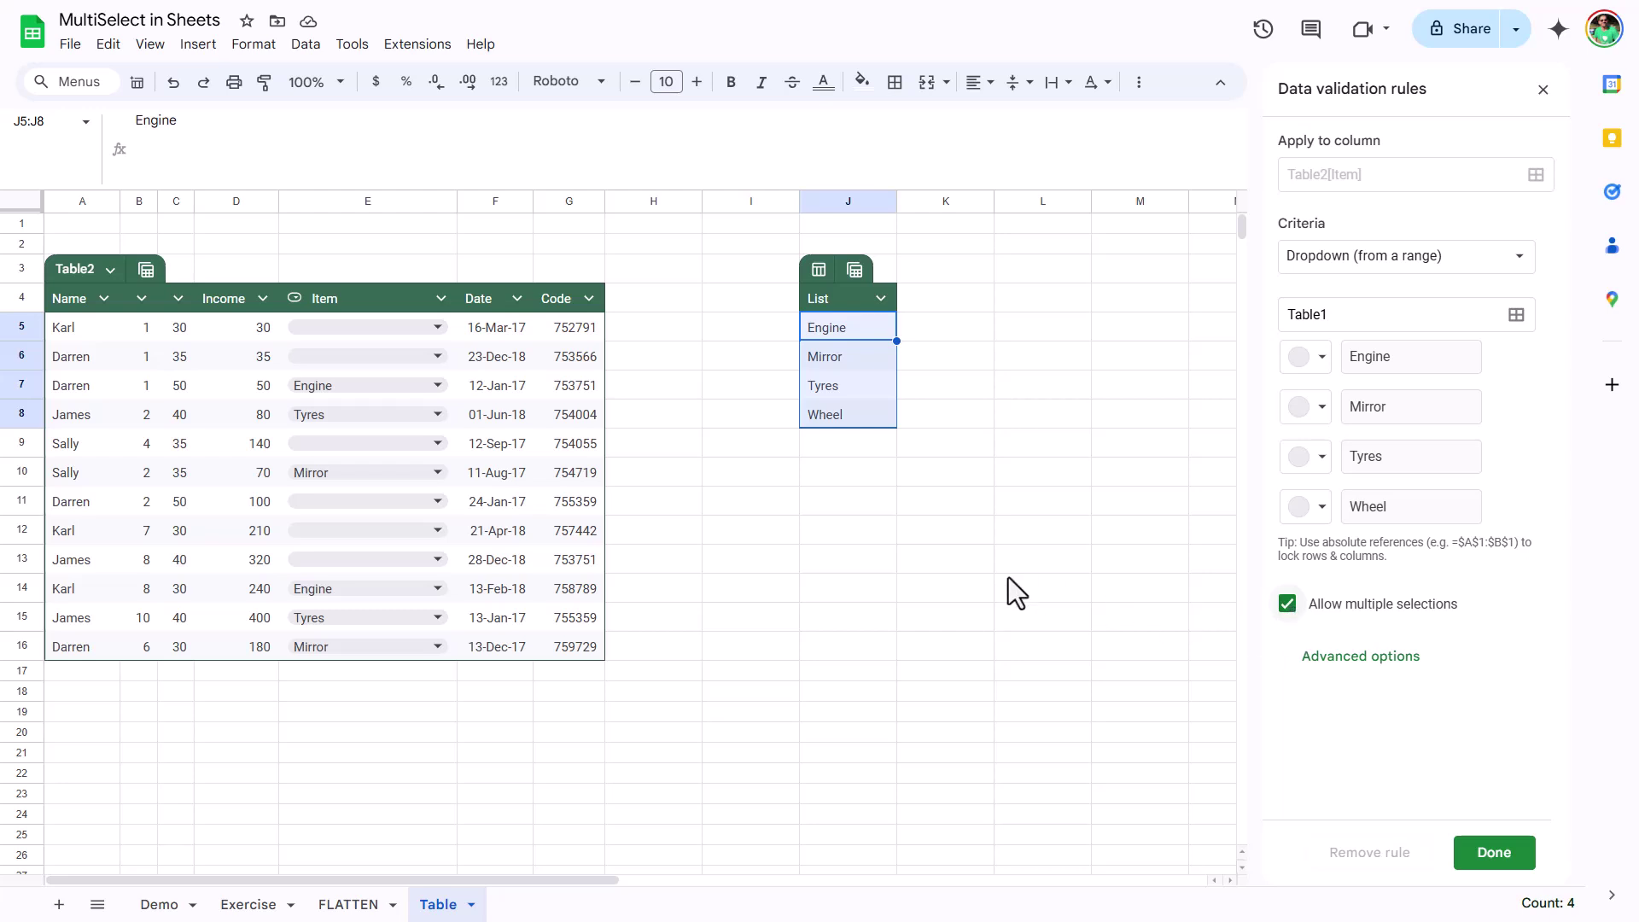
left_click(1496, 846)
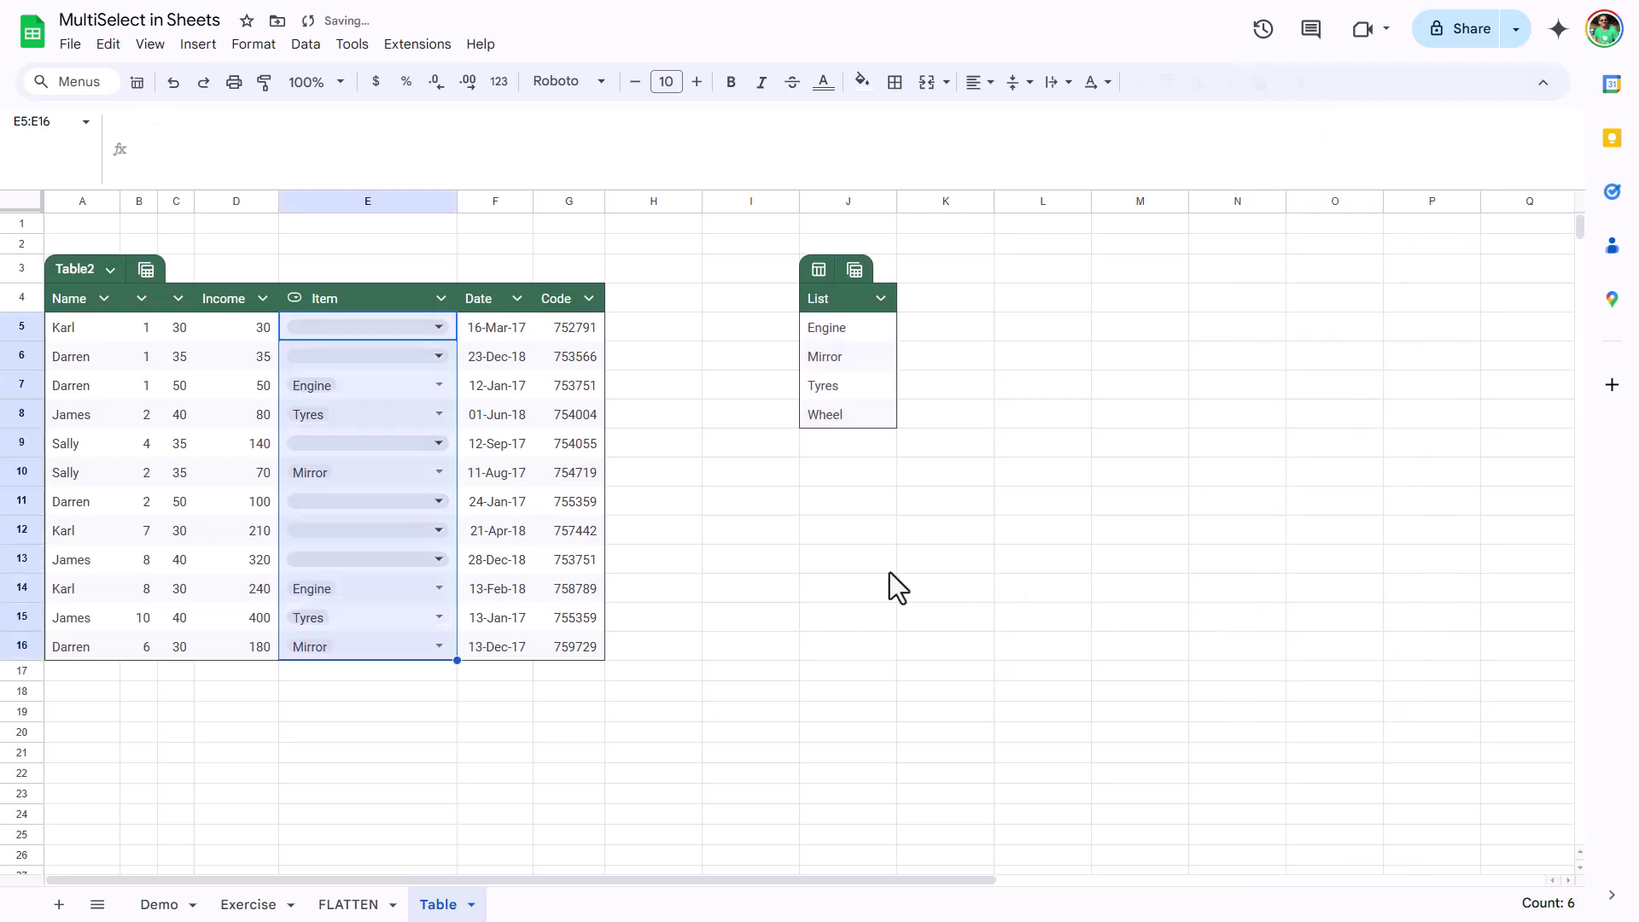
Add Tyres to E7's items so it holds Engine and Tyres.
left_click(391, 394)
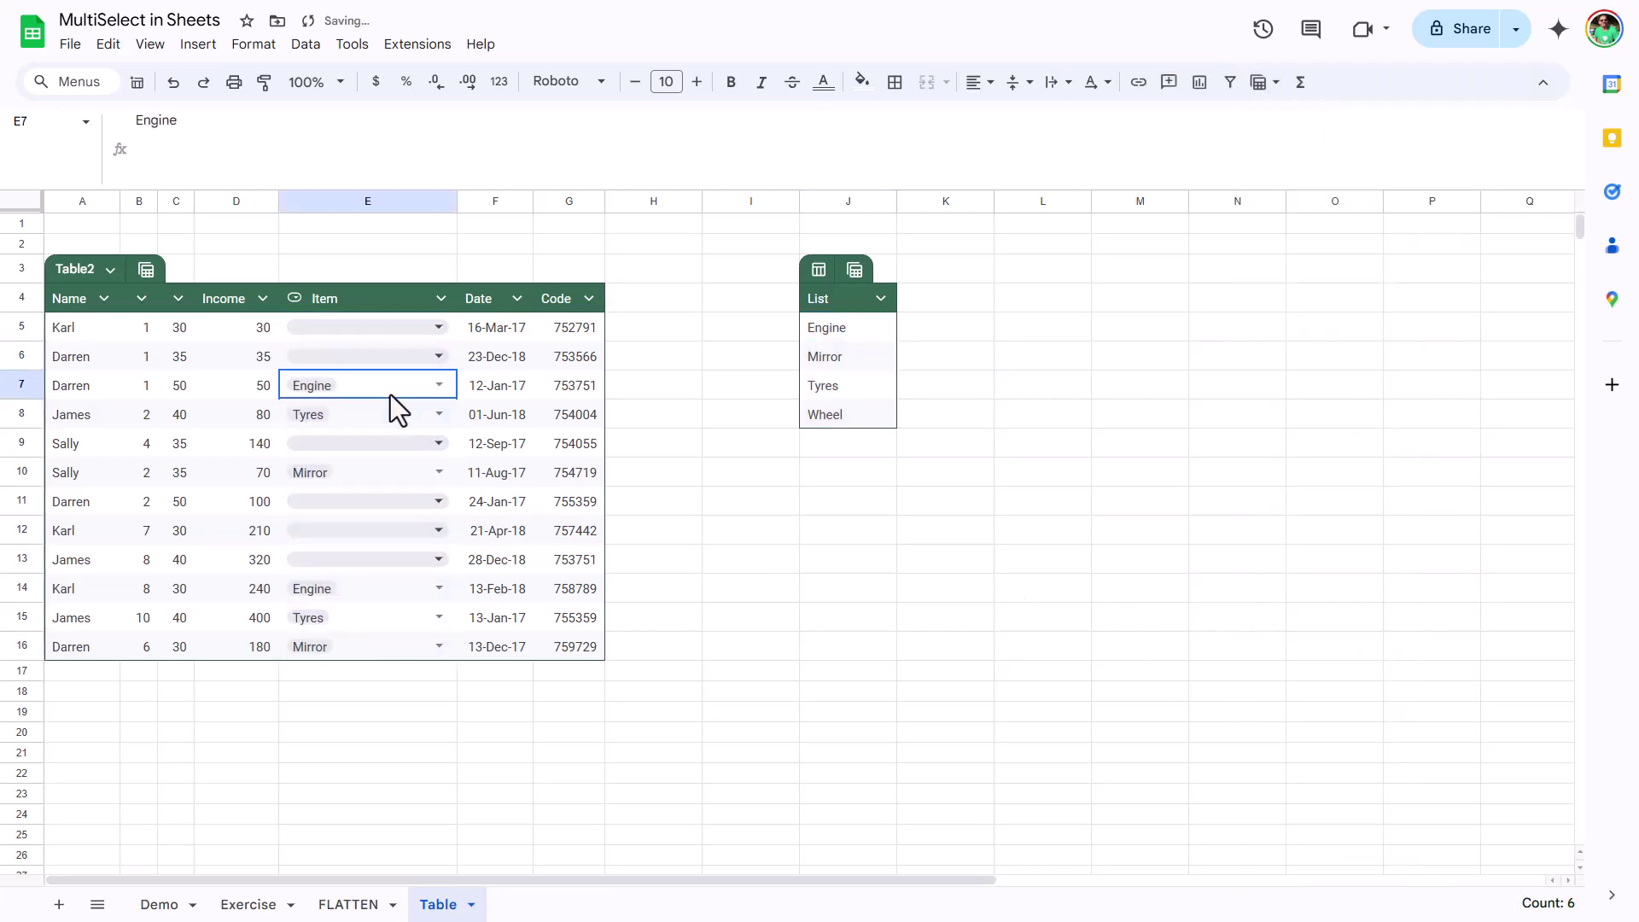
left_click(439, 389)
left_click(391, 510)
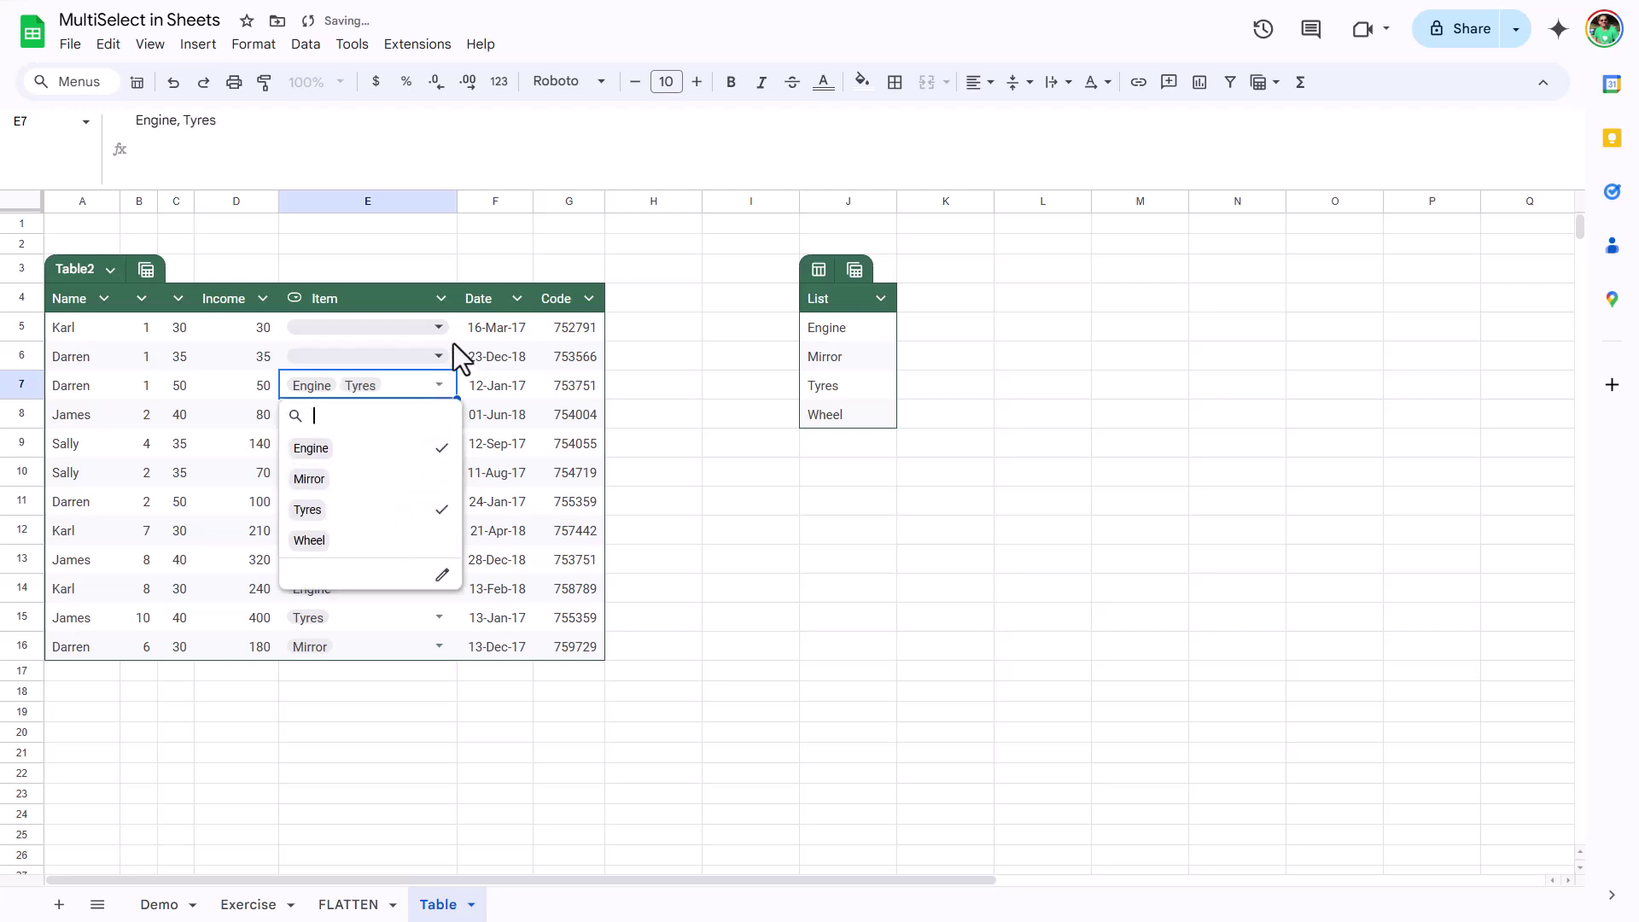
left_click(542, 338)
Add Radio to the List table in J9 and confirm it appears in the Item choices.
left_click(869, 444)
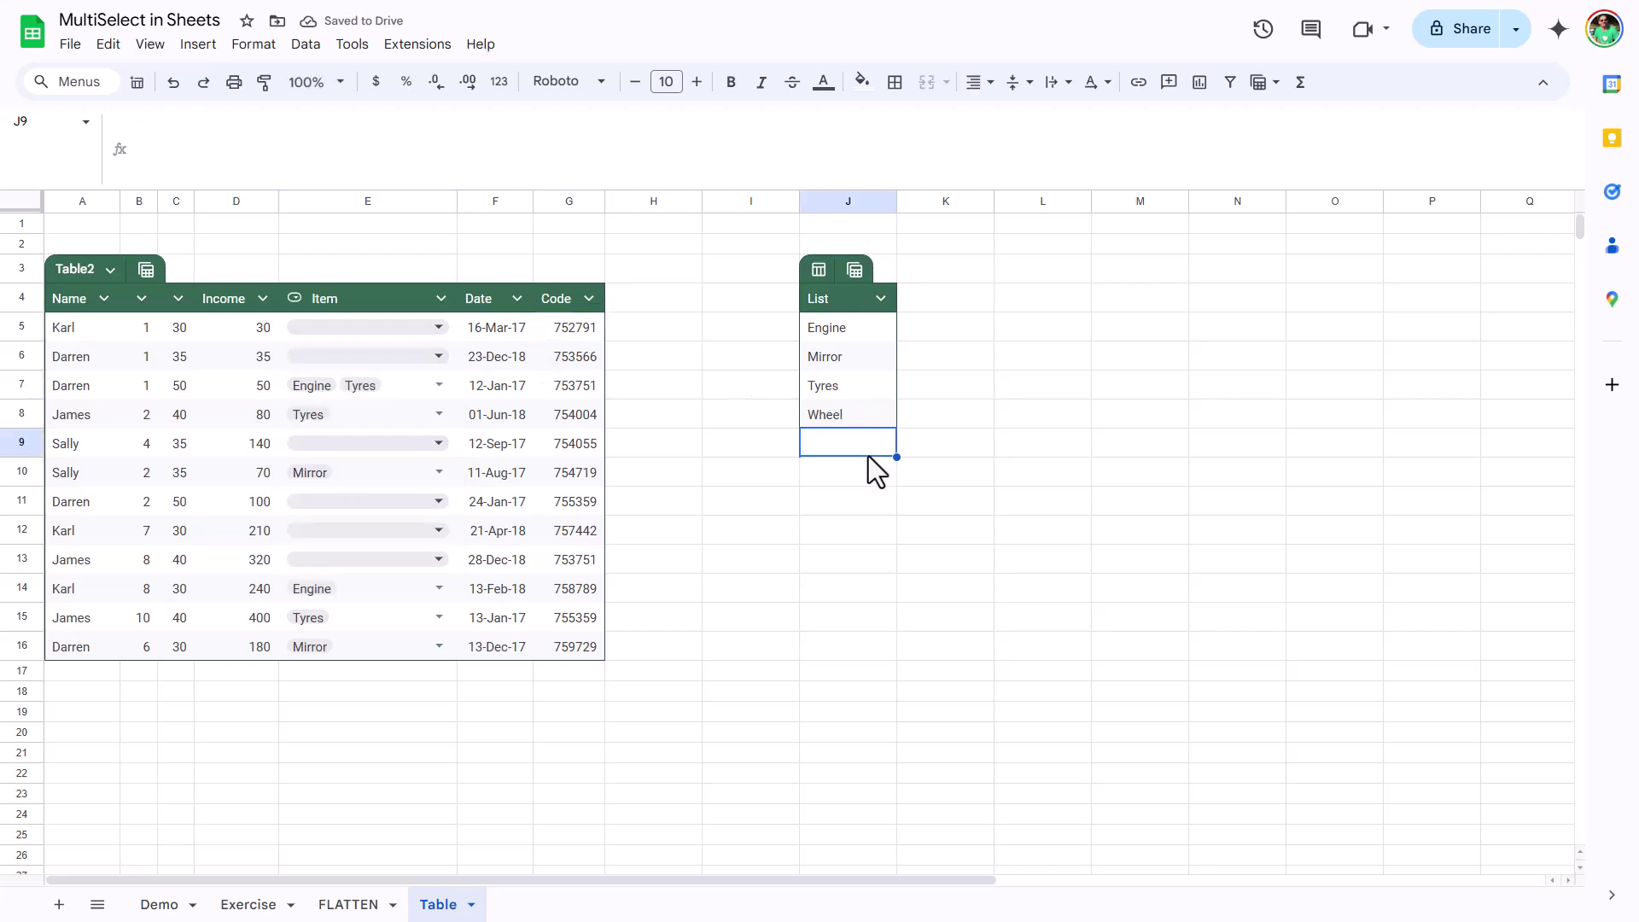
type("Ra")
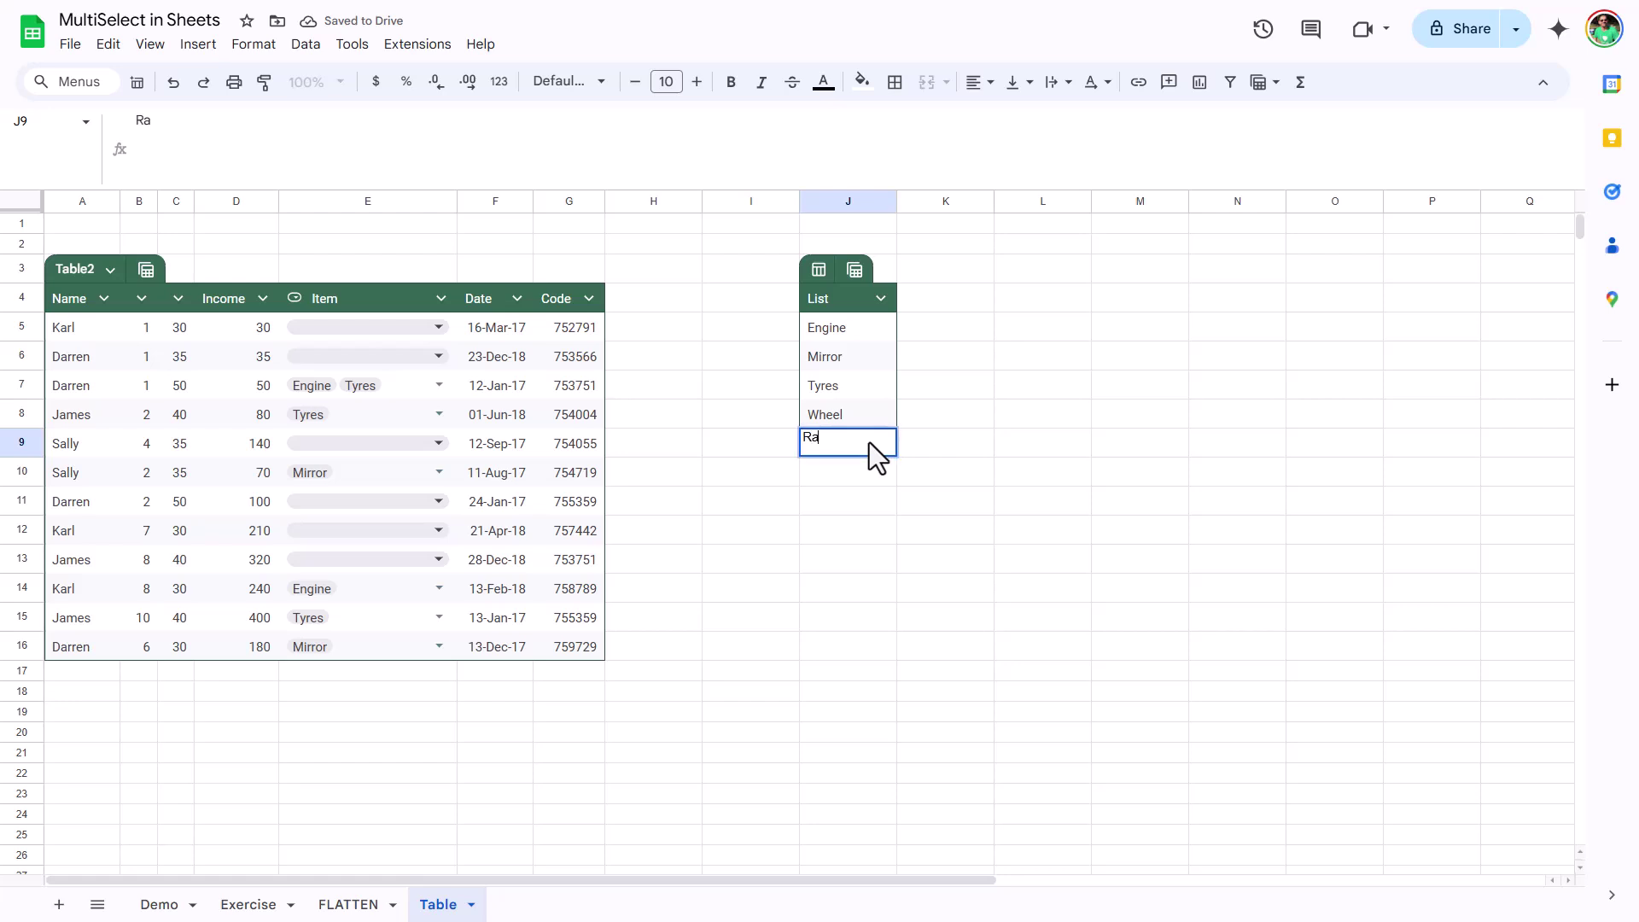
type("dio")
key("Return")
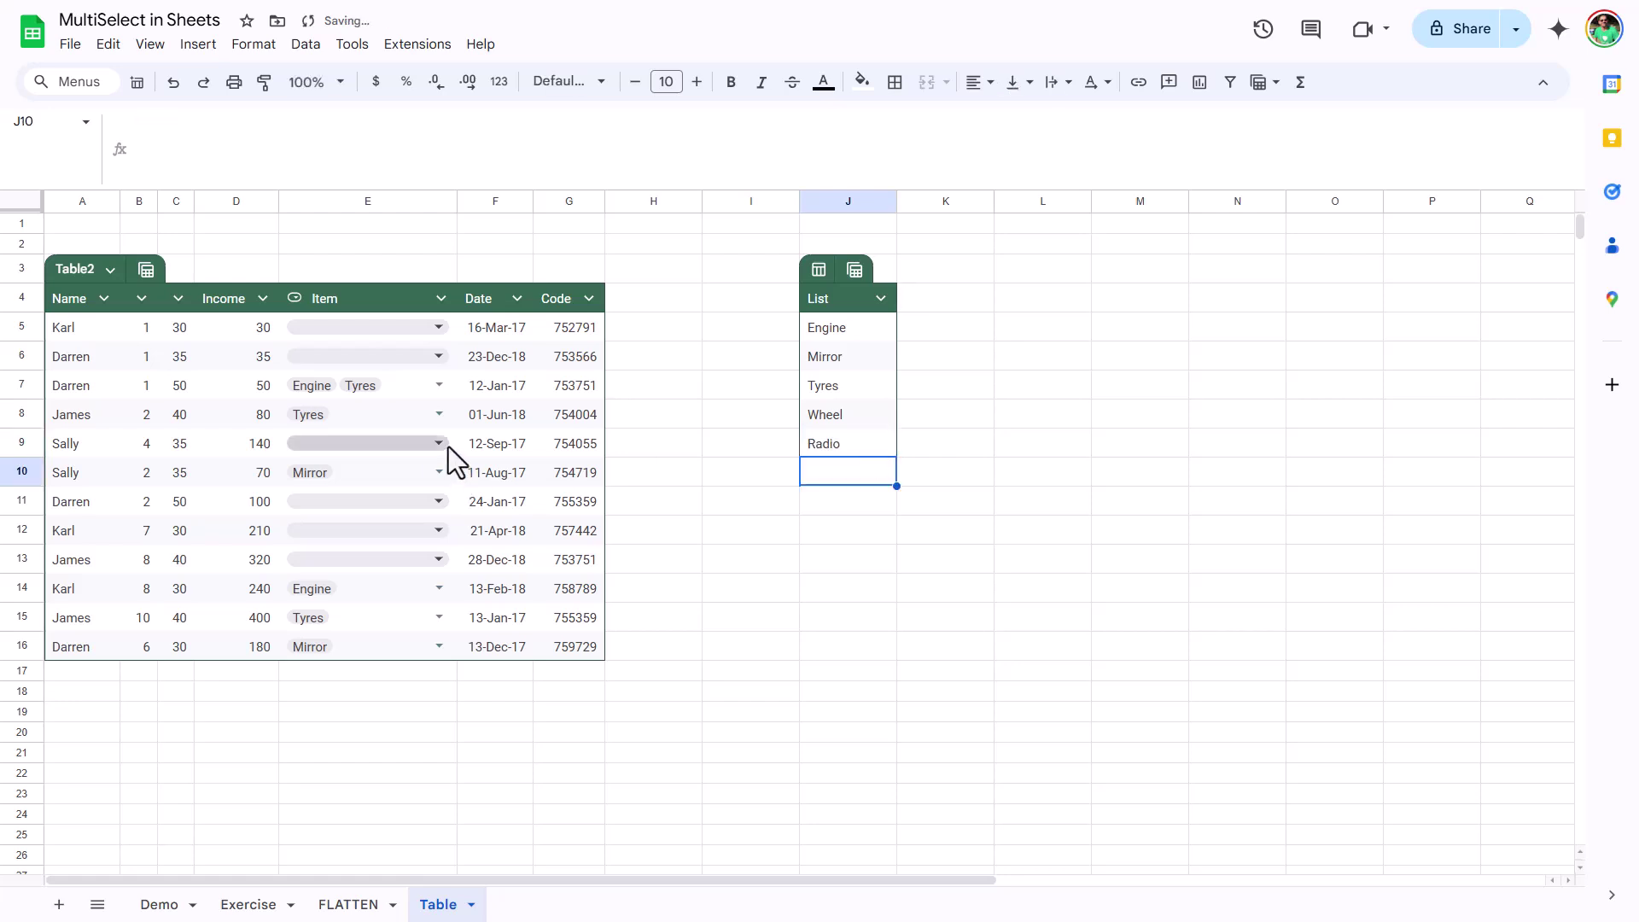
left_click(440, 444)
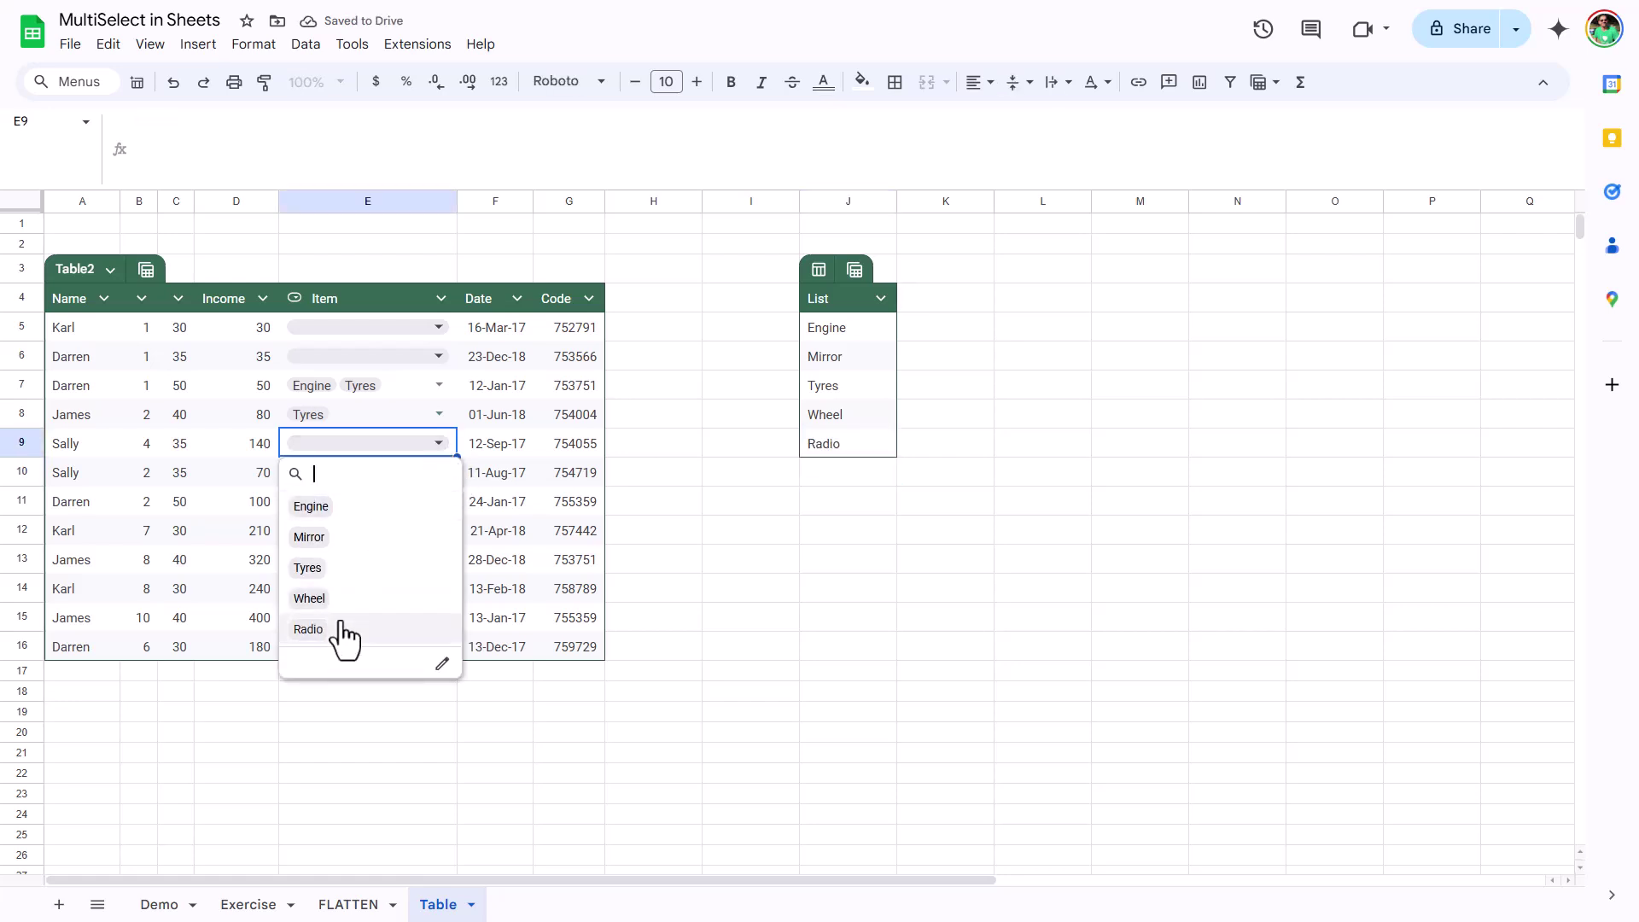
left_click(414, 391)
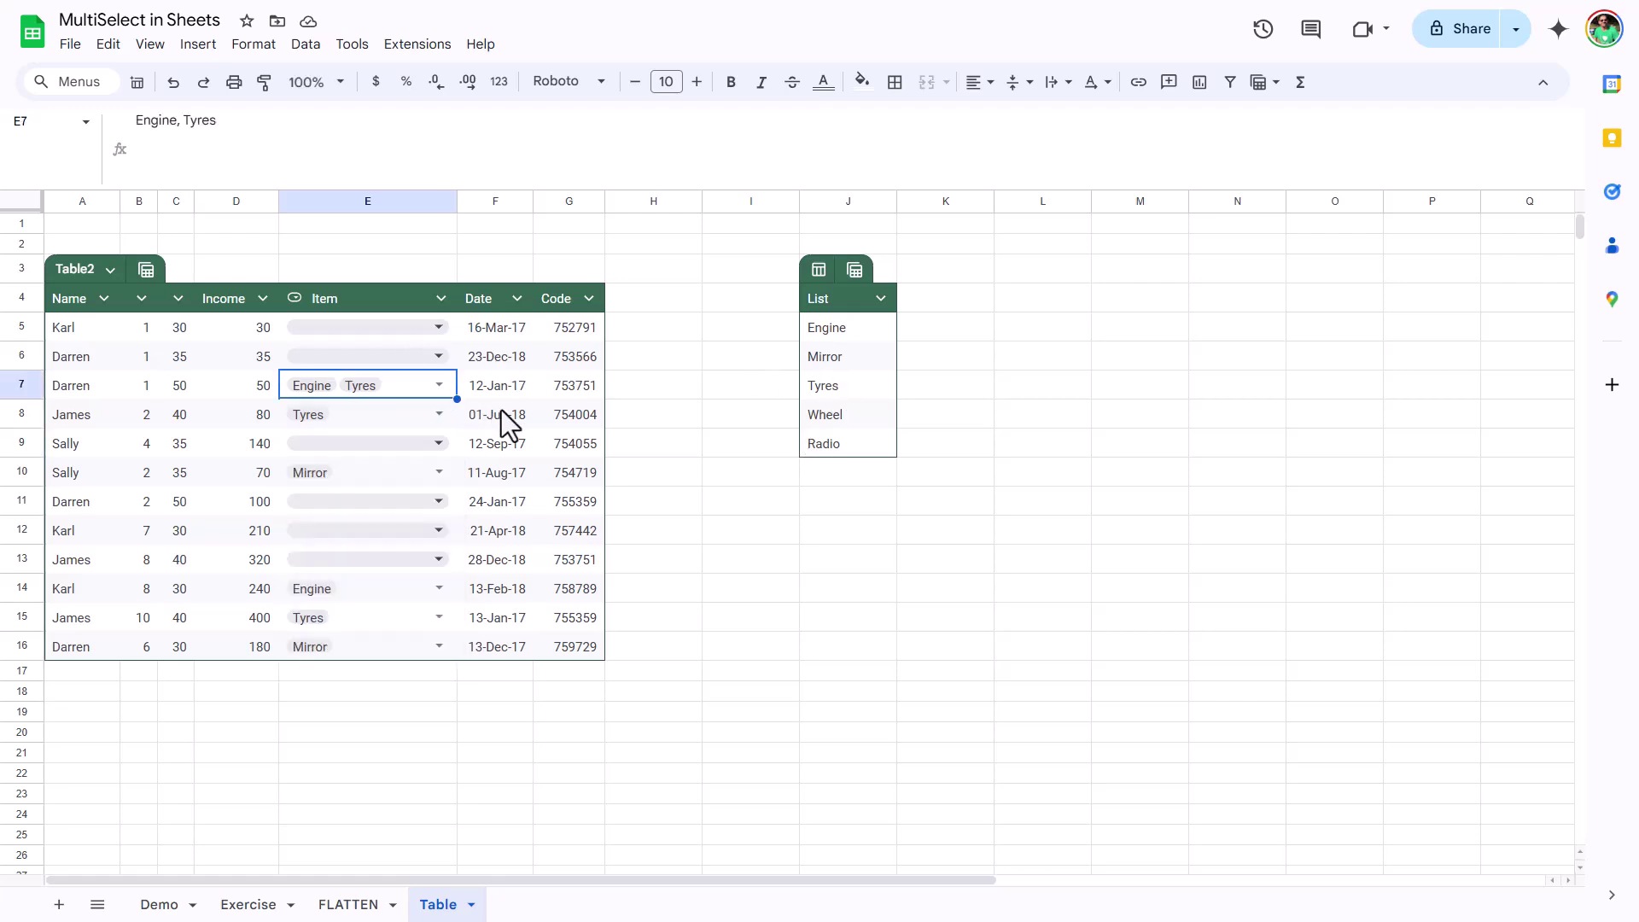
Colour the Item options: Engine pink, Mirror light blue, Tyres lavender, Wheel pink, Radio dark blue.
left_click(440, 296)
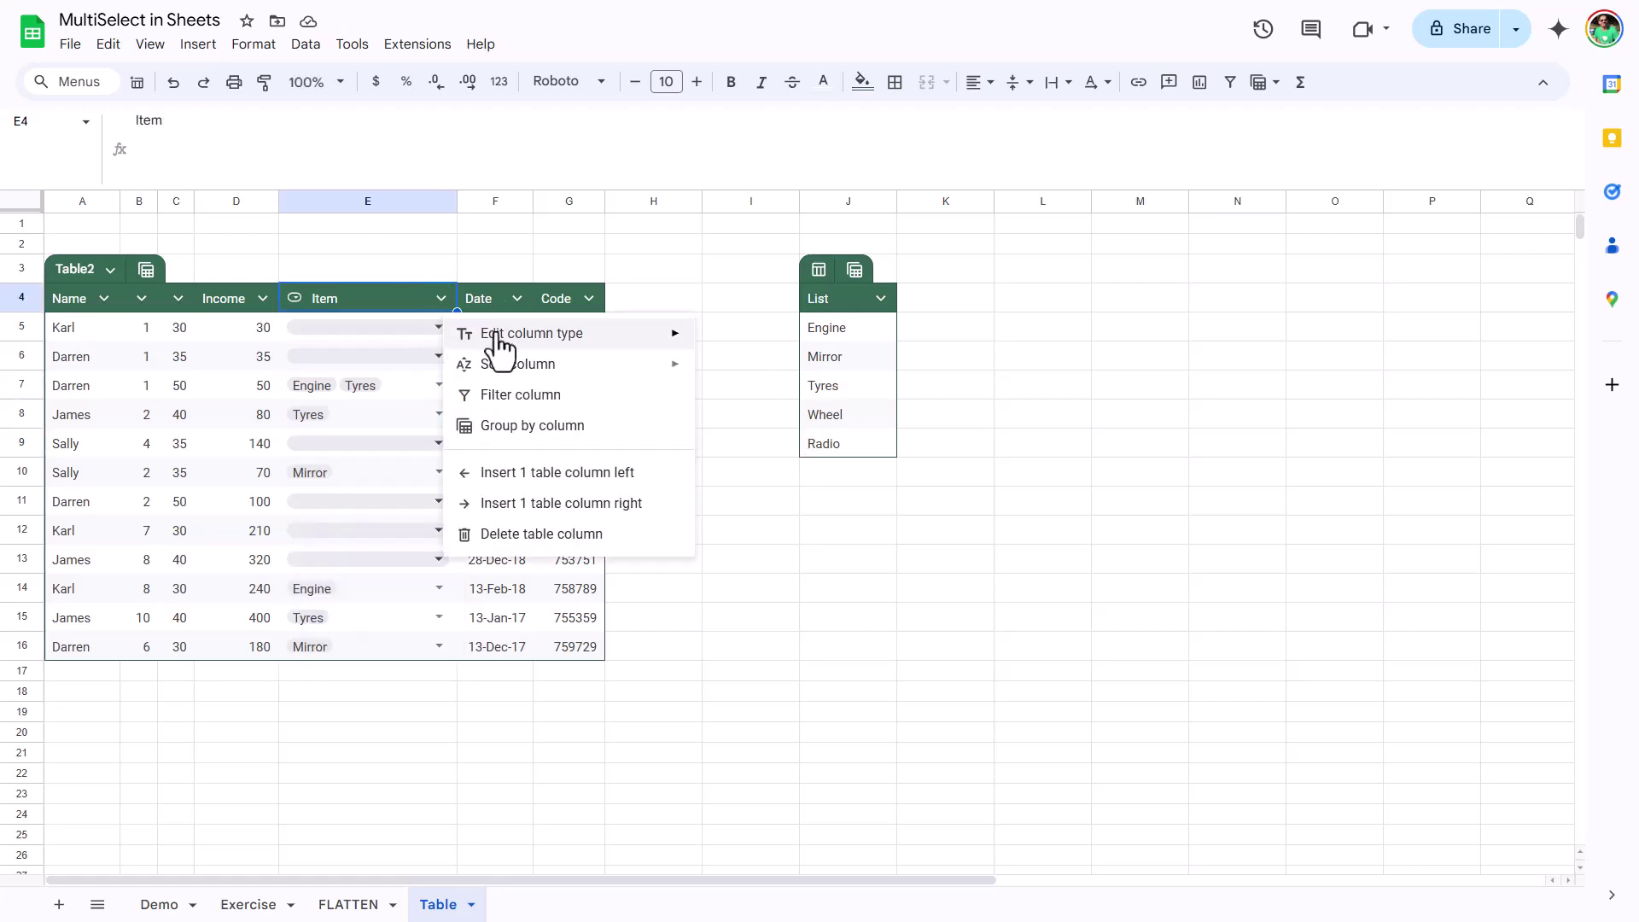
mouse_move(497, 338)
left_click(791, 434)
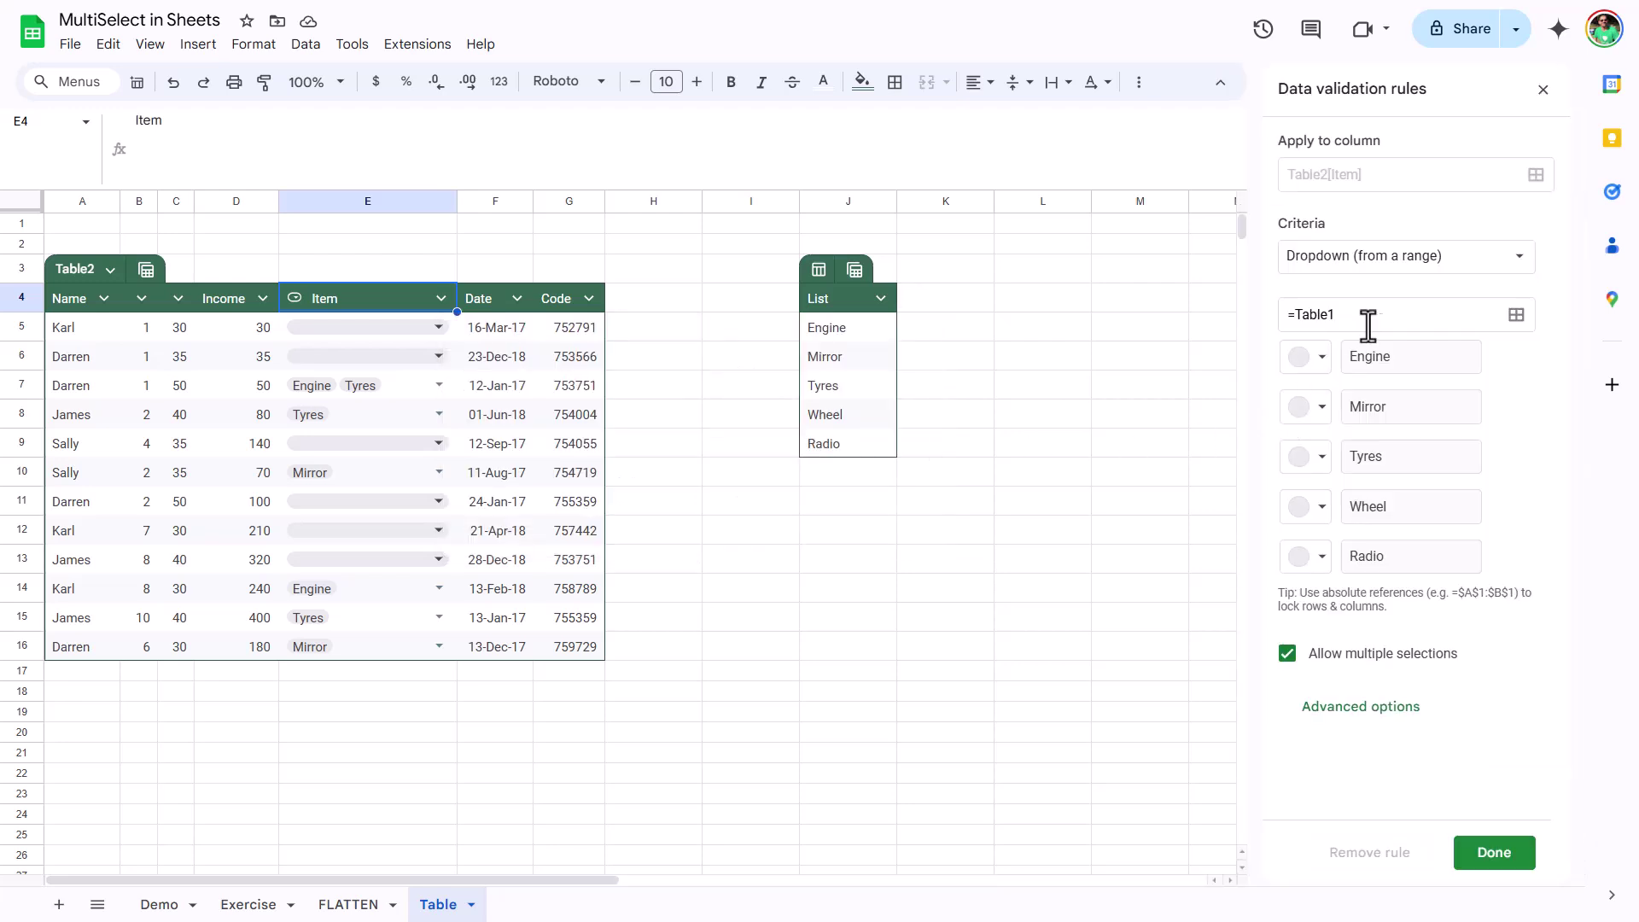
left_click(1320, 358)
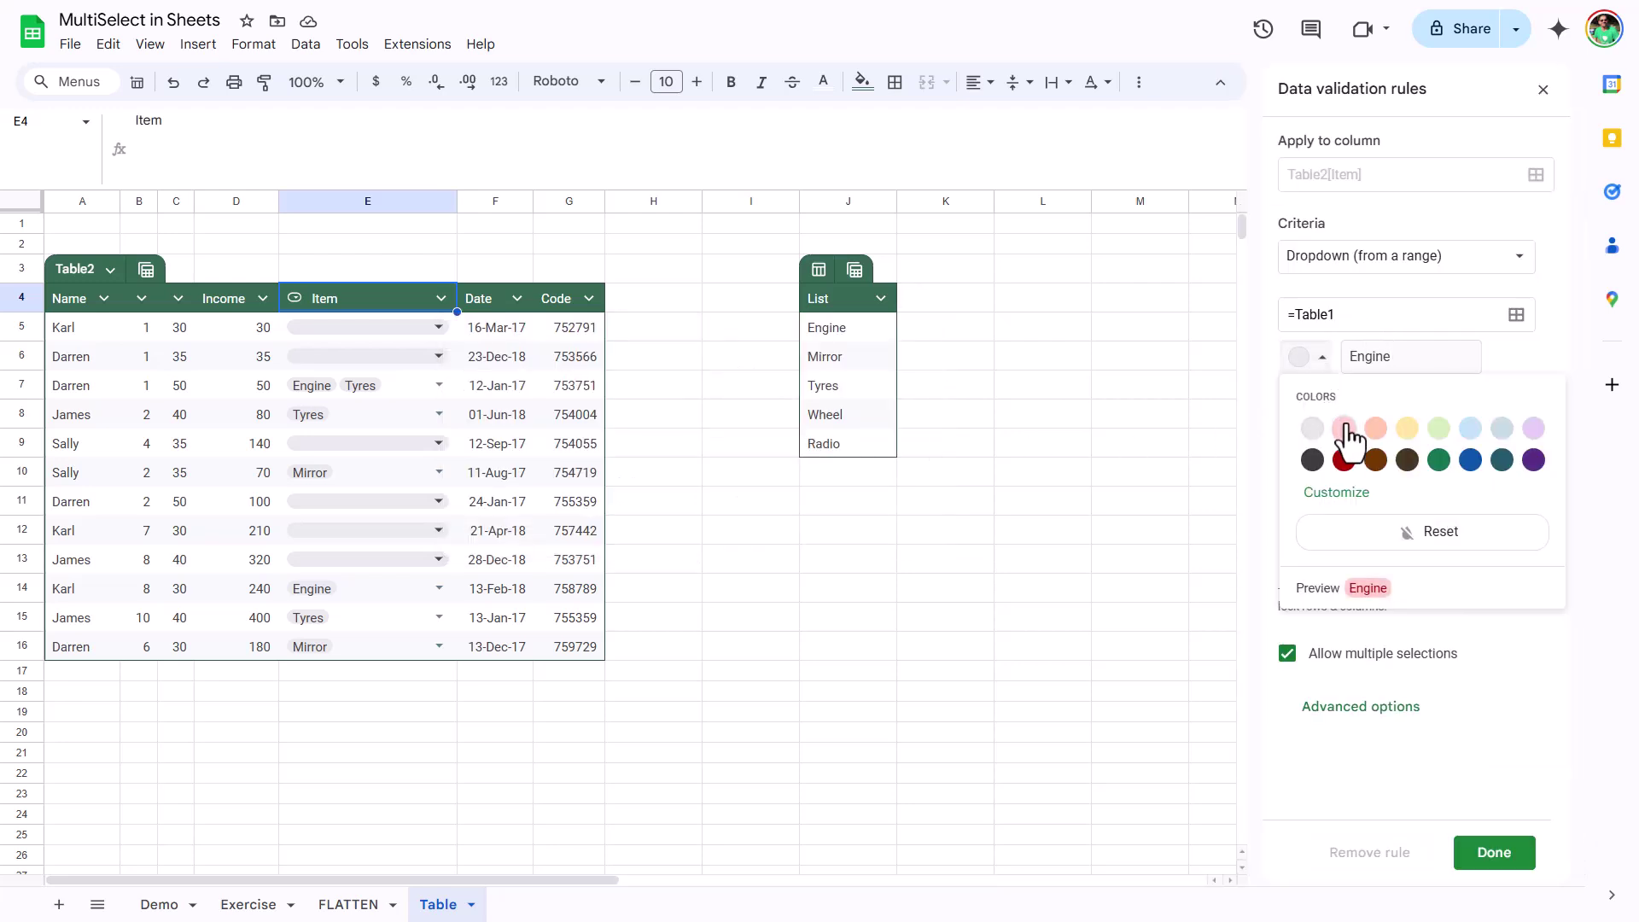
left_click(1345, 428)
left_click(1309, 408)
left_click(1469, 478)
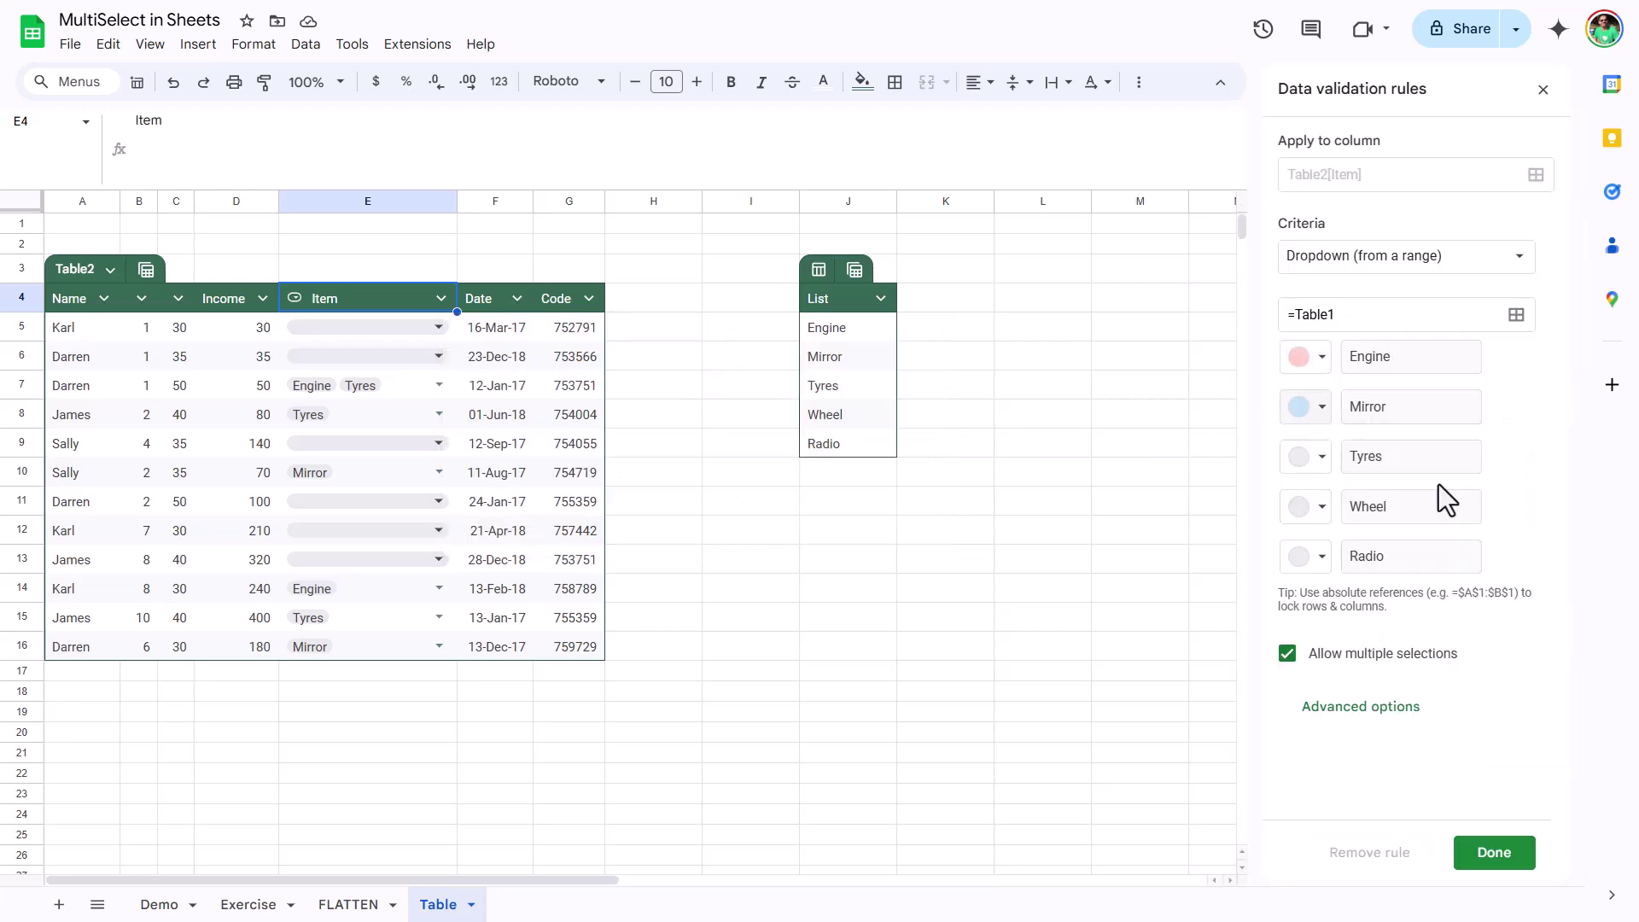
left_click(1308, 459)
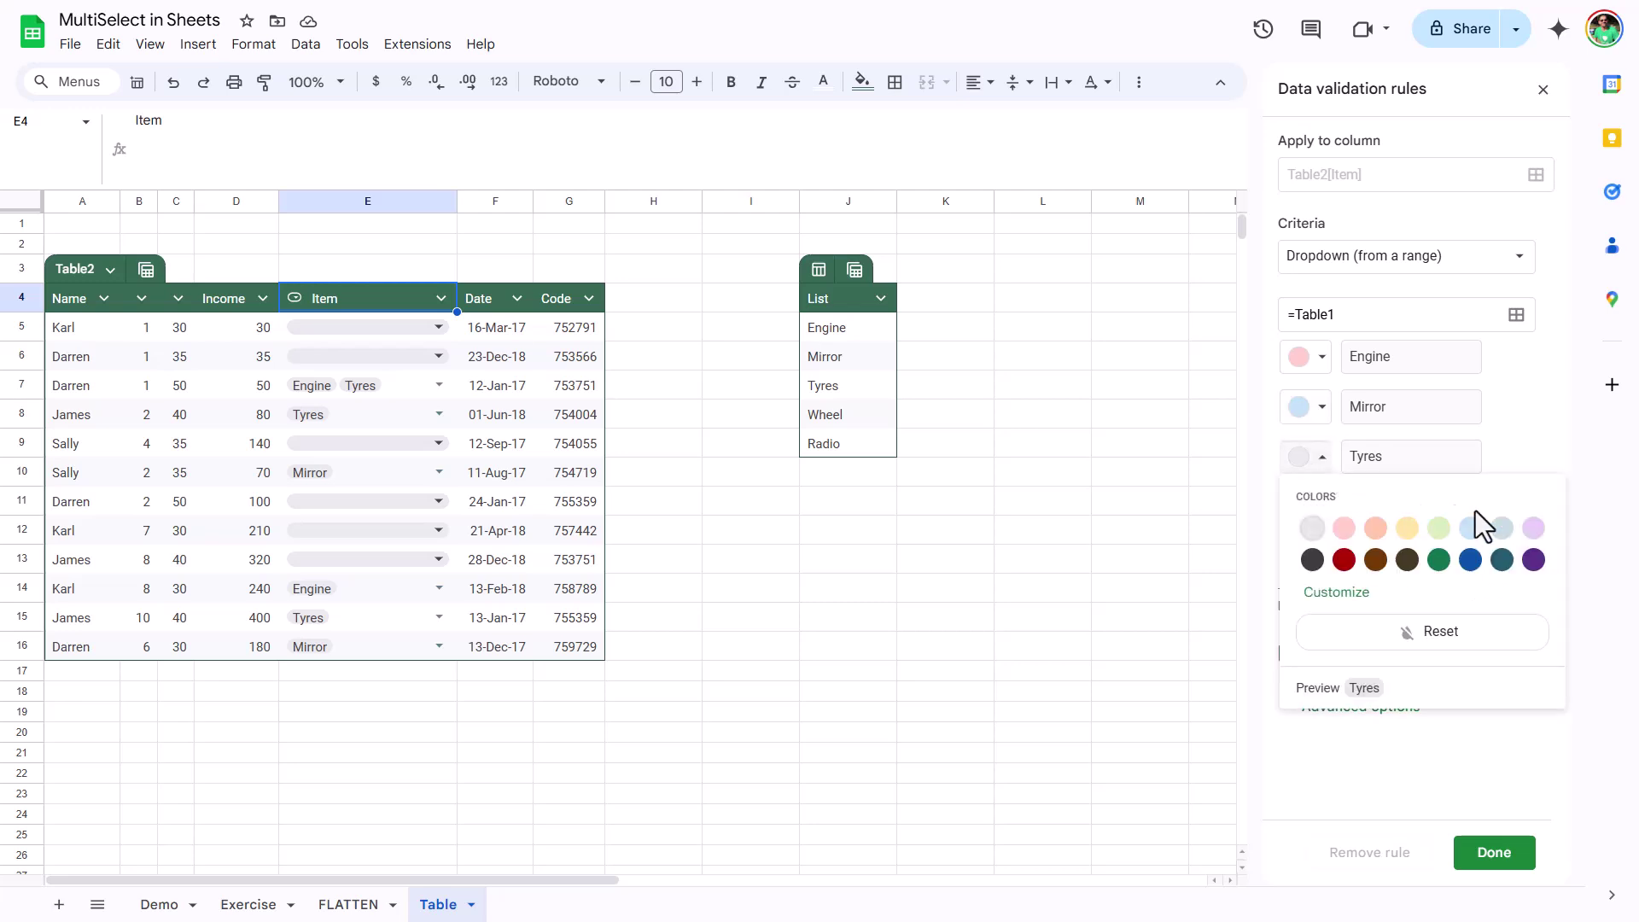
left_click(1532, 528)
left_click(1308, 508)
left_click(1345, 581)
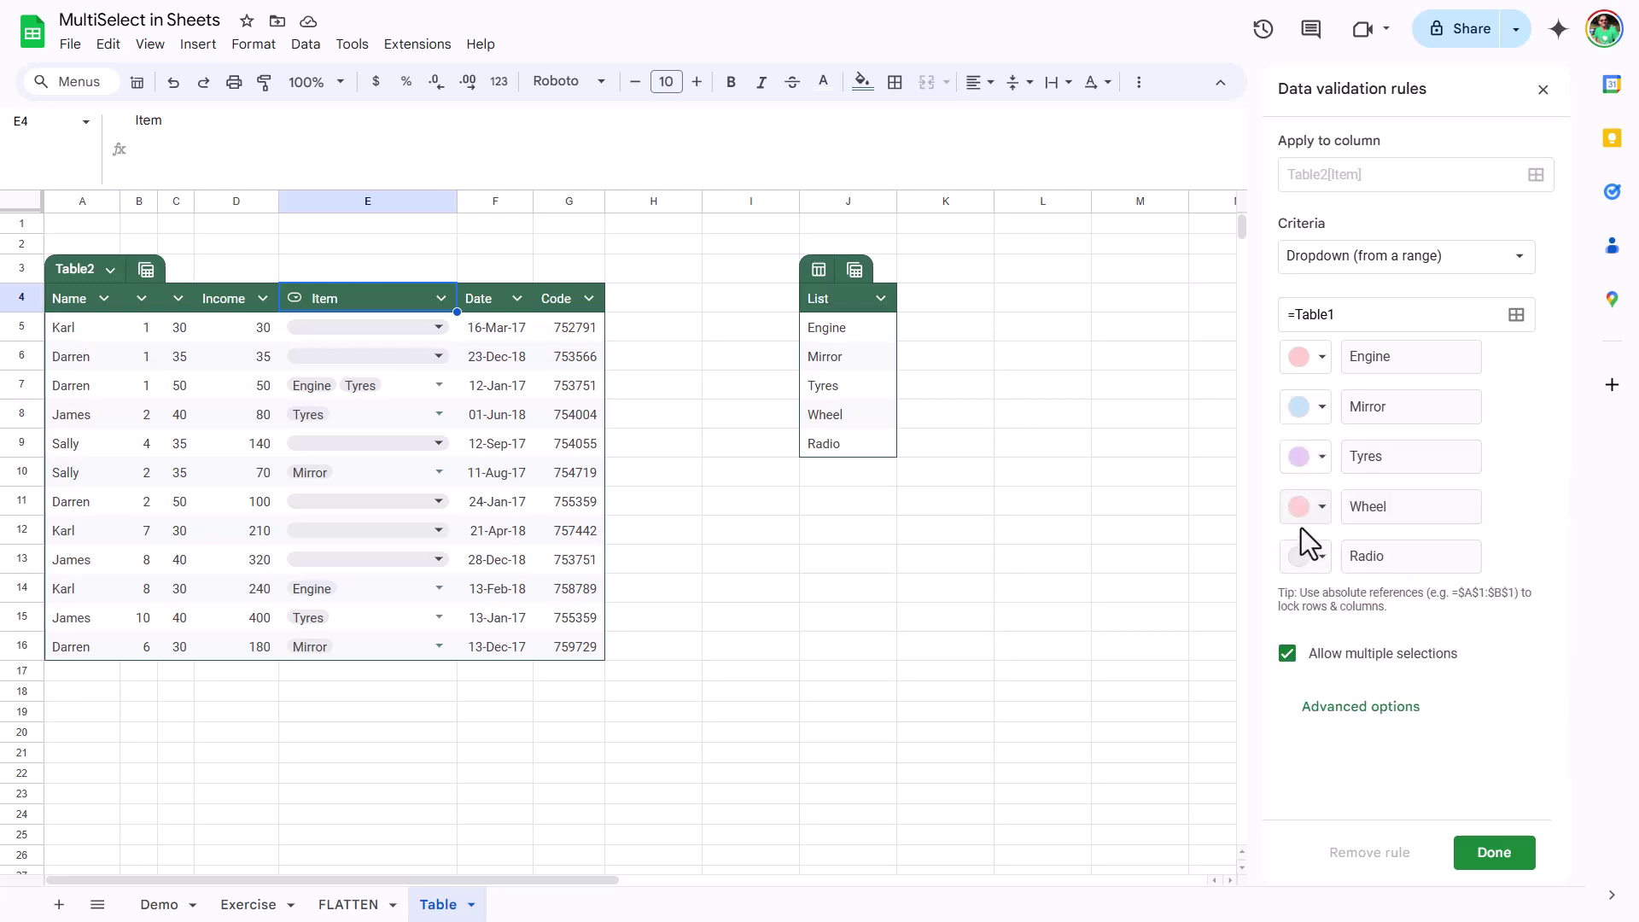
left_click(1317, 559)
left_click(1471, 661)
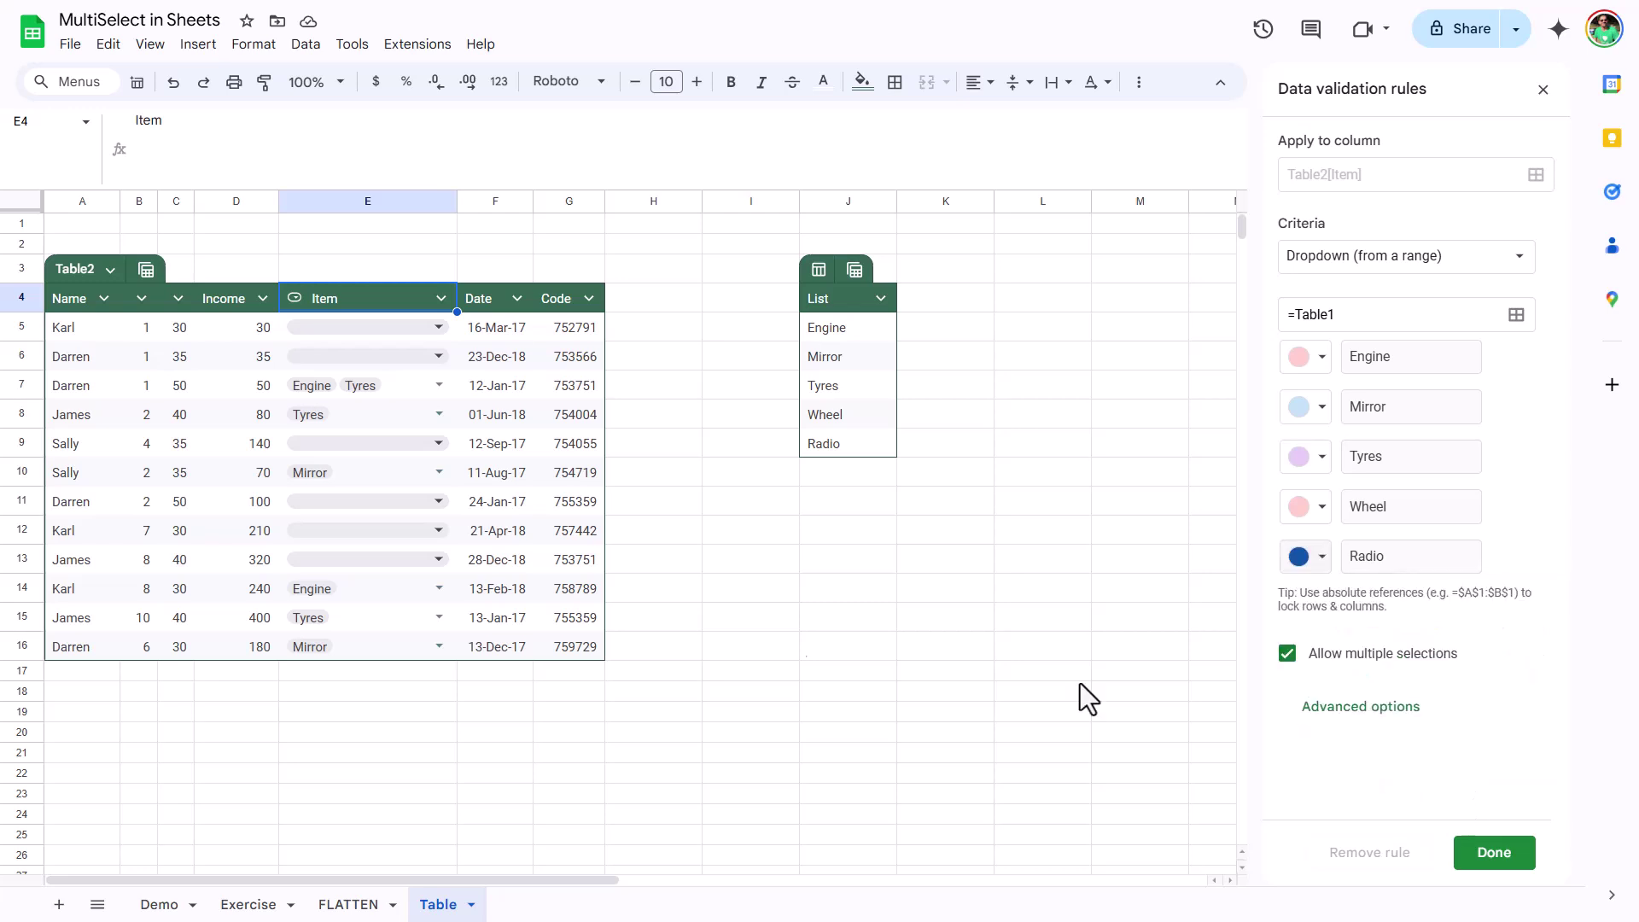
left_click(438, 357)
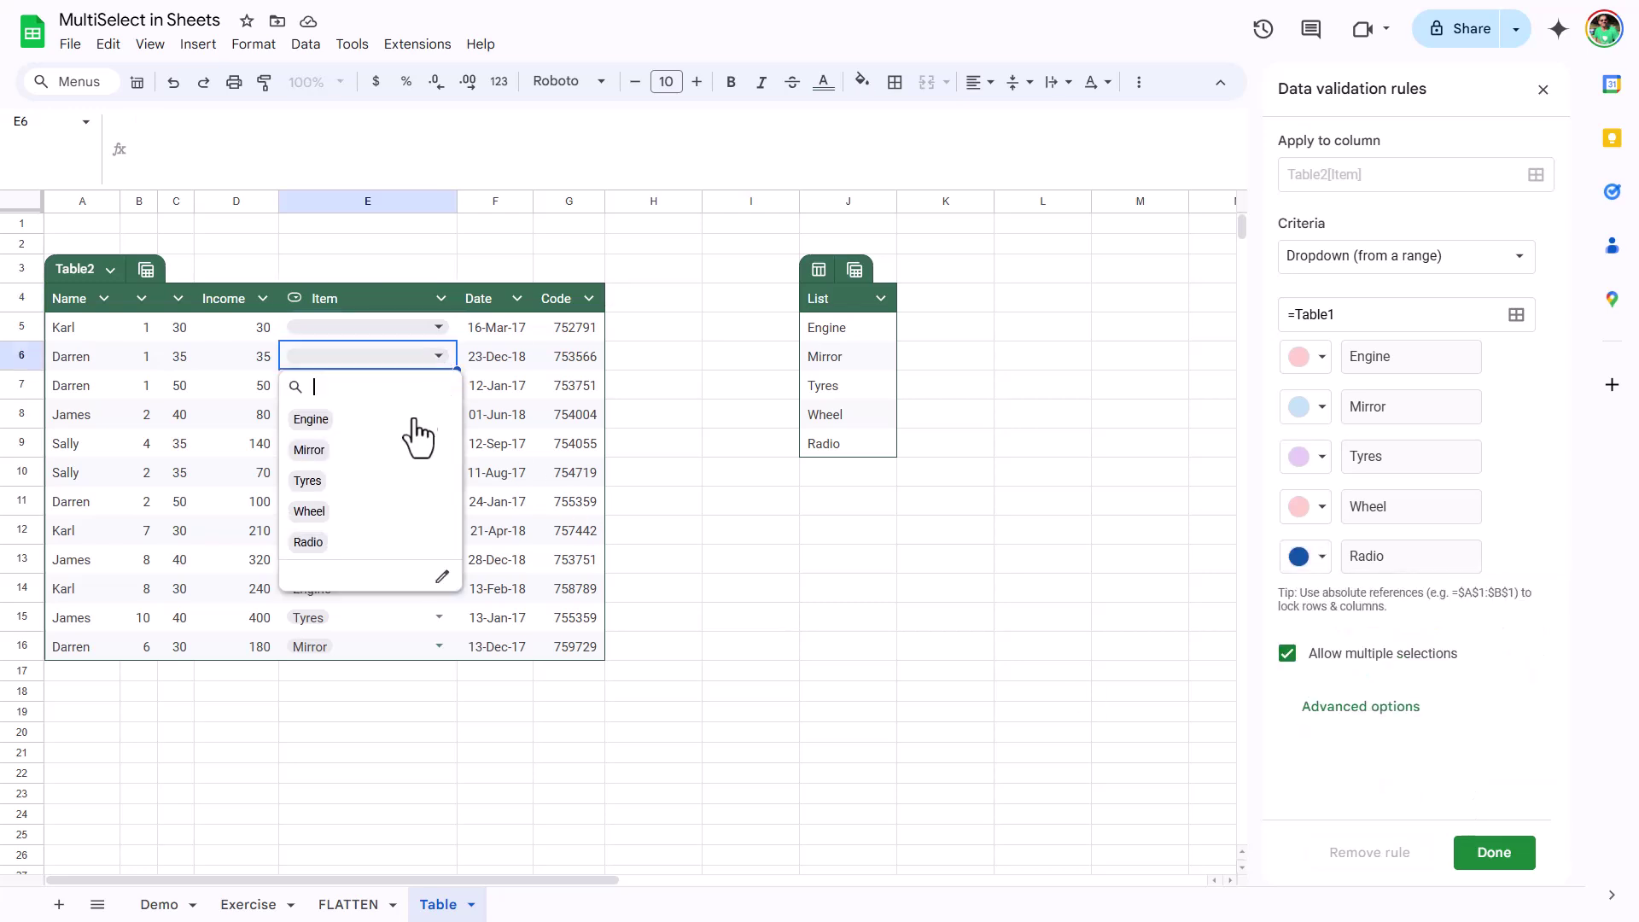
left_click(1494, 853)
Add Radio to E16's items so it holds Mirror and Radio.
left_click(433, 639)
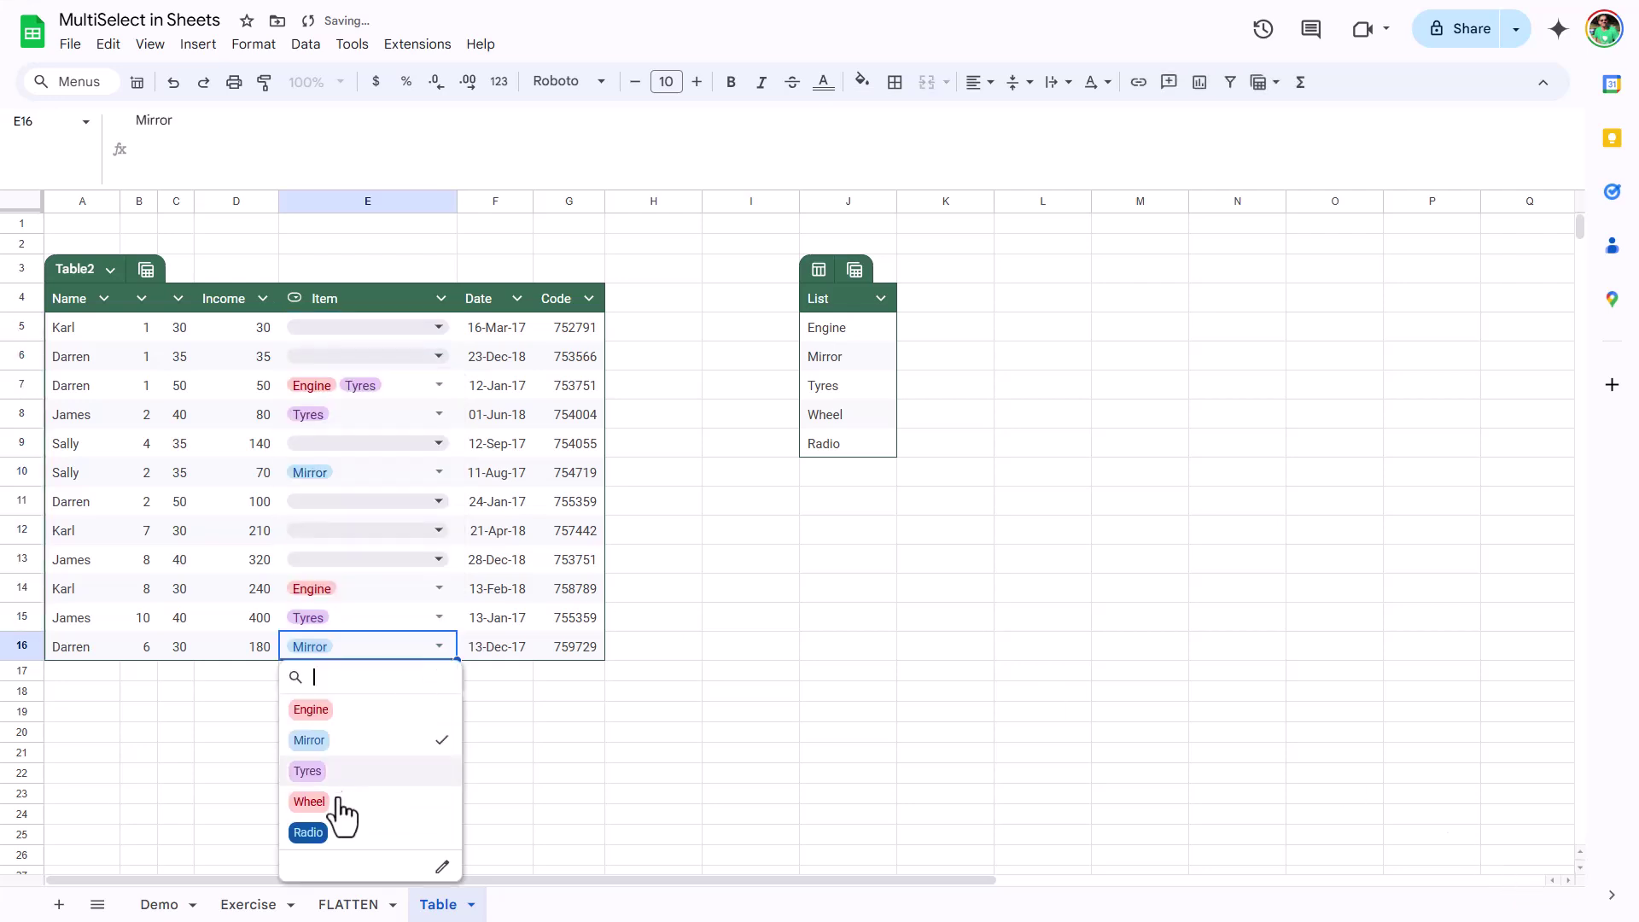
left_click(367, 830)
left_click(461, 711)
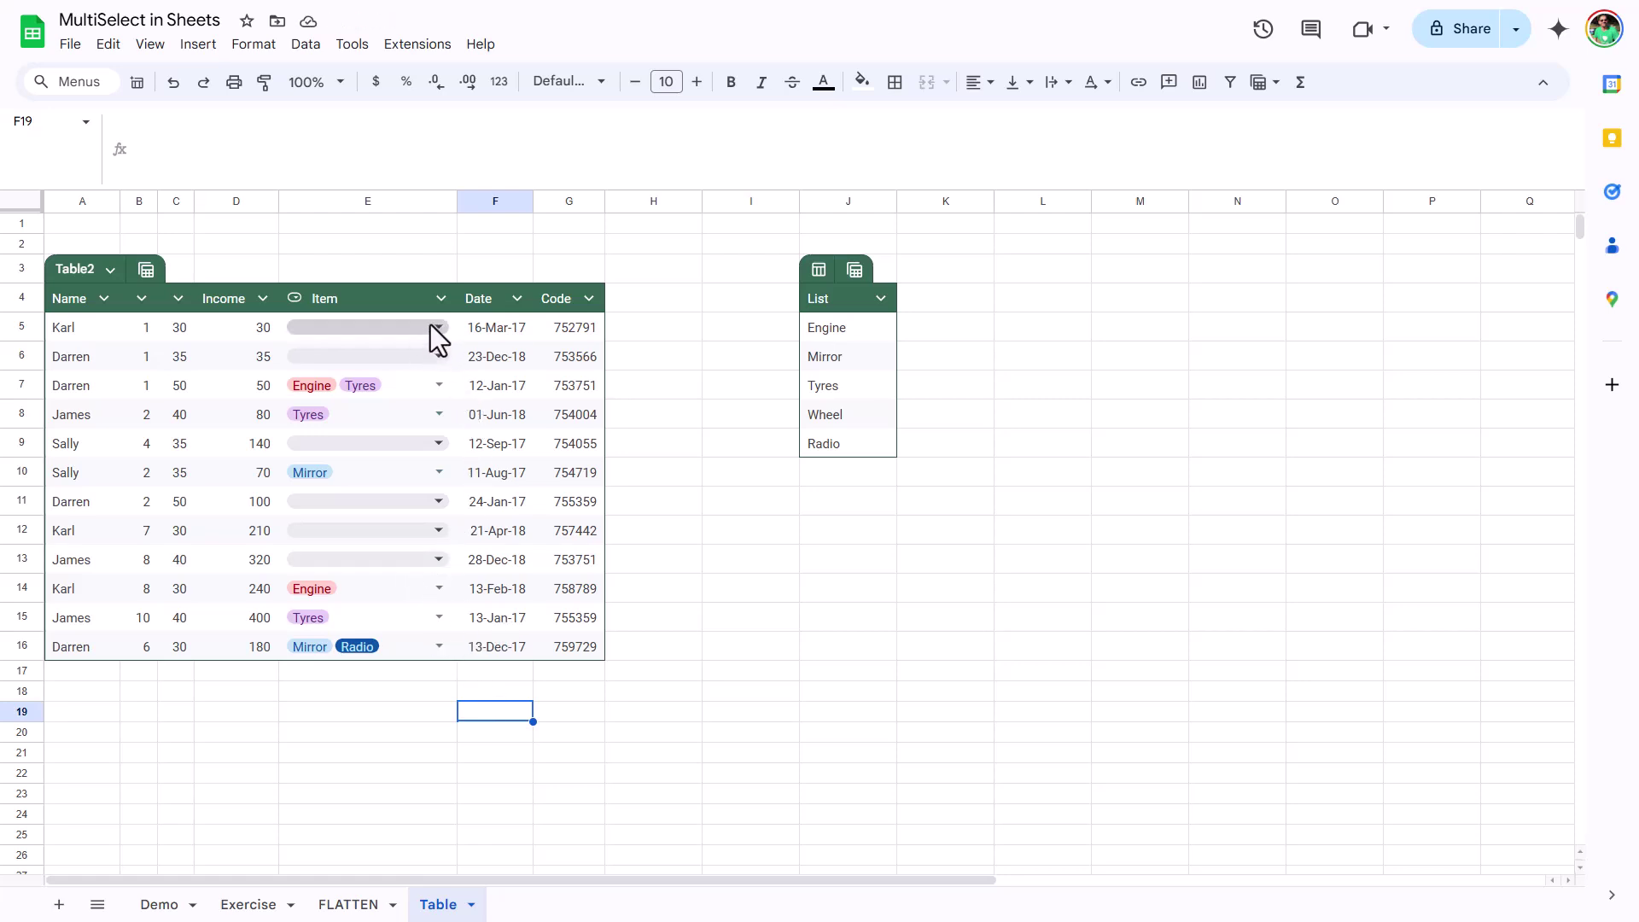
left_click(750, 442)
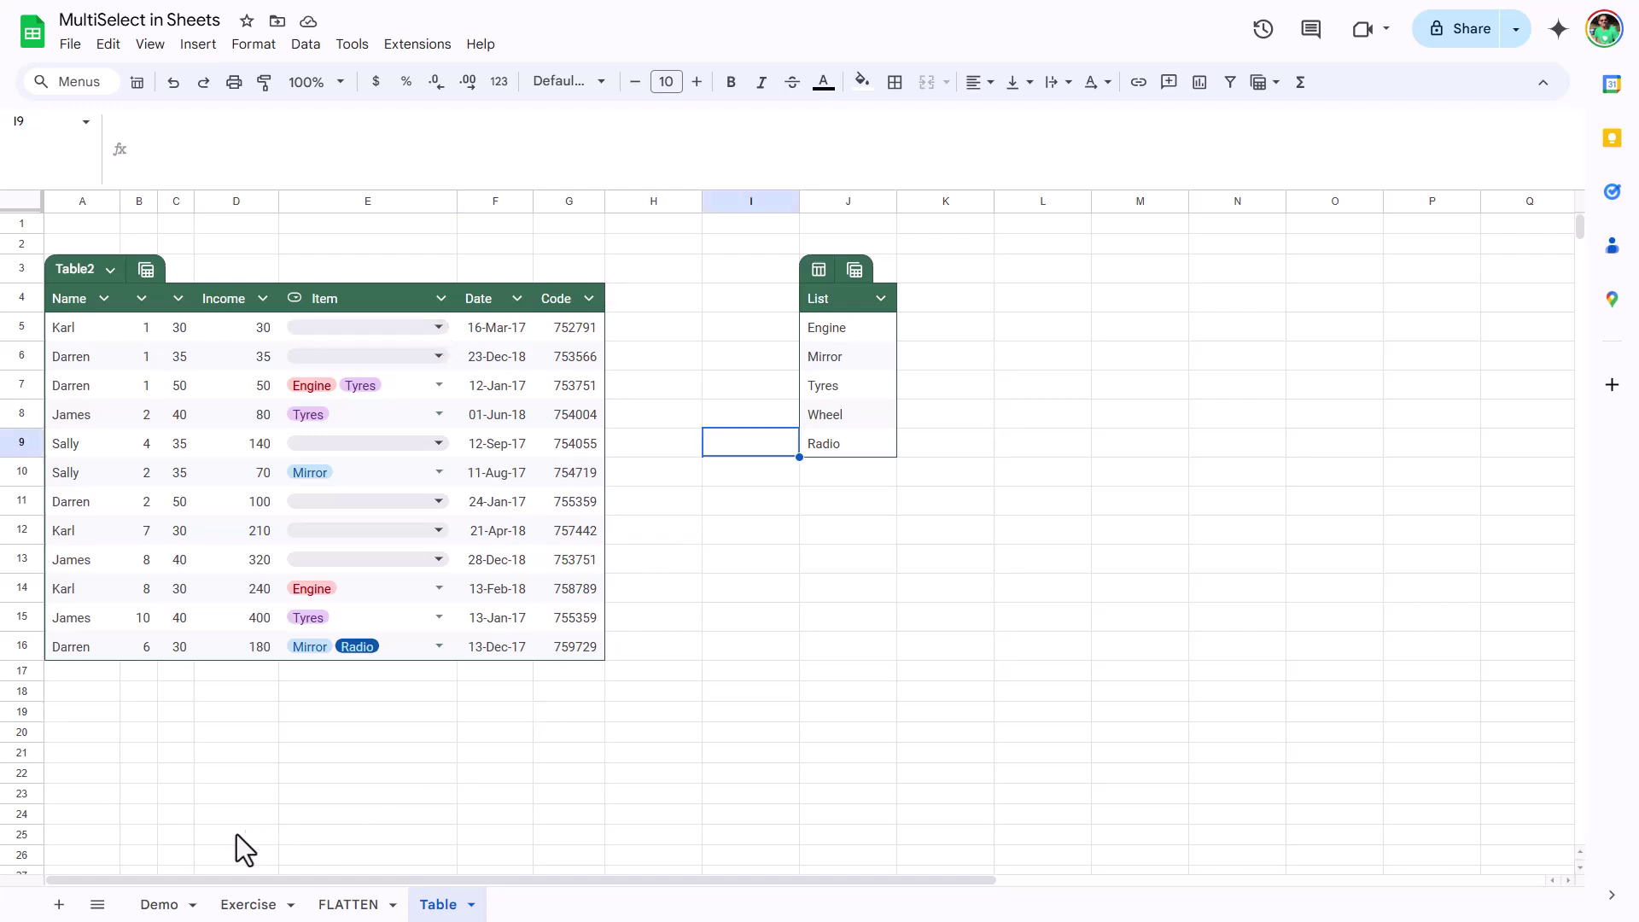
On the Demo sheet, review the unpivot formula in A18 and its output dates.
left_click(158, 904)
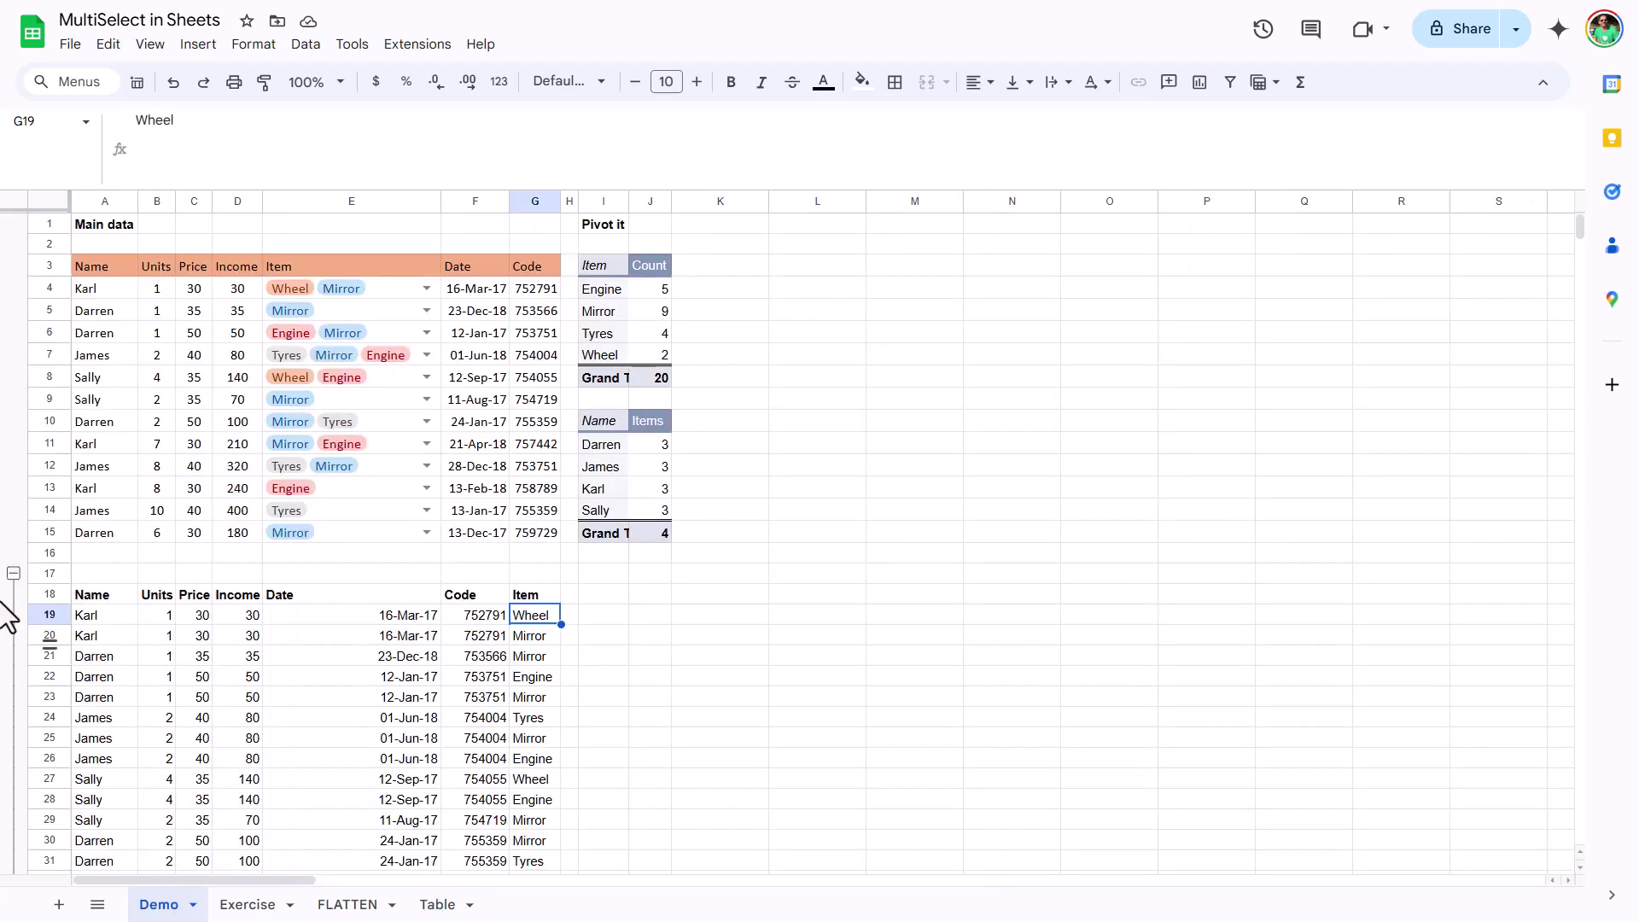
left_click(107, 596)
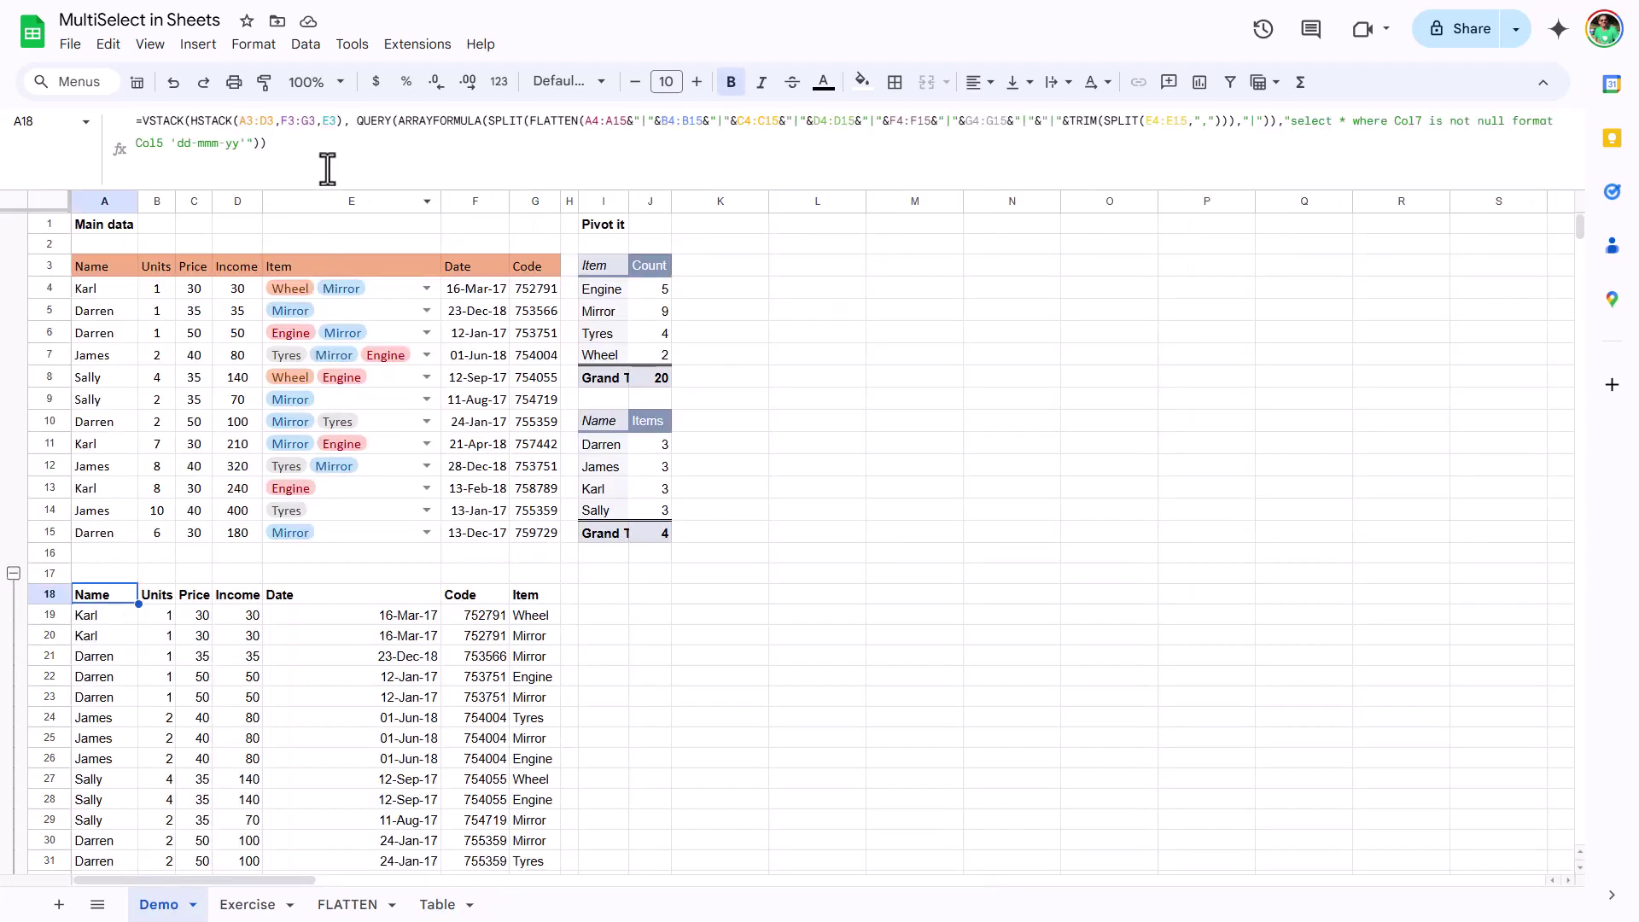
left_click_drag(331, 145, 135, 126)
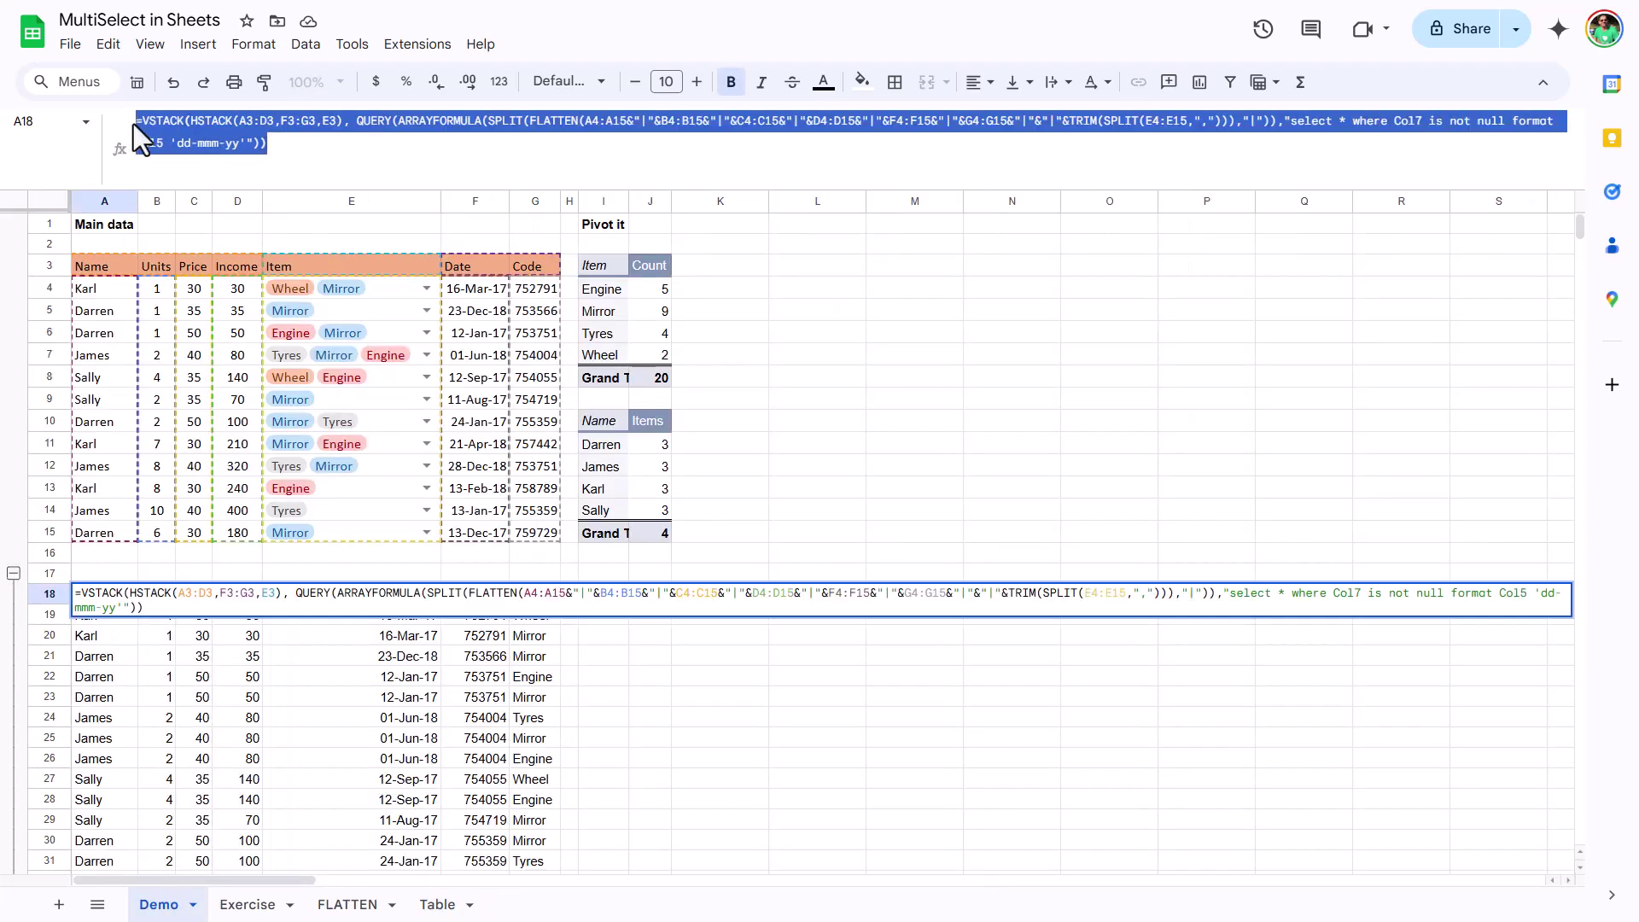
left_click(306, 145)
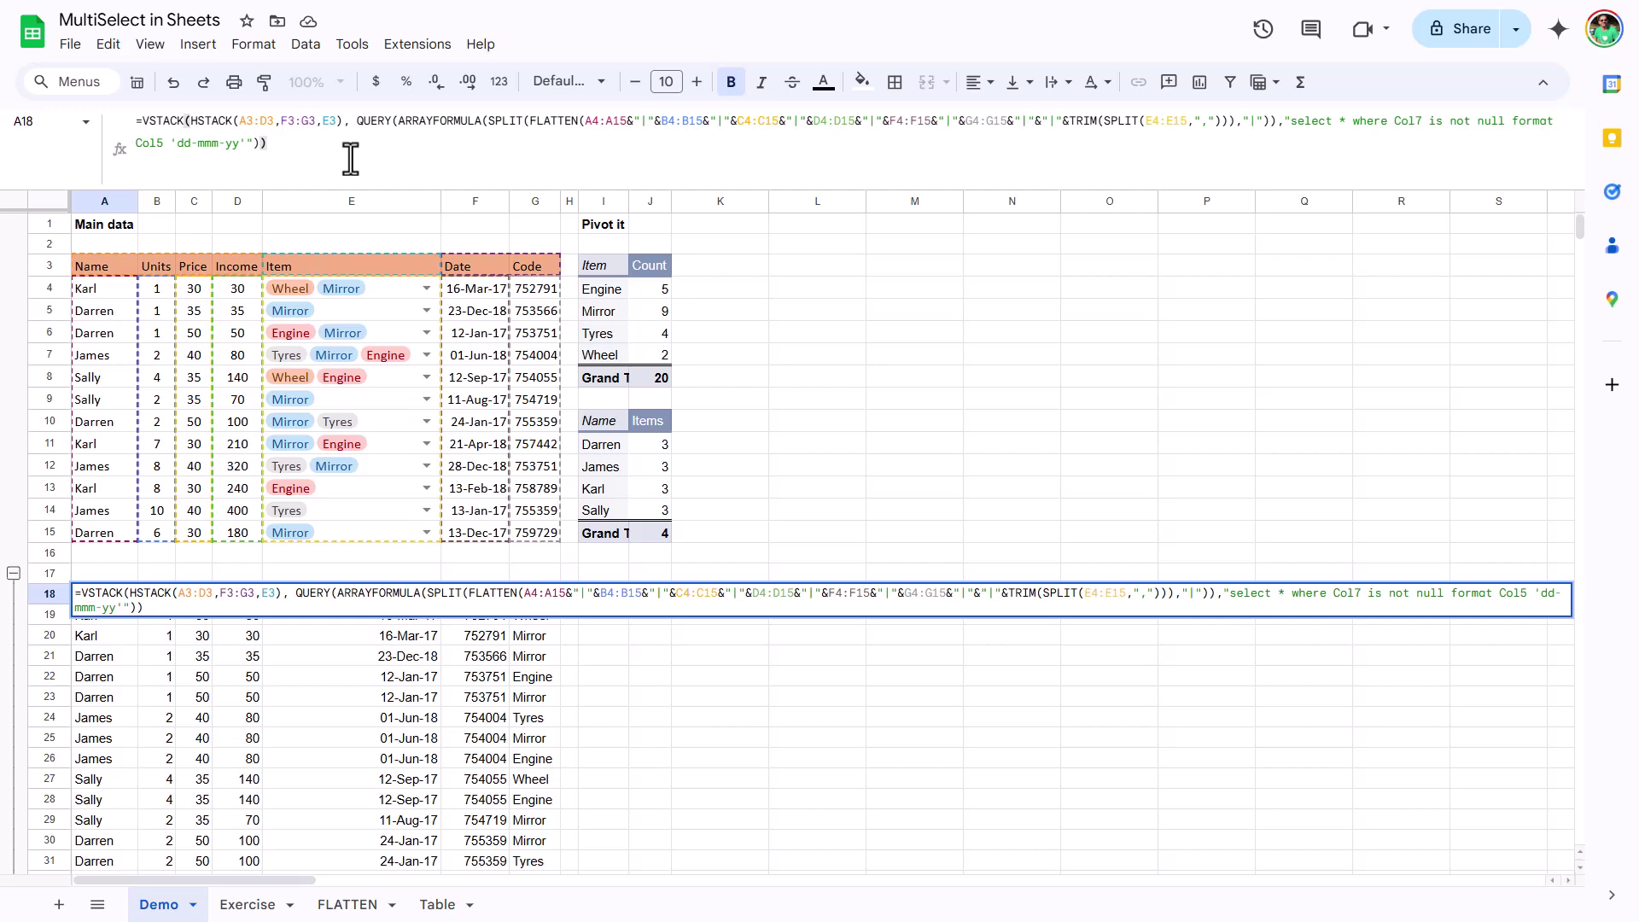
key("Escape")
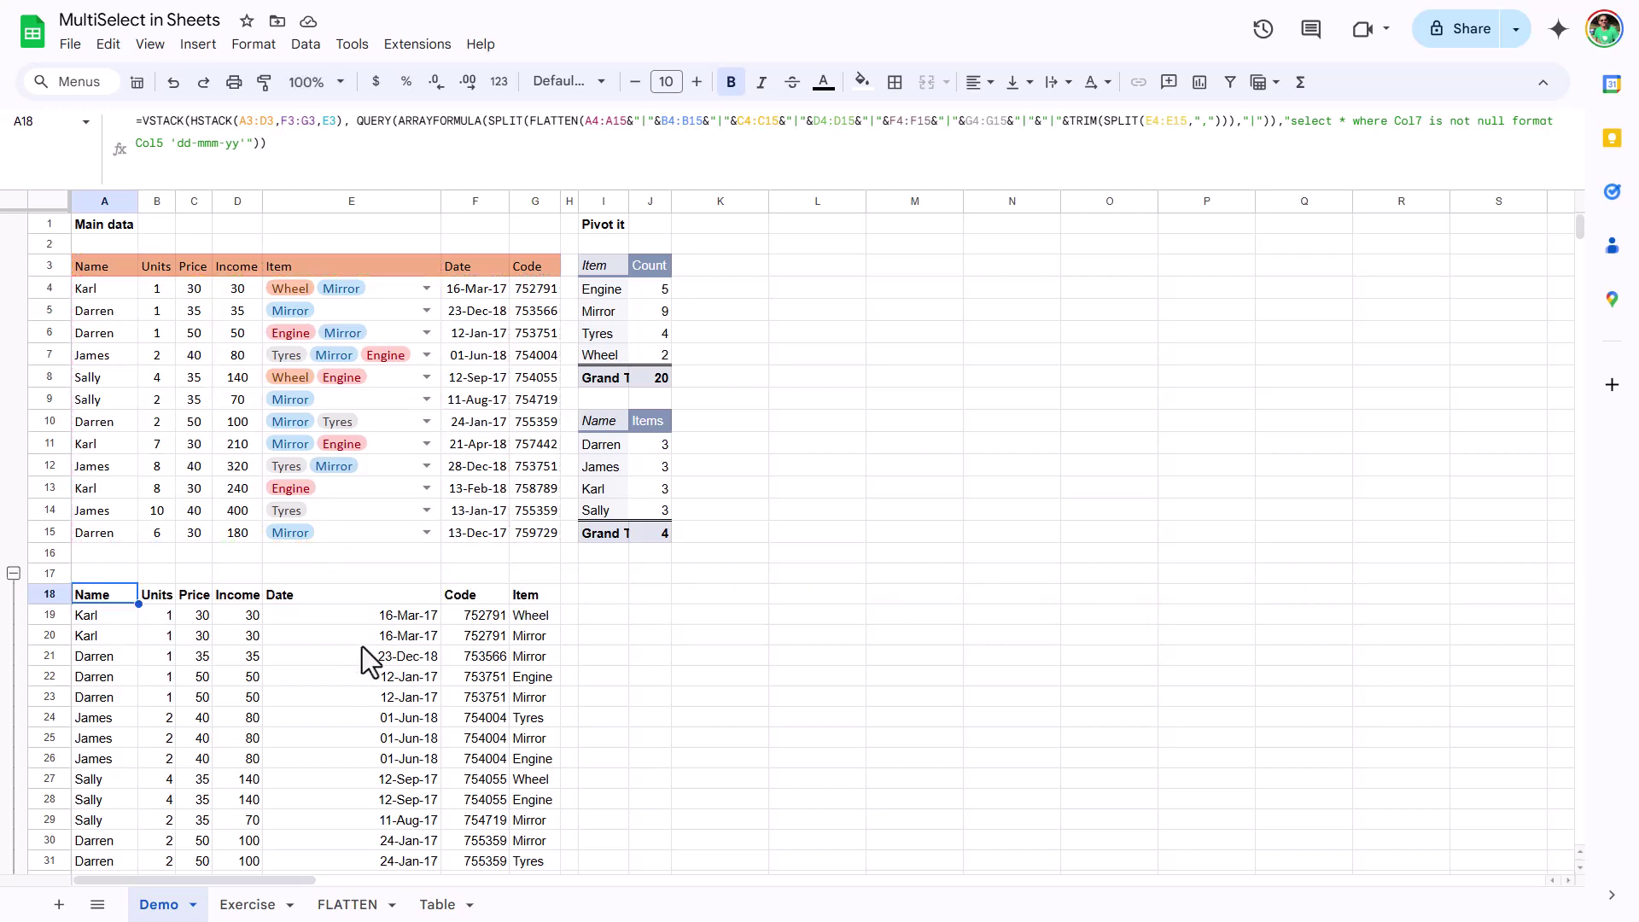
left_click(407, 635)
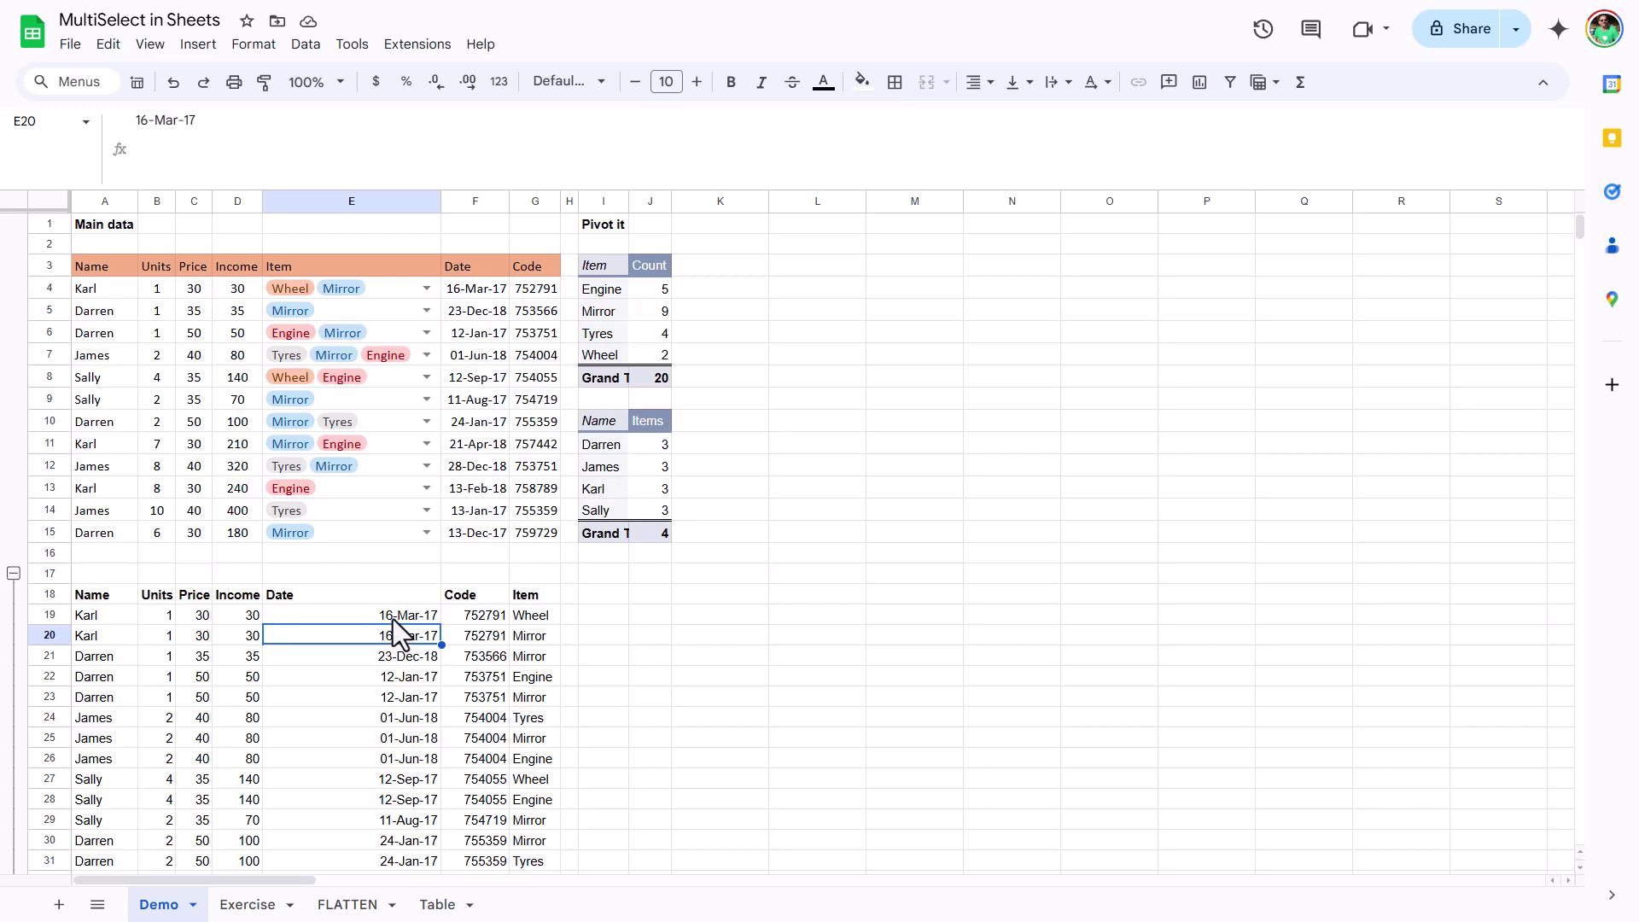
Add Engine to row 14's items, raising the pivot's Engine count to 6.
left_click(427, 510)
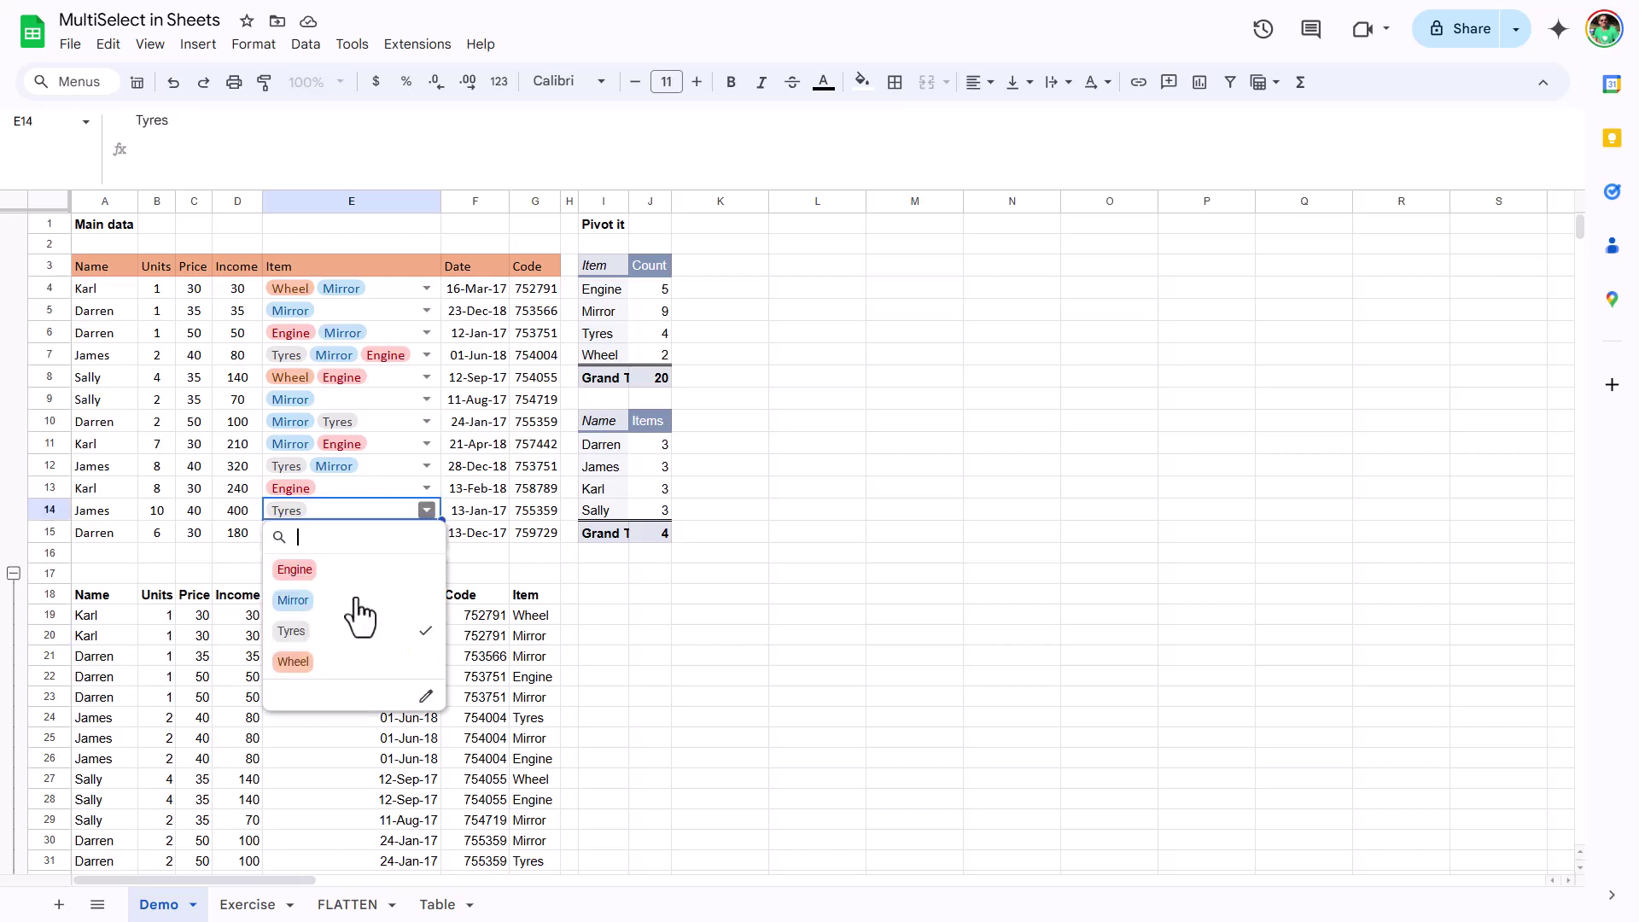
left_click(367, 570)
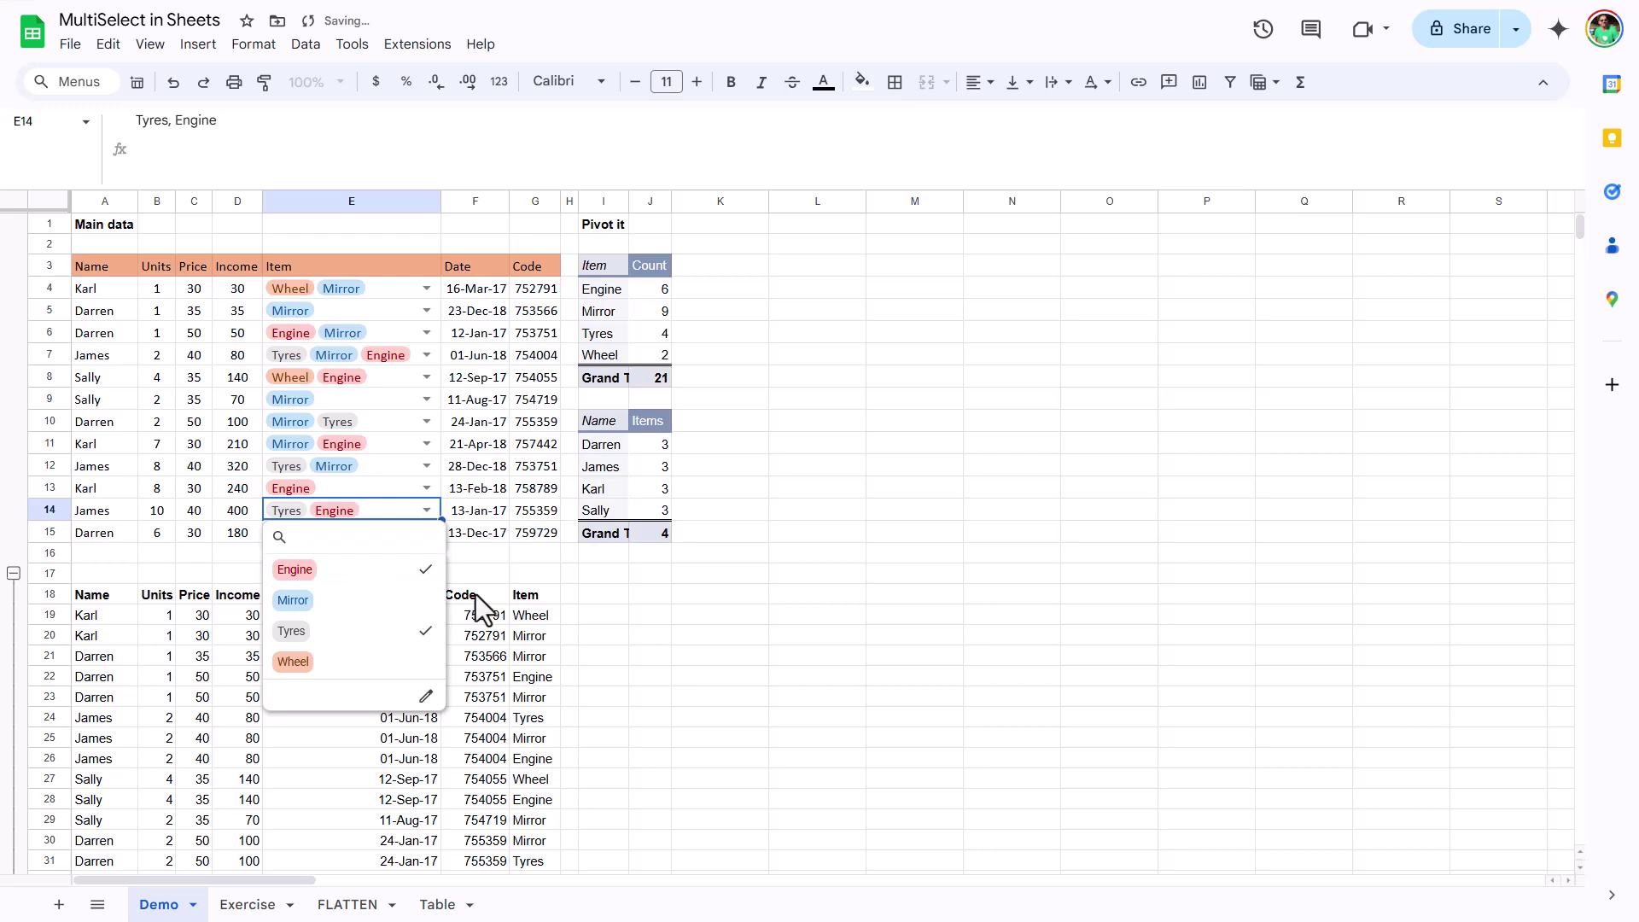
left_click(520, 611)
left_click(480, 657)
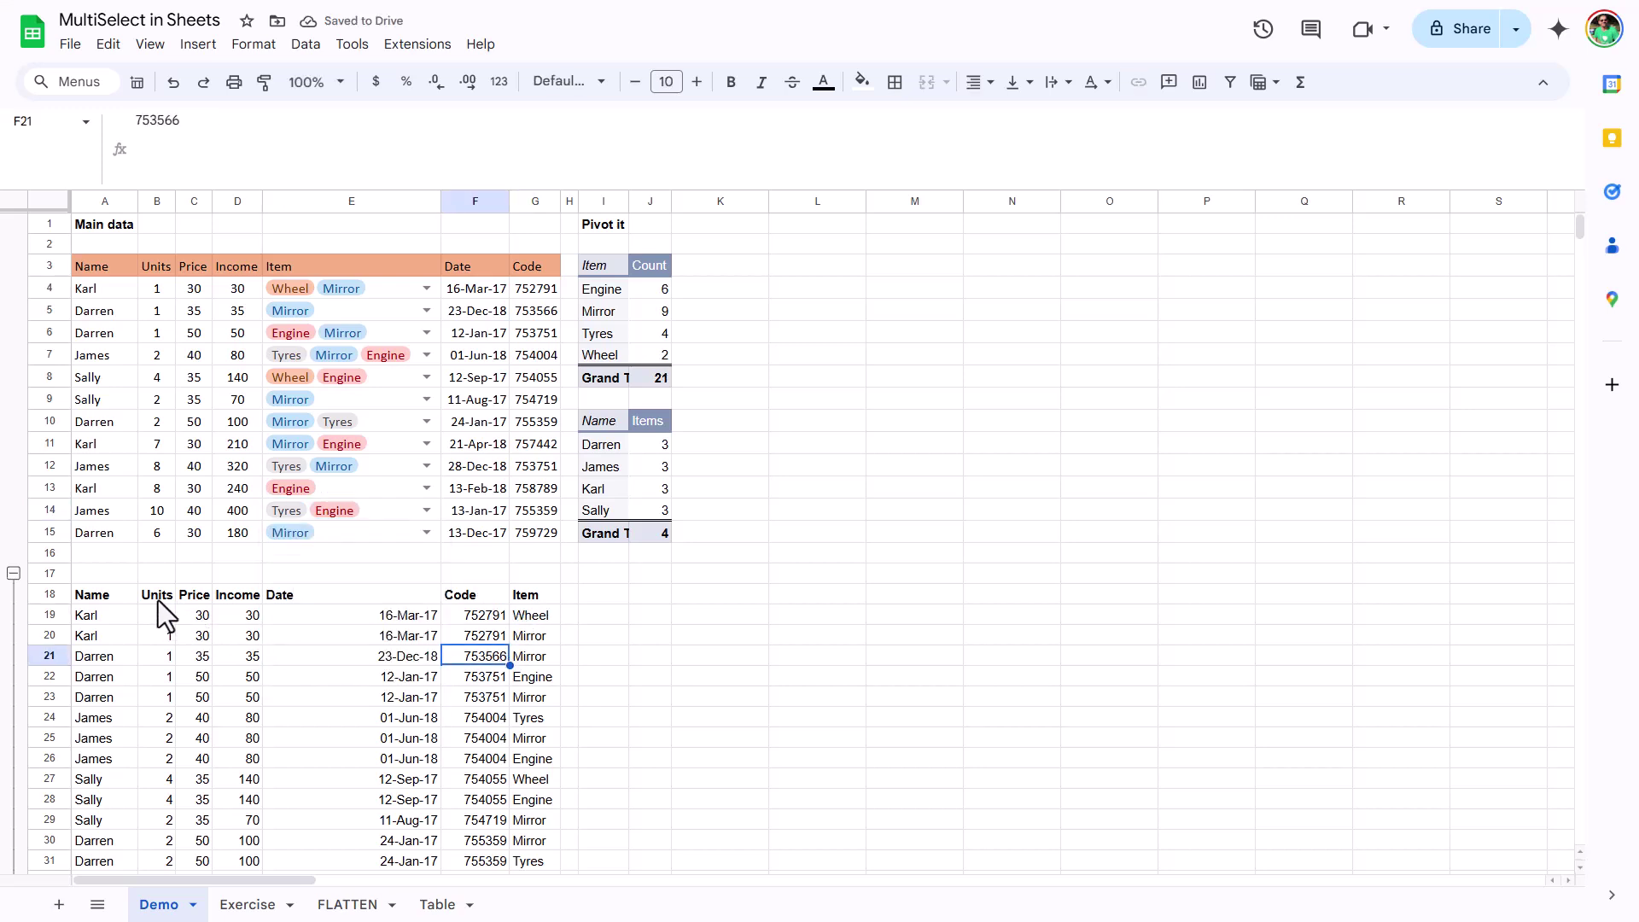
left_click(113, 596)
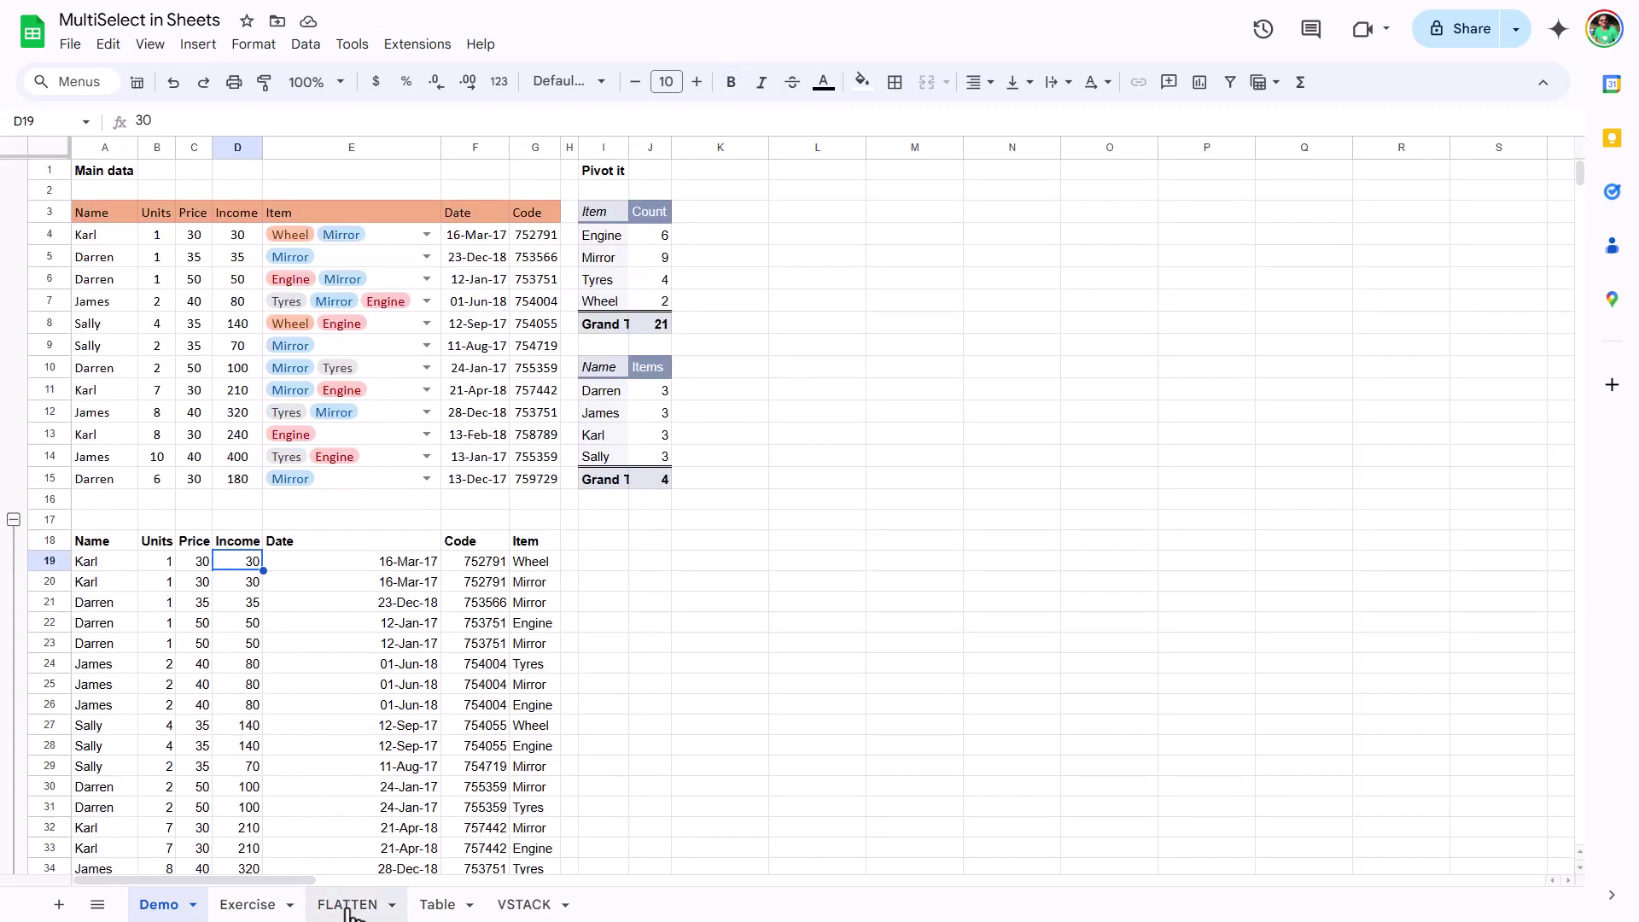
On the FLATTEN sheet, enter =FLATTEN(B3:D9) in G3 to list headers and values in one column.
left_click(348, 907)
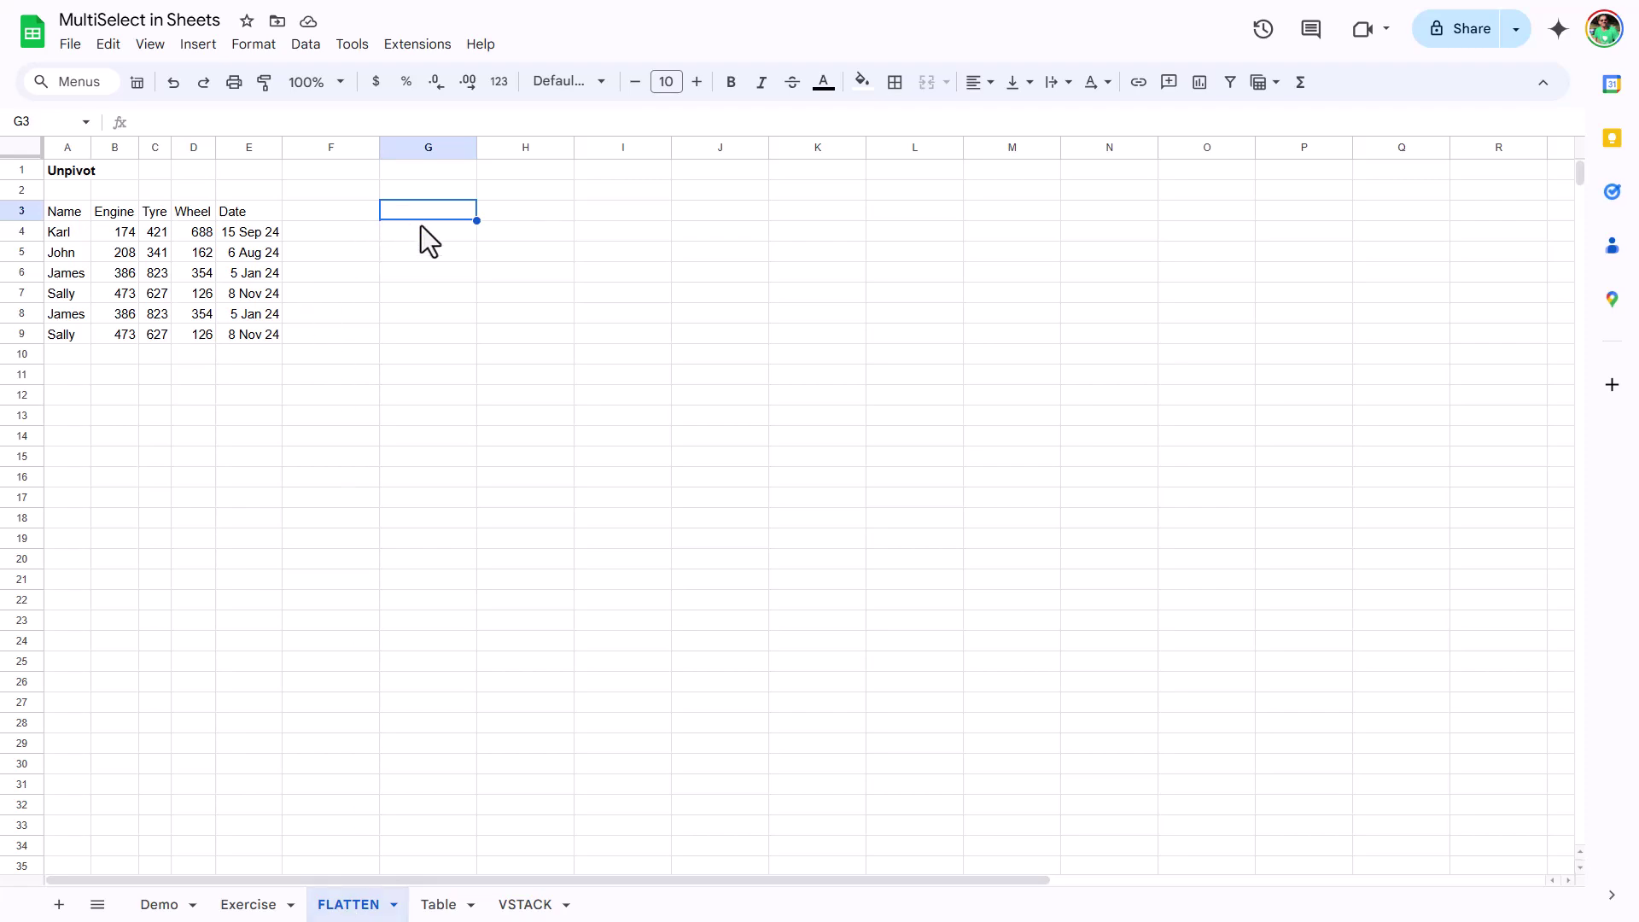
type("=flo")
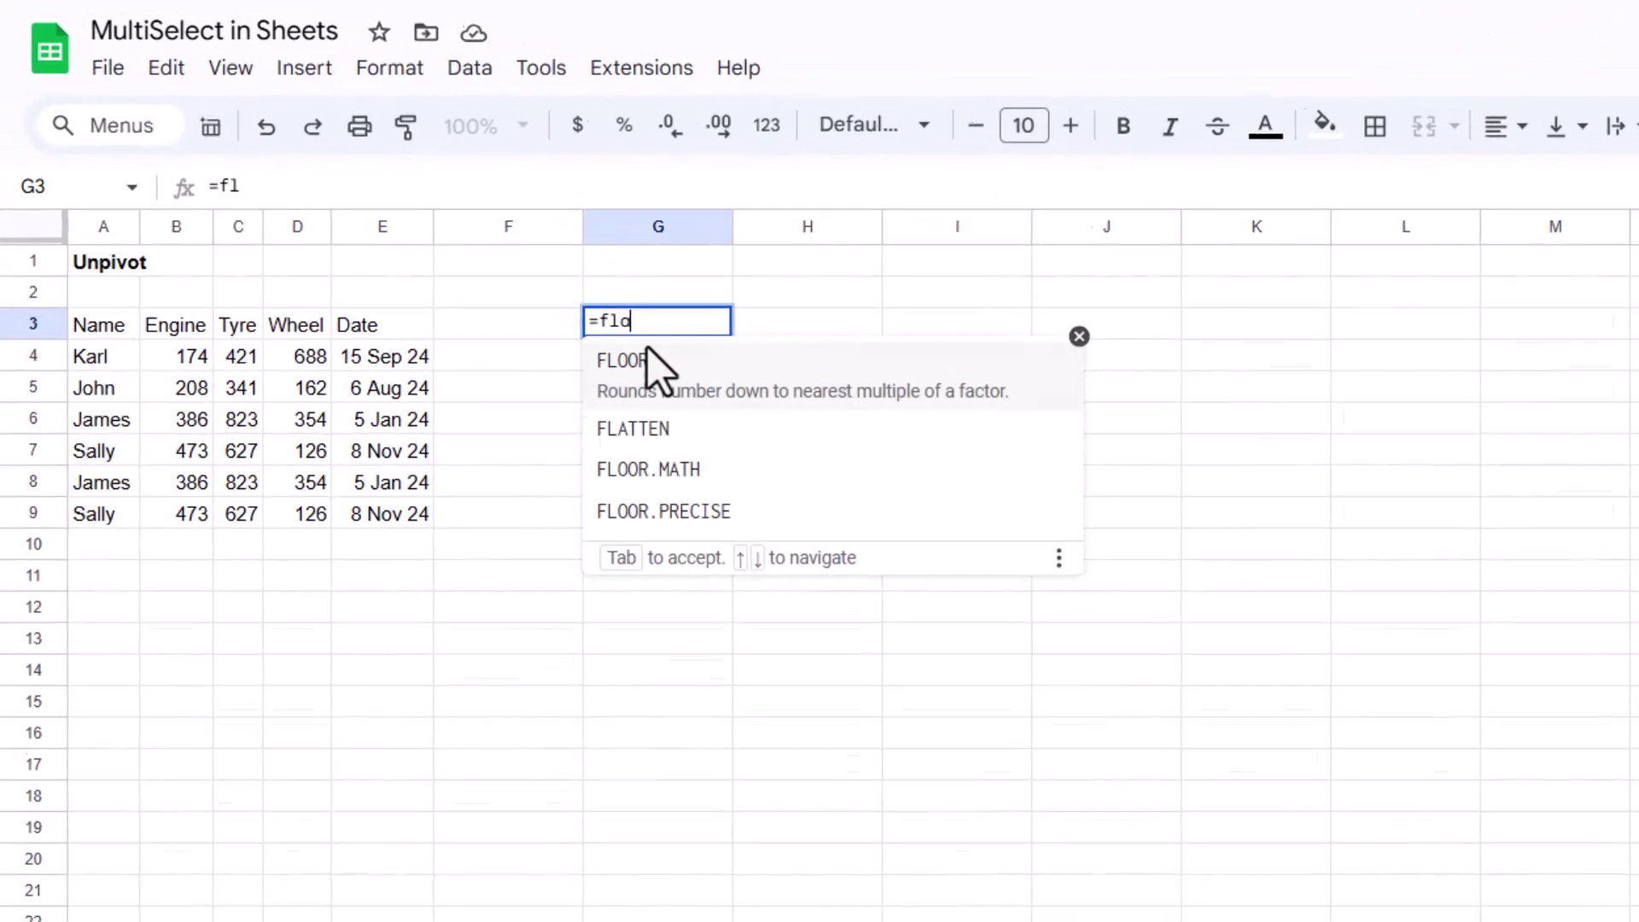
key("BackSpace")
type("att")
key("Tab")
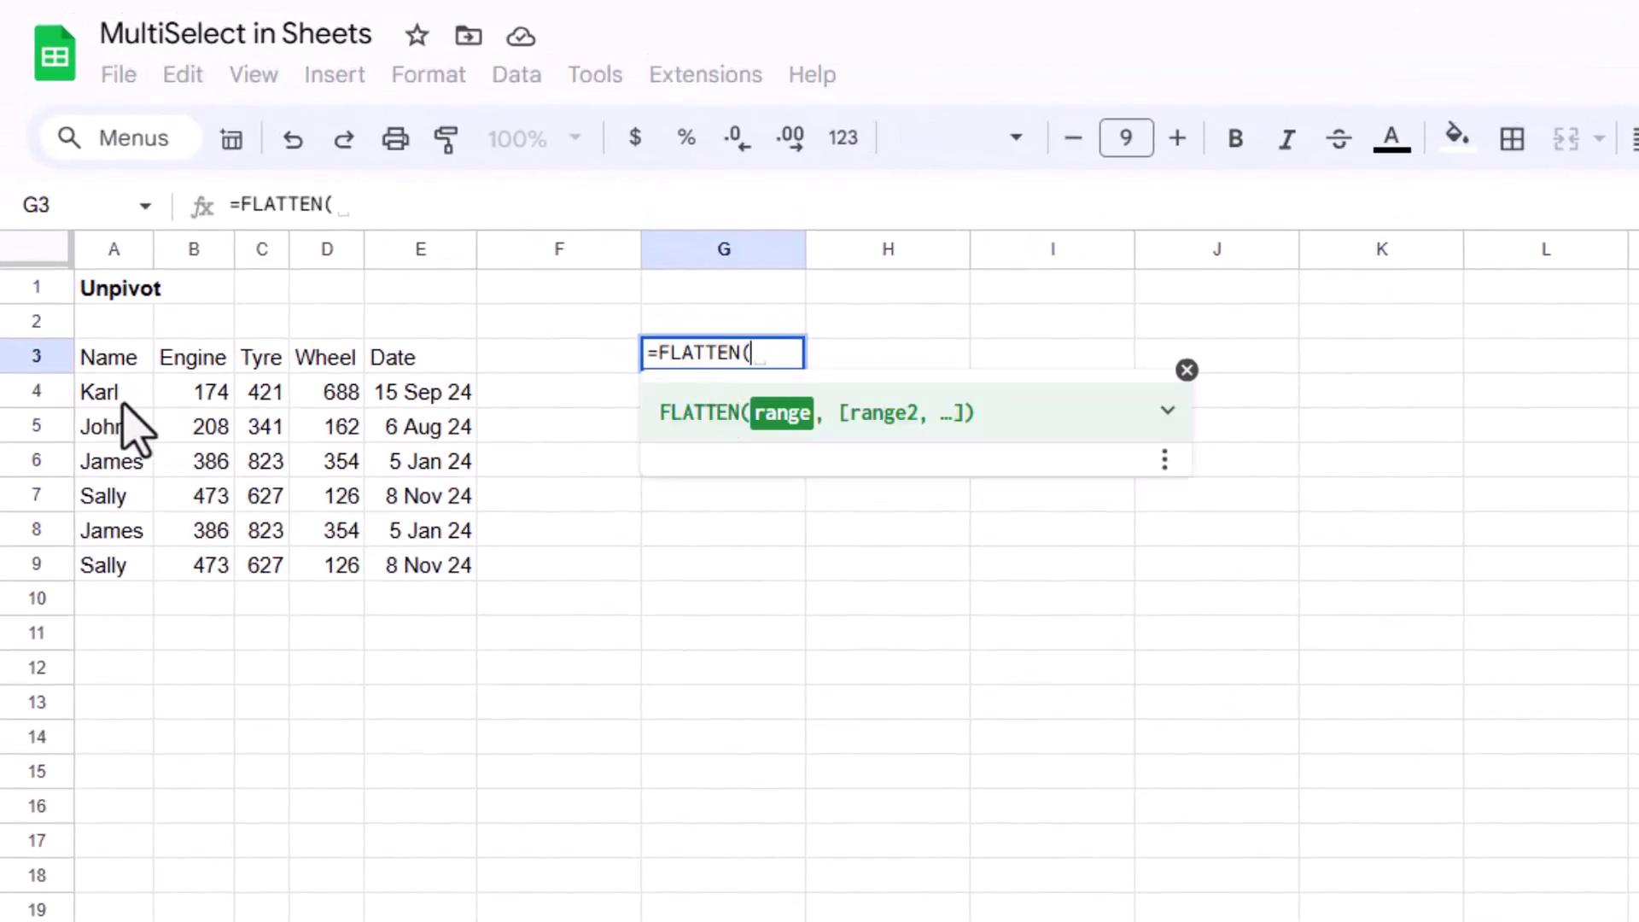
left_click(198, 362)
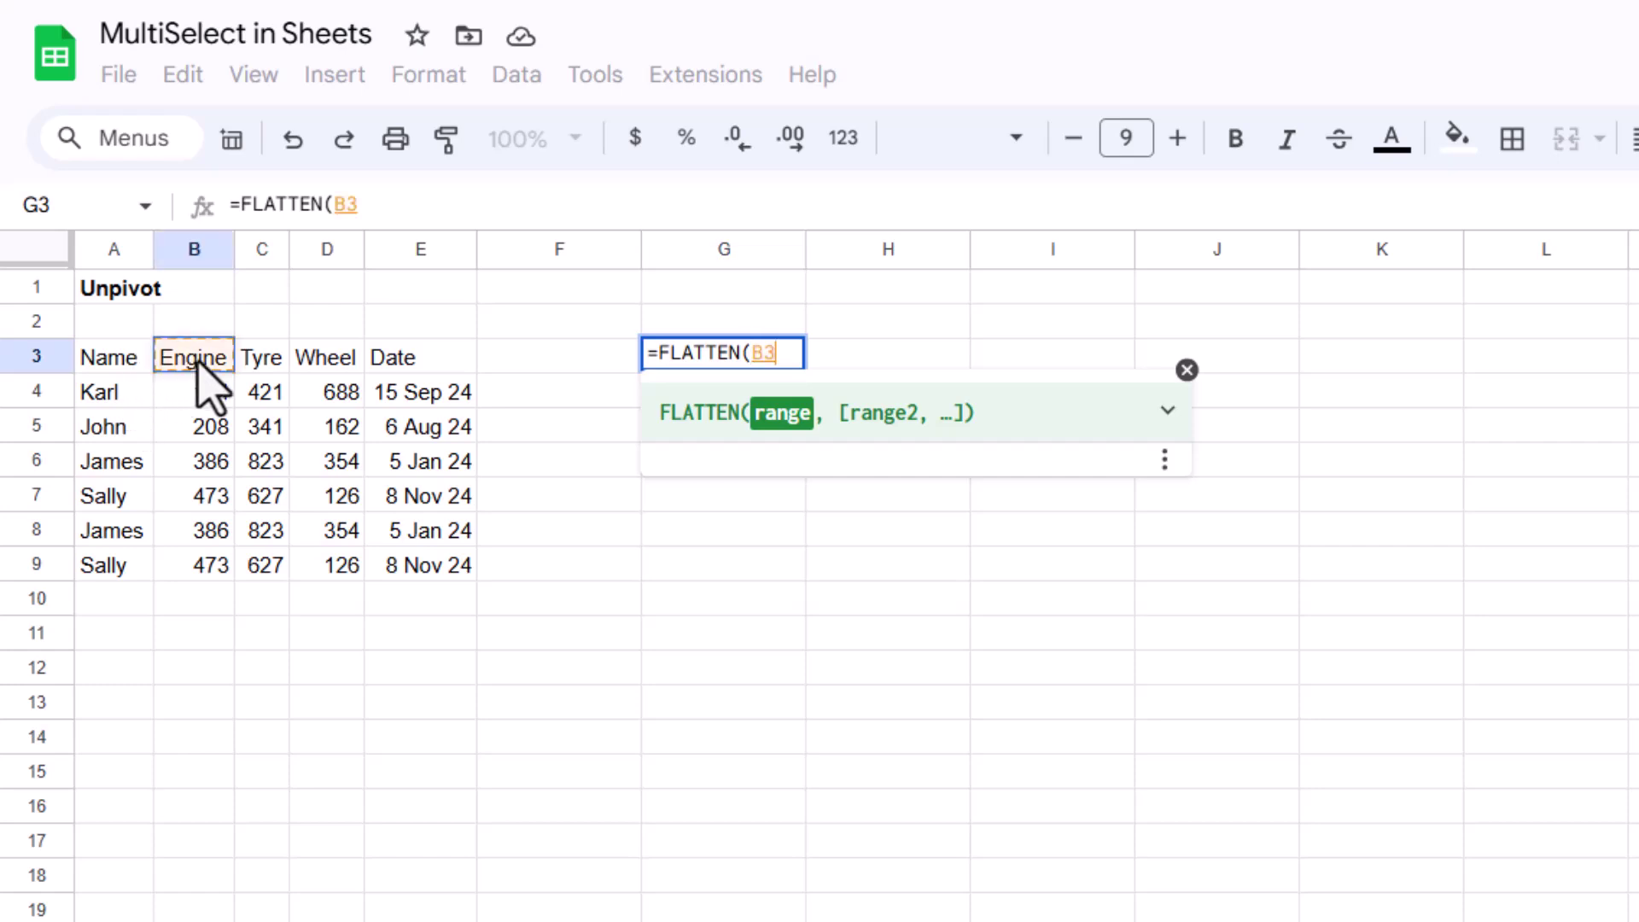
left_click_drag(198, 362, 340, 574)
type(")")
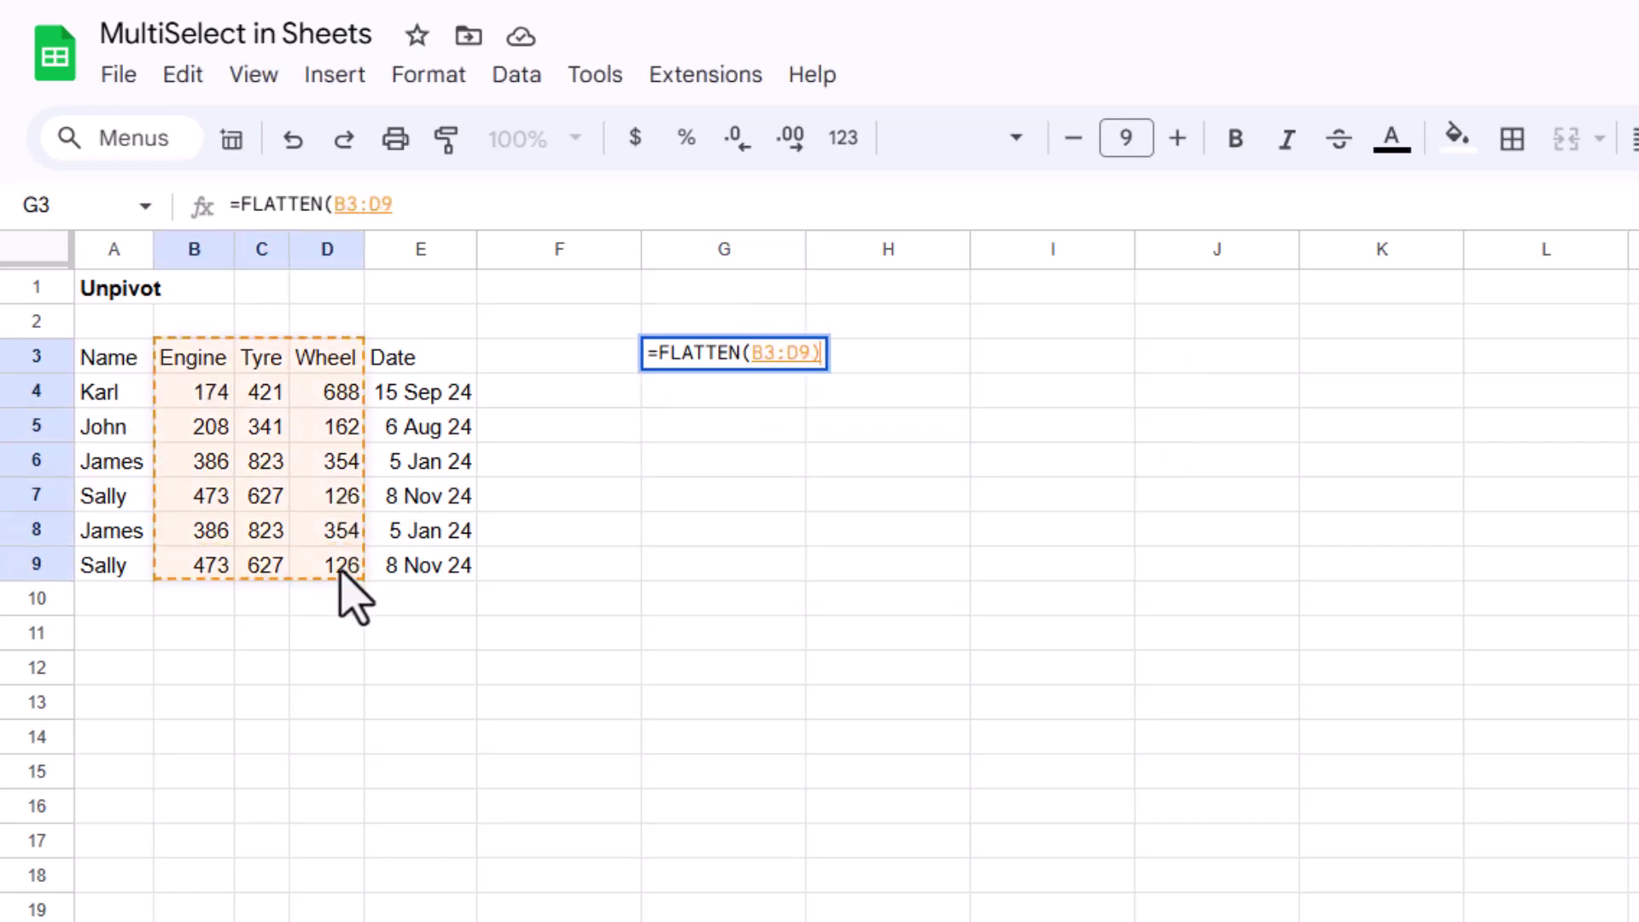
key("Return")
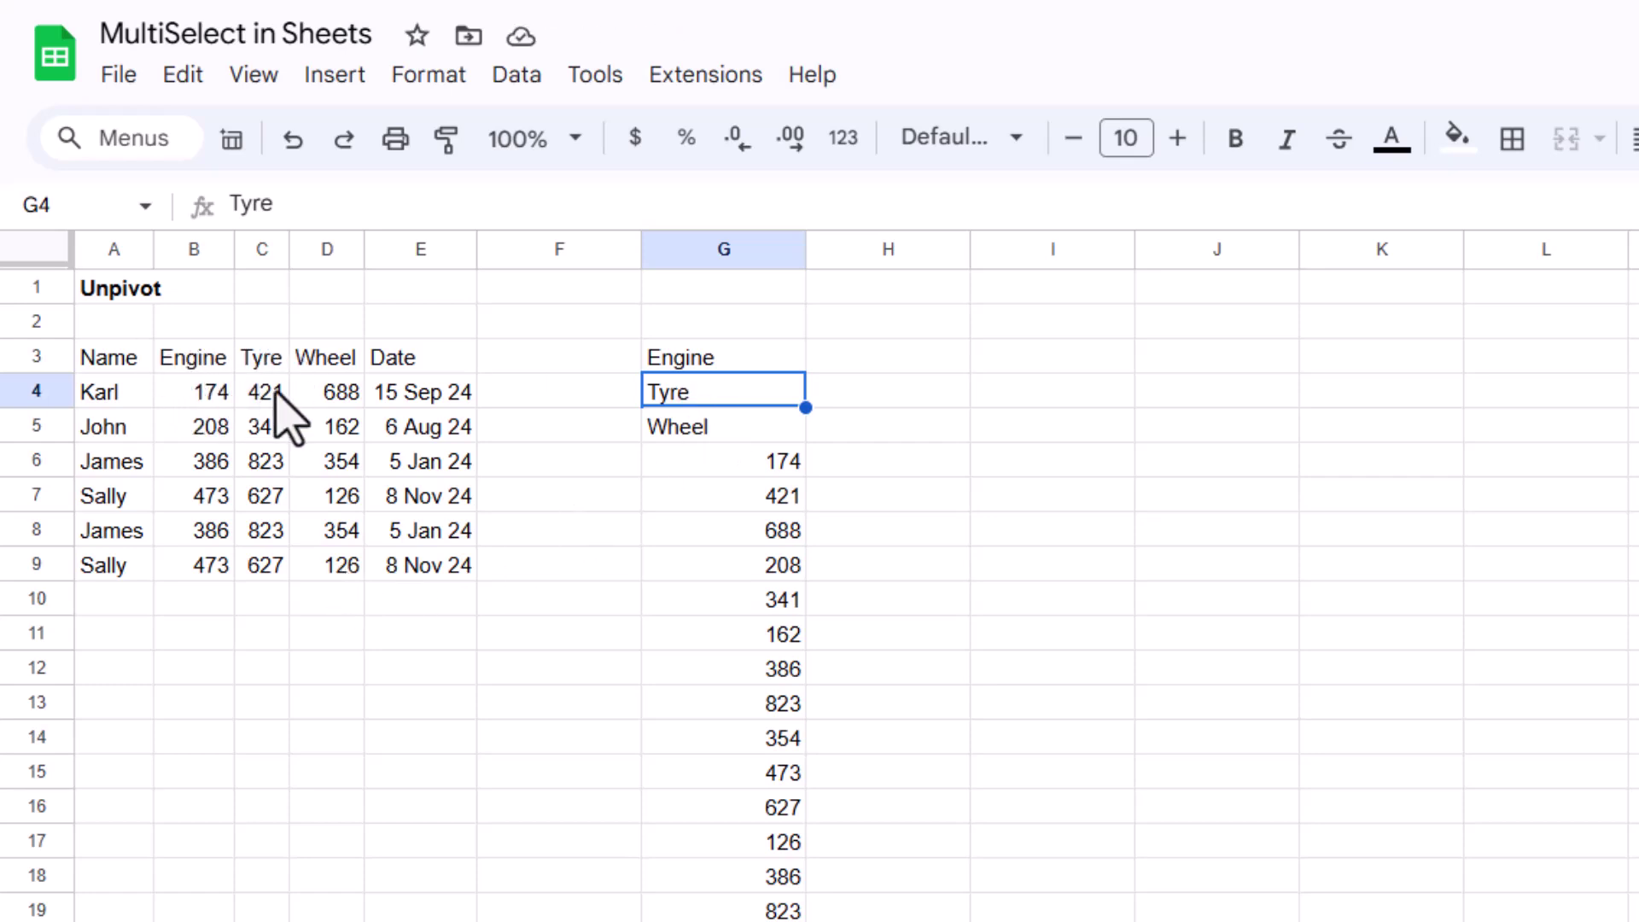
left_click(762, 352)
Replace G3 with =FLATTEN(A4:A9&"|"&B3:D3&"|"&B4:D9) joining names, items and values.
key("Delete")
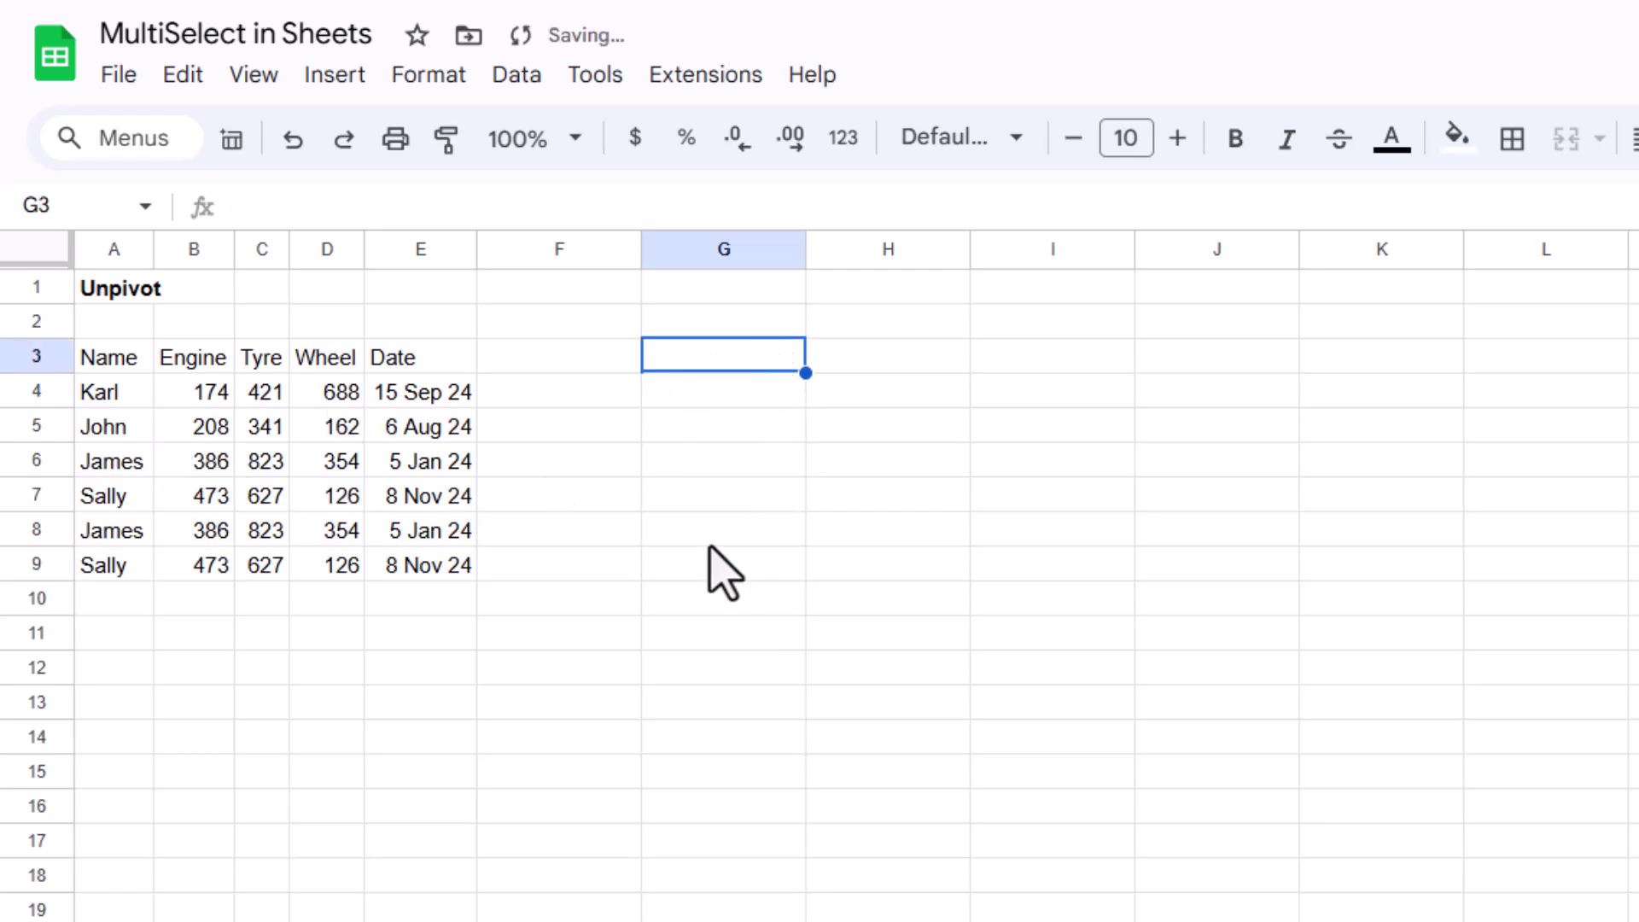
type("=")
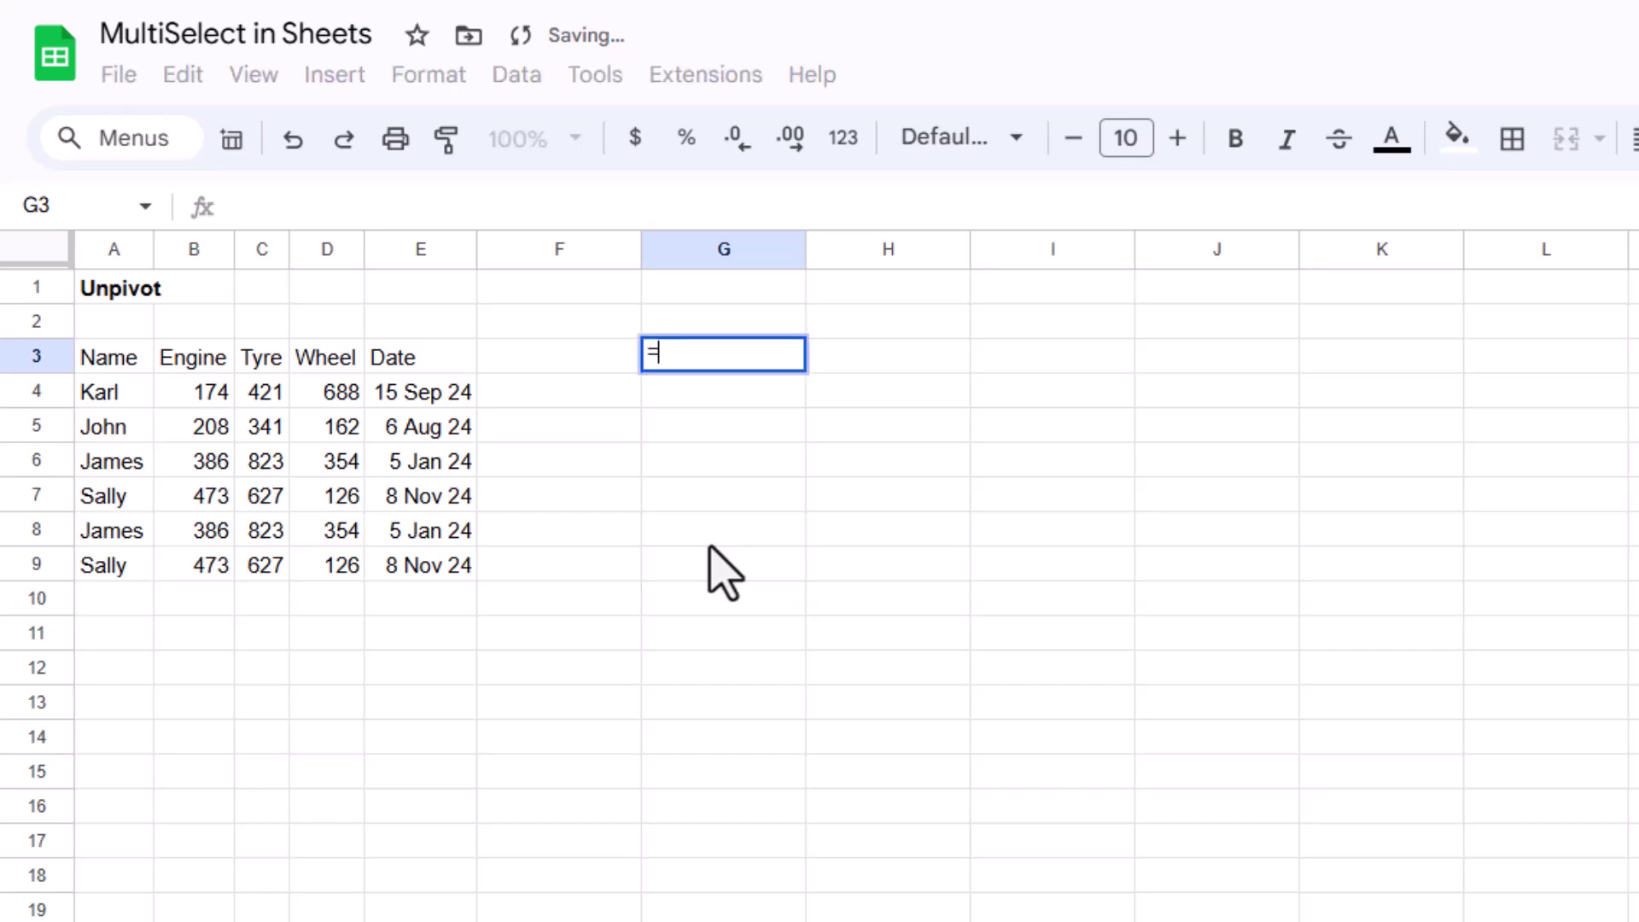
type("flatt")
key("Tab")
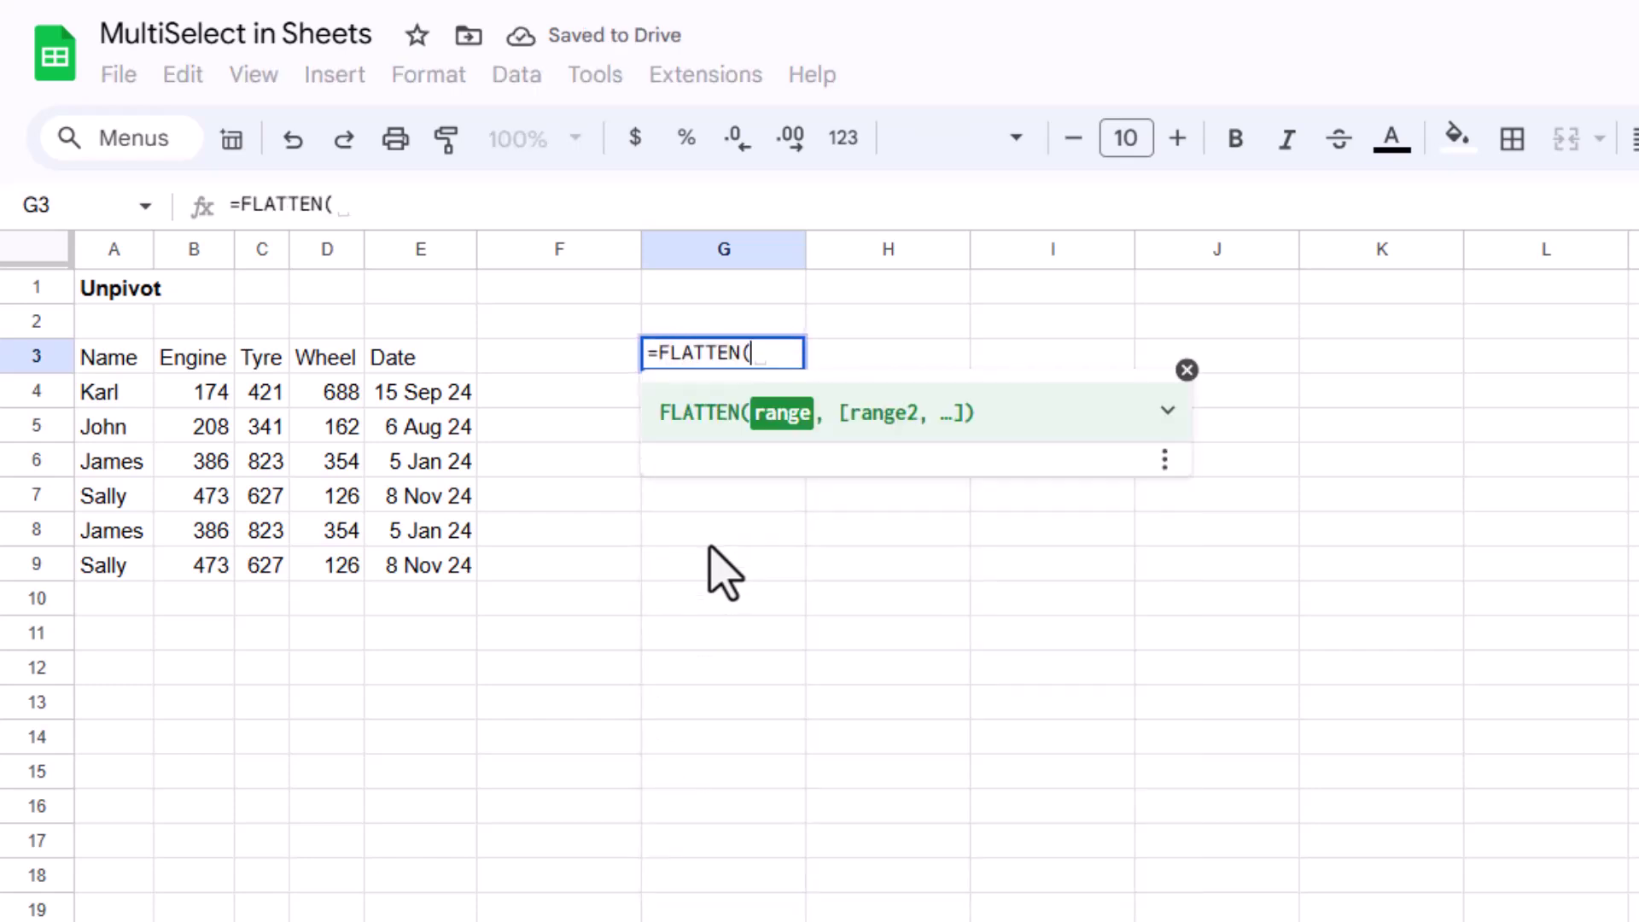
left_click_drag(127, 391, 138, 574)
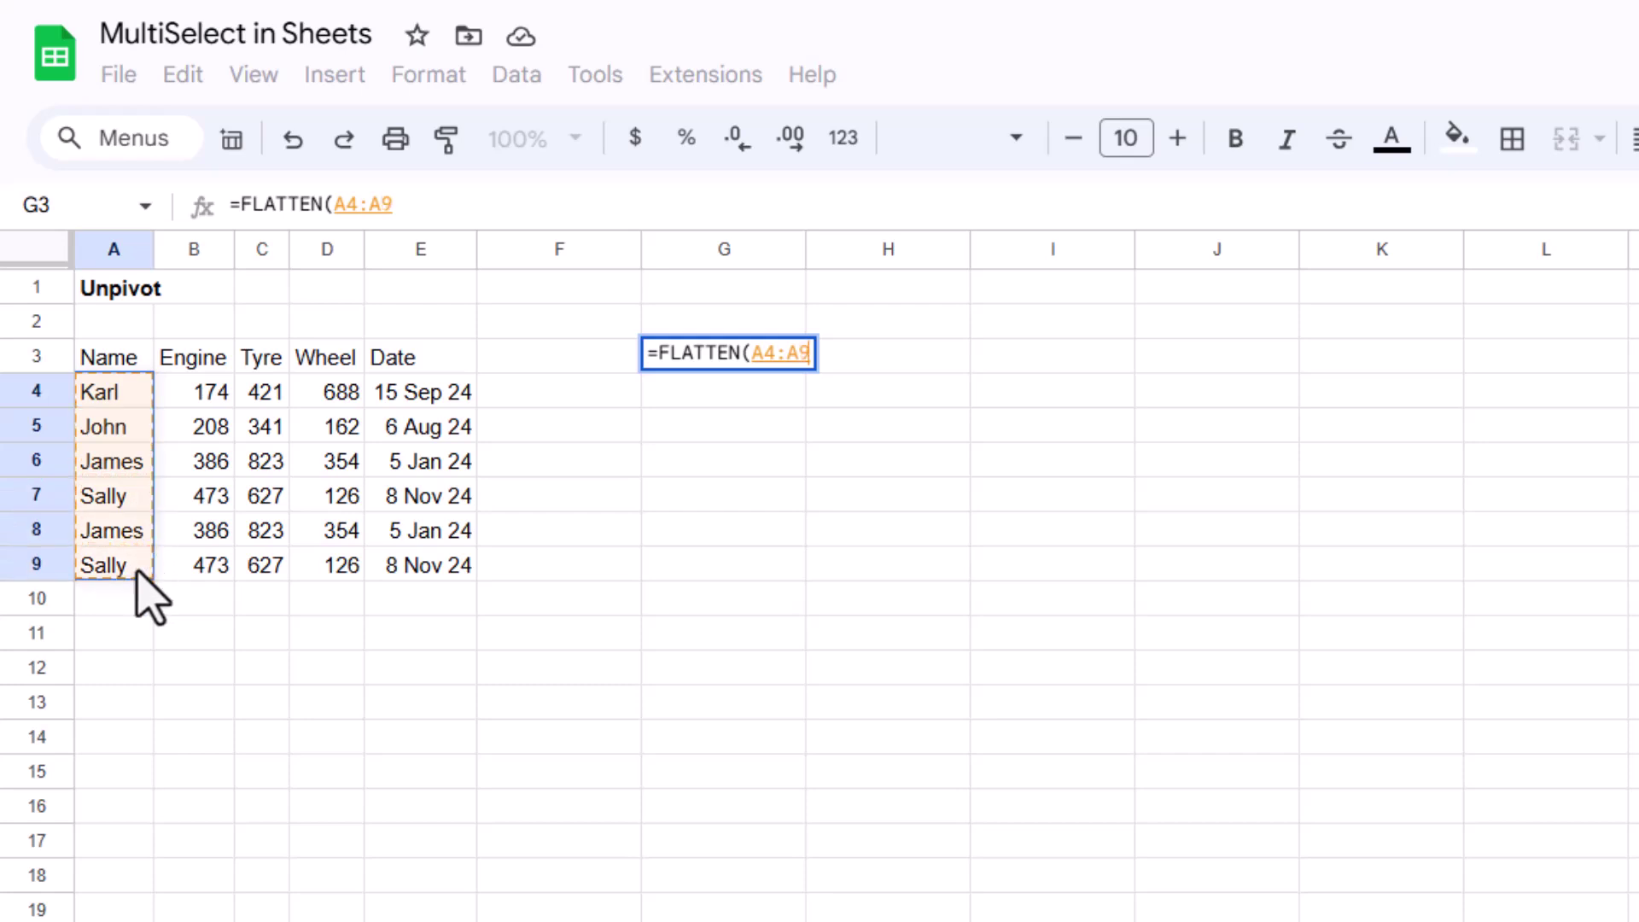
type("&")
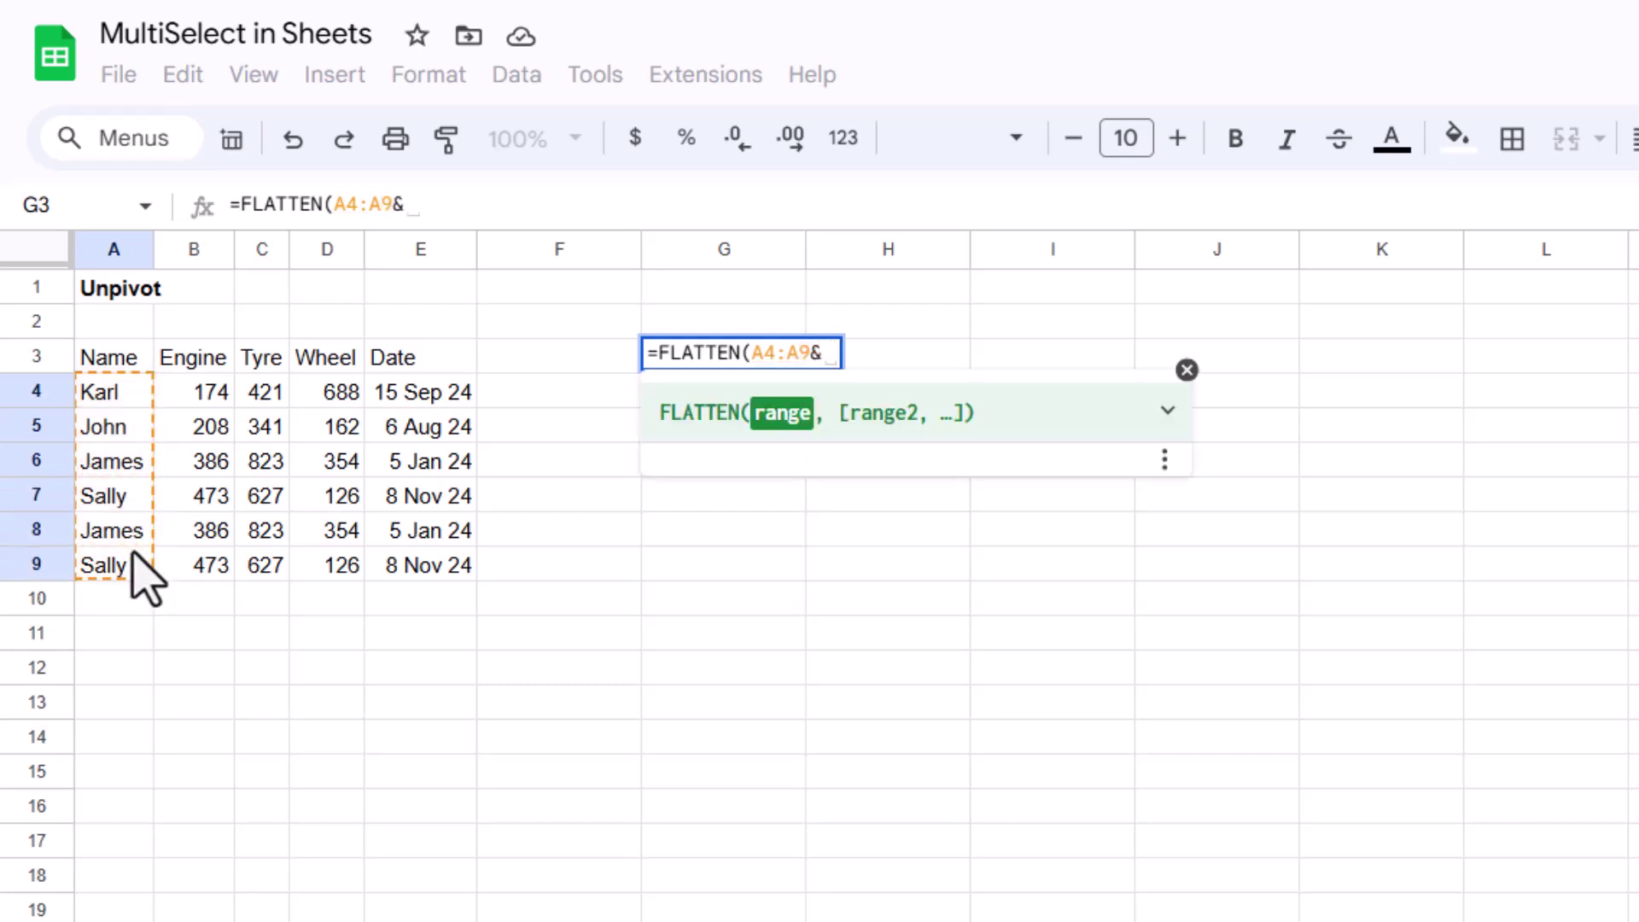
type("\"|\"&")
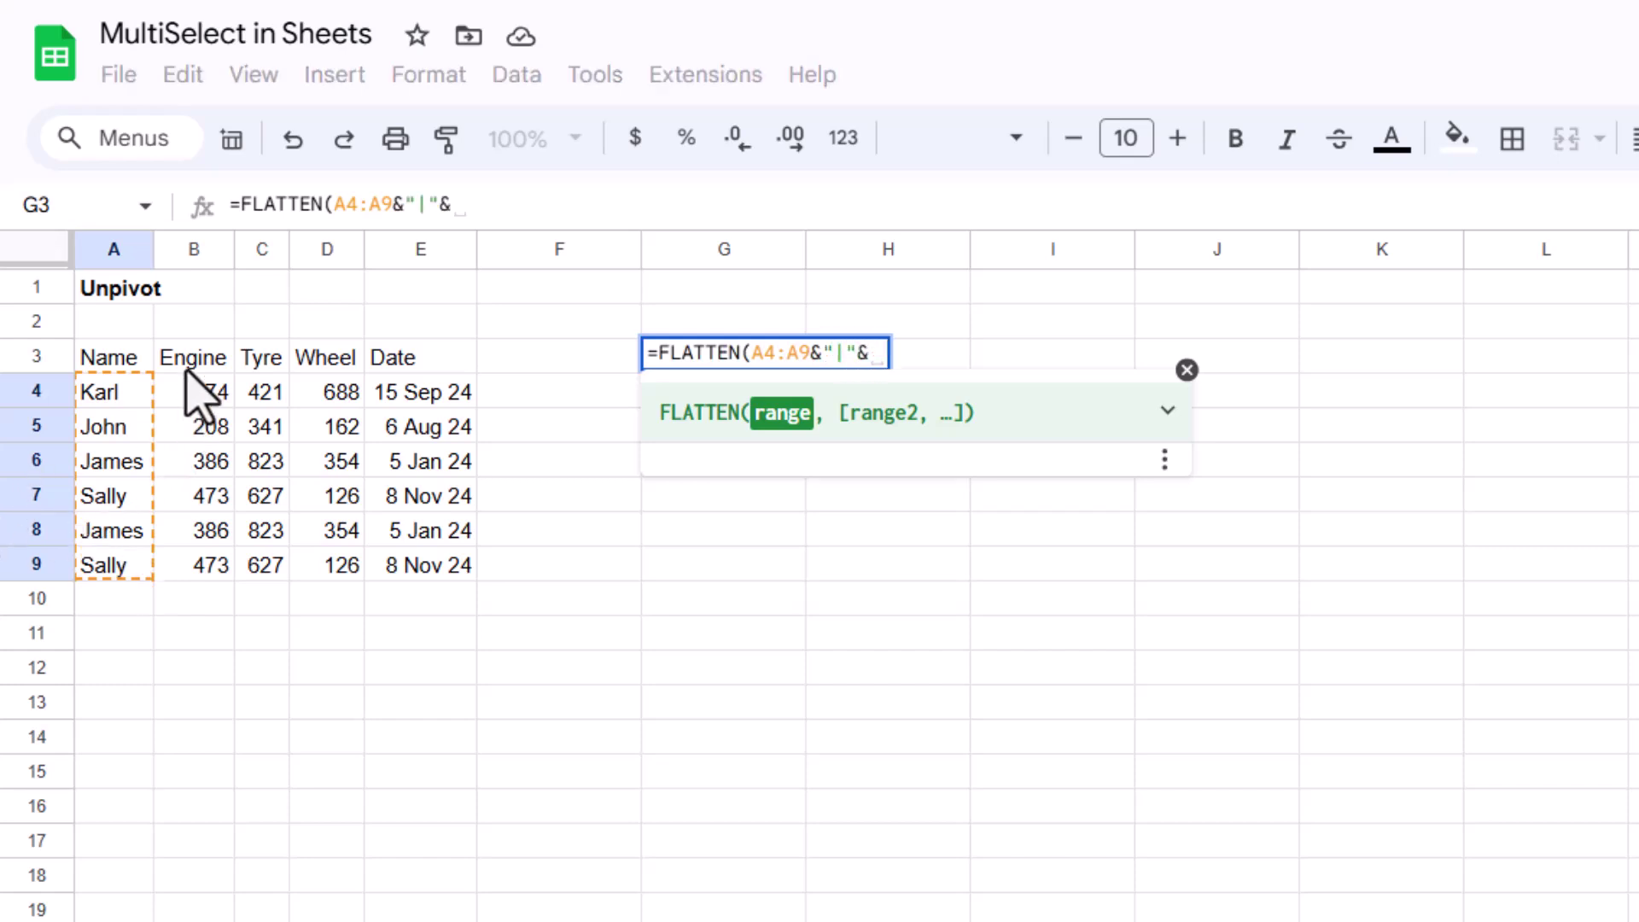
left_click_drag(190, 358, 354, 344)
type("&")
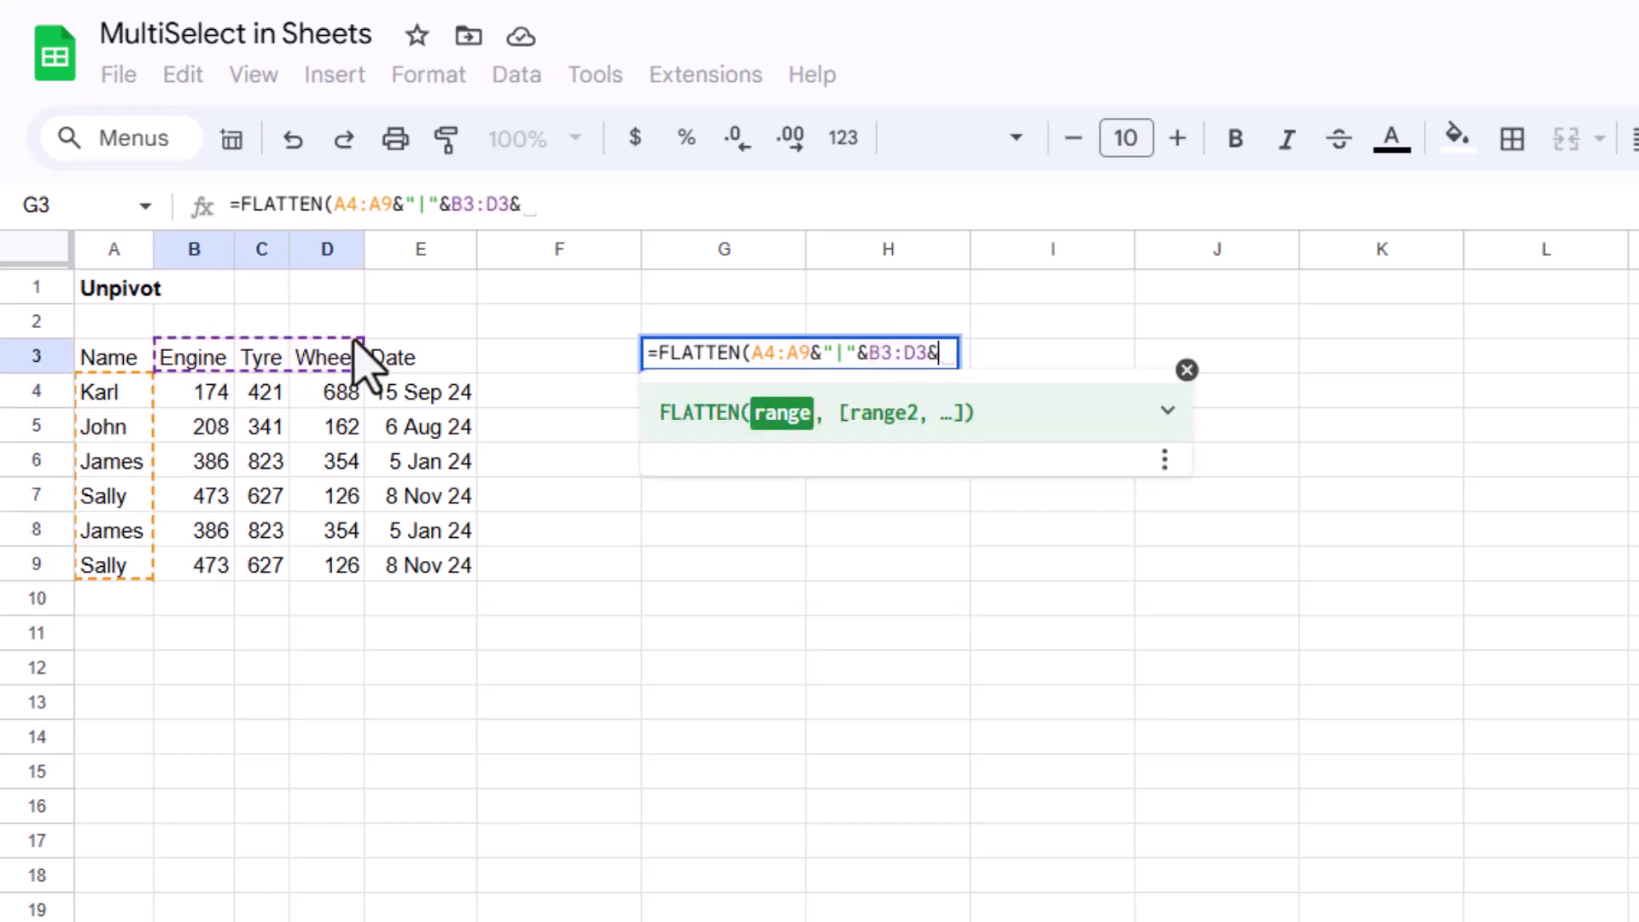
type("\"")
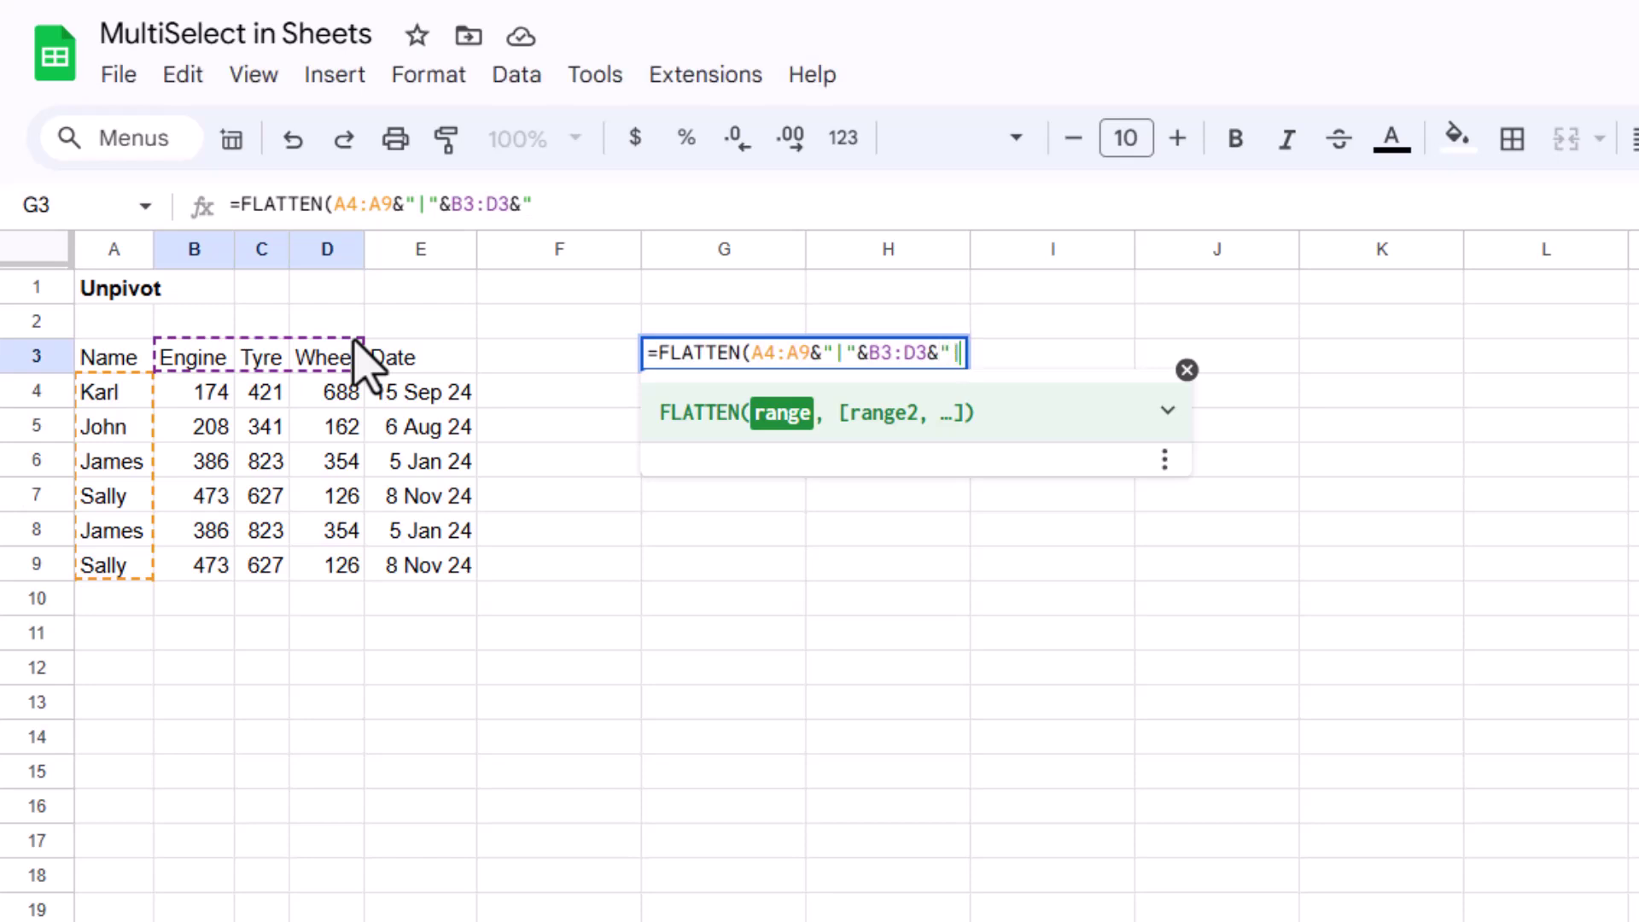
type("|\"&")
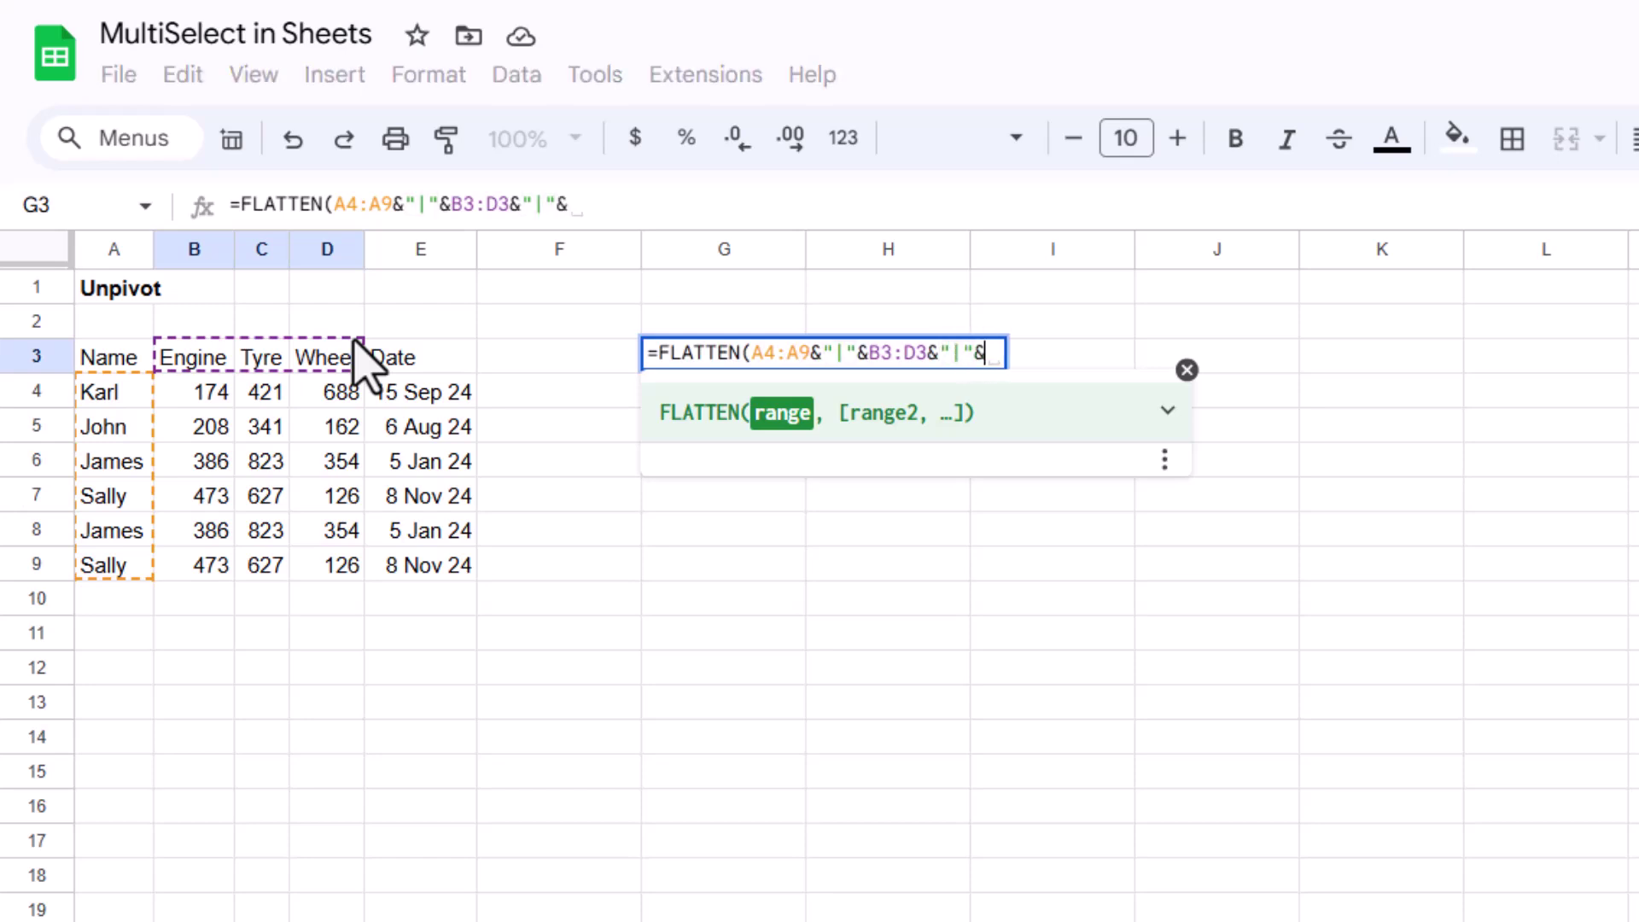
left_click_drag(209, 395, 353, 570)
type(")")
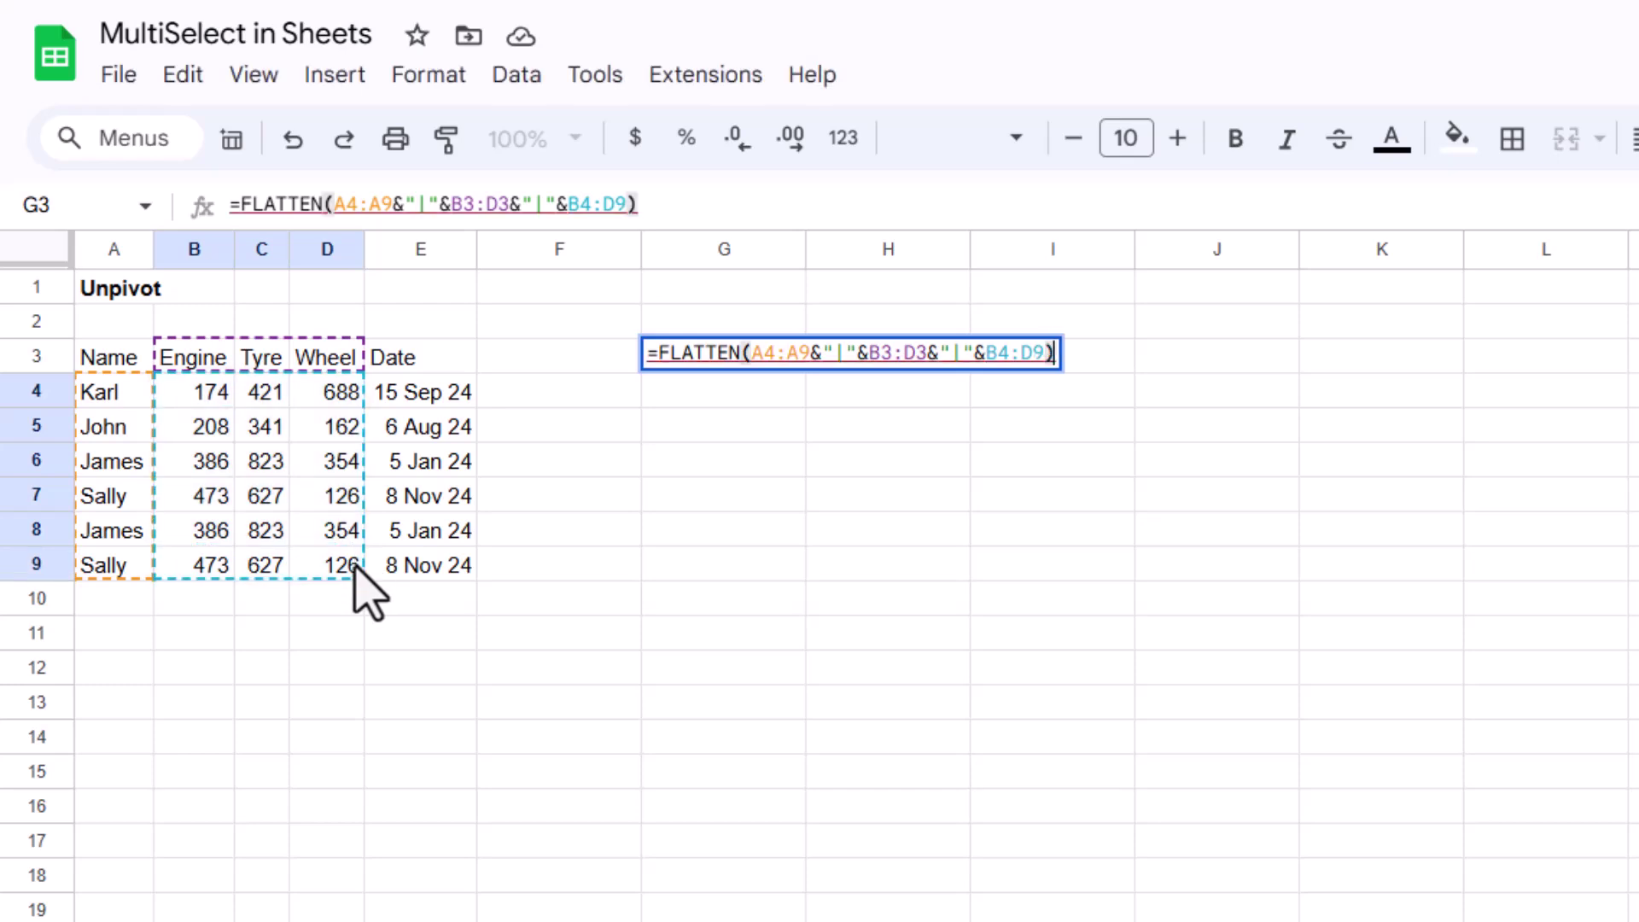
key("Return")
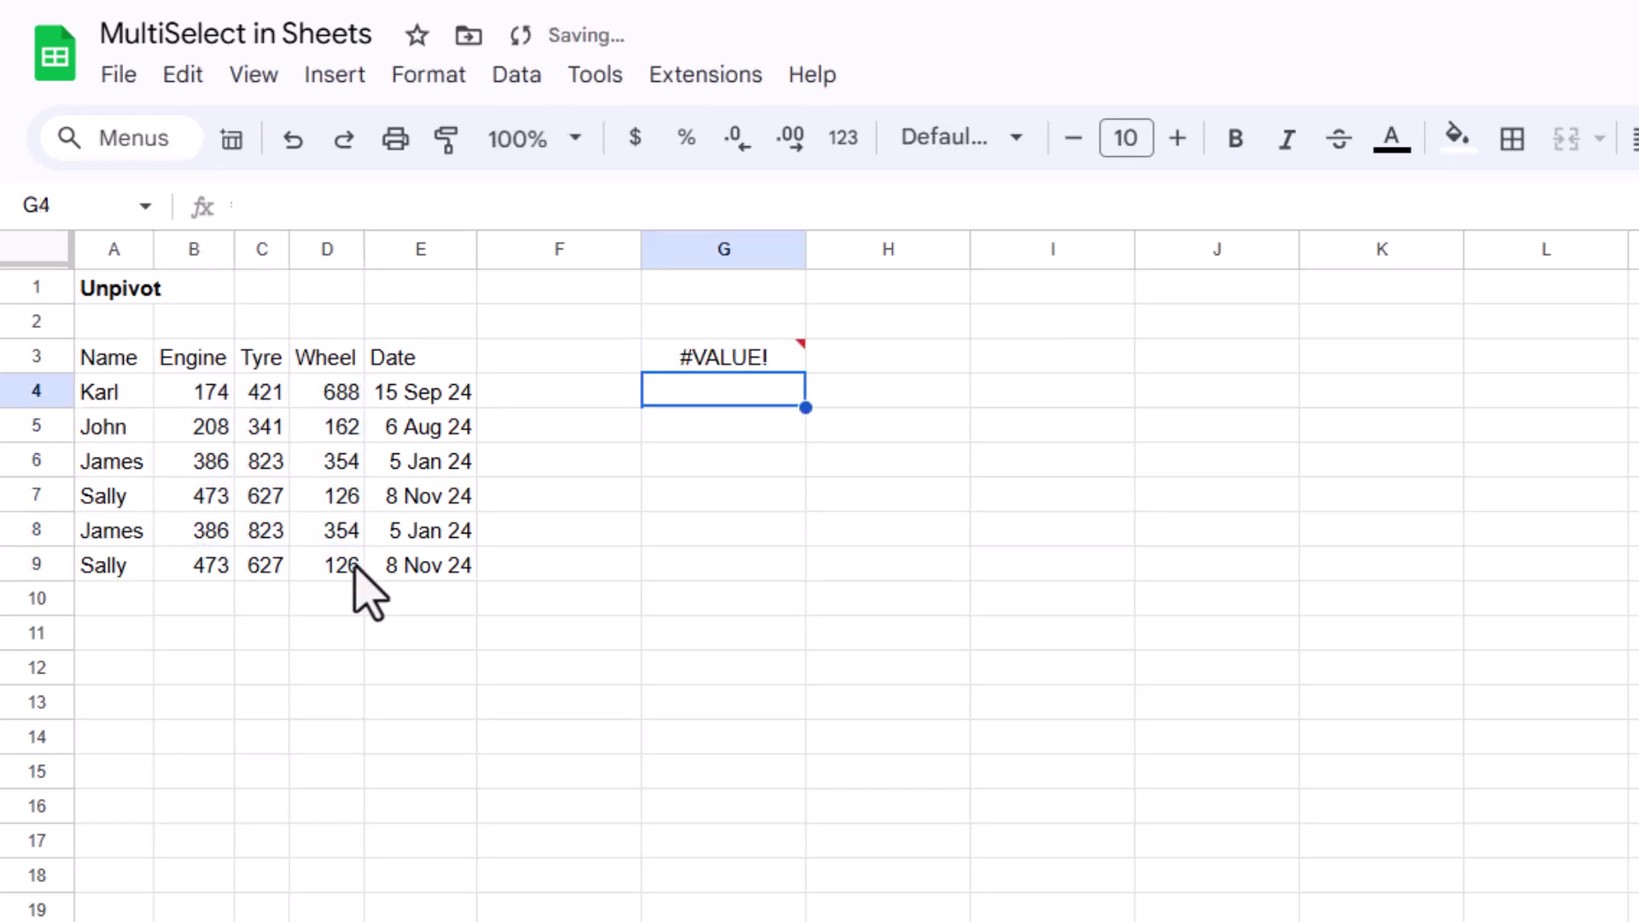
key("Up")
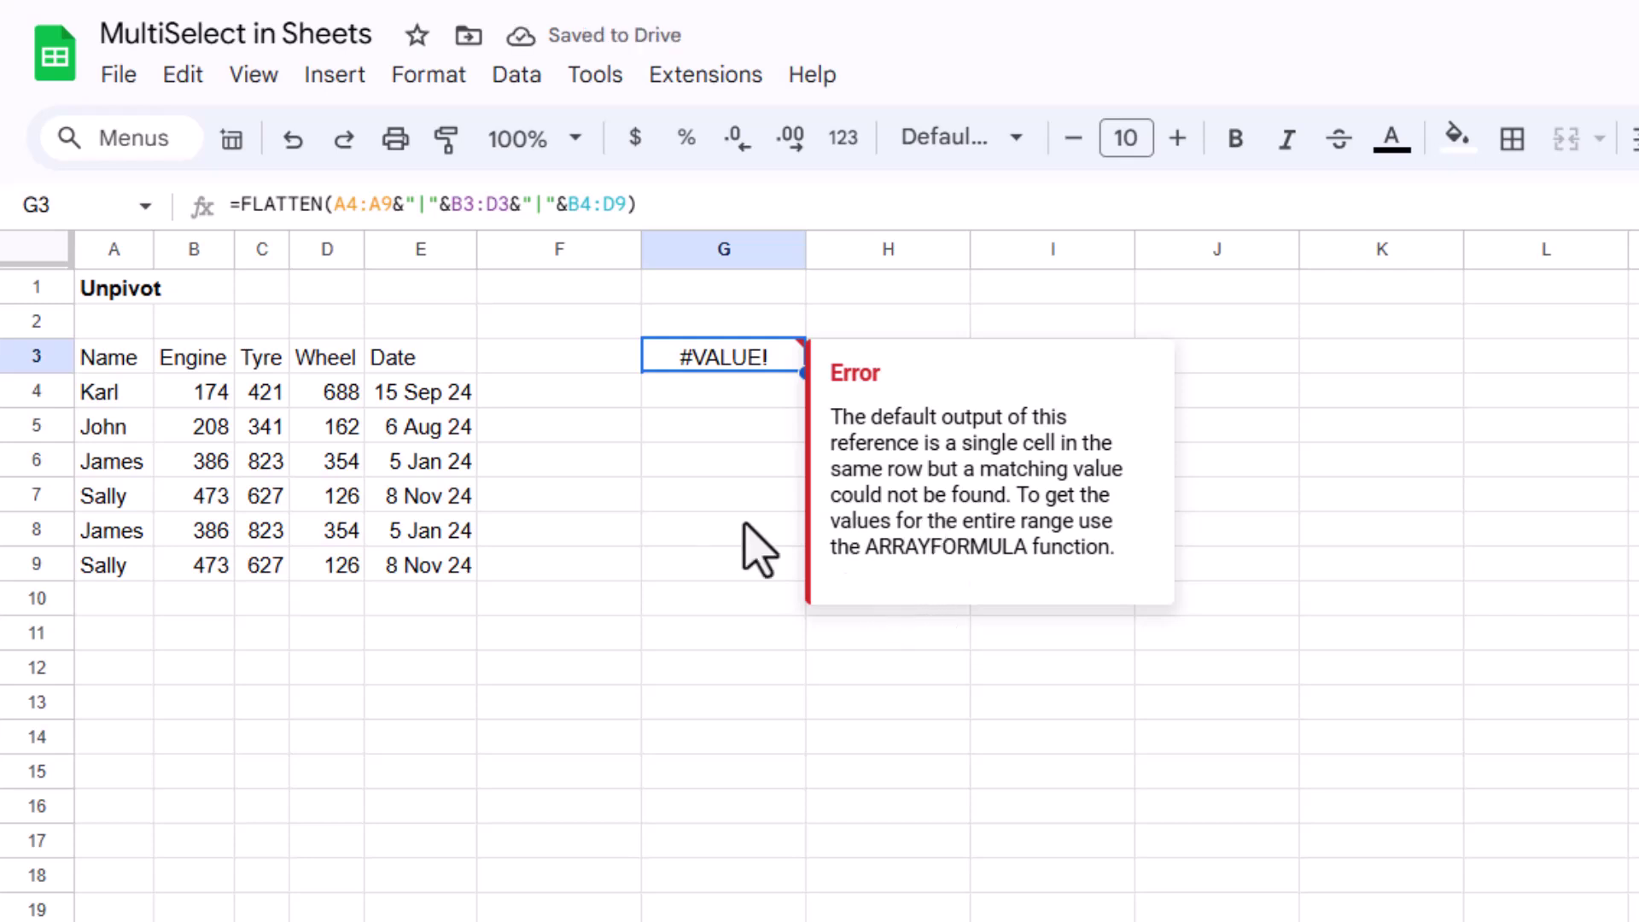
Wrap G3's formula in ARRAYFORMULA to fix the error, giving rows like Karl|Engine|174.
left_click(236, 205)
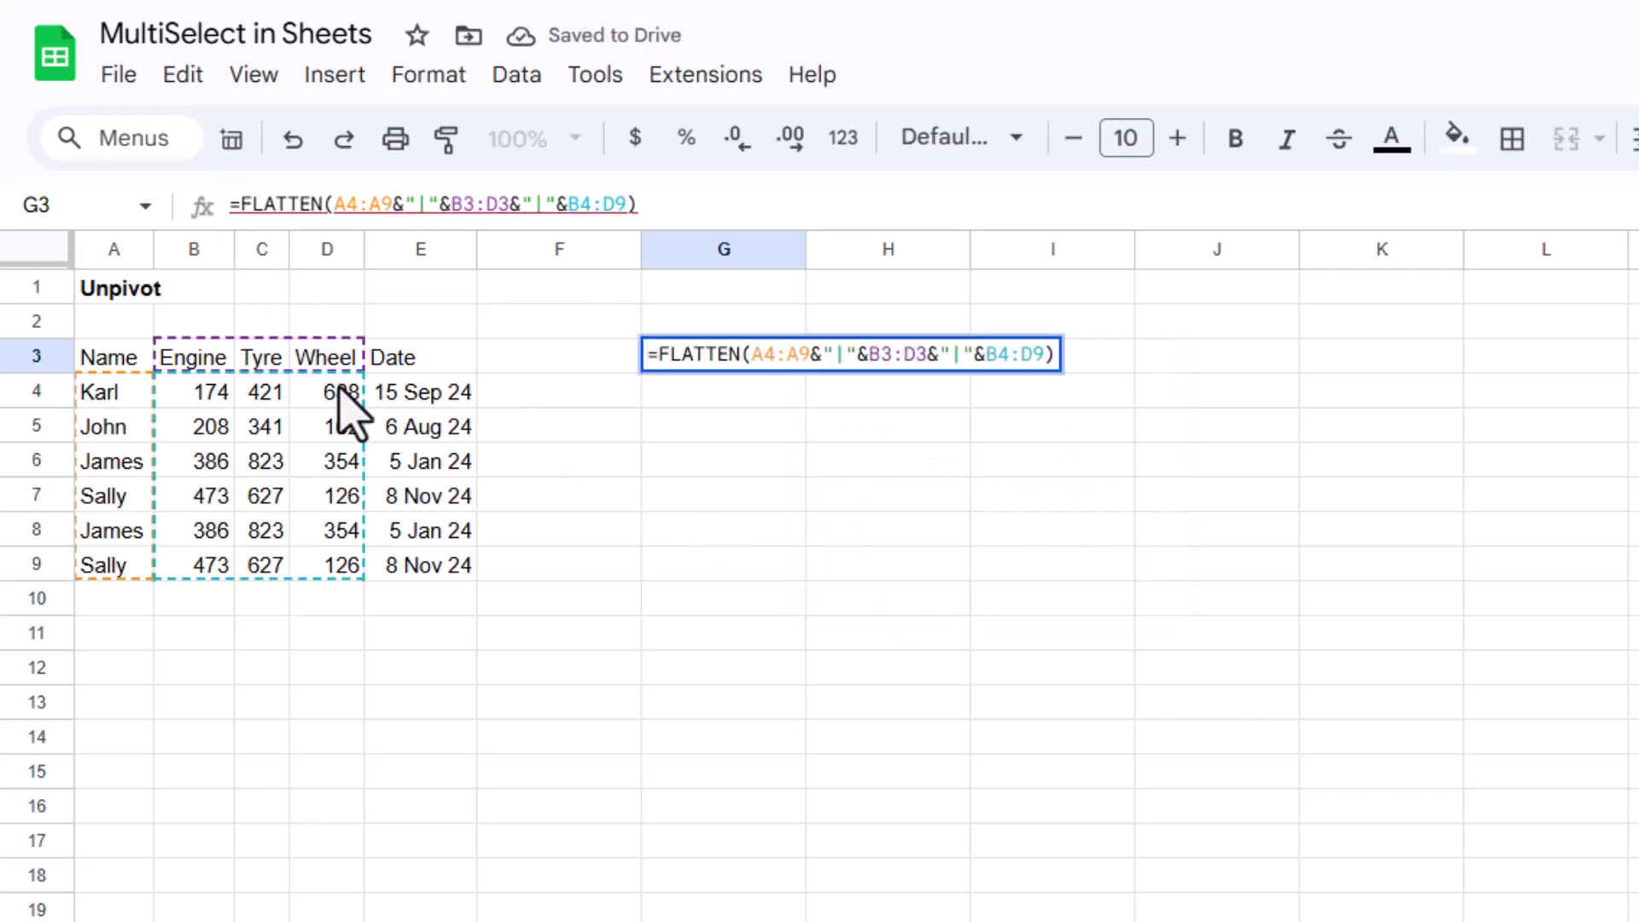
type("arr")
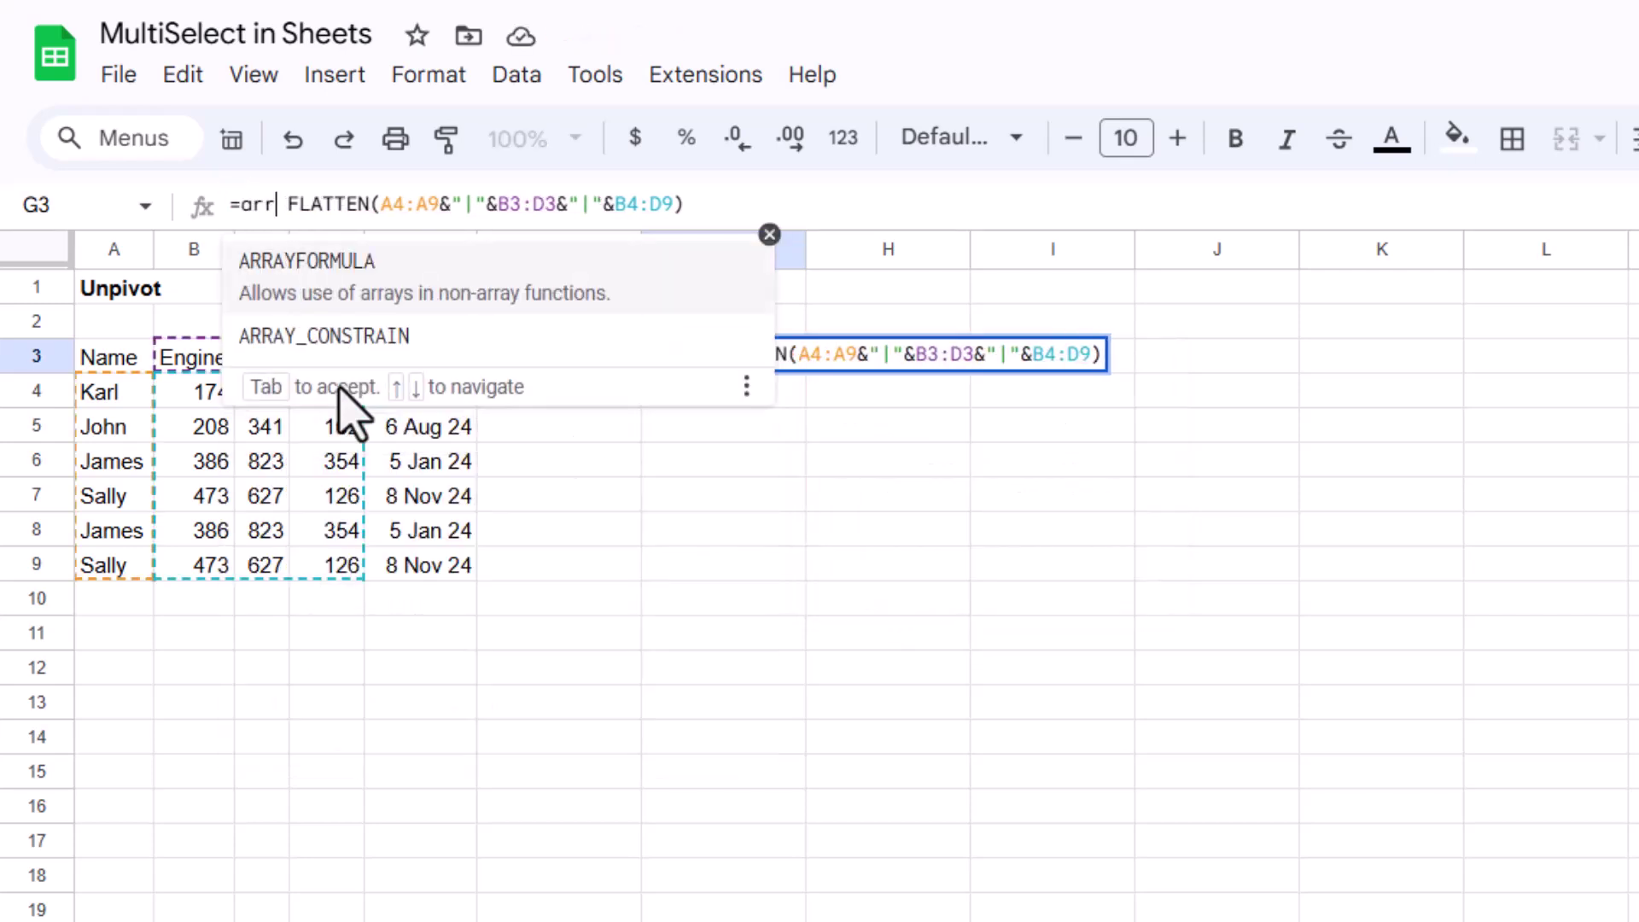
key("Tab")
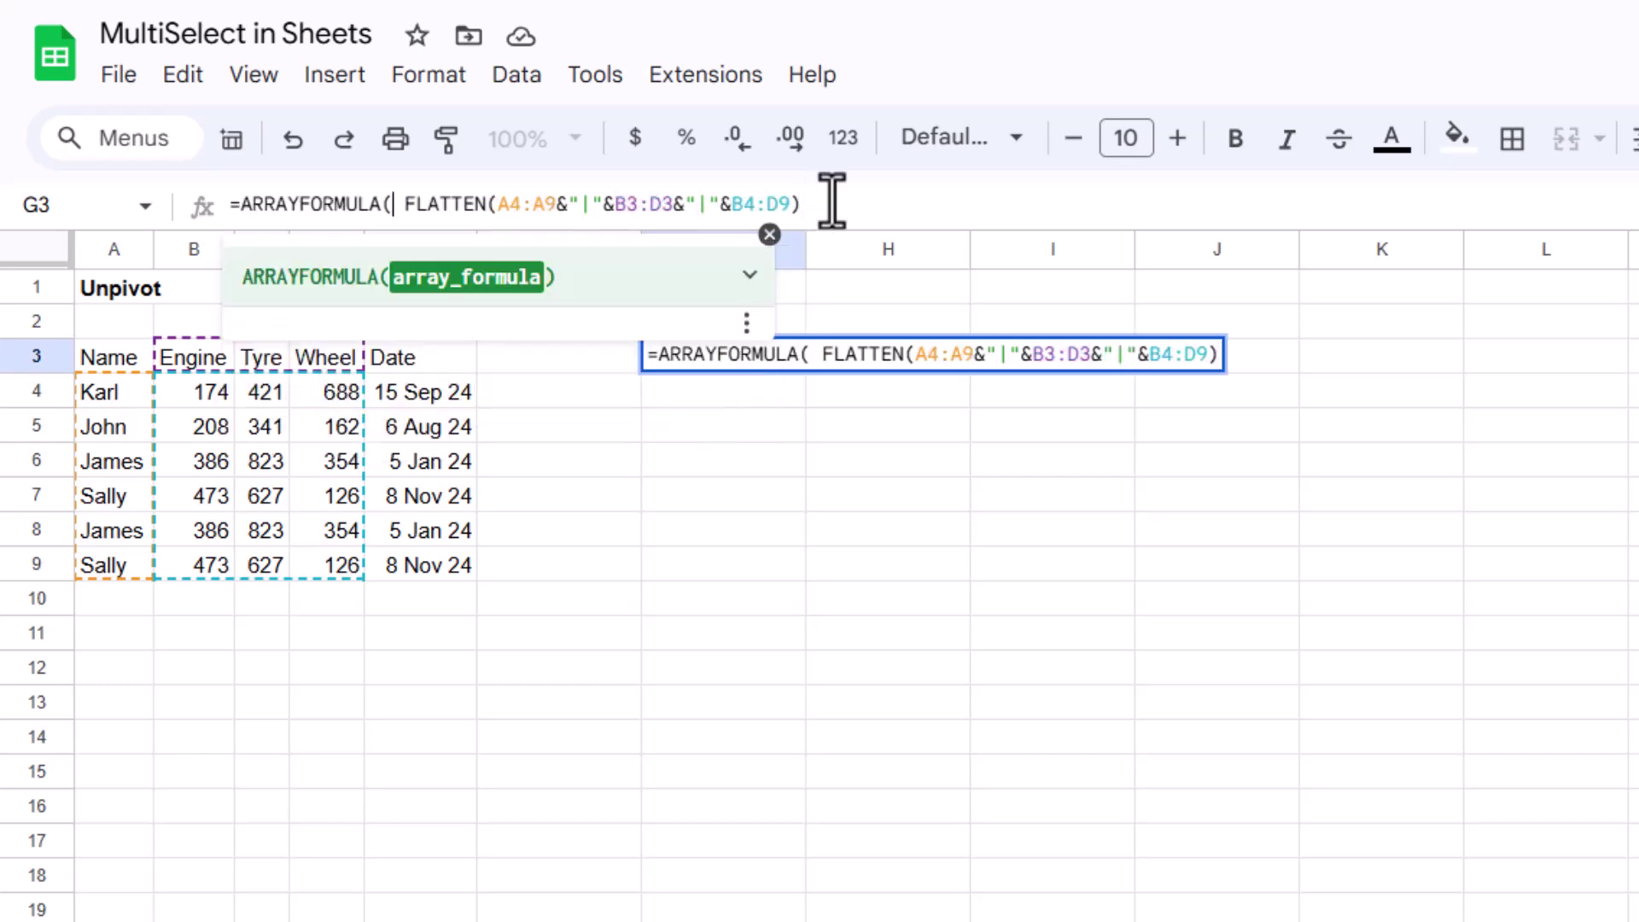
type(")")
key("Return")
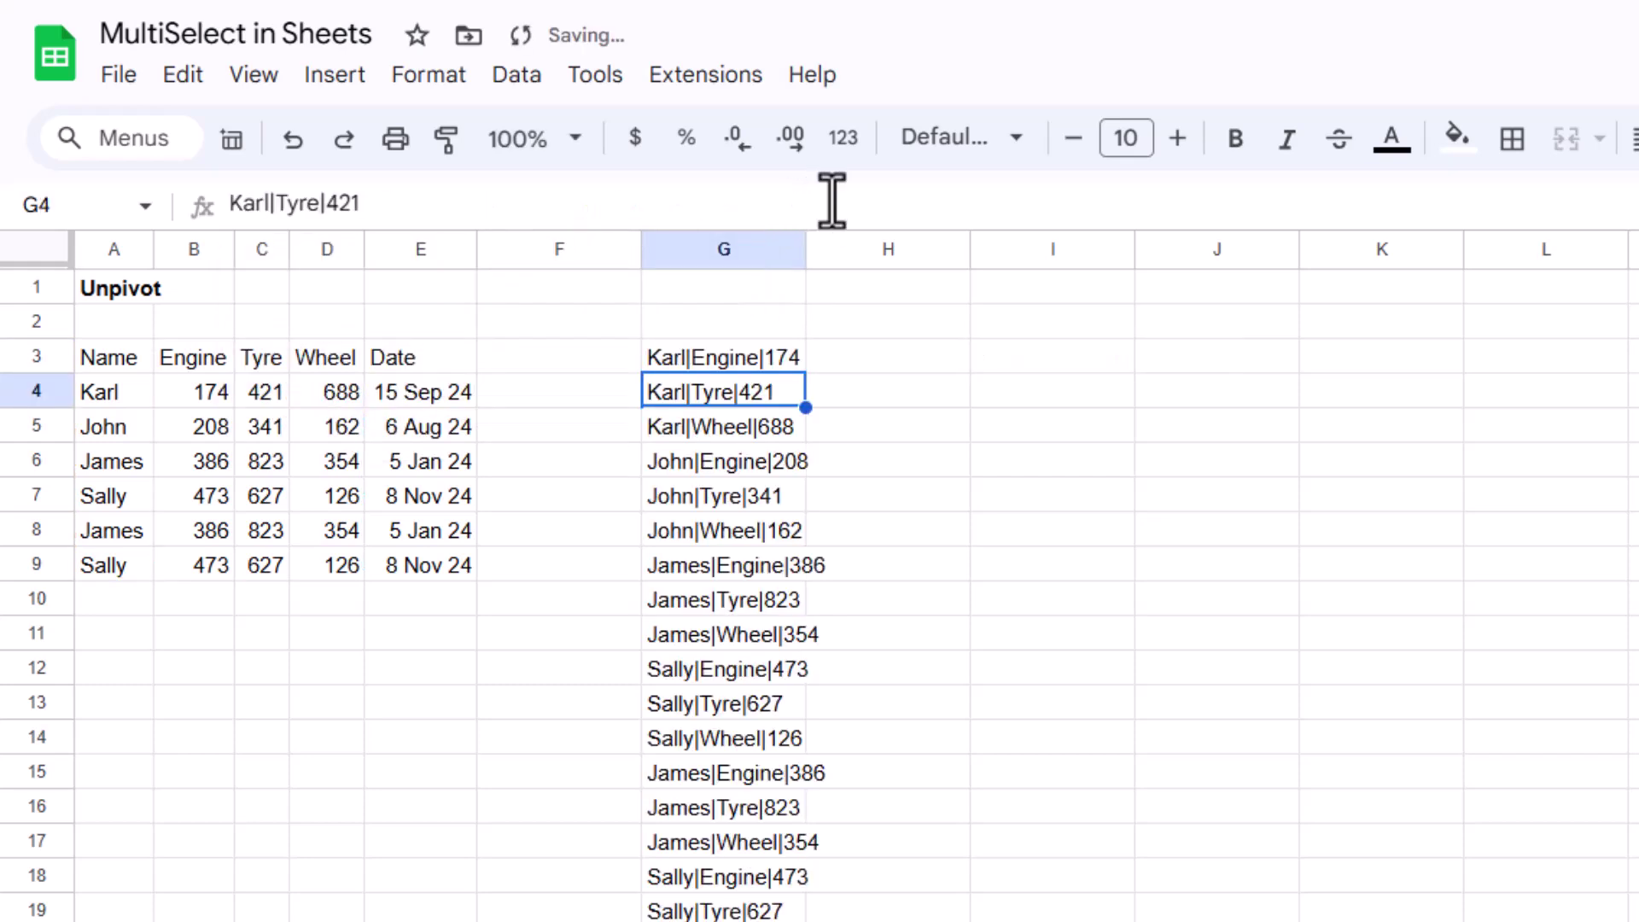
key("Up")
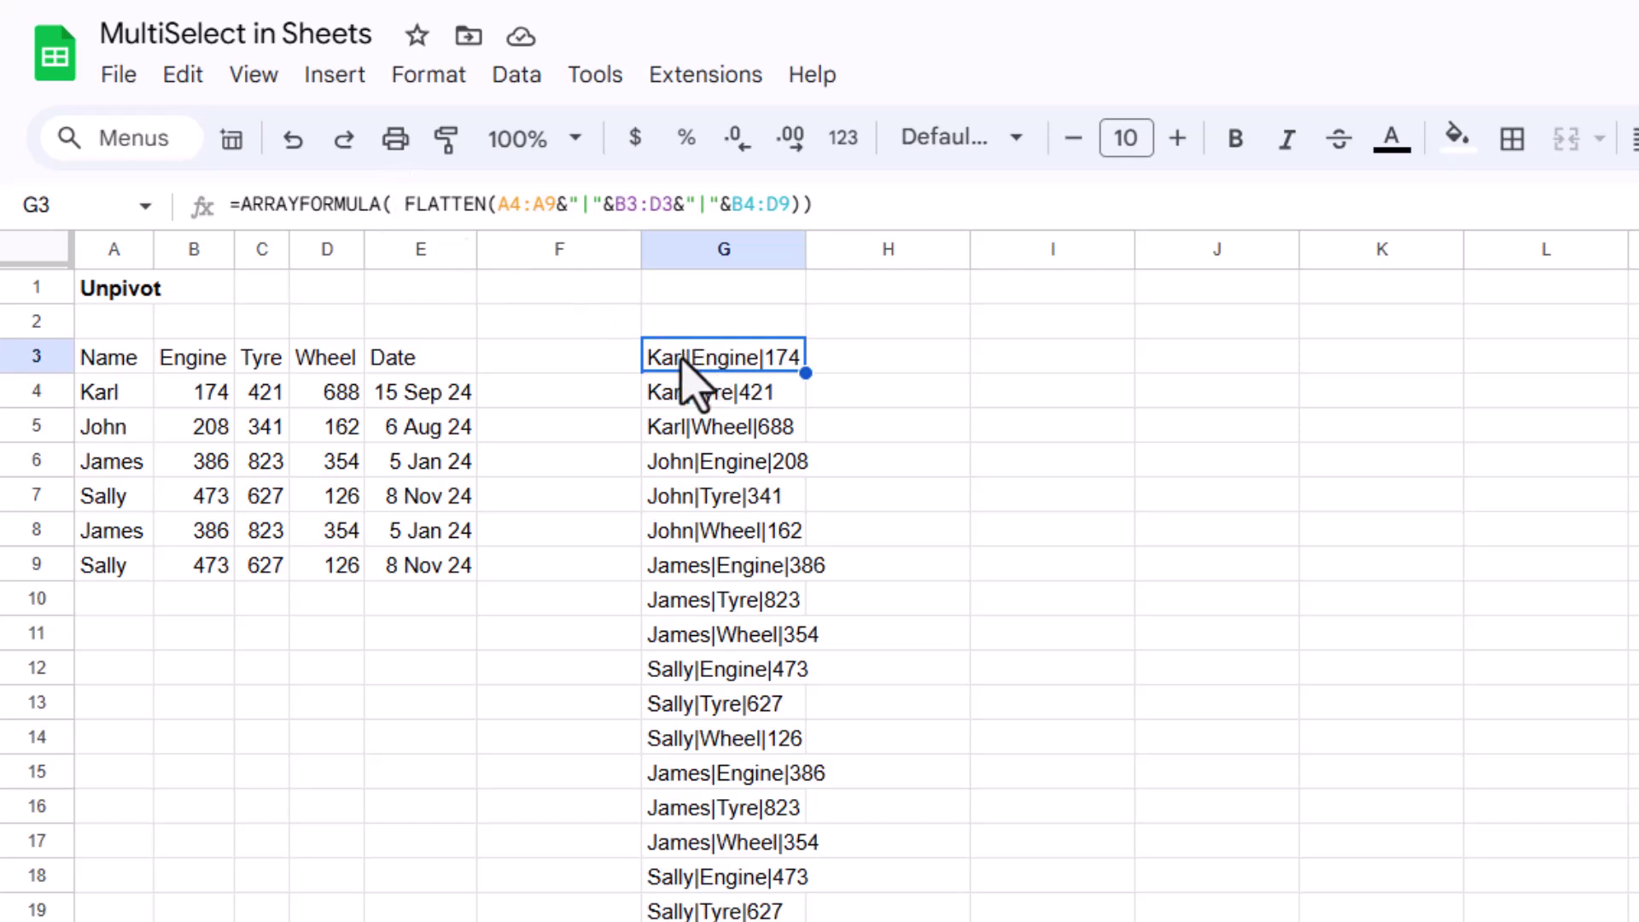
Wrap G3's joined FLATTEN formula in SPLIT with "|" as the delimiter.
left_click(240, 205)
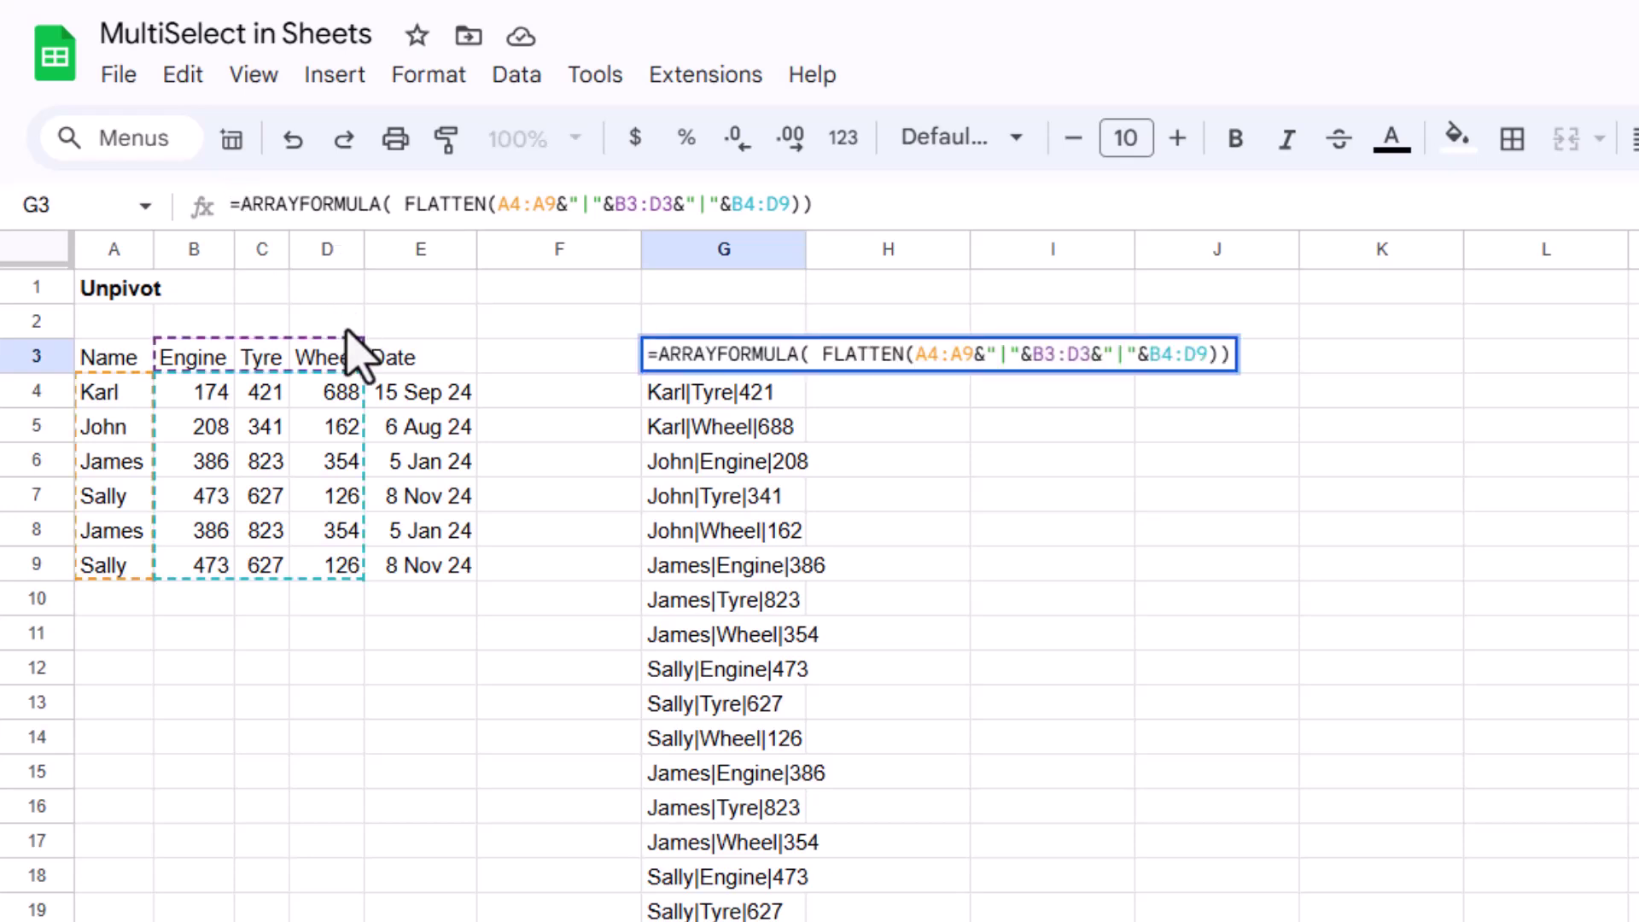
type("split(")
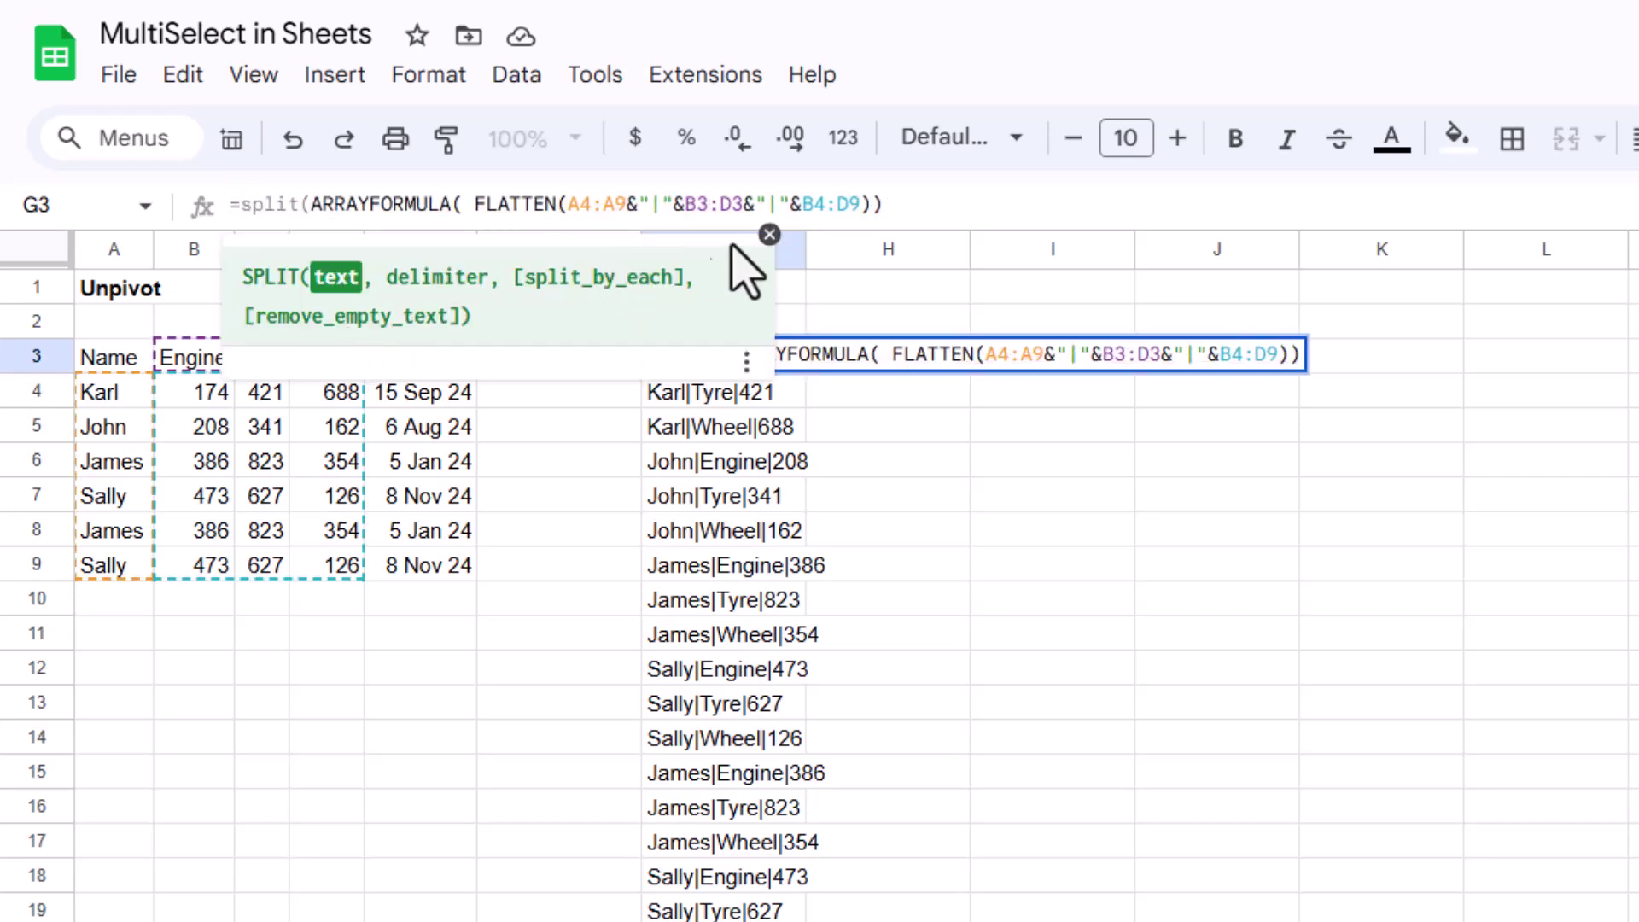
left_click(901, 205)
type(",")
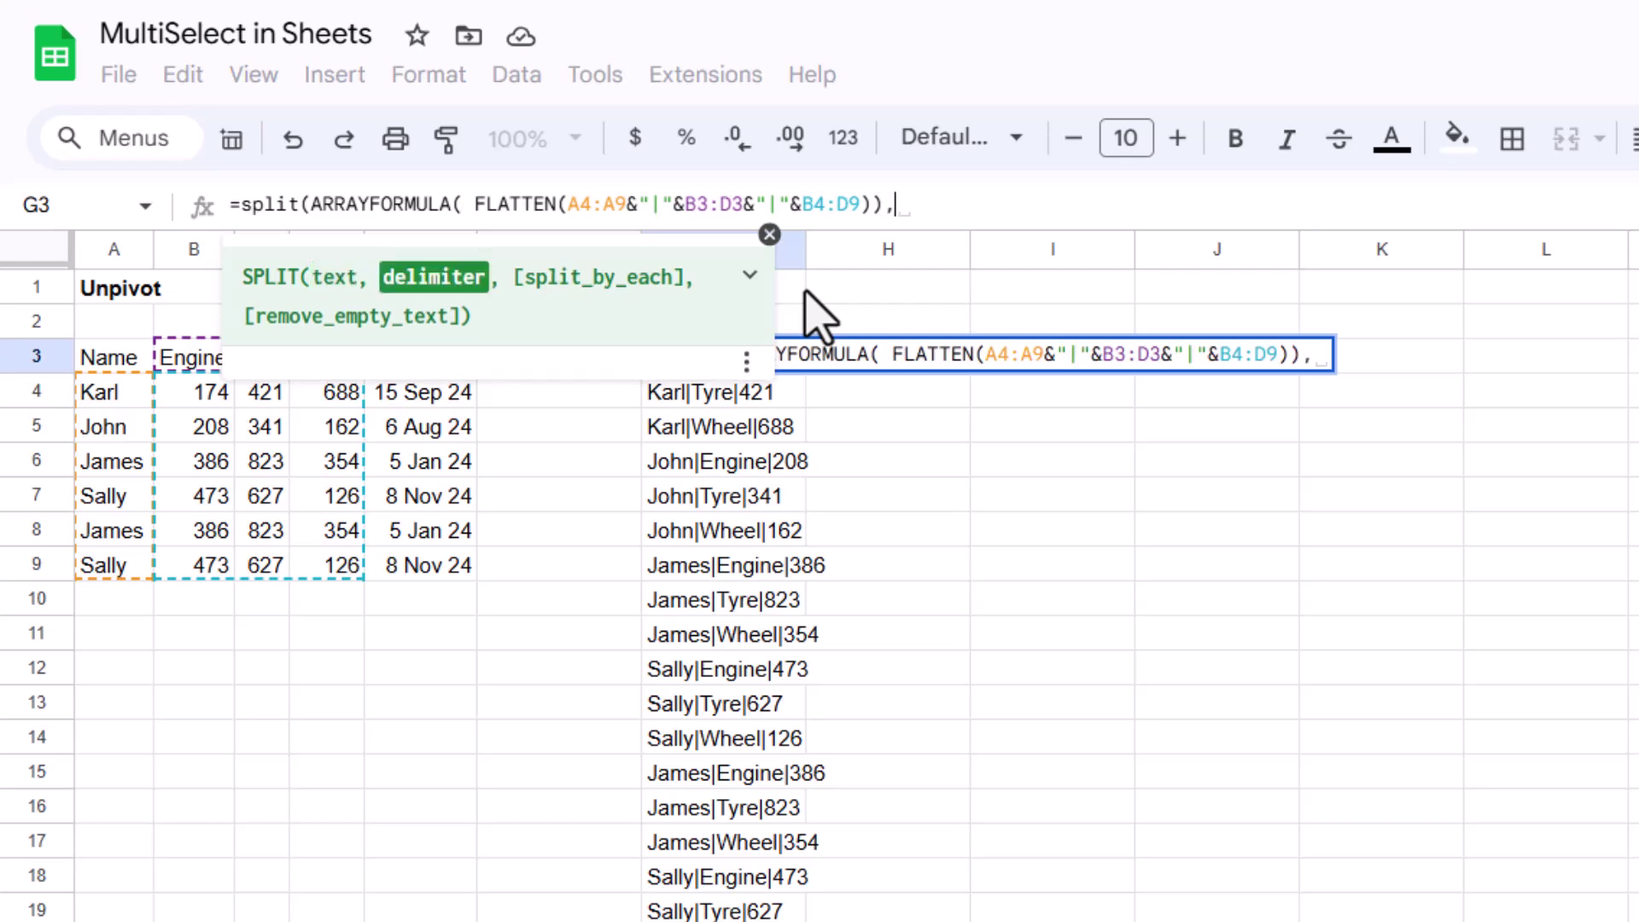
type("\"")
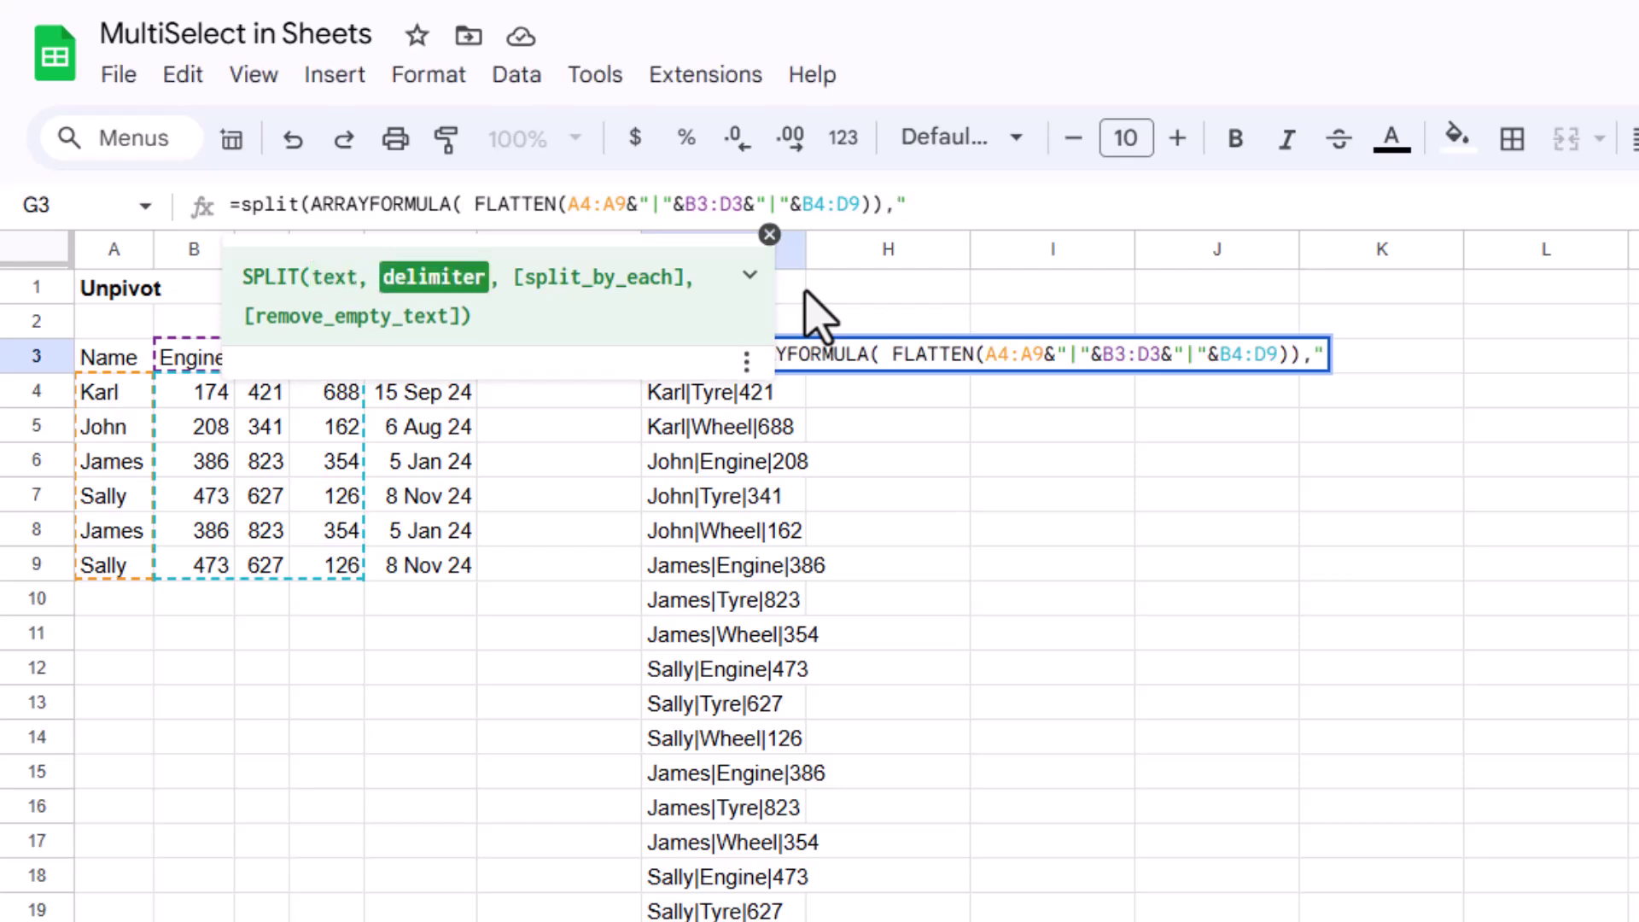
type("|\")")
key("Return")
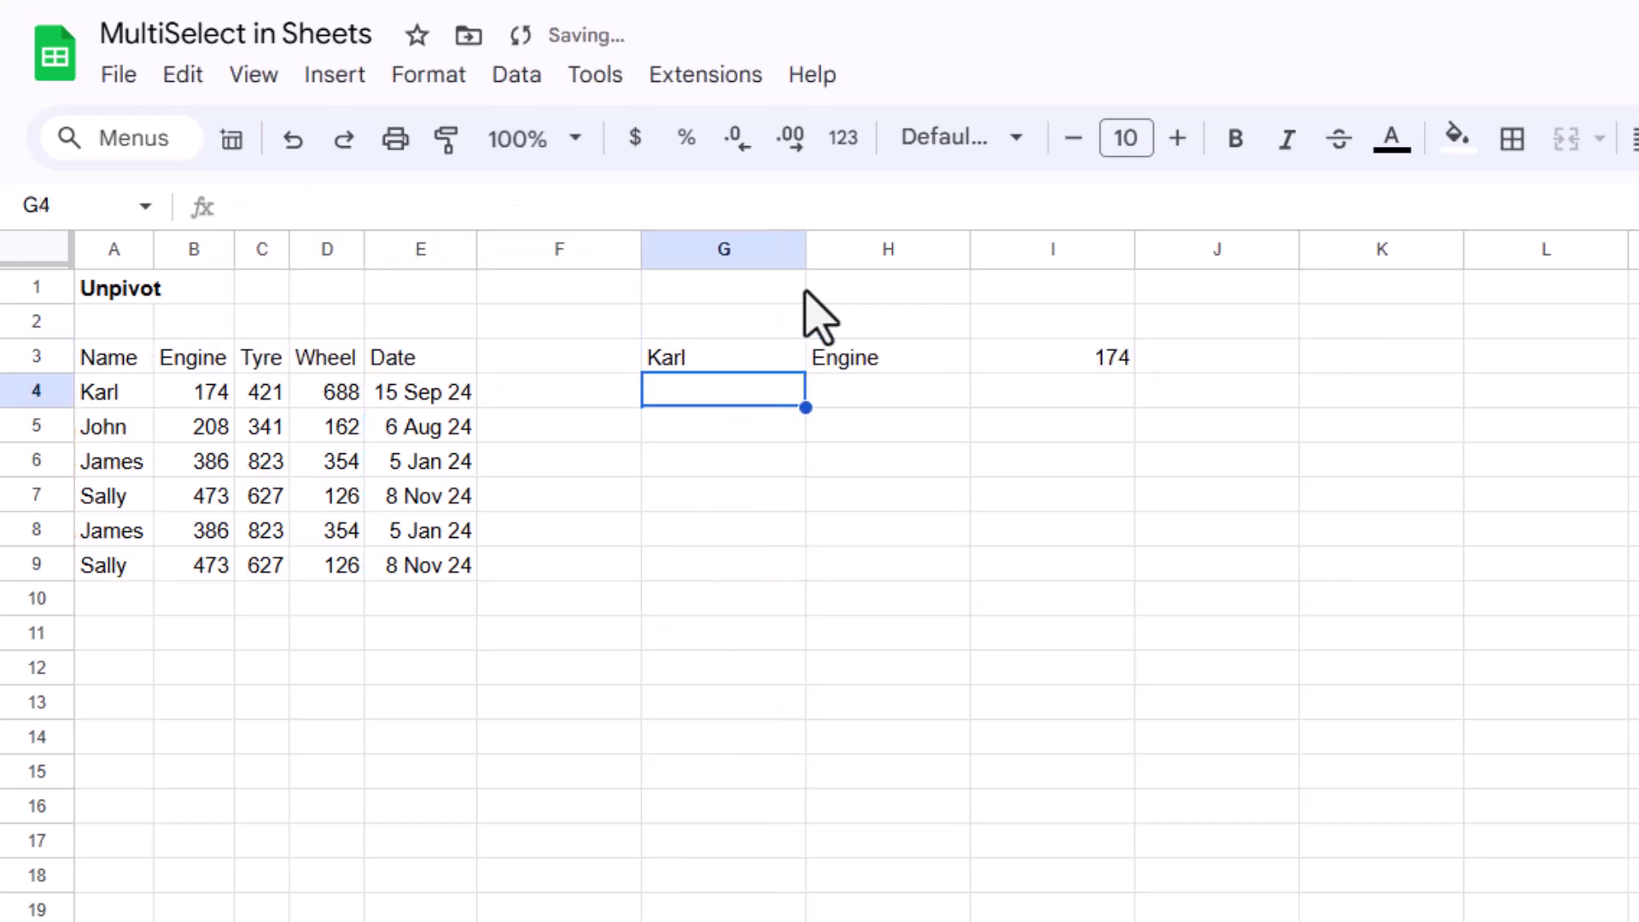
Make ARRAYFORMULA wrap SPLIT and drop the surplus bracket after D9.
key("Up")
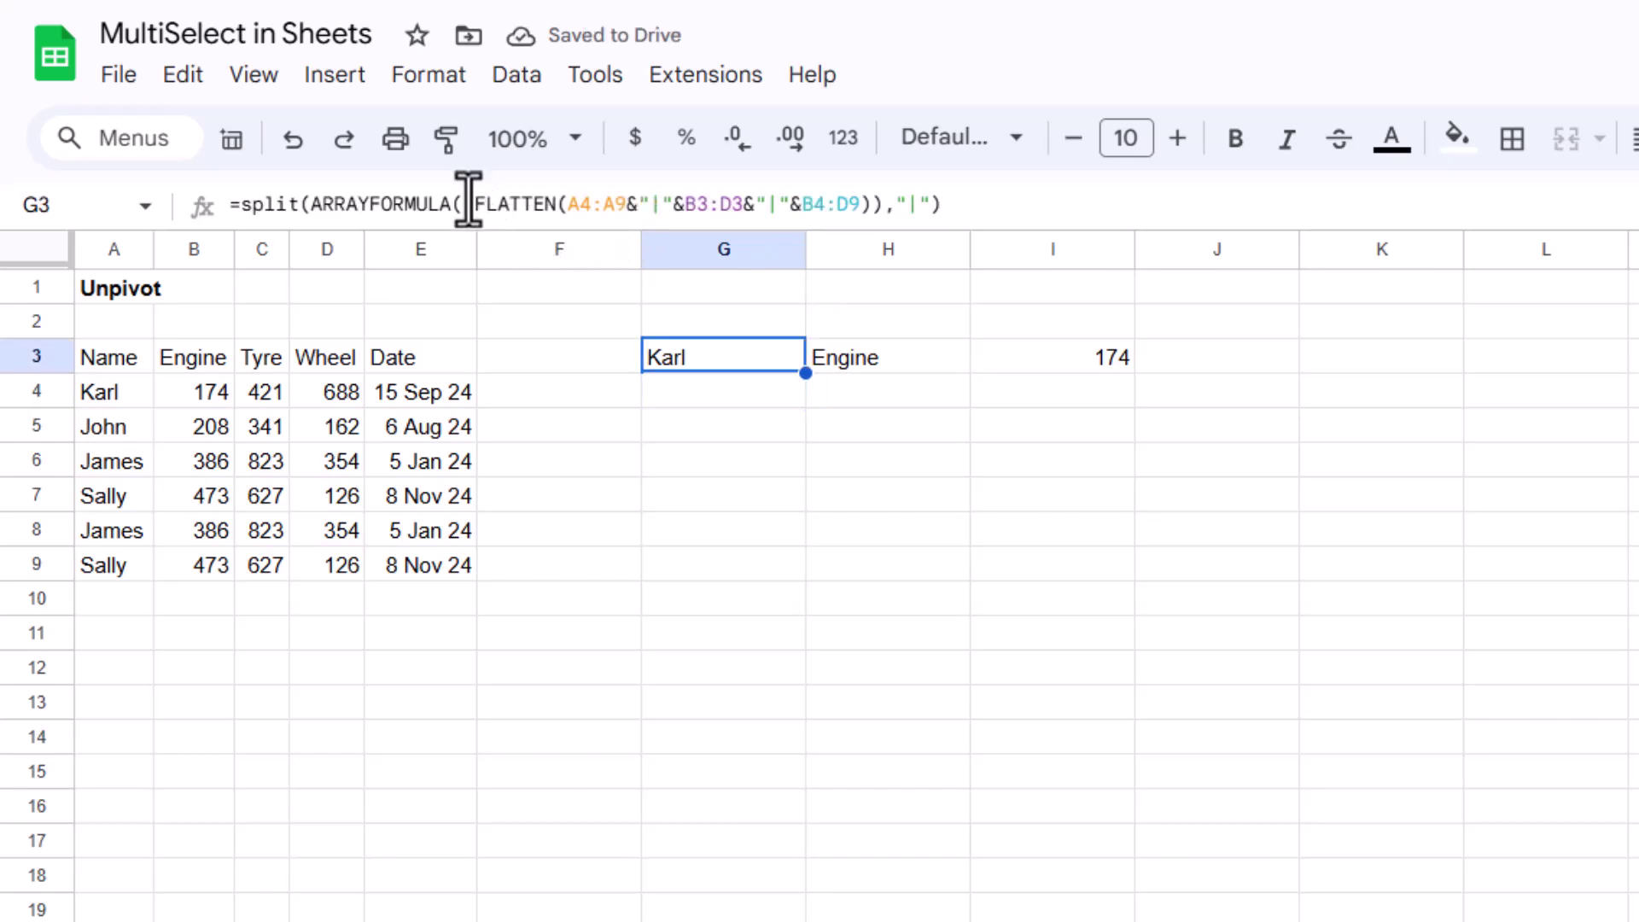
left_click_drag(469, 205, 313, 205)
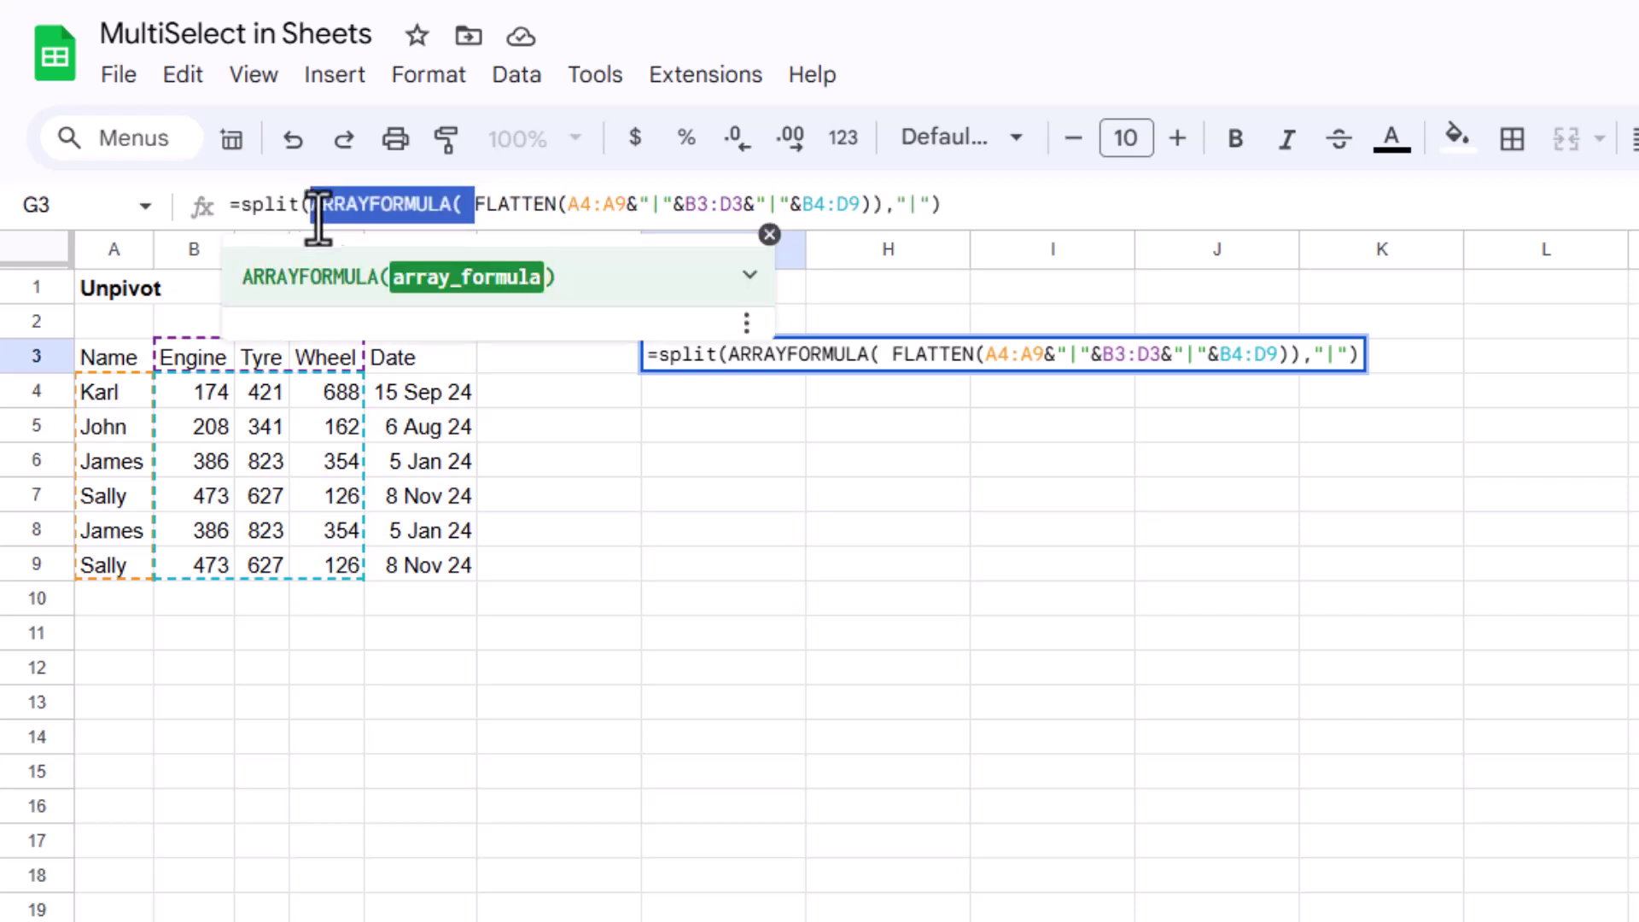
key("BackSpace")
left_click(238, 205)
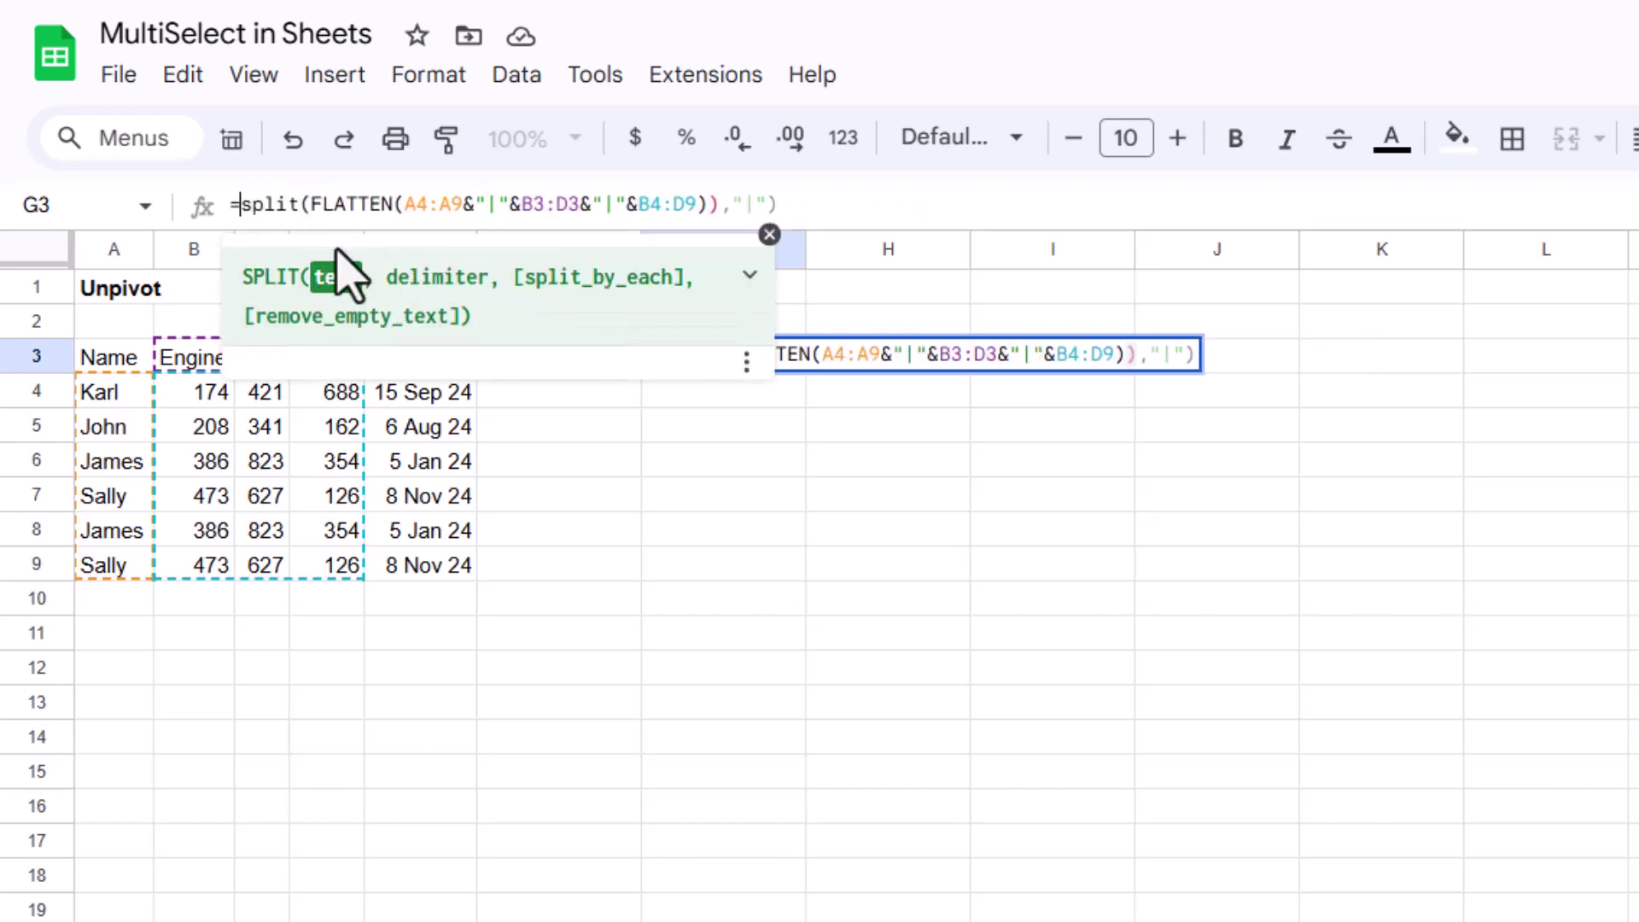
key("ctrl+z")
left_click(882, 205)
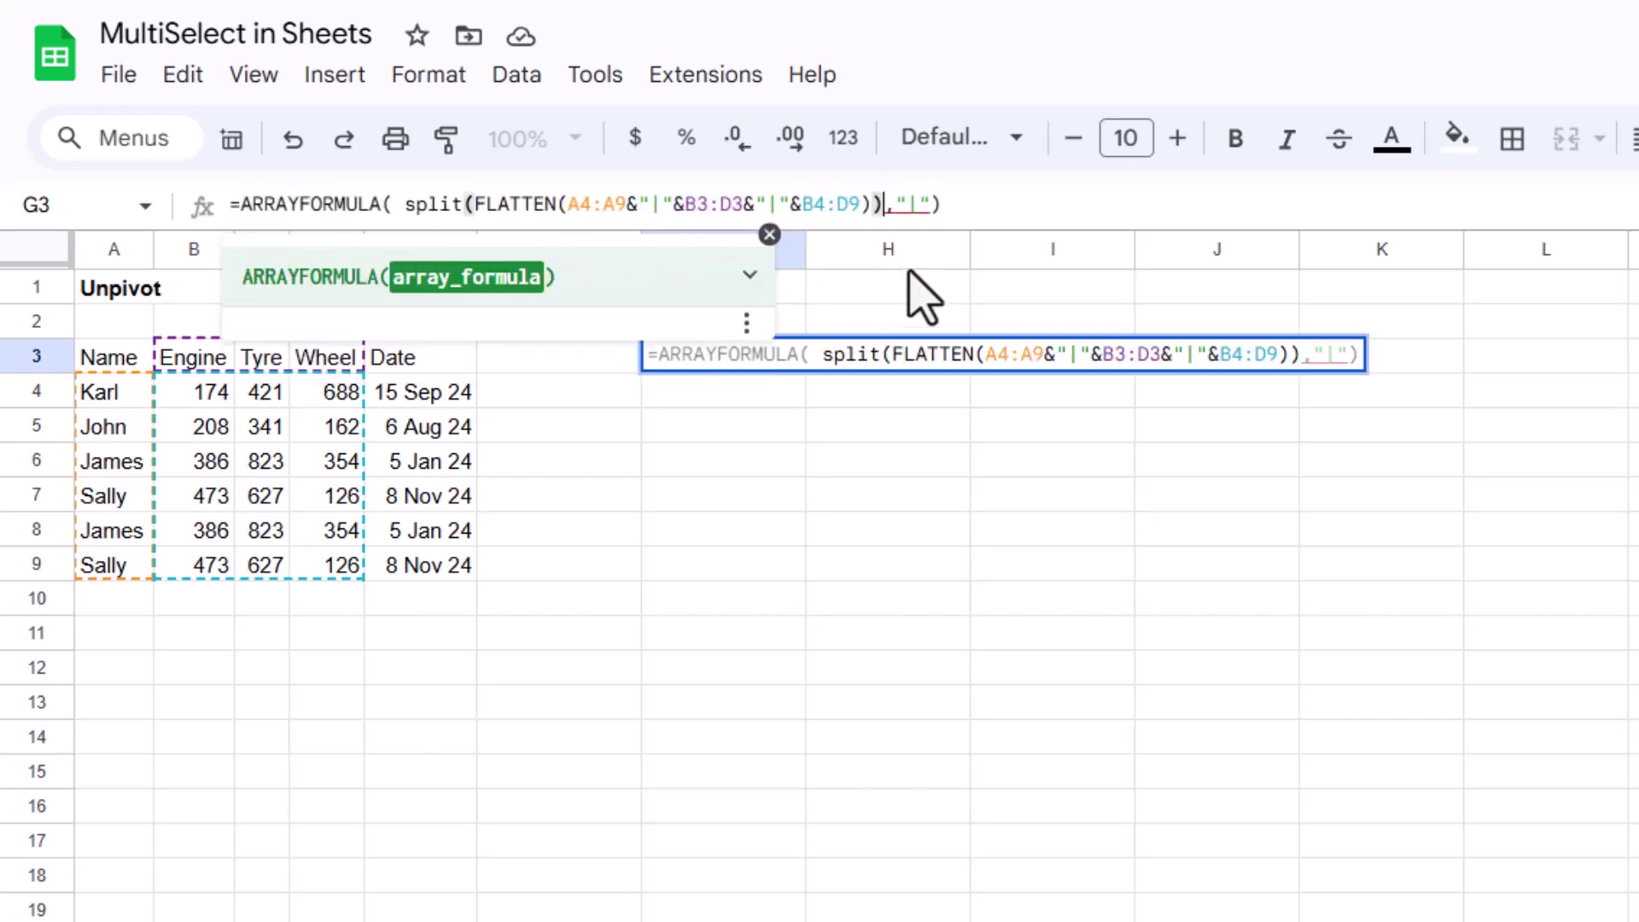
key("BackSpace")
key("End")
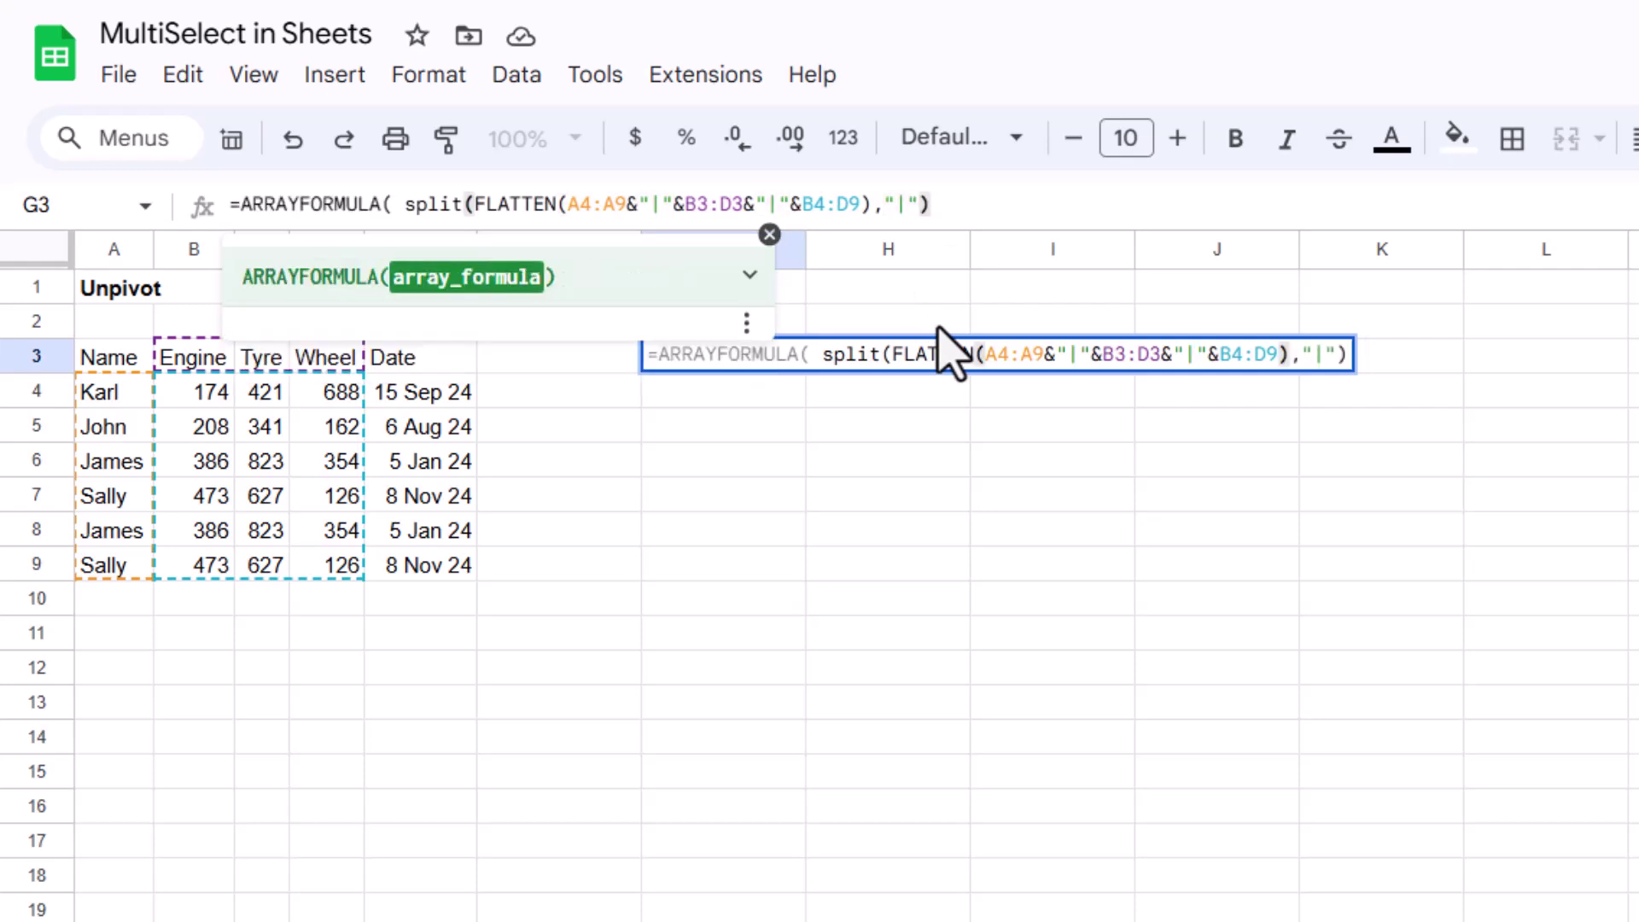
key("Return")
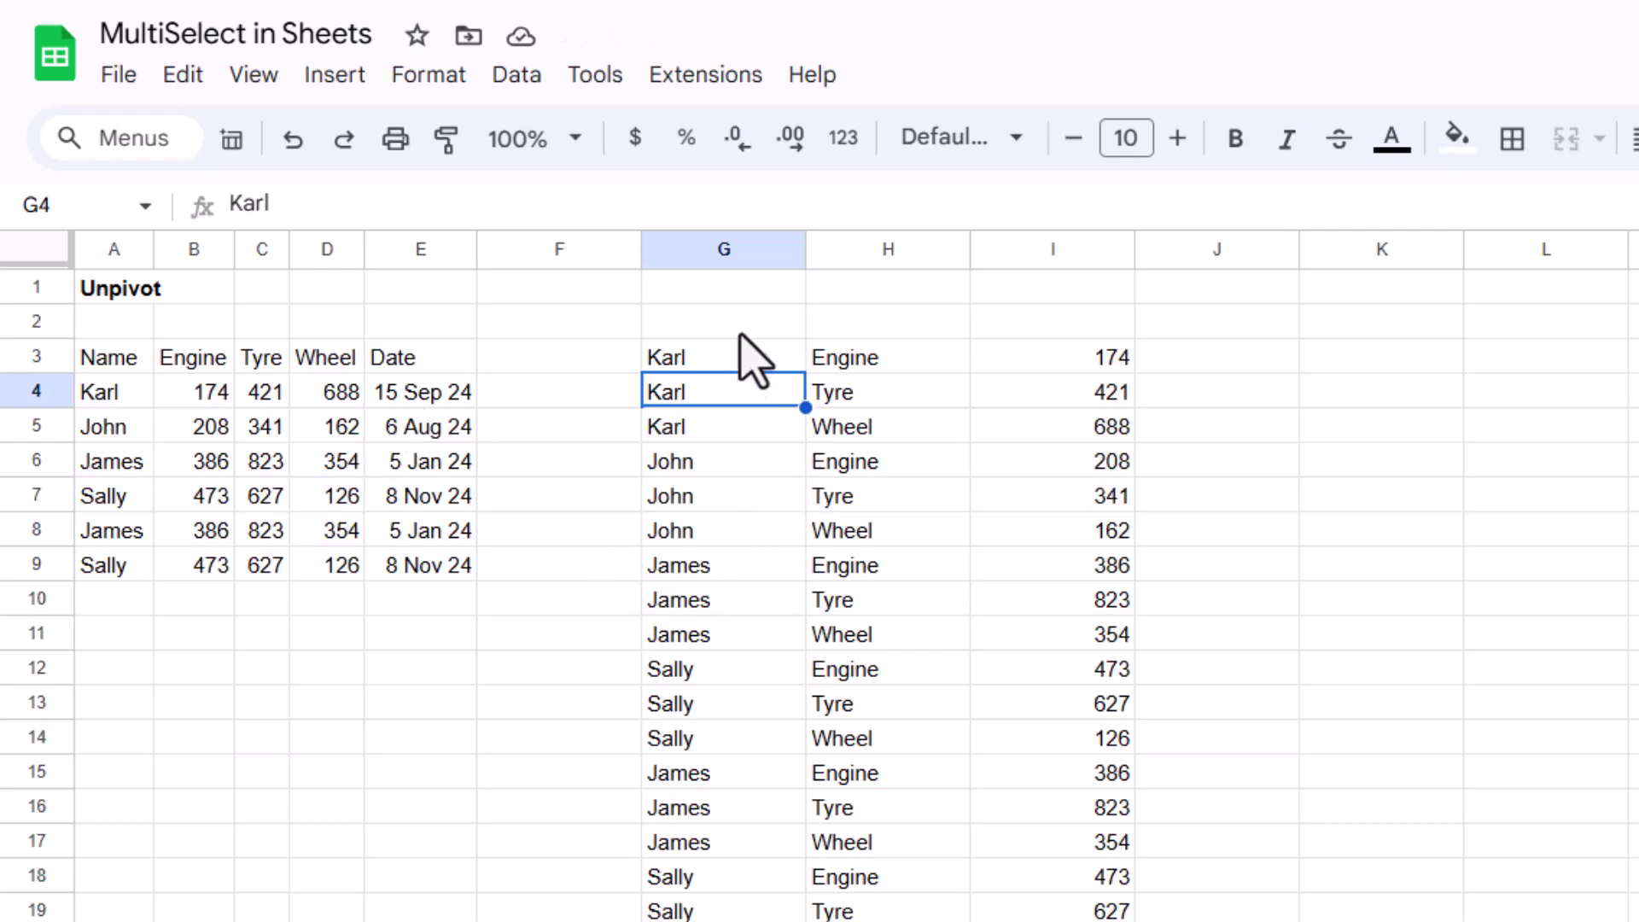
Insert the dates E4:E9 after A4:A9 in G3's joined text, separated by "|".
left_click(769, 353)
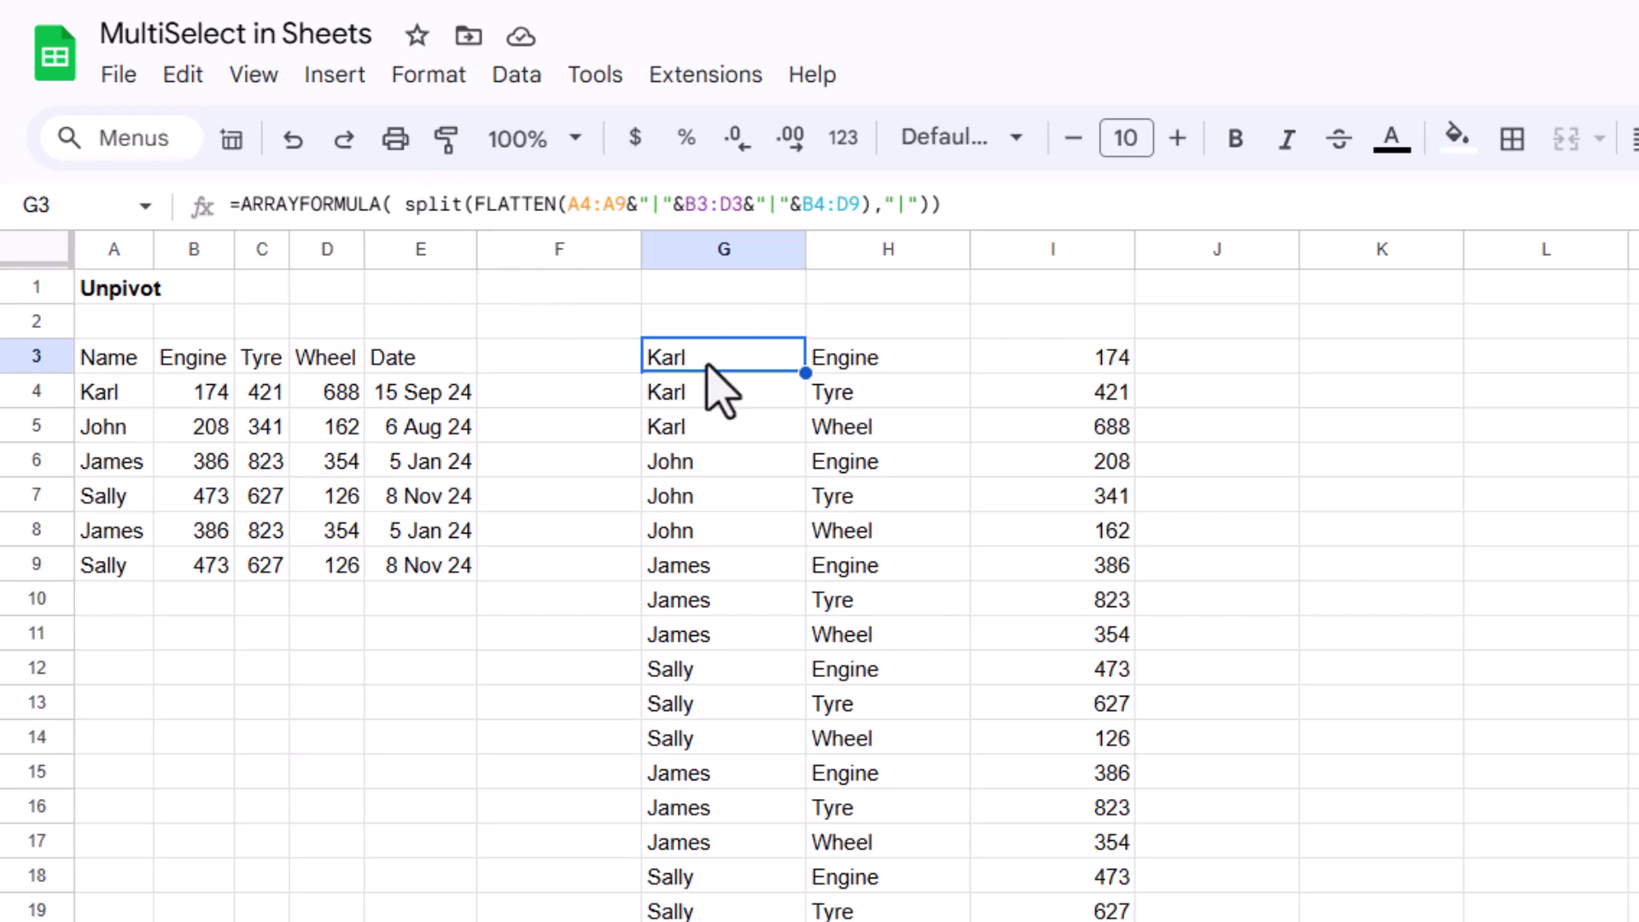
left_click(637, 206)
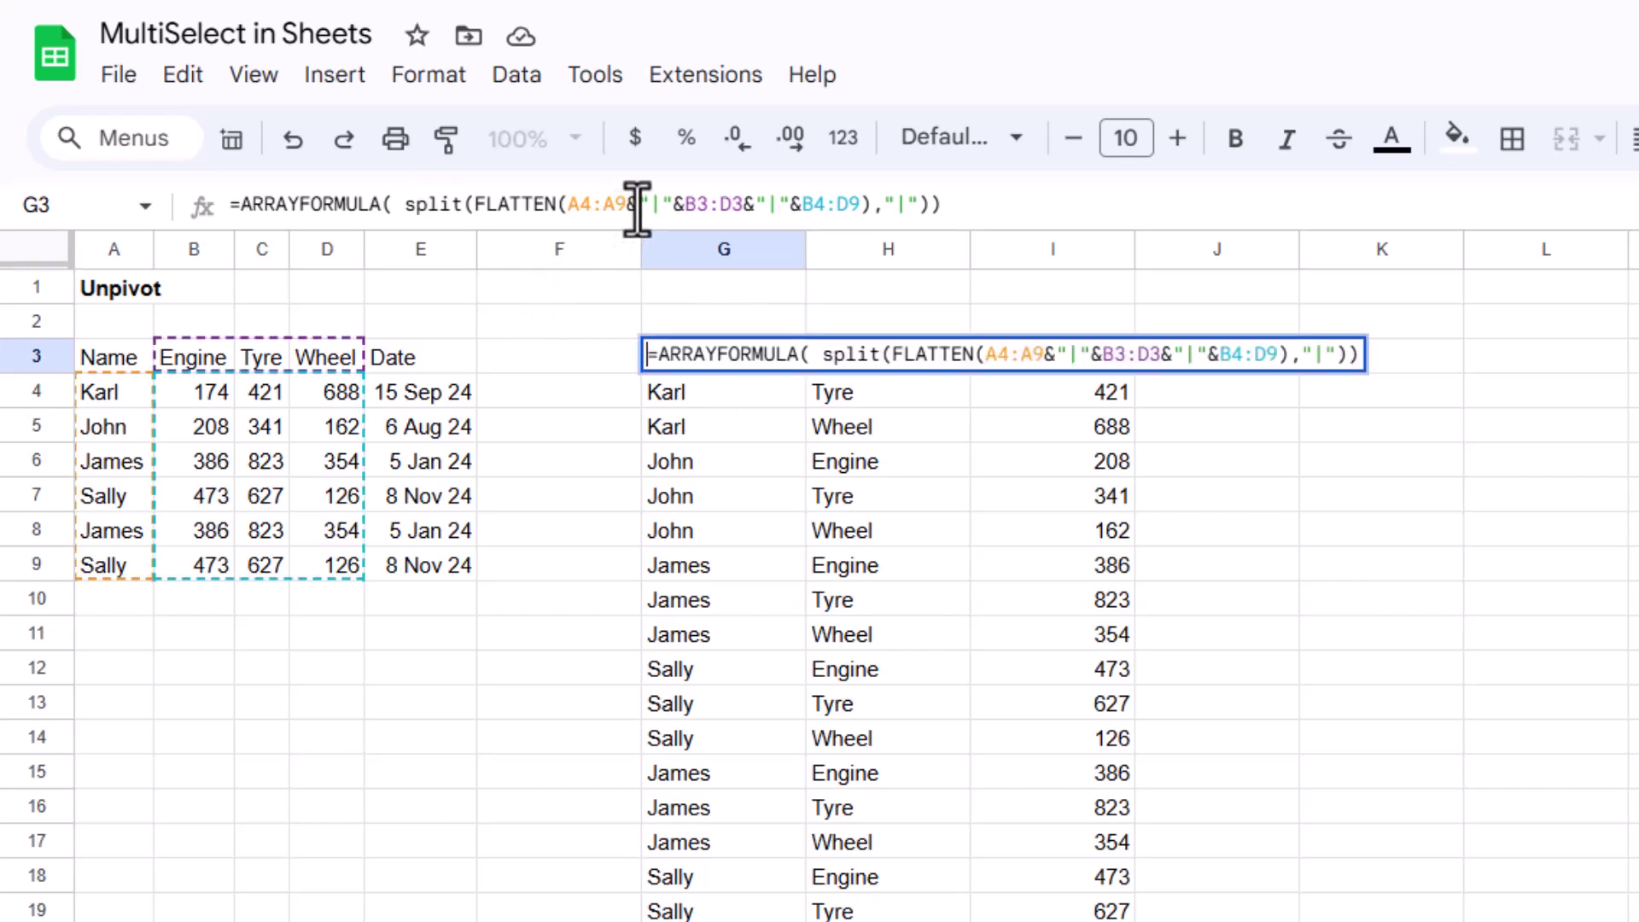
left_click(642, 206)
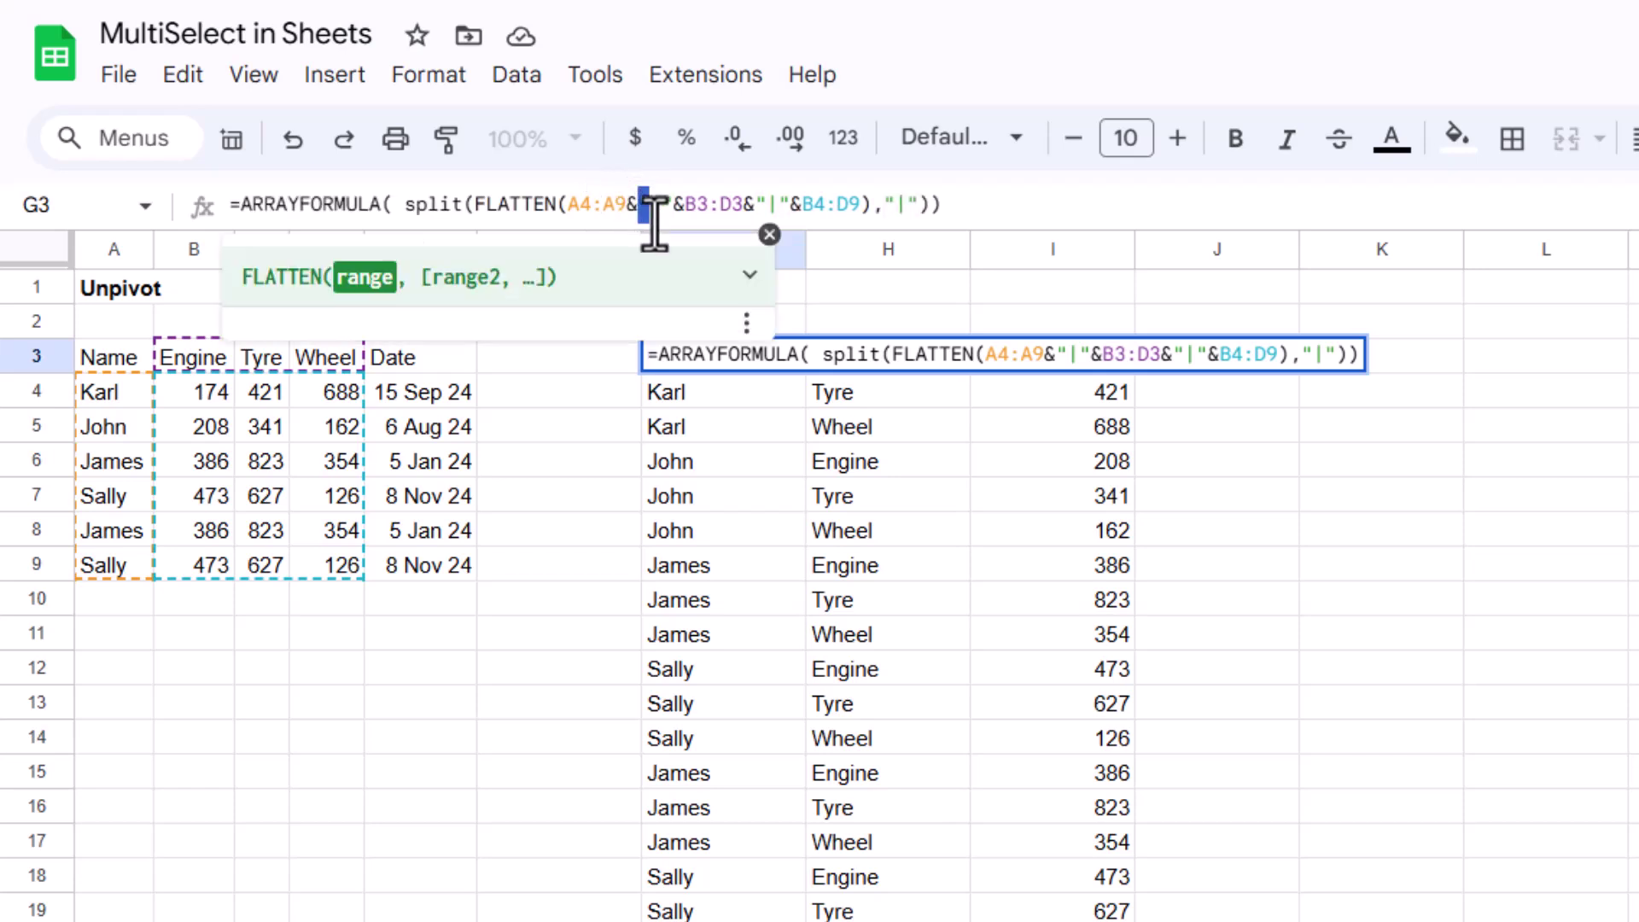
type("\"")
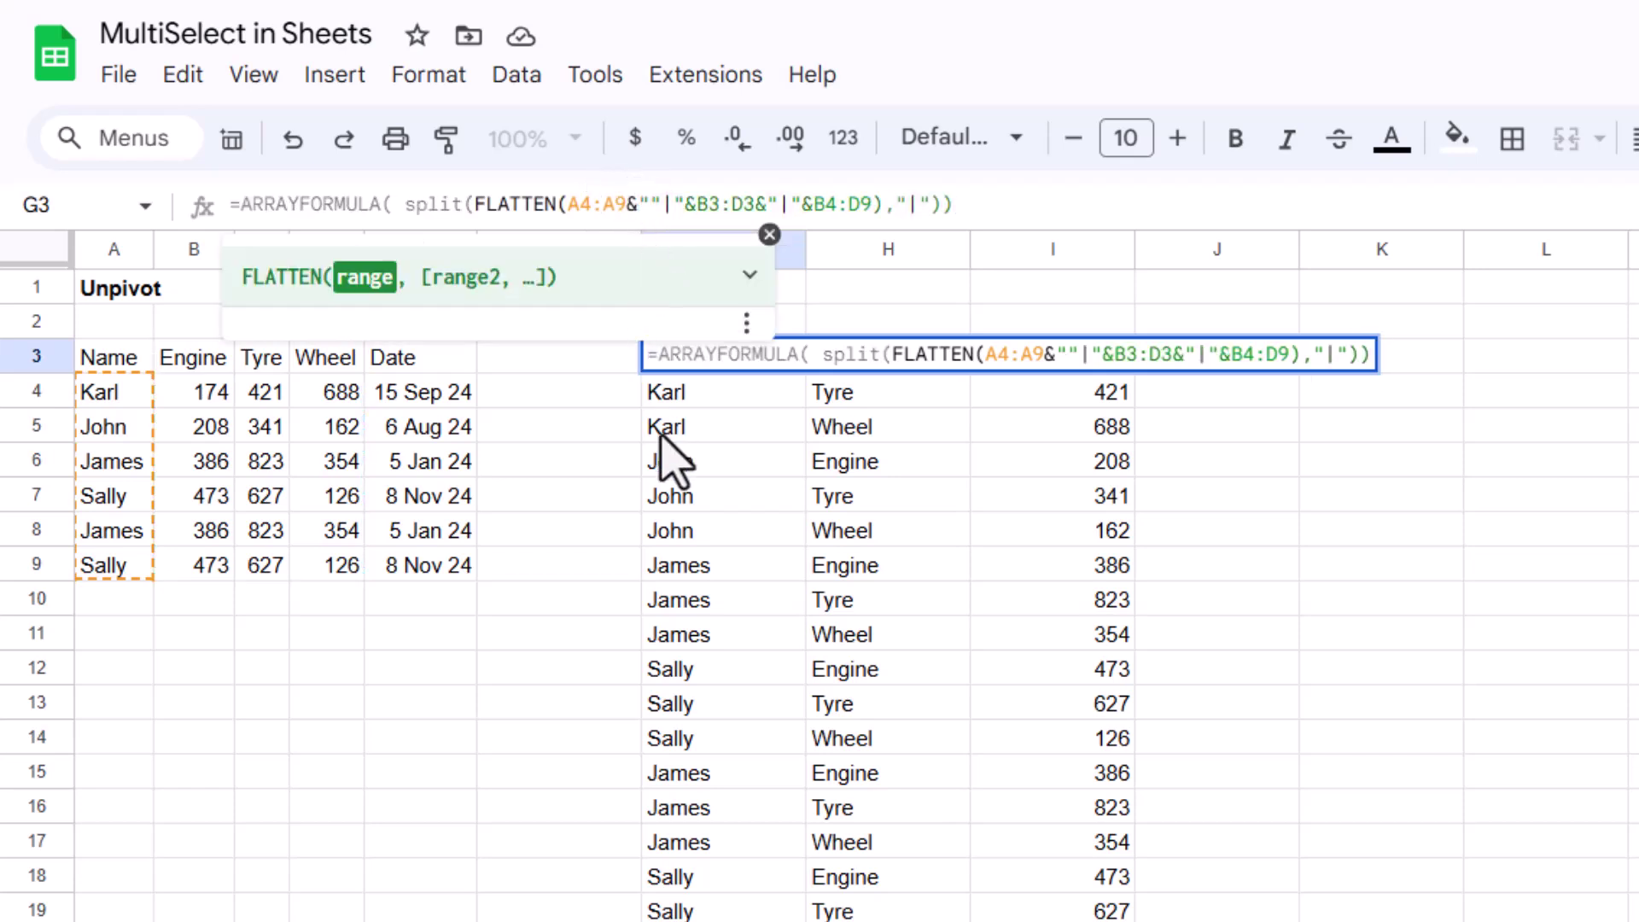
type("|\"&")
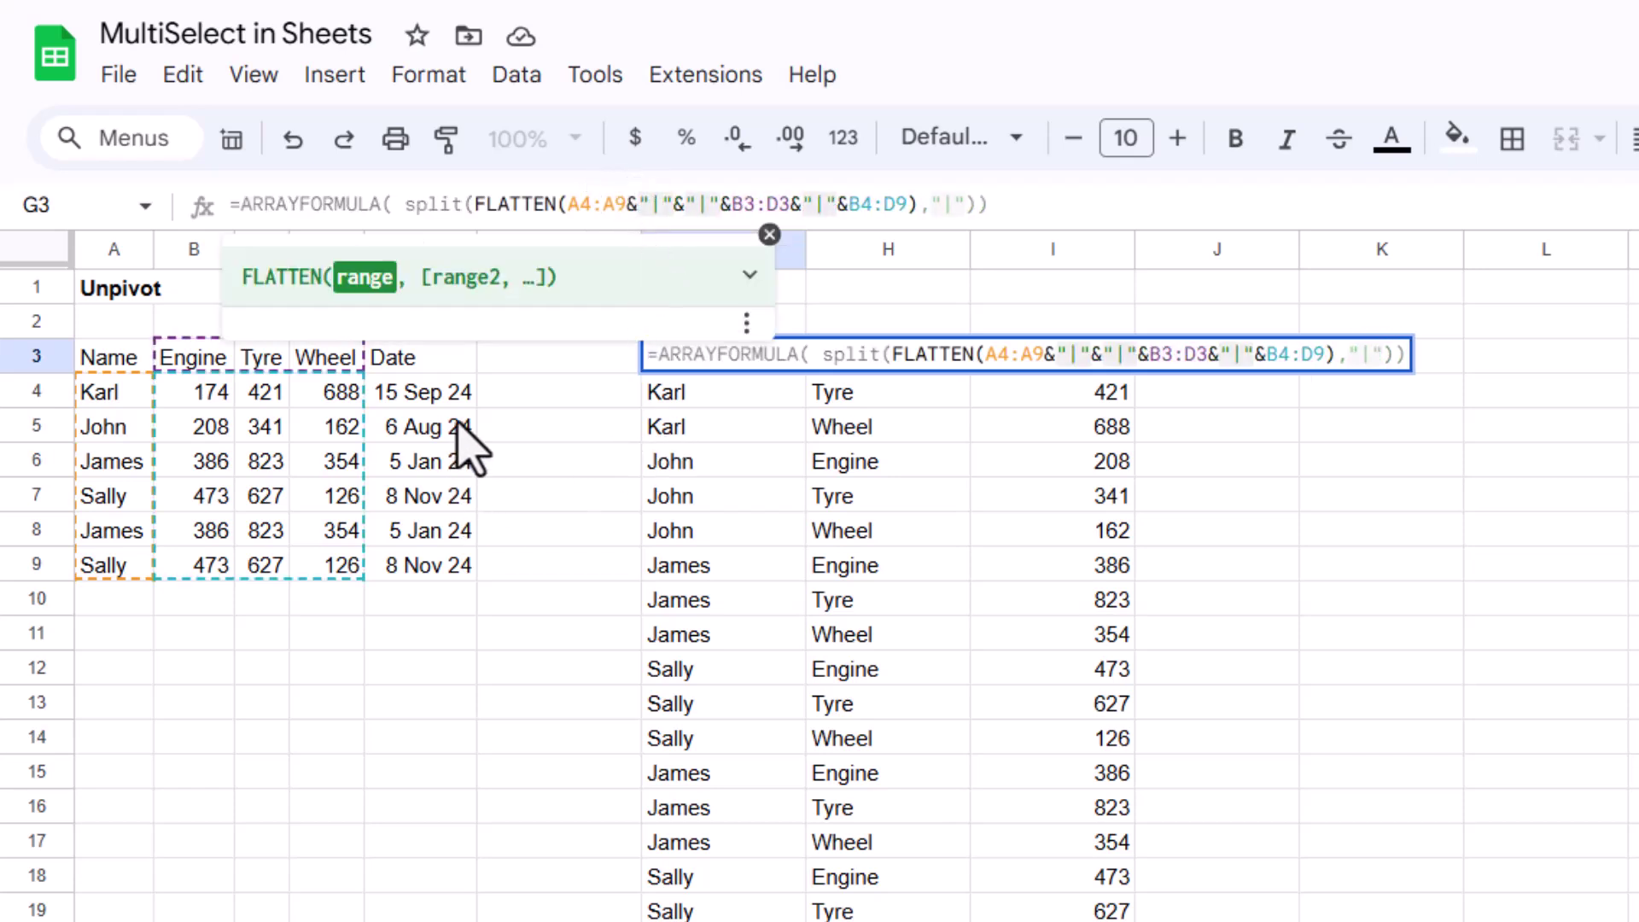
left_click_drag(468, 397, 461, 581)
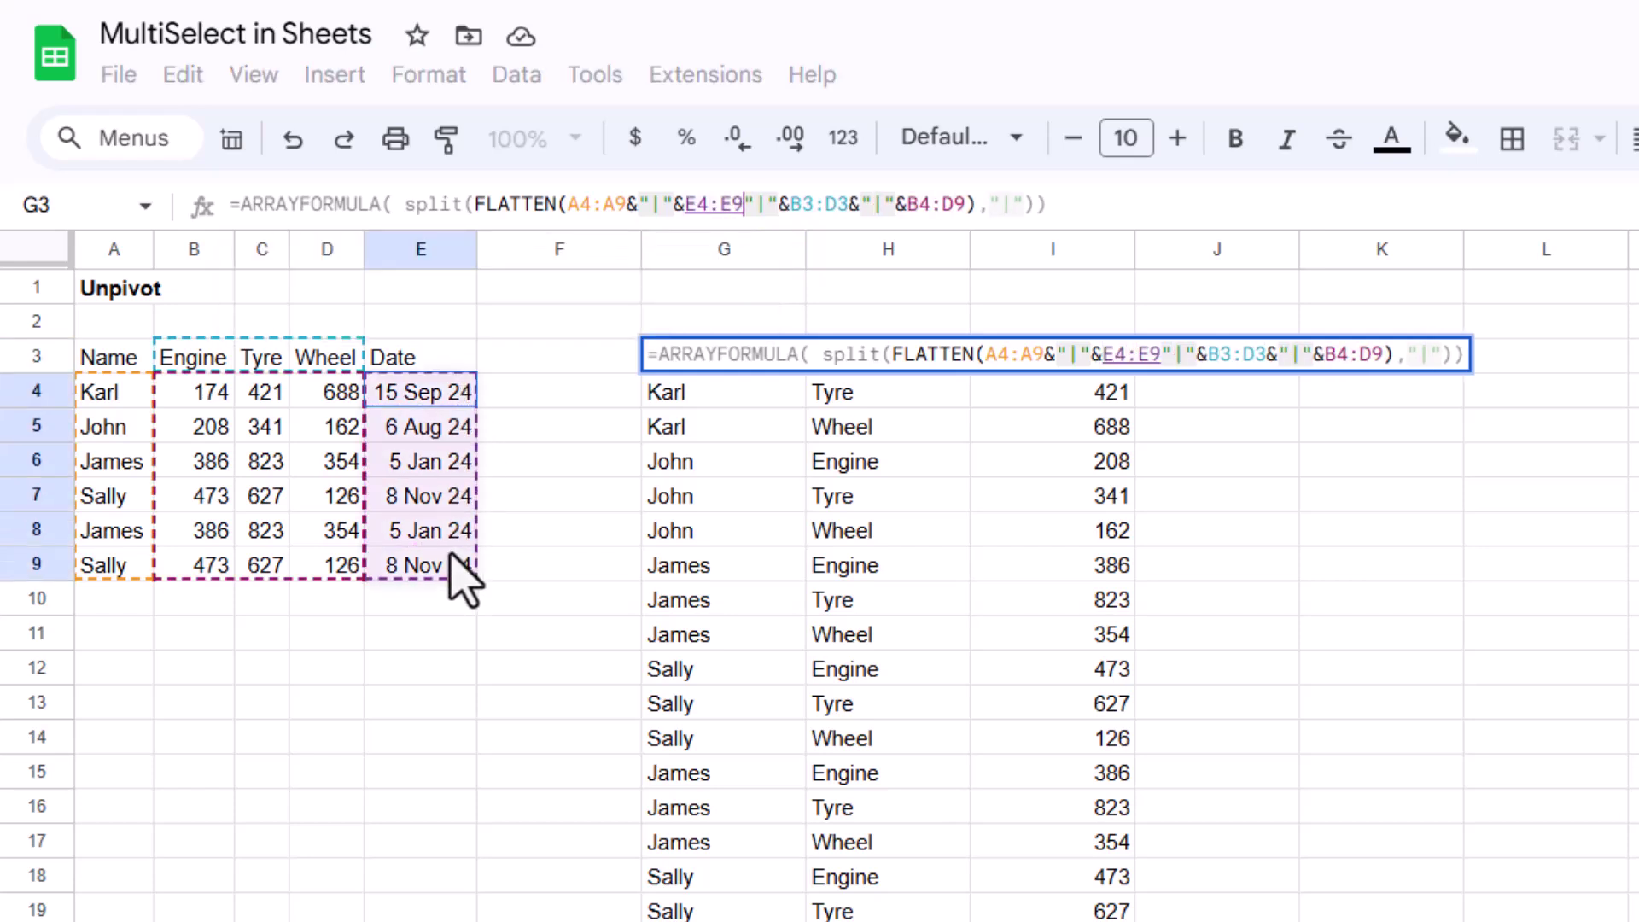
type("&")
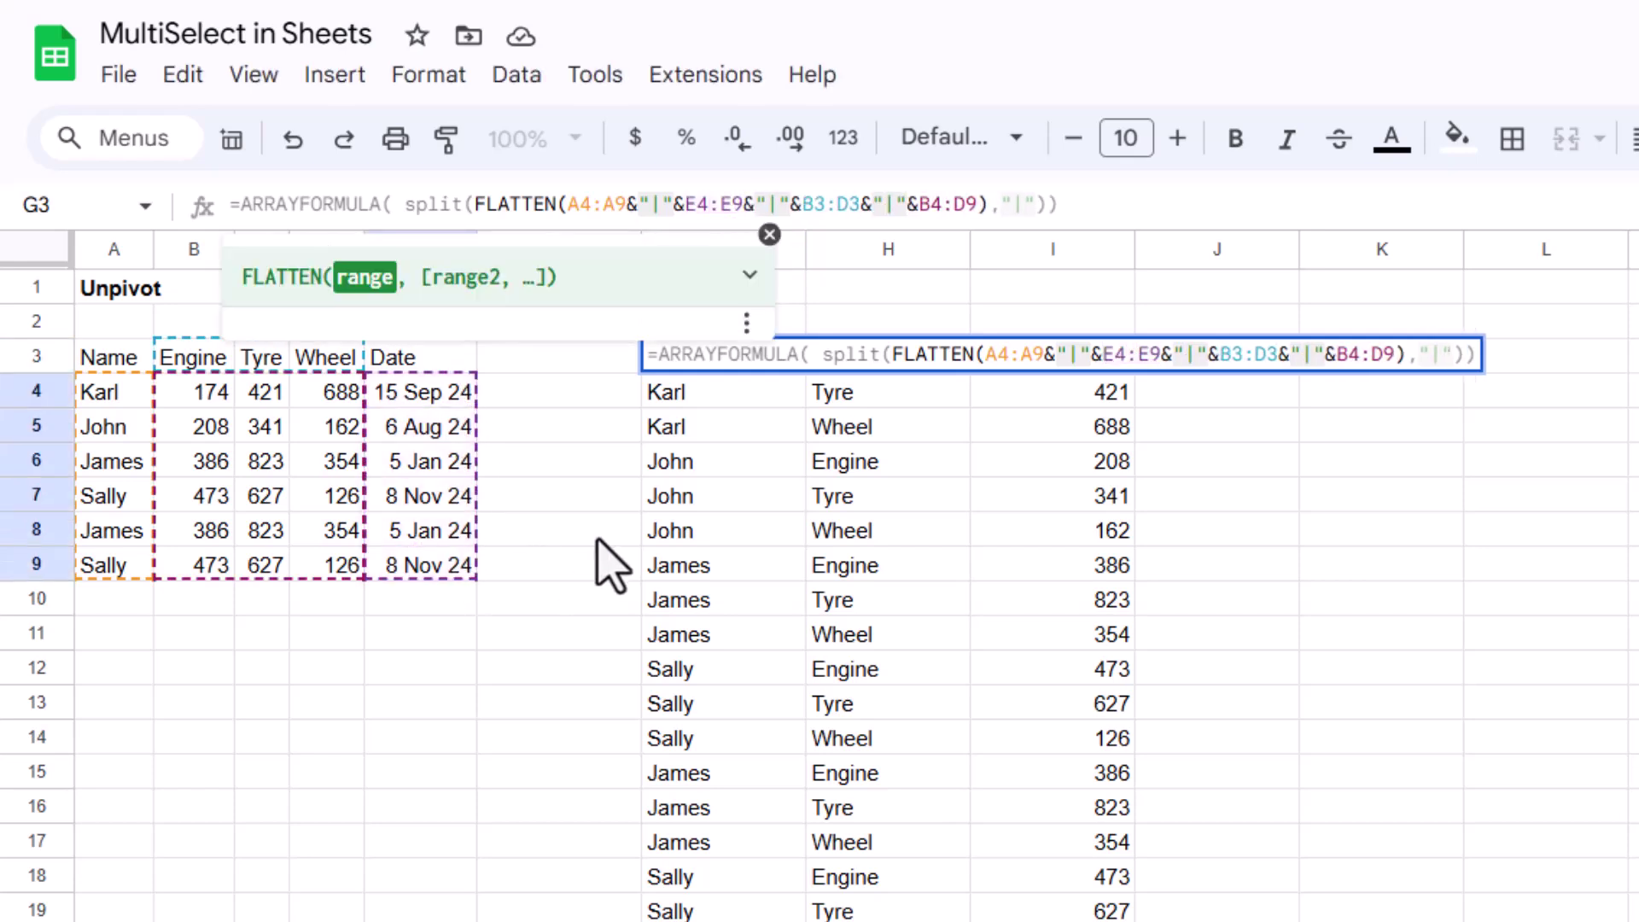
key("Return")
key("Up")
key("Right")
key("Right")
key("Right")
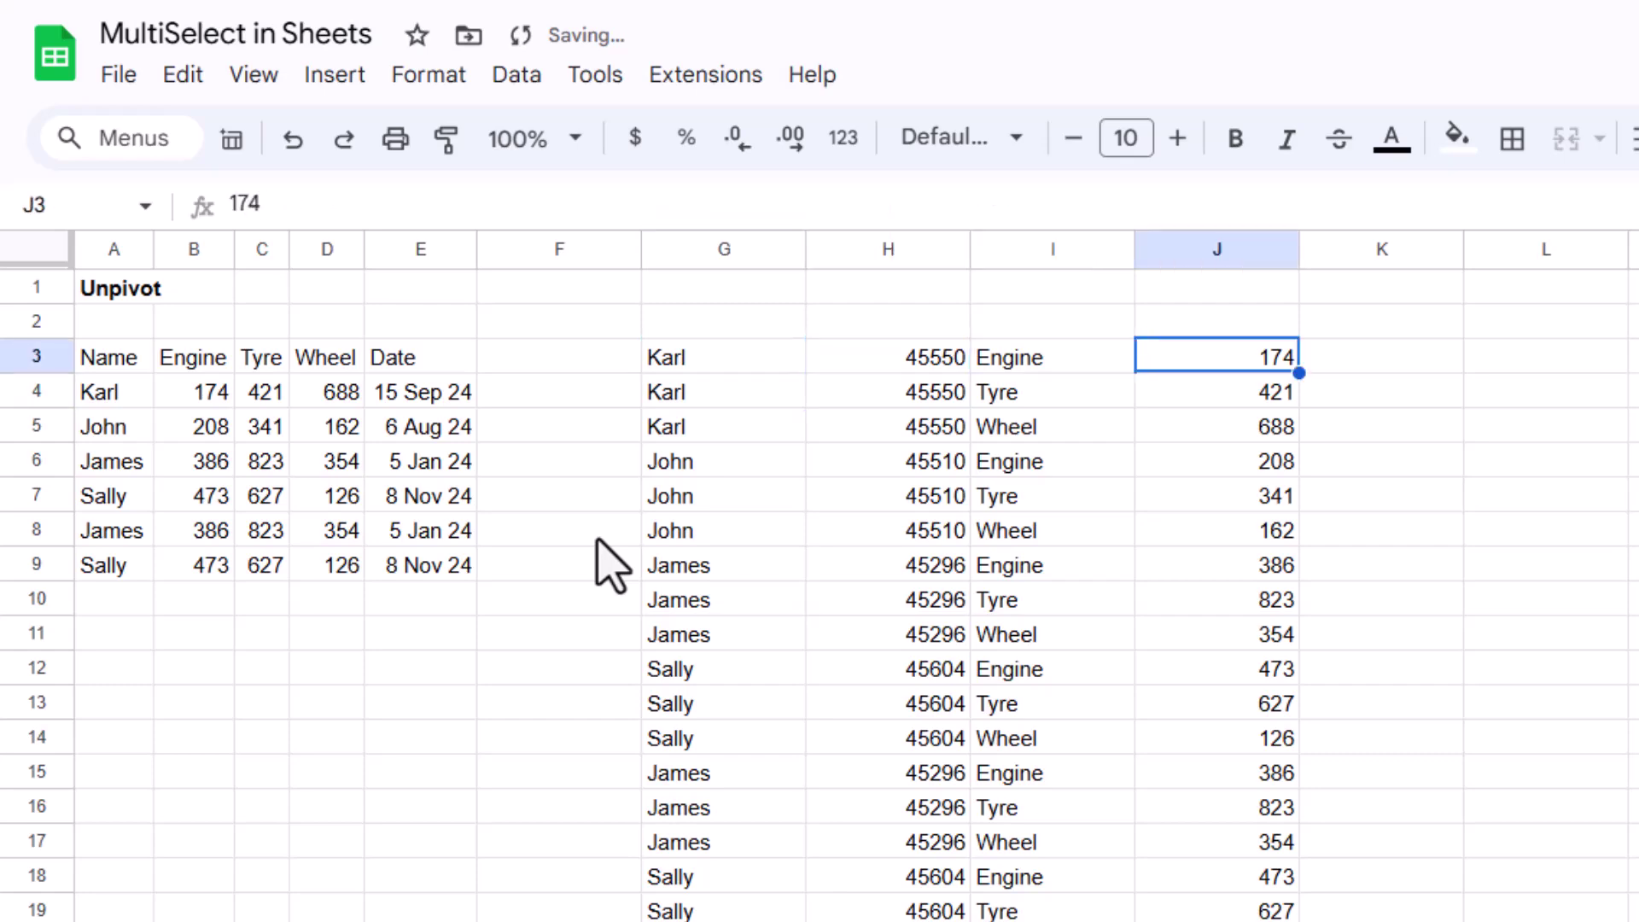
key("Left")
key("Left")
key("Left")
key("Right")
key("Right")
key("Left")
key("Left")
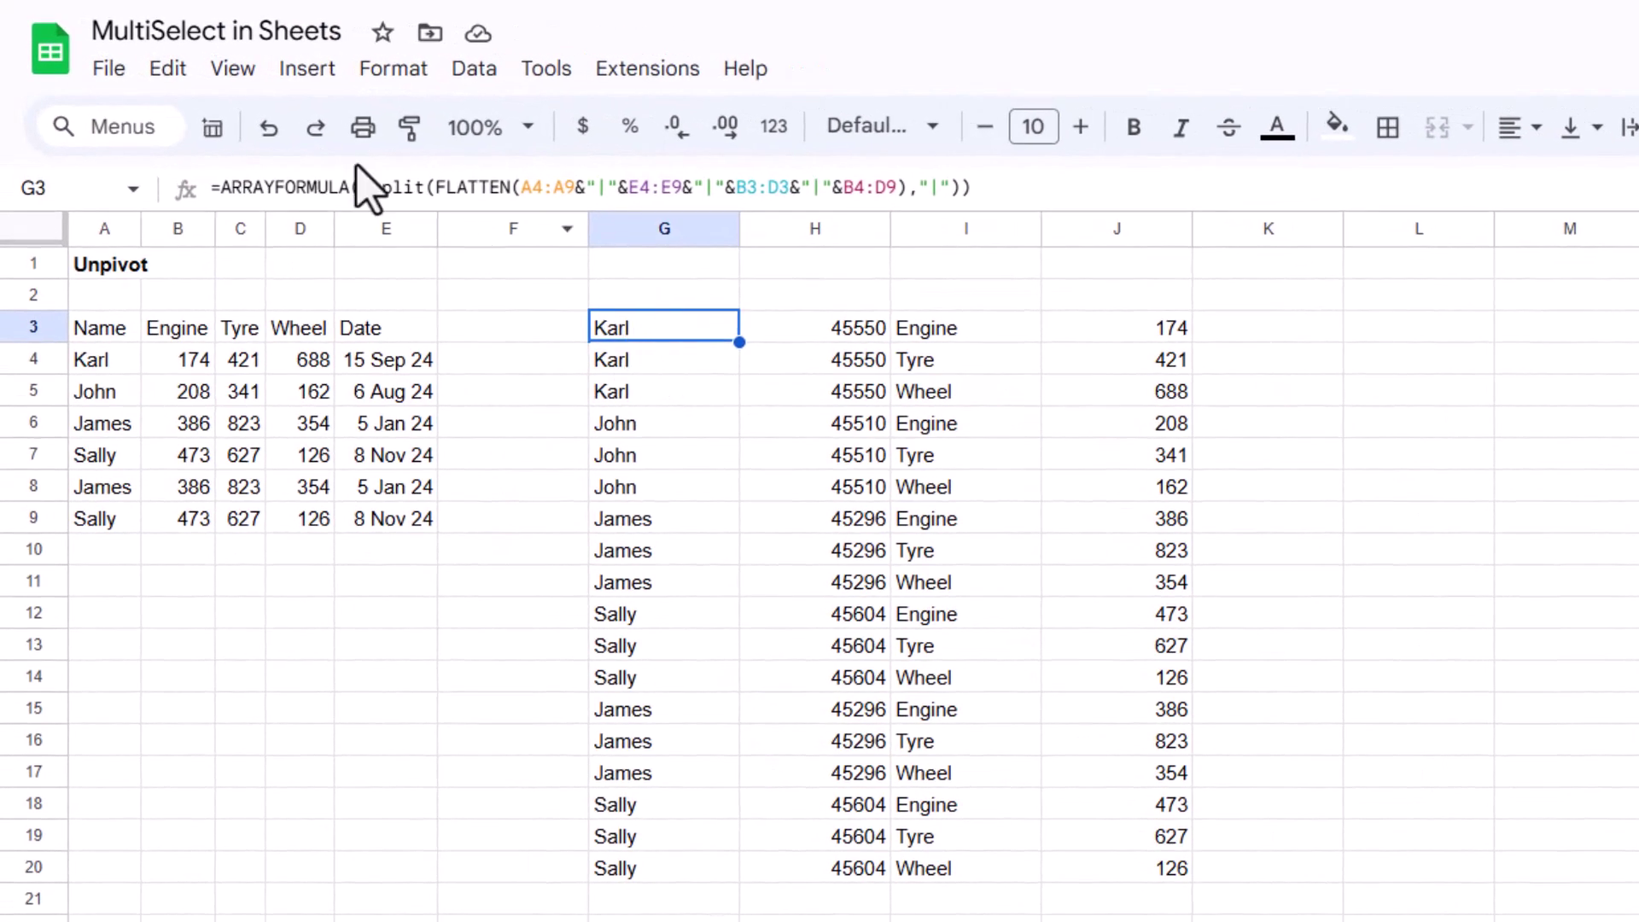
Wrap G3's formula in QUERY with "select * format Col2" to format the date column.
left_click(217, 188)
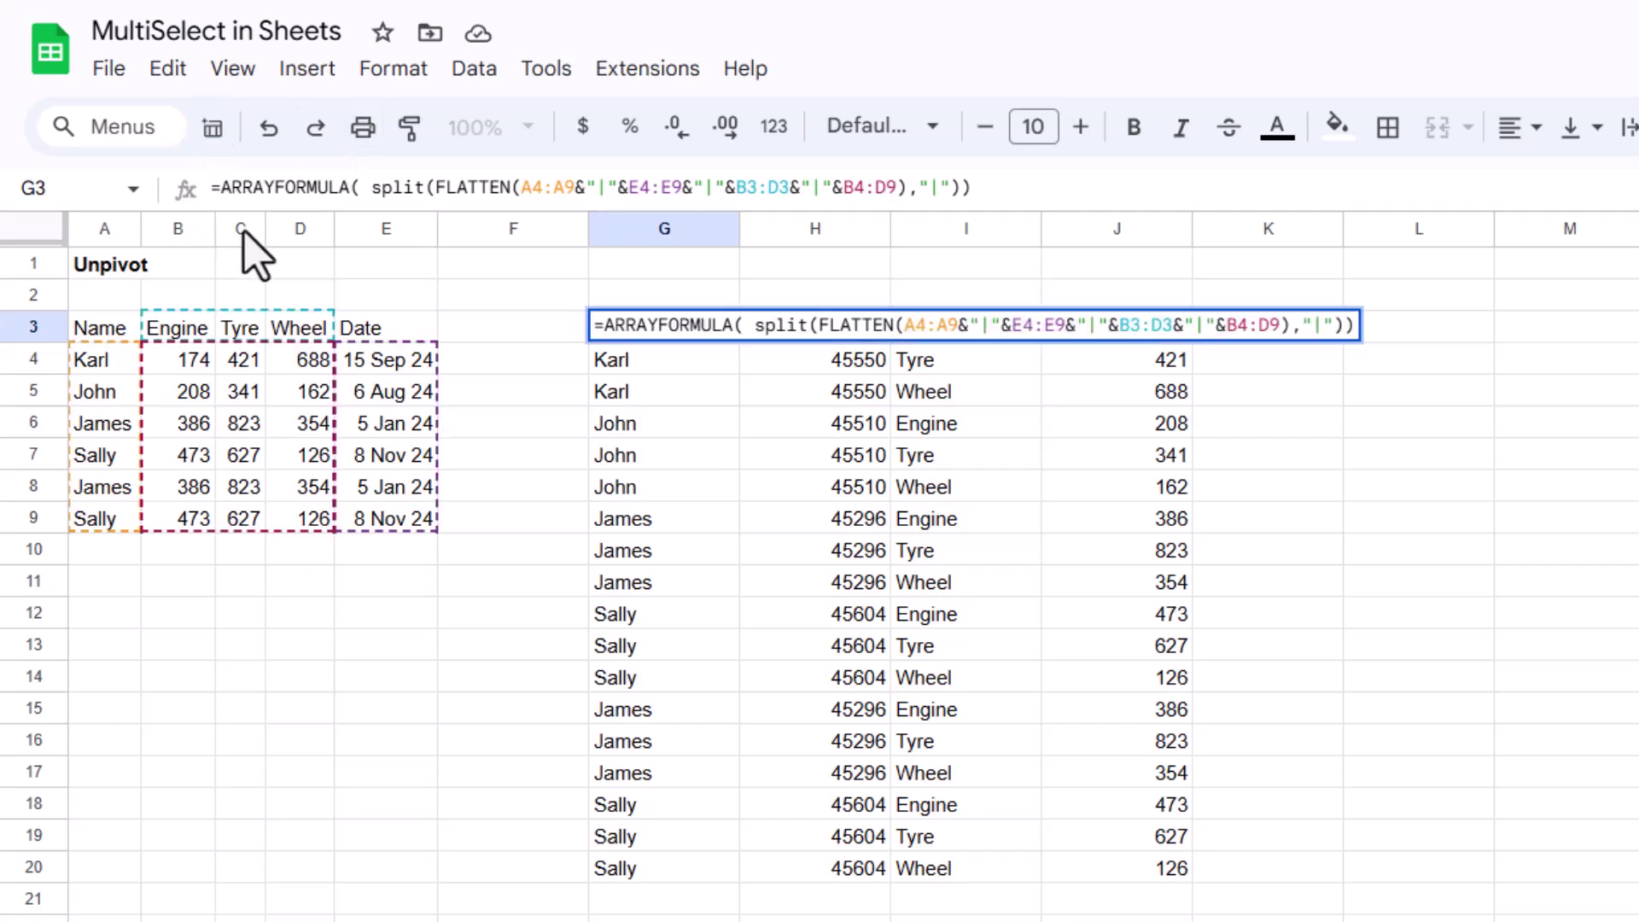
type("QUERY(")
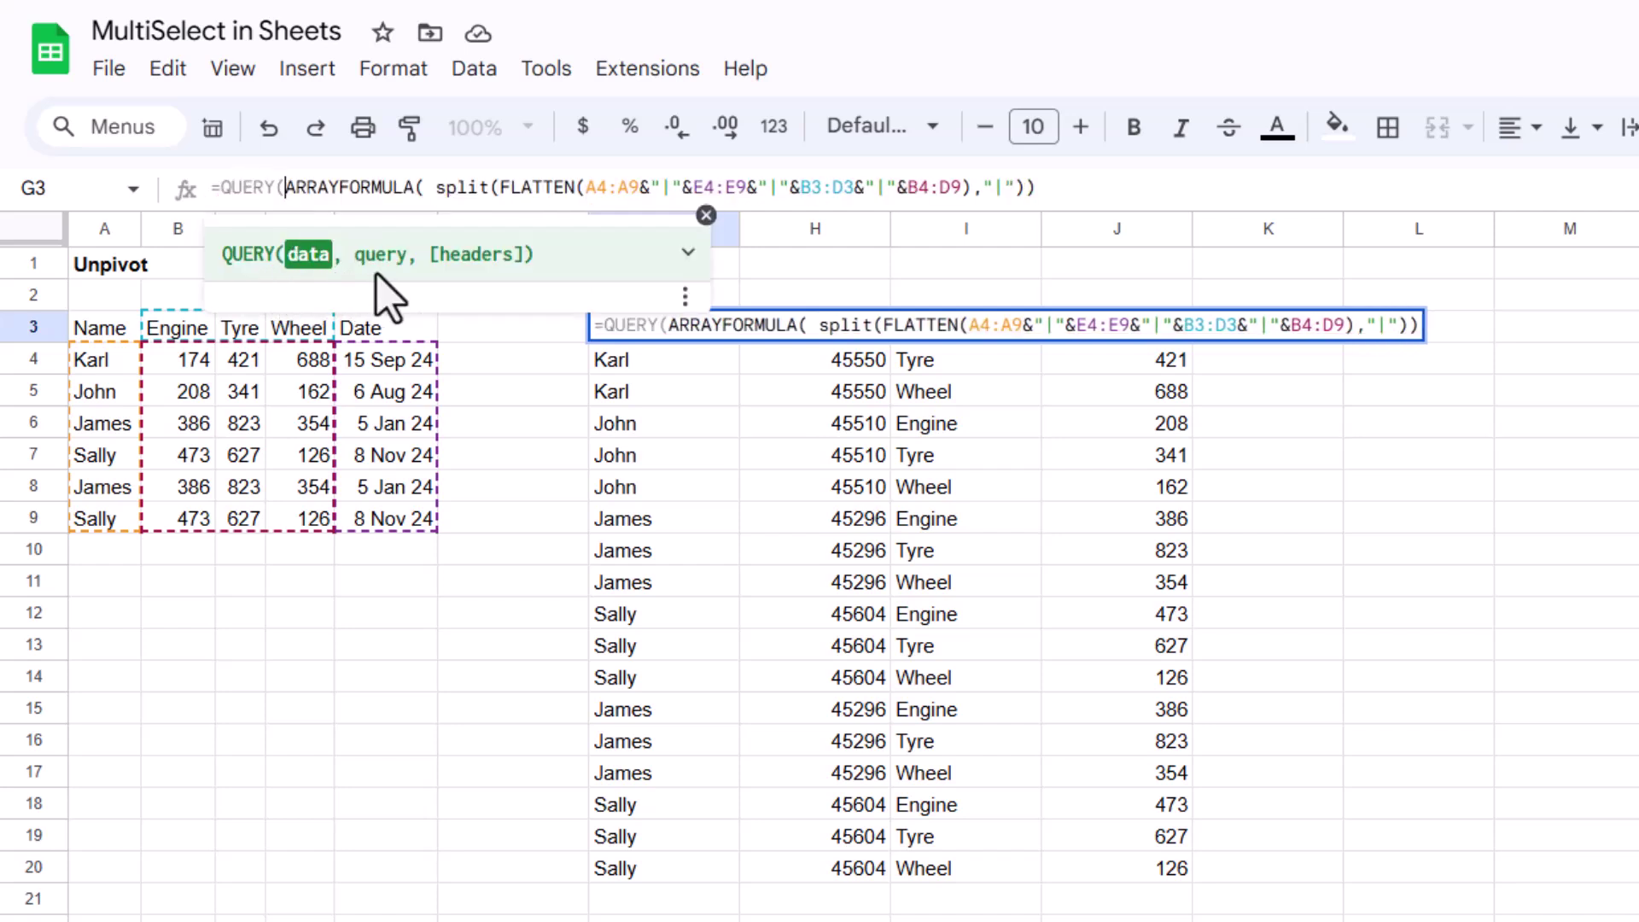
left_click(1039, 181)
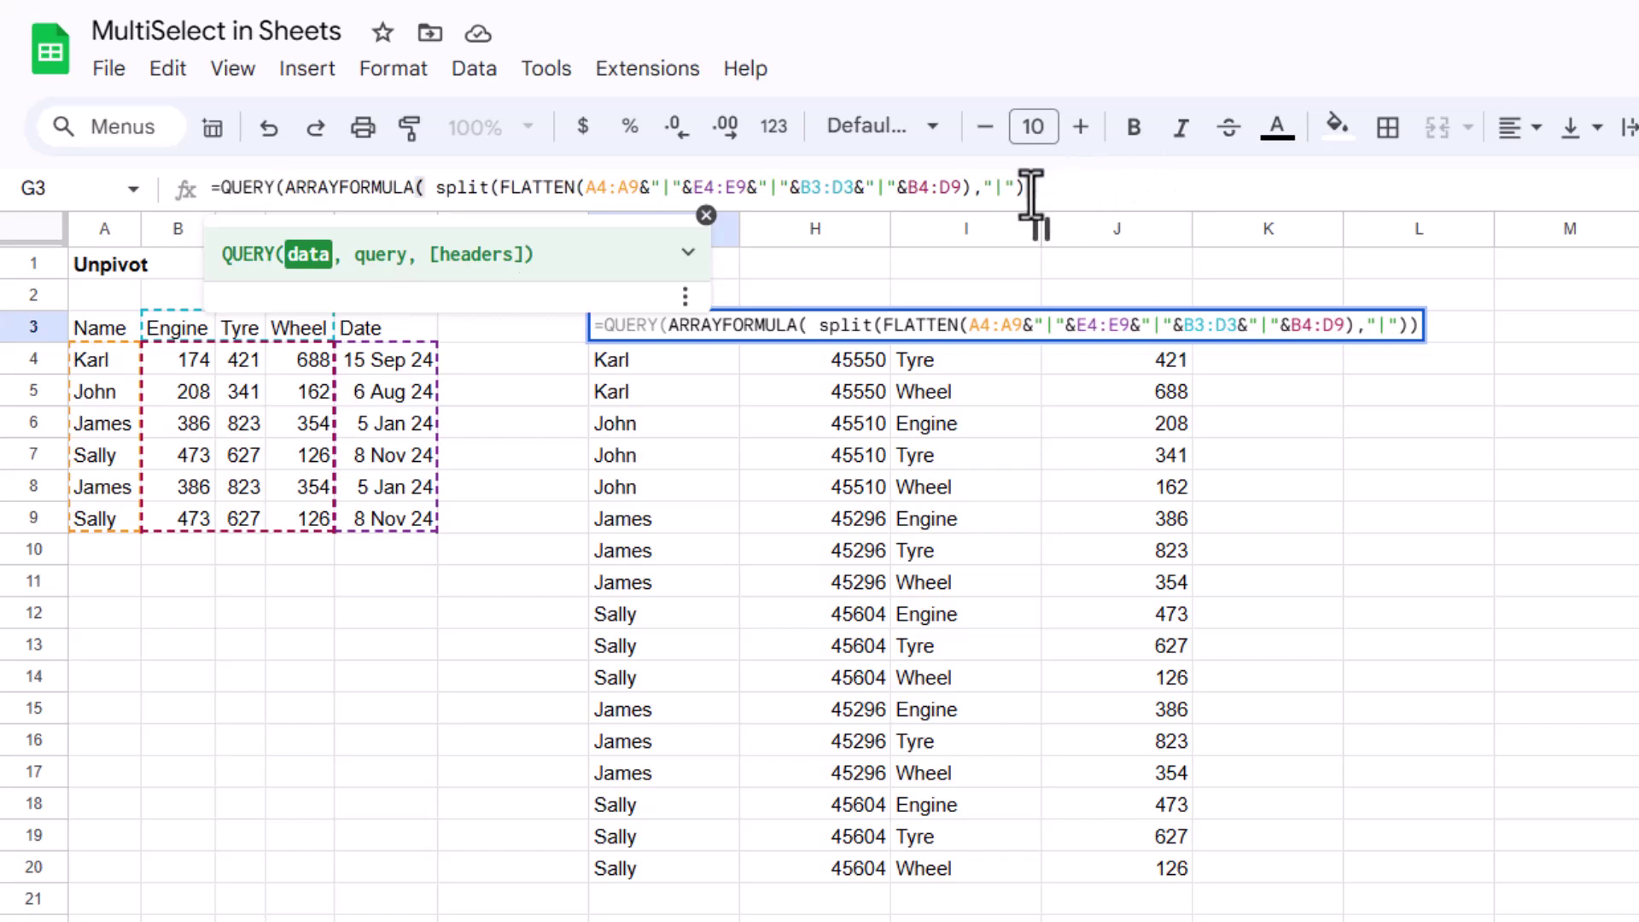
type(",")
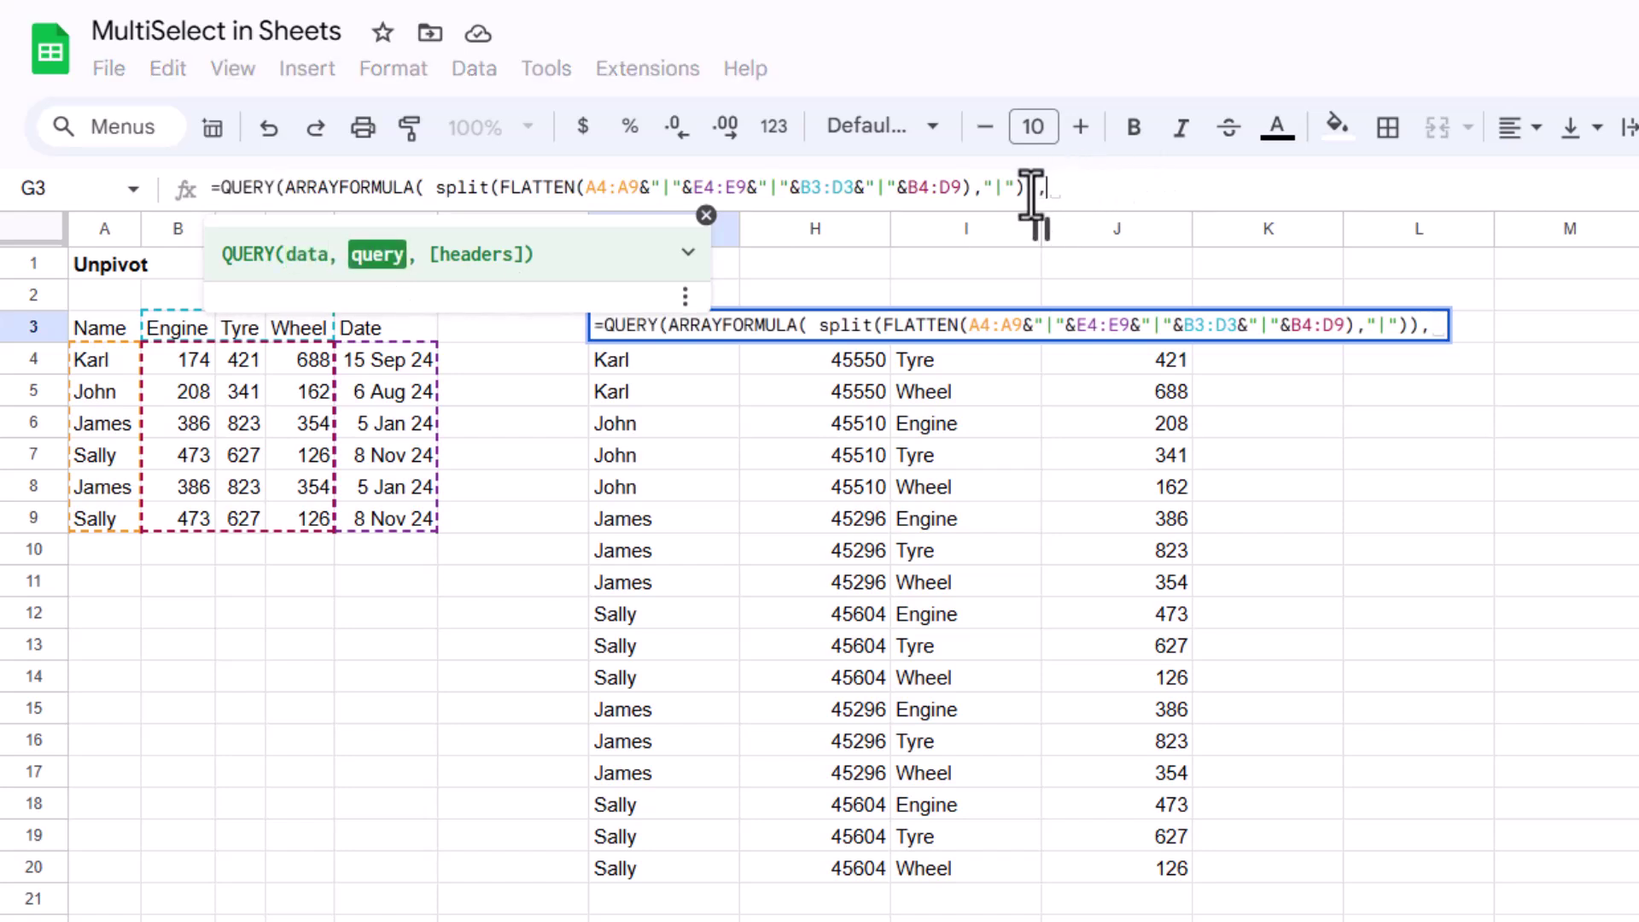
type("\"")
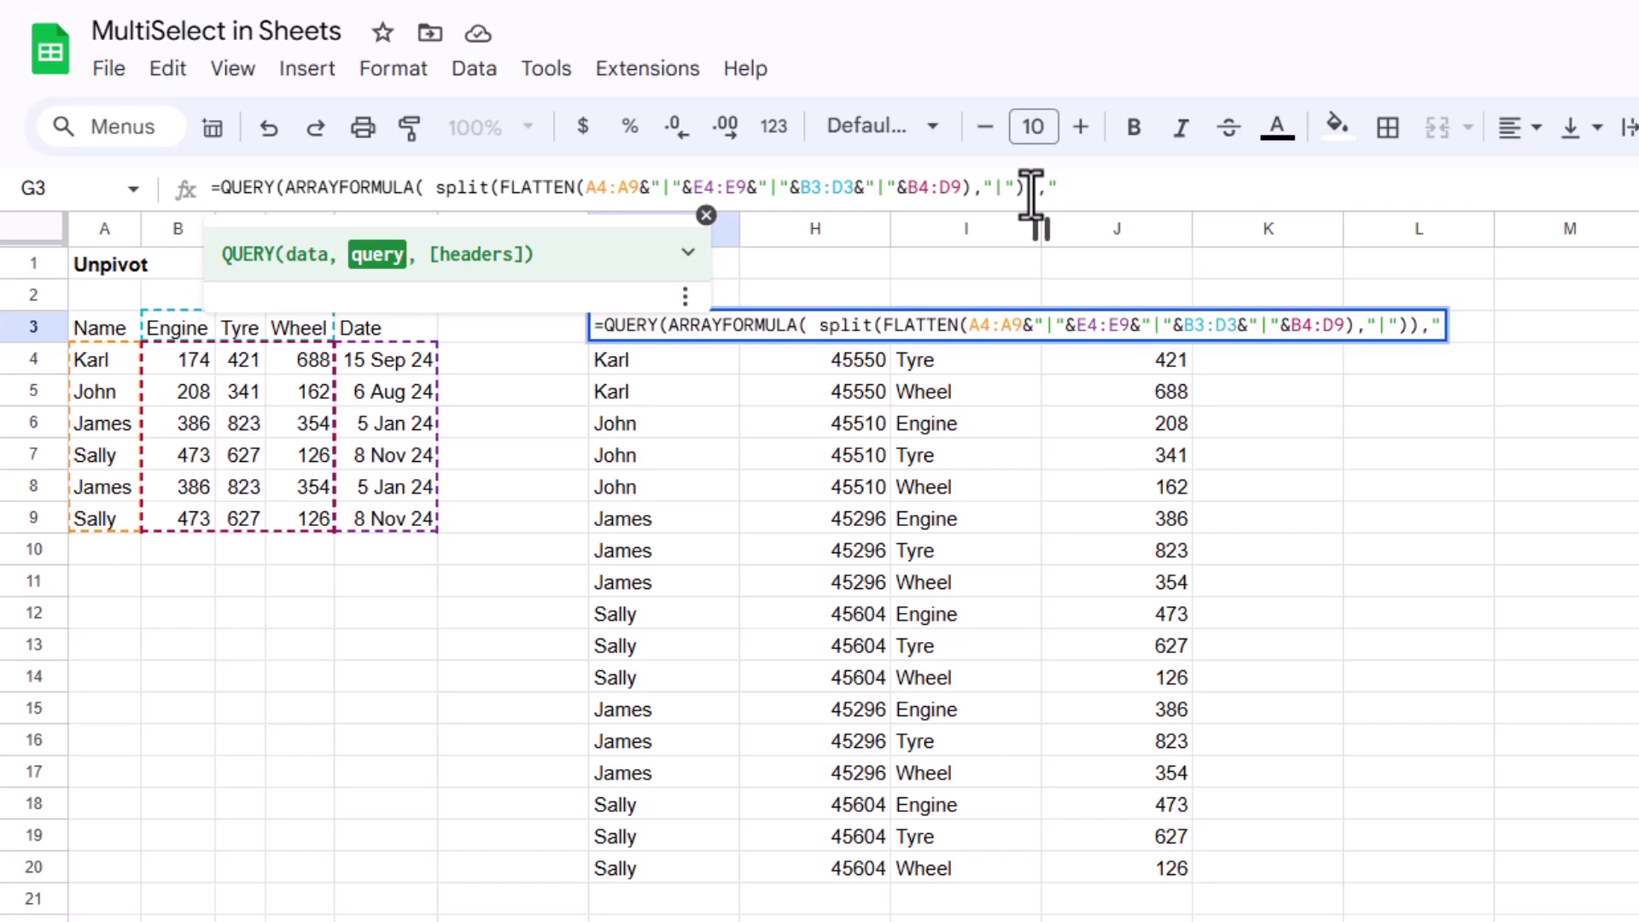
type("select ")
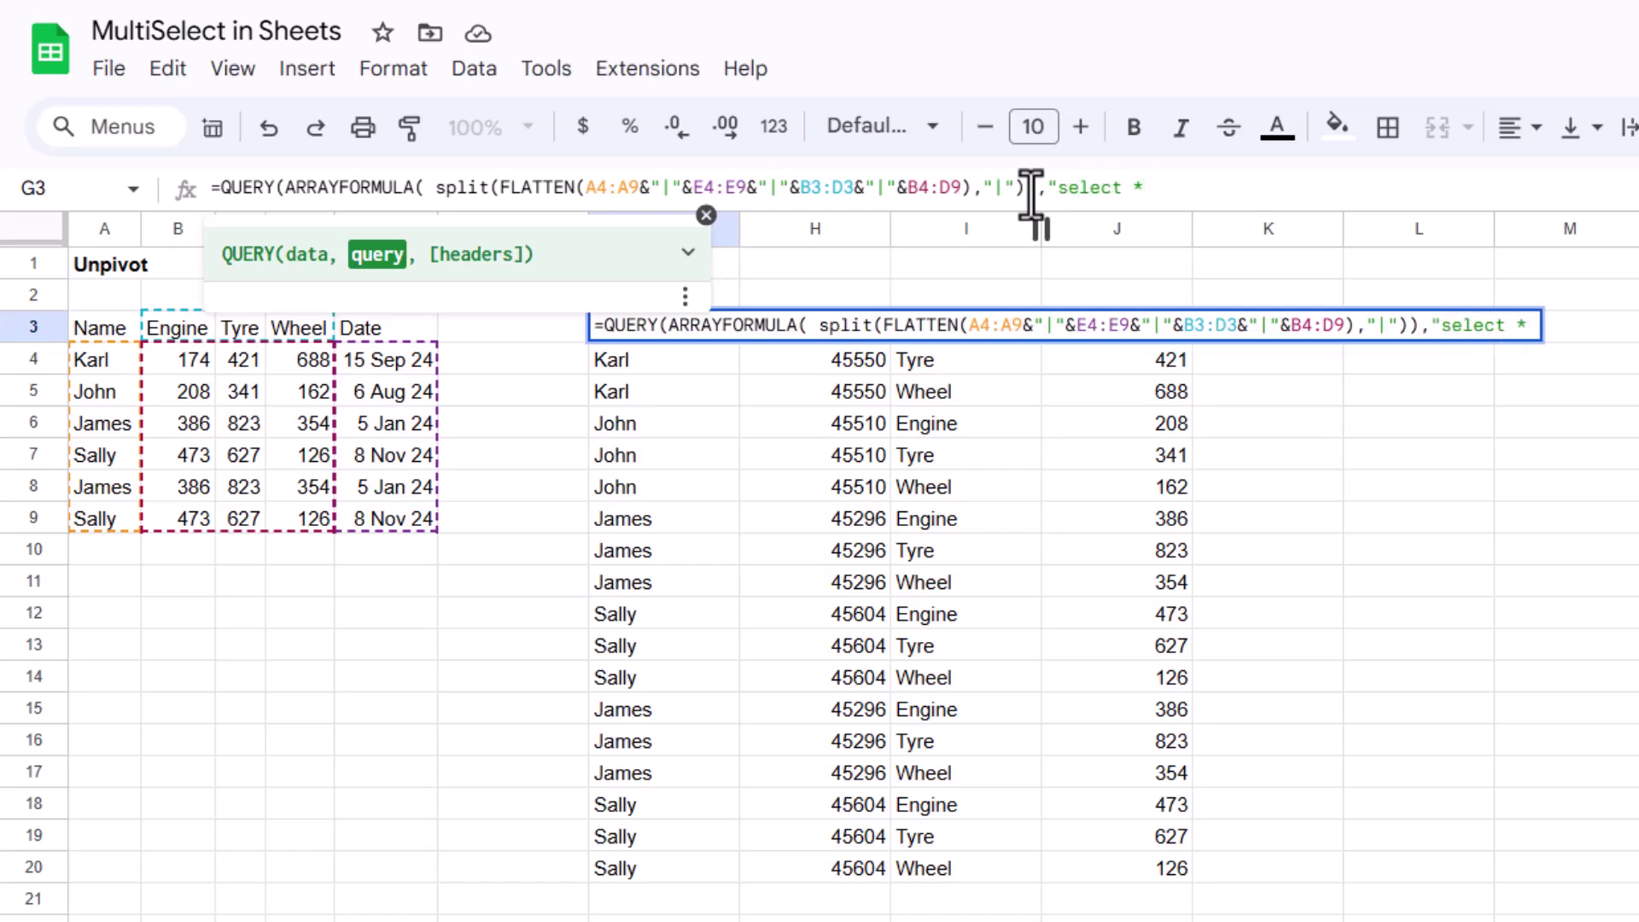
type("* format ")
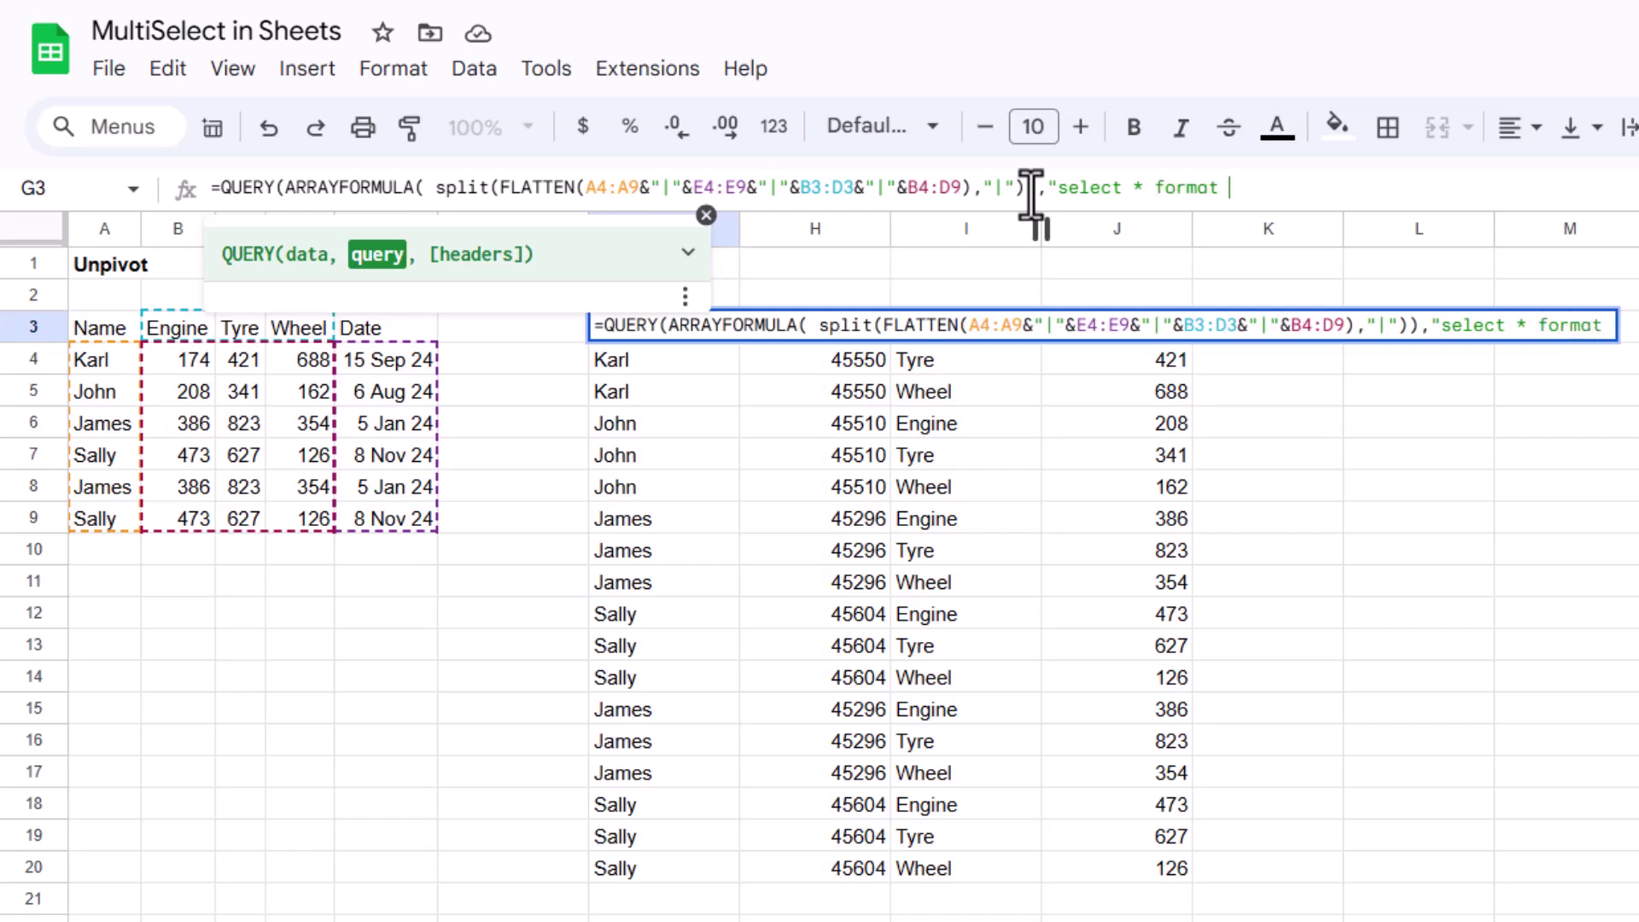
type("Col2 'dd mmm yy")
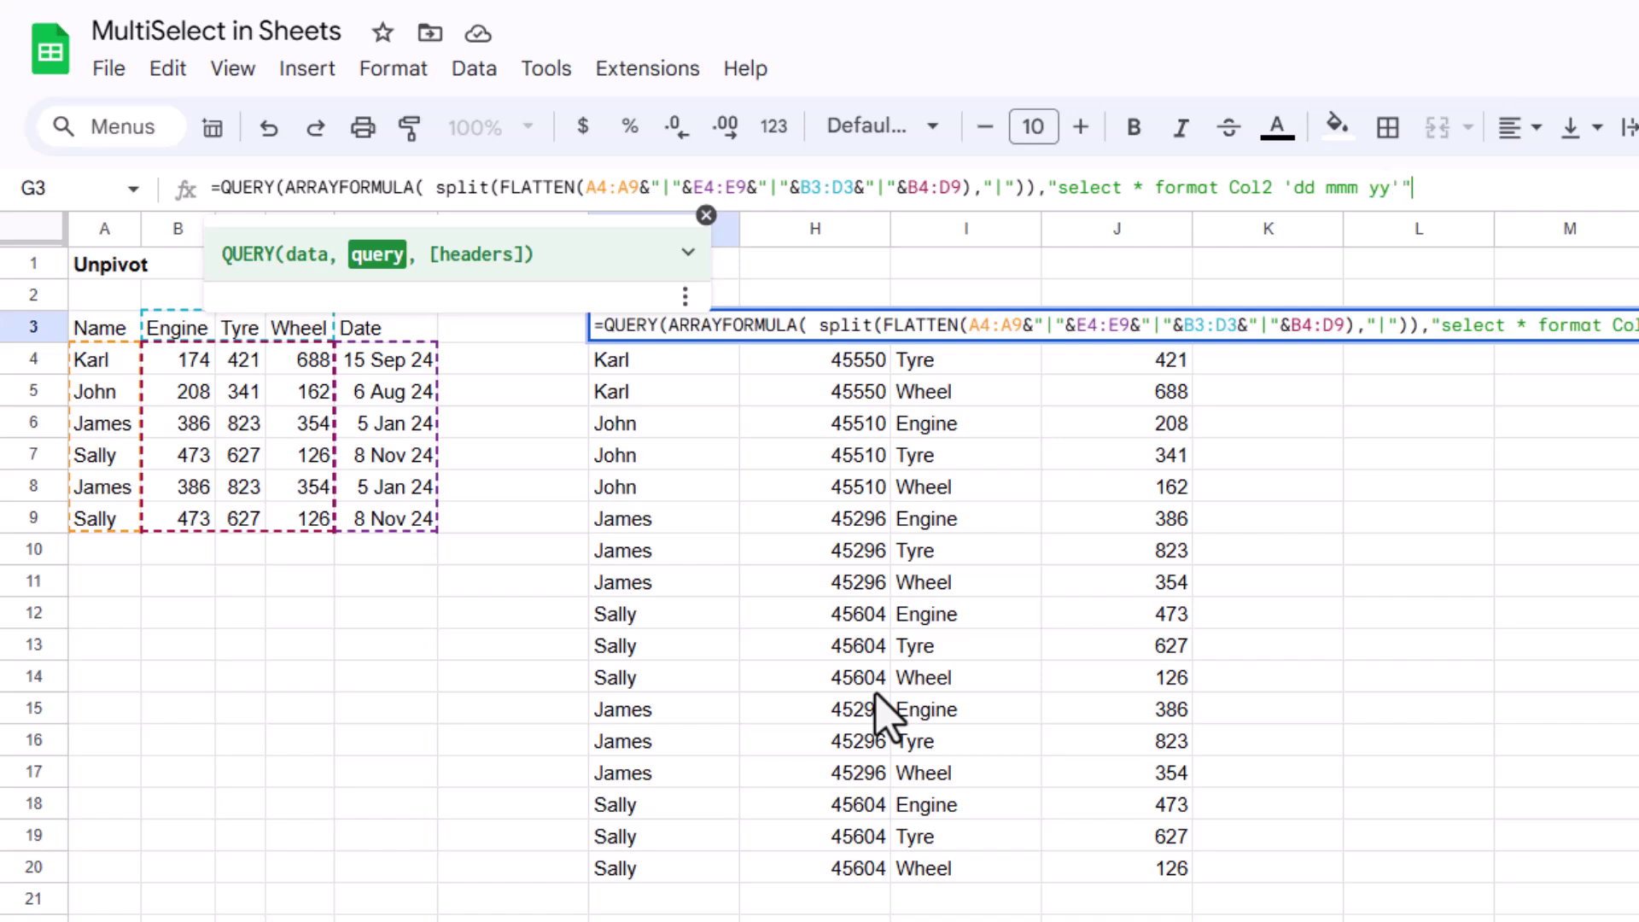
type(")")
key("Return")
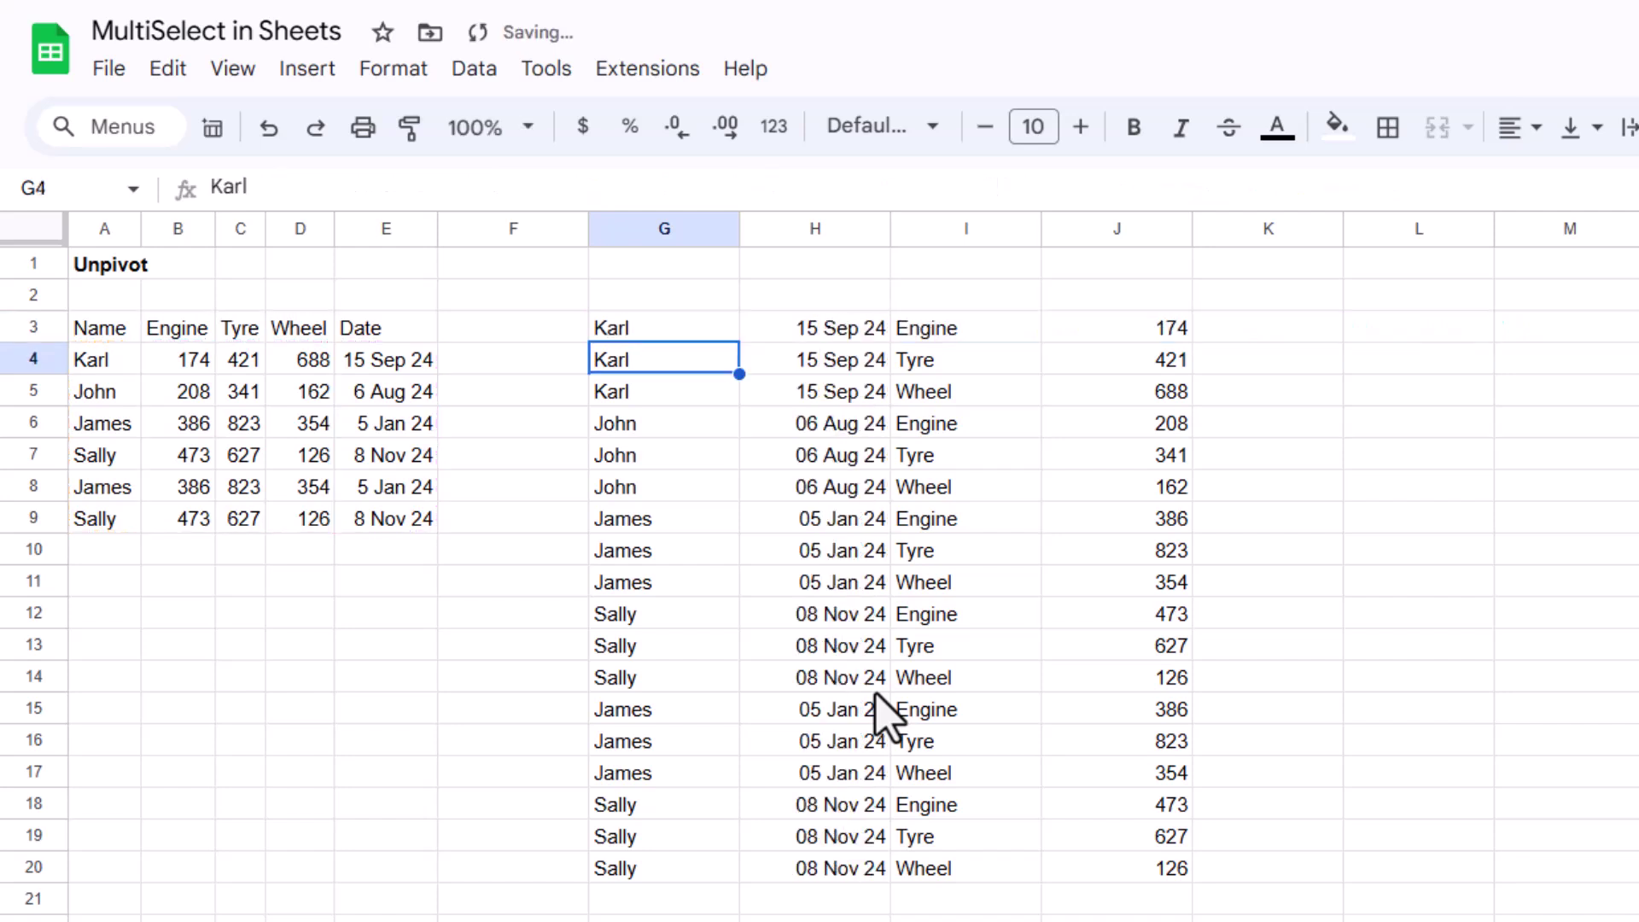
key("Up")
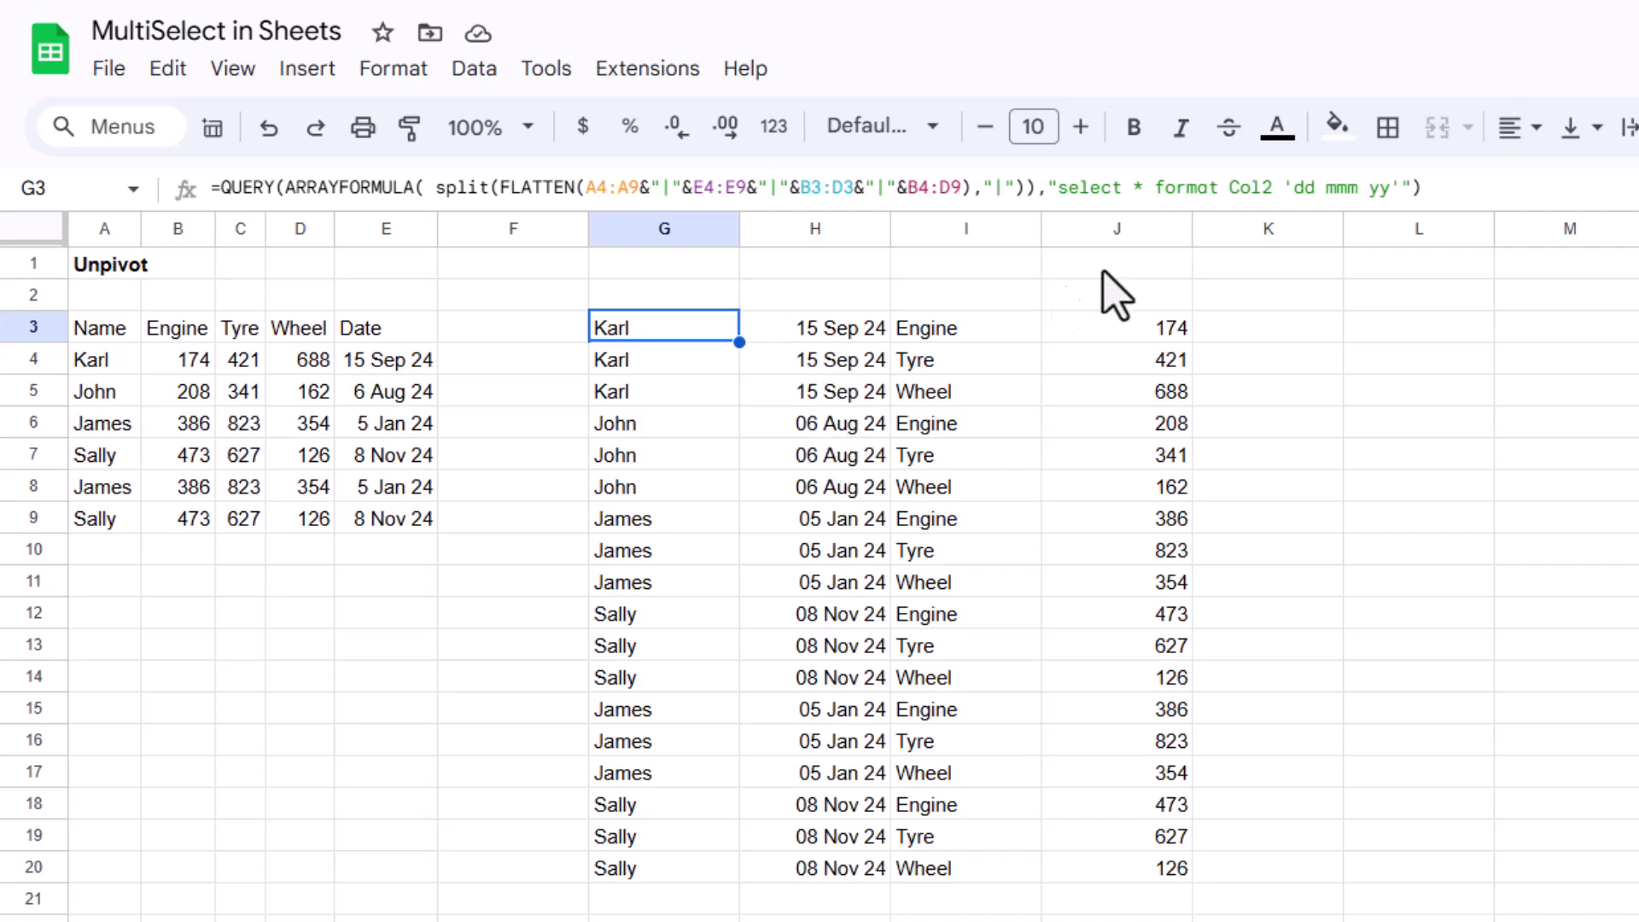
Change the query's date pattern to the shorter 'd mmm yy' day format.
left_click(1315, 184)
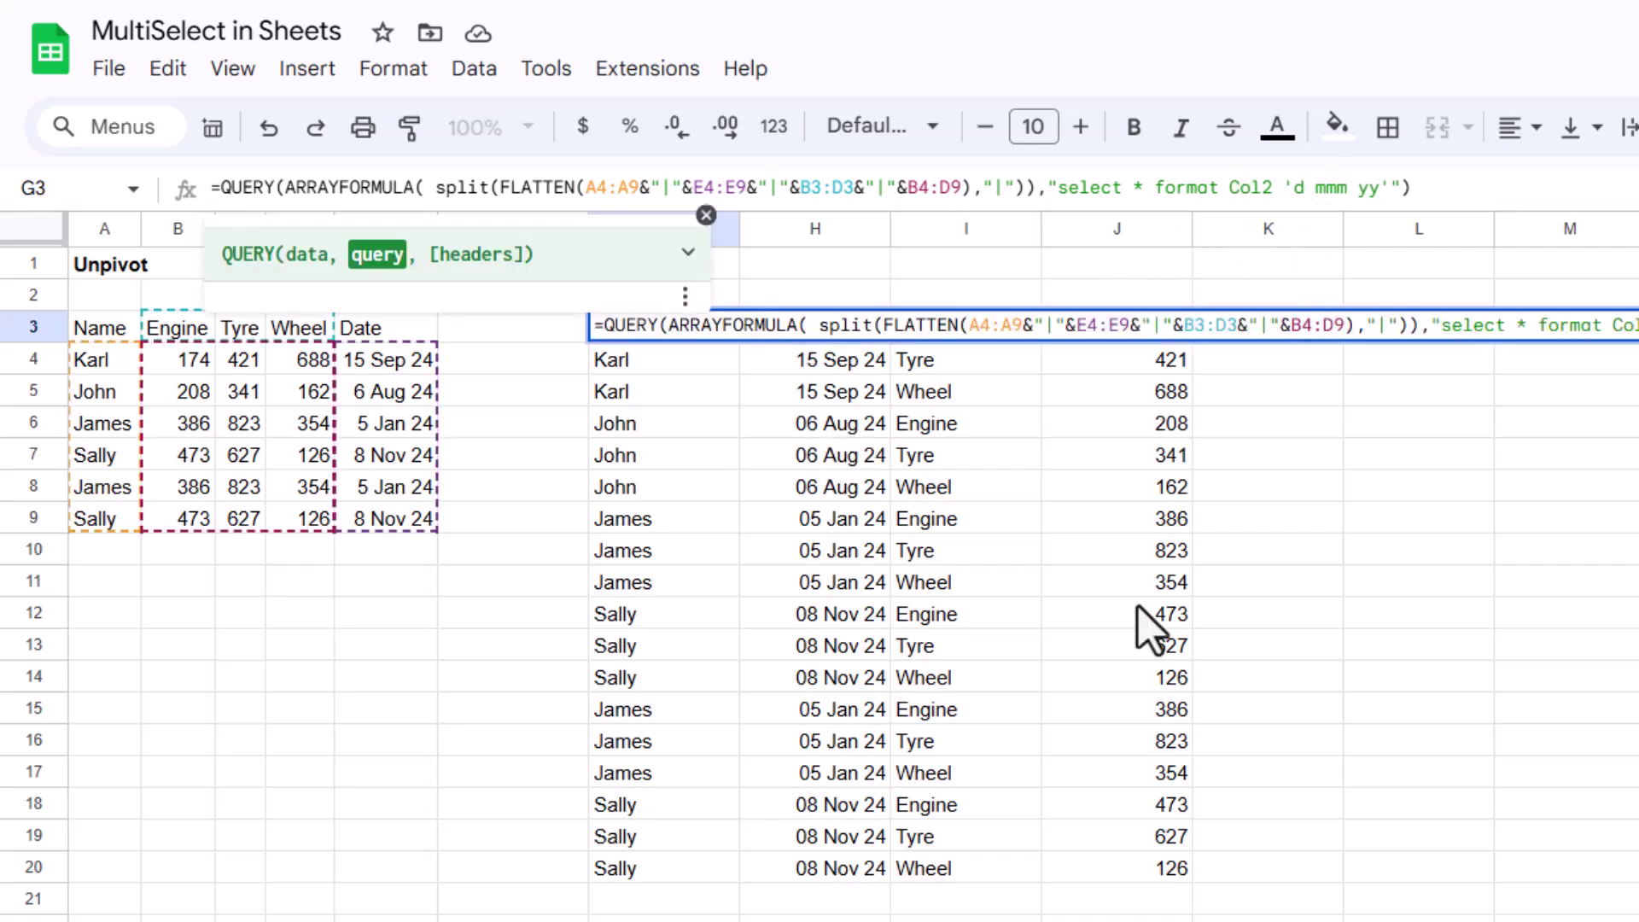
key("Return")
key("Up")
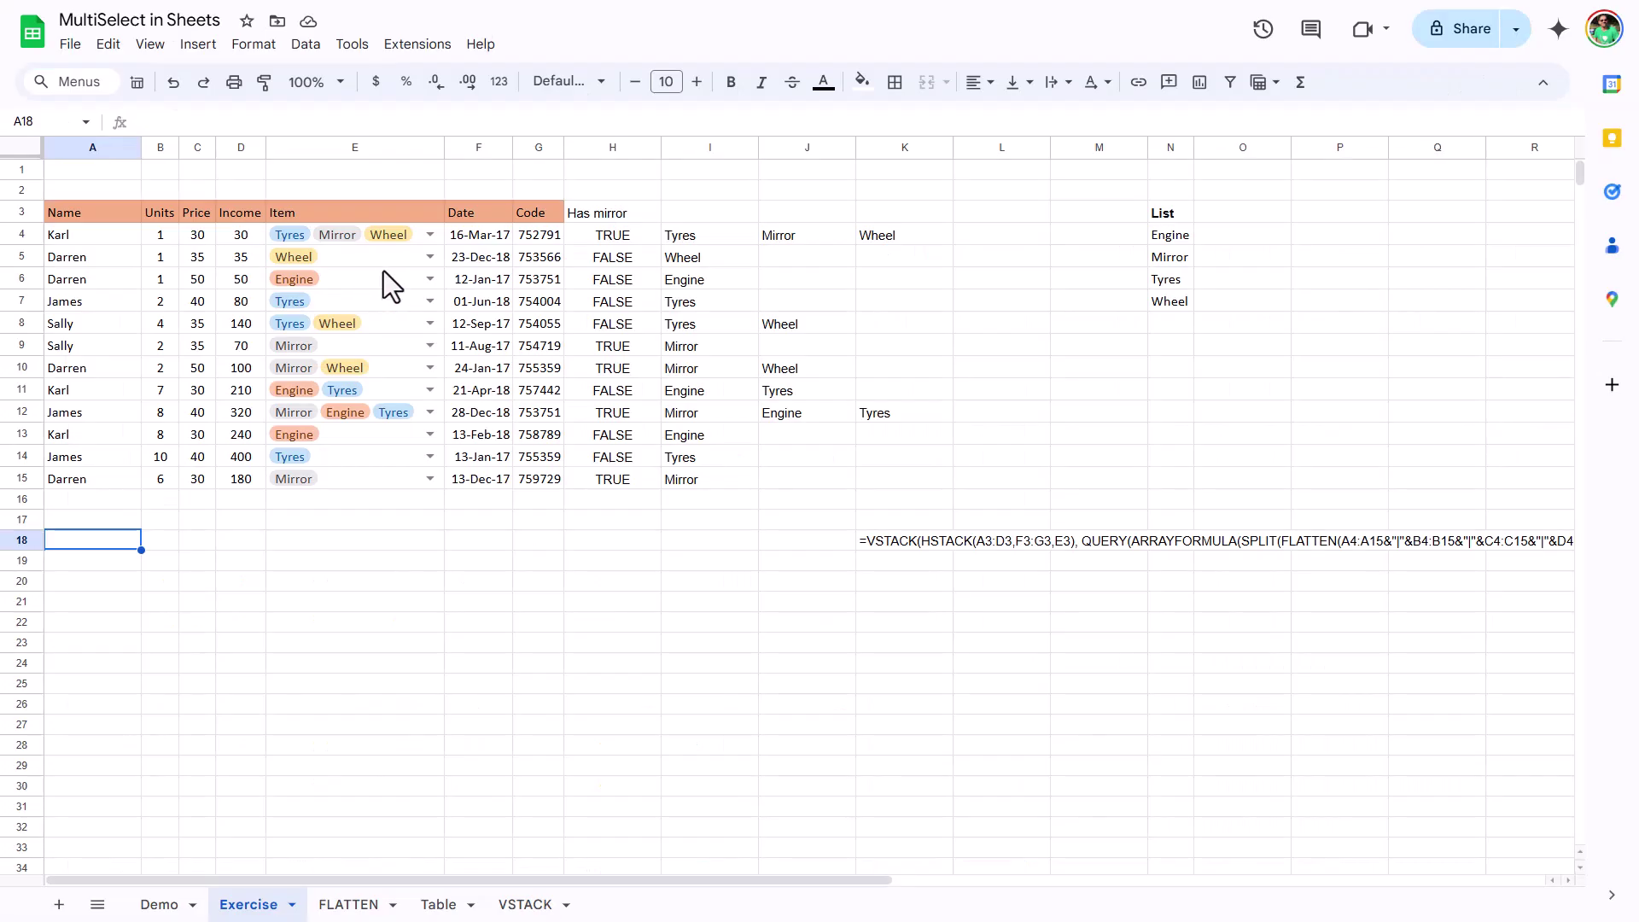
Insert an empty column H before the Has mirror column.
left_click(608, 148)
right_click(608, 149)
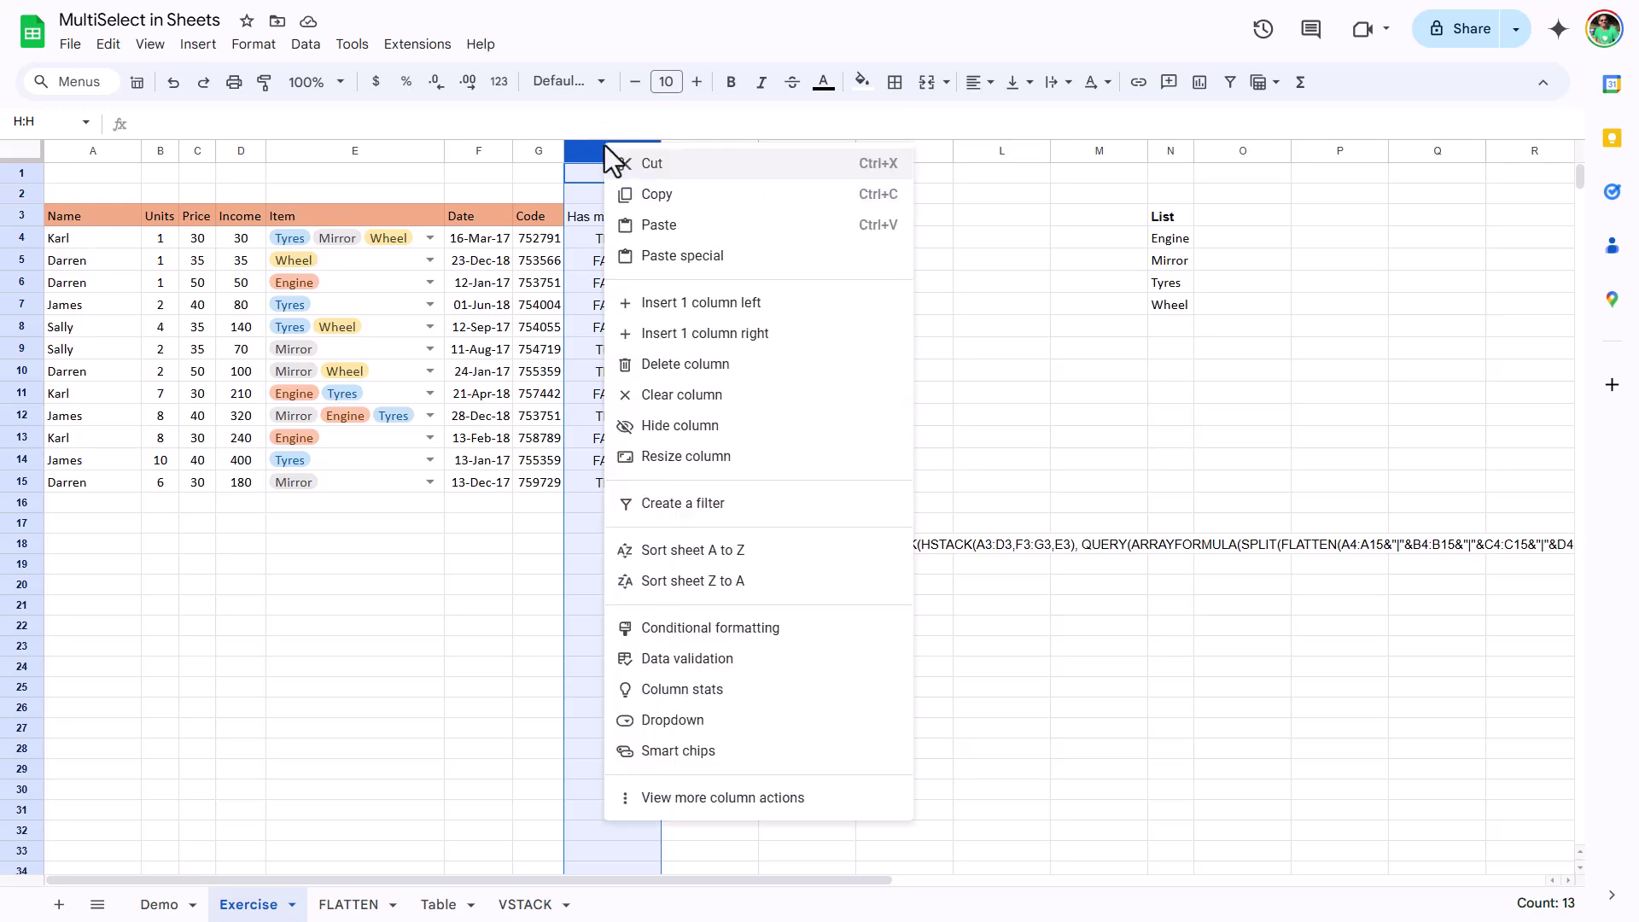
left_click(699, 304)
Convert A3:G15 into a table and name it Auto data.
left_click(533, 259)
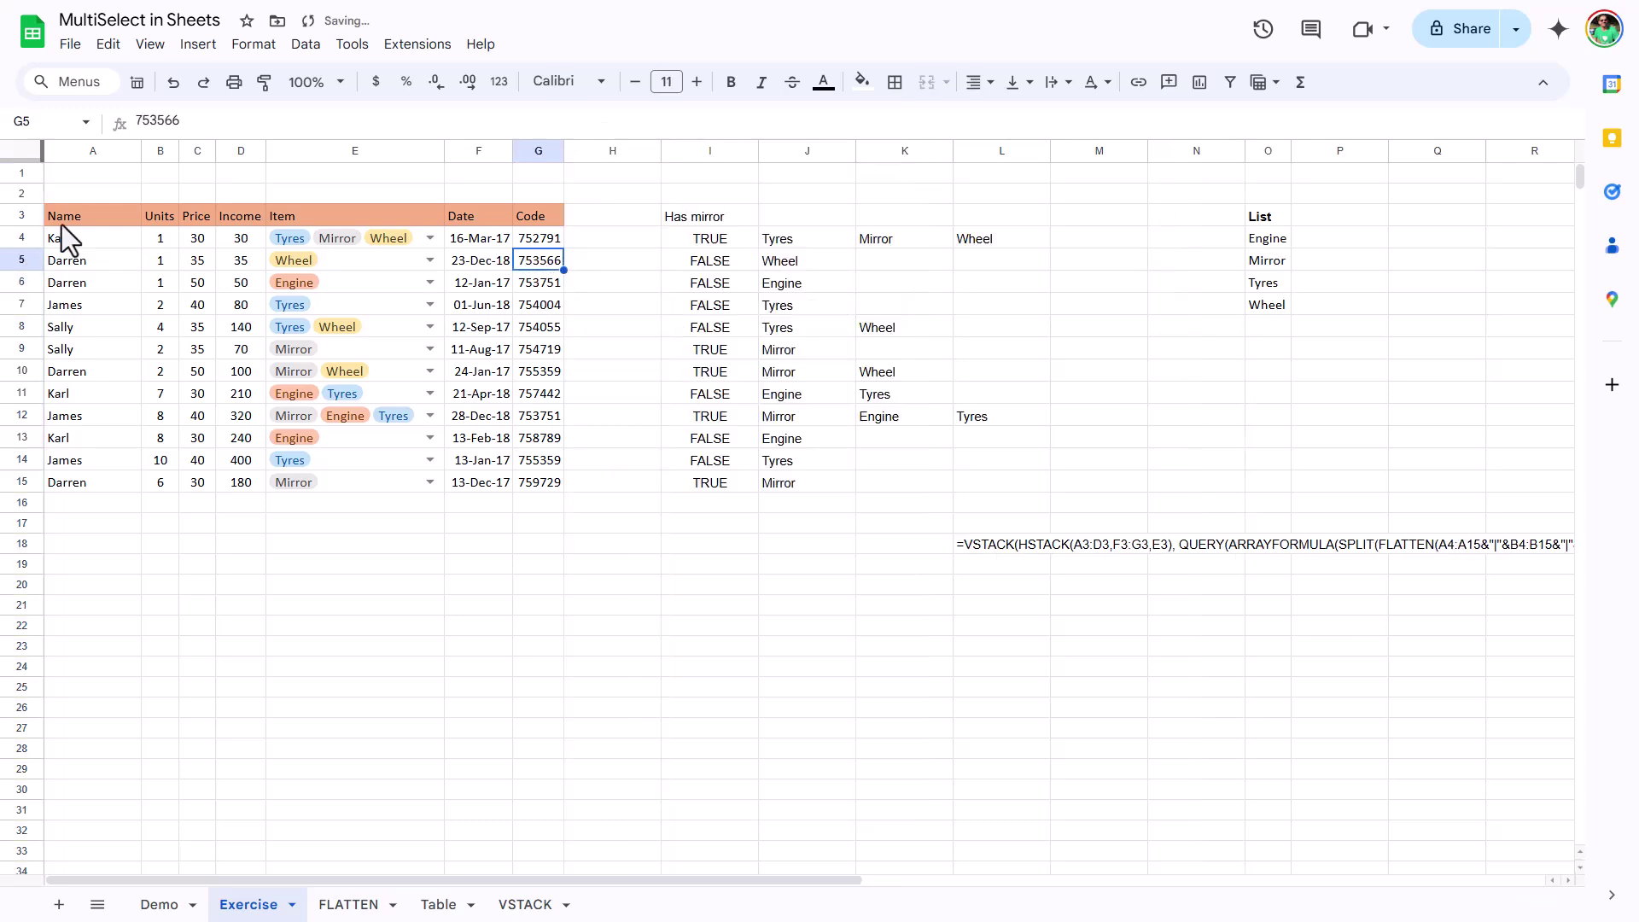
left_click_drag(64, 218, 534, 484)
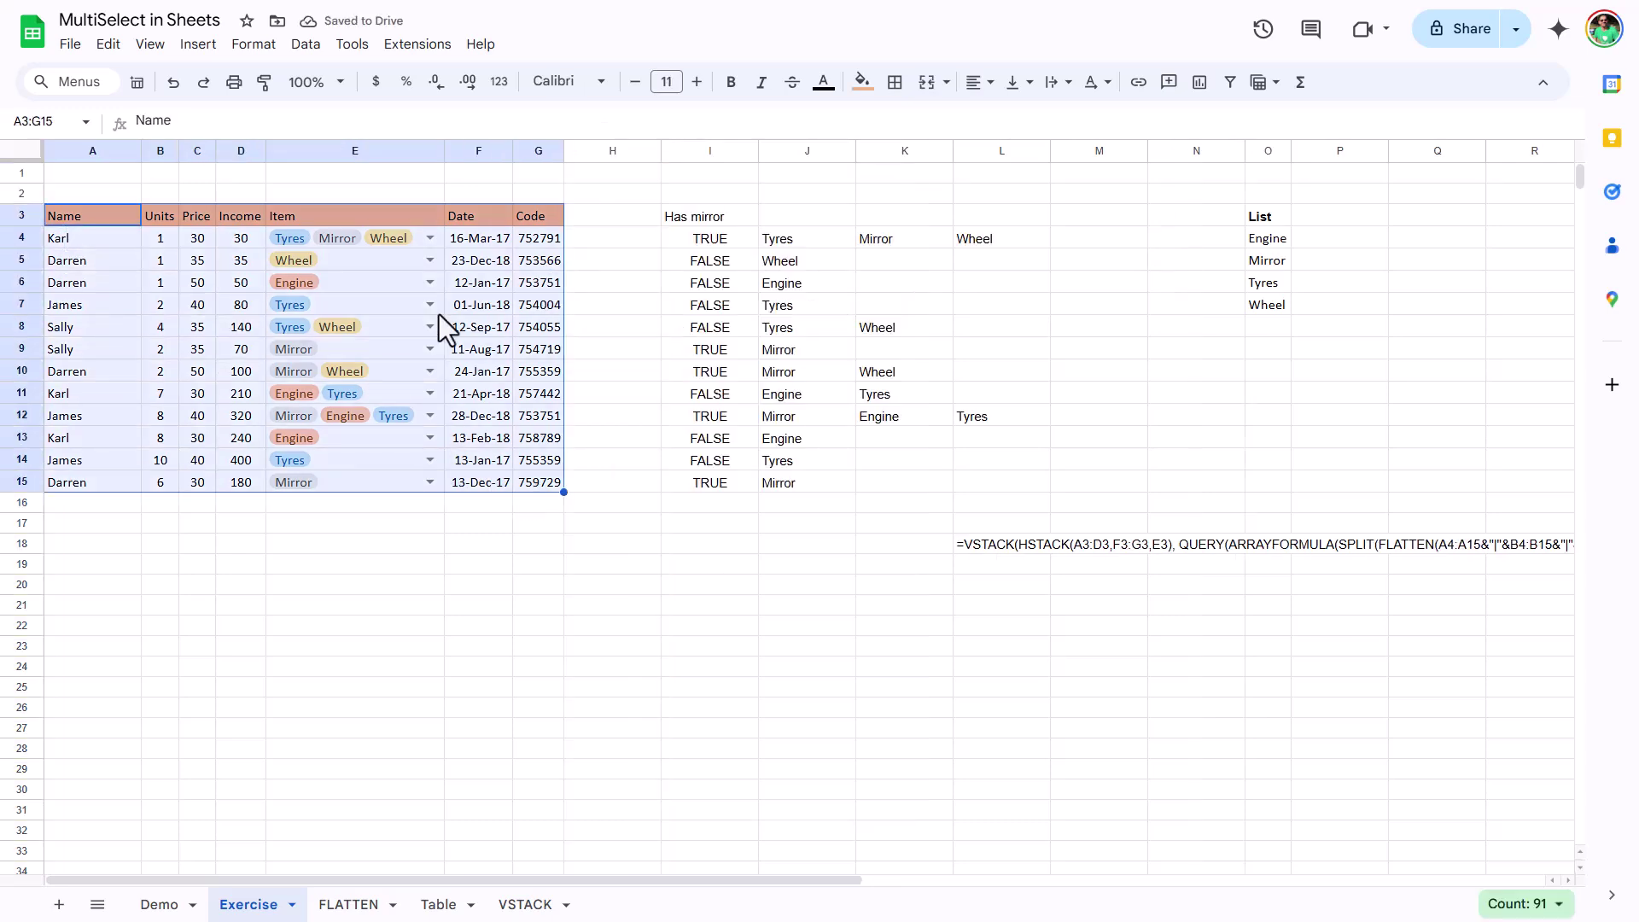
left_click(266, 50)
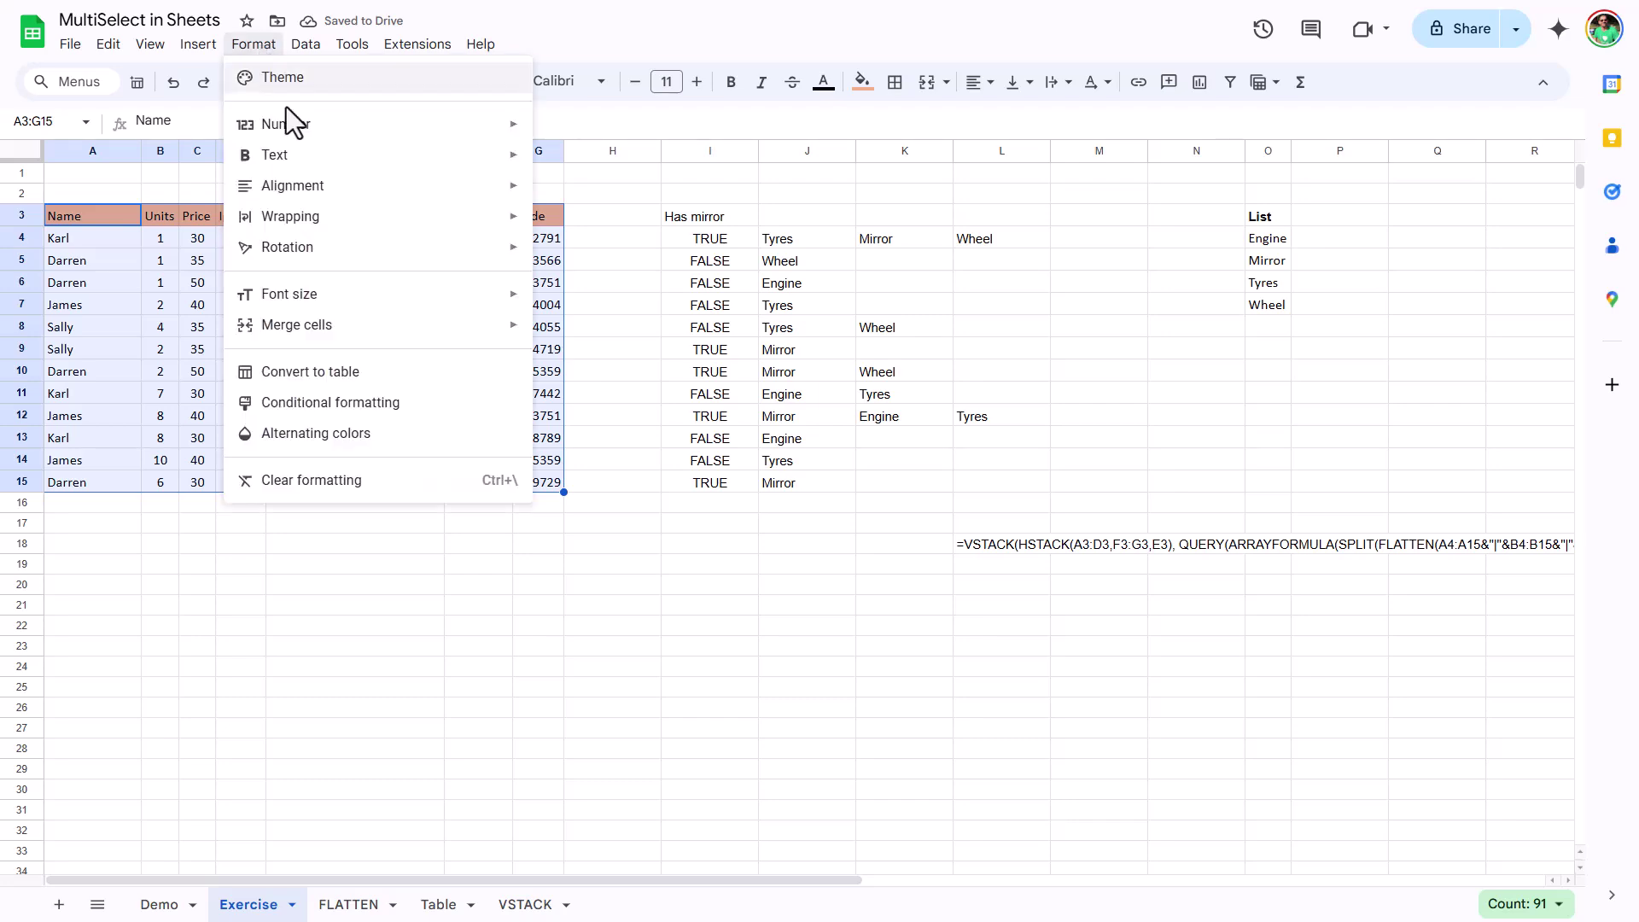
left_click(394, 379)
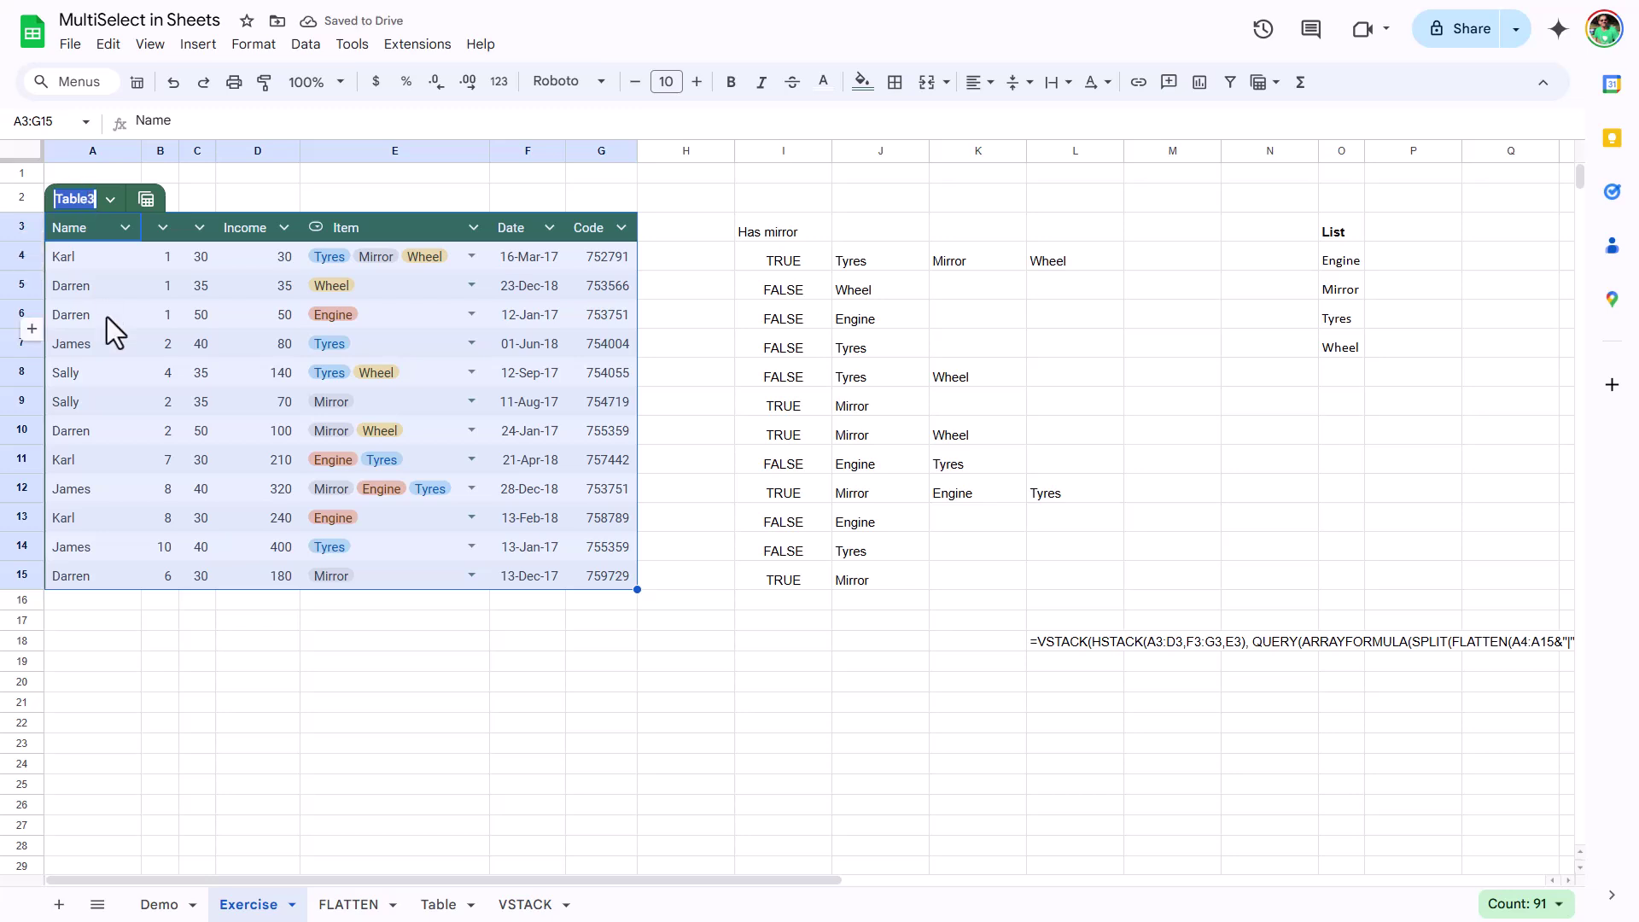
type("Auto data")
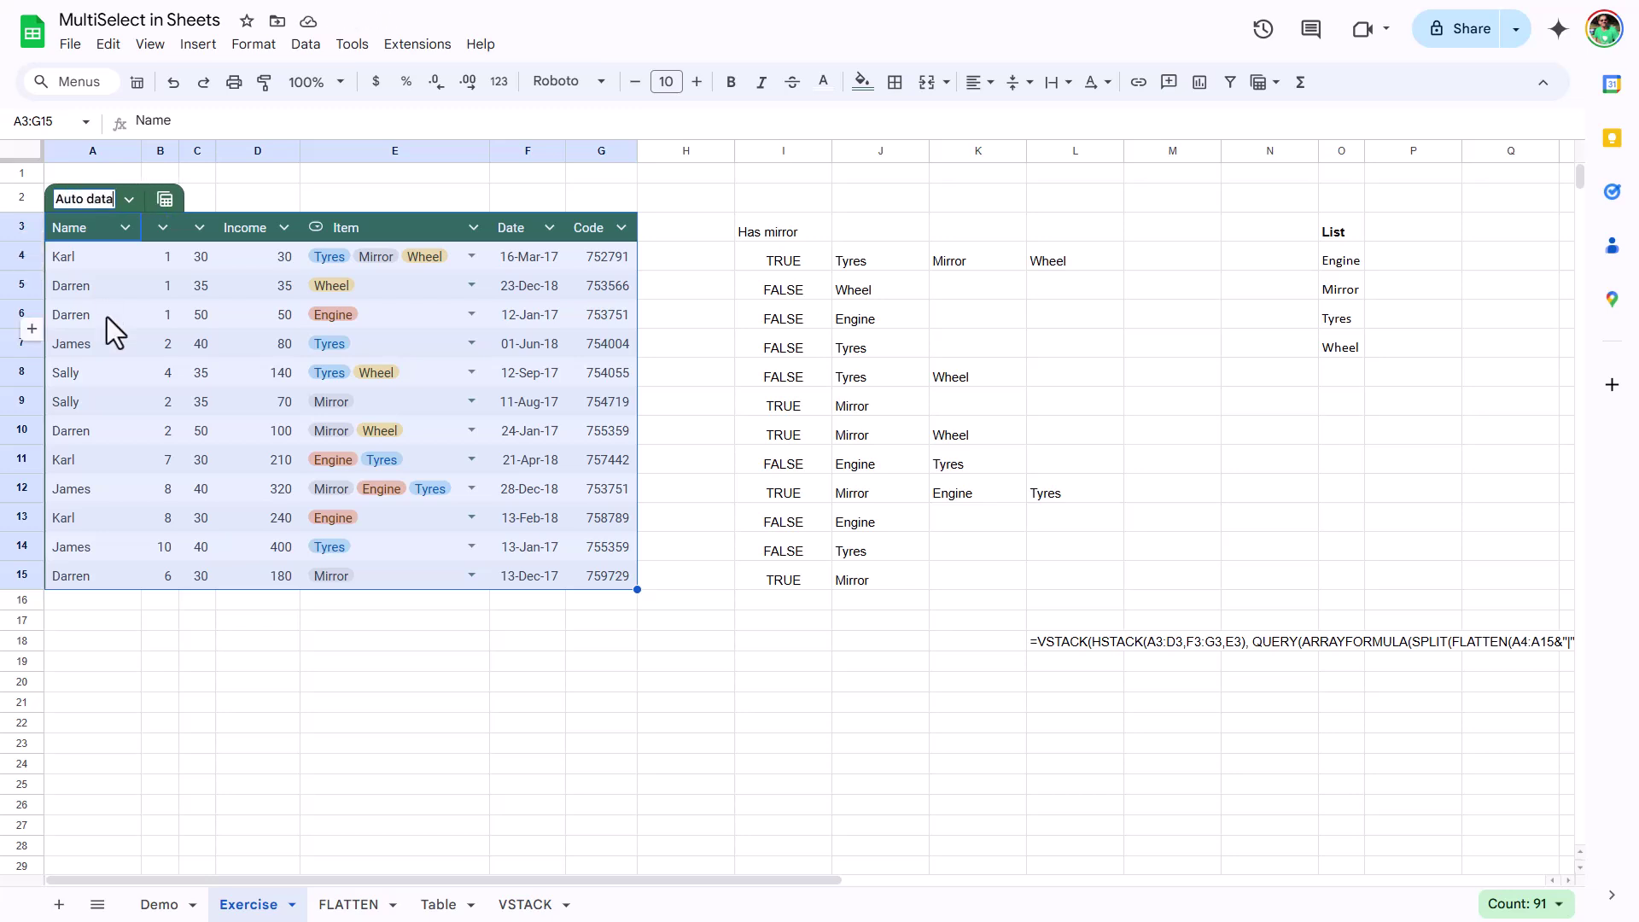
key("Return")
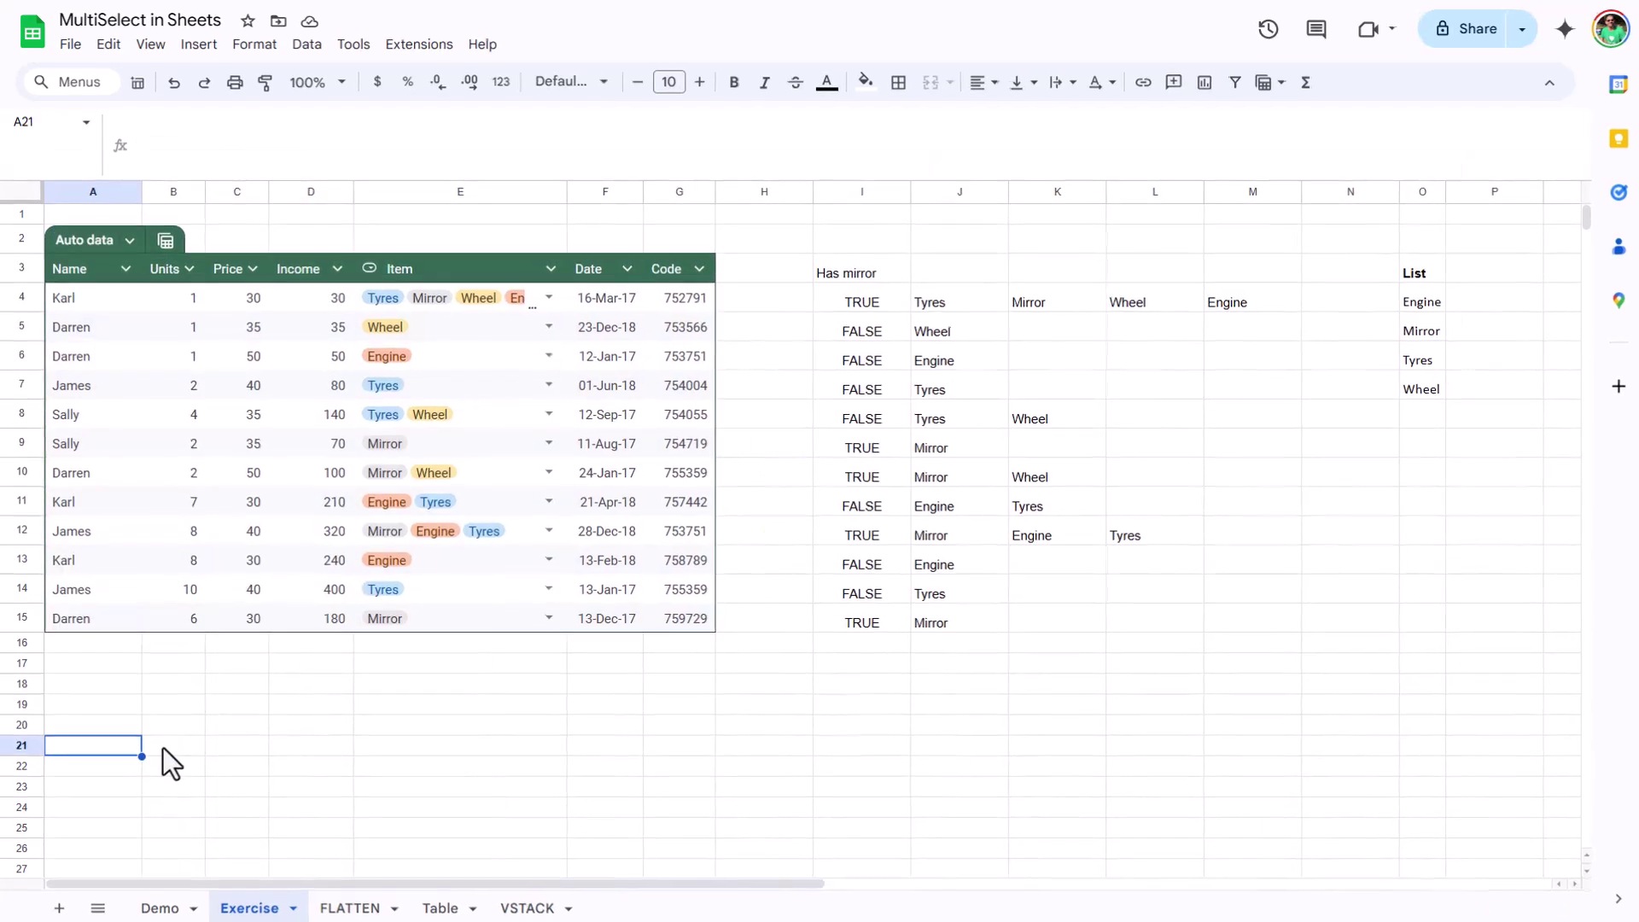
Start A21 with =ARRAYFORMULA(SPLIT(FLATTEN( referencing the Name column followed by &"|"&.
type("=arr")
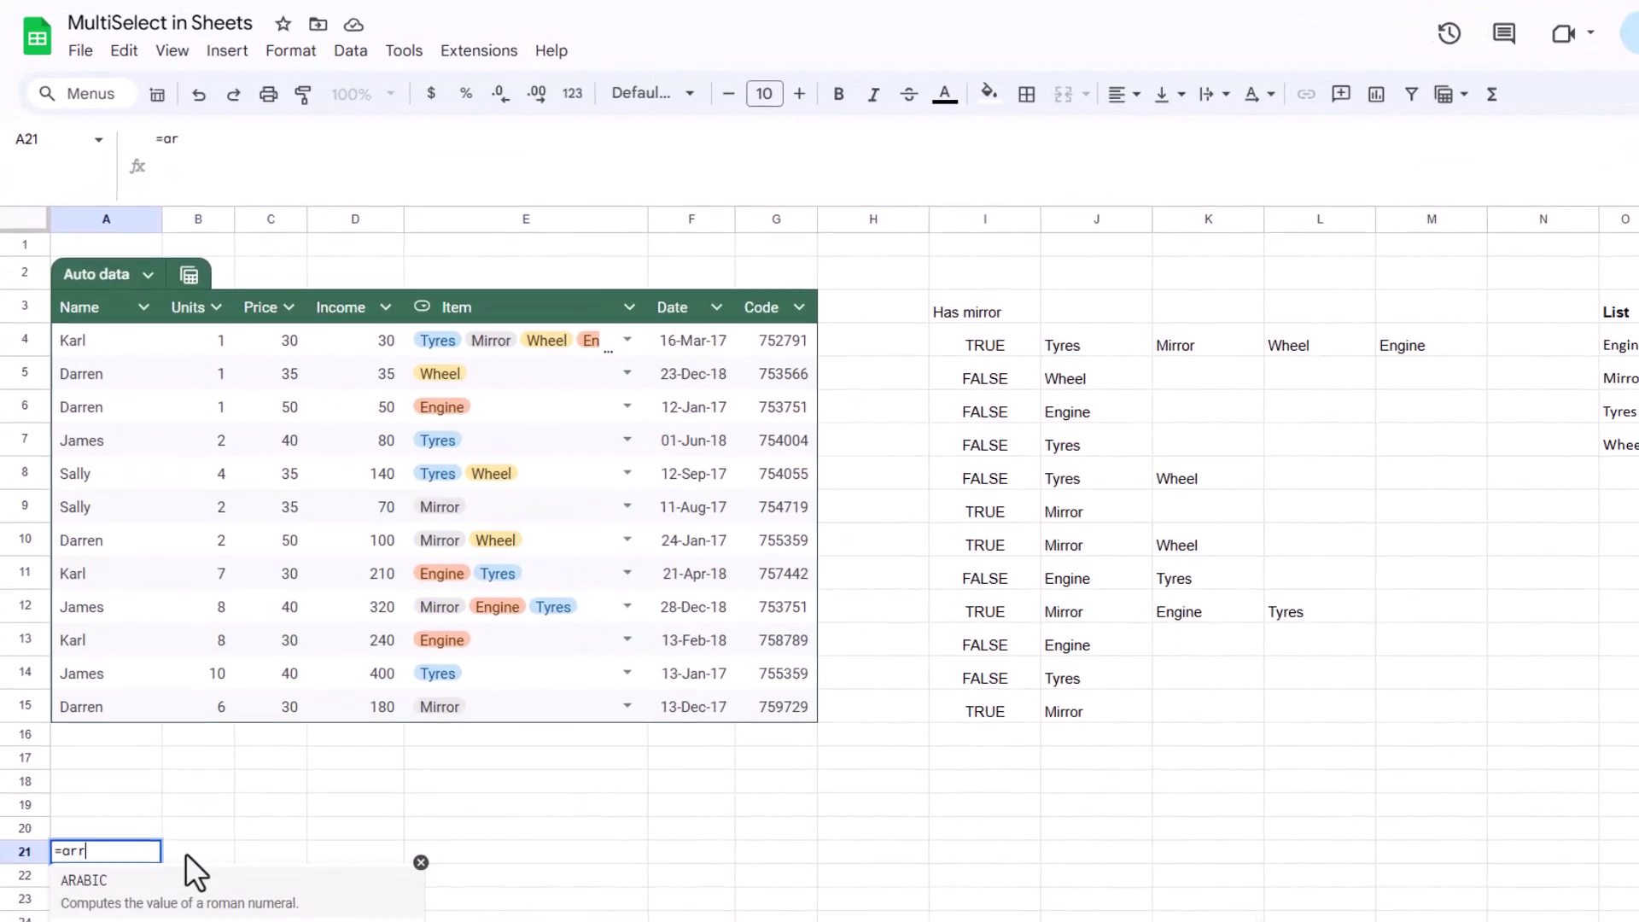
key("Tab")
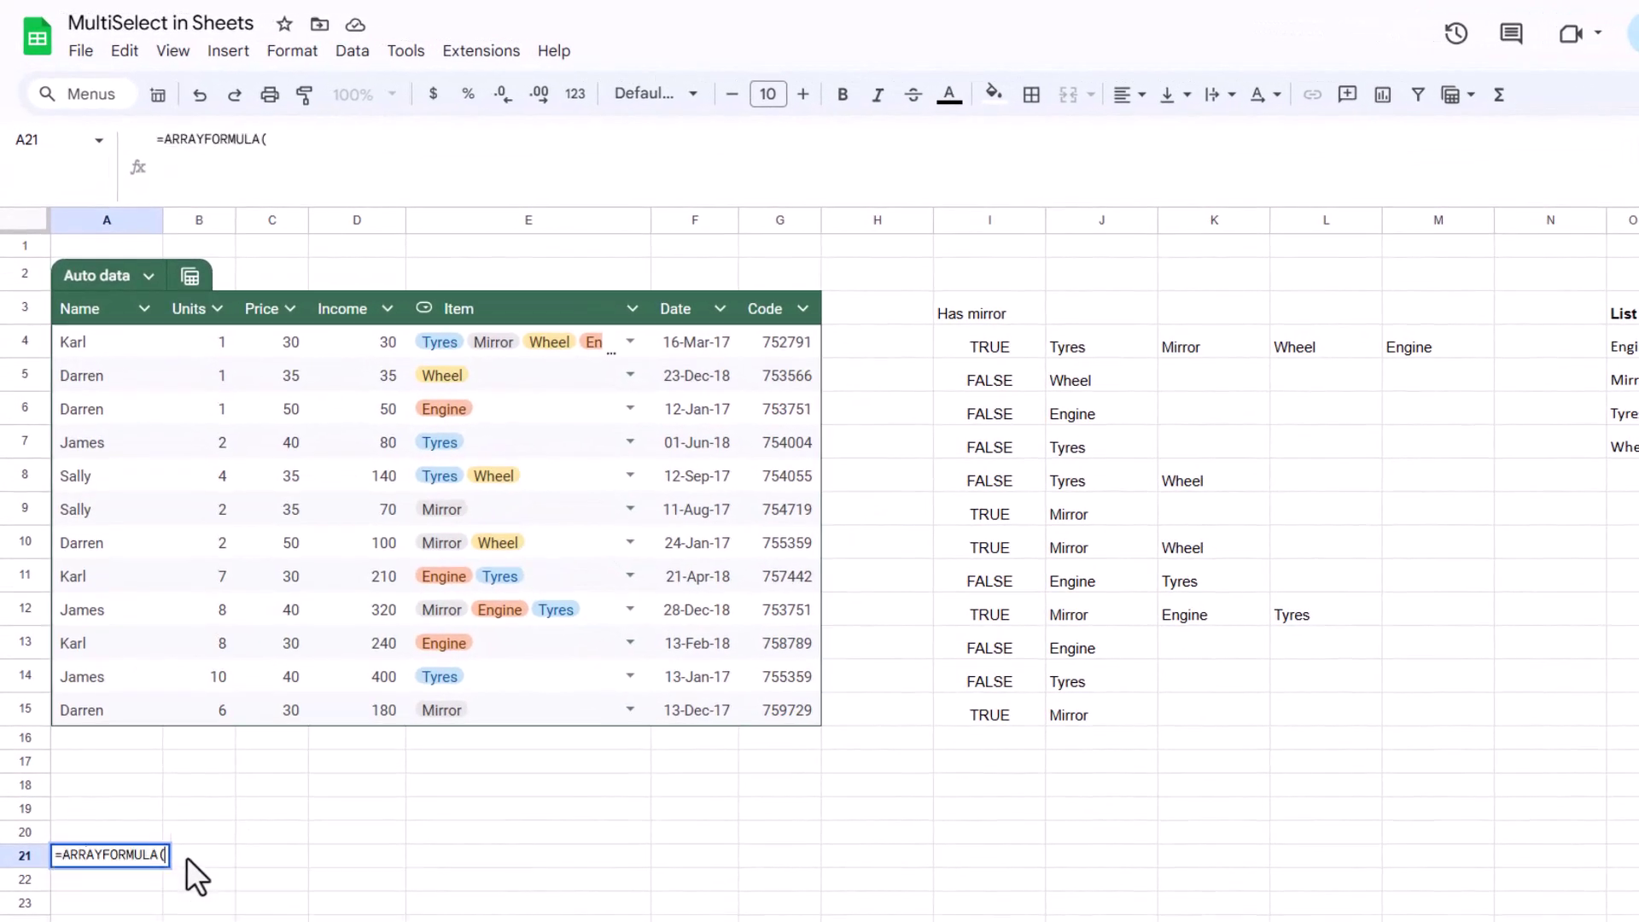
type("spli")
key("Tab")
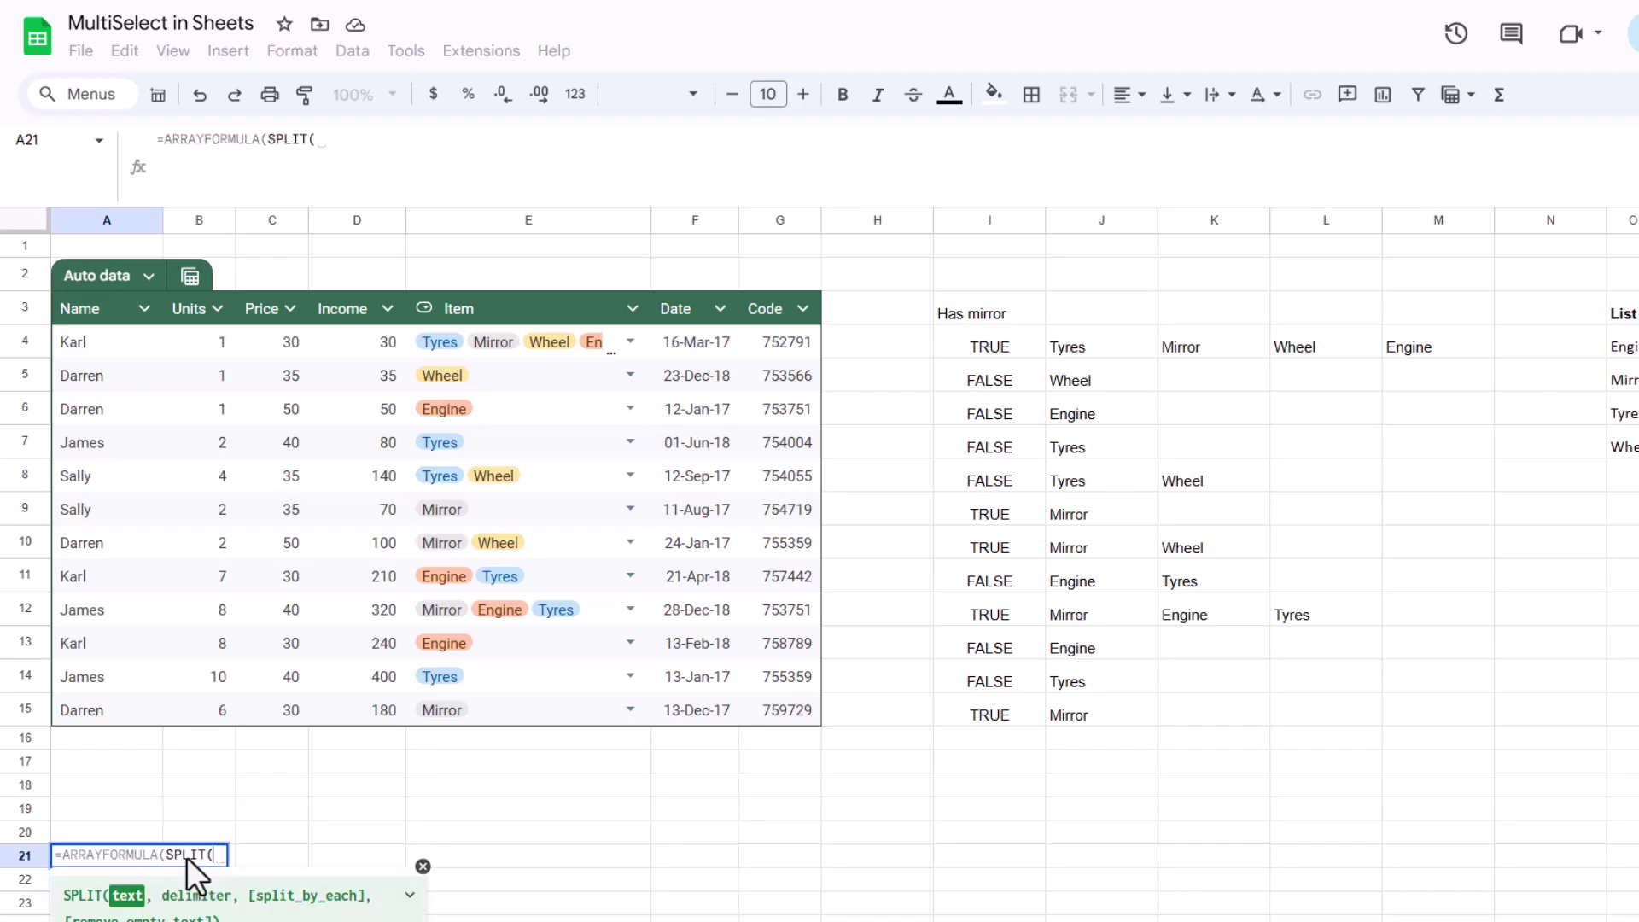
type("fla")
key("Tab")
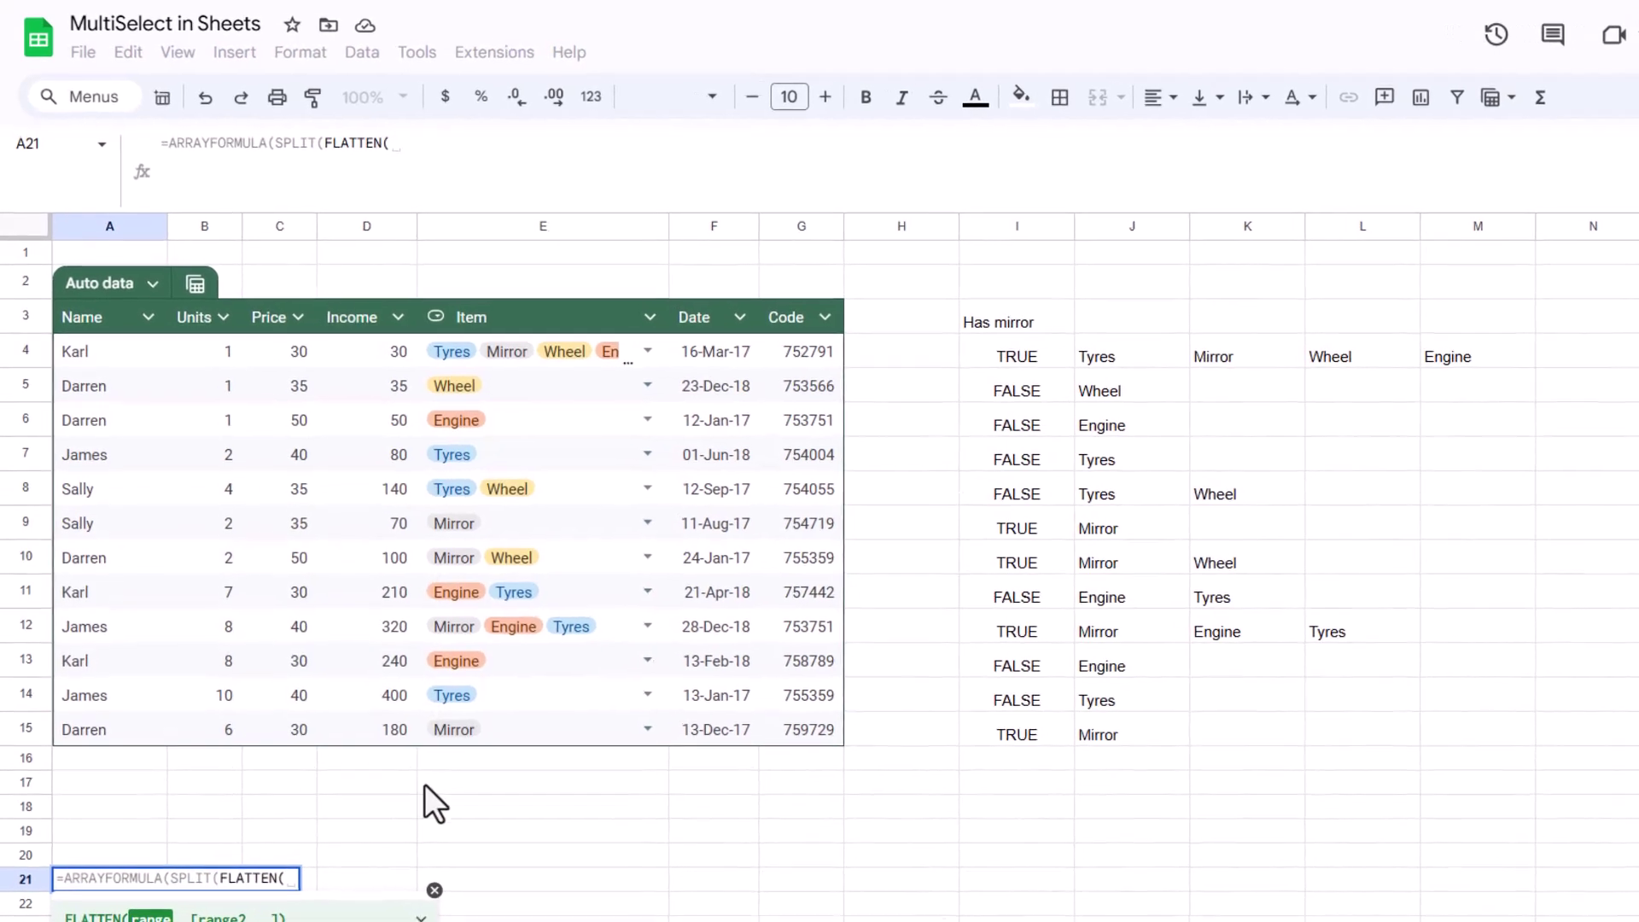
left_click_drag(106, 355, 101, 690)
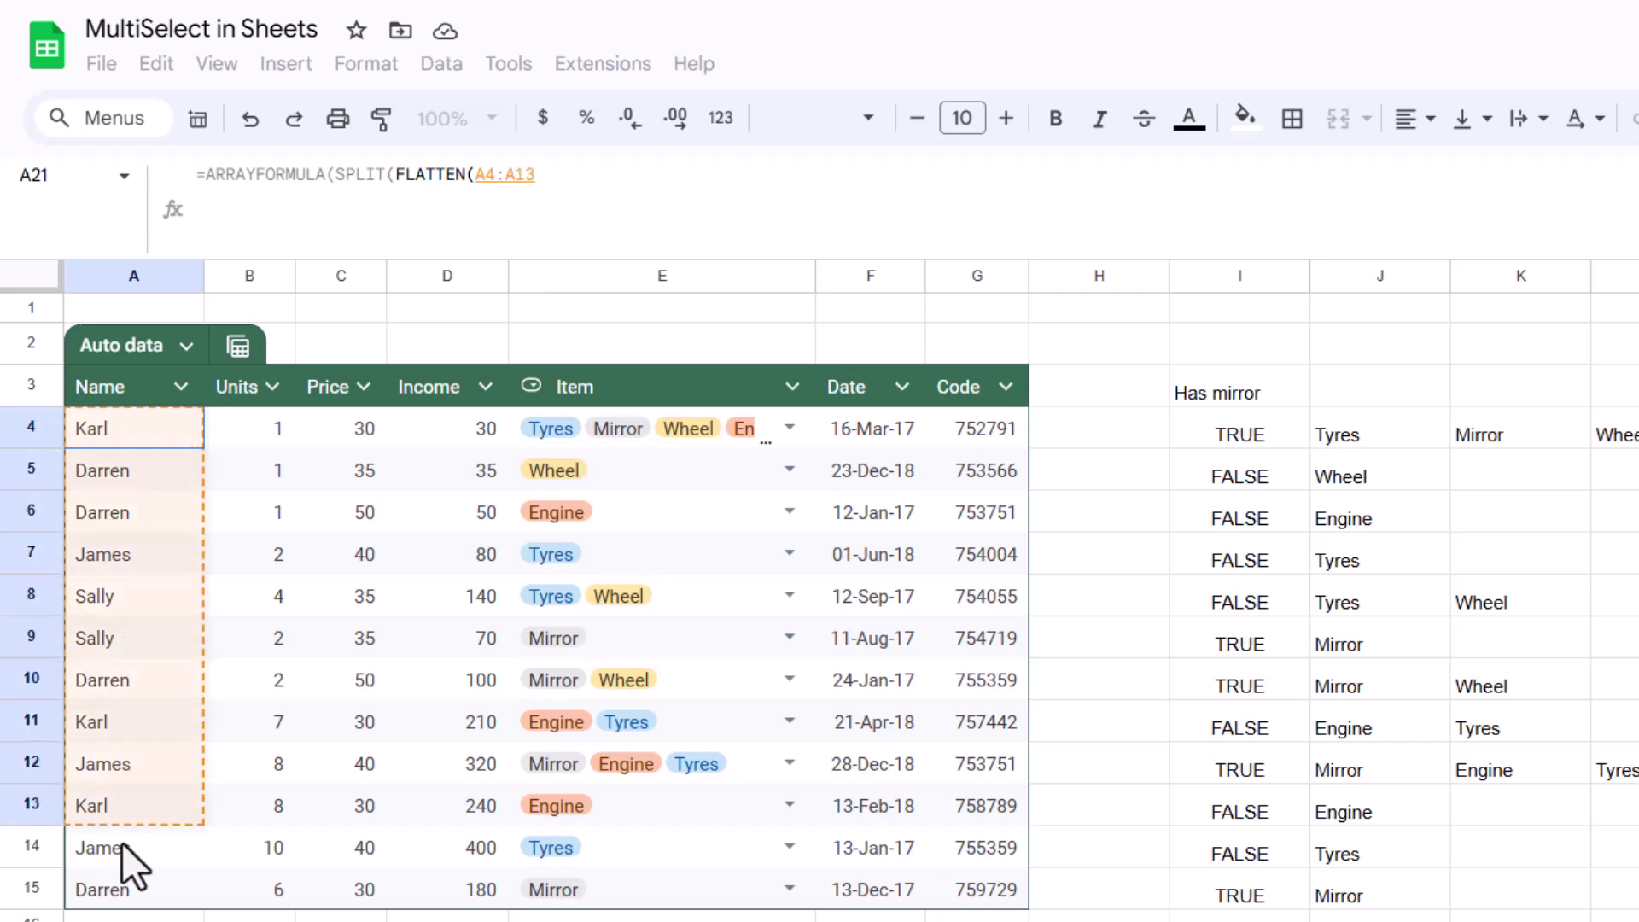
left_click_drag(122, 848, 130, 914)
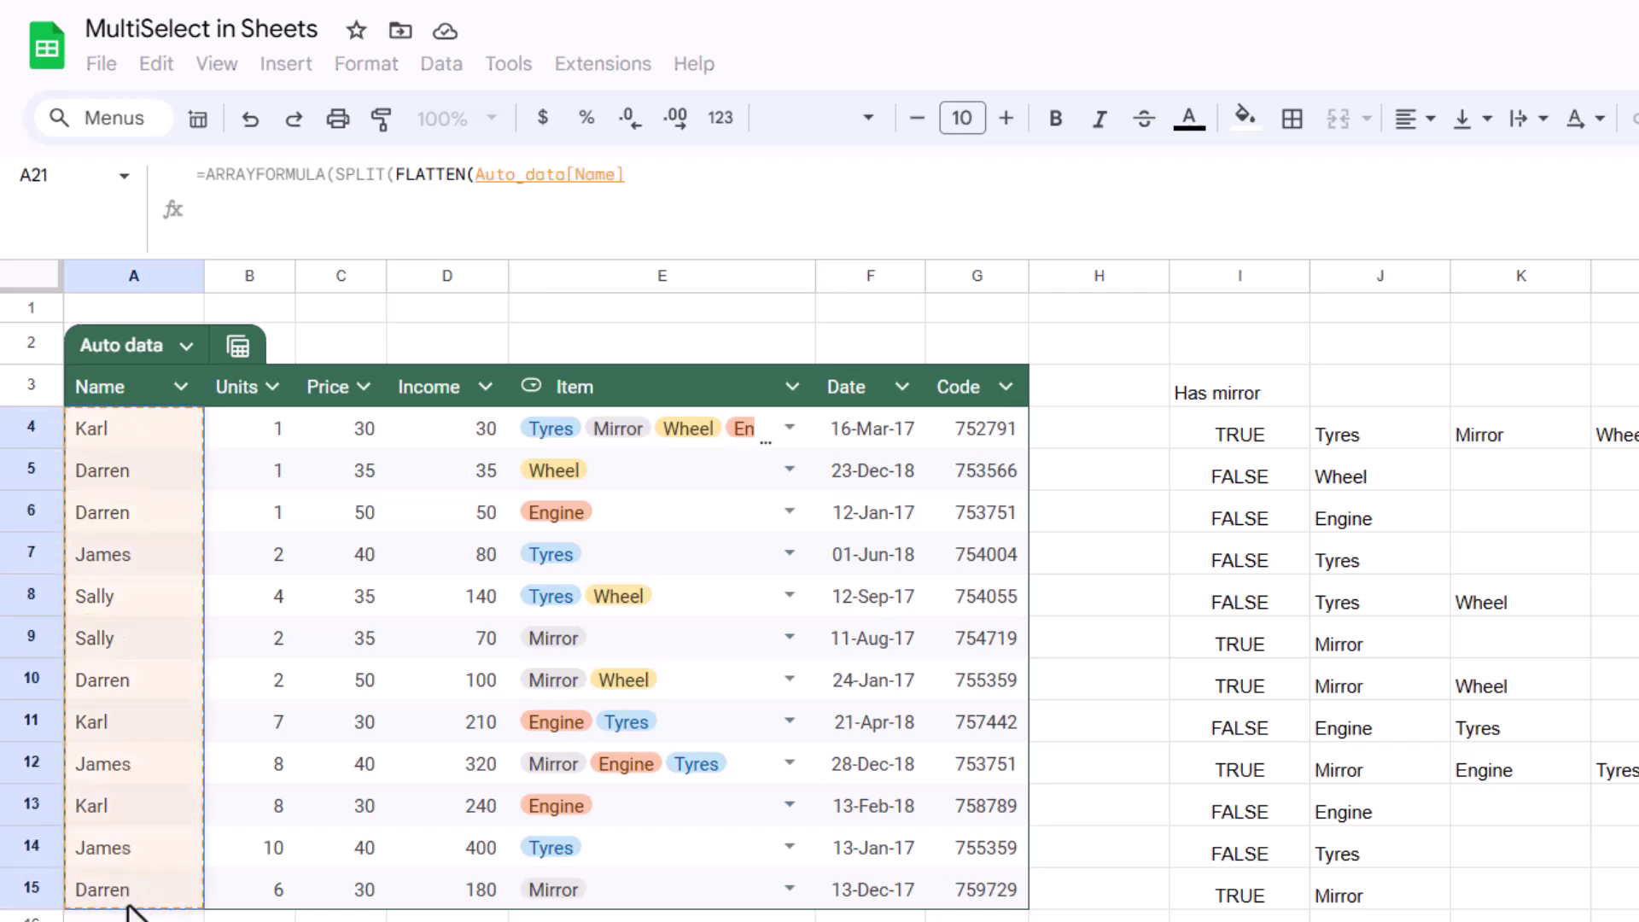
type("&\"")
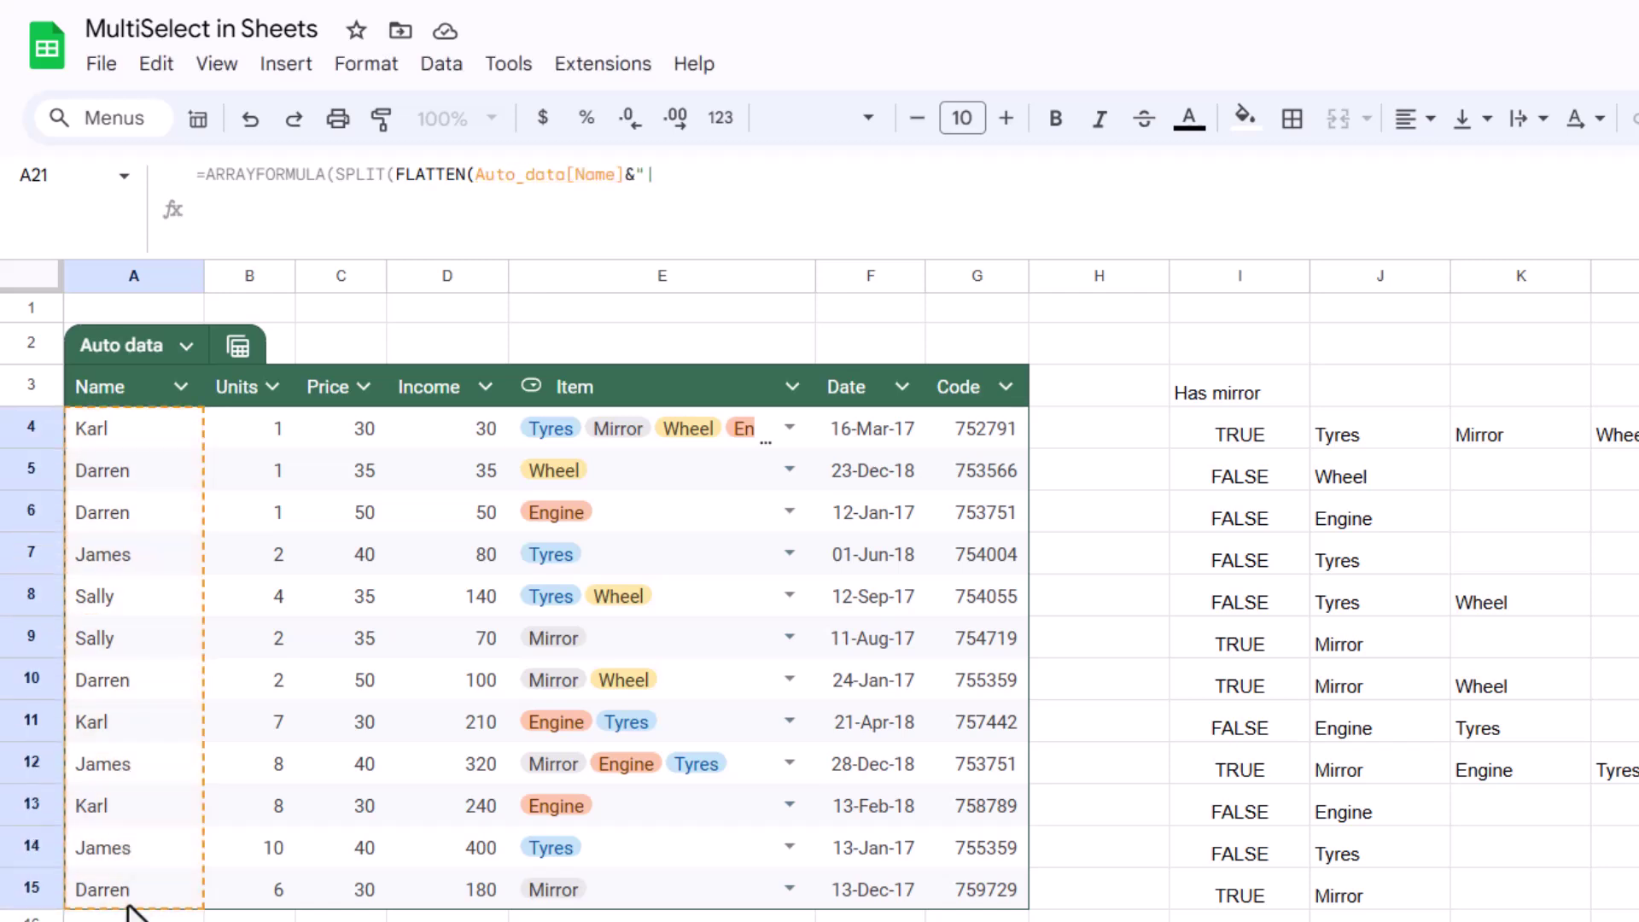
type("|\"&")
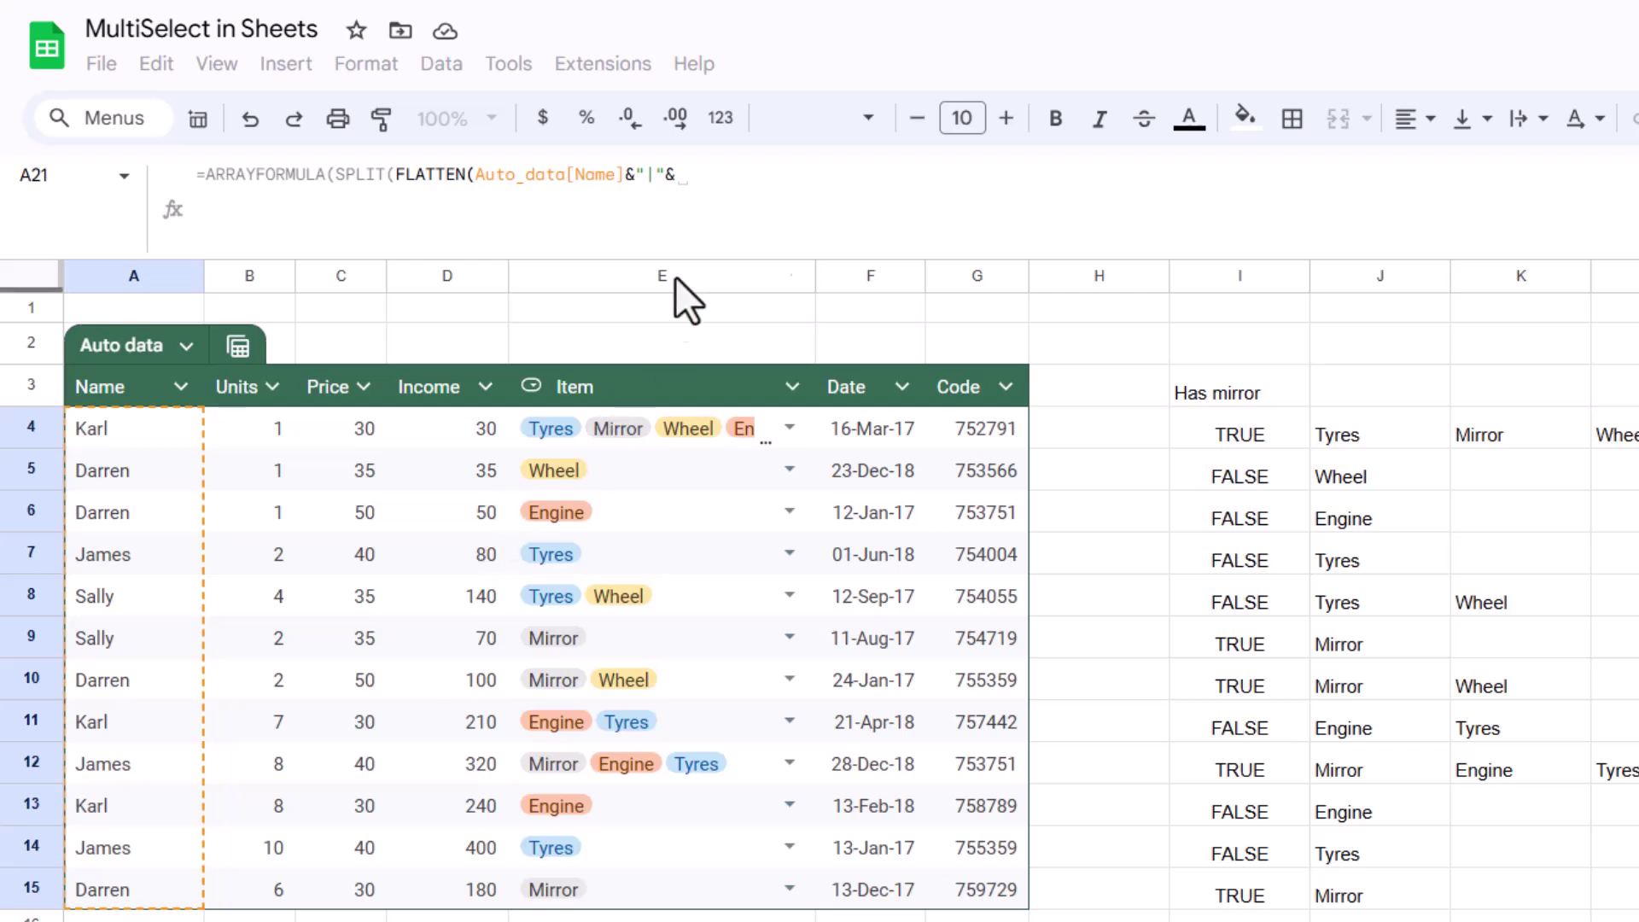
Add the Units, Price, Income, Date and Code columns with "|" separators, closing with a "k" delimiter.
left_click_drag(710, 186, 626, 175)
right_click(636, 176)
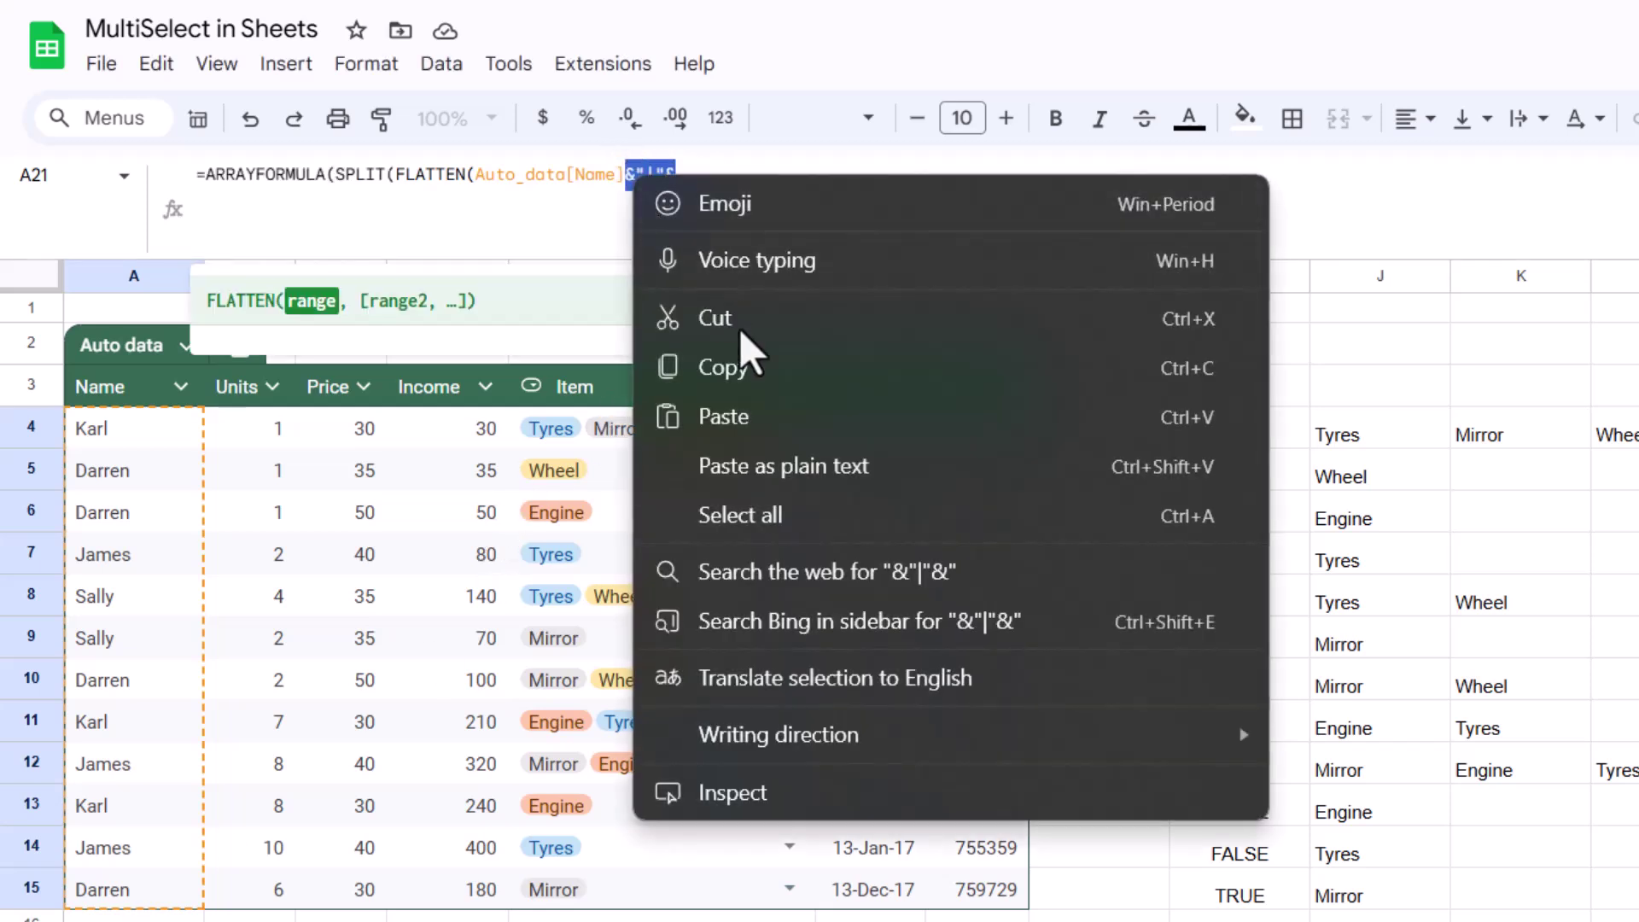
left_click(791, 354)
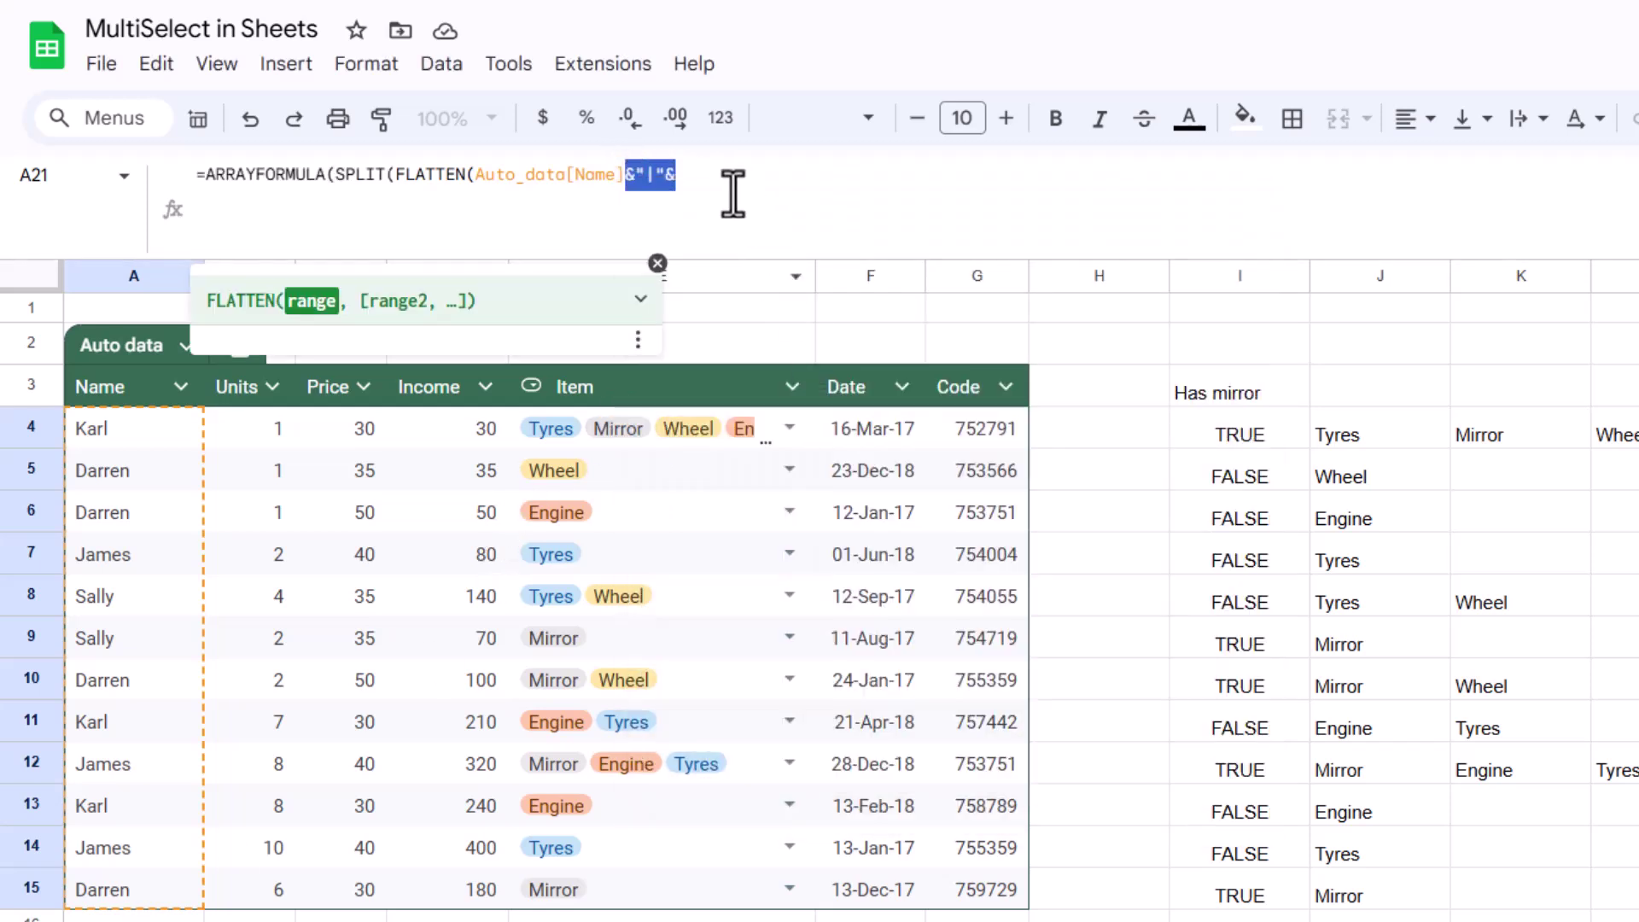
left_click(707, 181)
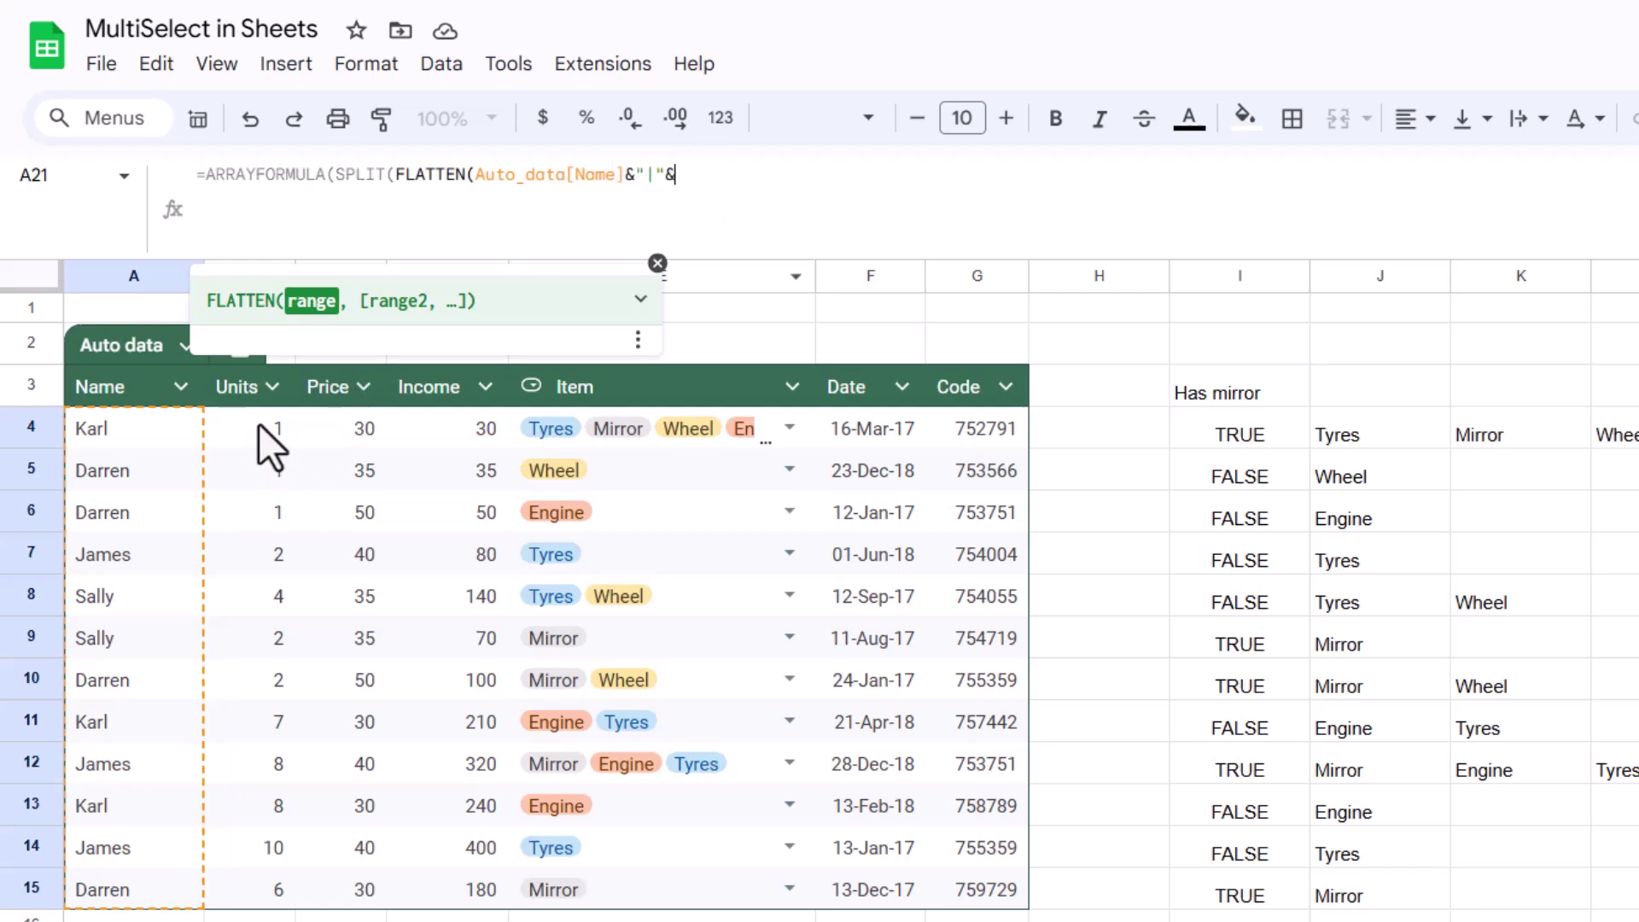
left_click_drag(258, 427, 242, 890)
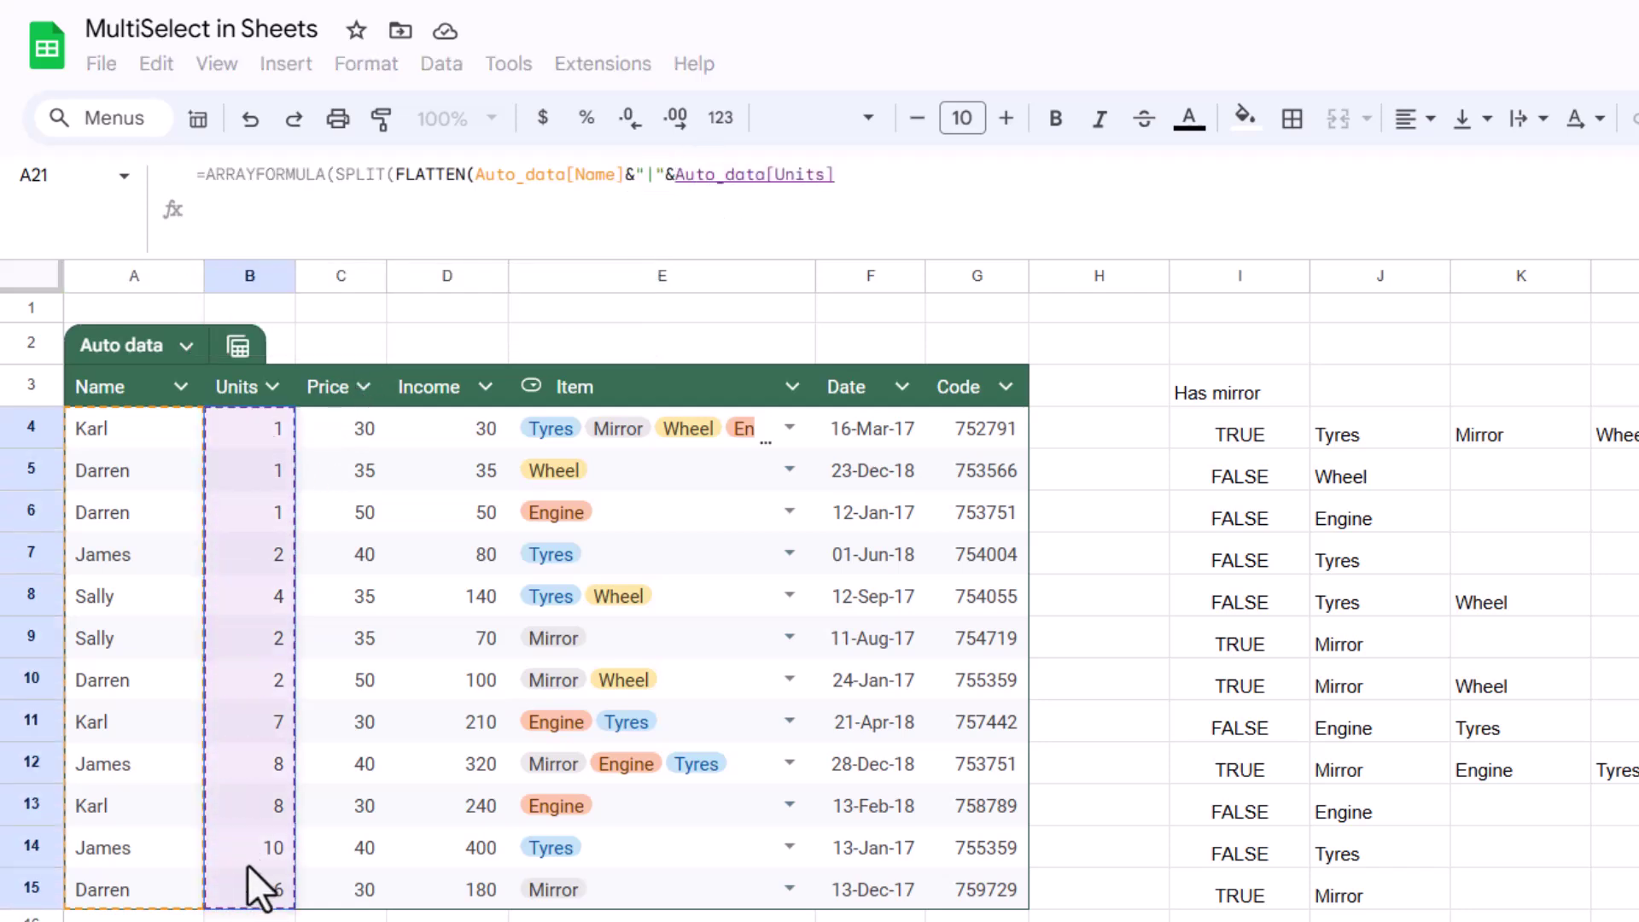
key("ctrl+v")
left_click_drag(365, 433, 365, 886)
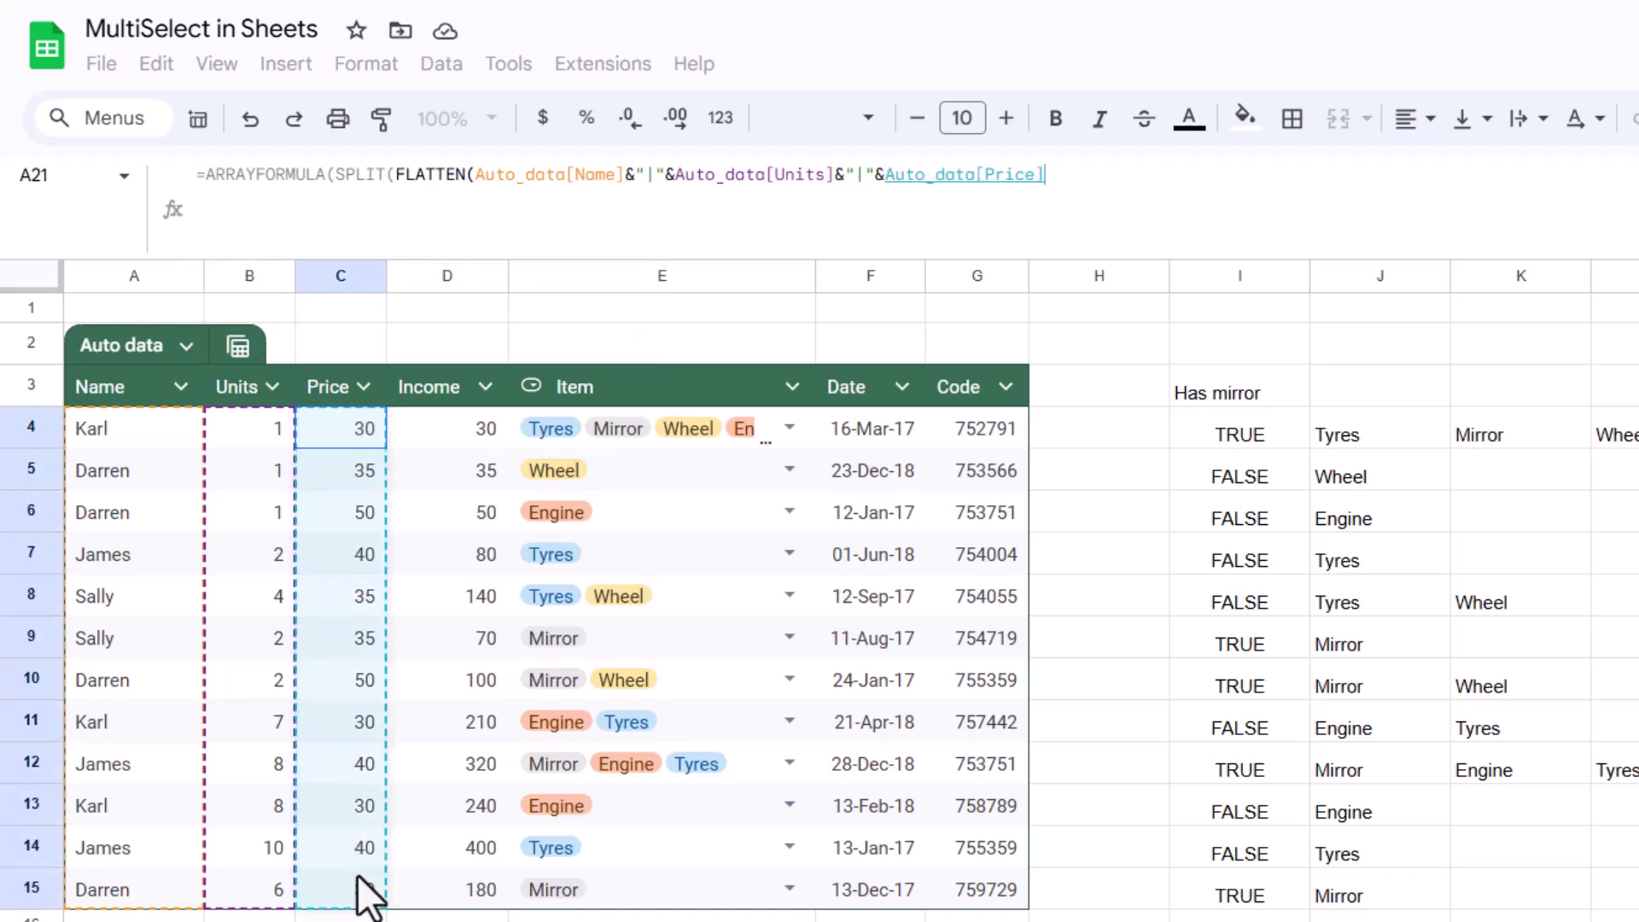
key("ctrl+v")
left_click_drag(443, 432, 469, 885)
key("ctrl+v")
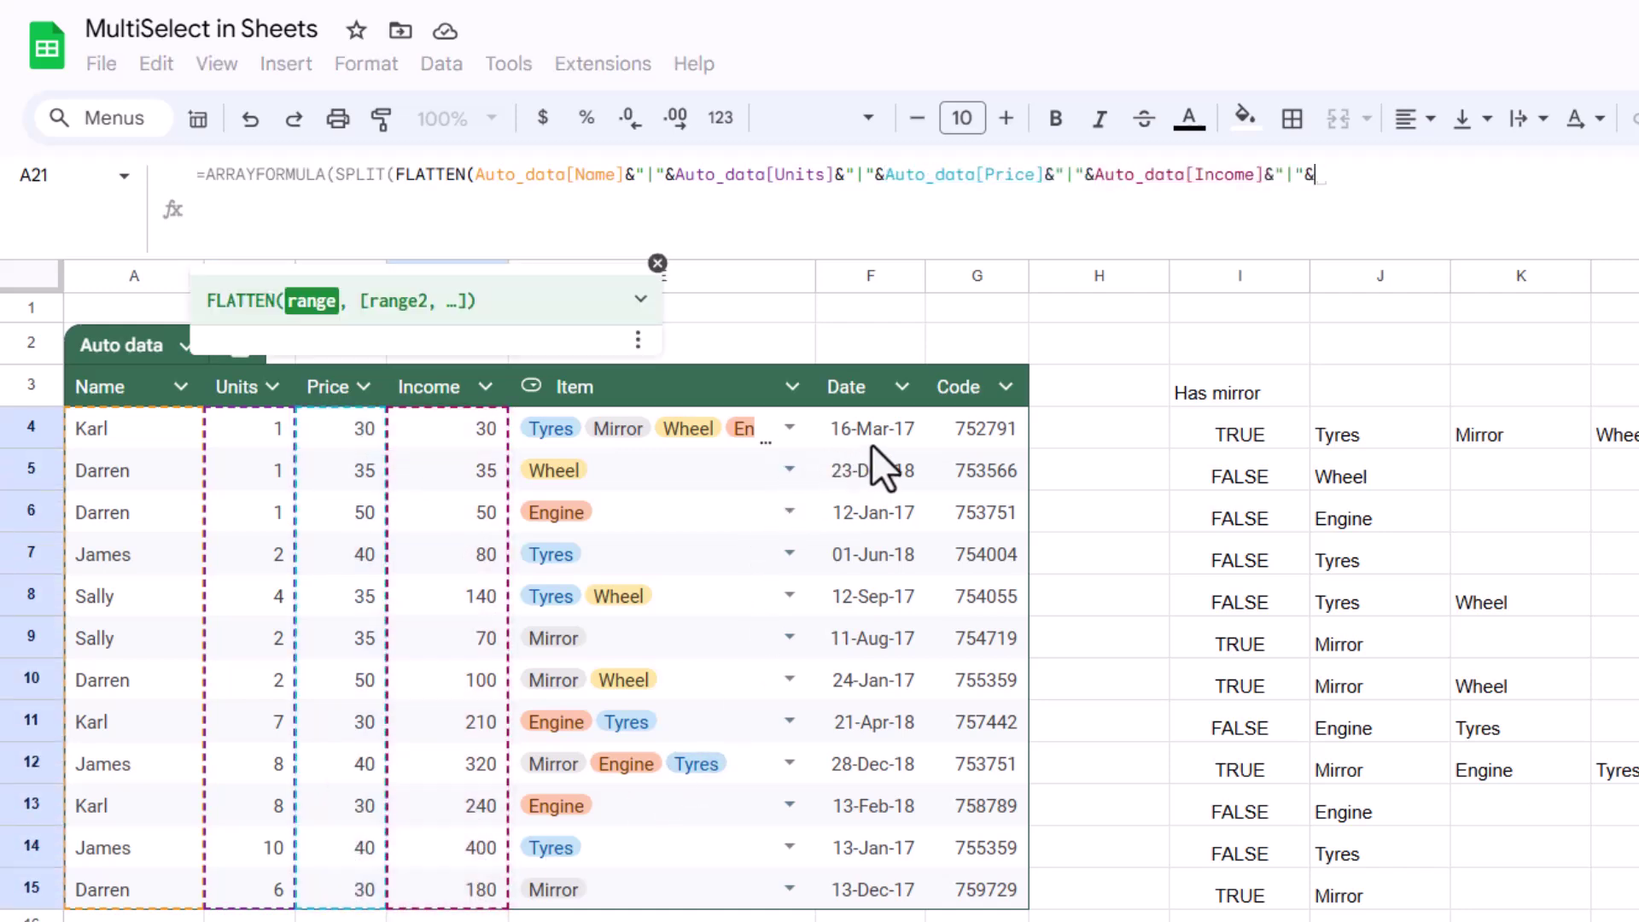
left_click_drag(871, 444, 884, 896)
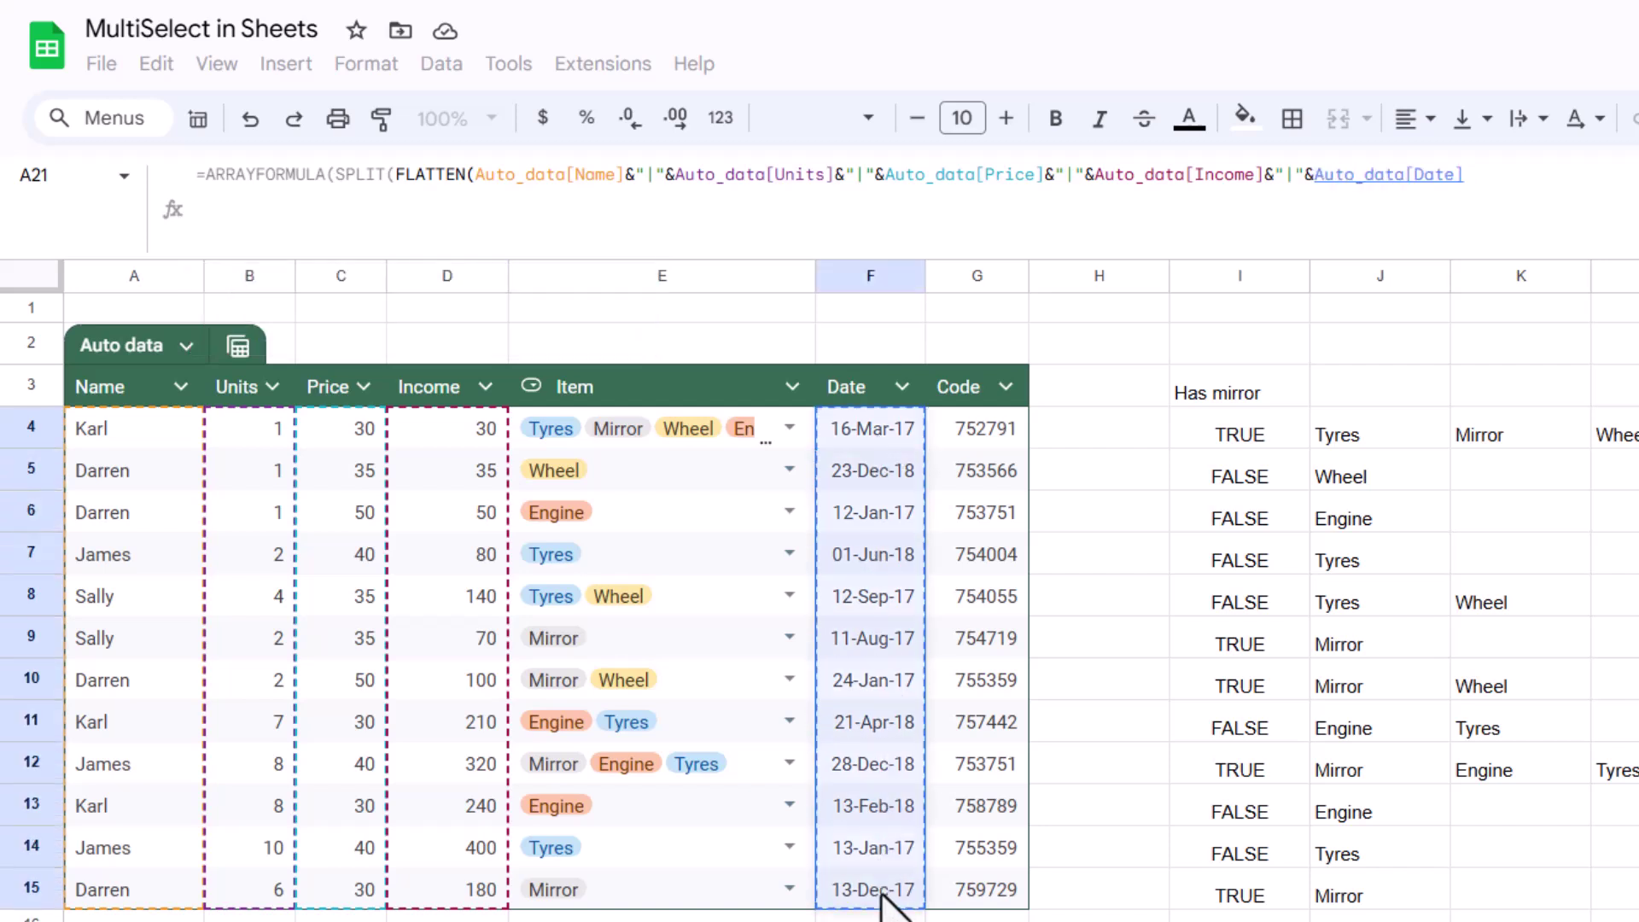
key("ctrl+v")
left_click_drag(1011, 434, 981, 889)
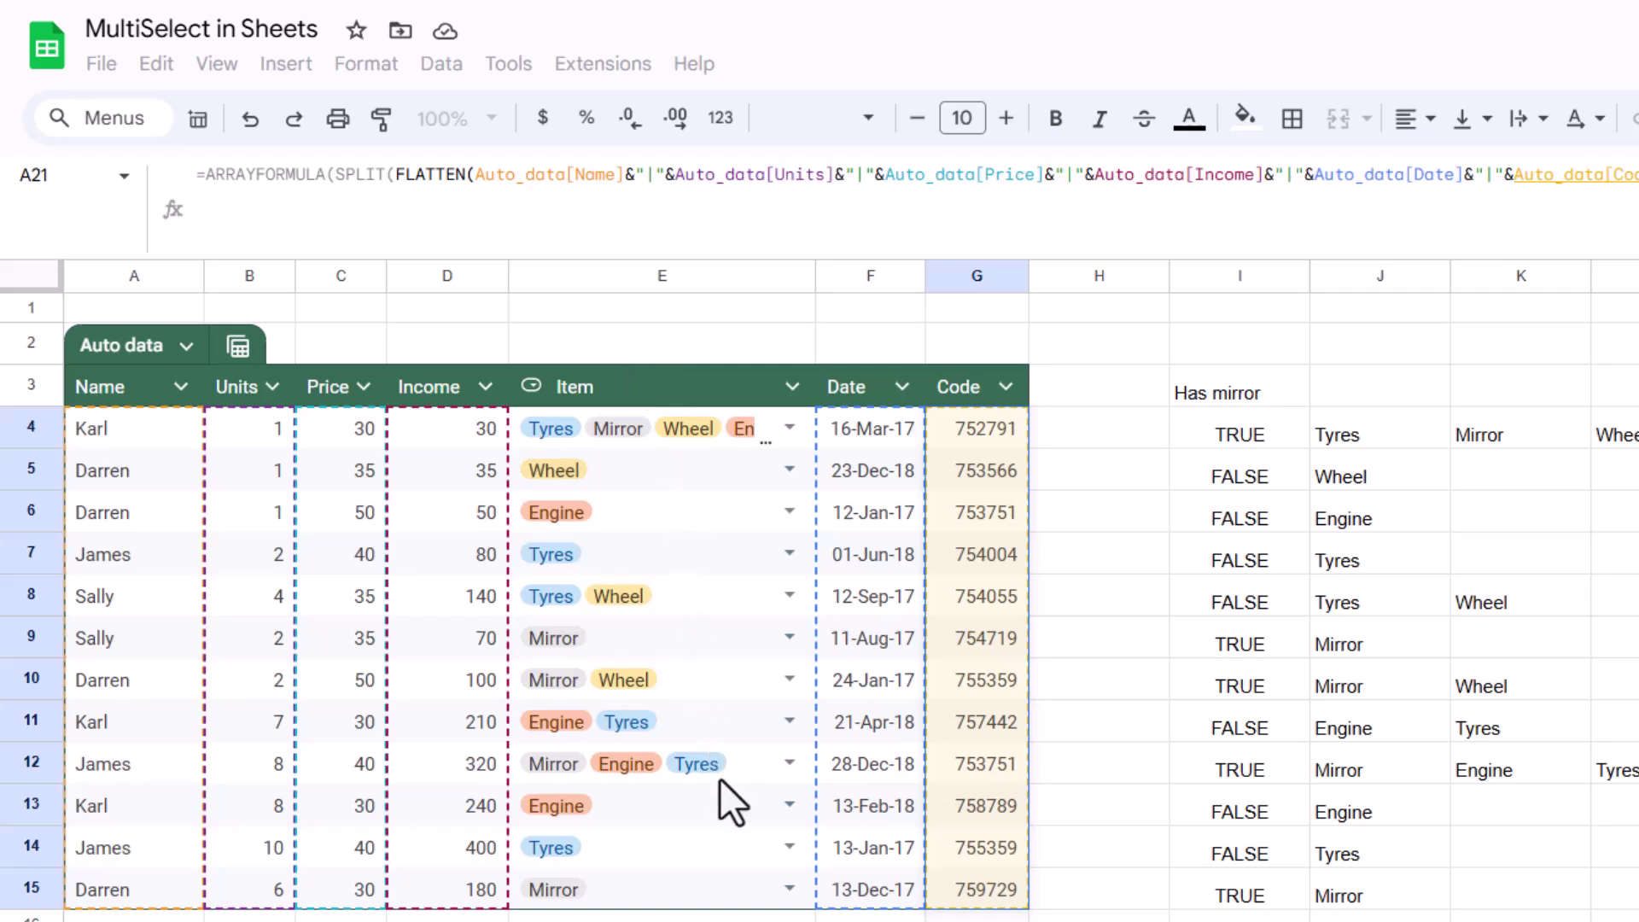
type(")")
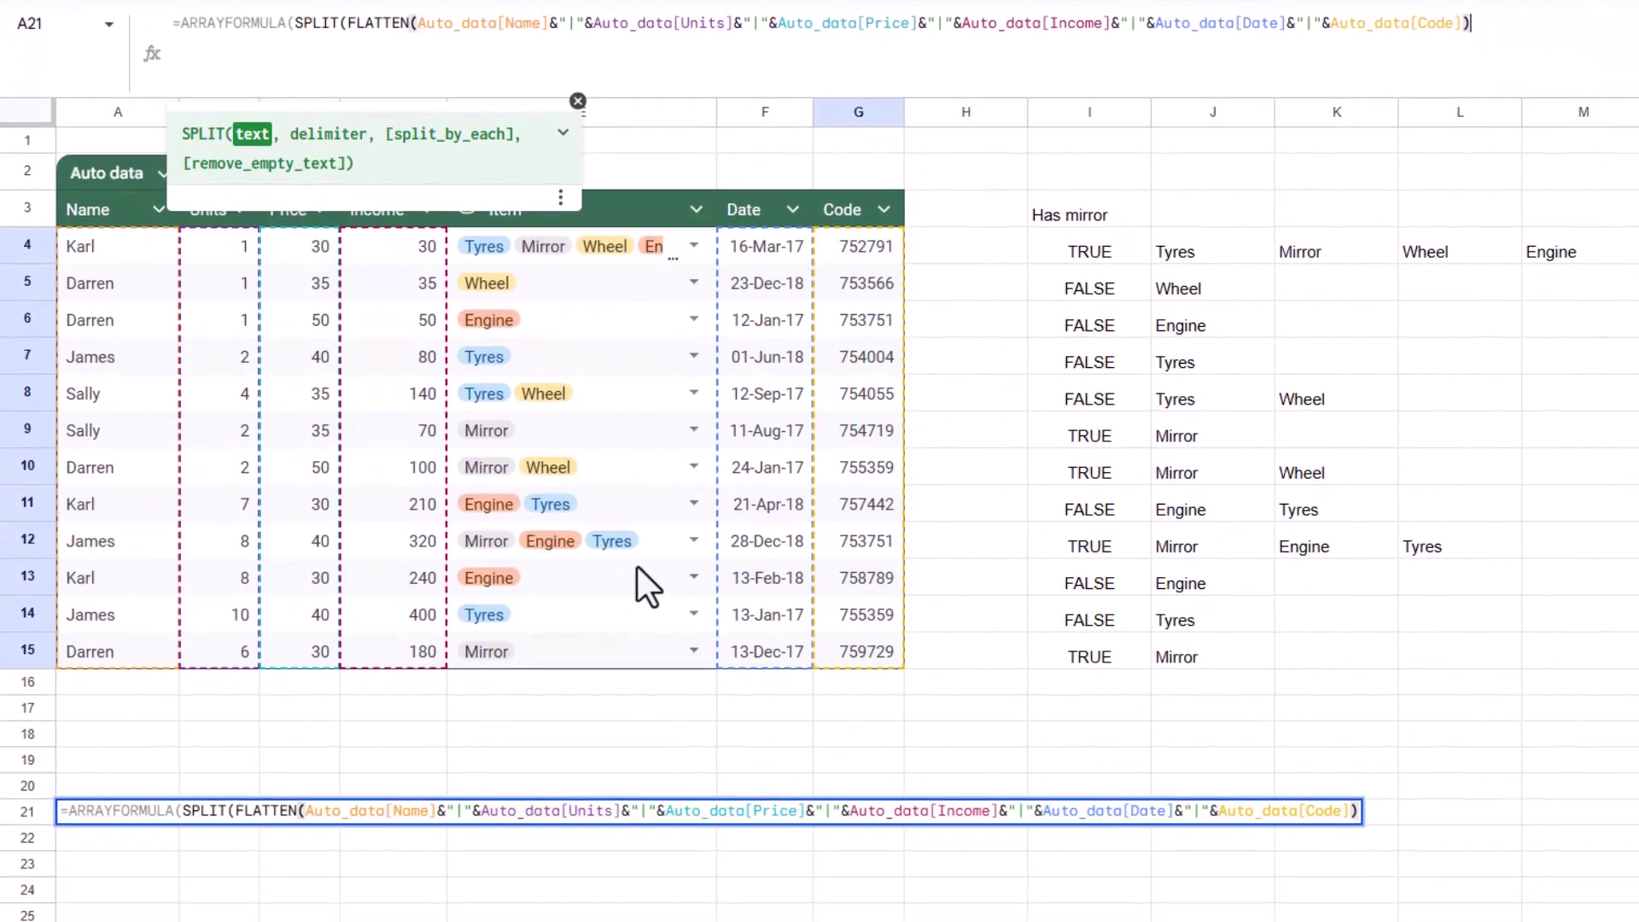
type(",")
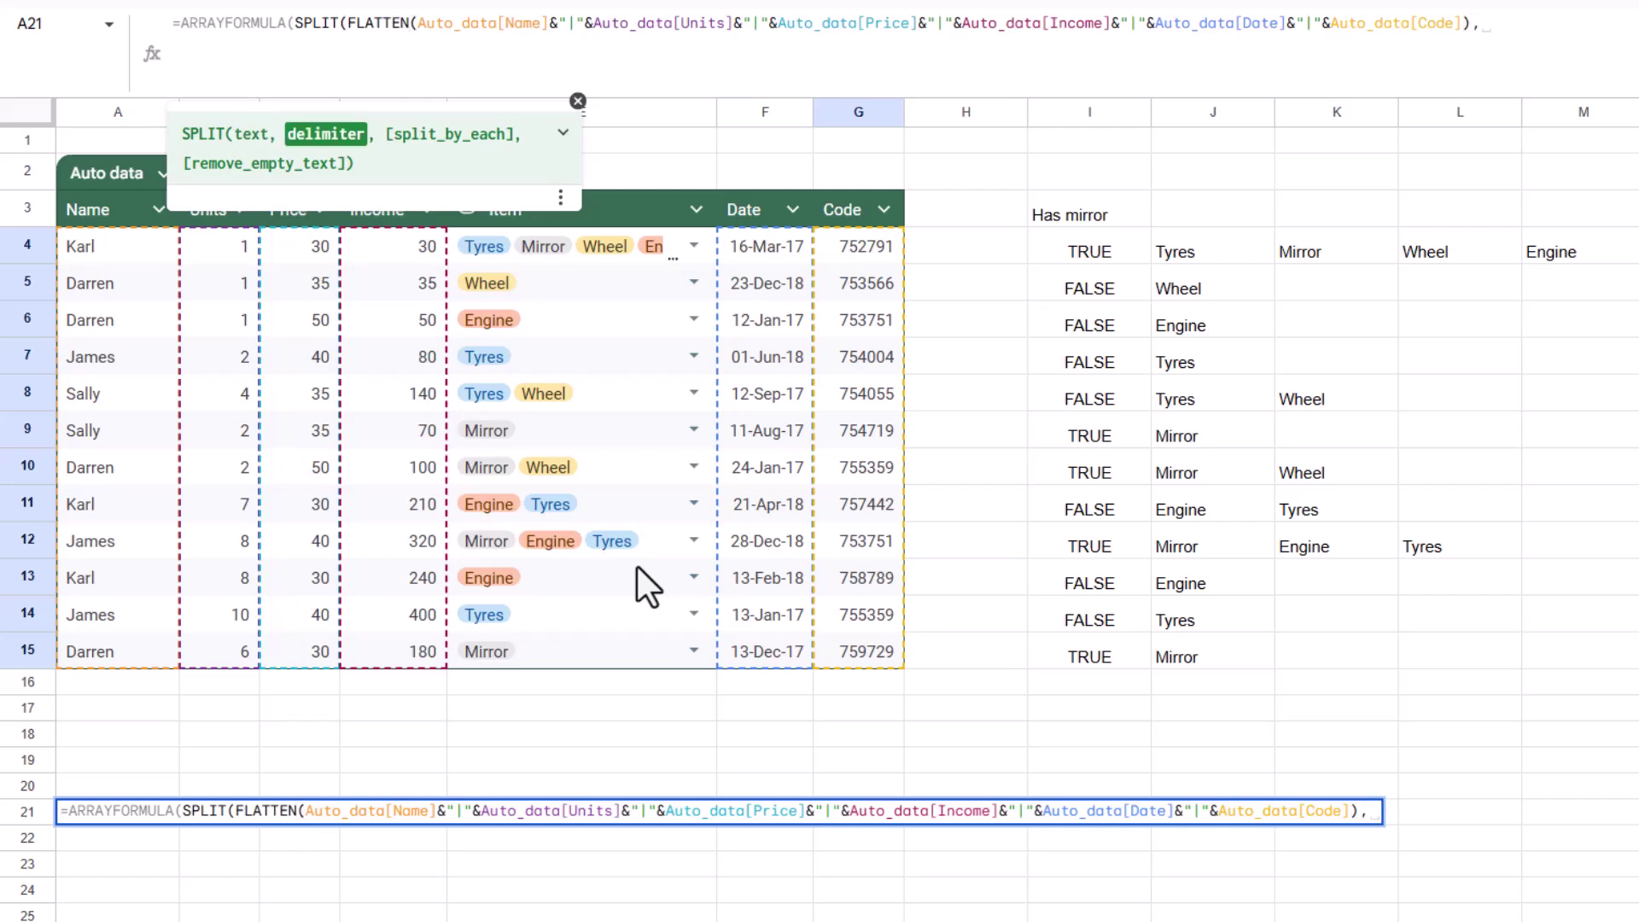
type("\"k\"))")
Commit the A21 formula and change its SPLIT delimiter from "k" to "|".
key("Return")
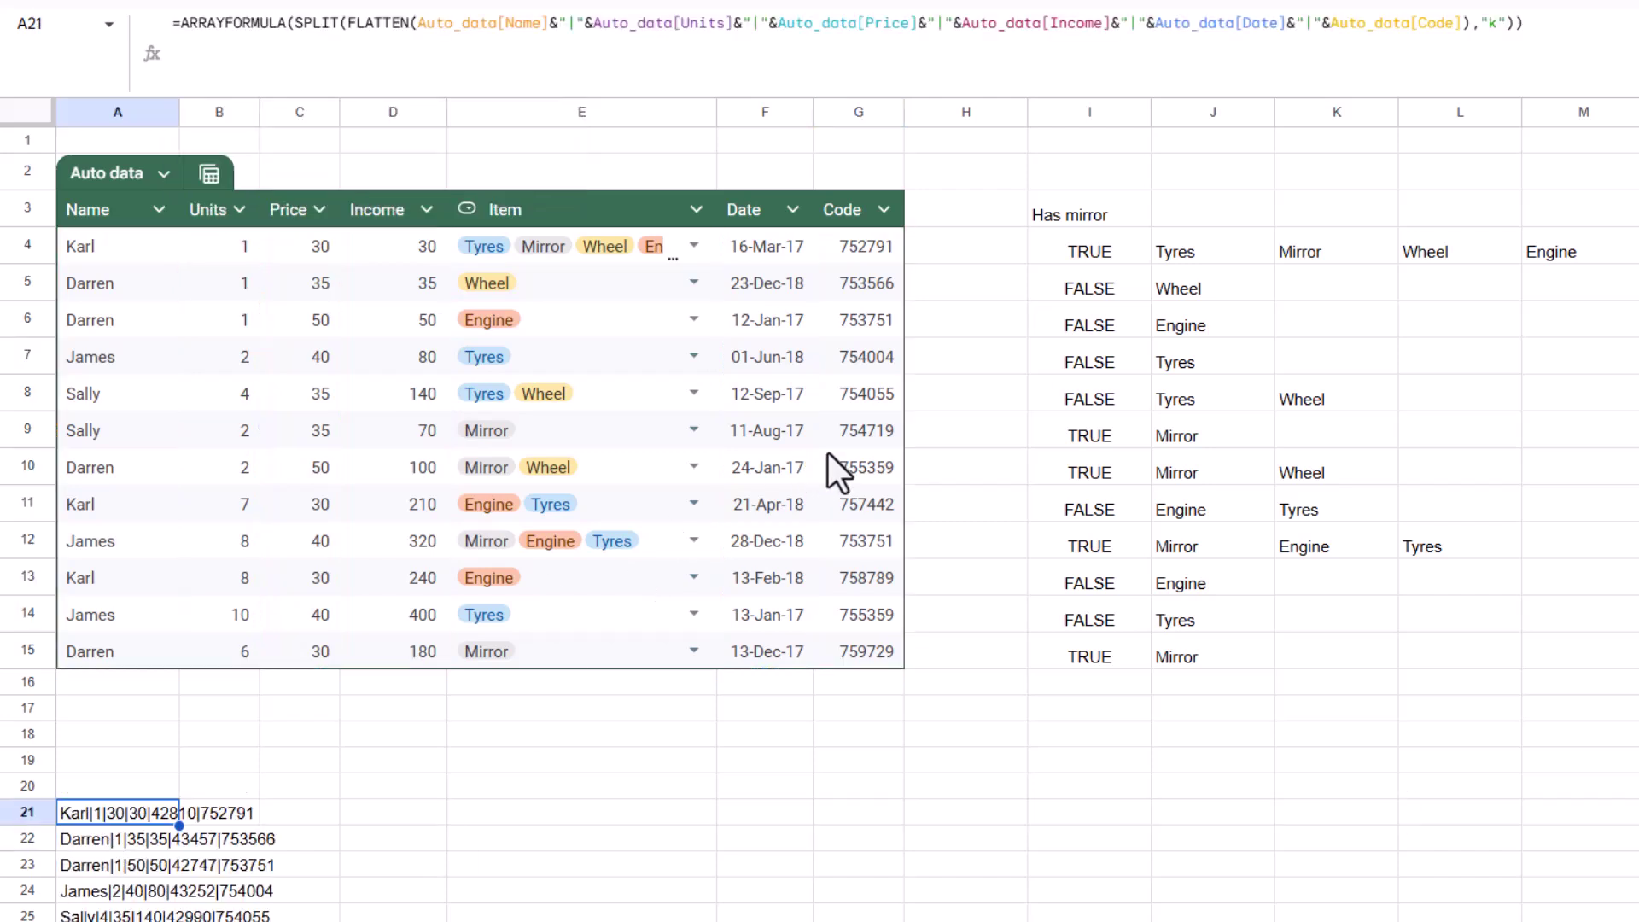
left_click(1495, 23)
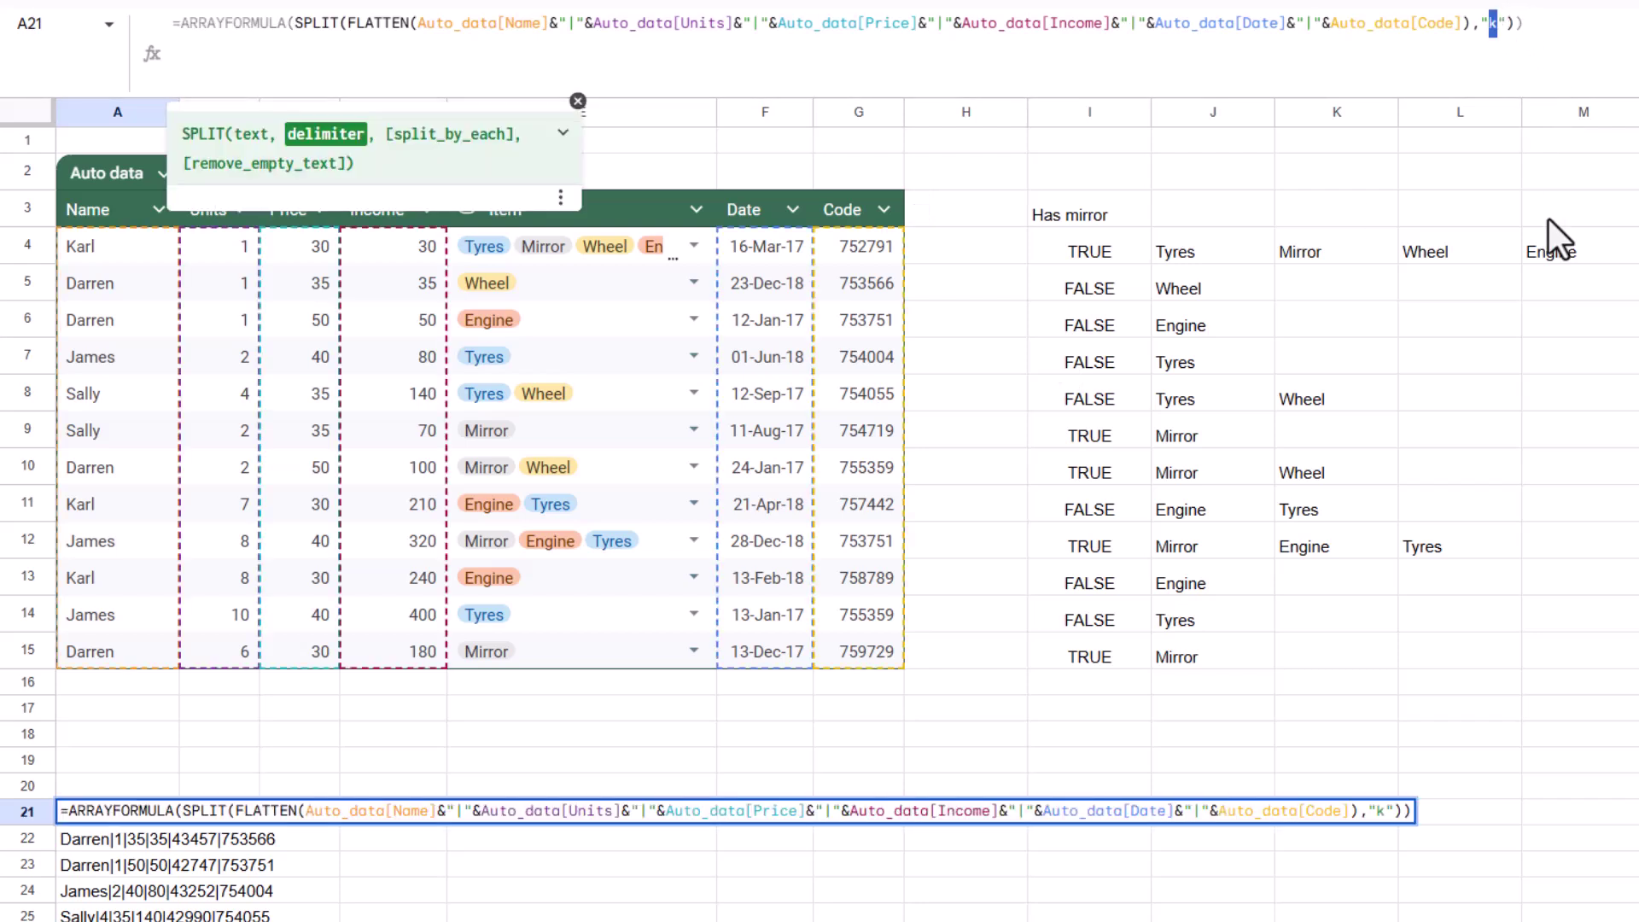
key("Return")
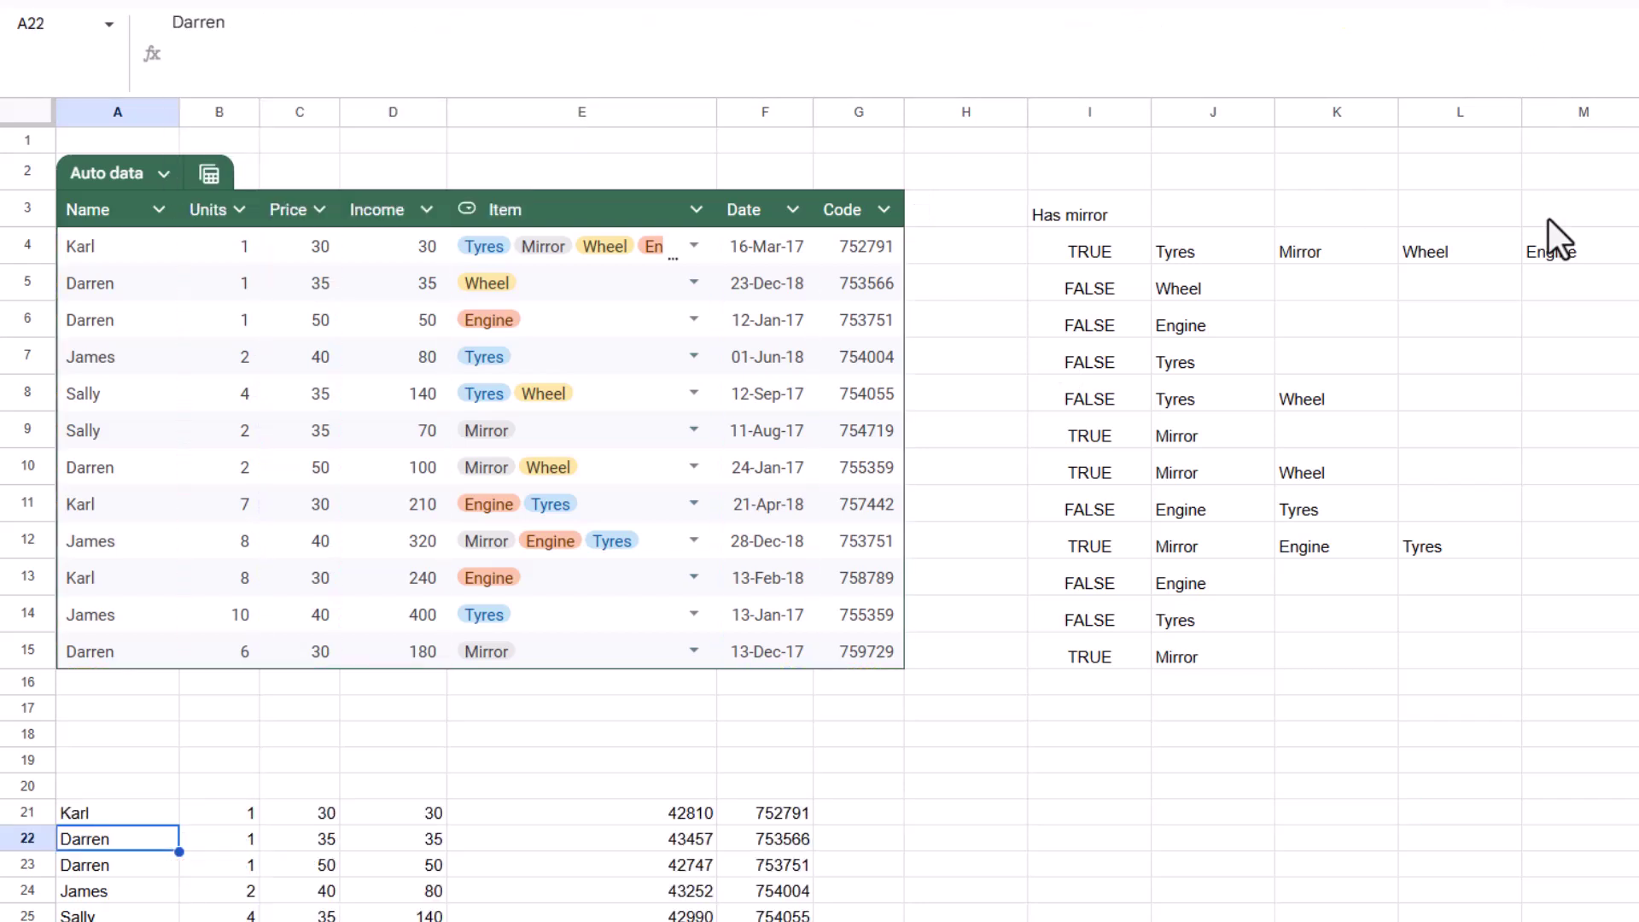
key("Up")
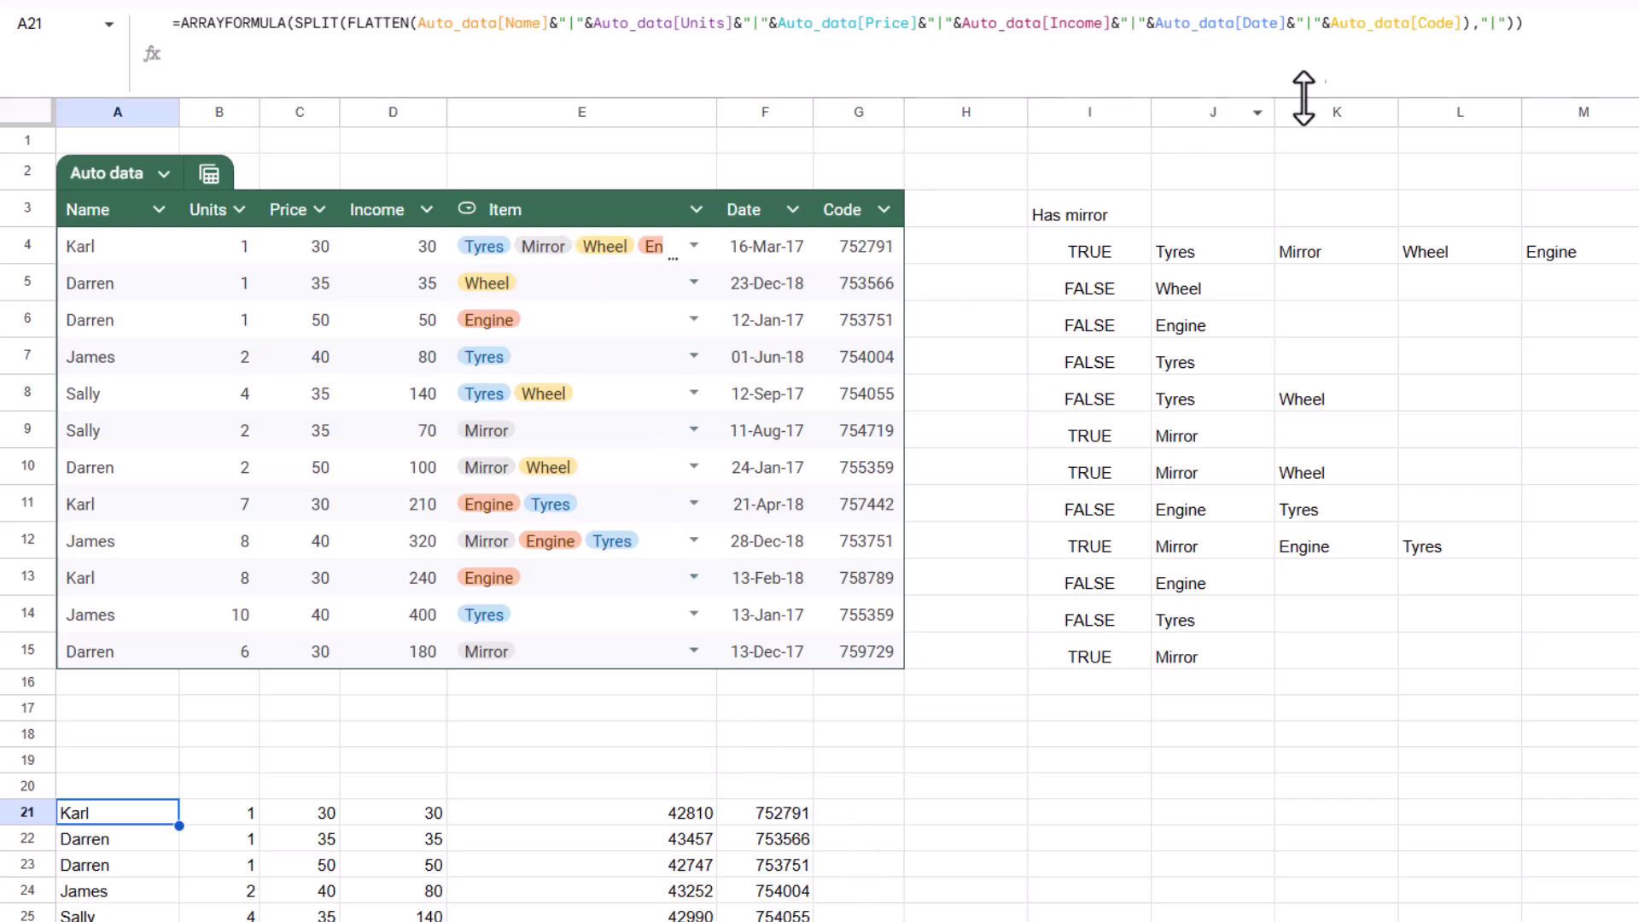
Append &"|"& and a SPLIT of the Item column on ", " to A21's joined text.
left_click(1465, 25)
type(")")
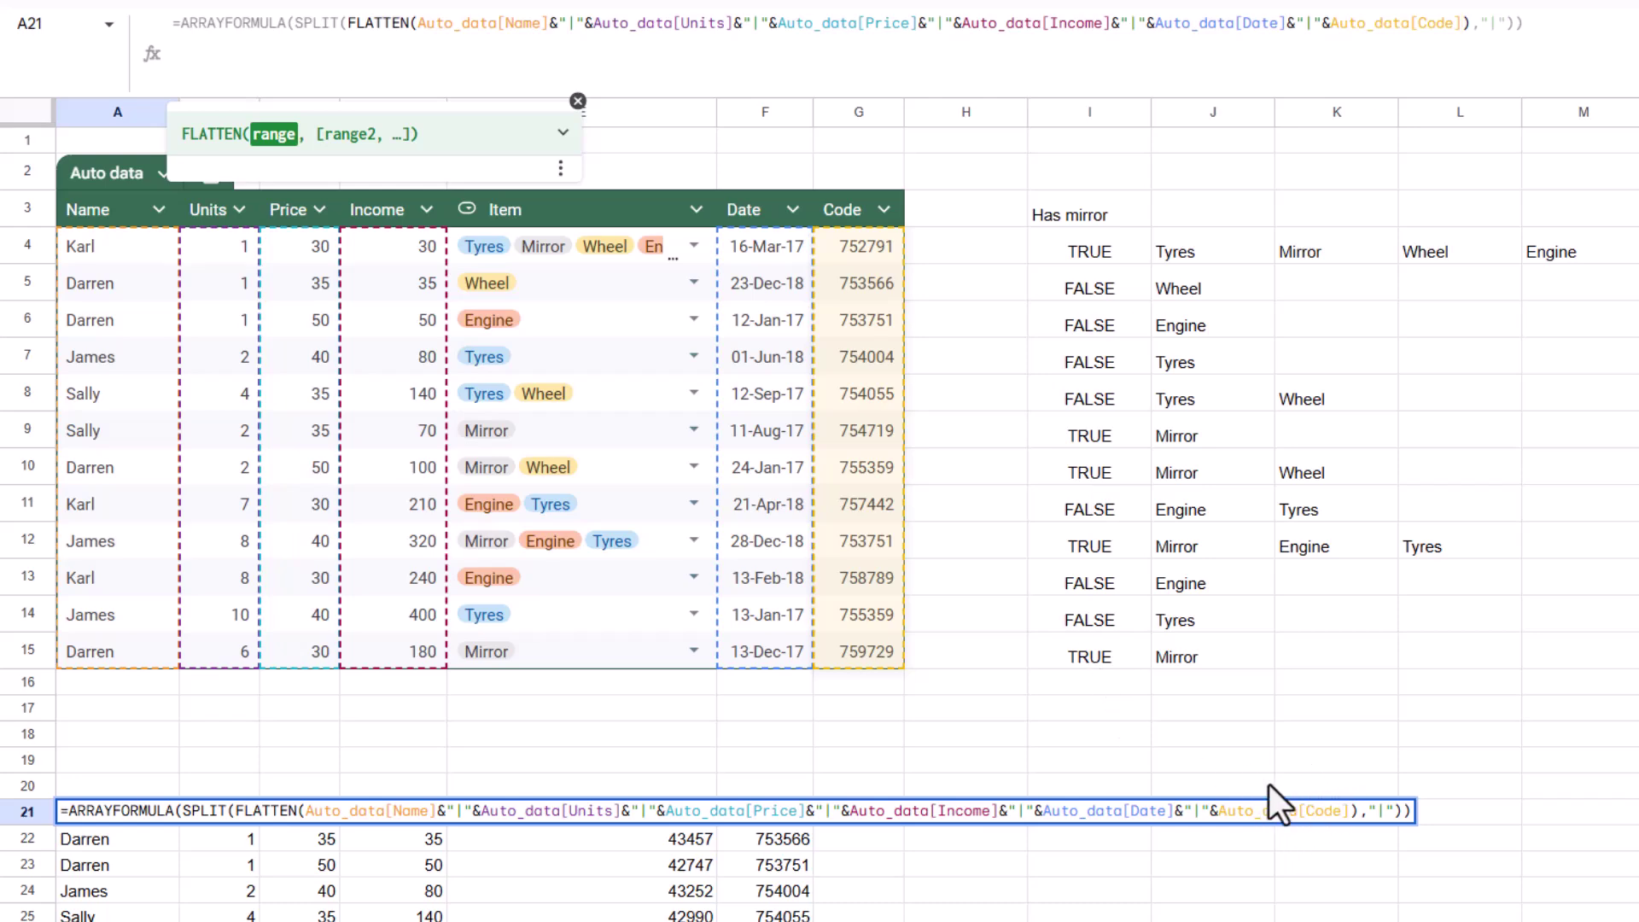
key("alt+Return")
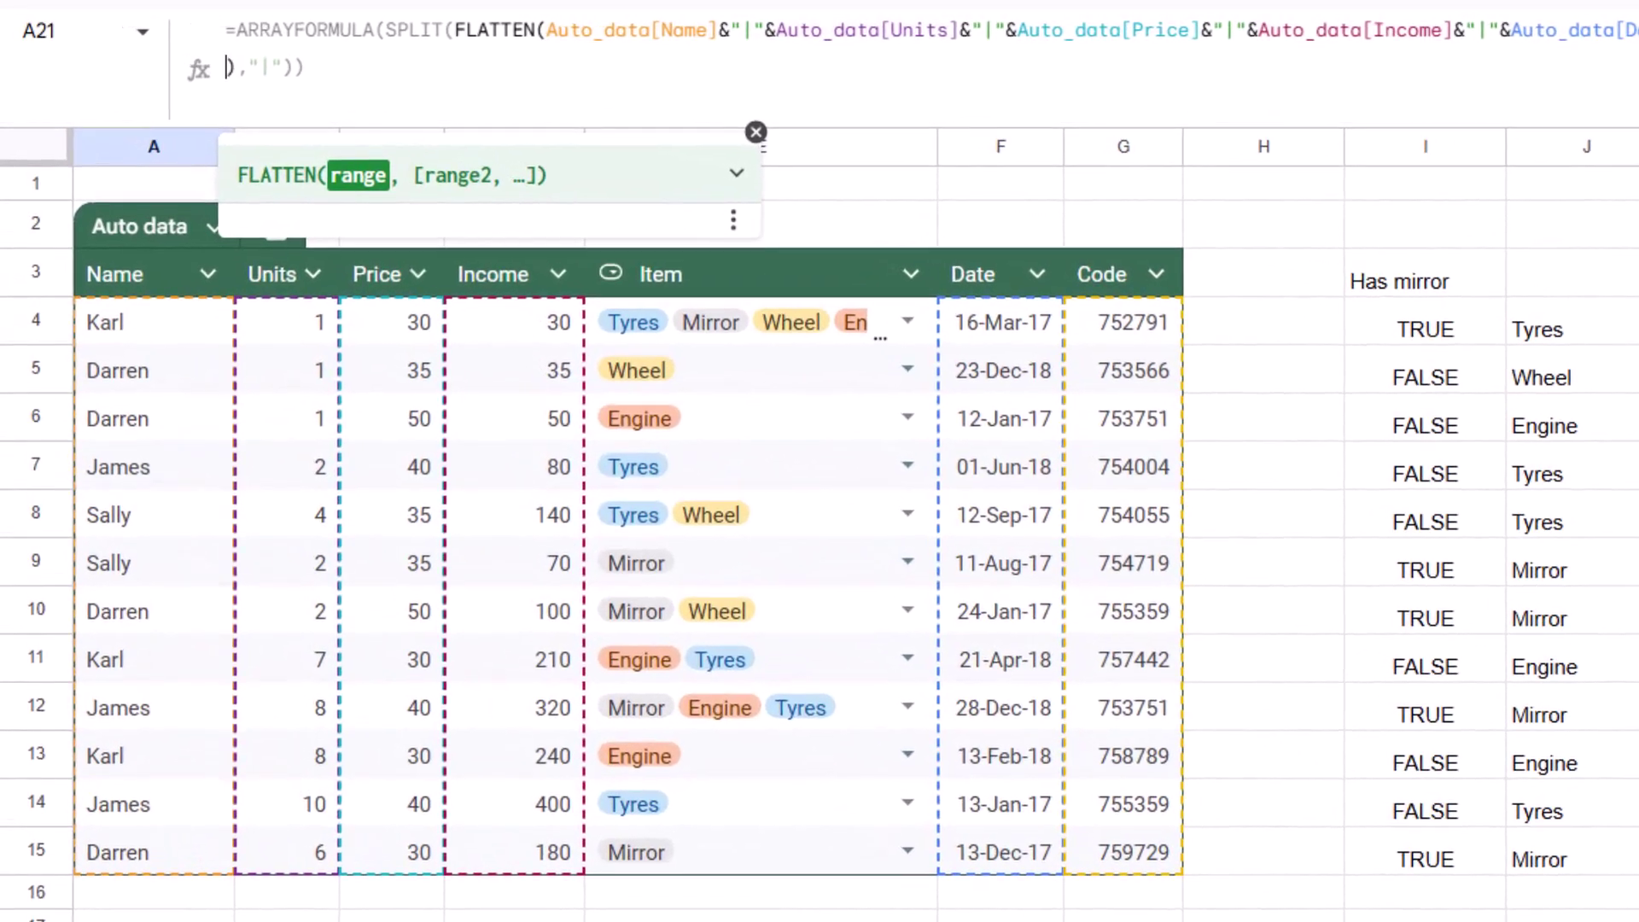
type("&\"|\"&spli")
key("Tab")
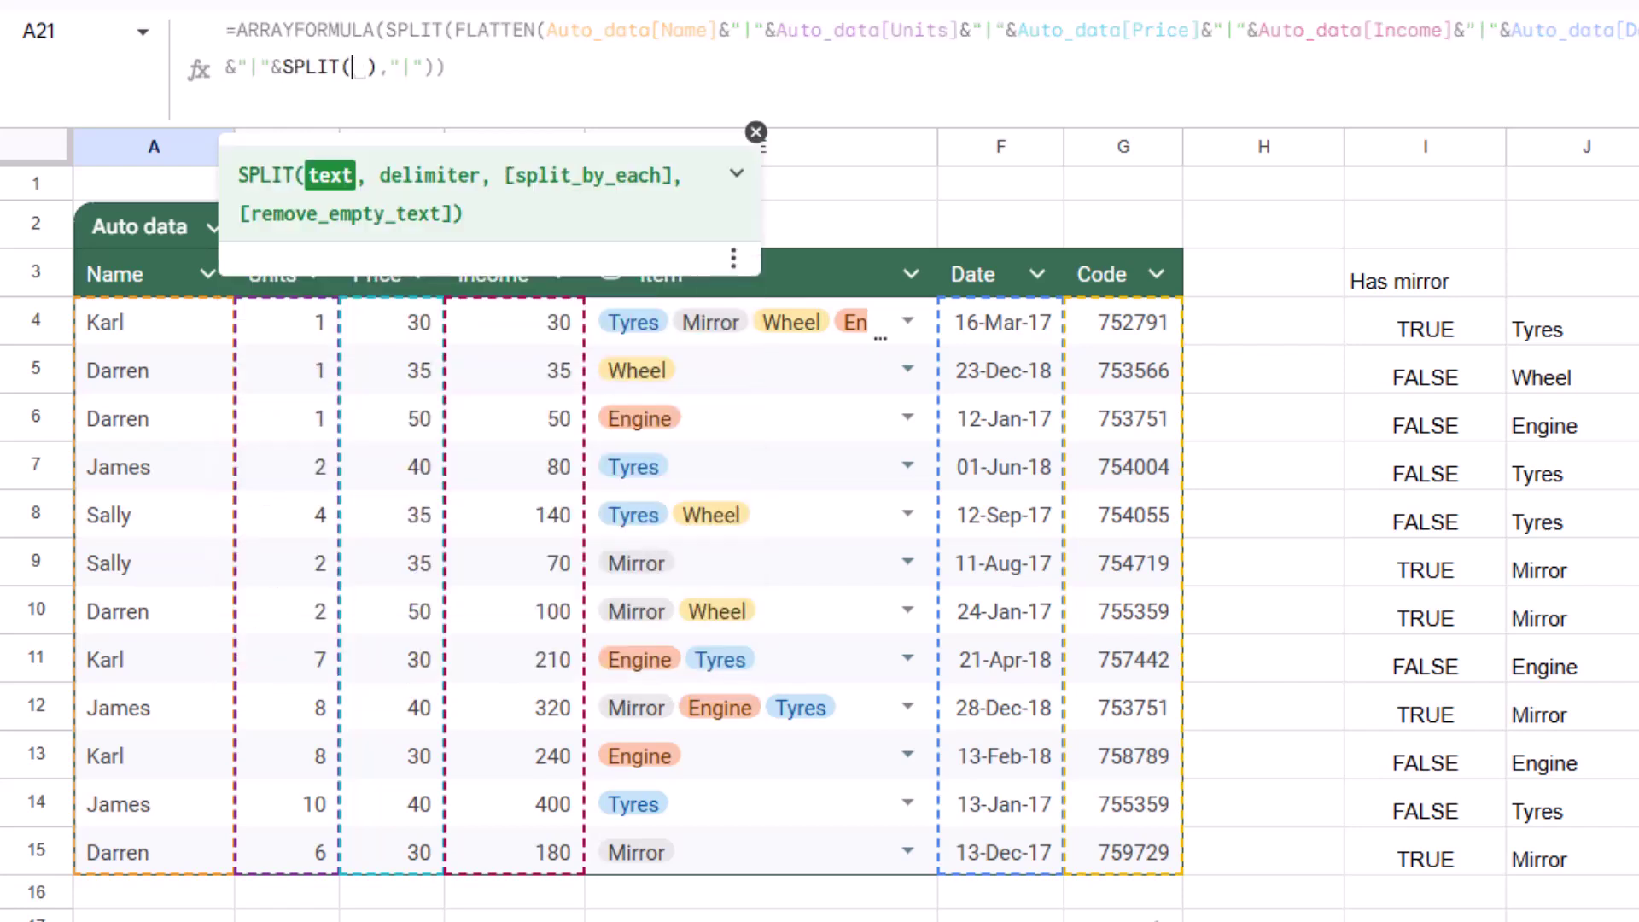
left_click_drag(880, 317, 830, 841)
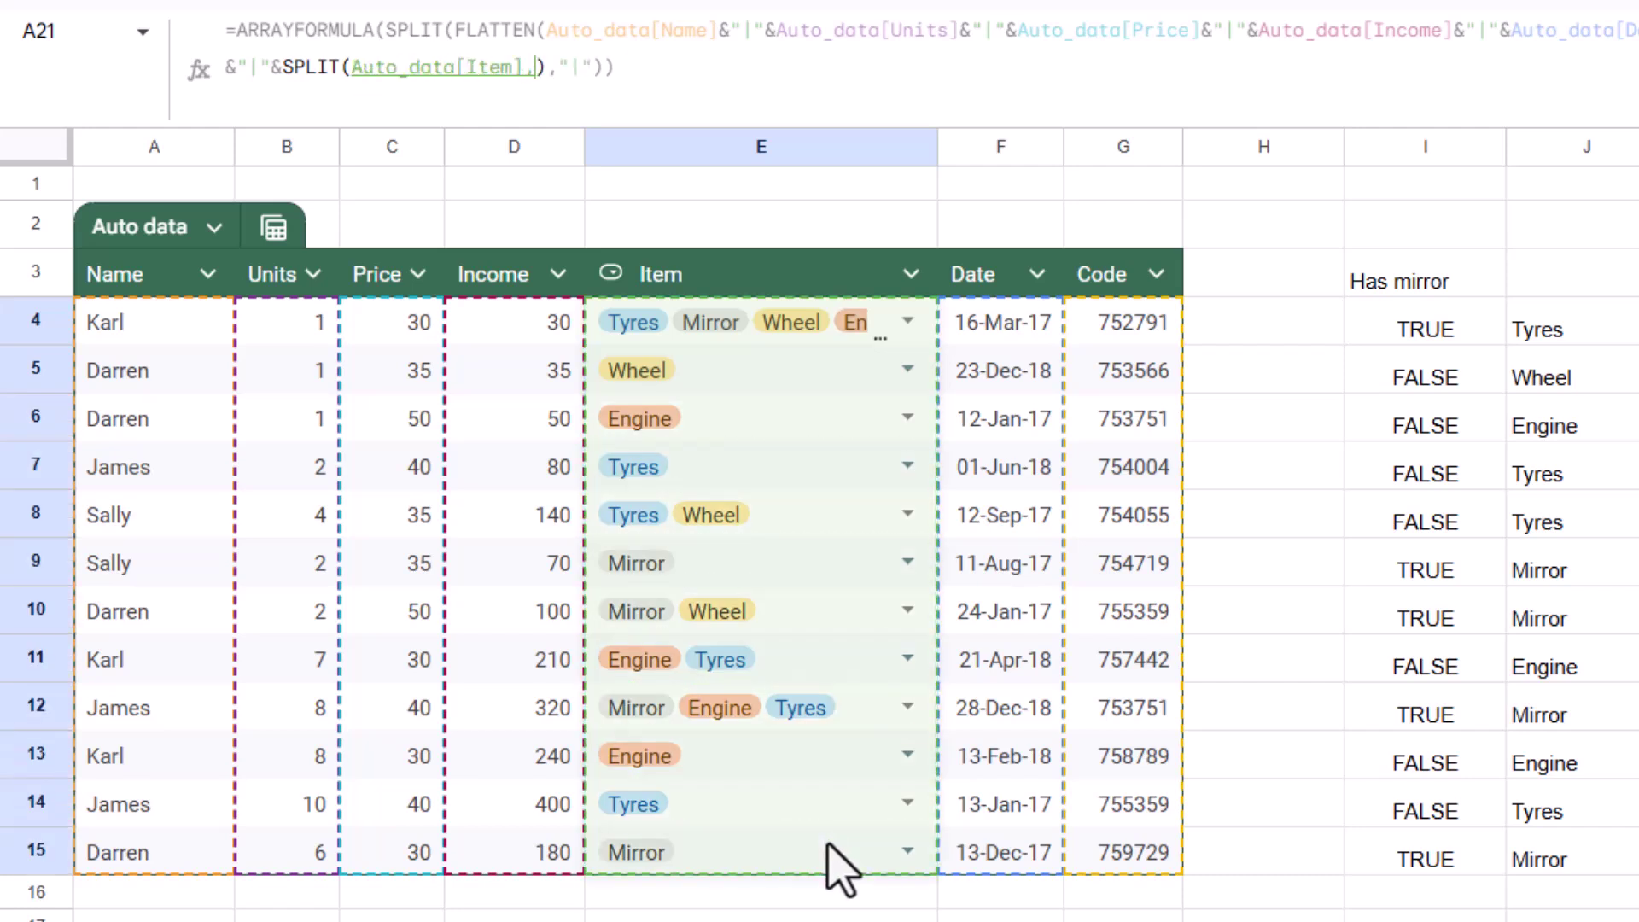
type(",")
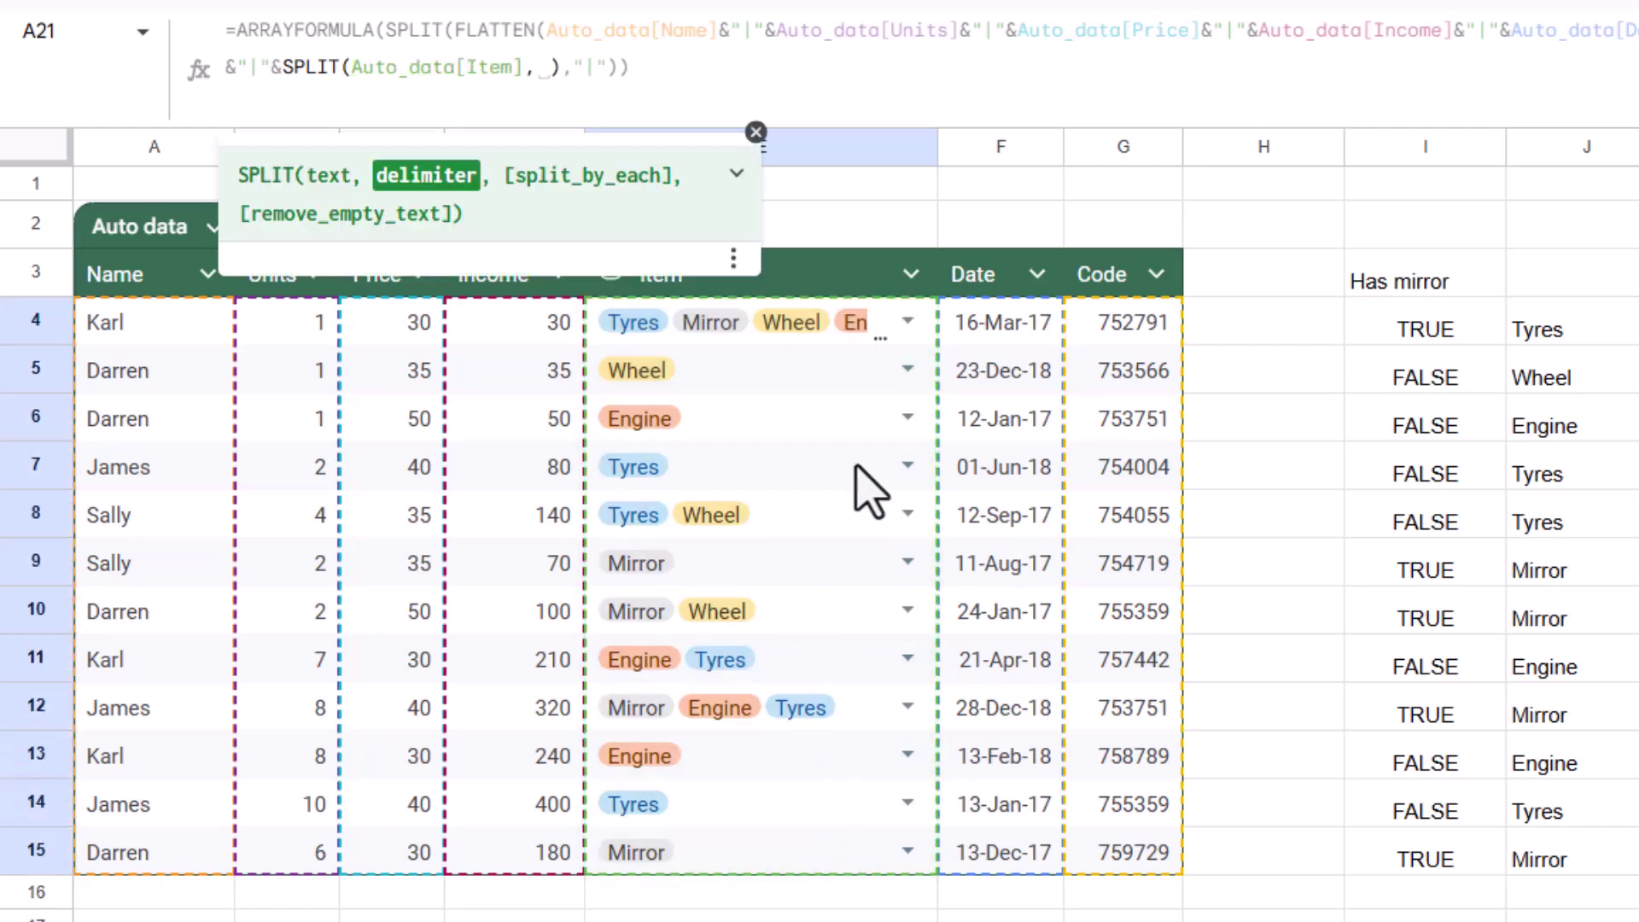
type(",")
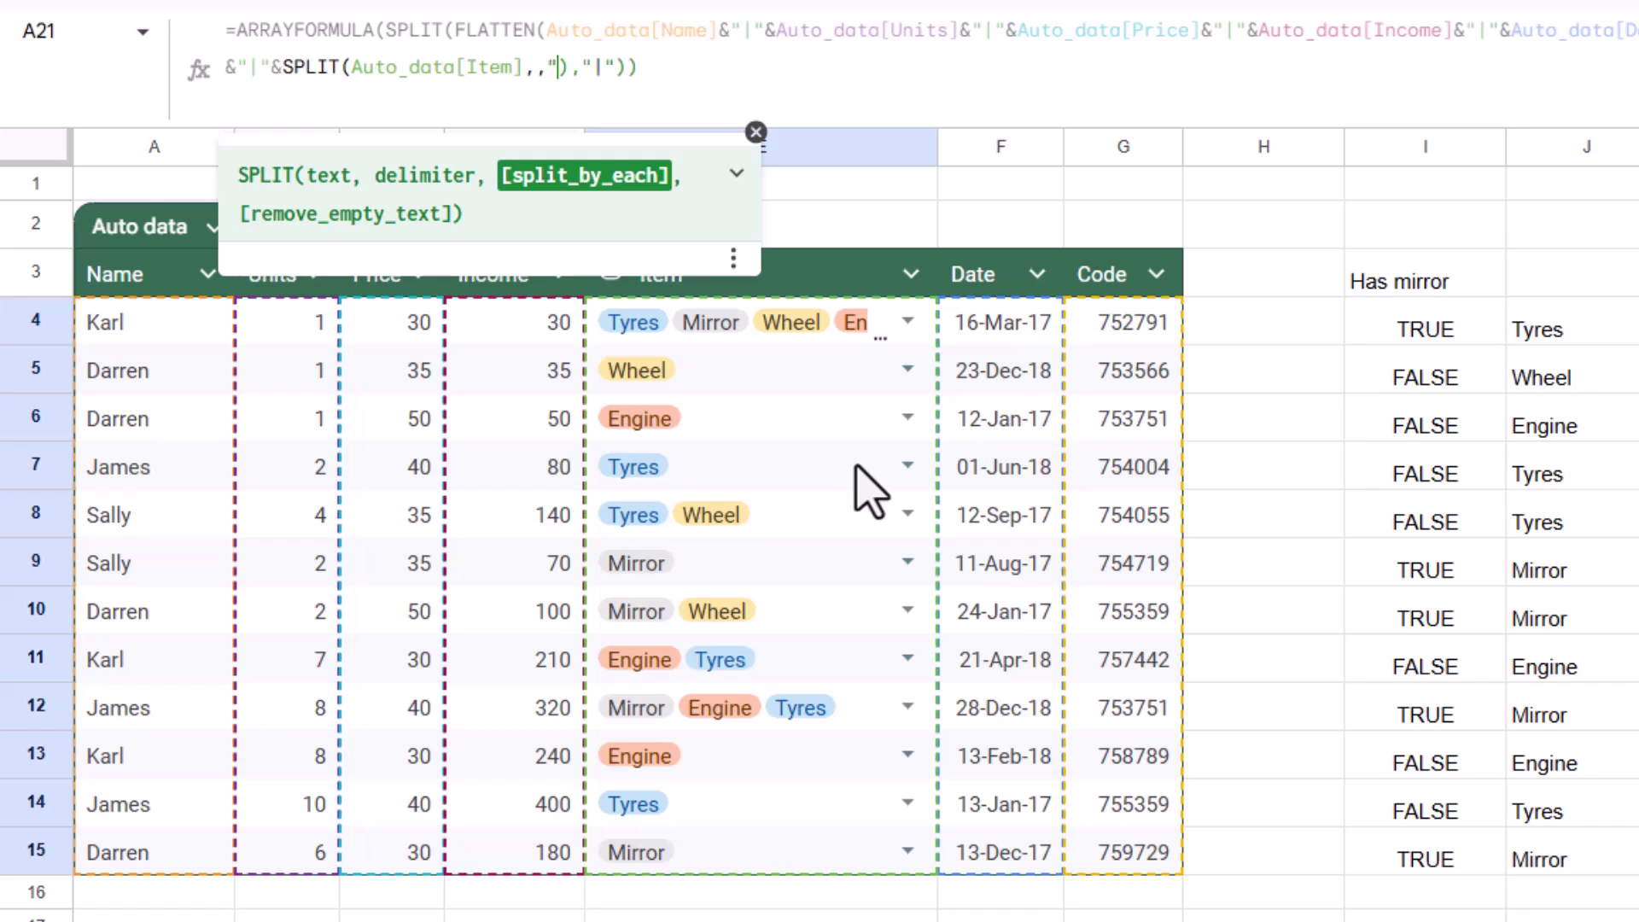
key("BackSpace")
key("BackSpace")
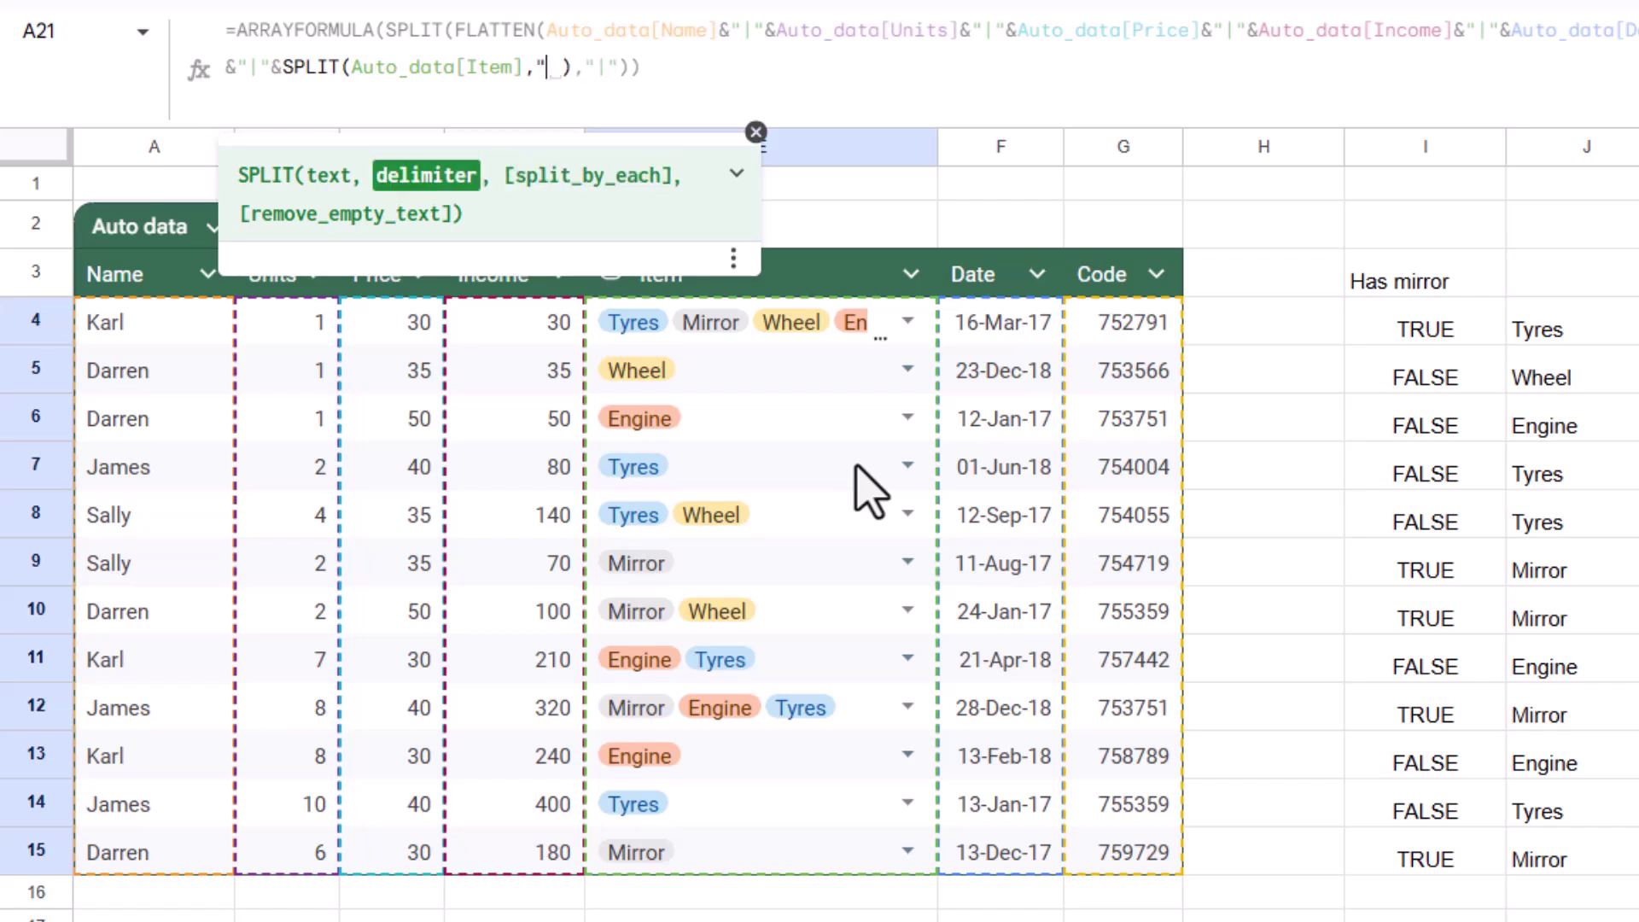
key("Delete")
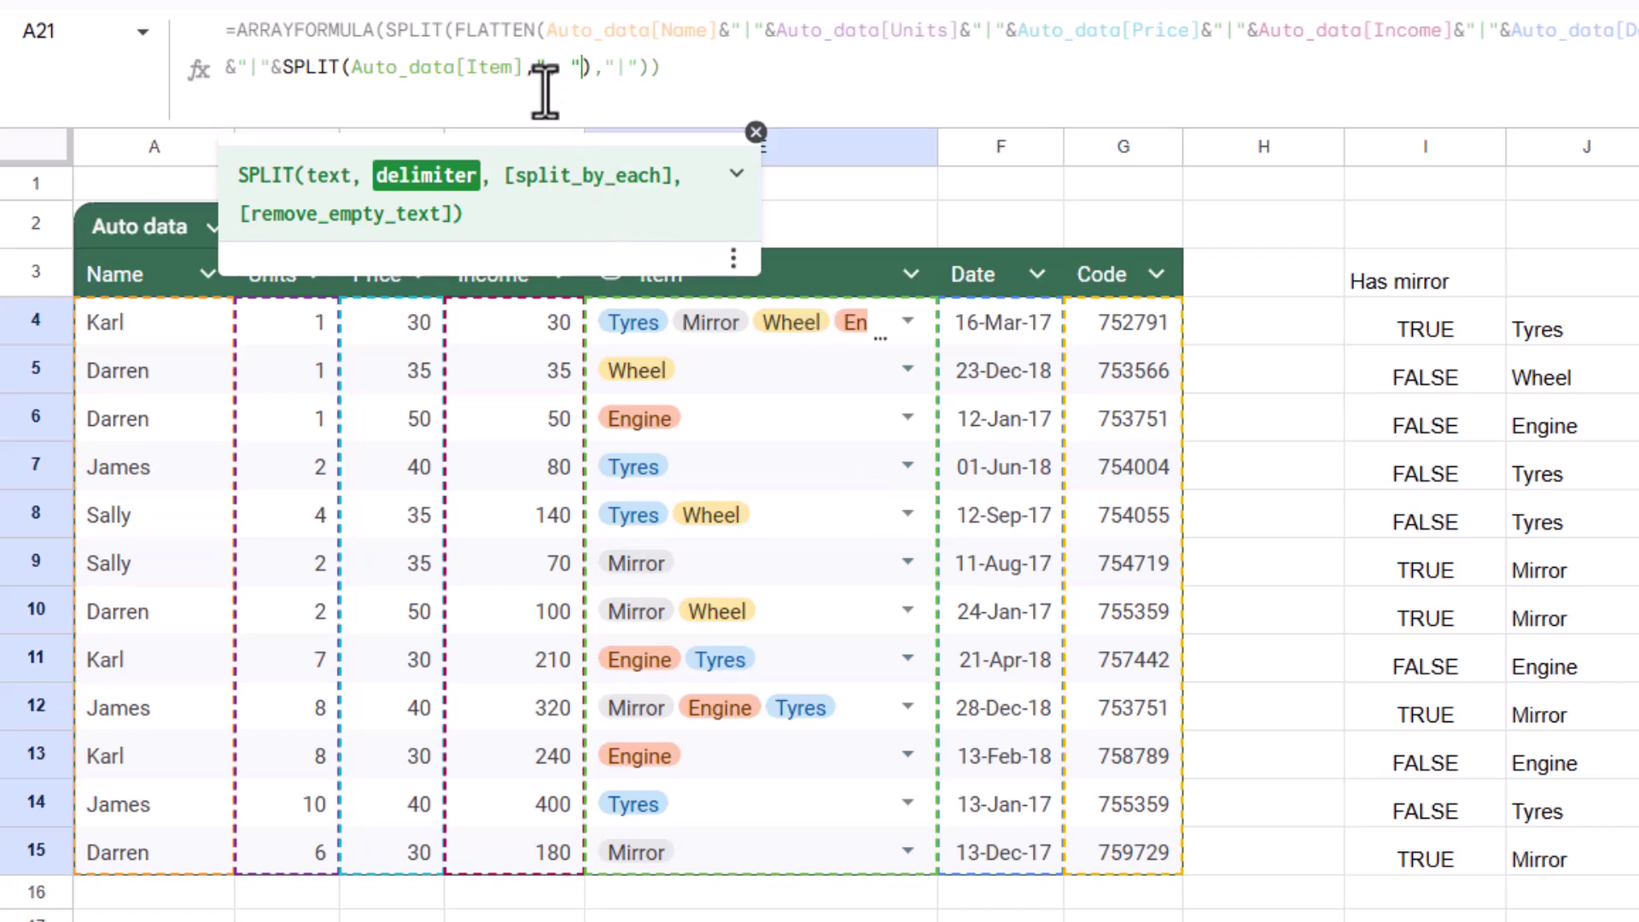
type(",")
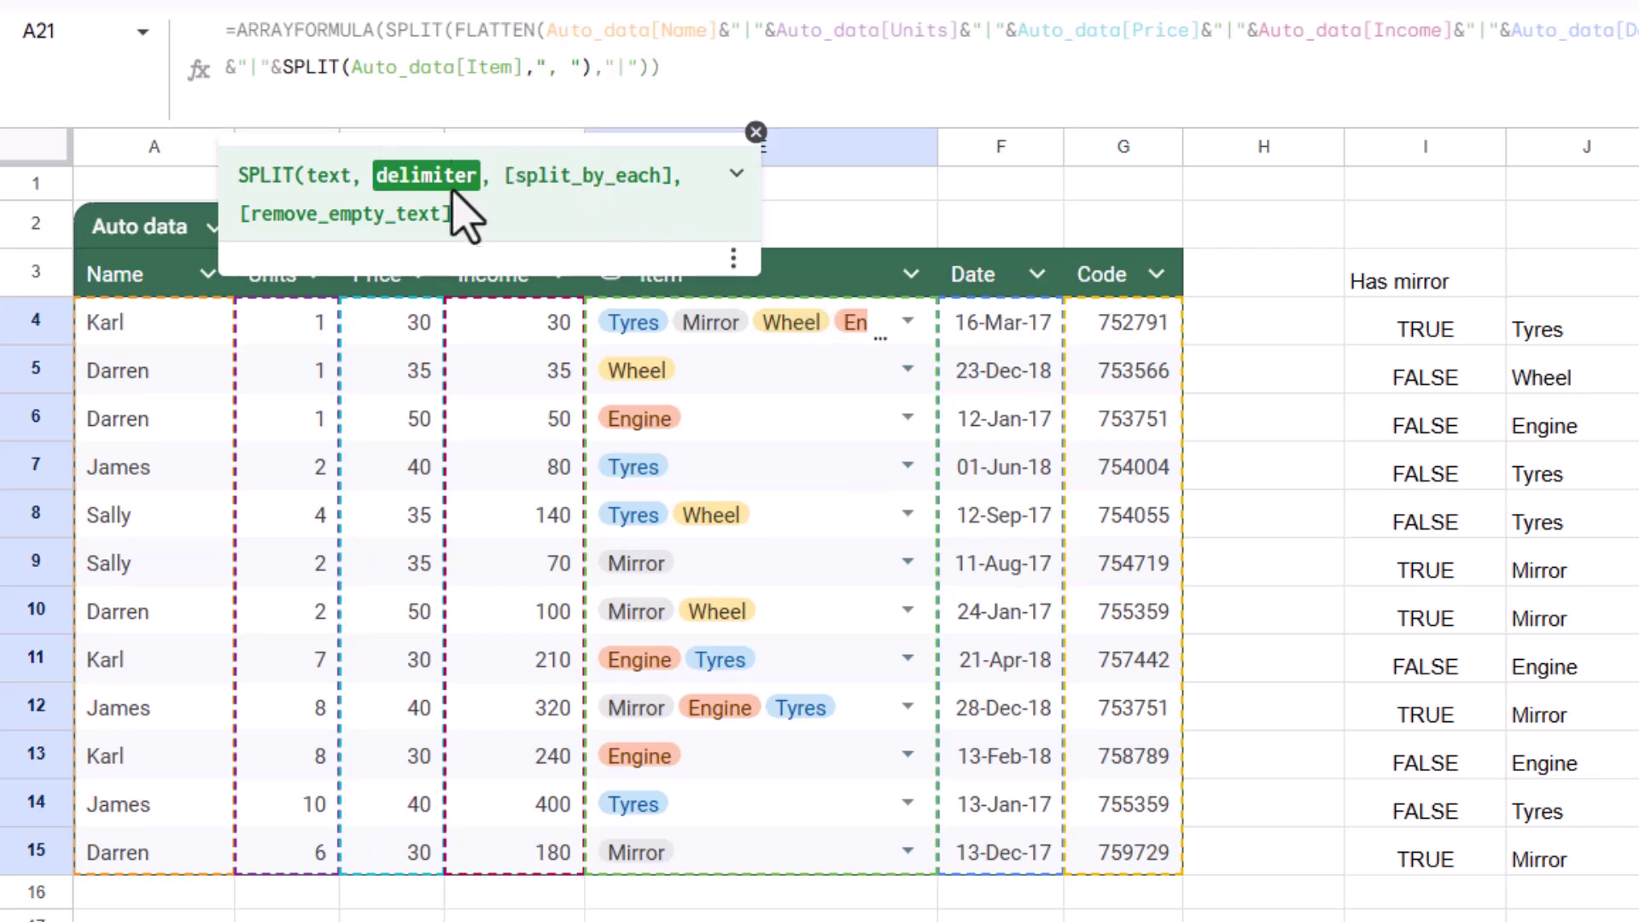
Add the missing closing brackets to A21's formula so each item lands on its own row.
left_click(533, 67)
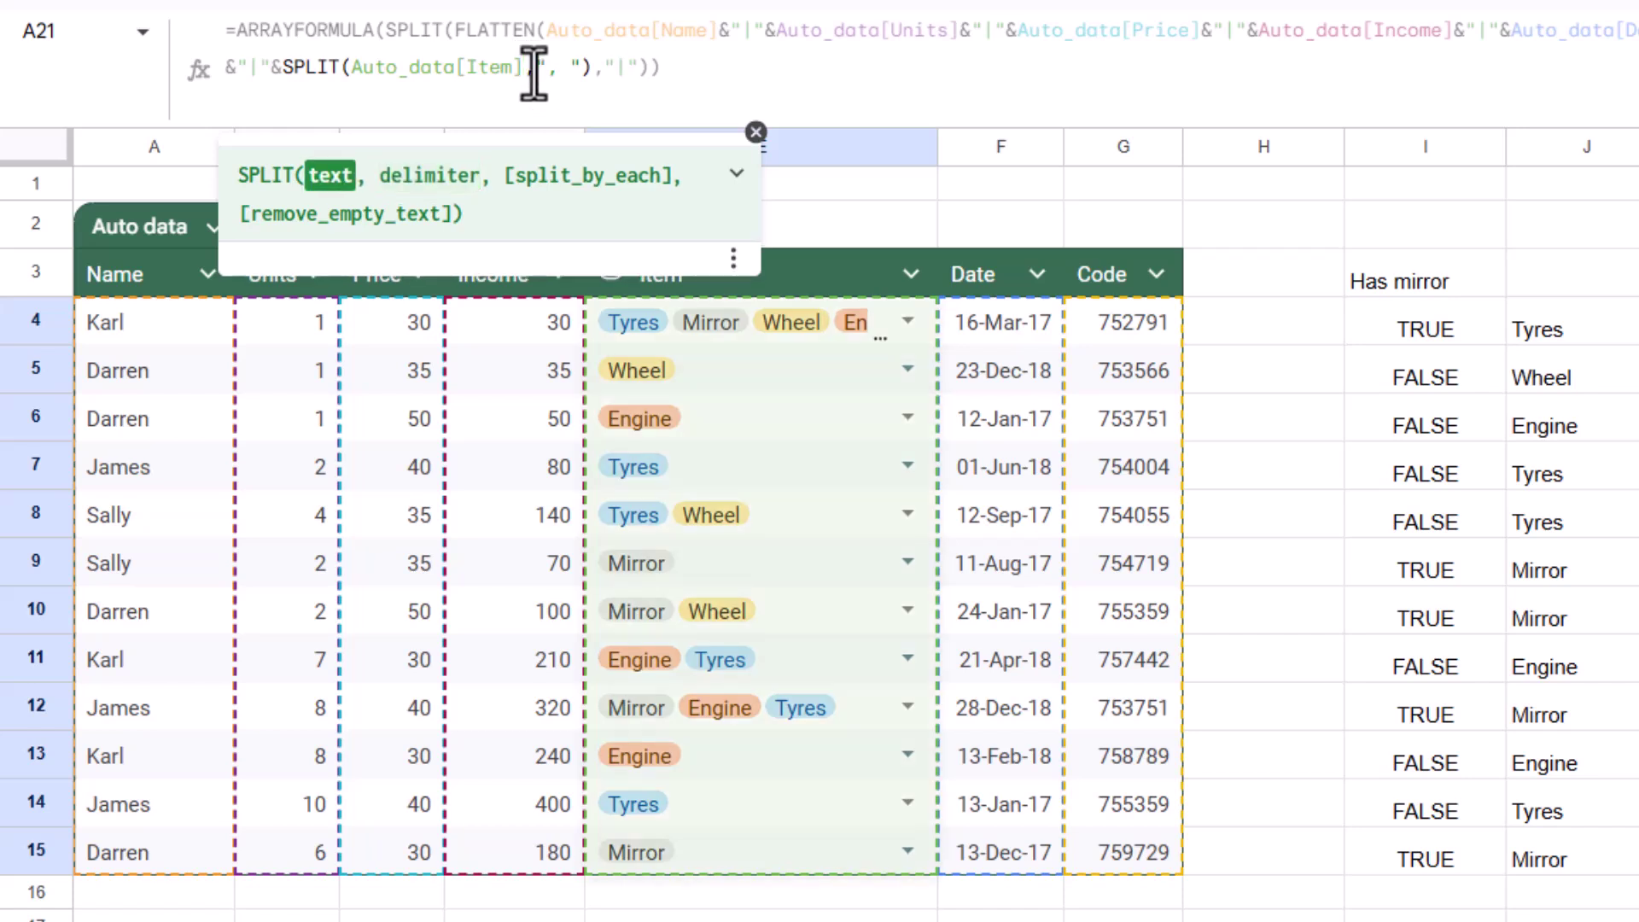
key("Right")
left_click(594, 67)
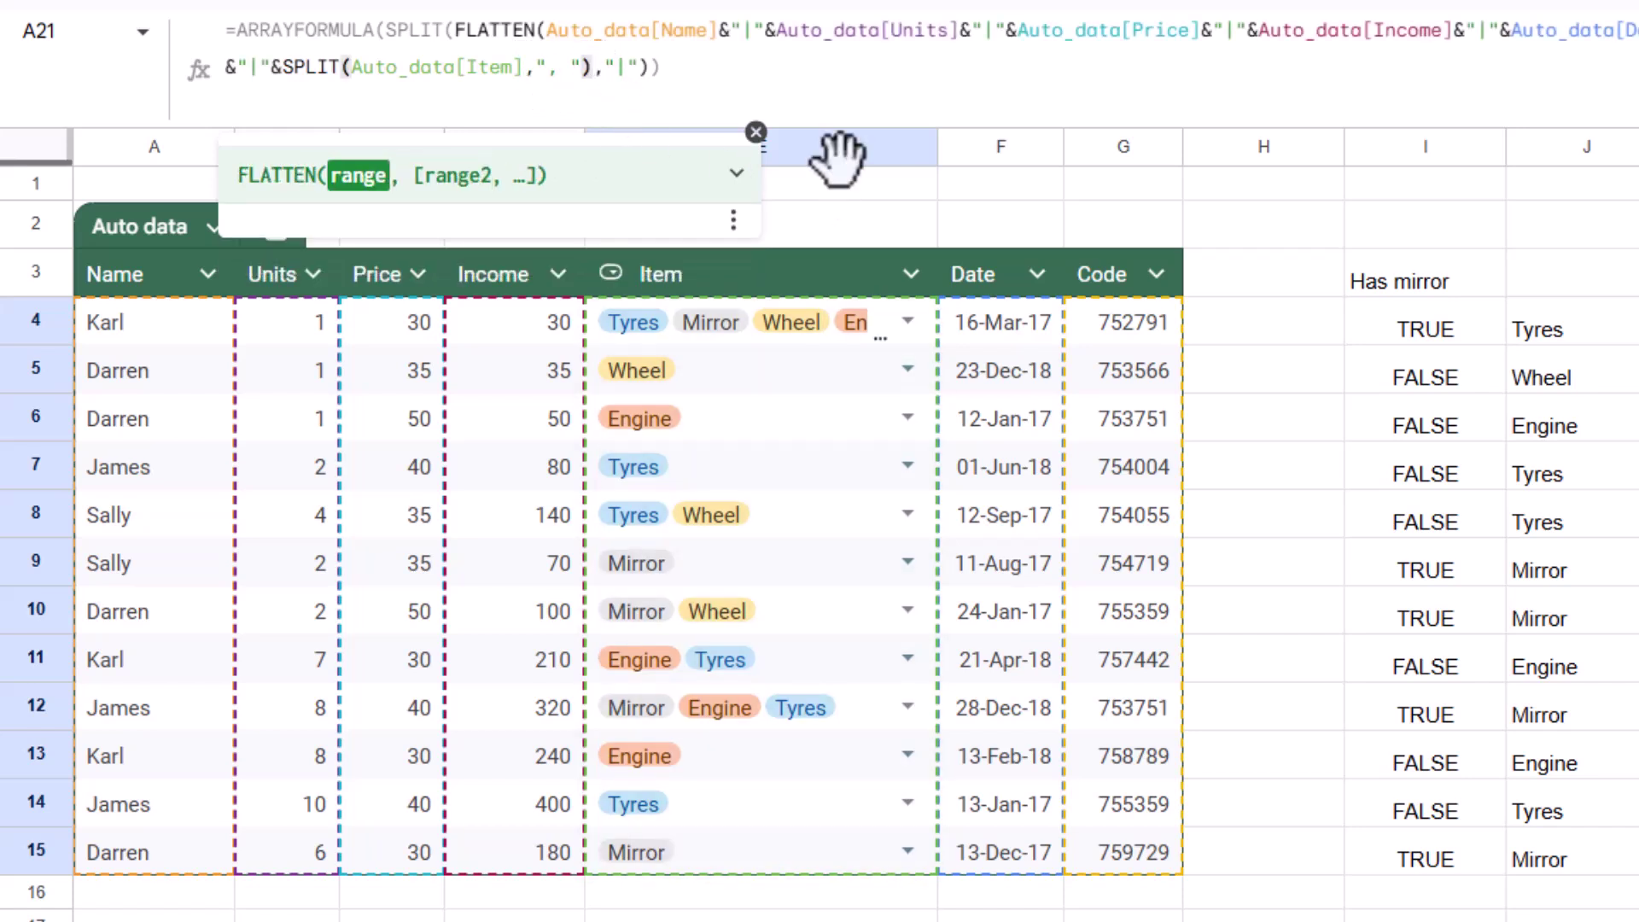
left_click(751, 73)
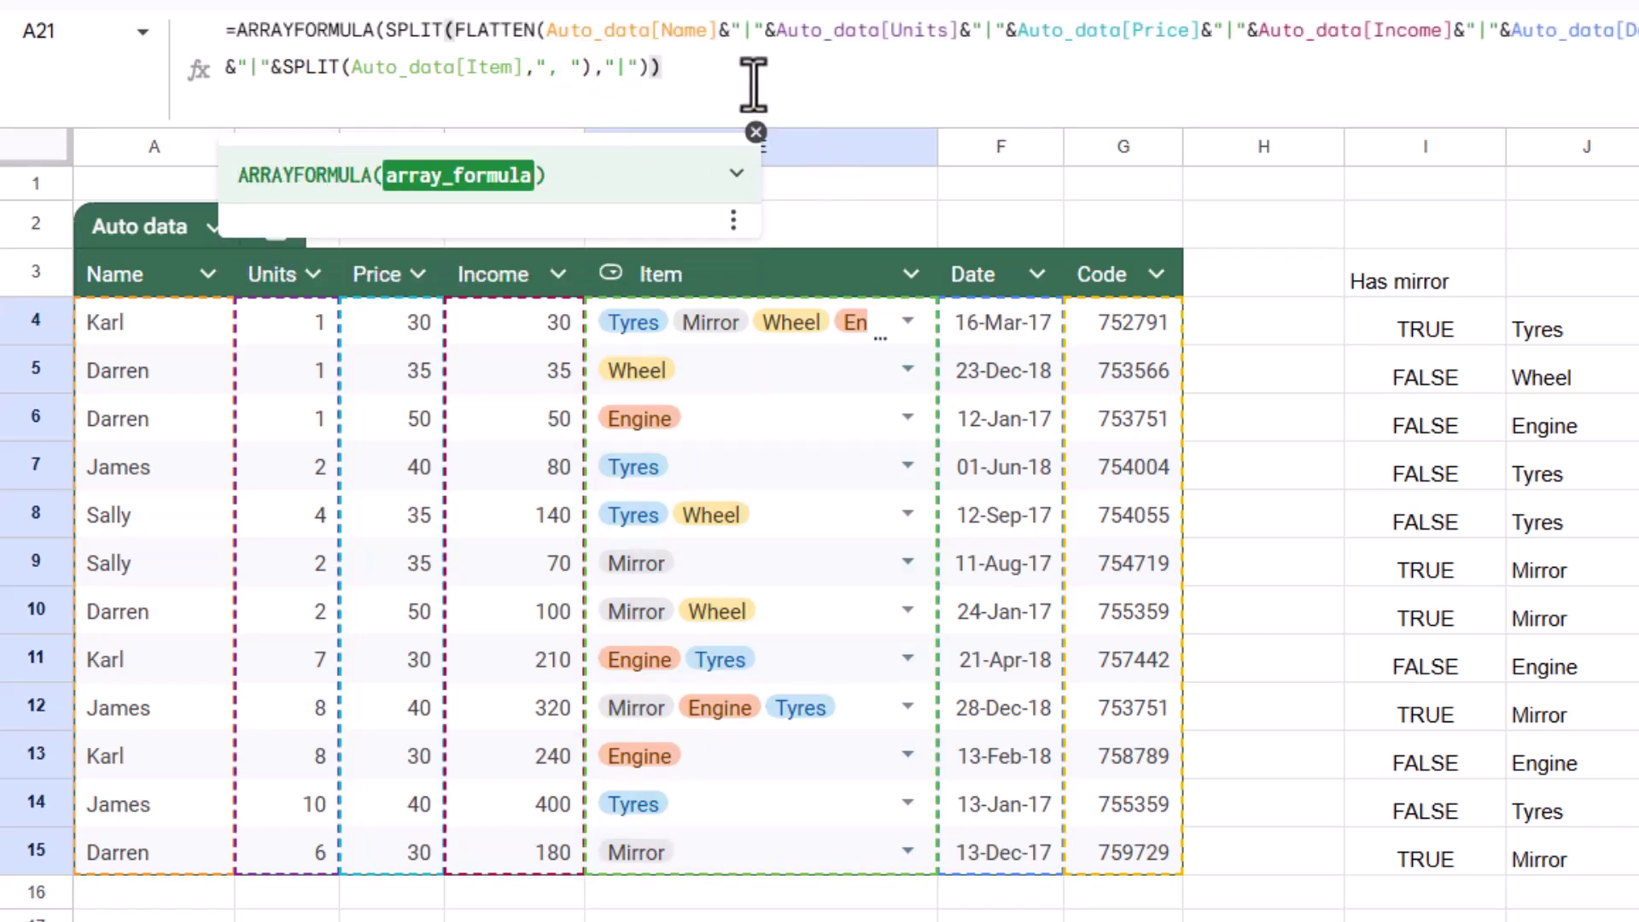
type(")")
key("Return")
key("Up")
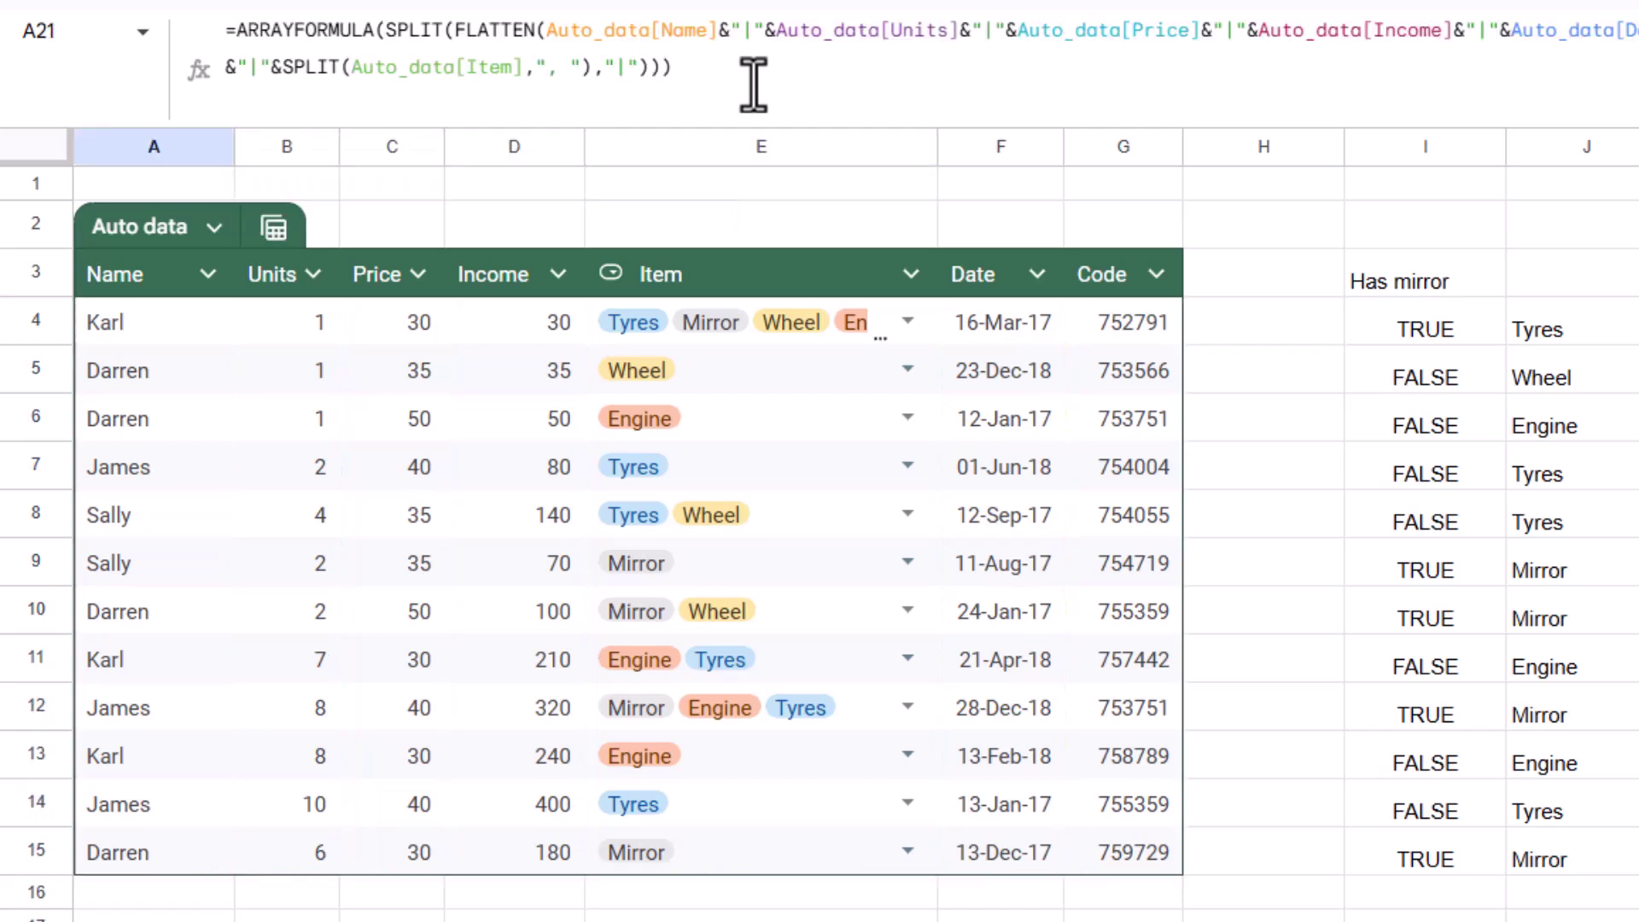
left_click(536, 68)
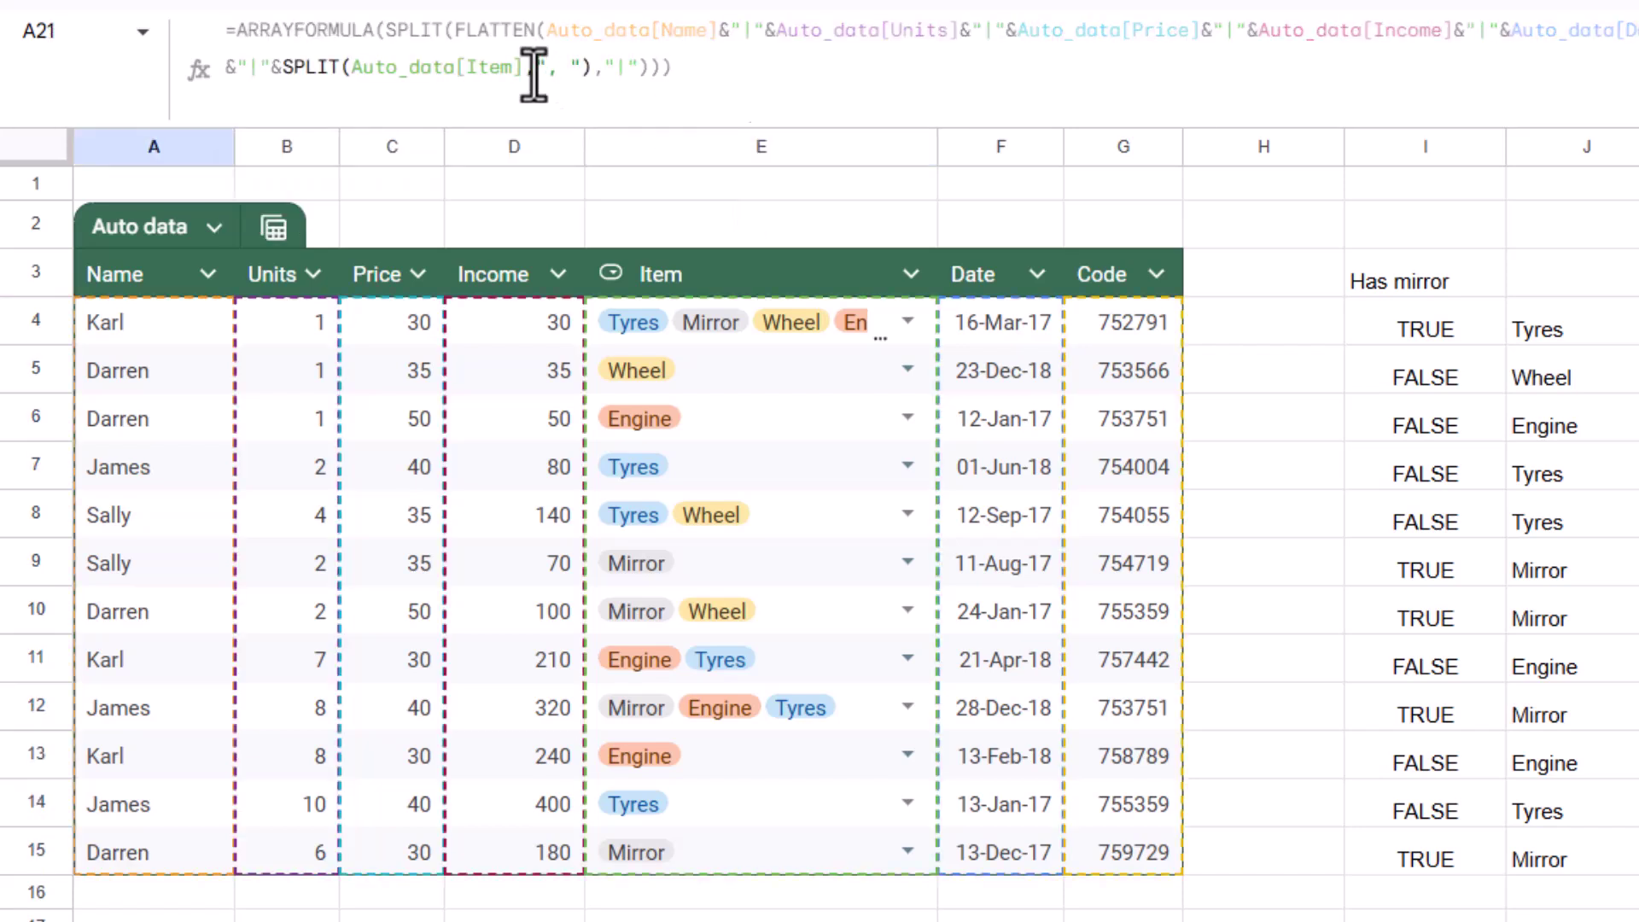
left_click(590, 67)
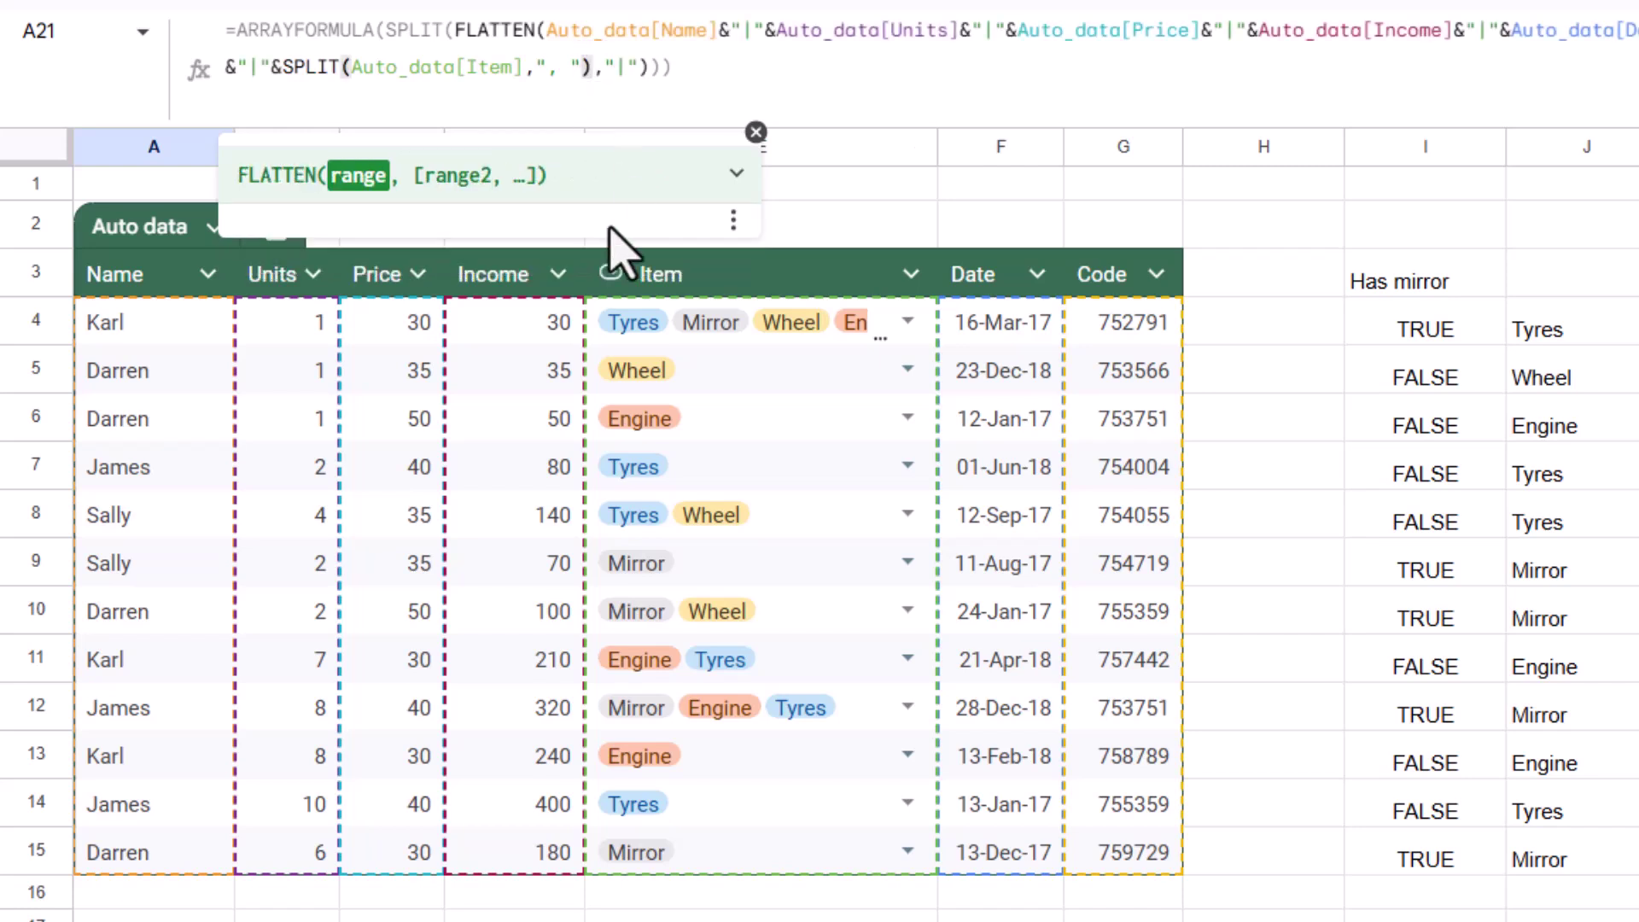
type(")")
key("Right")
key("Return")
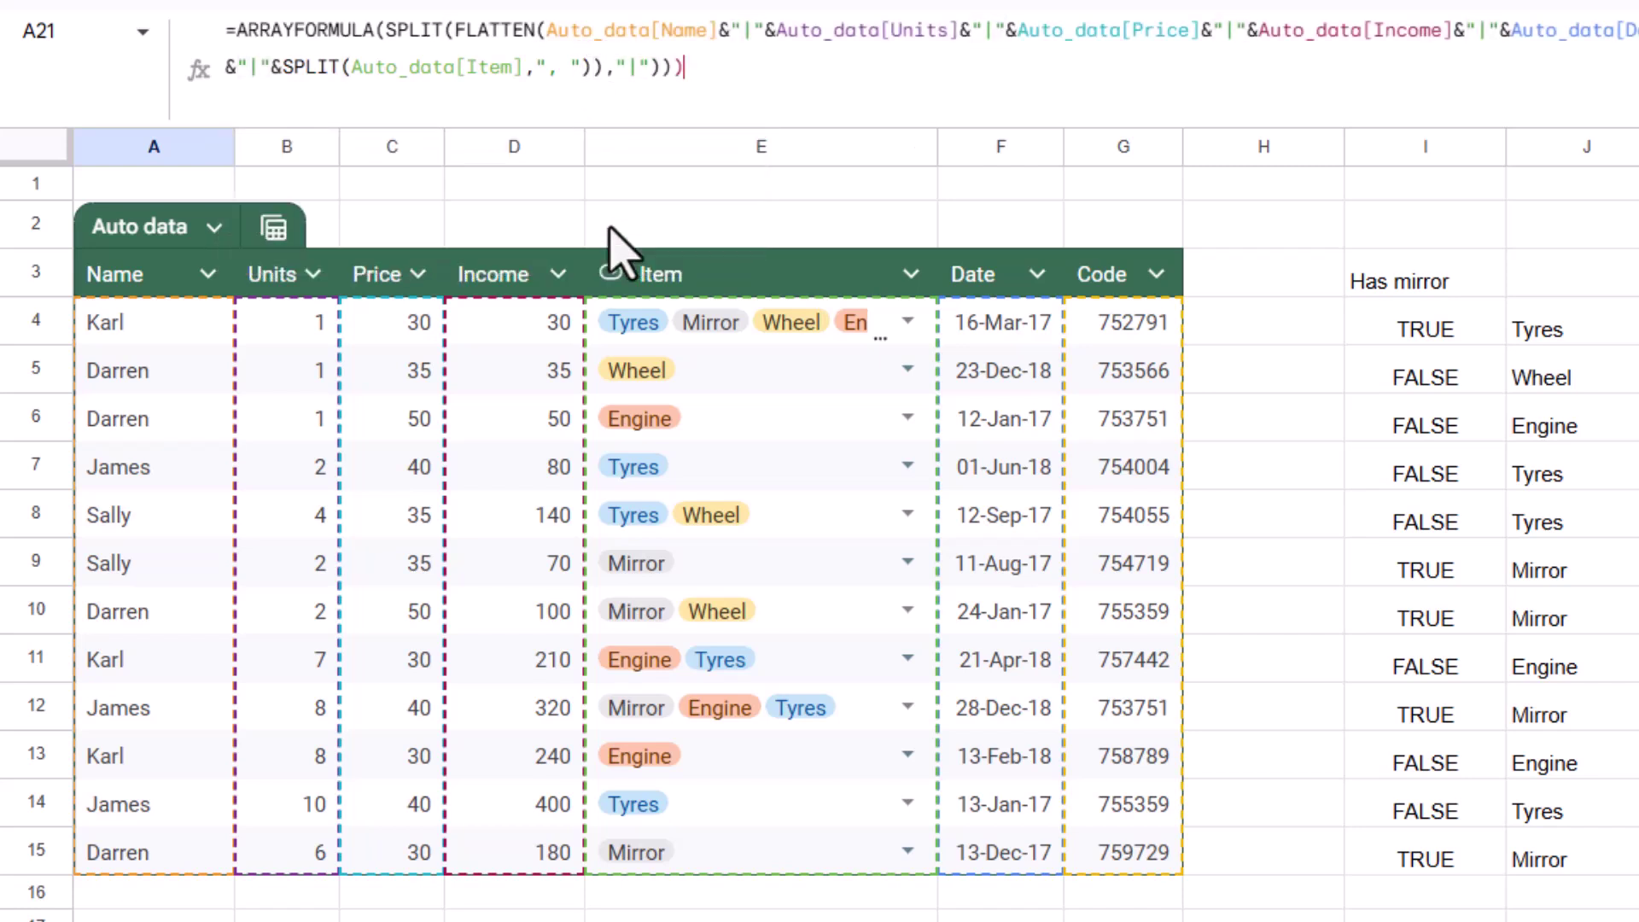
key("Up")
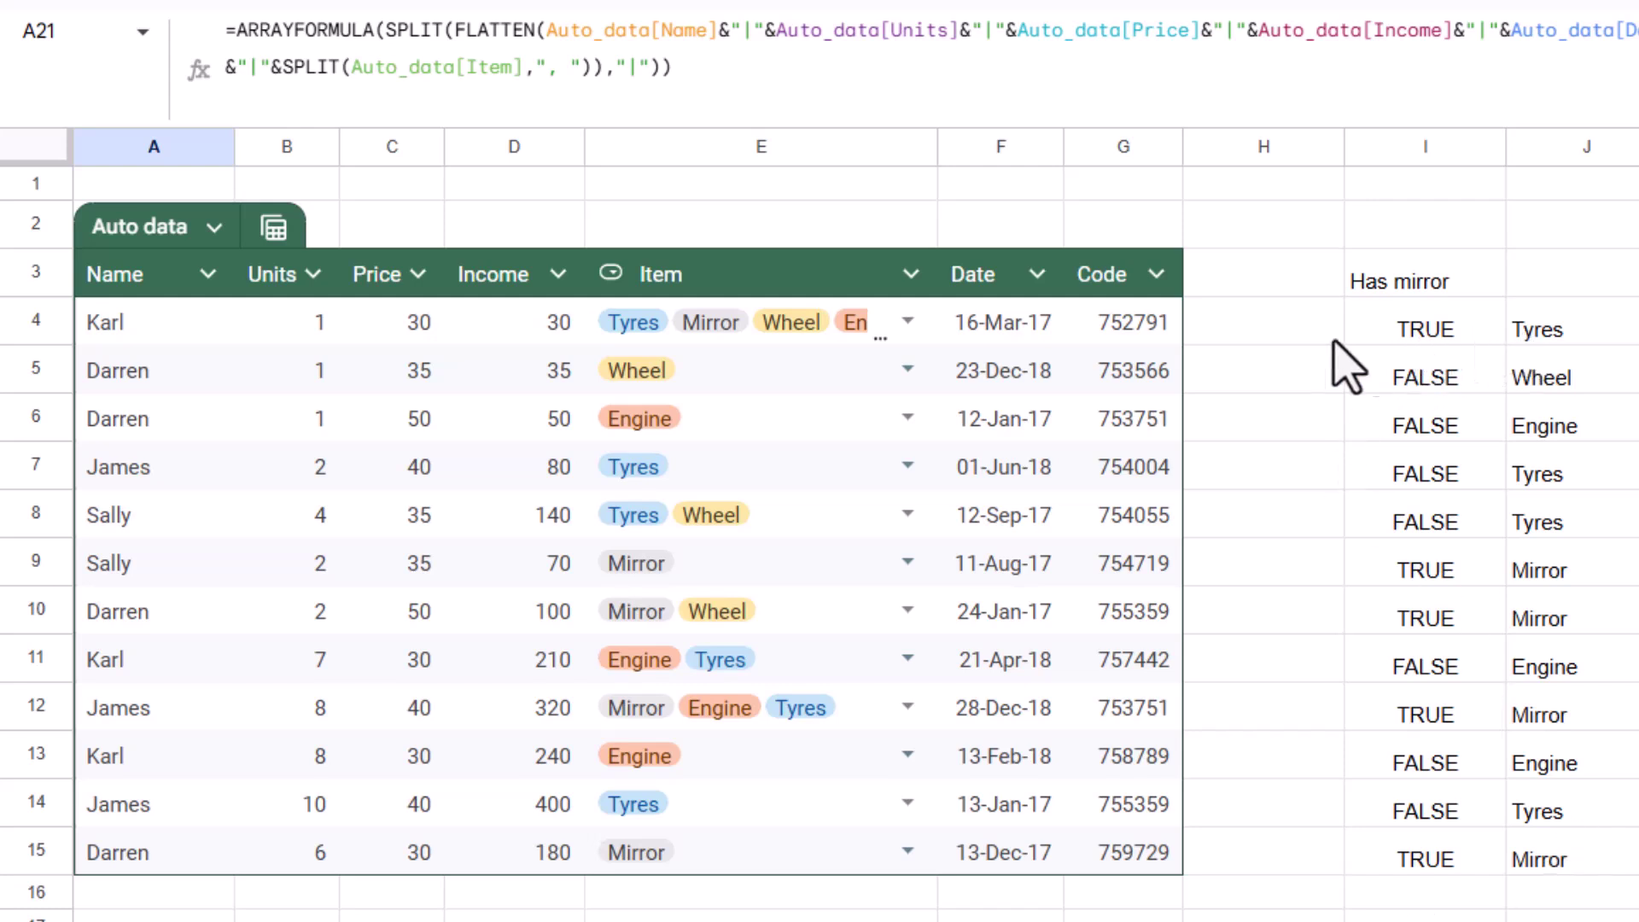
Enter =E4 in H4 to add Column 1 with row 4's items, declining the autofill suggestion.
left_click(1264, 325)
type("=")
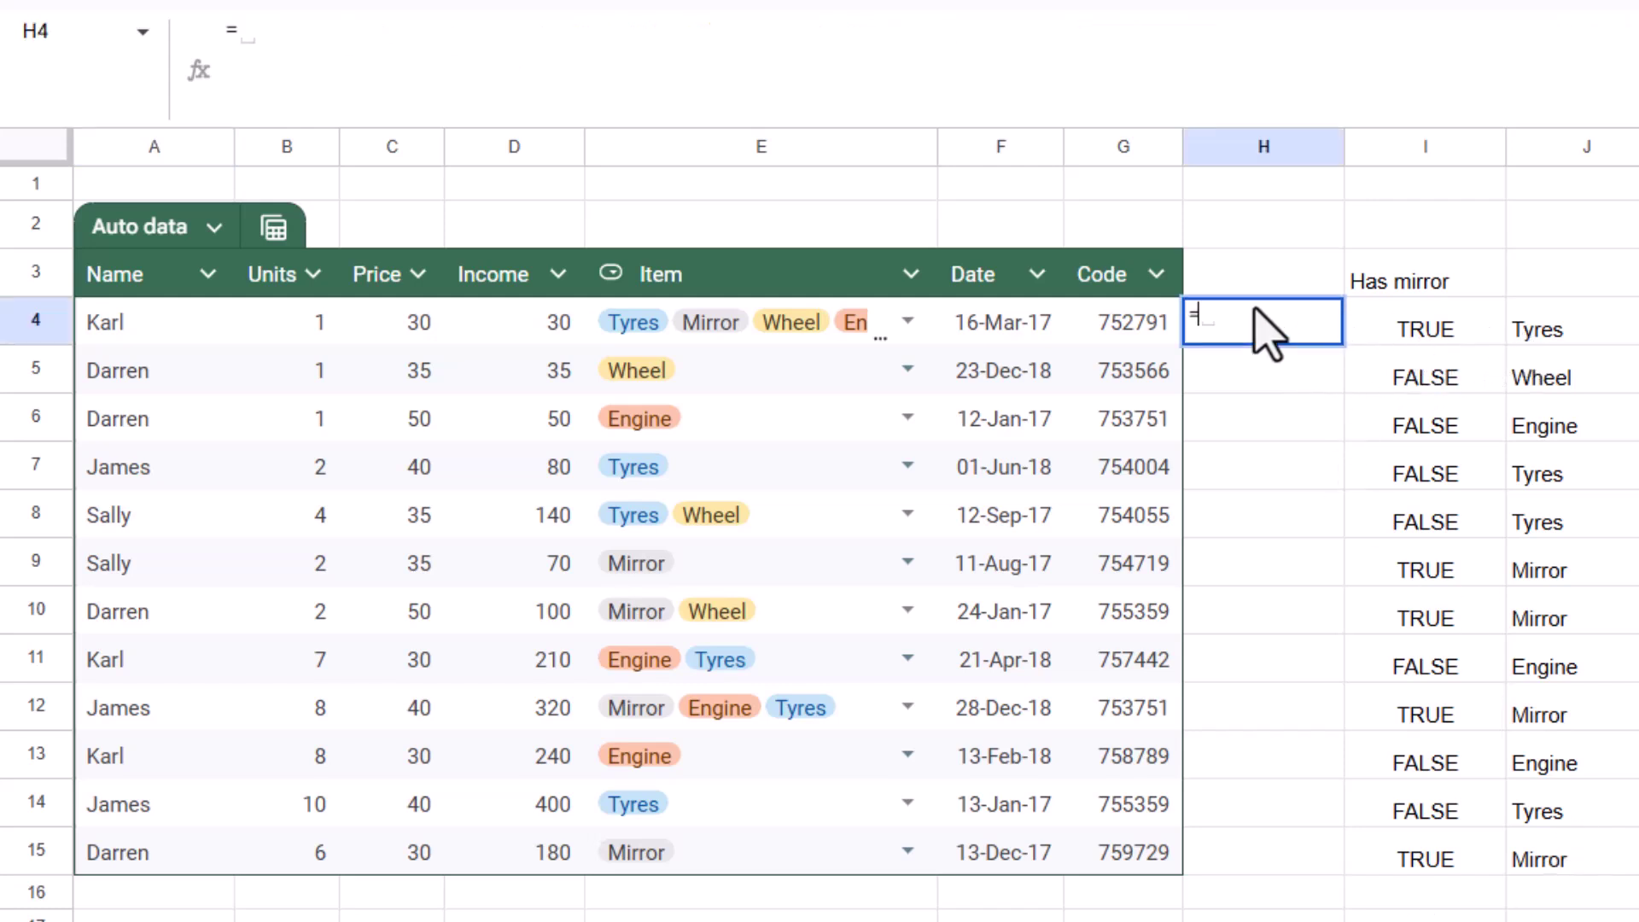
key("Left")
key("Left")
key("Left")
key("Return")
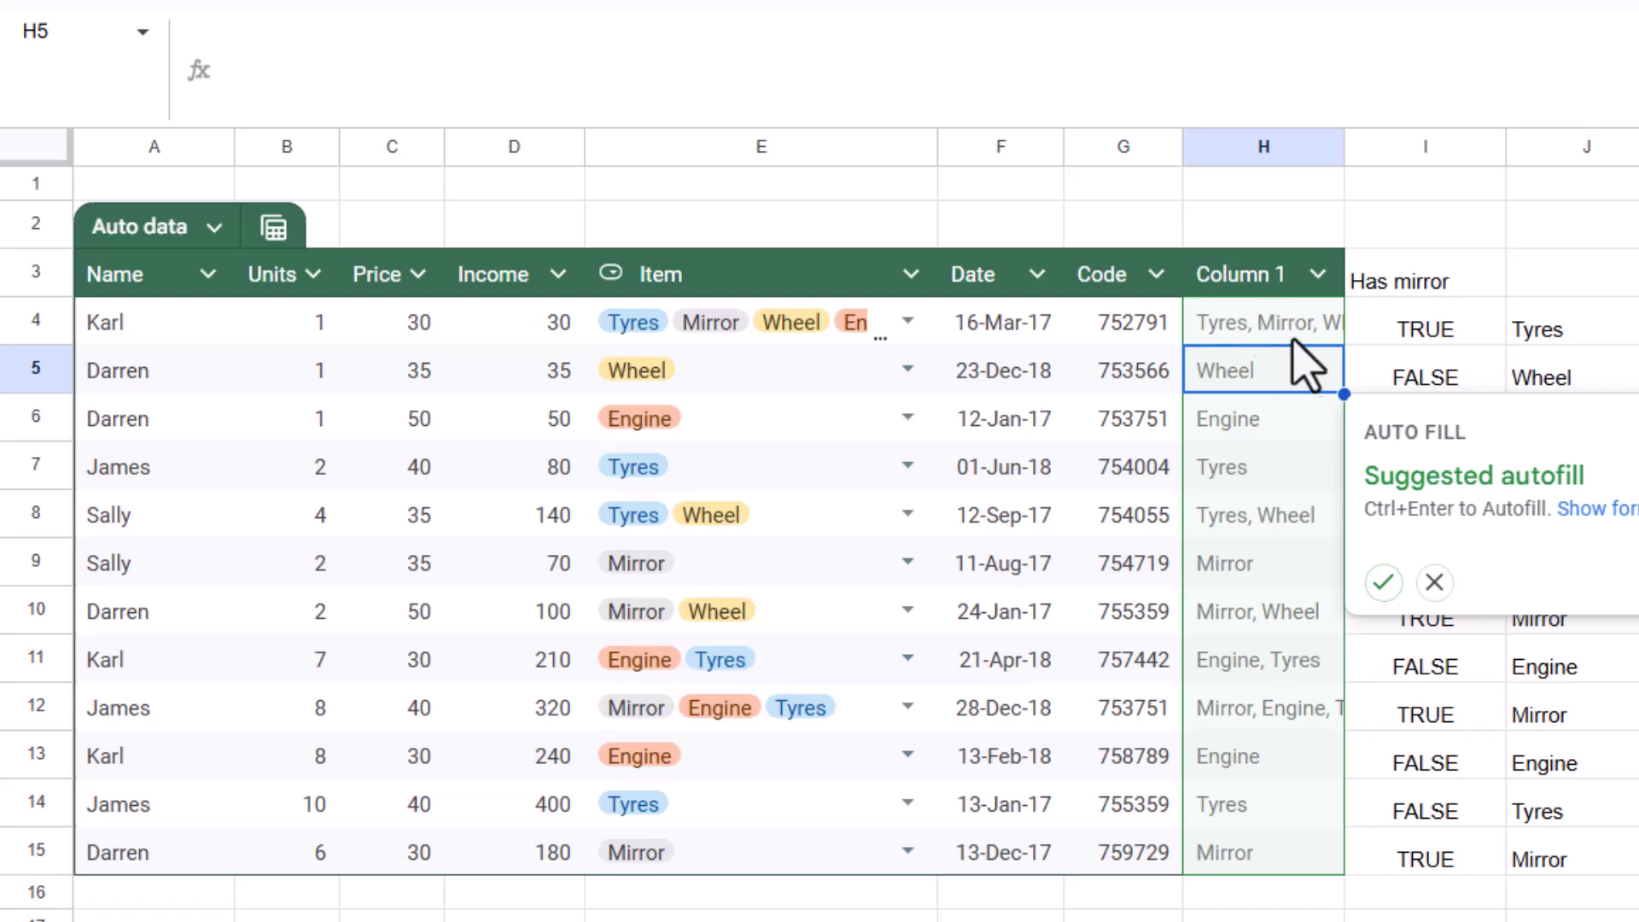
double_click(1262, 367)
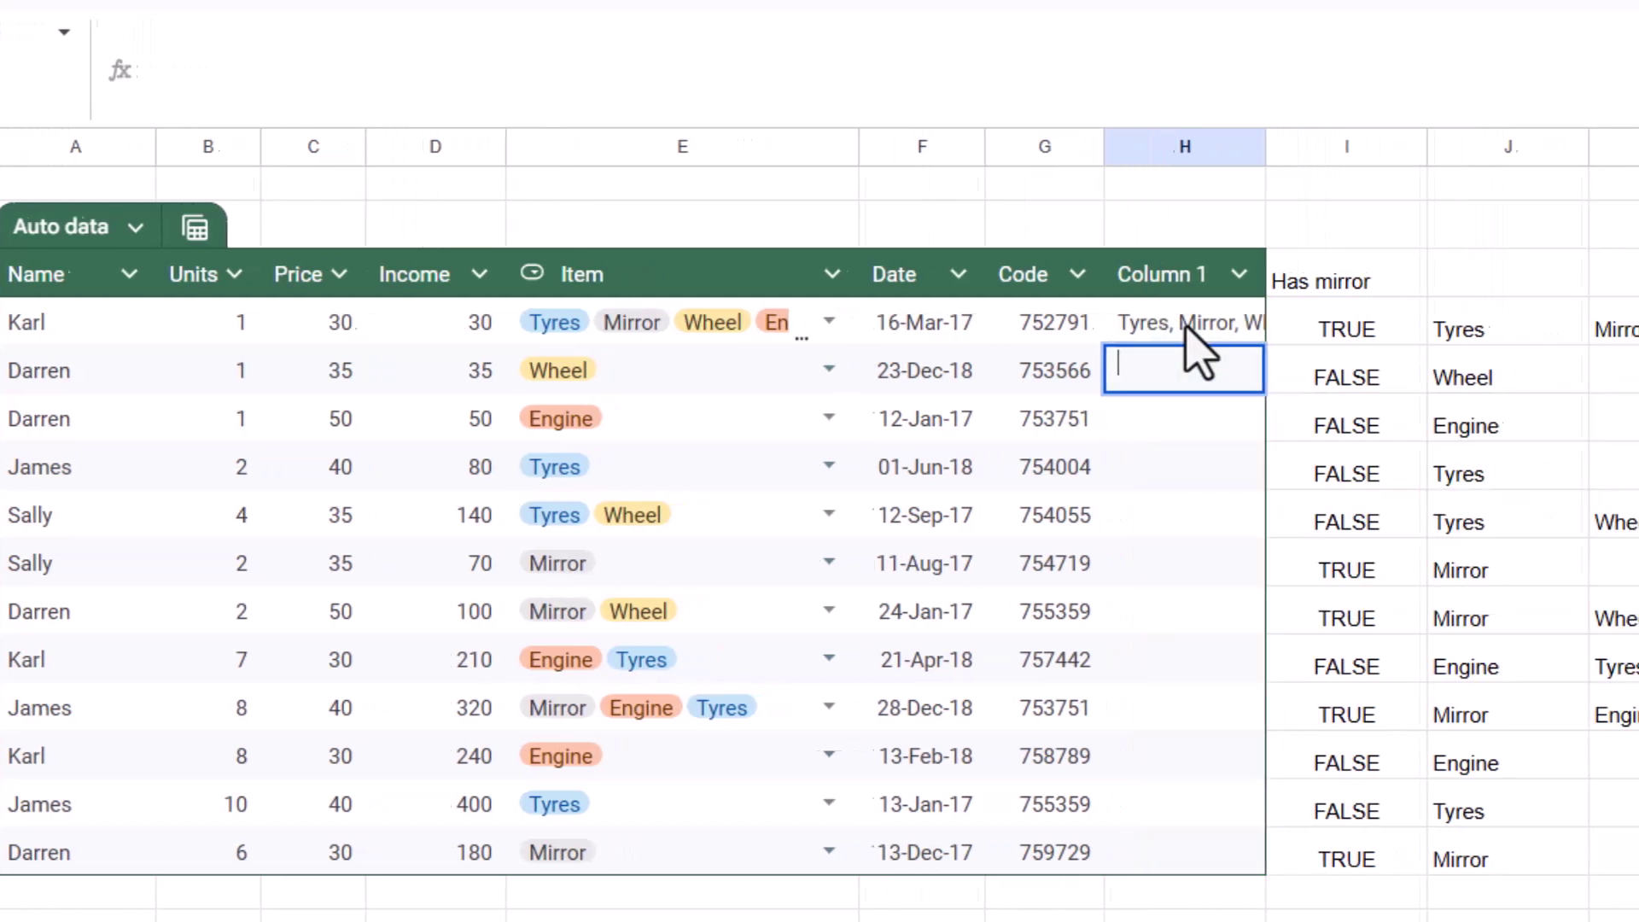
Inspect J4's IFERROR(SPLIT()) formula and its comma delimiter without changing it.
left_click(1347, 335)
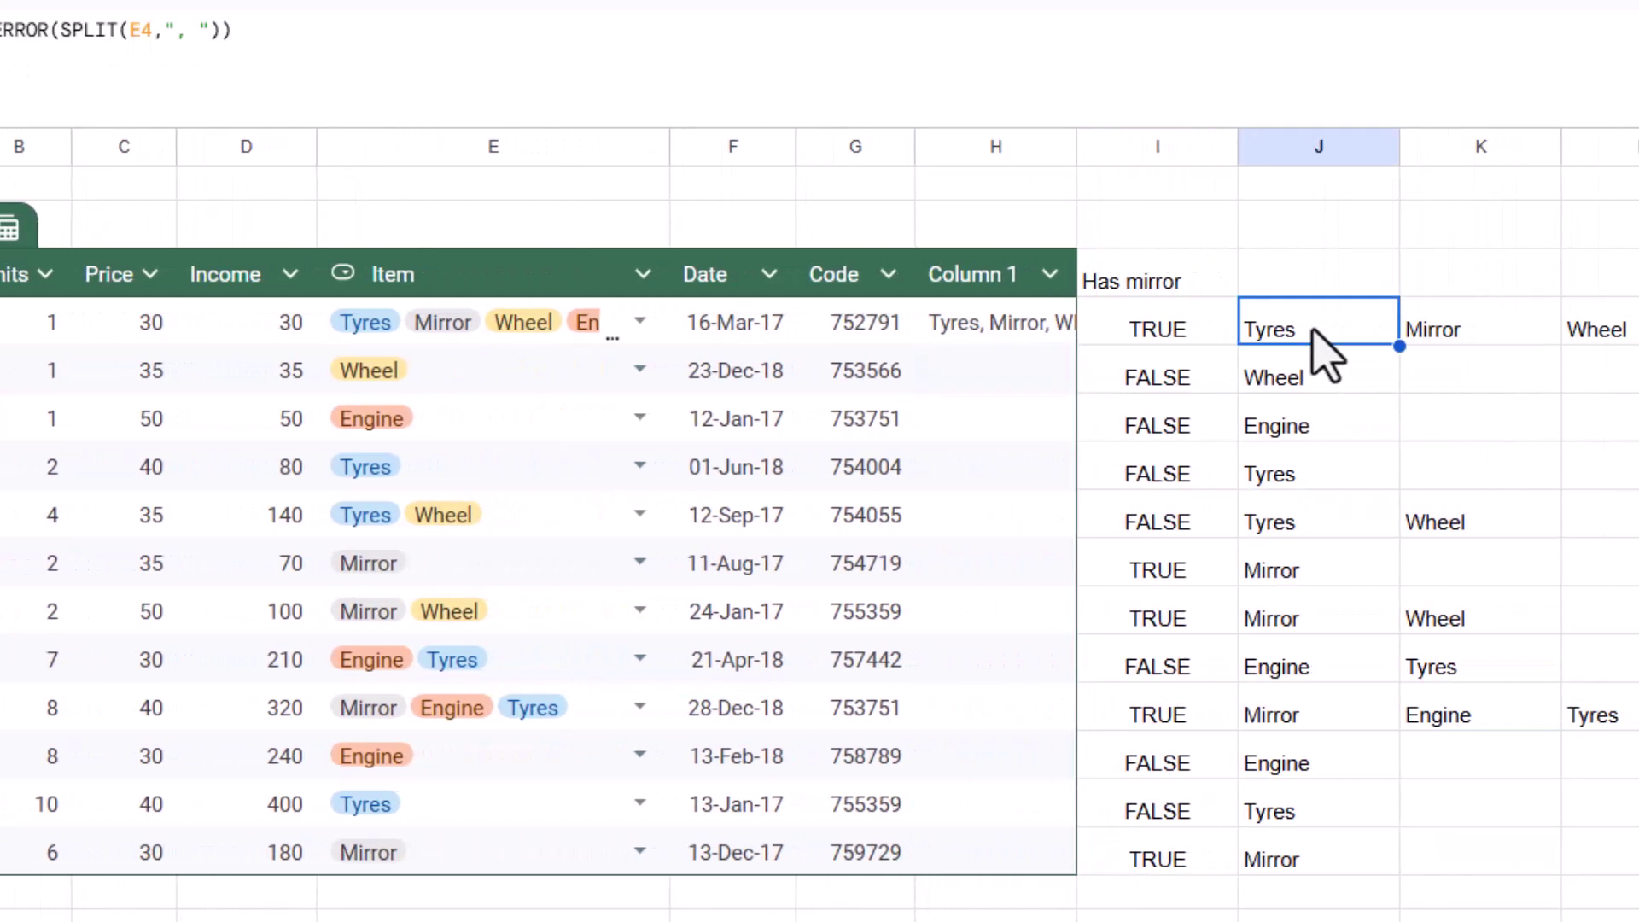
double_click(1354, 338)
double_click(1470, 314)
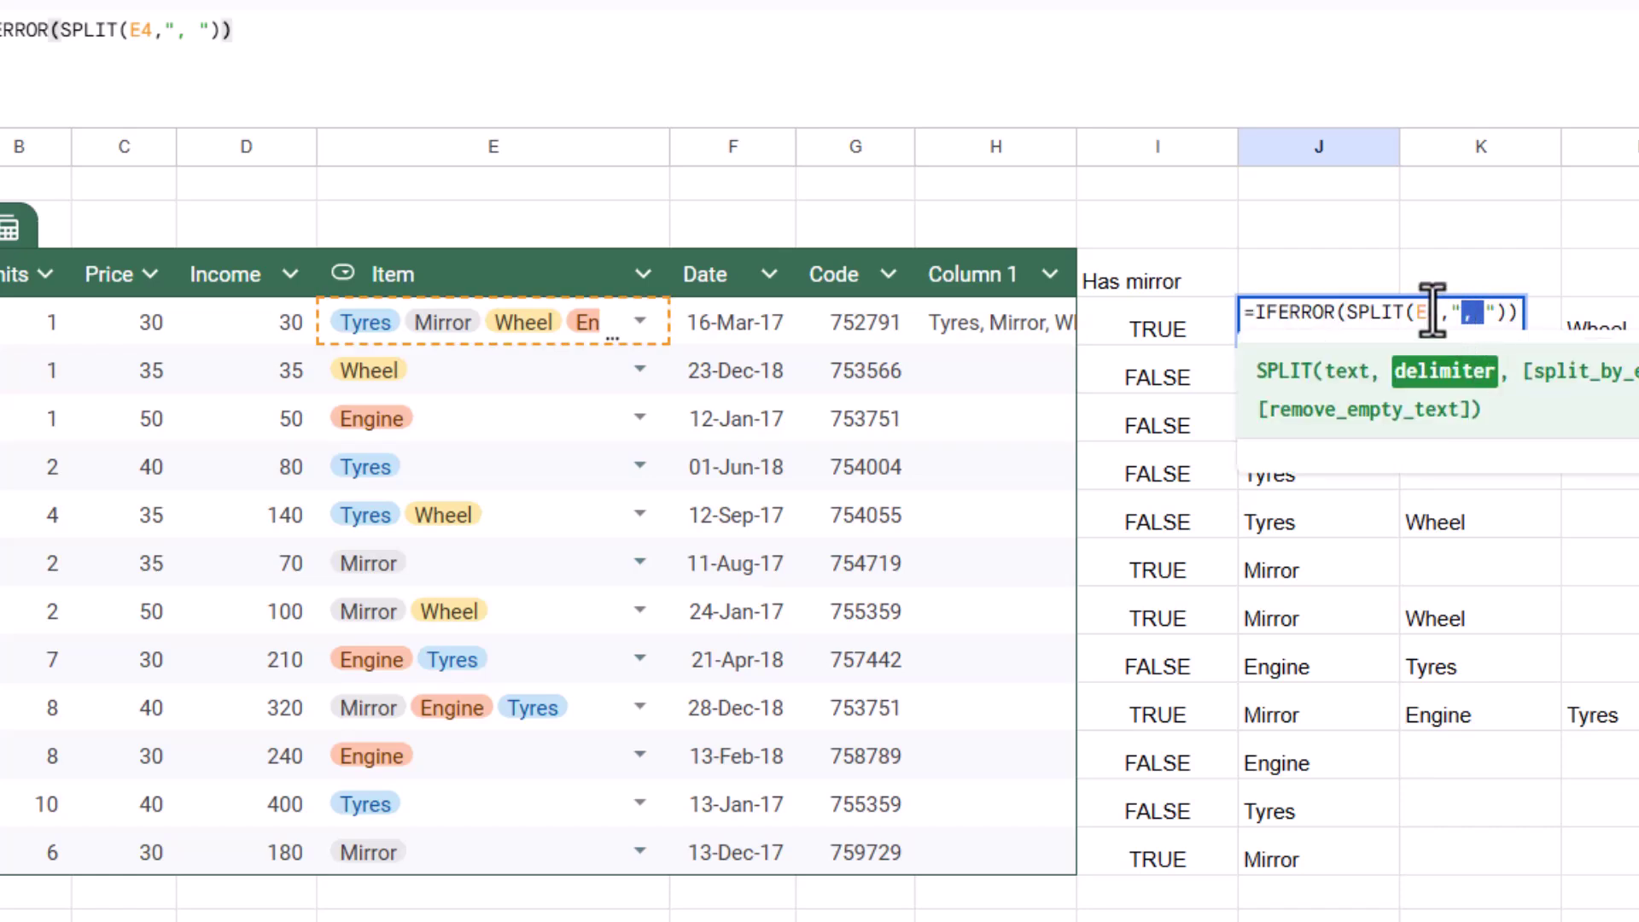
key("Escape")
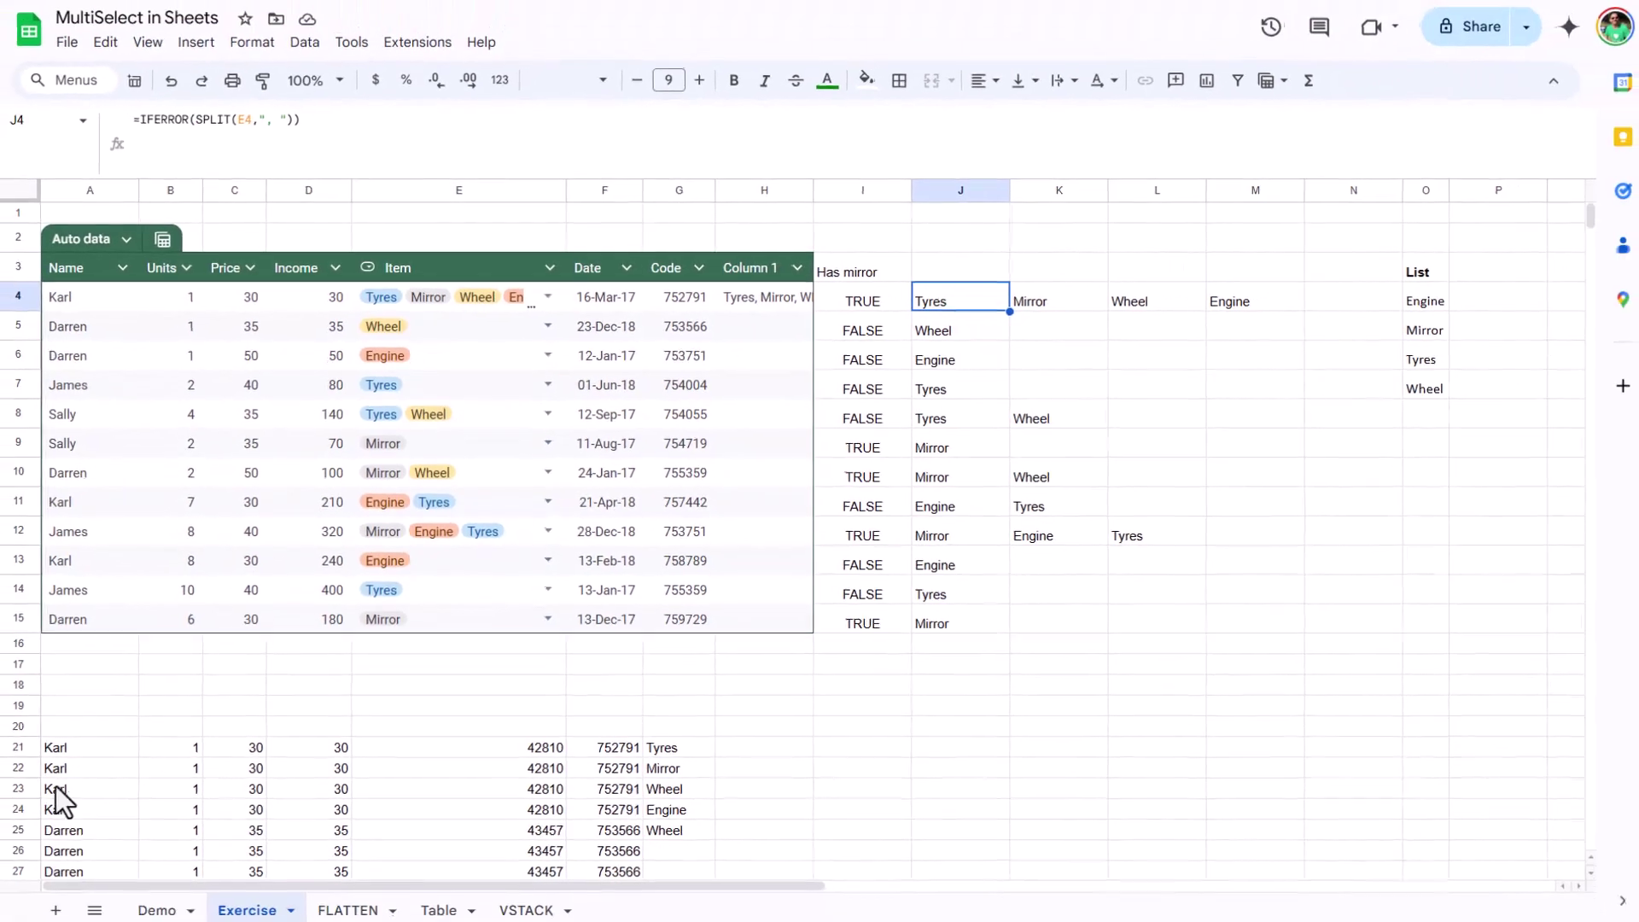
left_click_drag(39, 747, 119, 781)
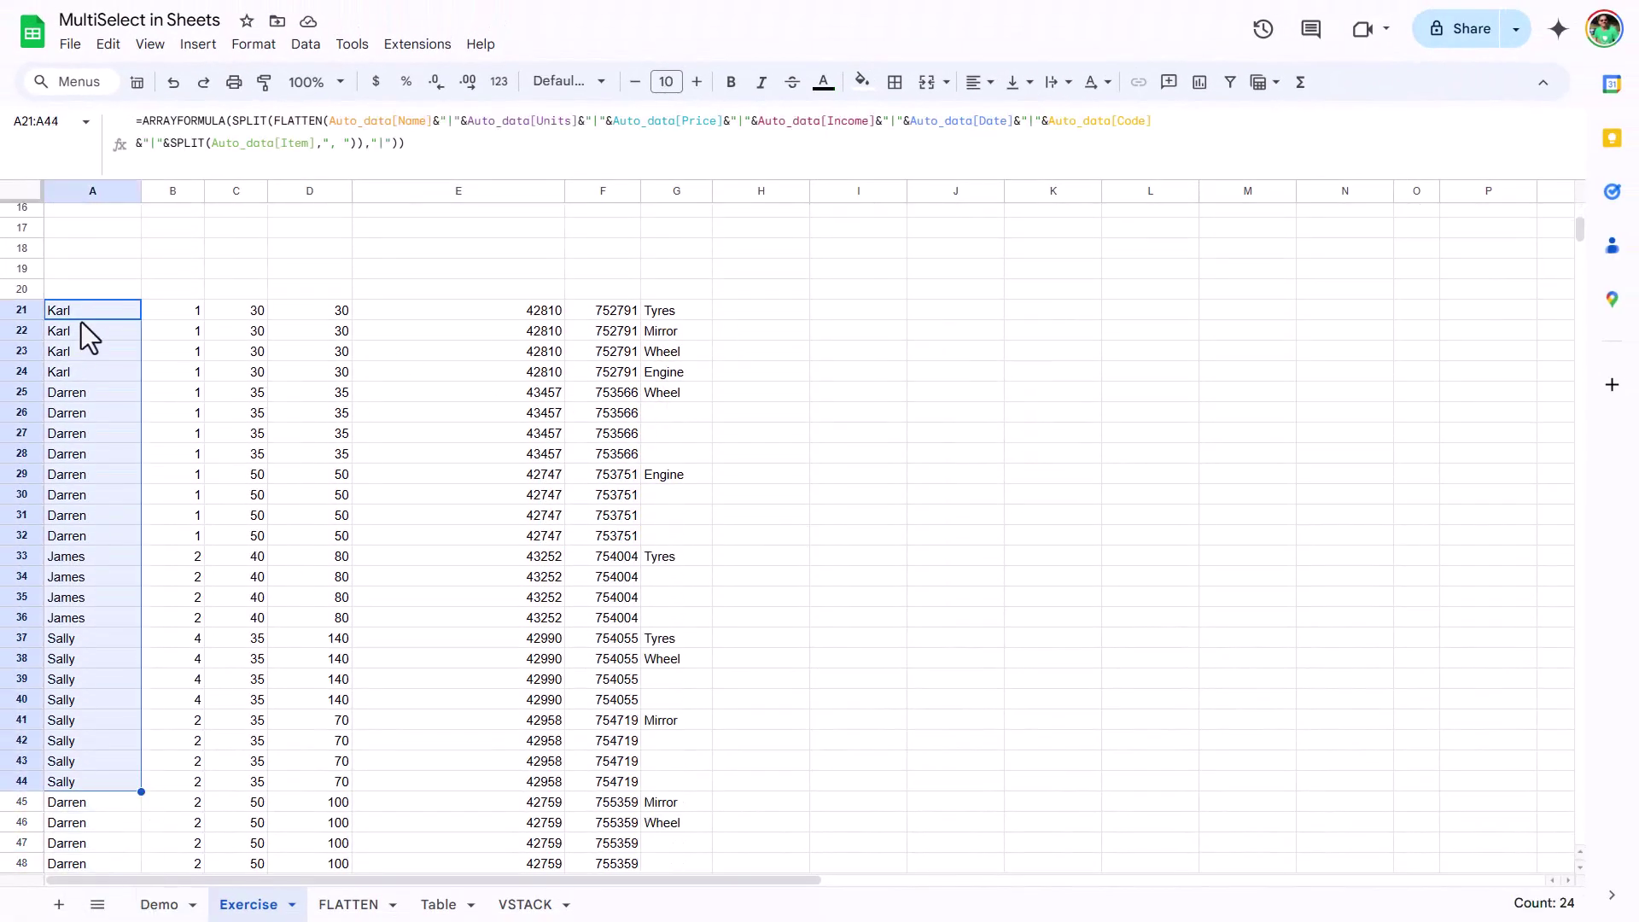
mouse_move(96, 290)
left_mouse_down()
mouse_move(480, 299)
mouse_move(520, 425)
mouse_move(509, 646)
left_mouse_up()
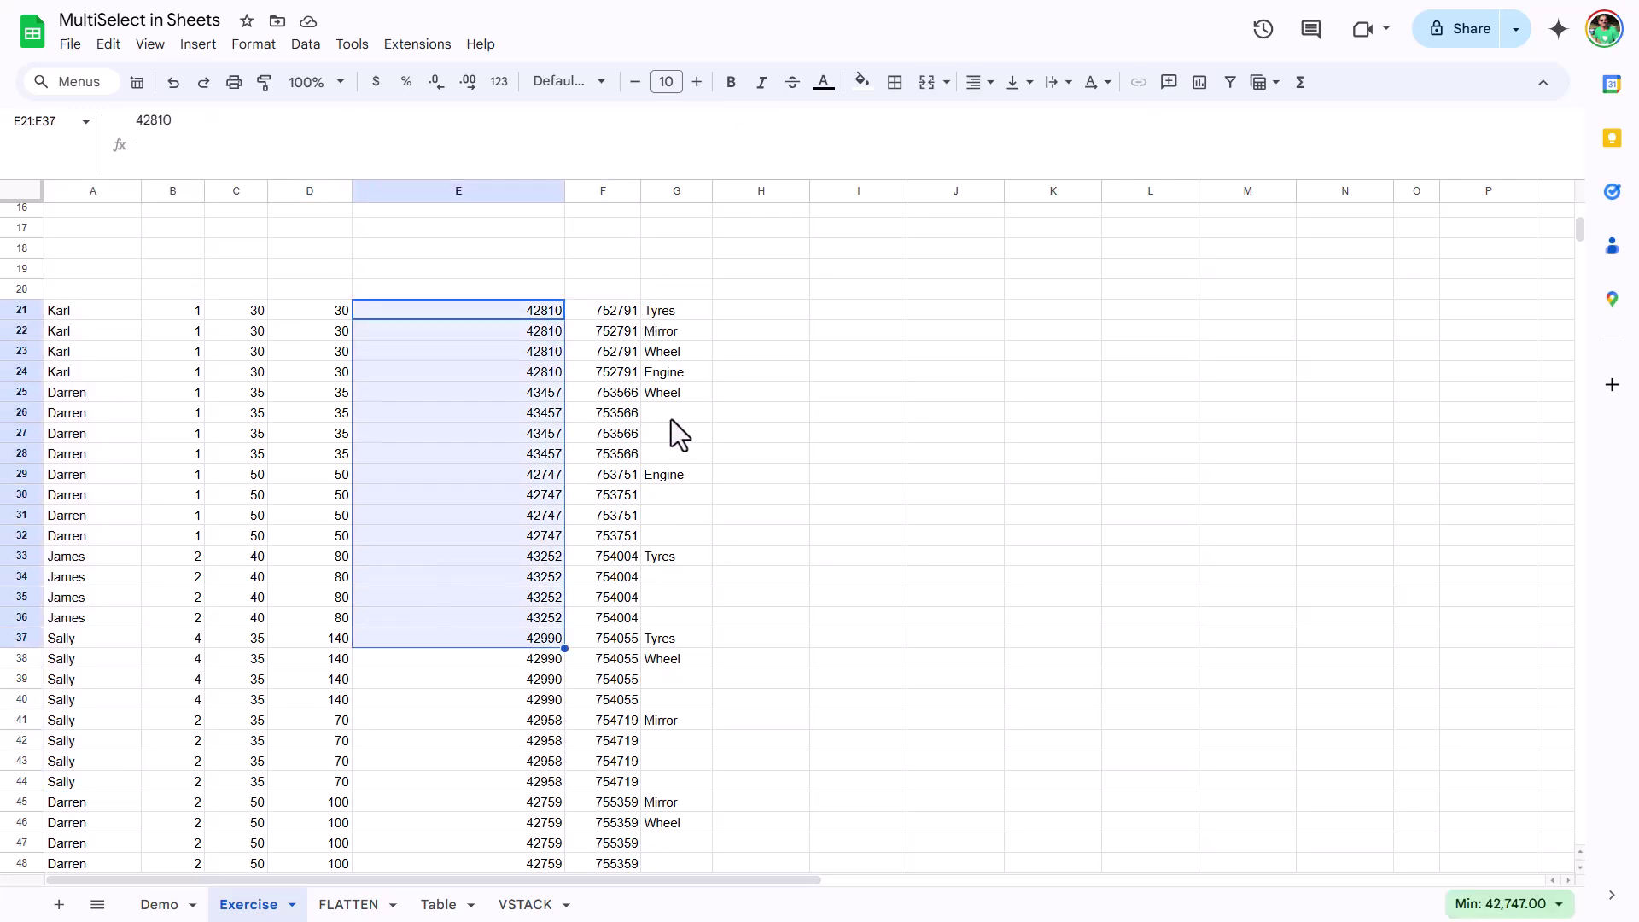
left_click_drag(671, 418, 55, 461)
scroll(426, 295, "down", 5)
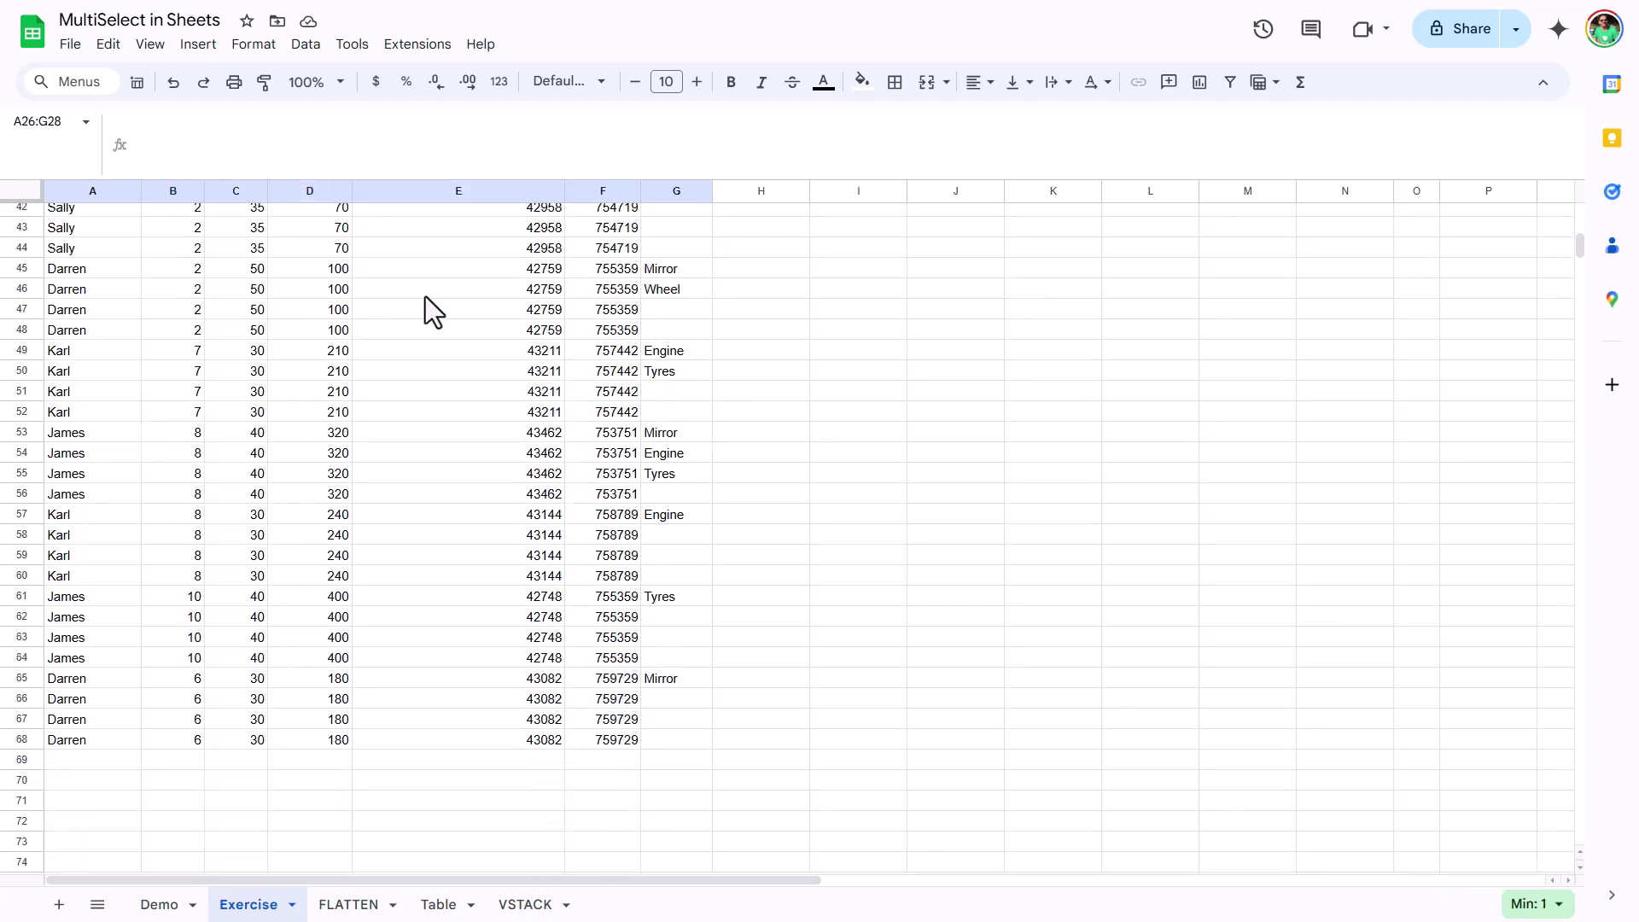
scroll(425, 295, "up", 8)
scroll(490, 607, "down", 9)
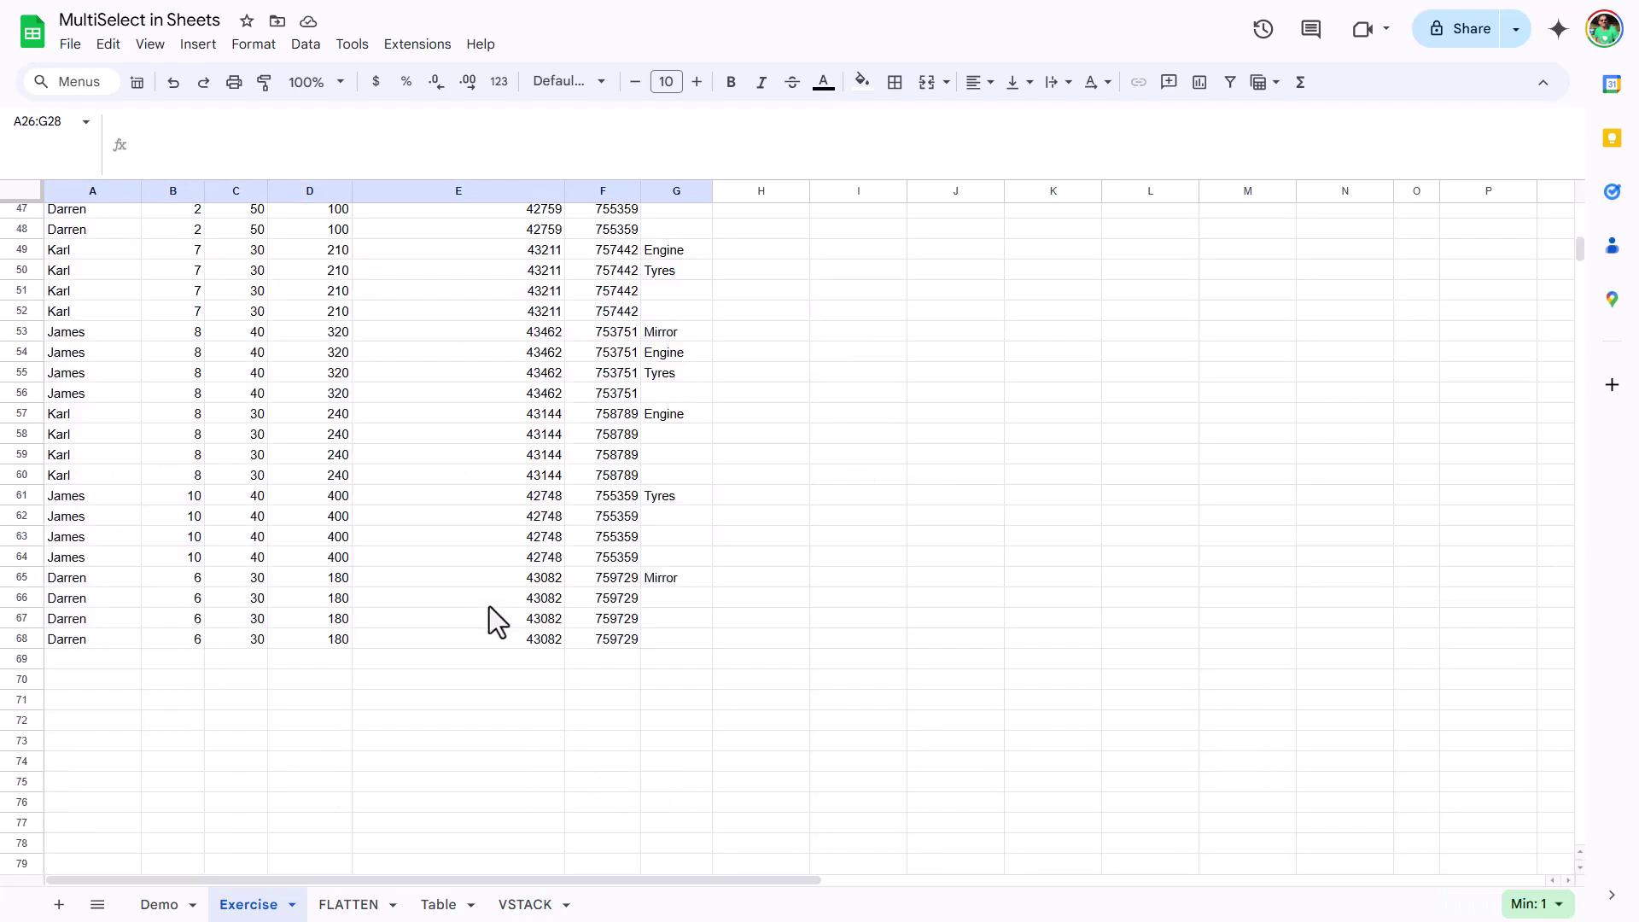
left_click_drag(668, 617, 74, 627)
left_click_drag(76, 499, 366, 556)
left_click_drag(96, 582, 468, 639)
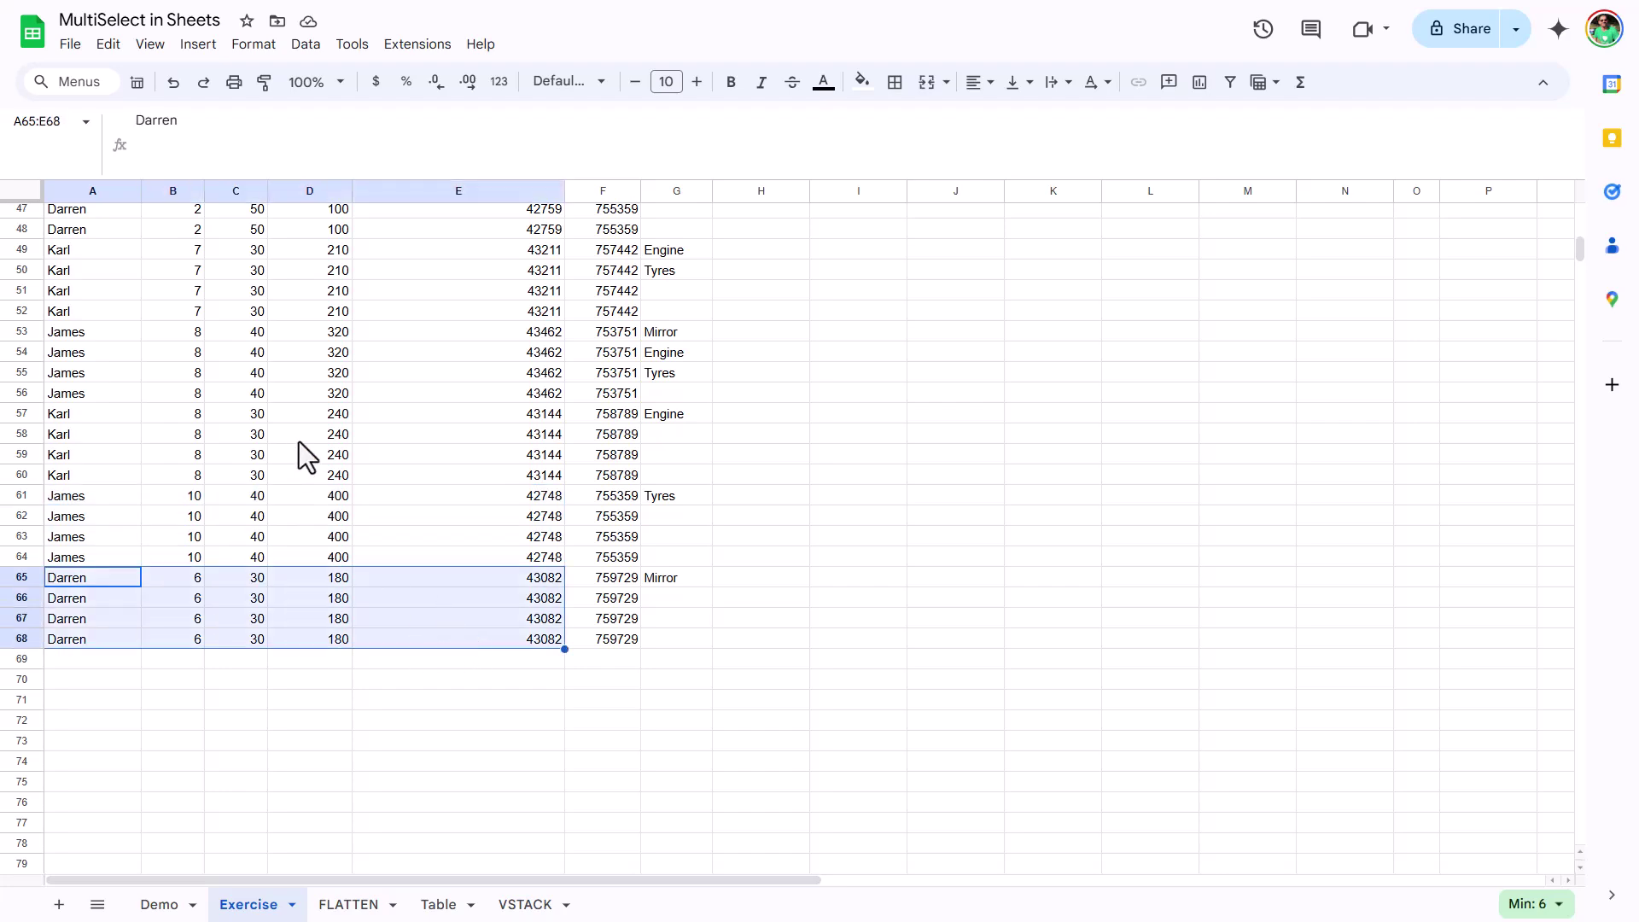
scroll(300, 442, "up", 9)
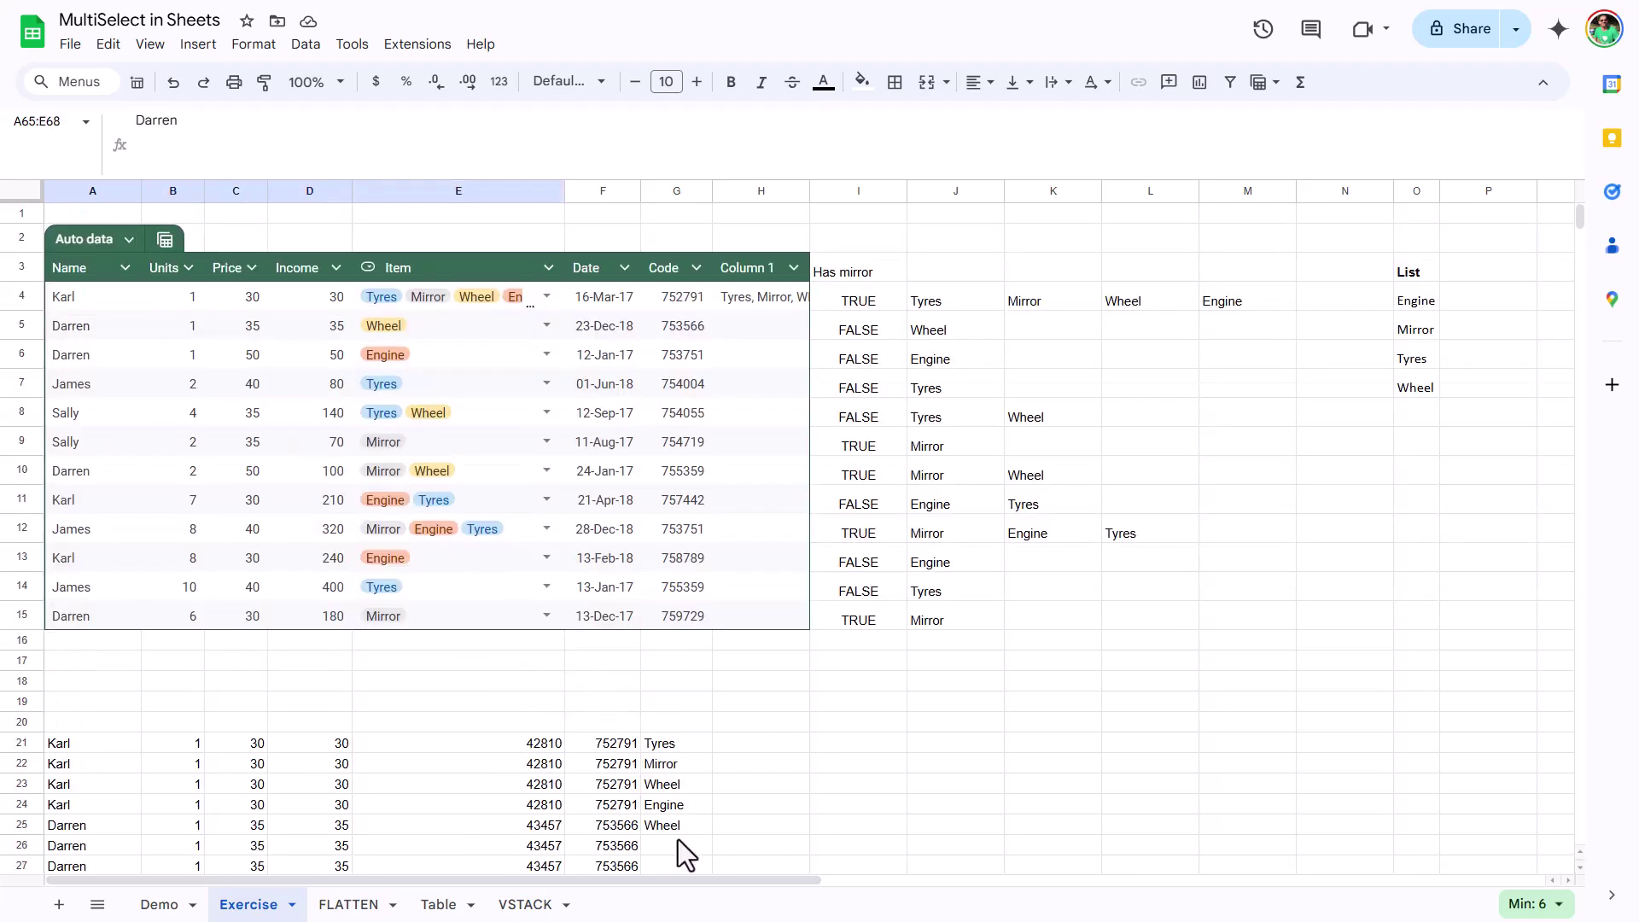
left_click_drag(678, 844, 683, 867)
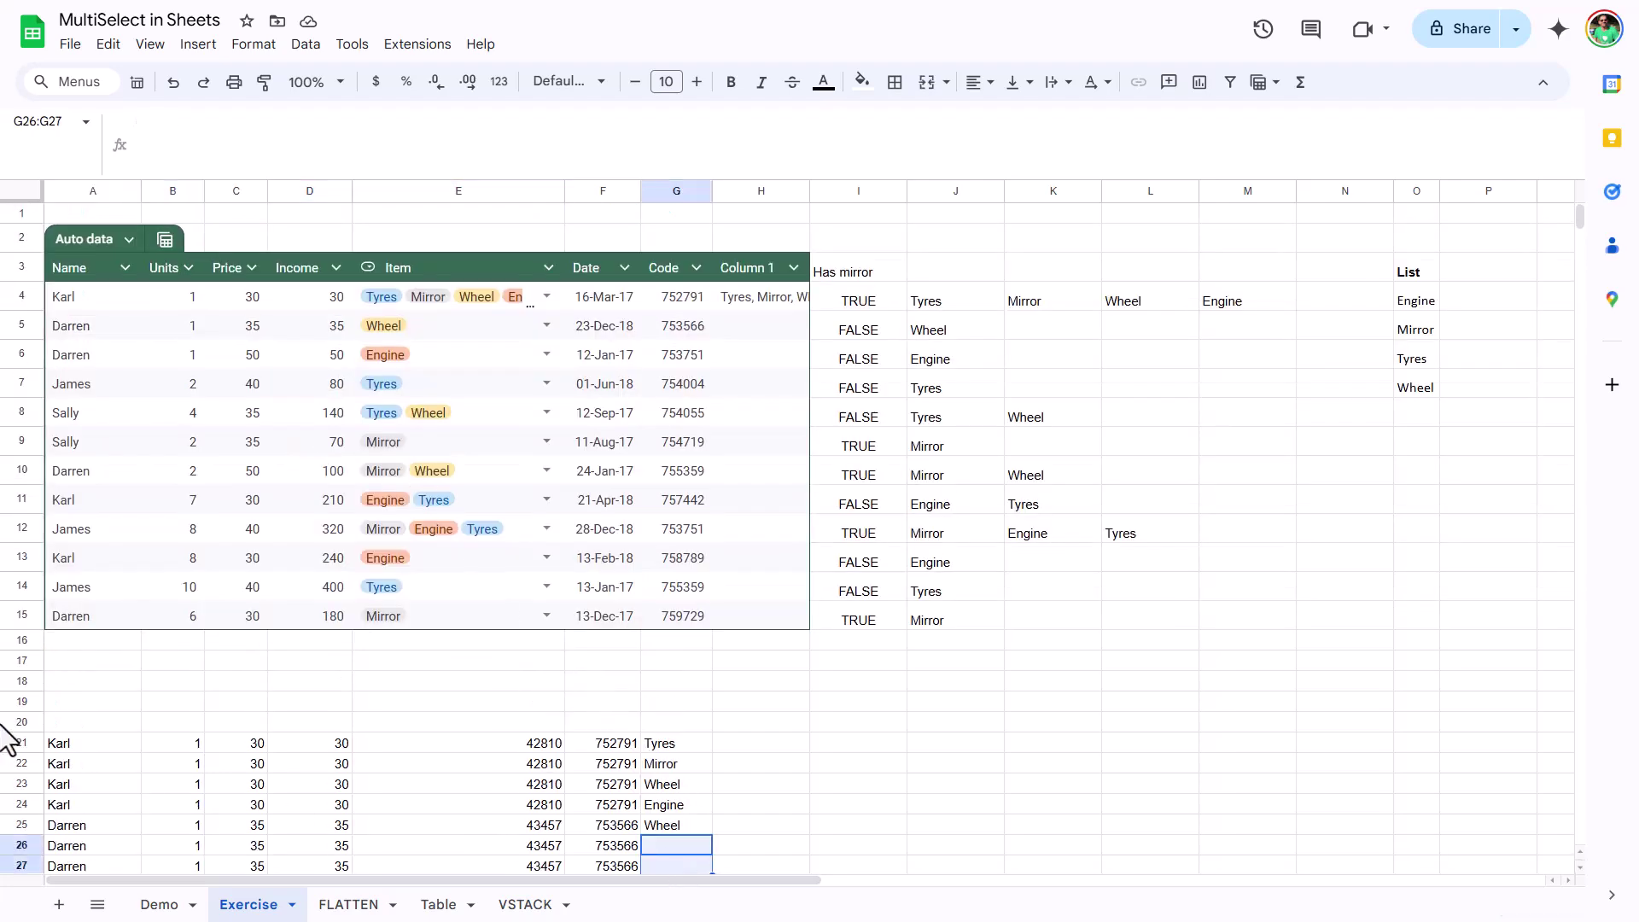
left_click(80, 743)
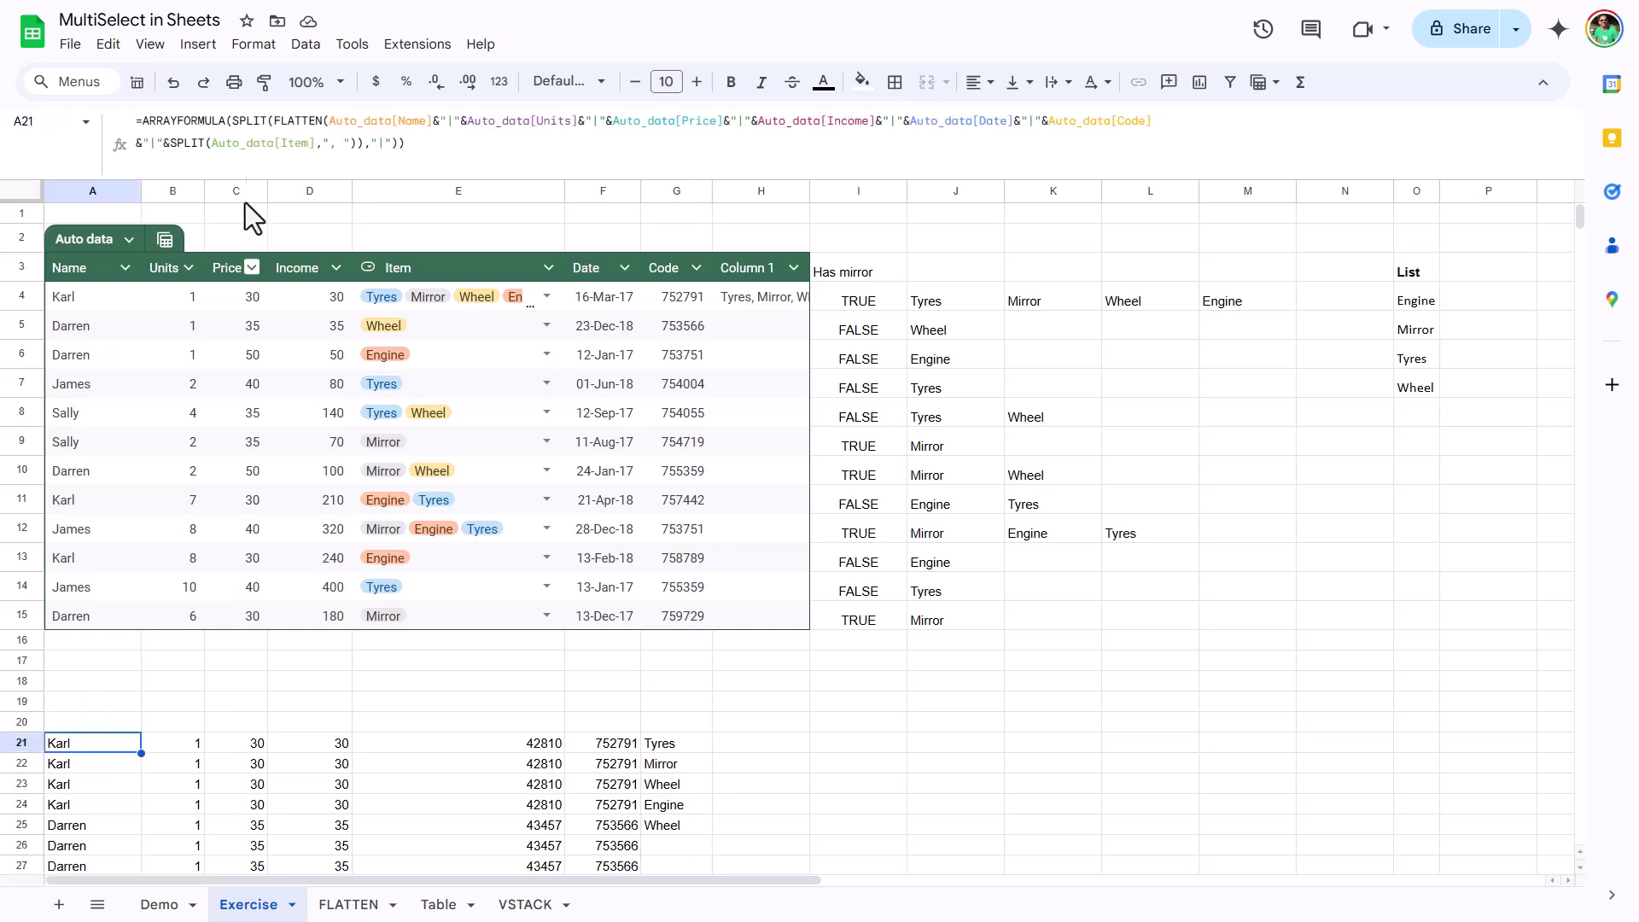
Wrap A21's formula in QUERY with "select * where Col7 is not null" to drop blank items.
left_click(137, 126)
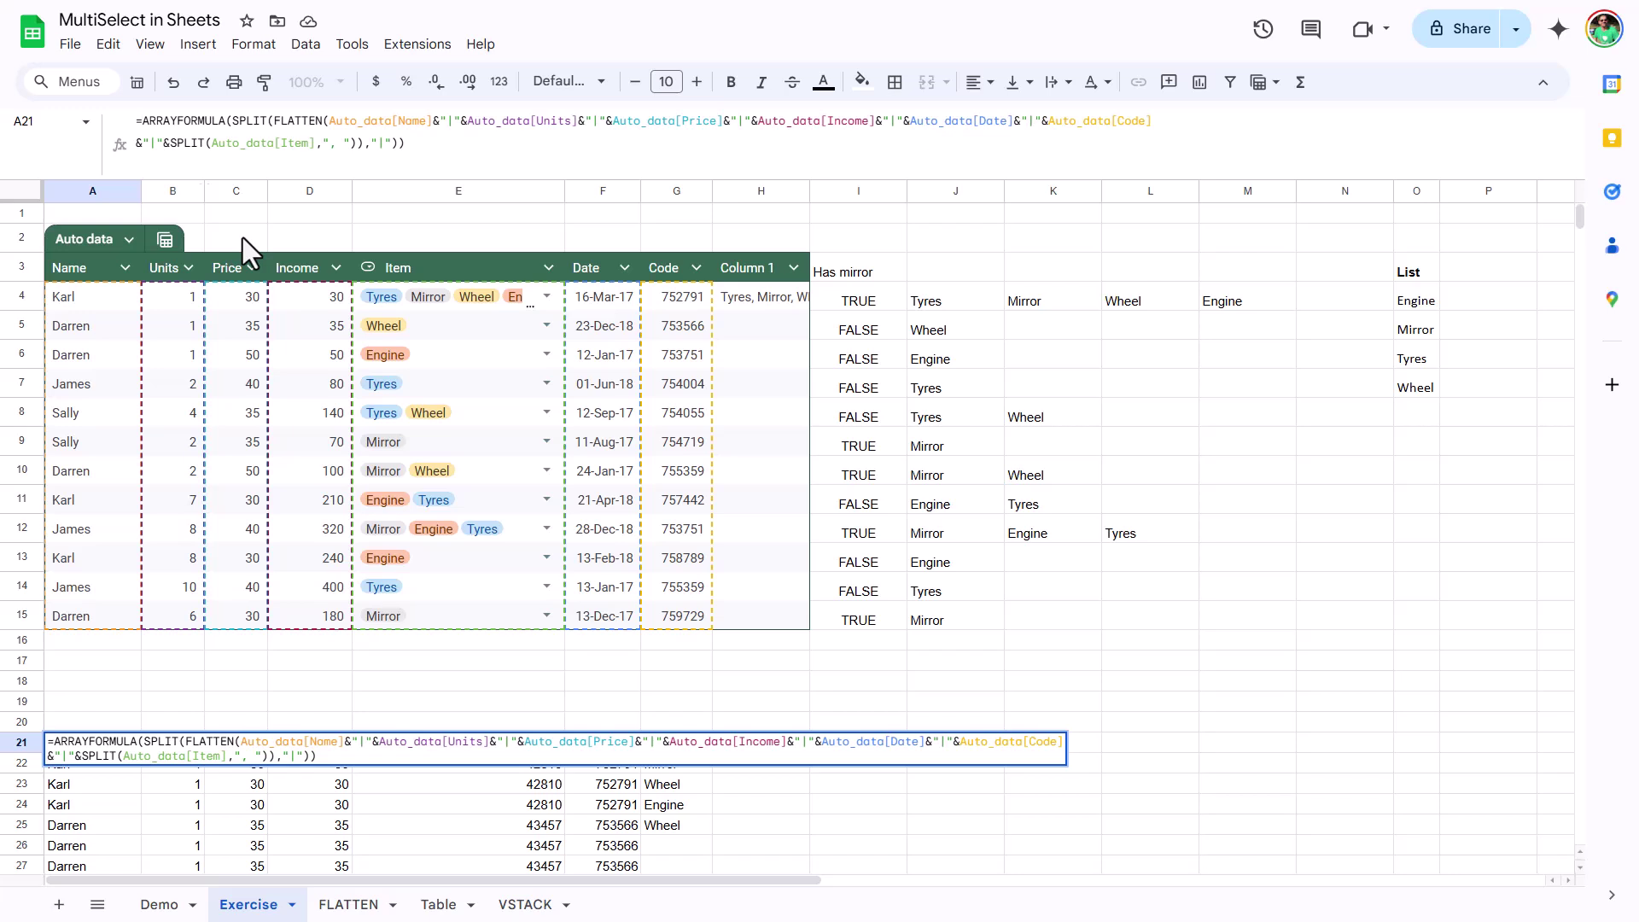
key("ctrl+Return")
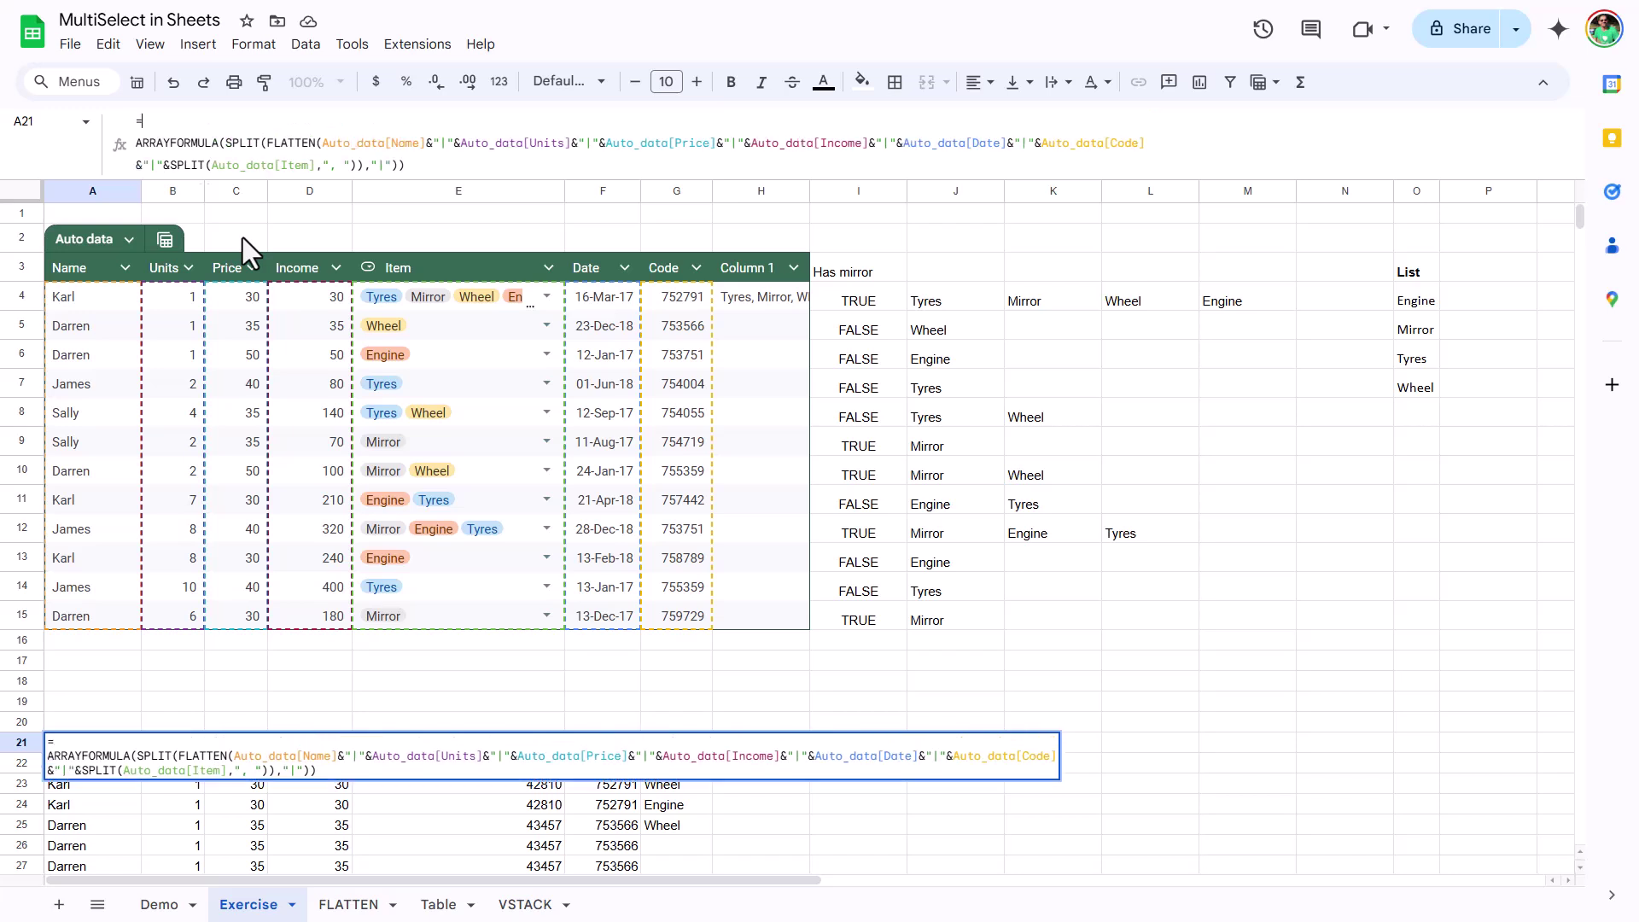
type("query(")
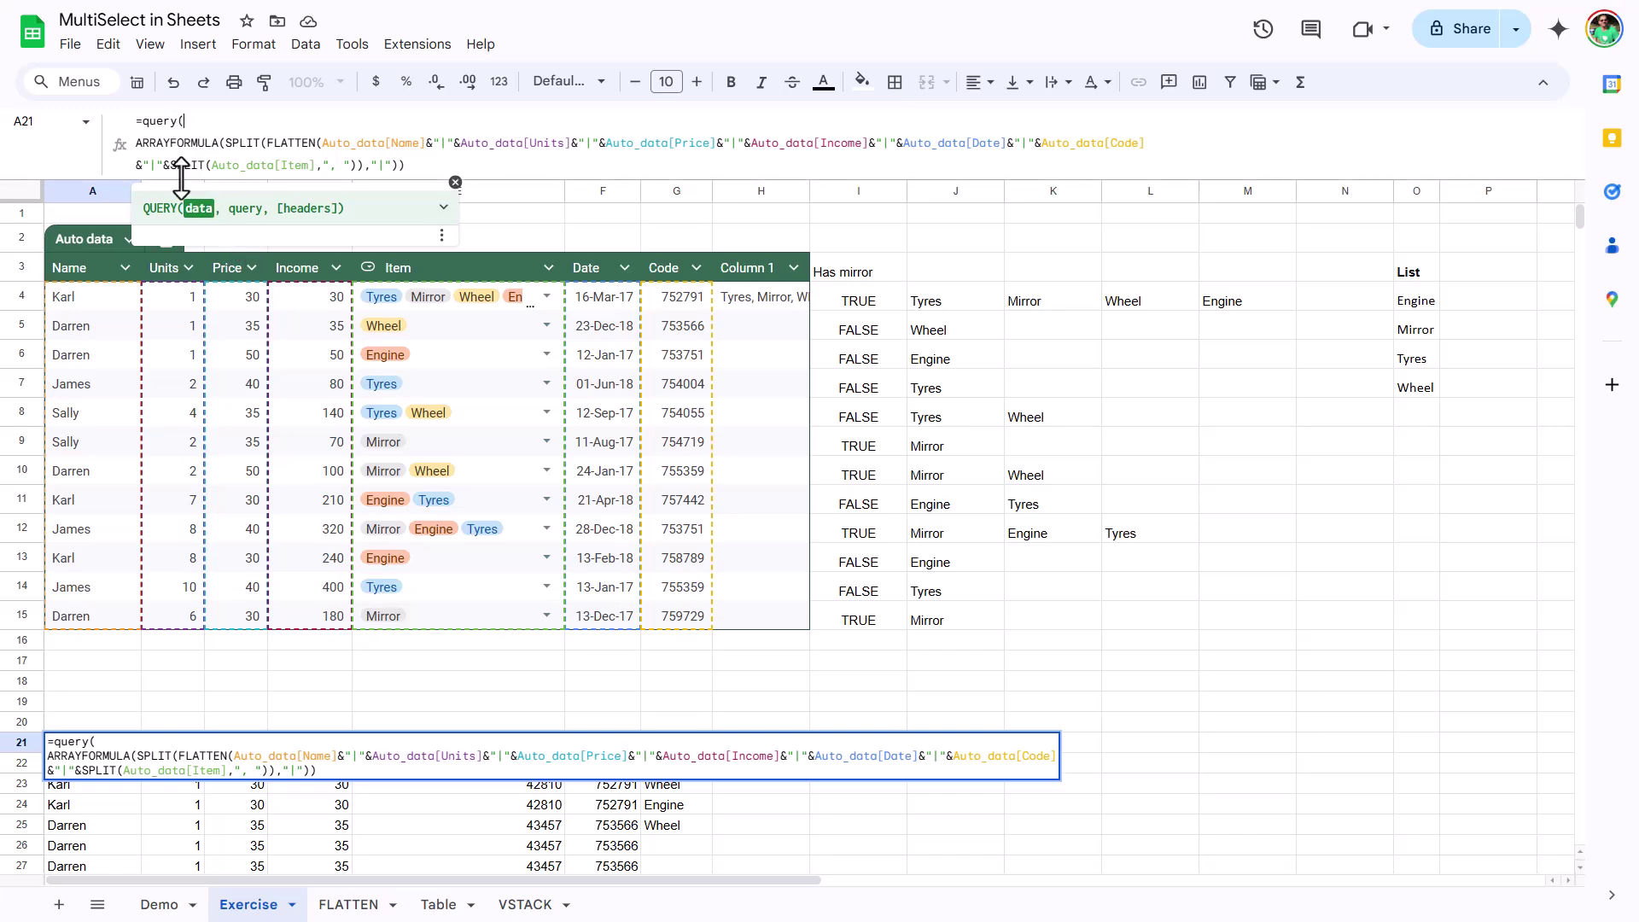
left_click(422, 164)
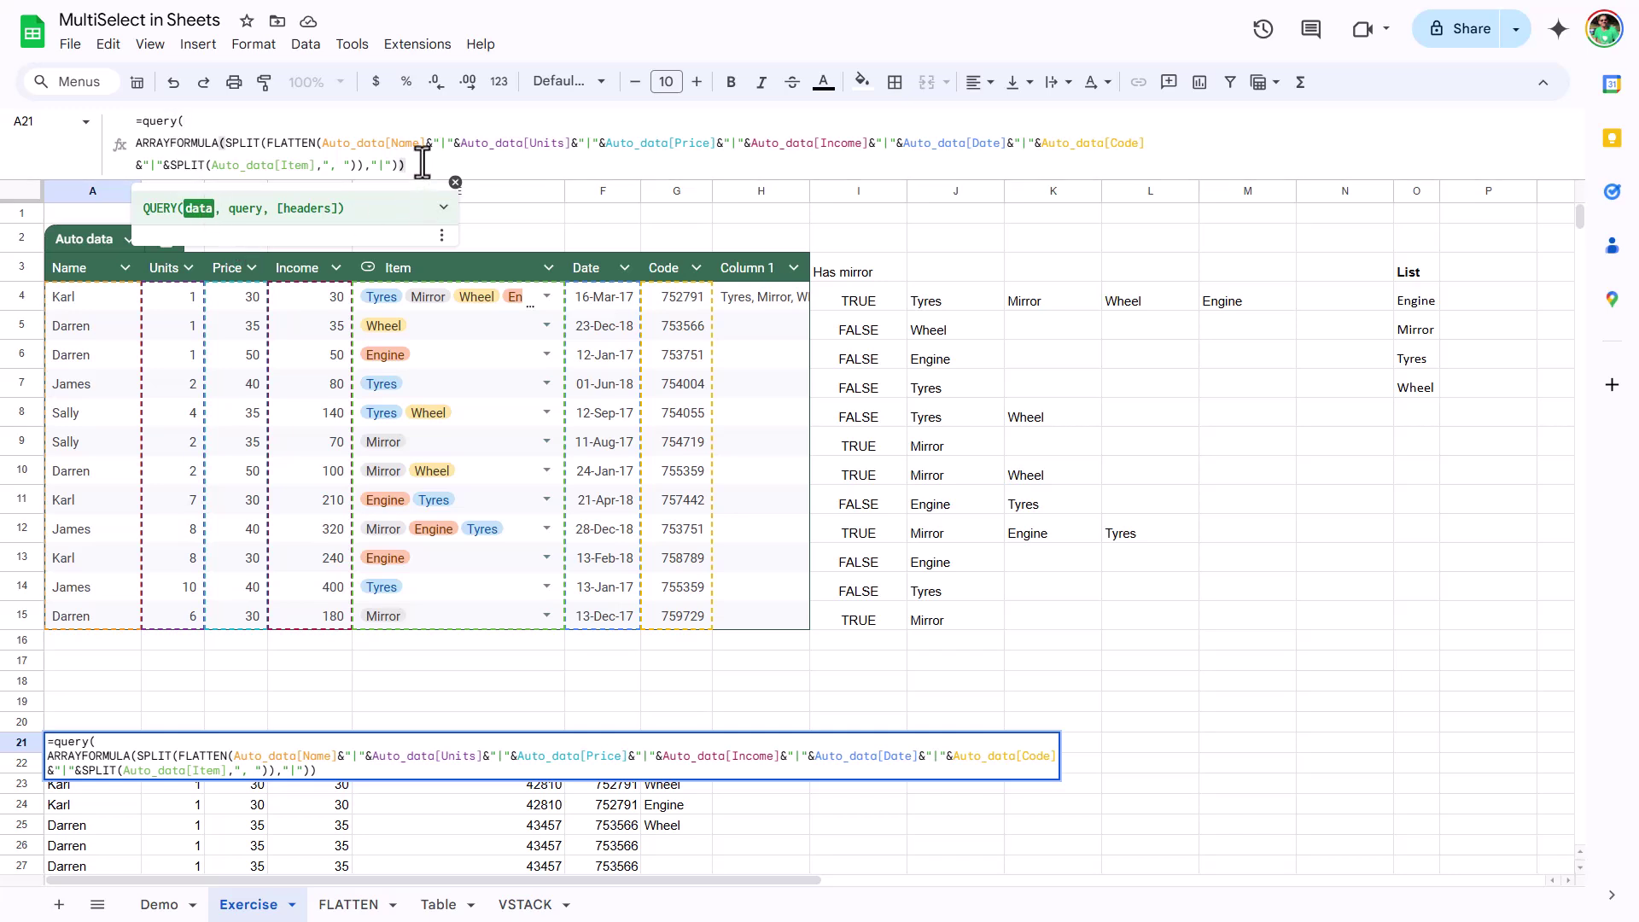
type(",")
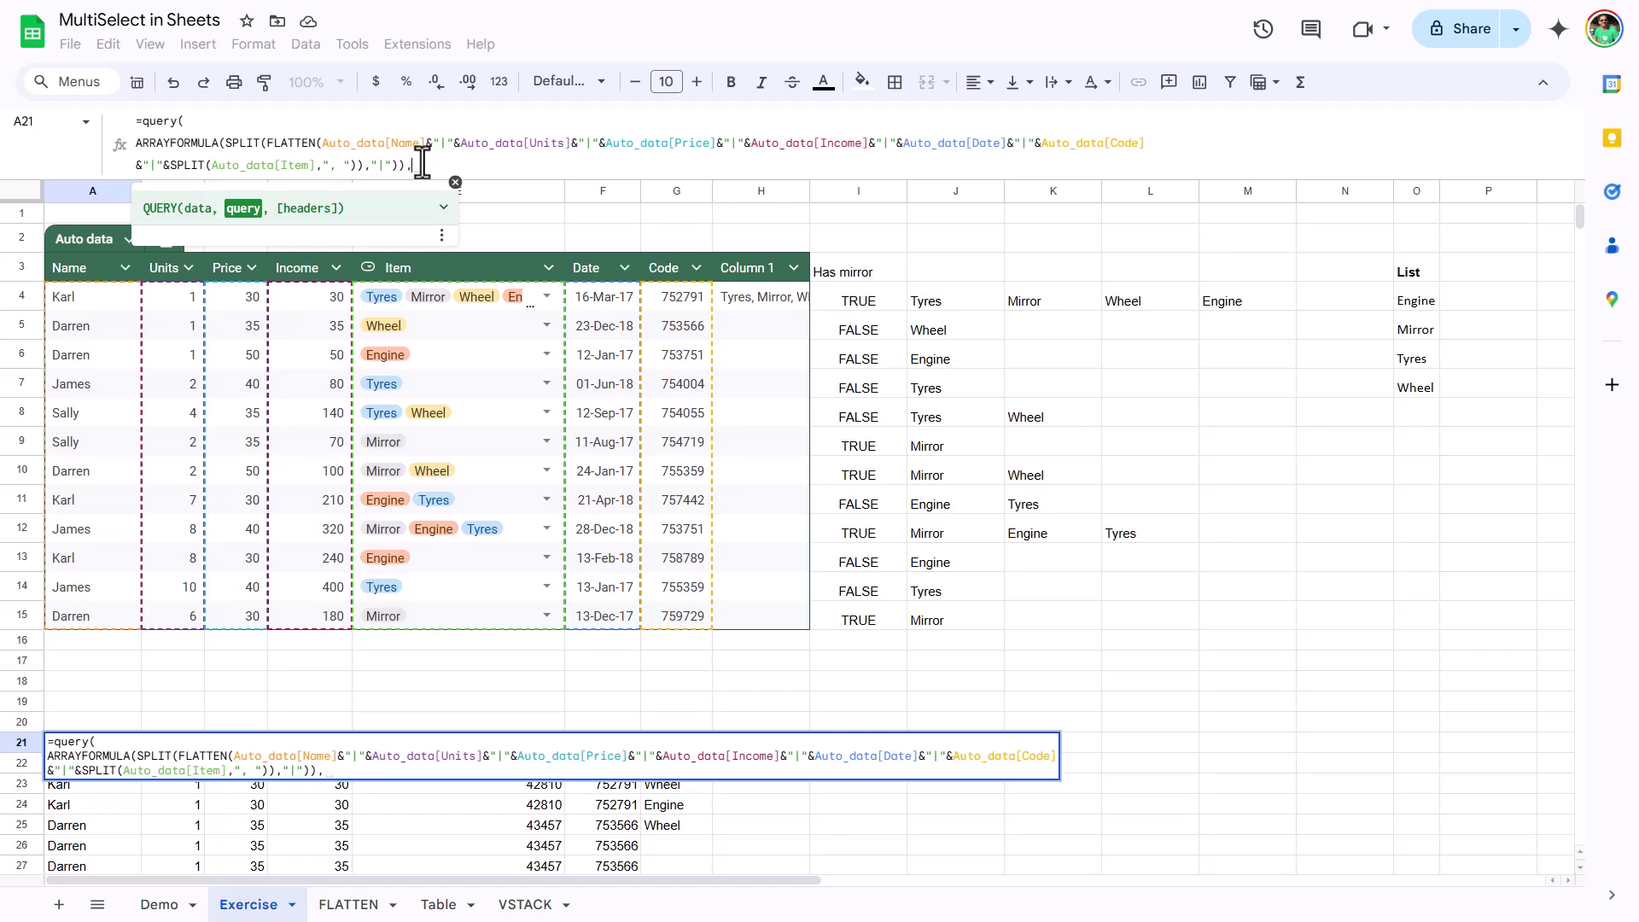
key("ctrl+Return")
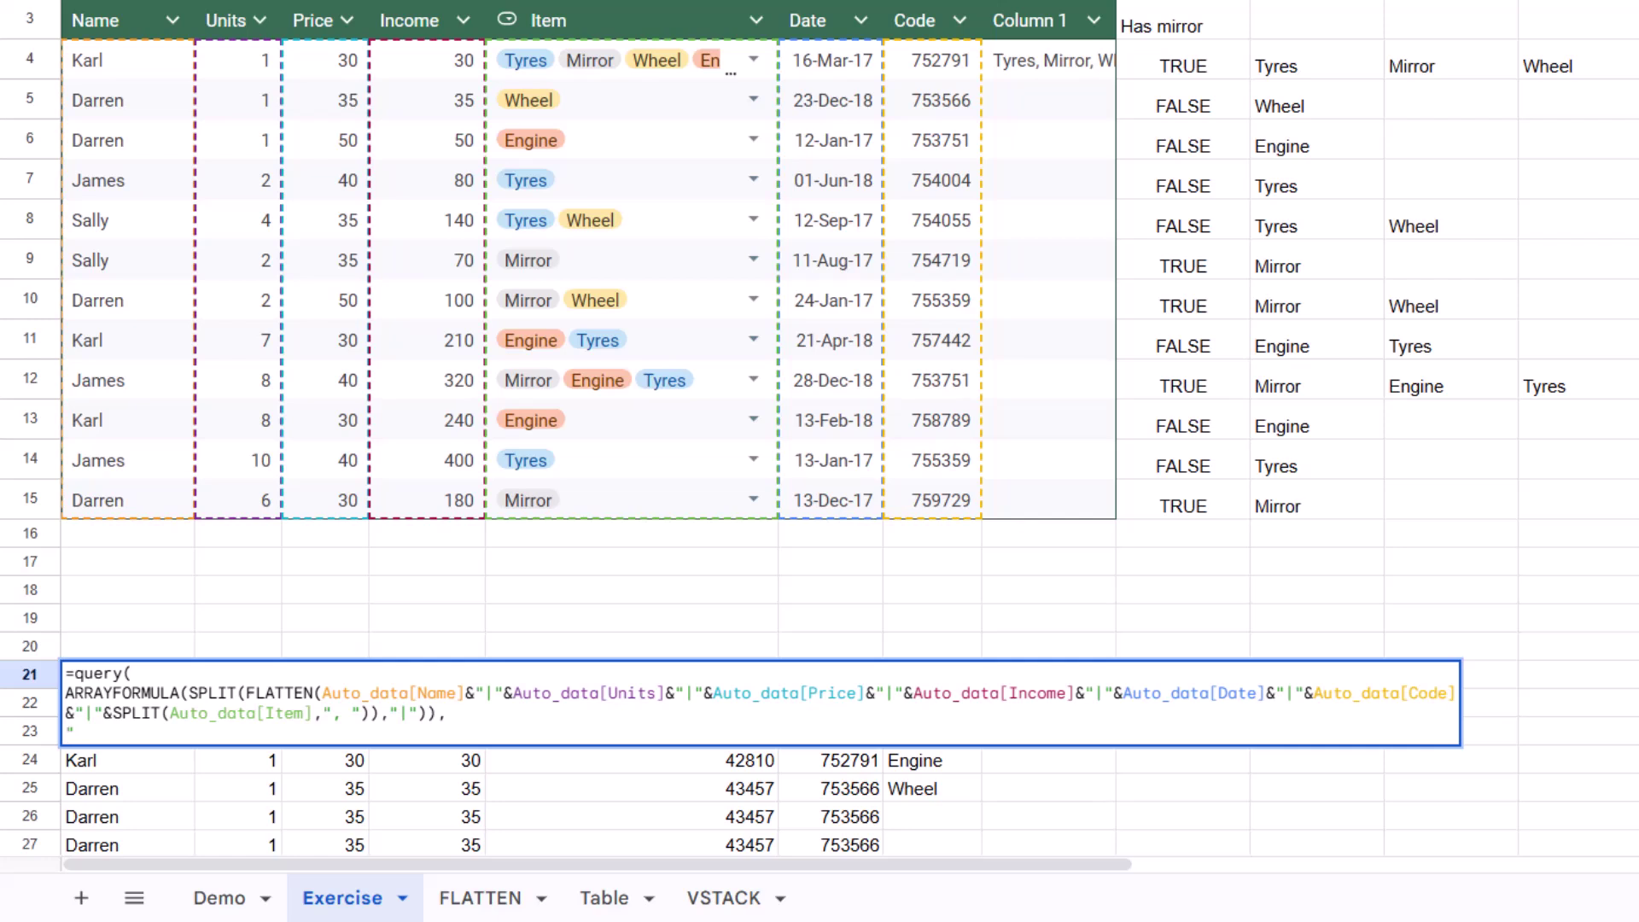
type("\"seletct * where Col7")
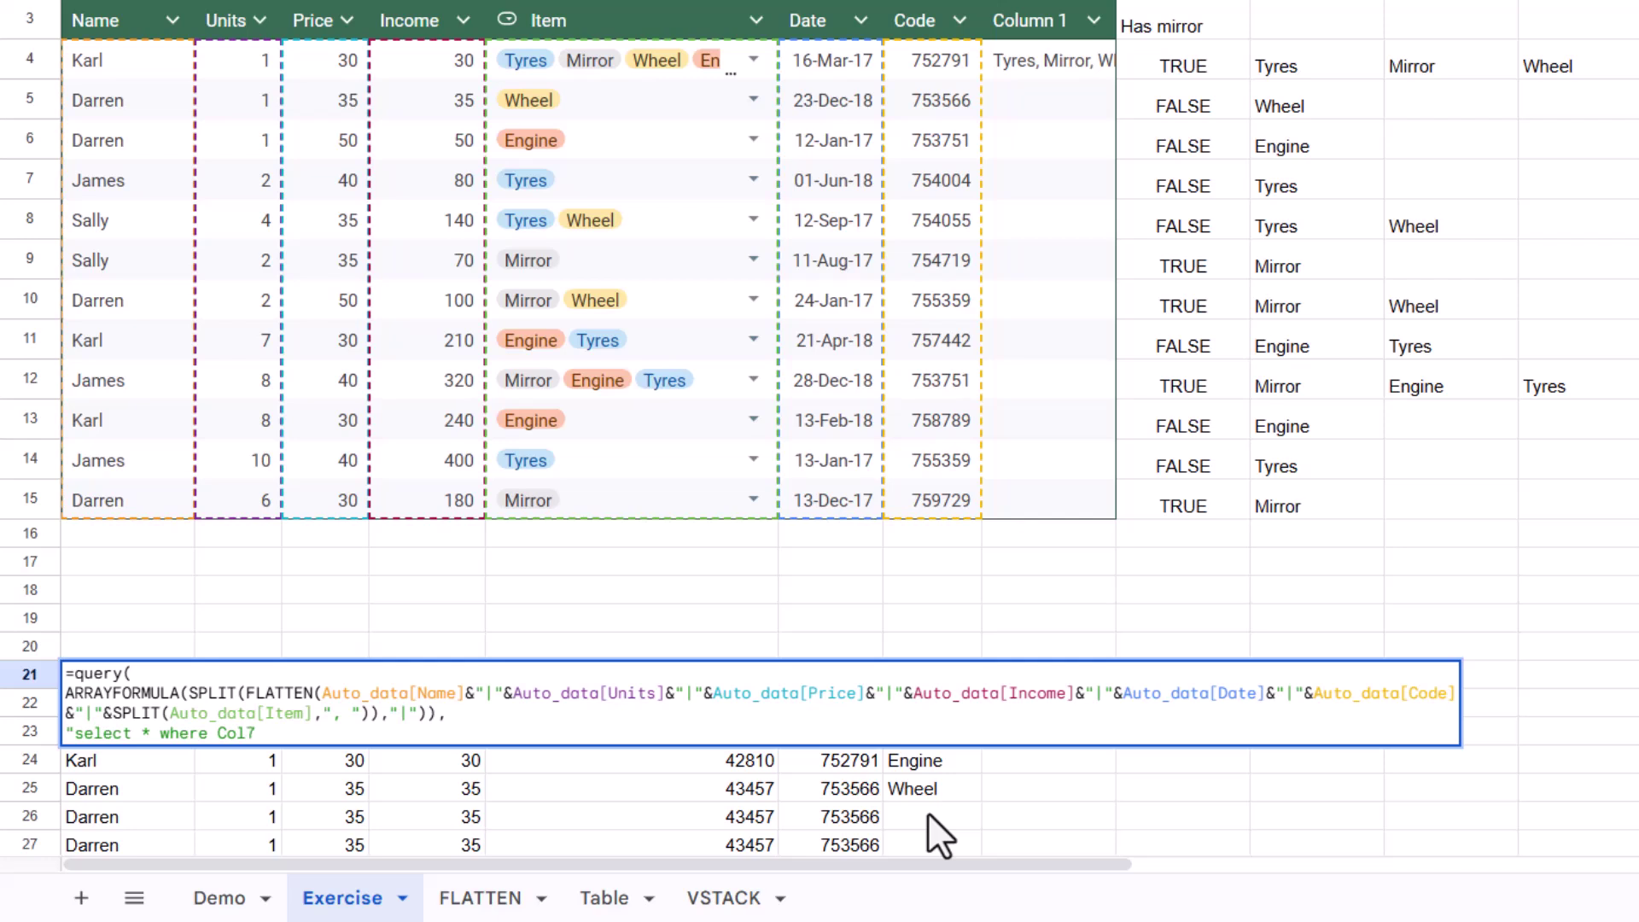
type(" is not null)")
key("Return")
key("Down")
key("Down")
key("Down")
key("Down")
key("Down")
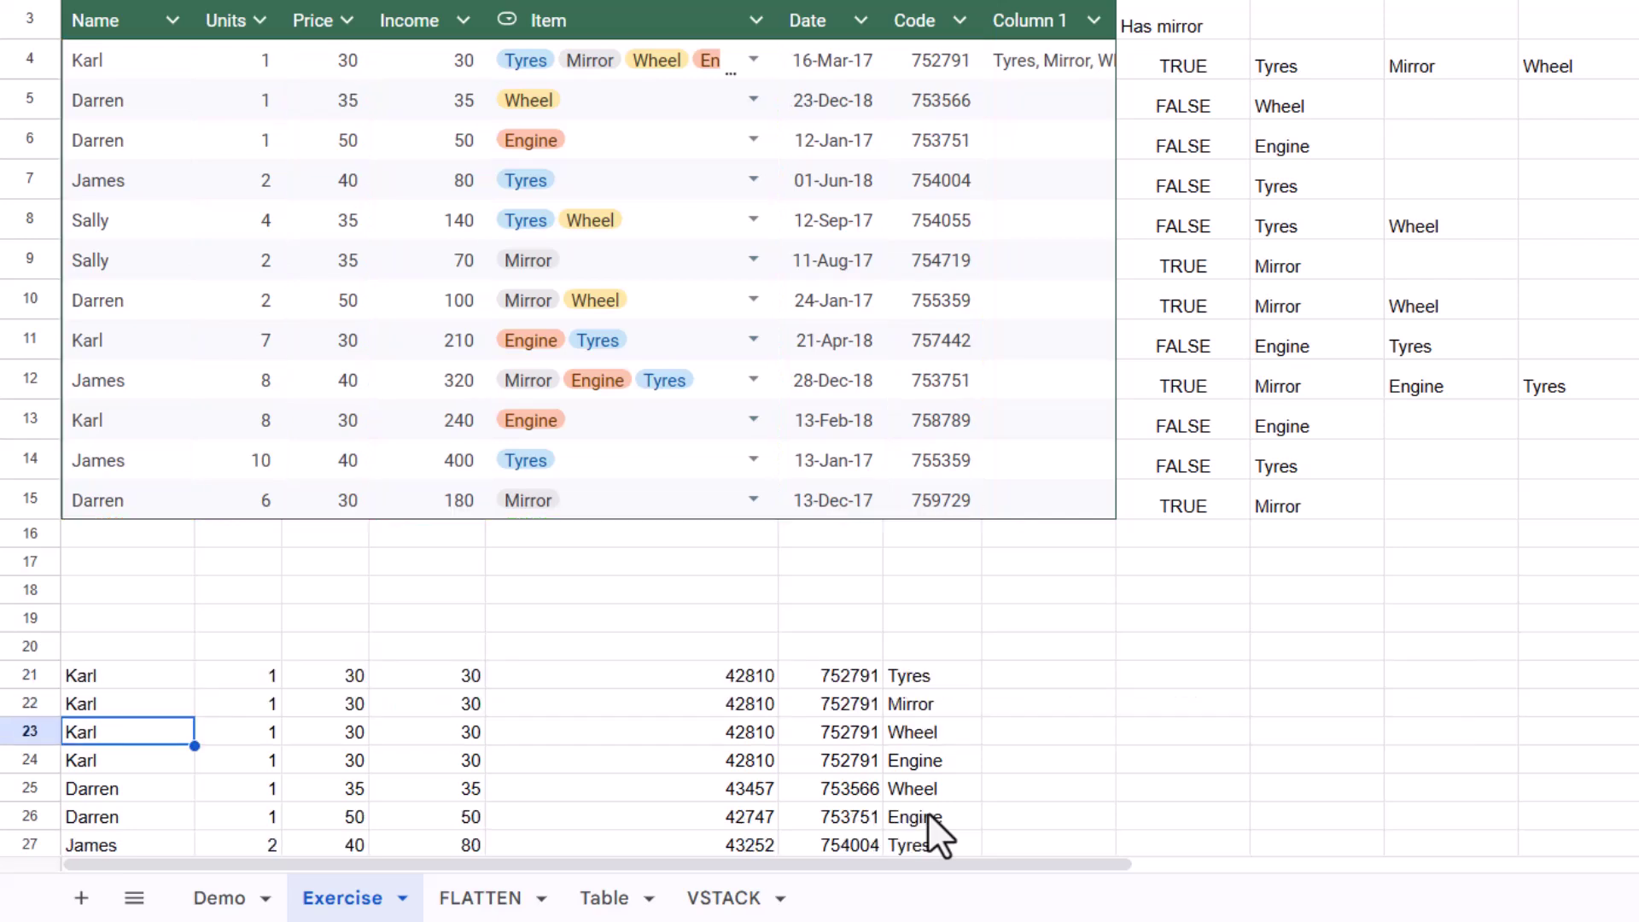
Append format Col5 'd mmm yy' to A21's query string so dates read like 16 Mar 17.
key("Down")
key("Up")
key("Up")
key("Up")
key("Up")
key("Up")
key("Up")
key("Up")
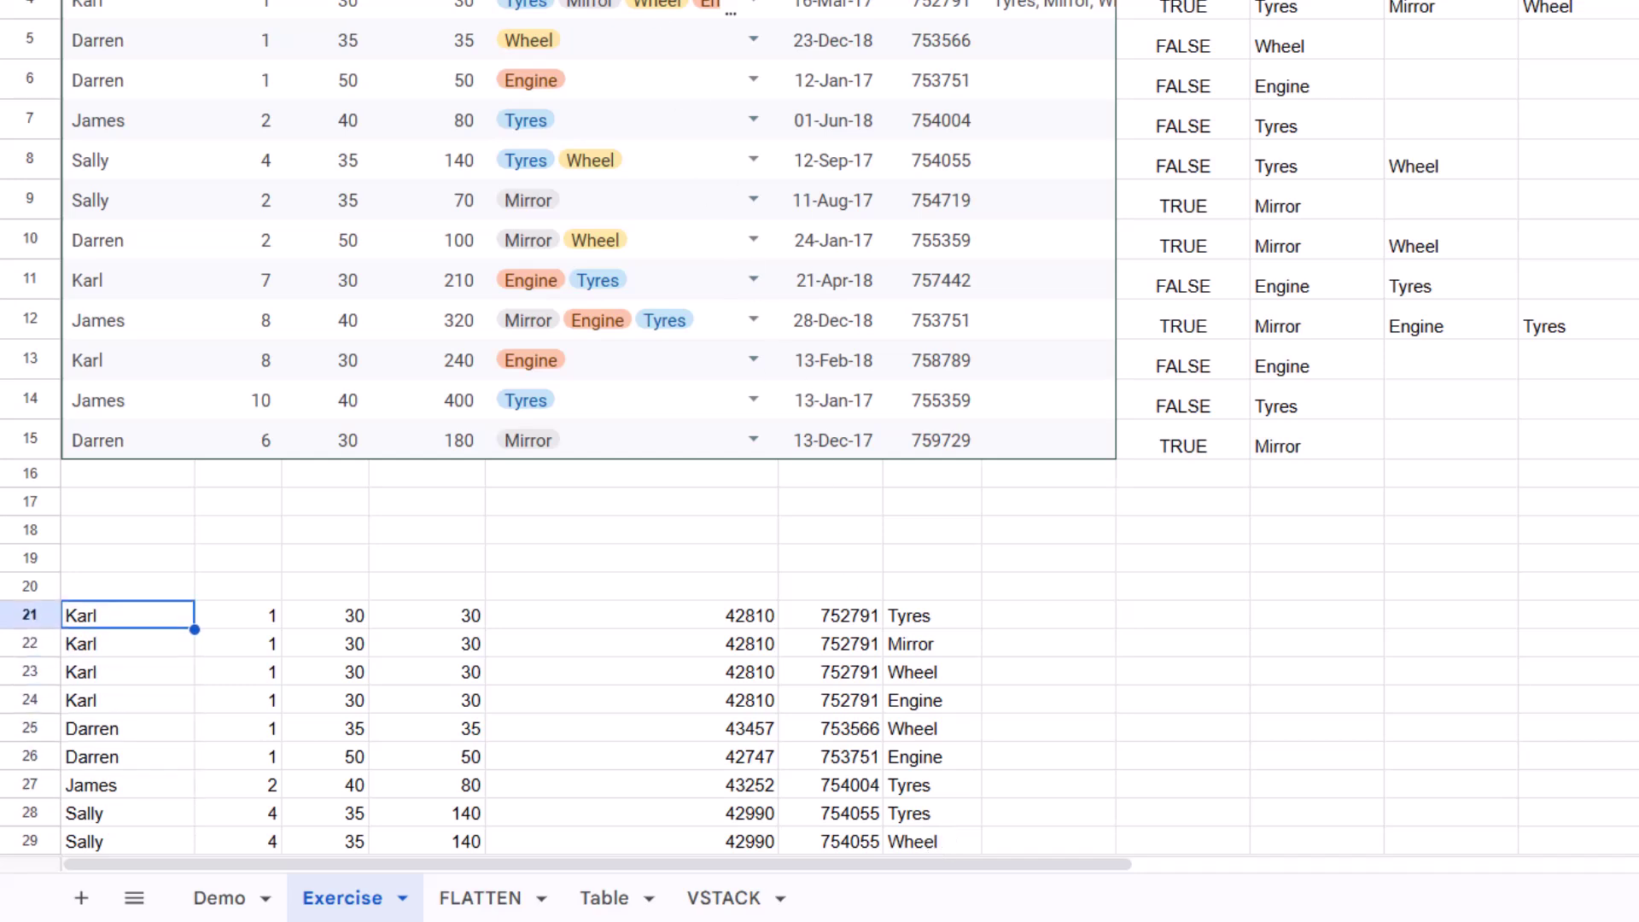
key("F2")
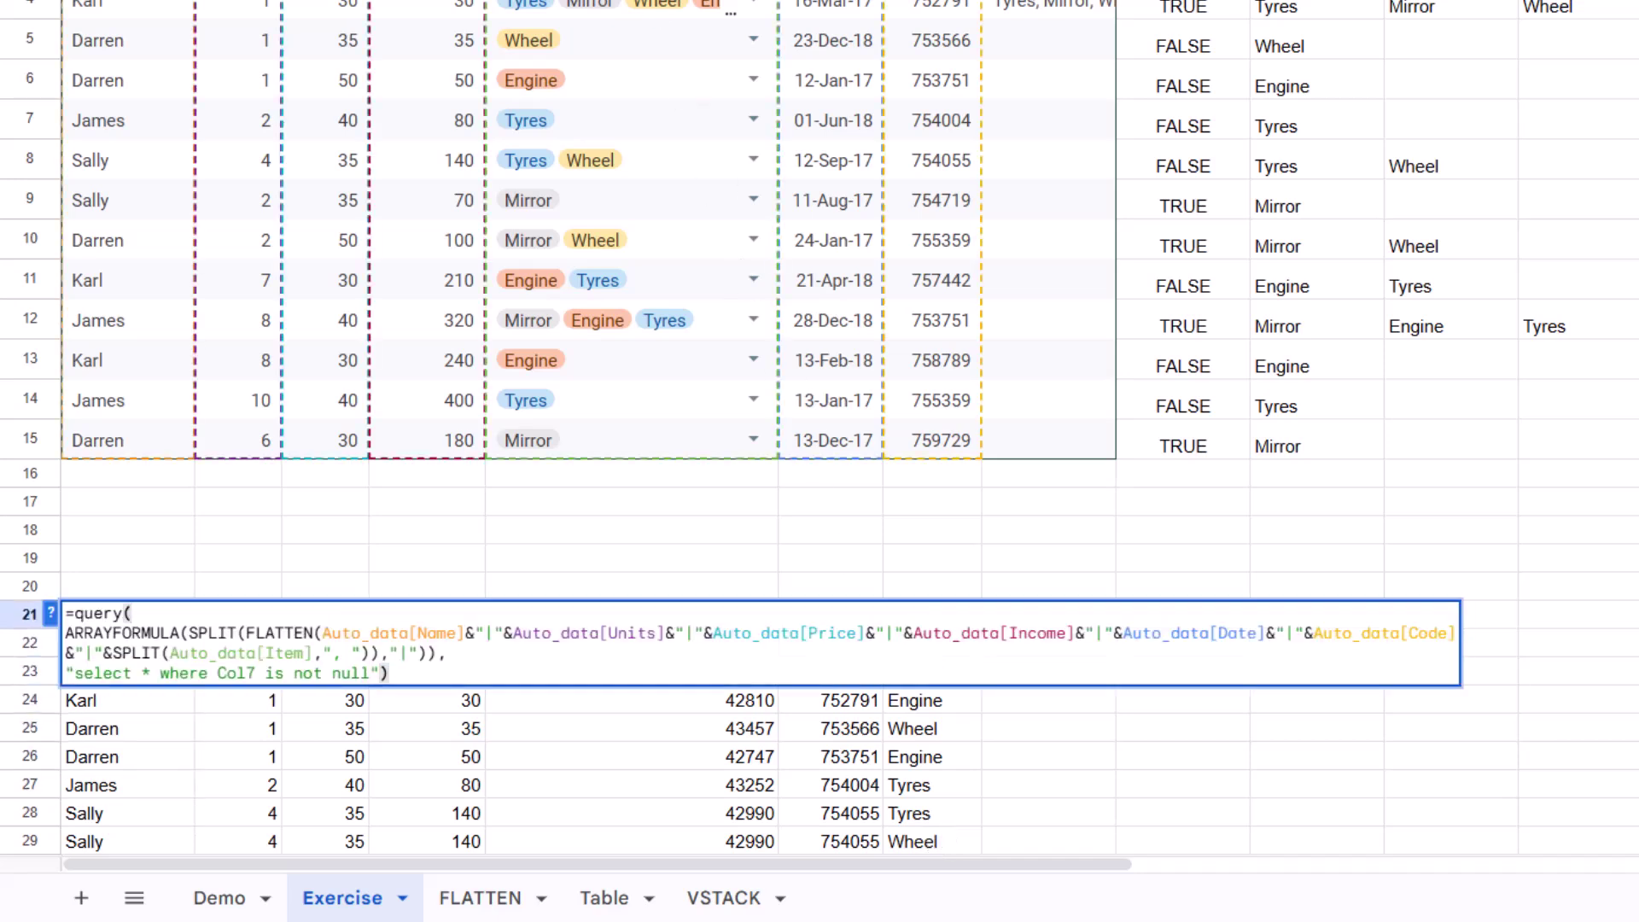
key("Left")
key("Left")
type("format Col")
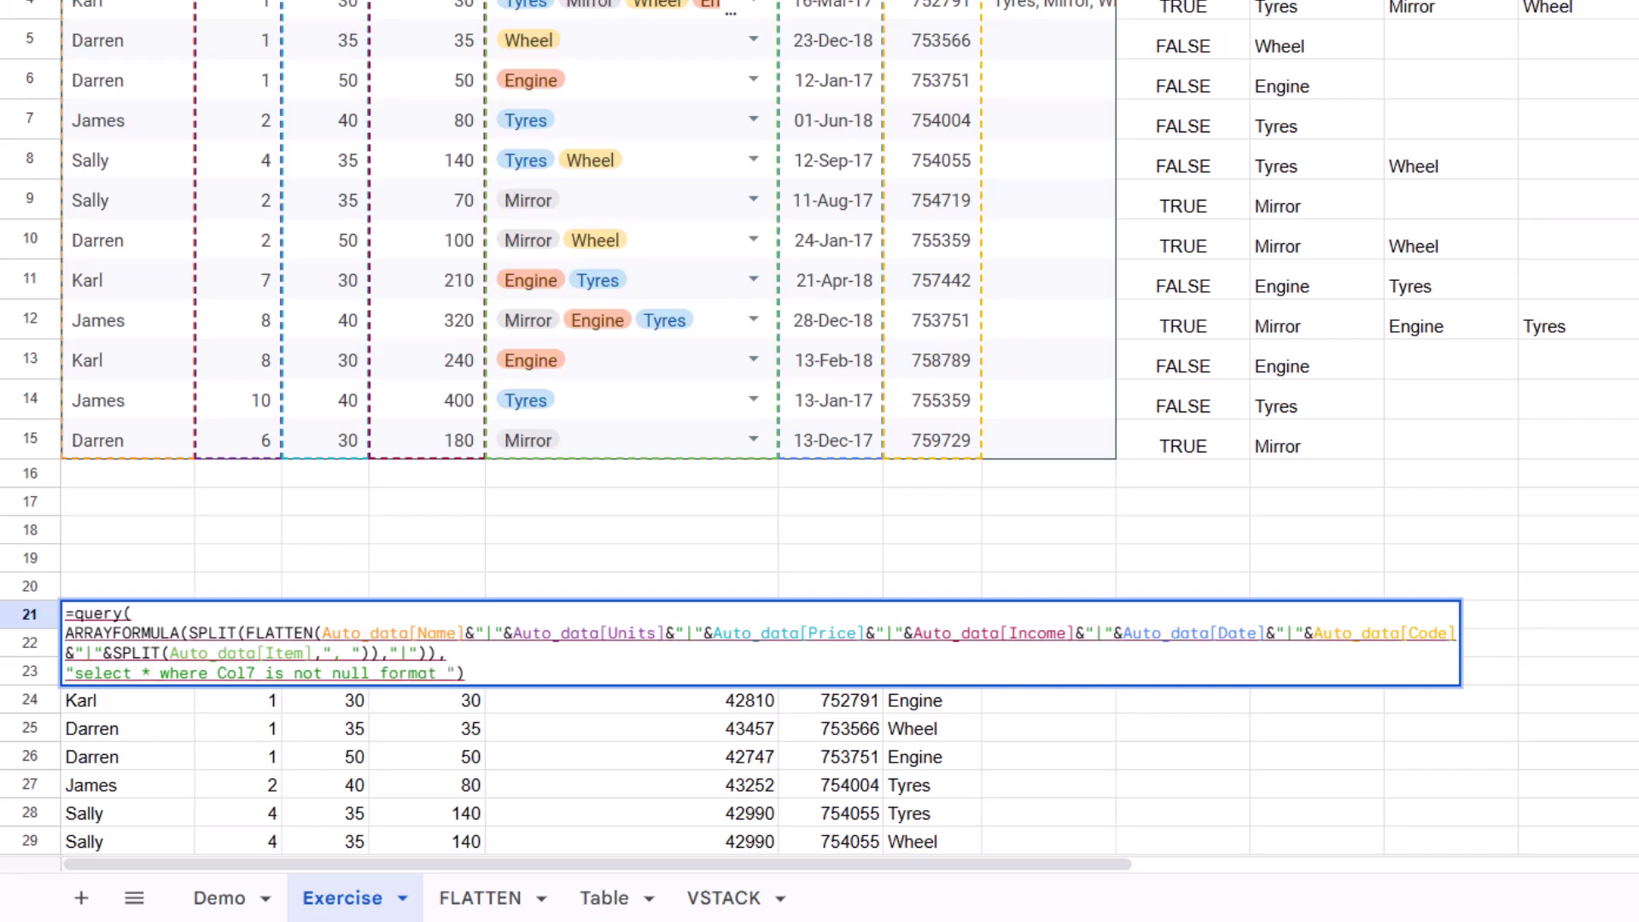
type("55")
key("BackSpace")
type("'d mmm yy'")
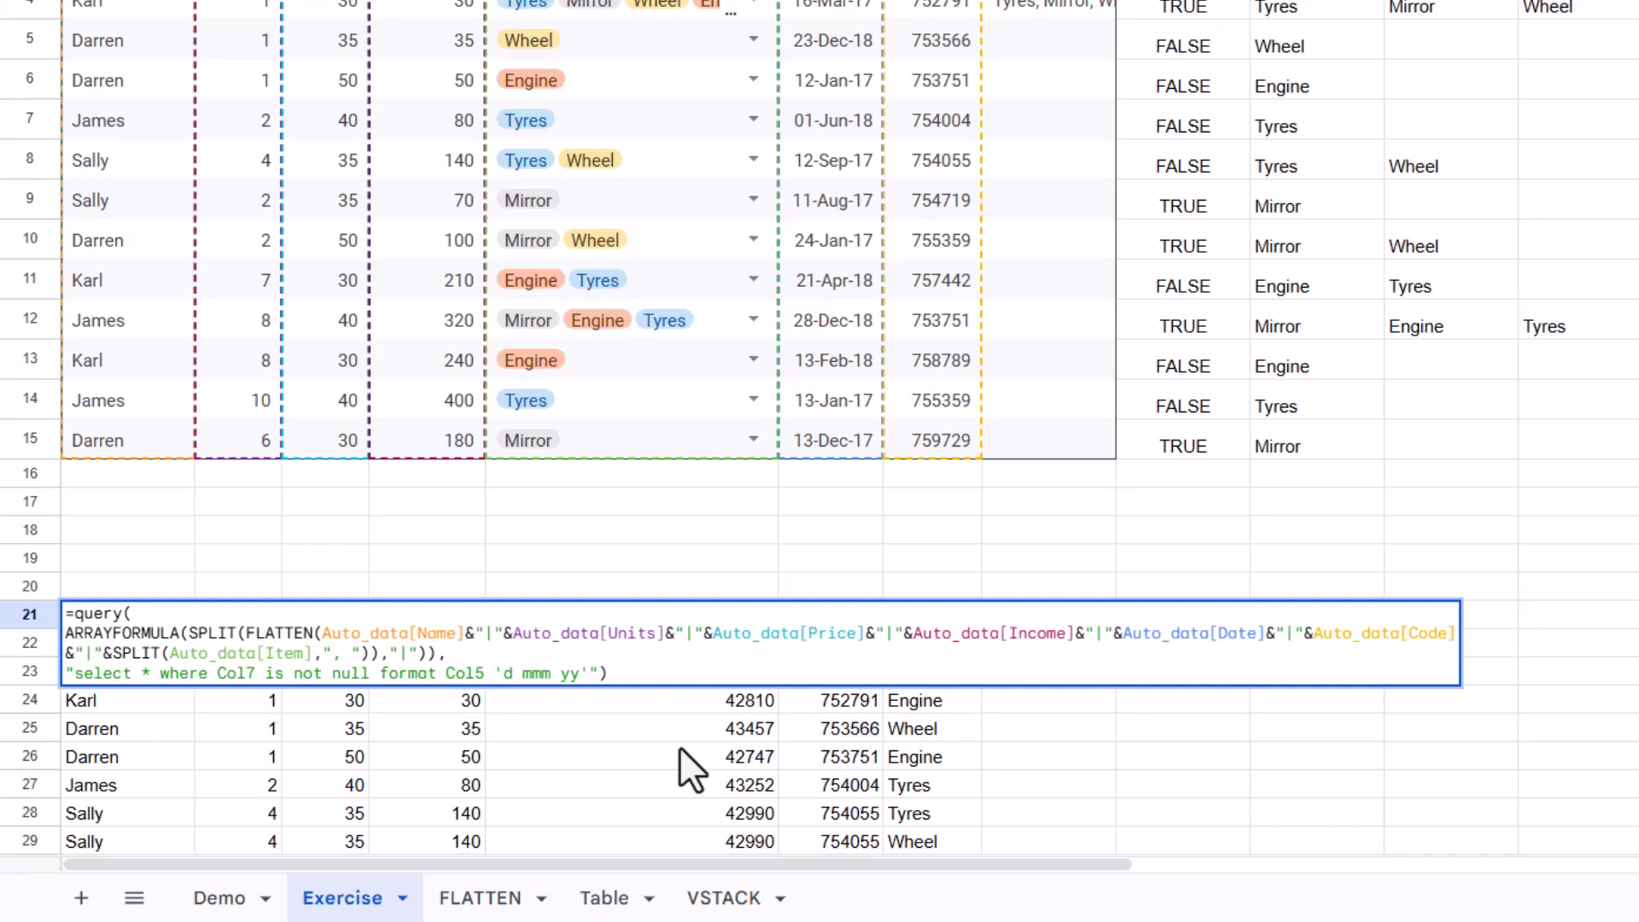
key("Return")
key("Up")
key("Right")
key("Right")
key("Right")
key("Right")
key("Right")
key("Right")
key("Left")
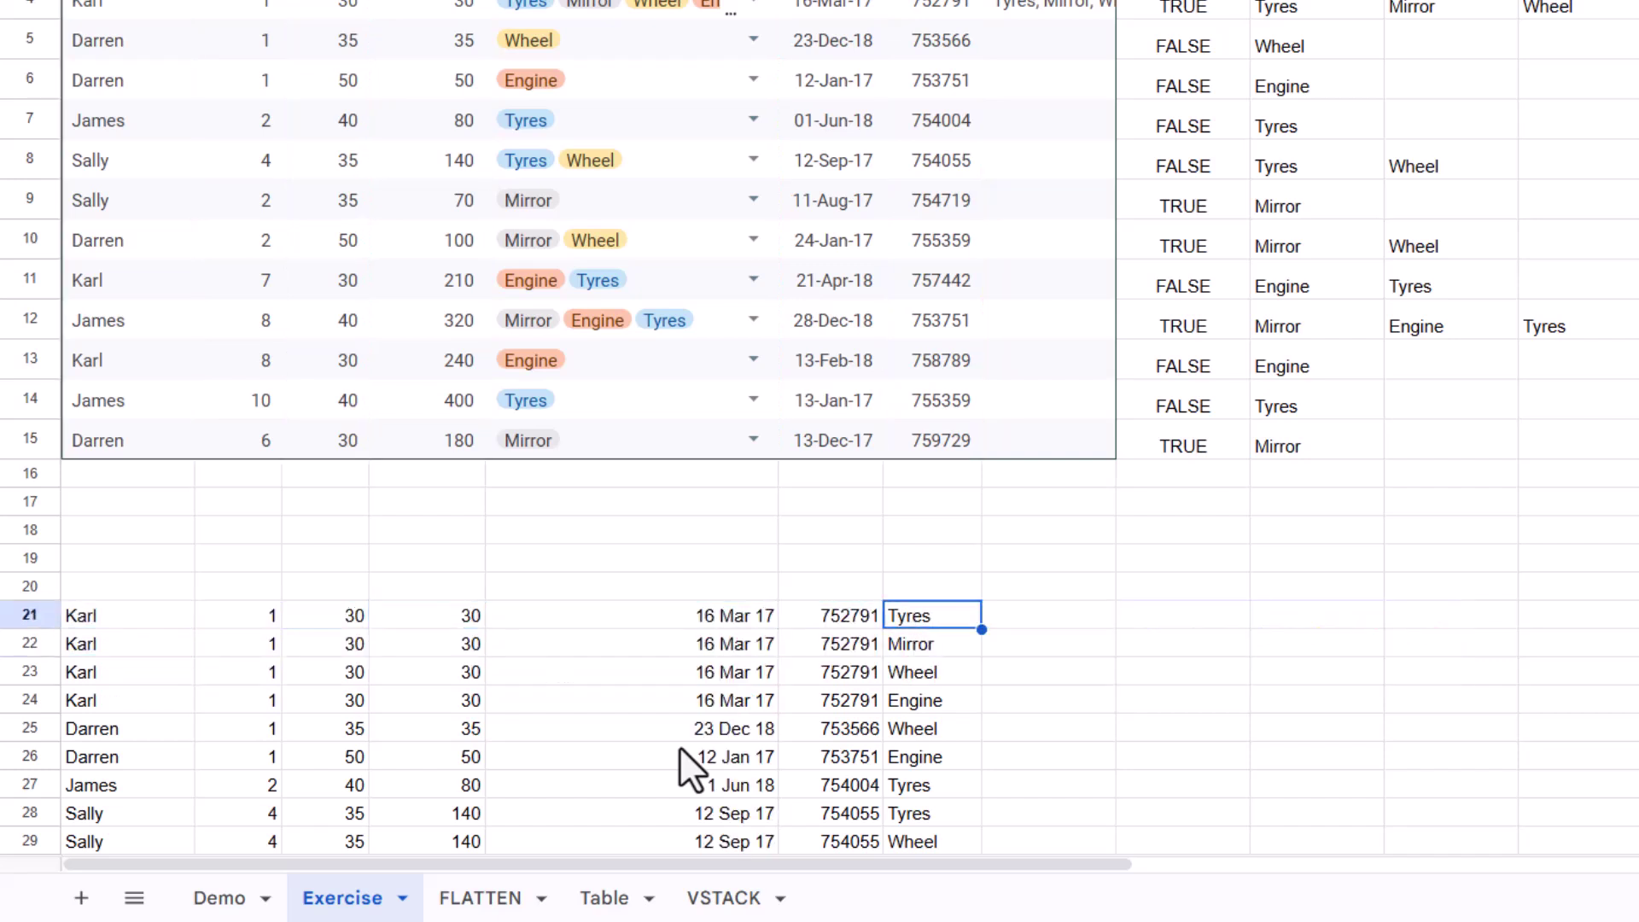
key("Left")
key("Home")
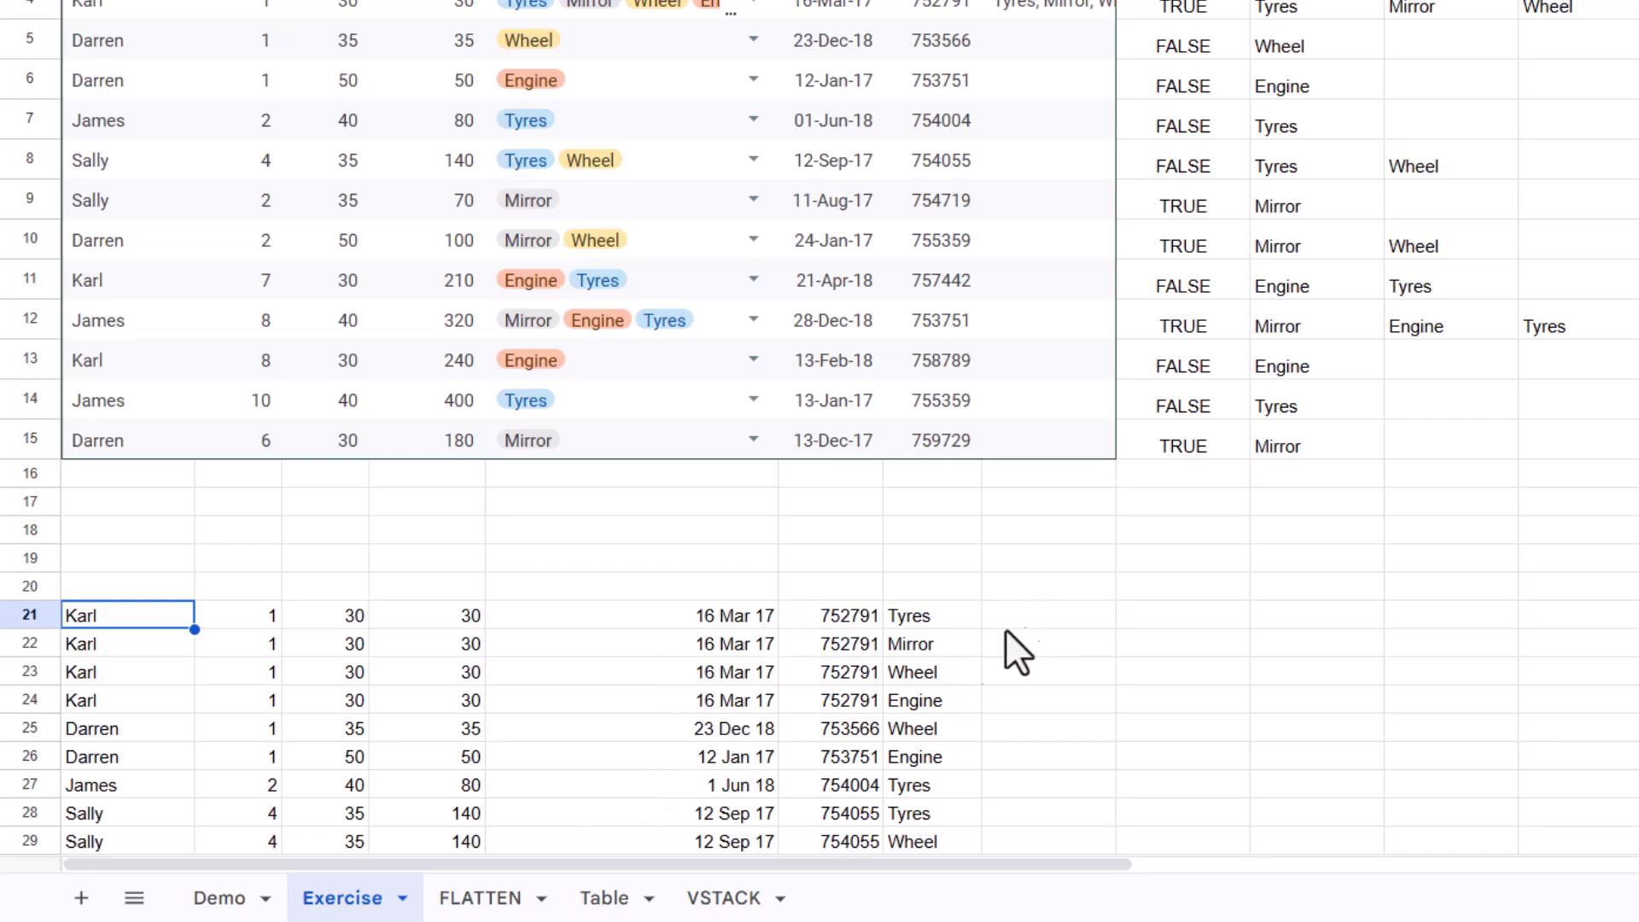
On the VSTACK sheet, enter =VSTACK(A14:E16,Motorist_data) in G7.
left_click(724, 899)
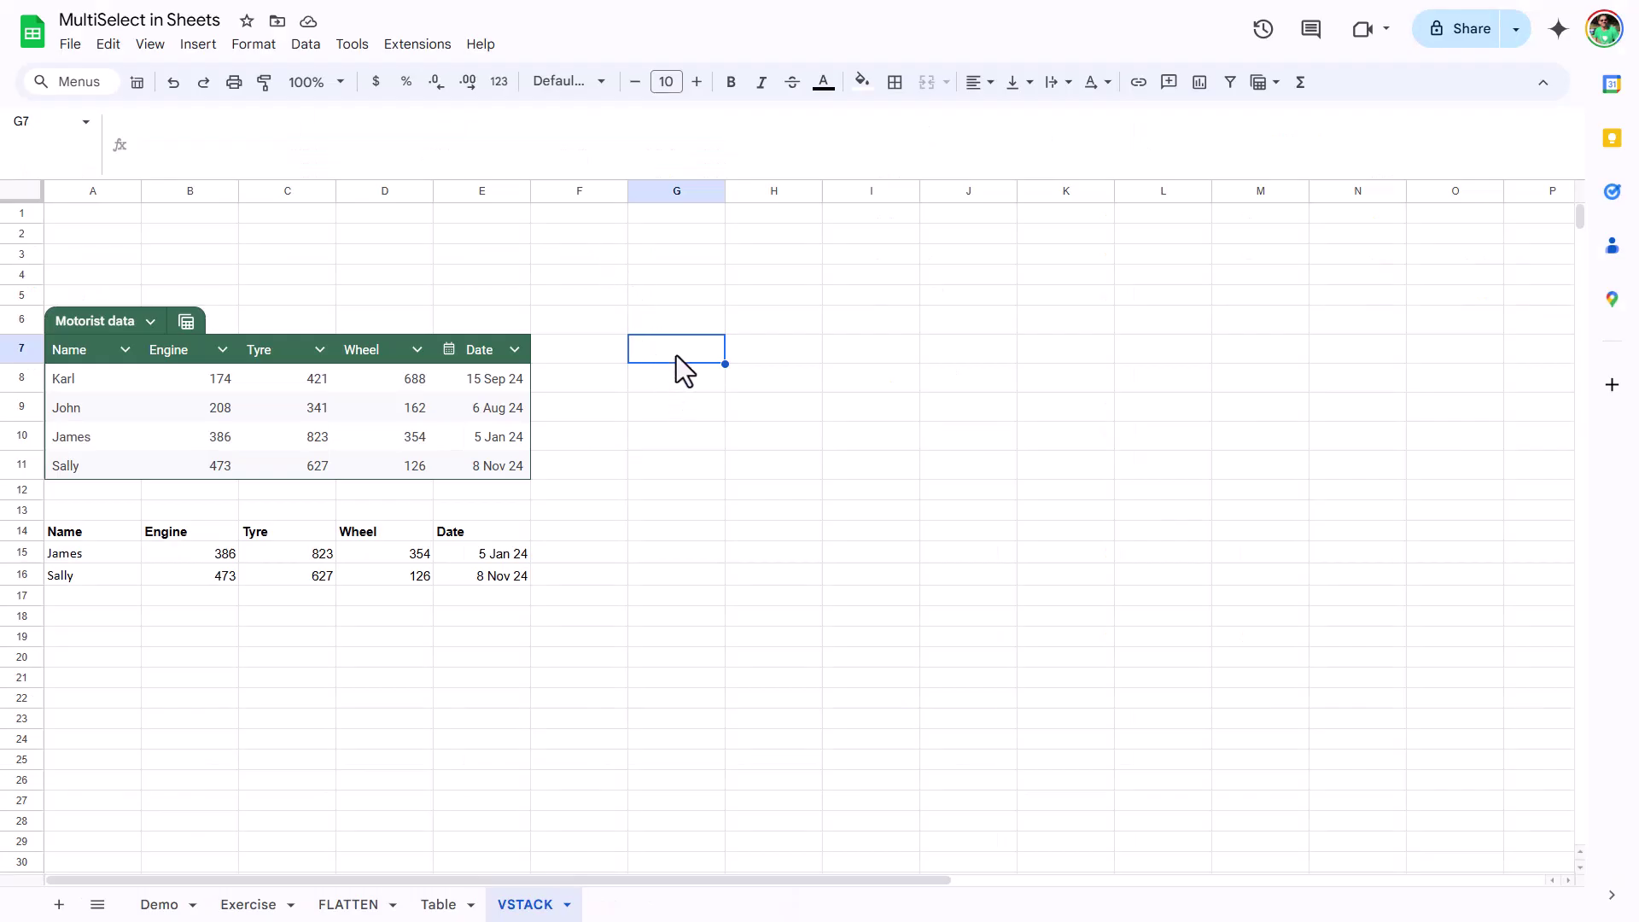
type("=VSTACK(")
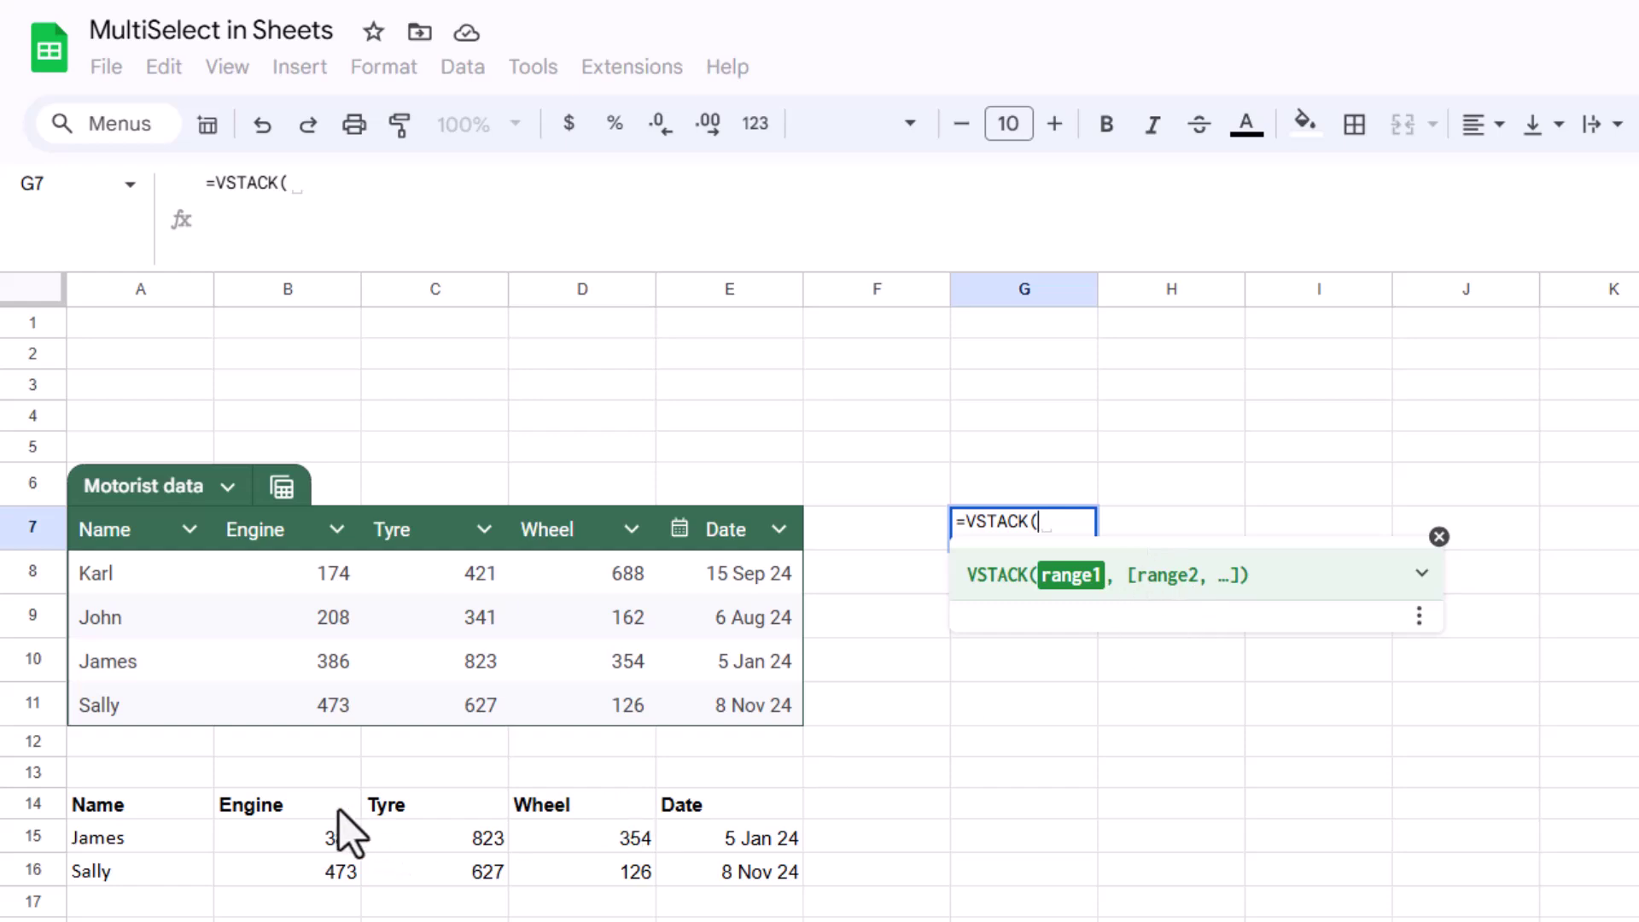
left_click_drag(161, 810, 781, 866)
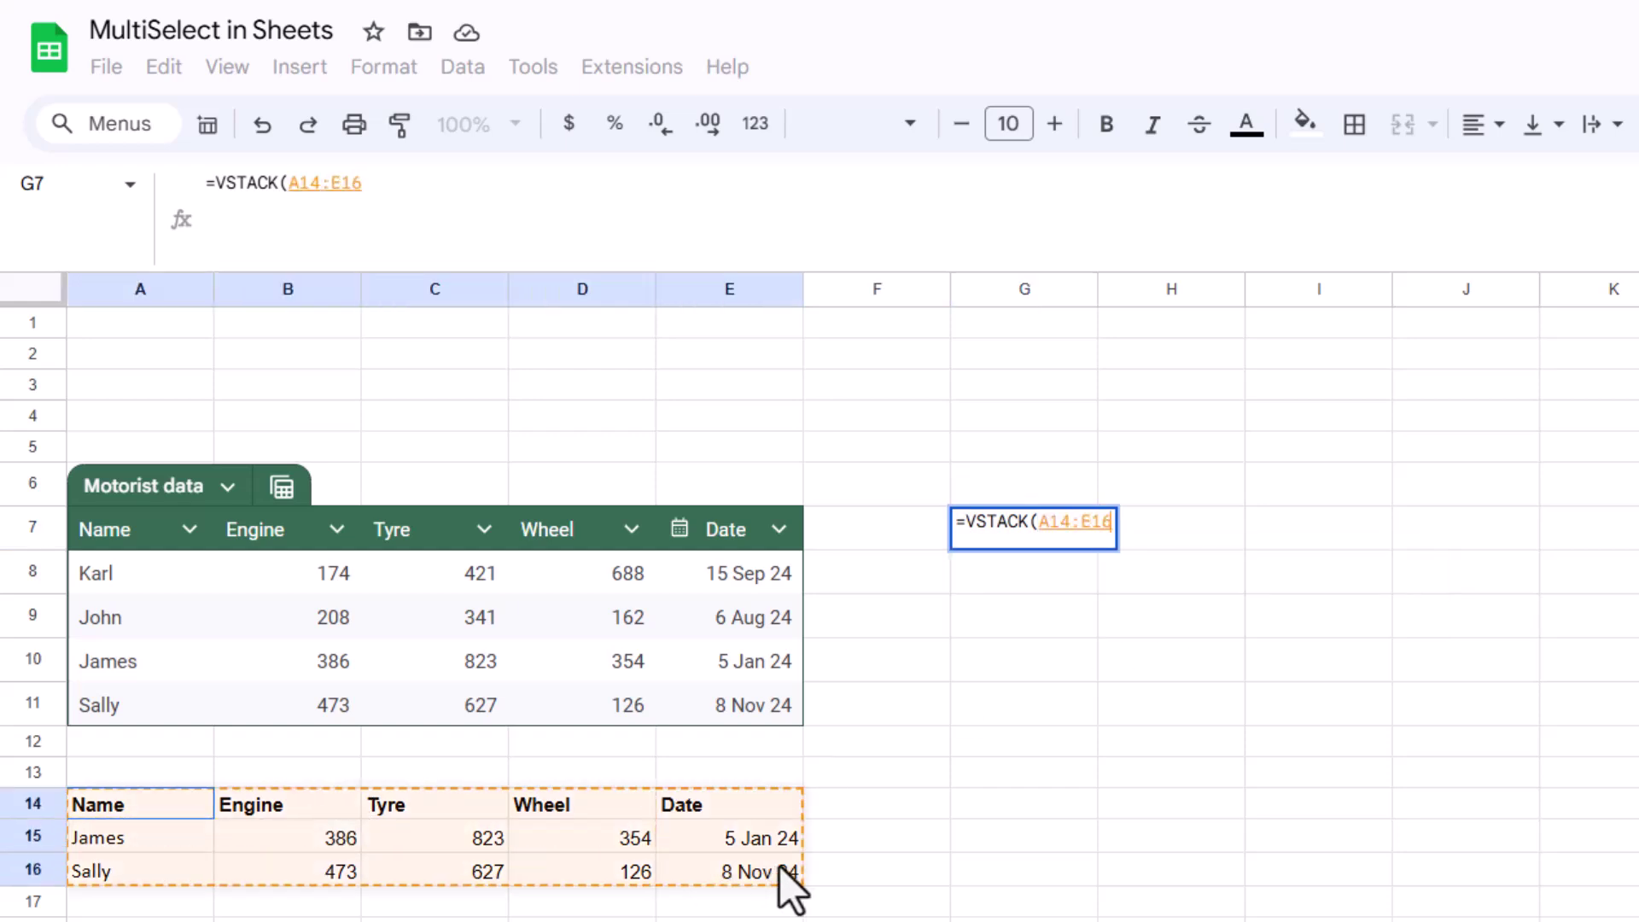
type(",")
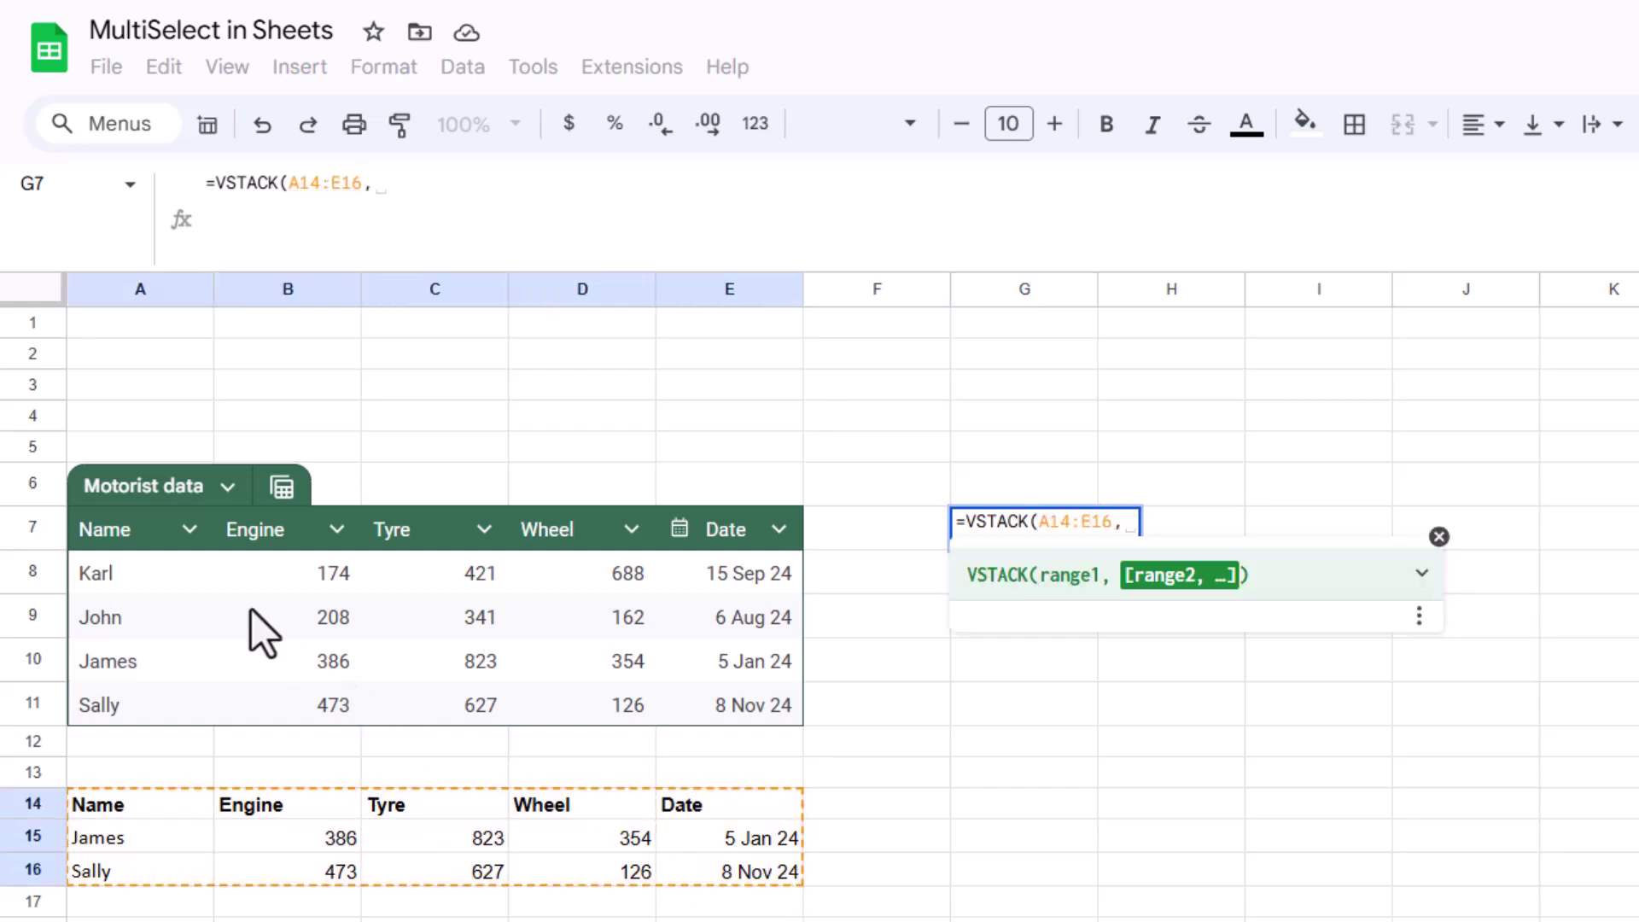
left_click_drag(100, 576, 716, 721)
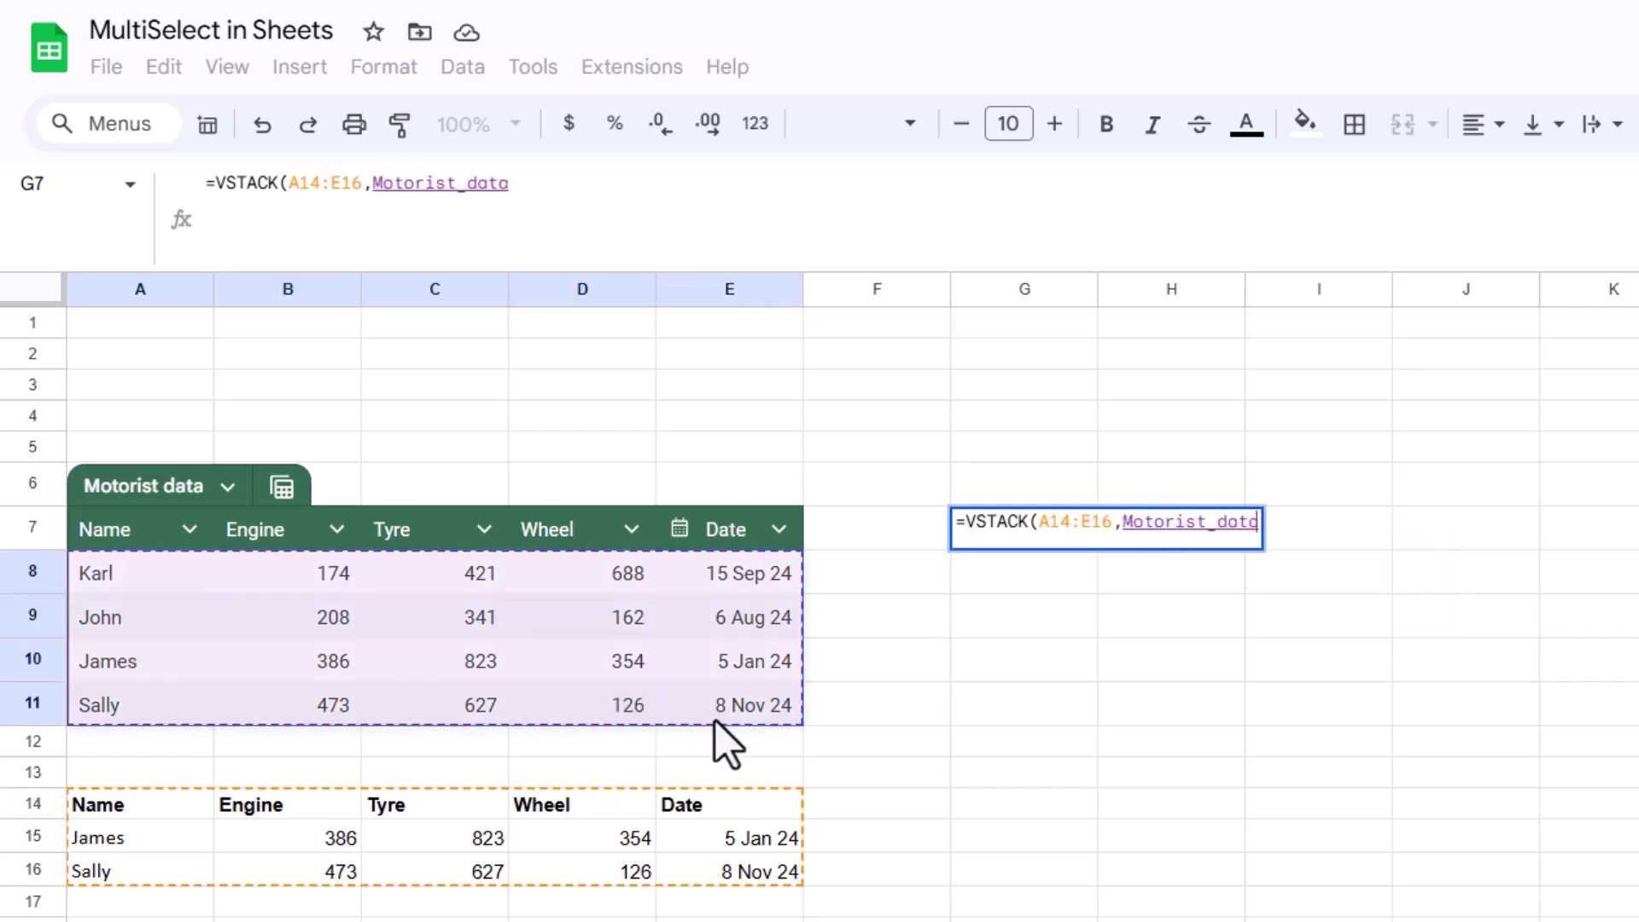
type(")")
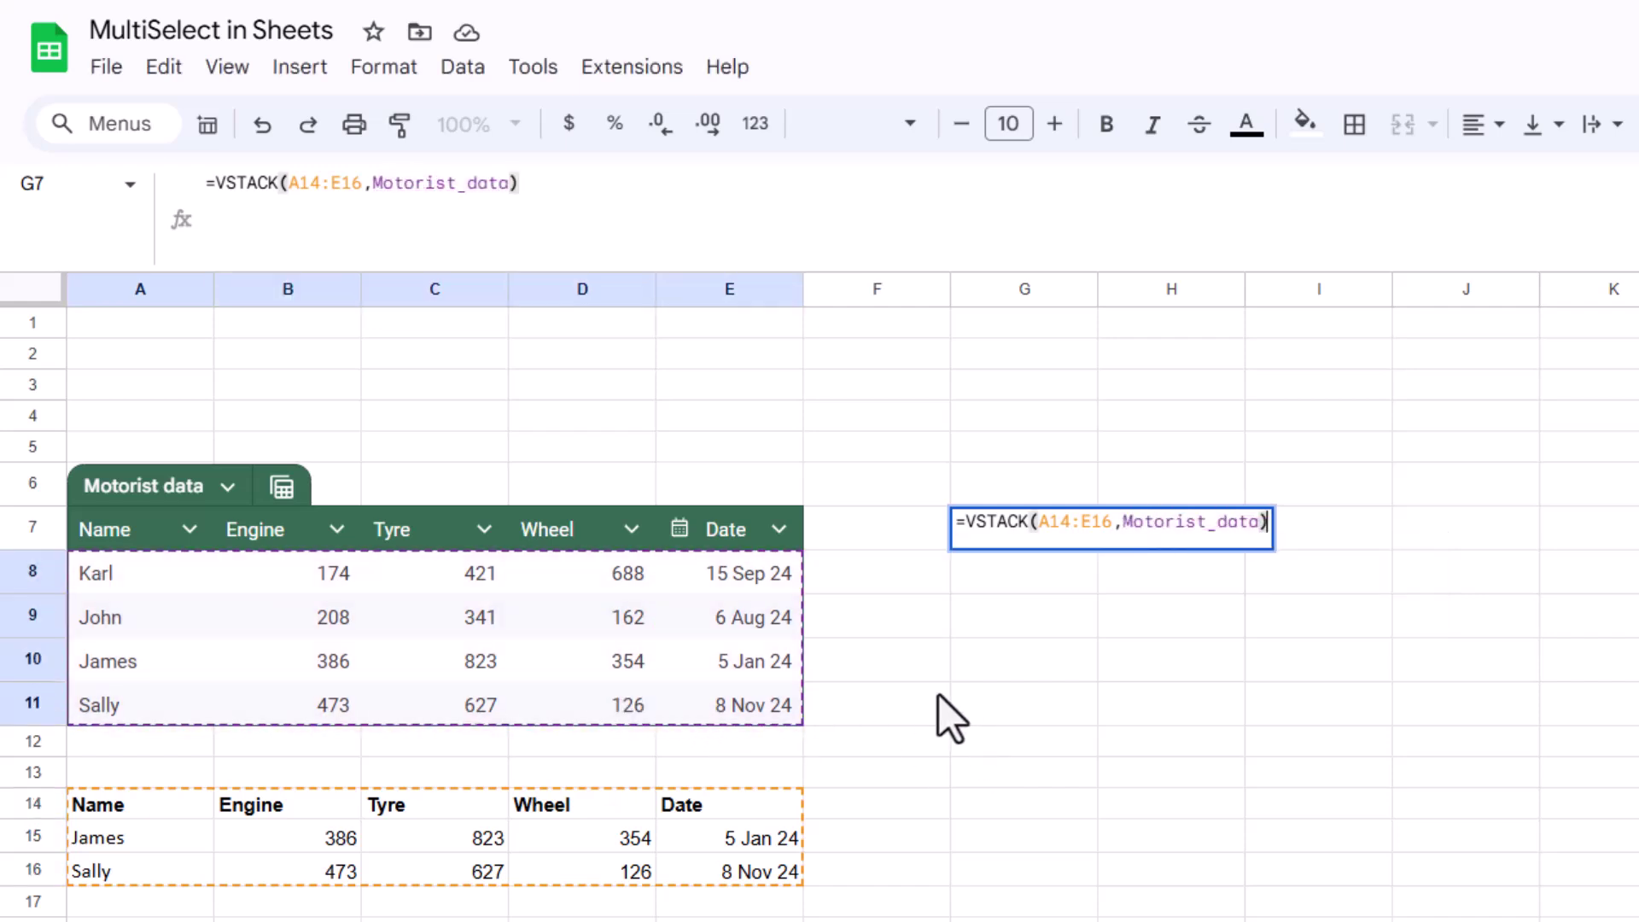
key("Return")
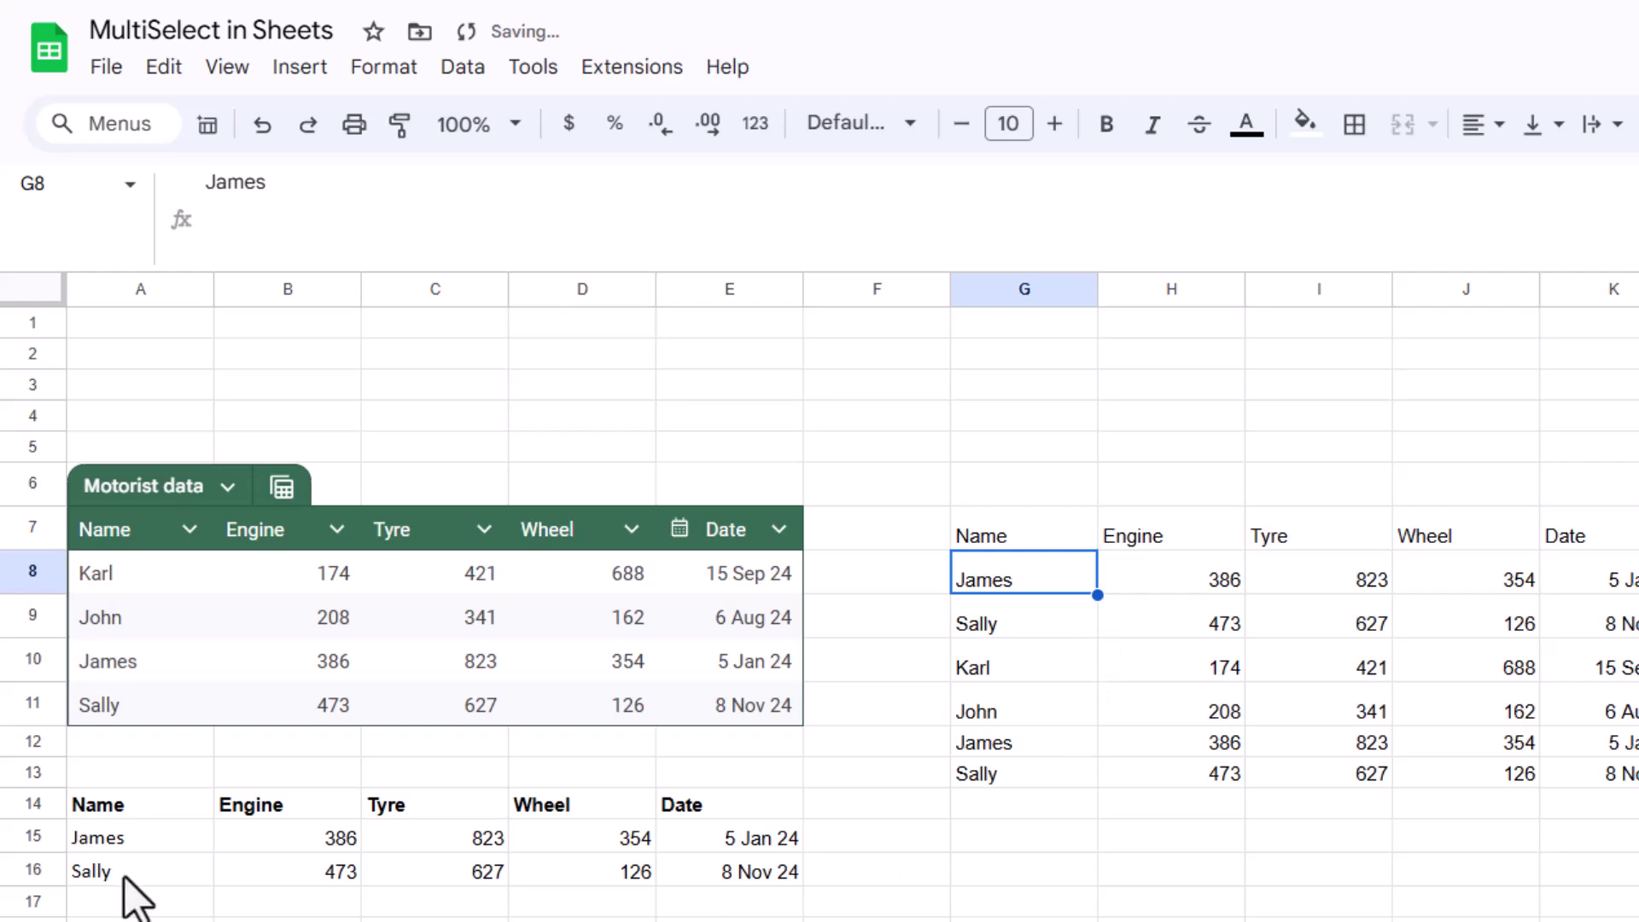
Add Liam as a new Motorist data row in A12 and New in A17.
left_click(155, 746)
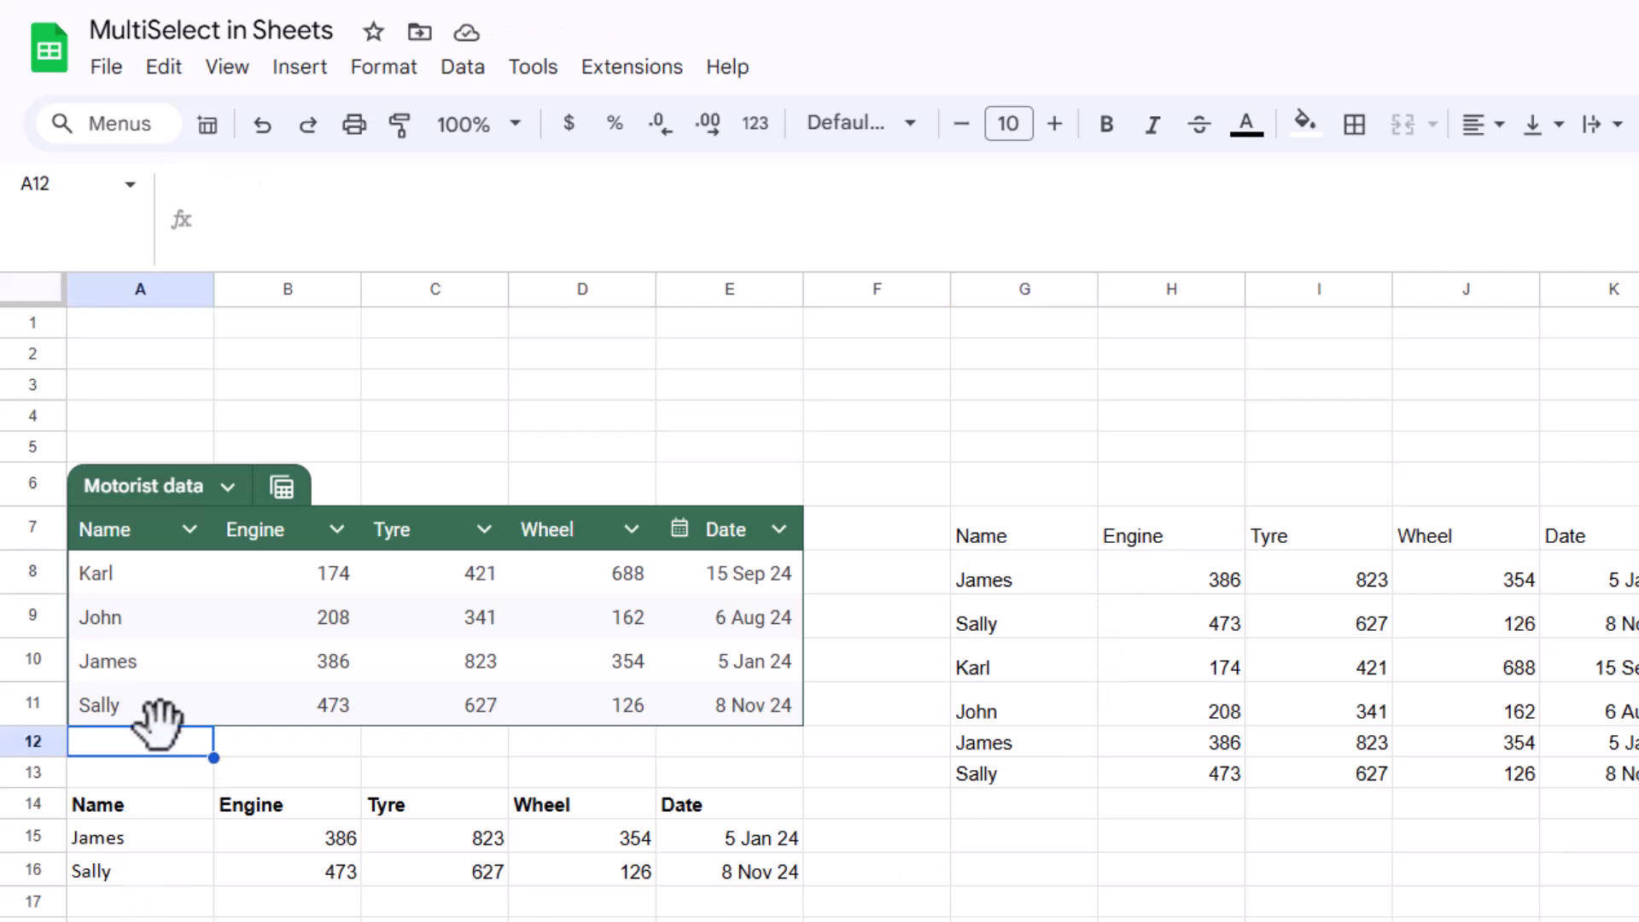
type("Liam")
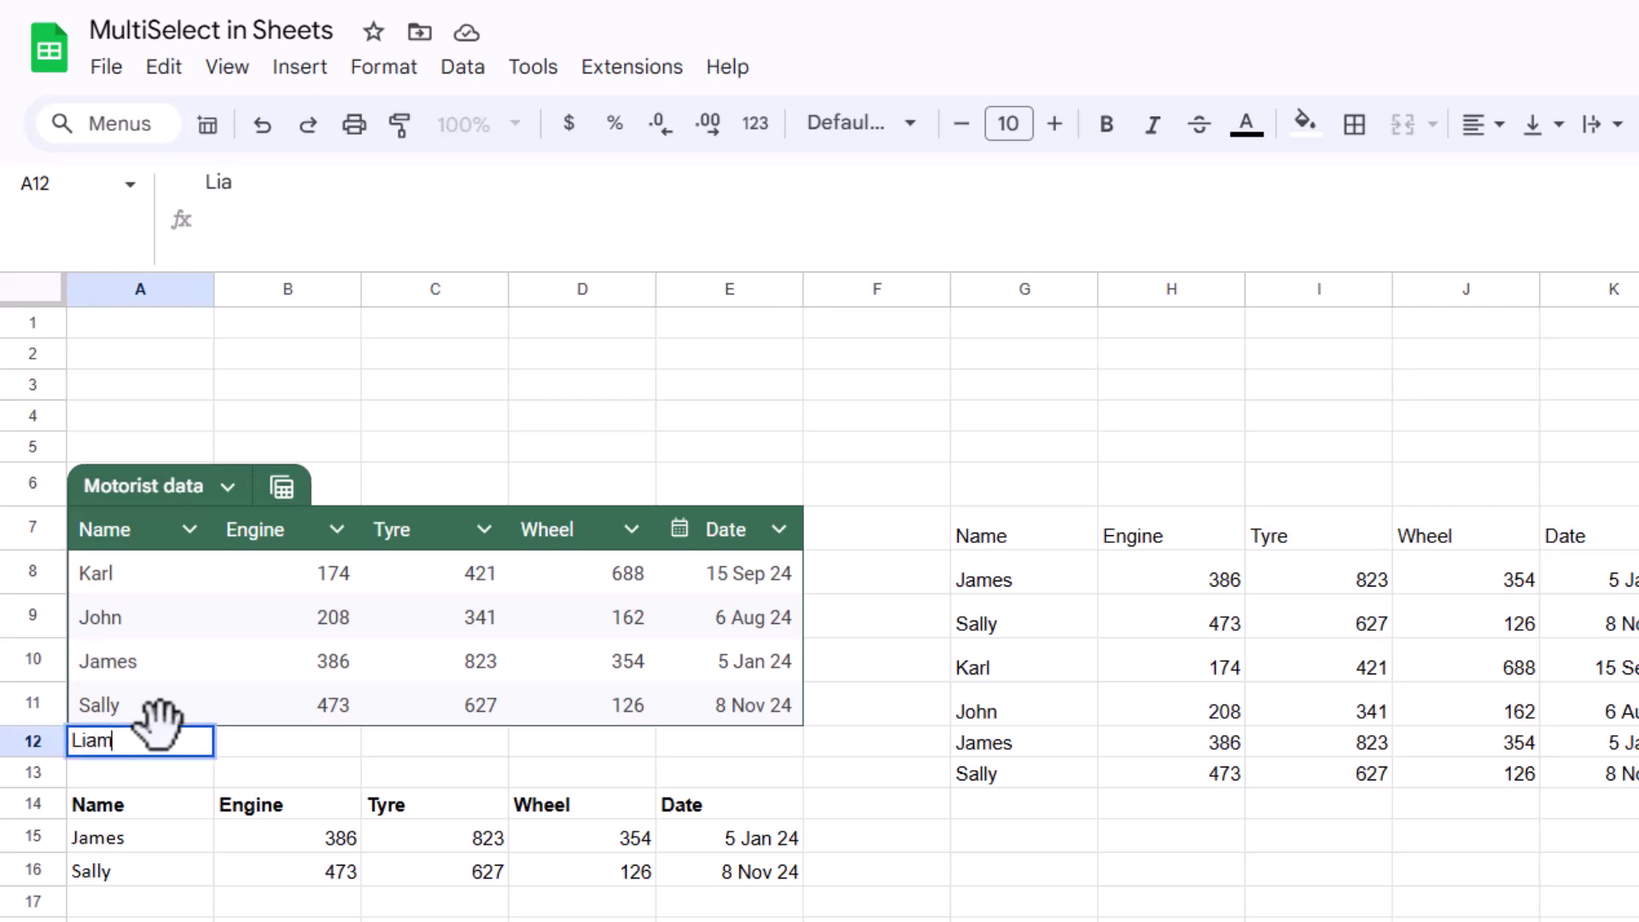
key("Return")
key("Up")
key("Right")
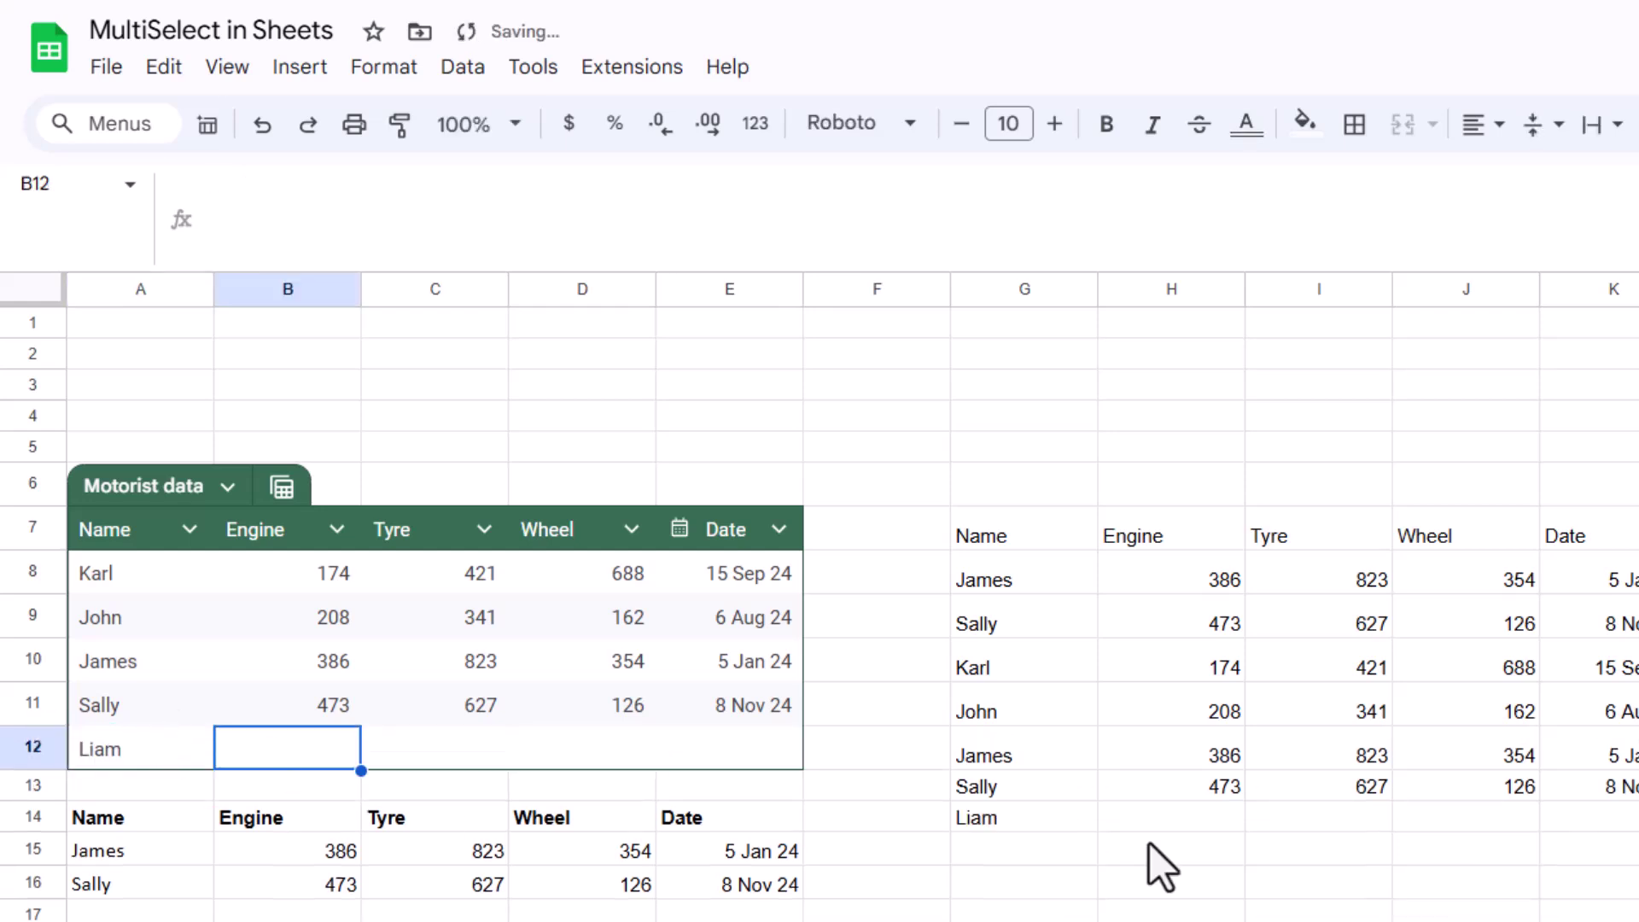
left_click(129, 912)
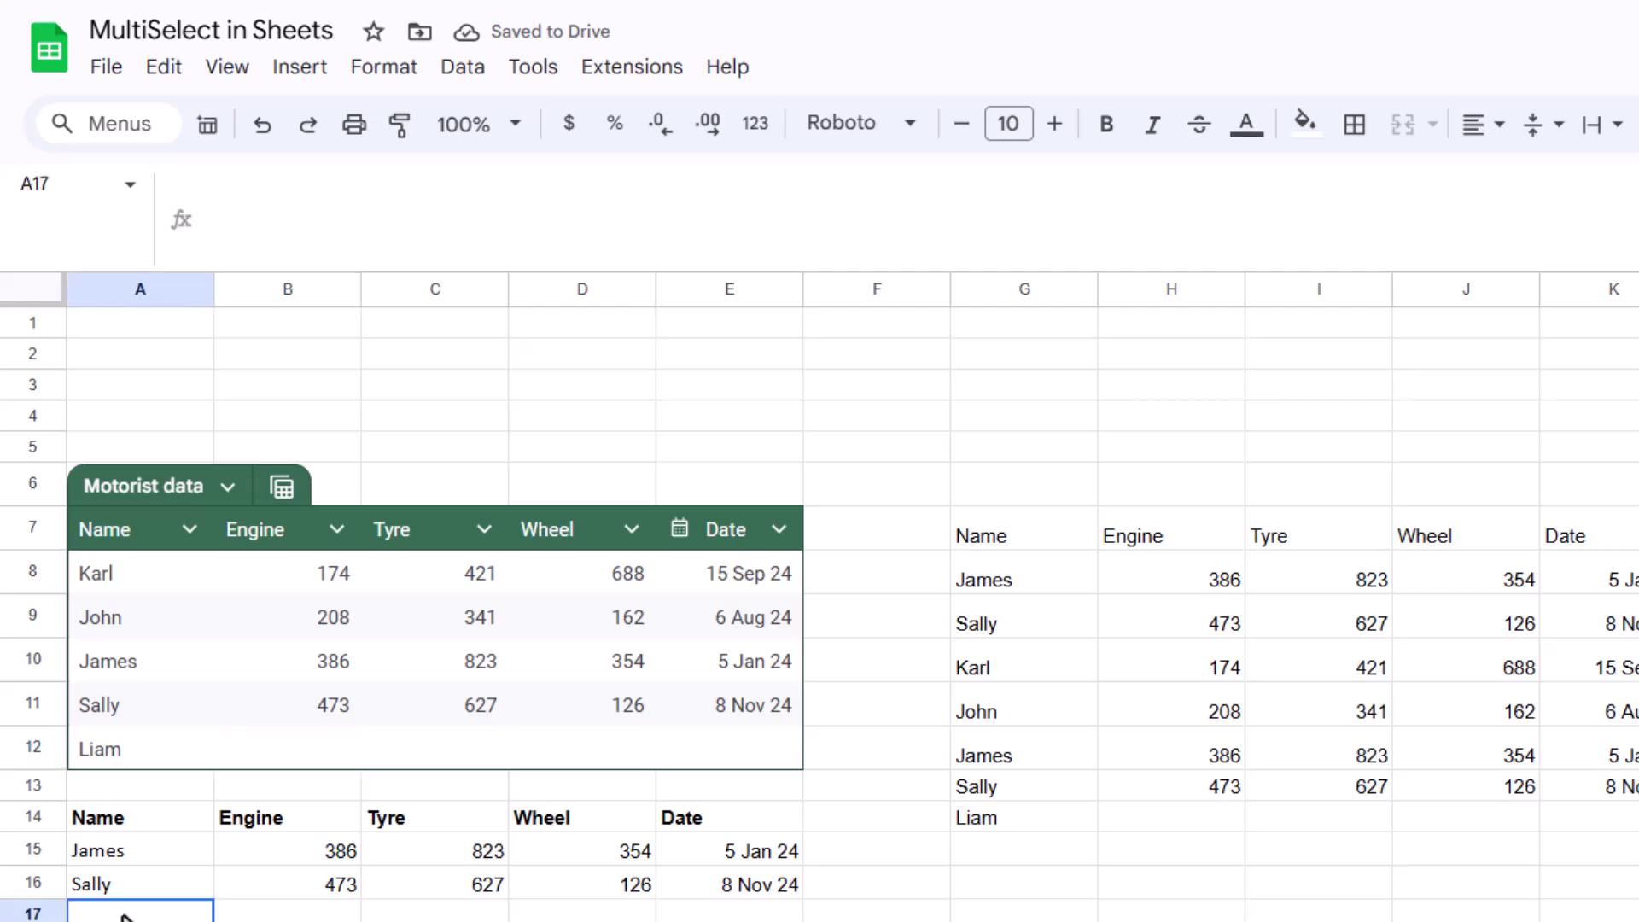
type("New")
key("Return")
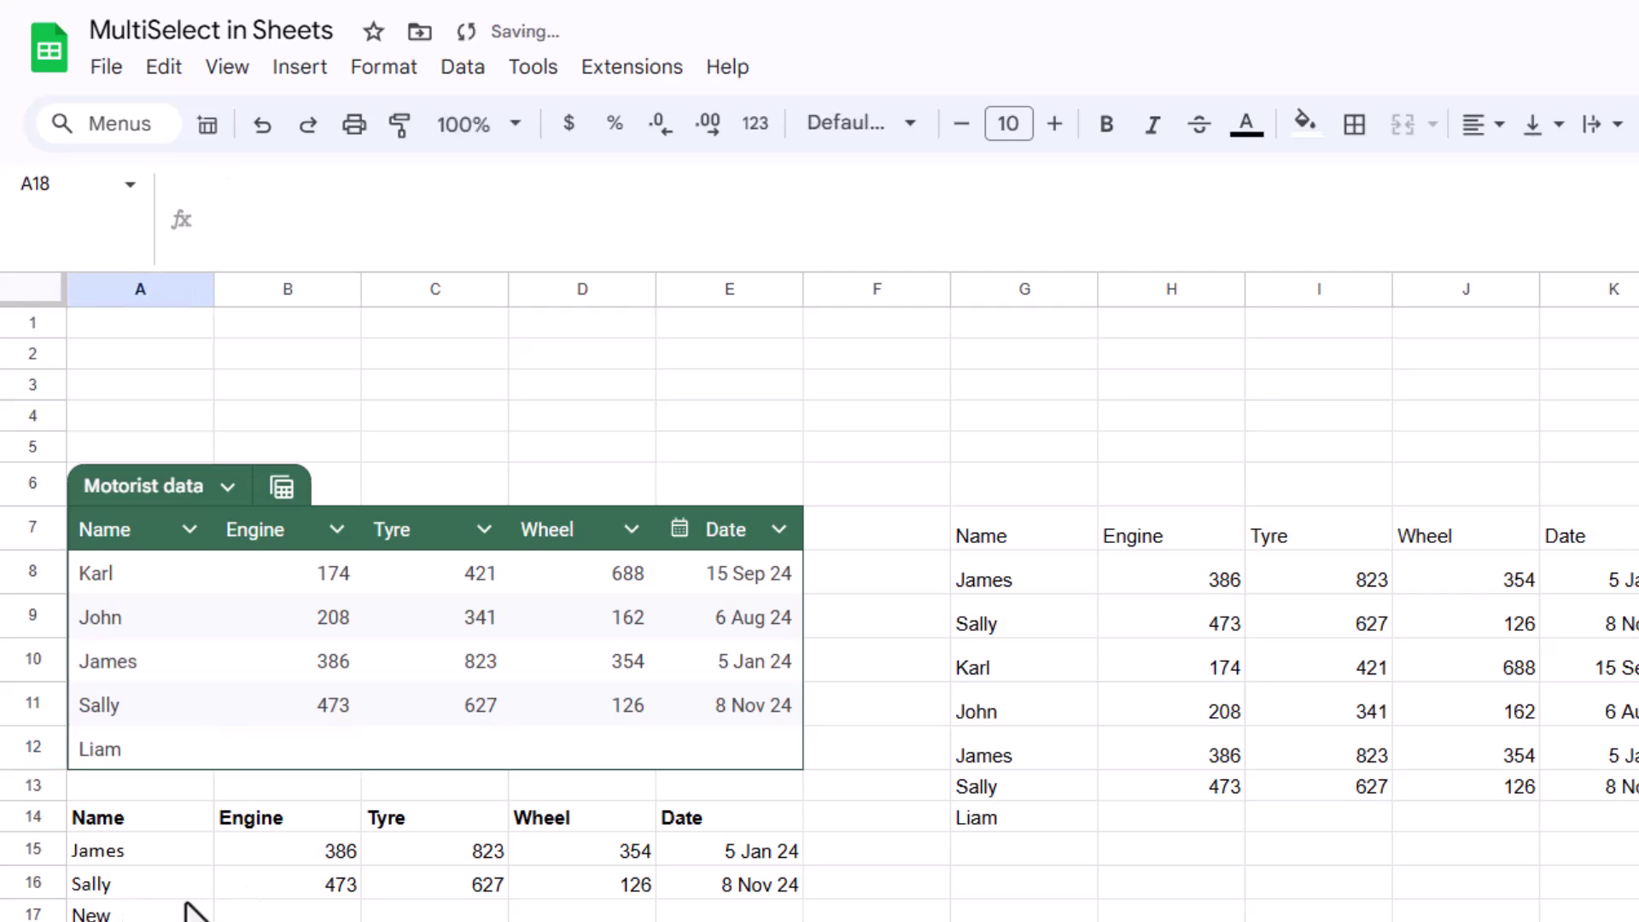
In G16 enter =VSTACK(Motorist_data[#ALL],A15:E17) to stack the headed table above the lower block.
left_click(1022, 890)
type("=vsta")
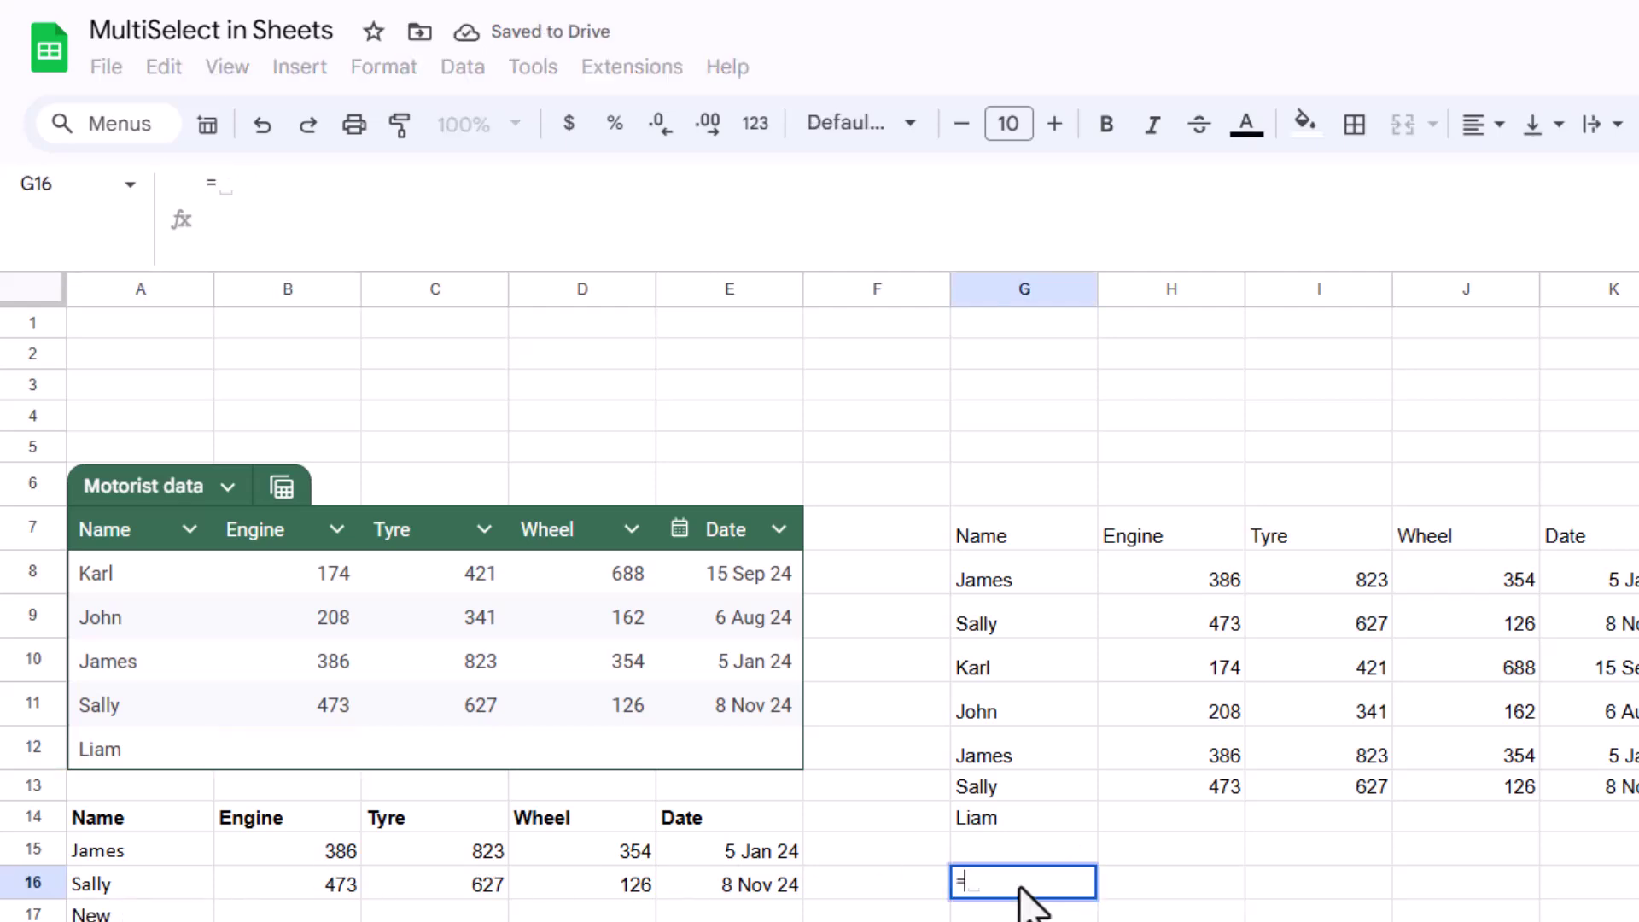
key("Tab")
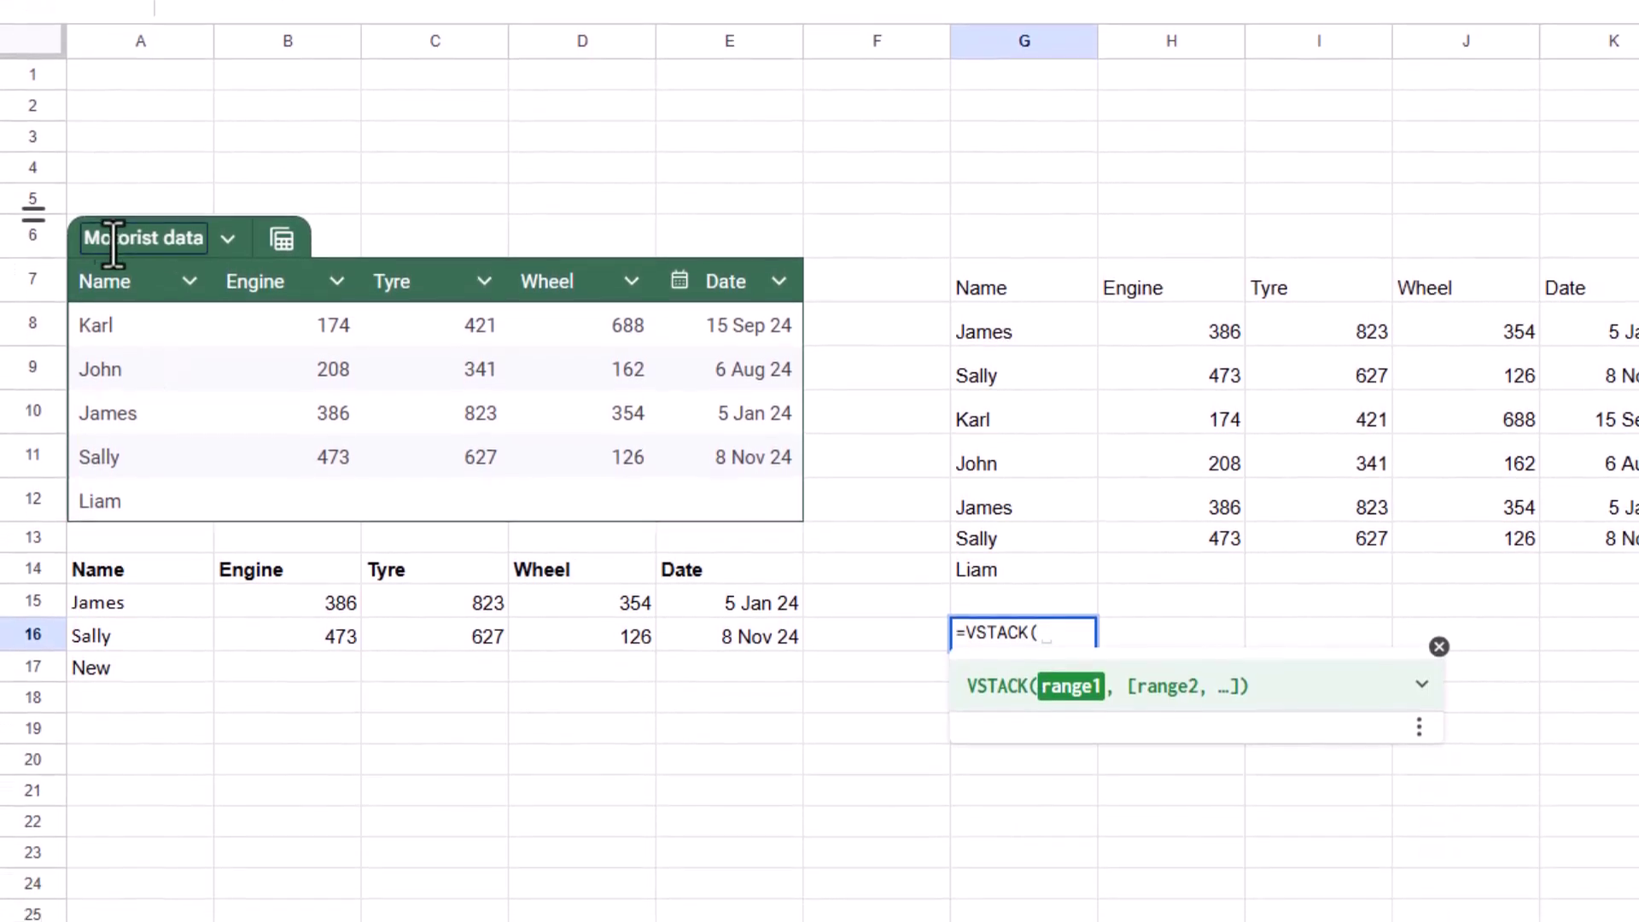
left_click_drag(147, 333, 710, 535)
left_click_drag(710, 479, 721, 502)
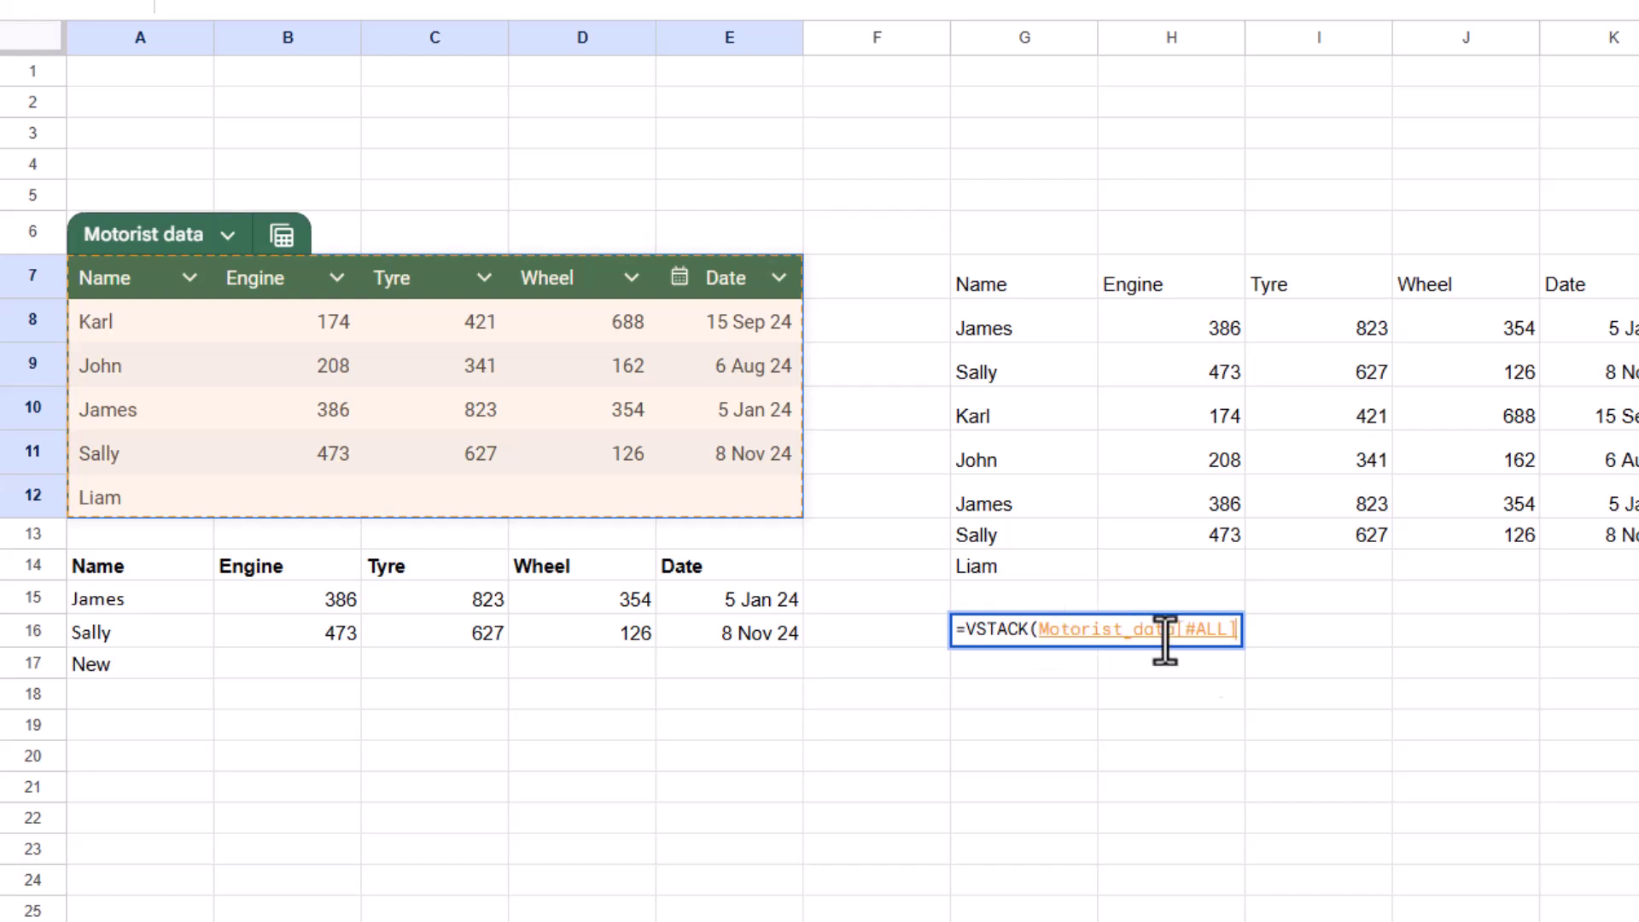
type(",")
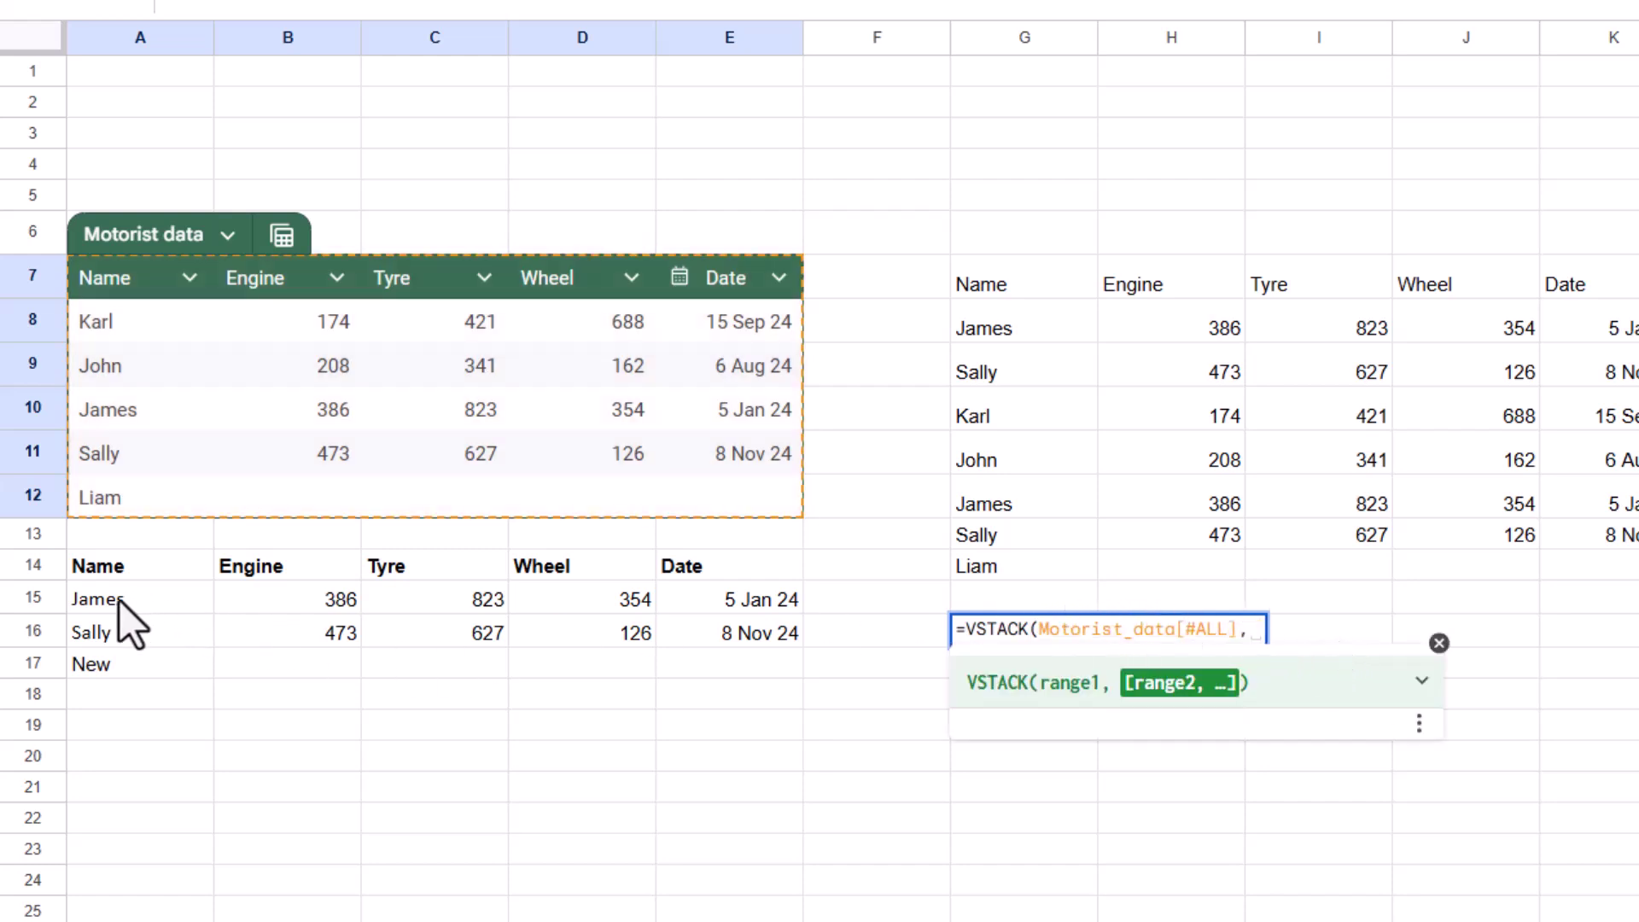
left_click_drag(120, 601, 733, 671)
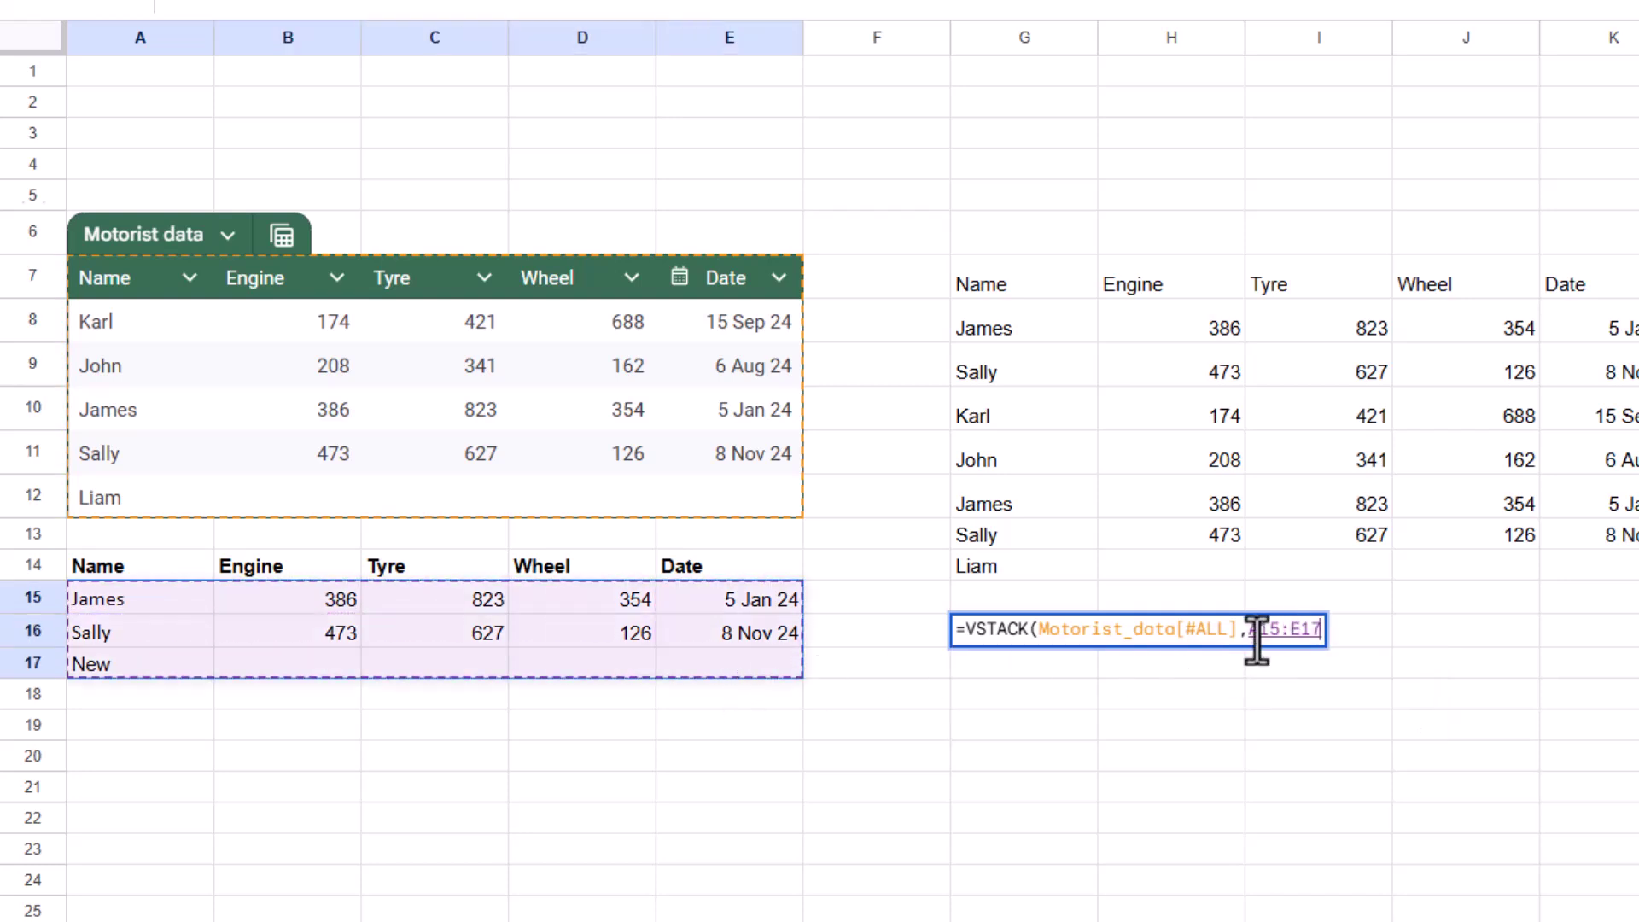
type(")")
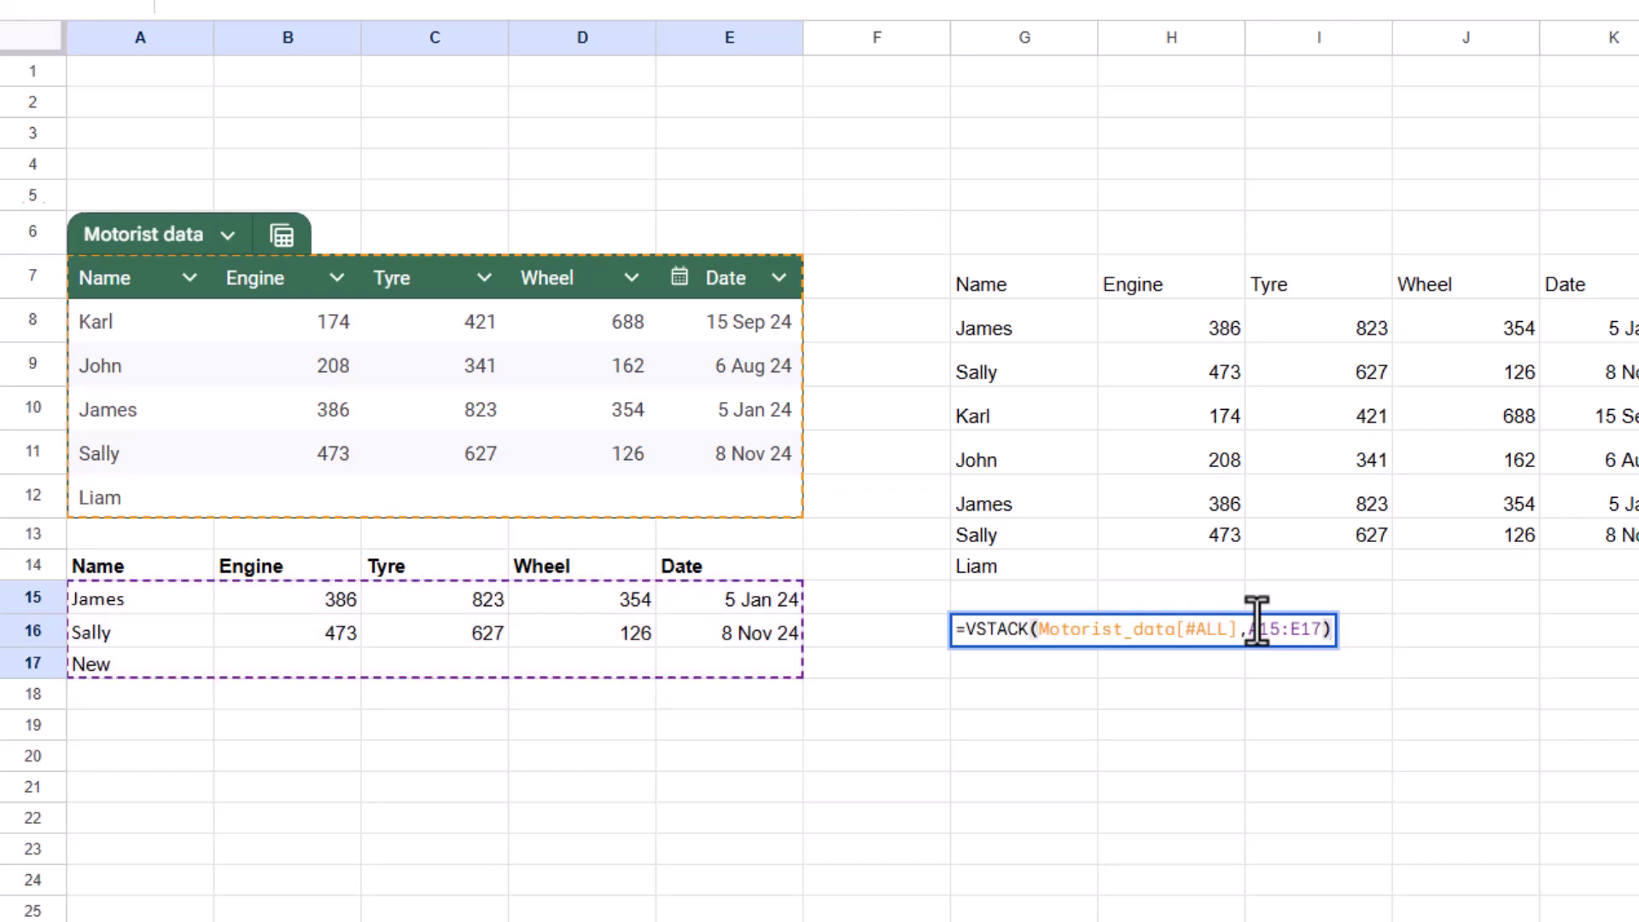
key("Return")
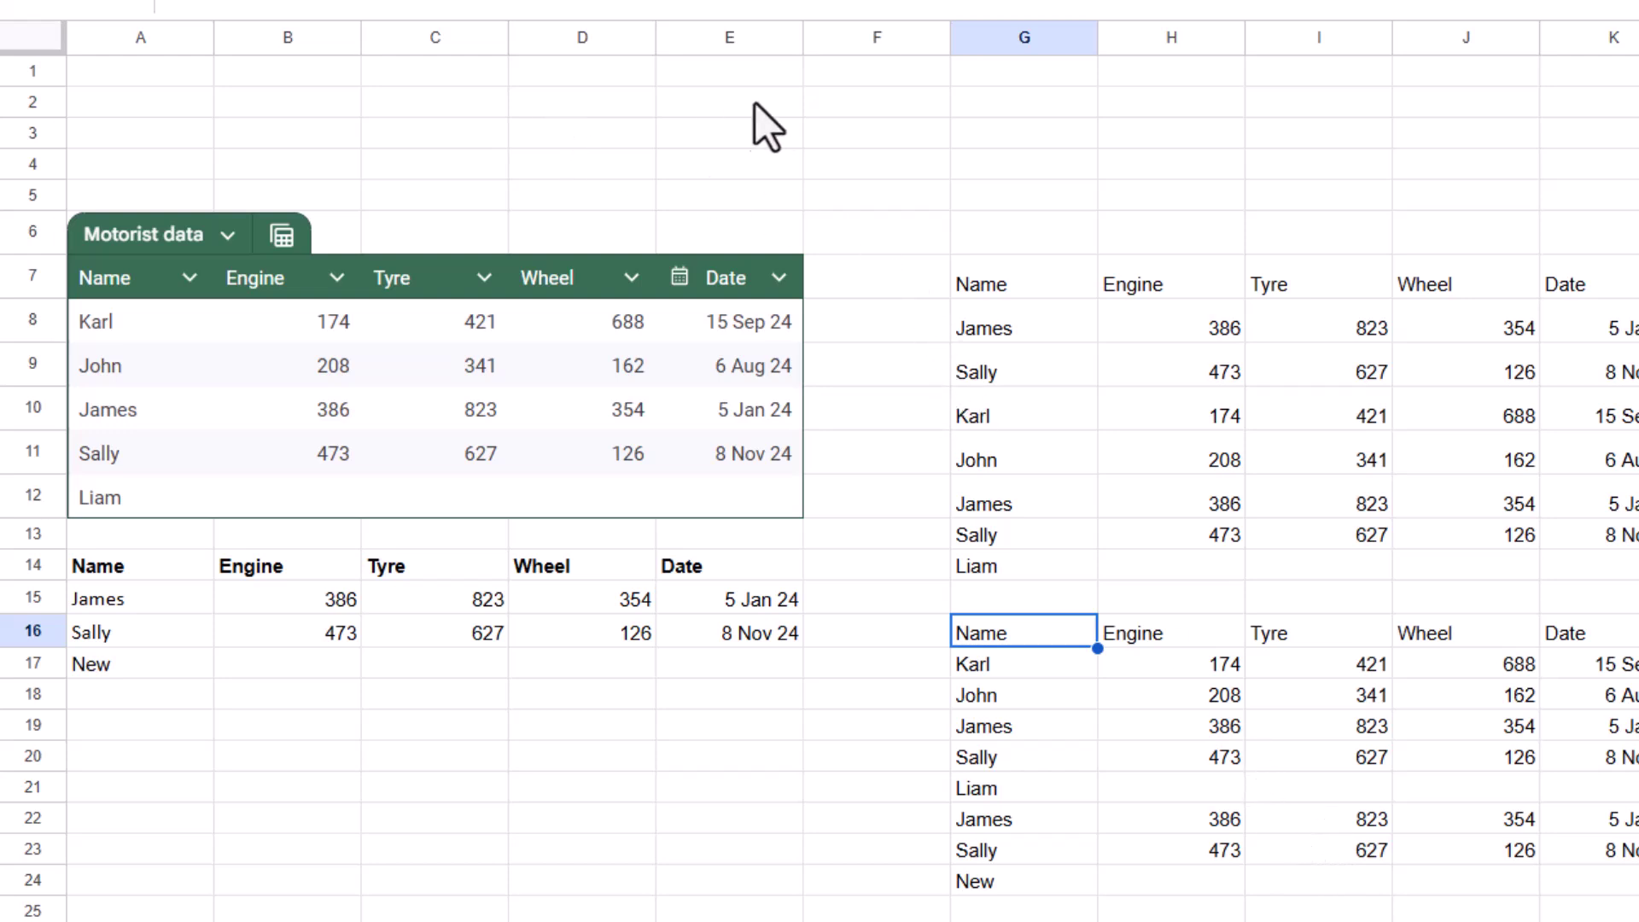
In G1 enter =HSTACK(A7:B12,D7:D12,C7:C12,E7:E12) to reorder the Motorist columns.
left_click(975, 85)
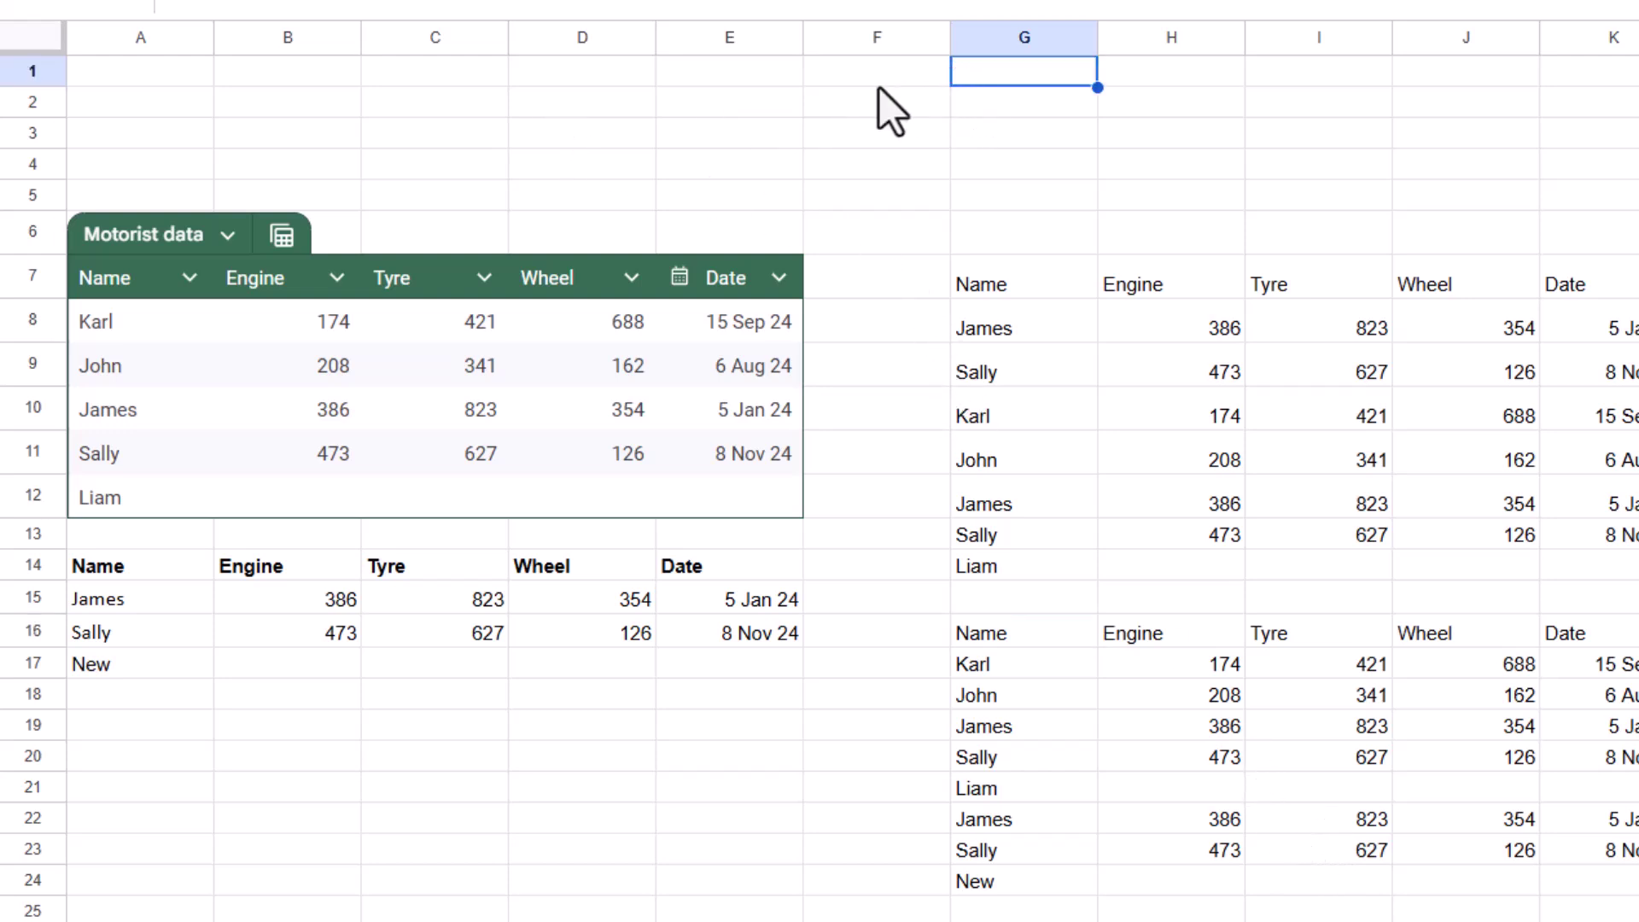
type("=hst")
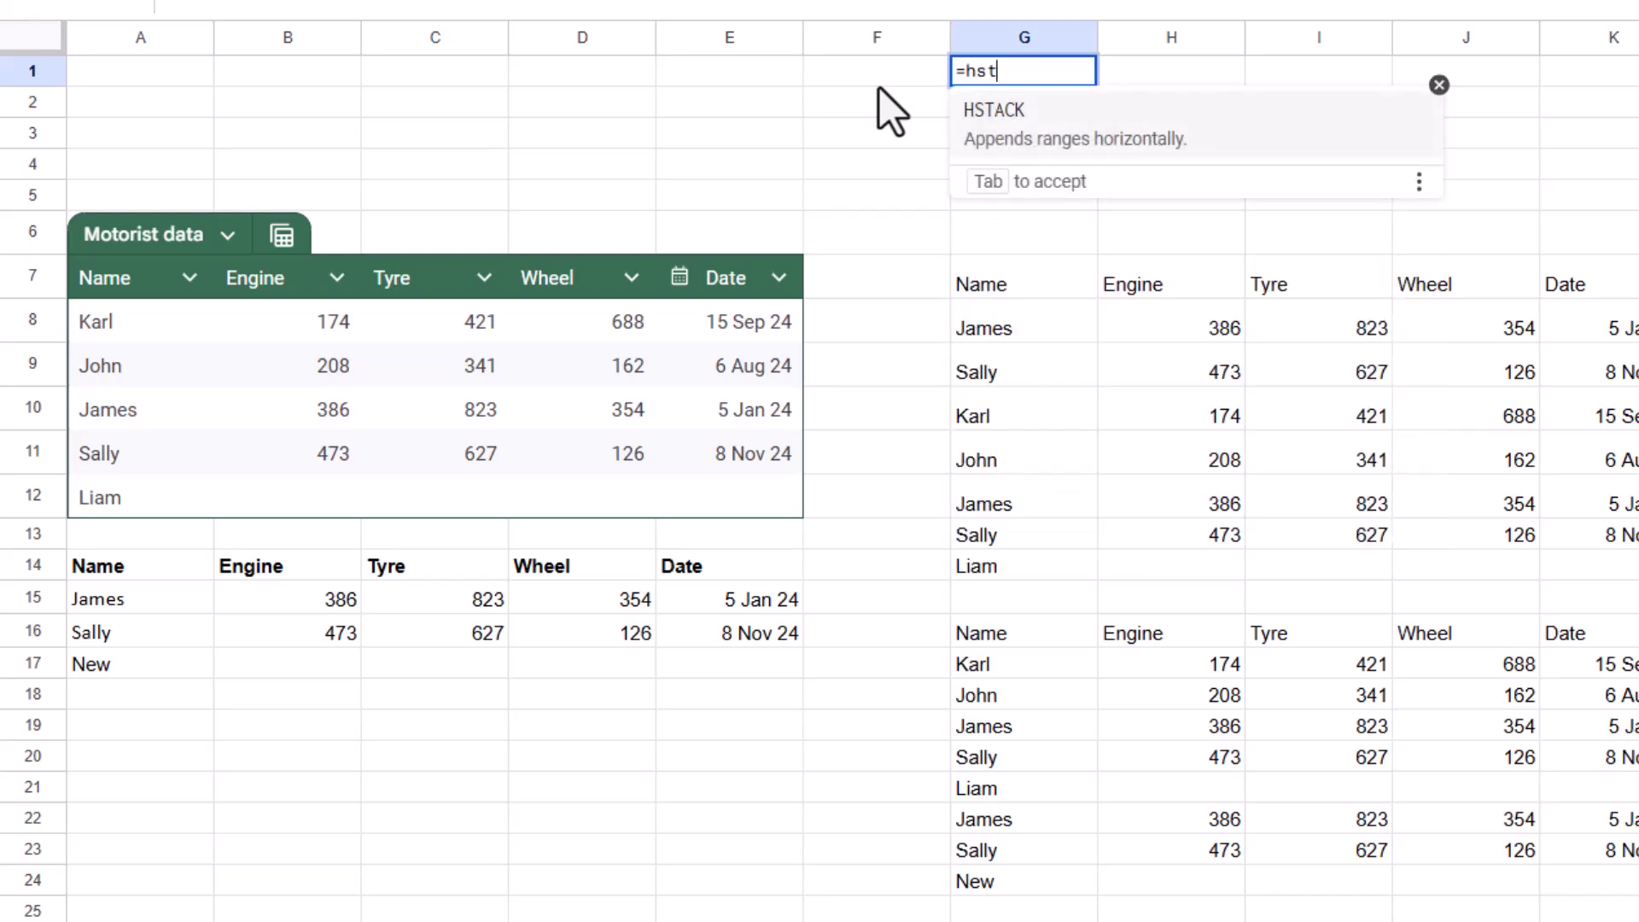
key("Tab")
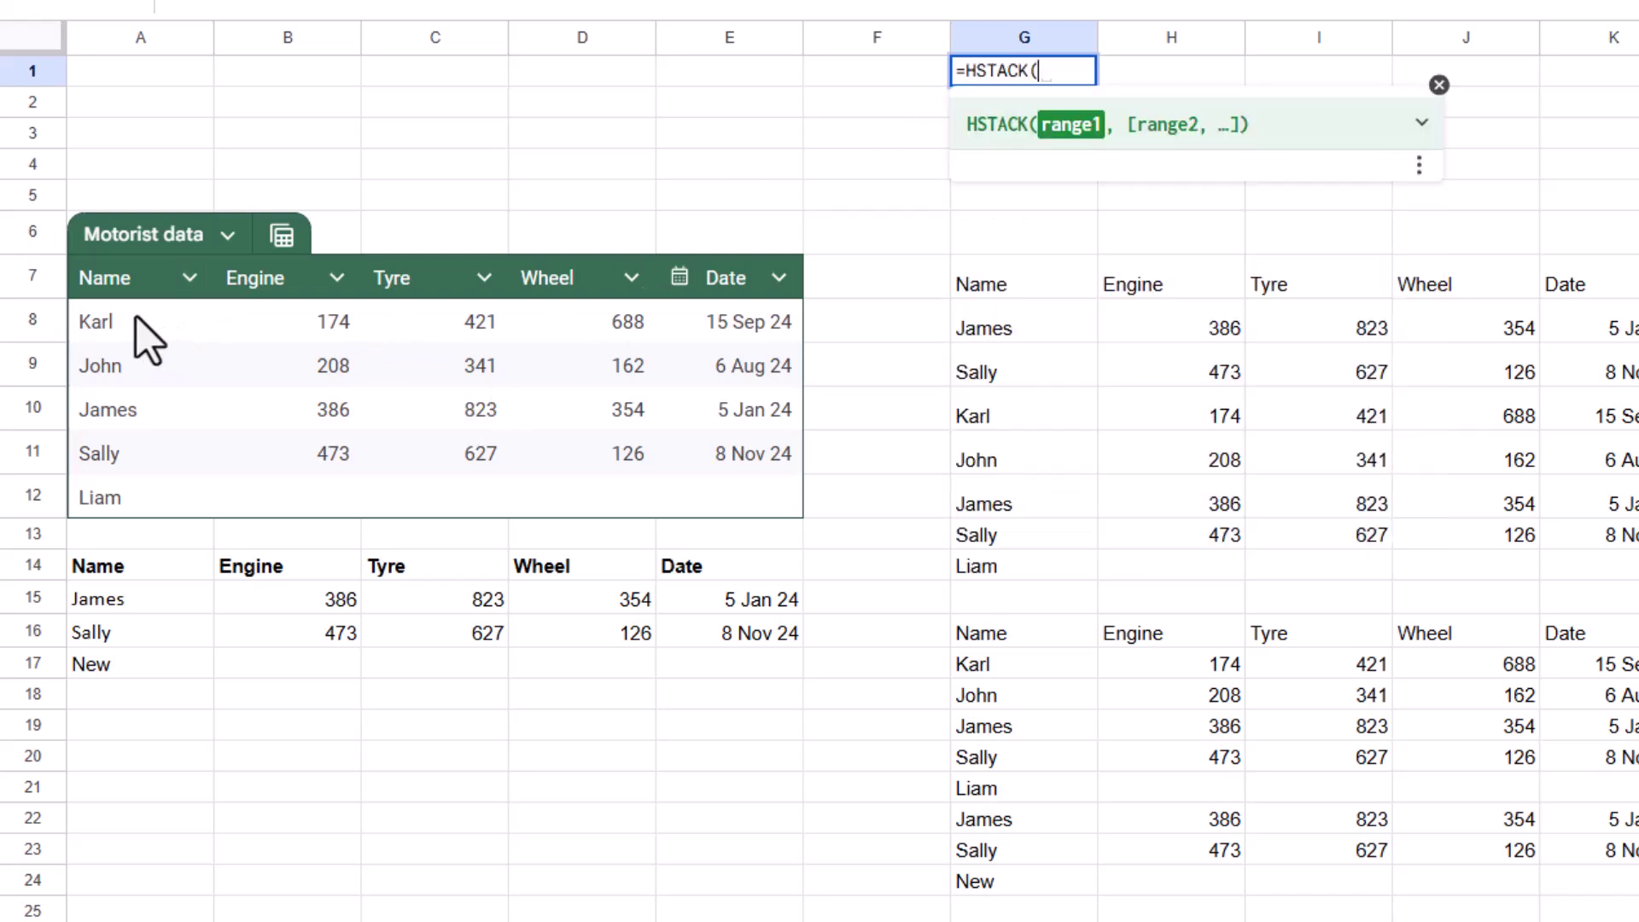
left_click_drag(131, 283, 321, 499)
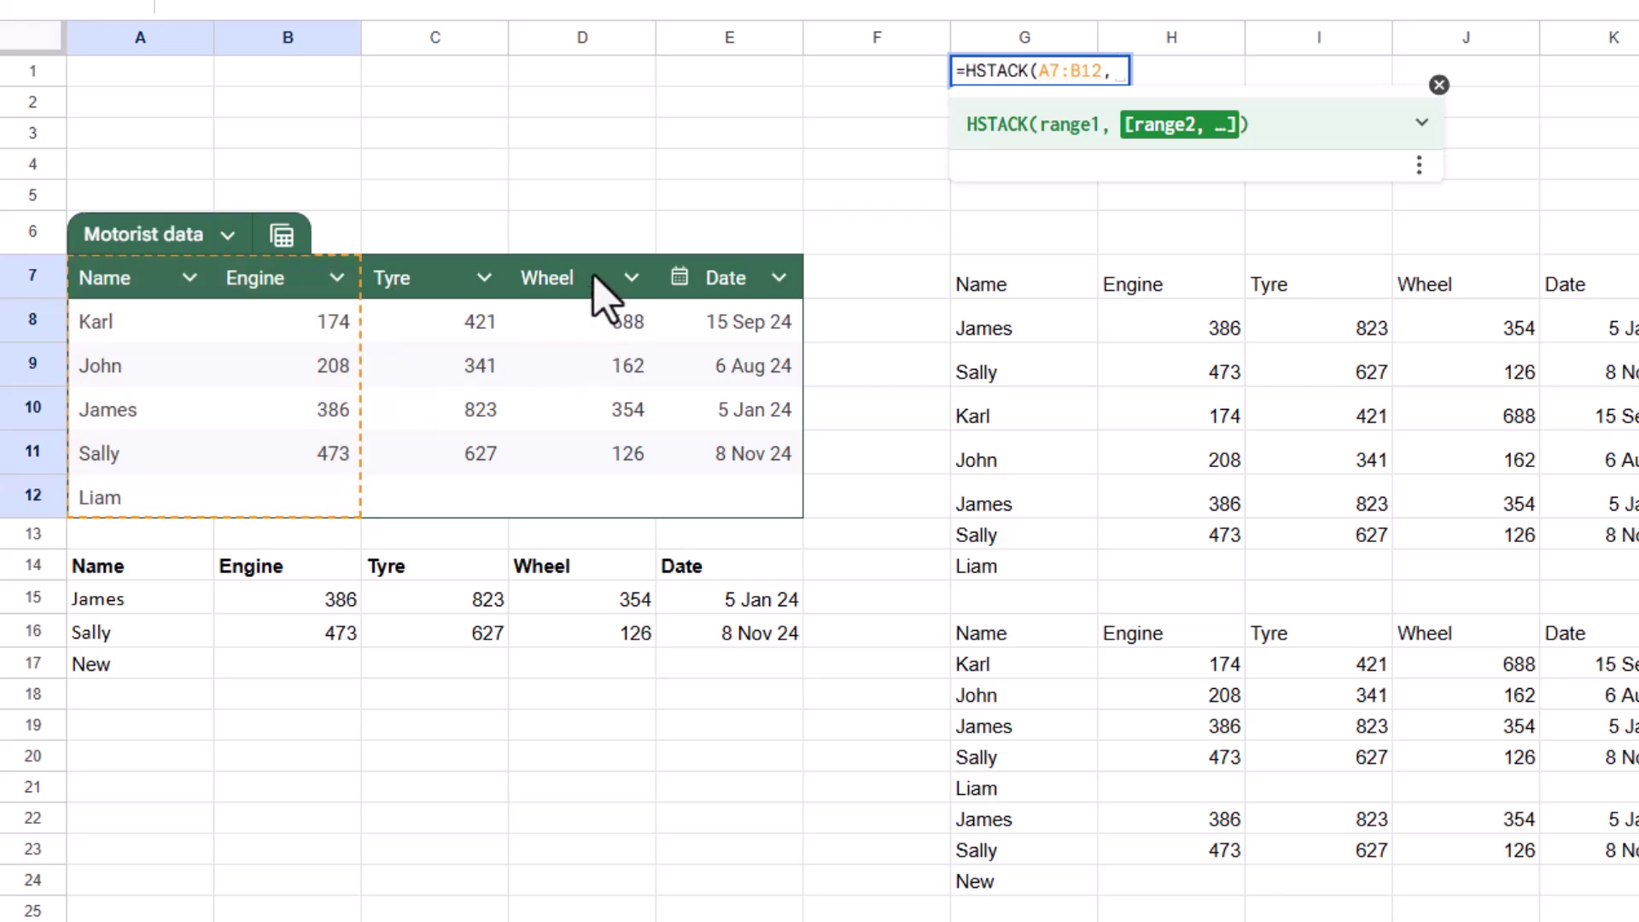
left_click_drag(593, 289, 577, 483)
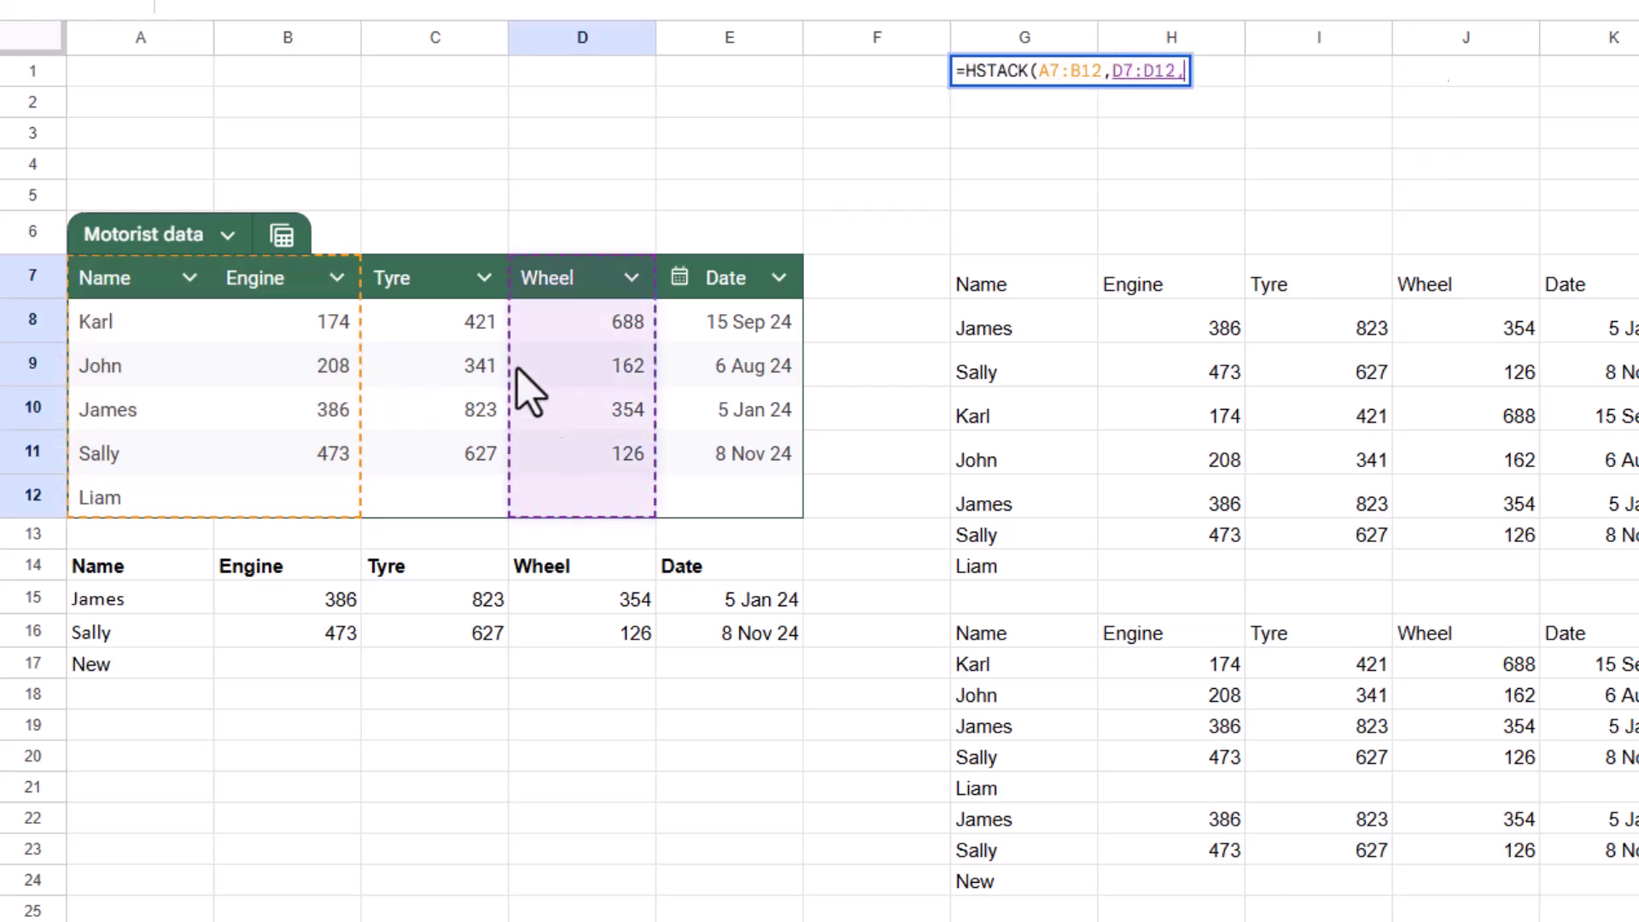
type(",")
left_click_drag(449, 289, 490, 479)
type(",")
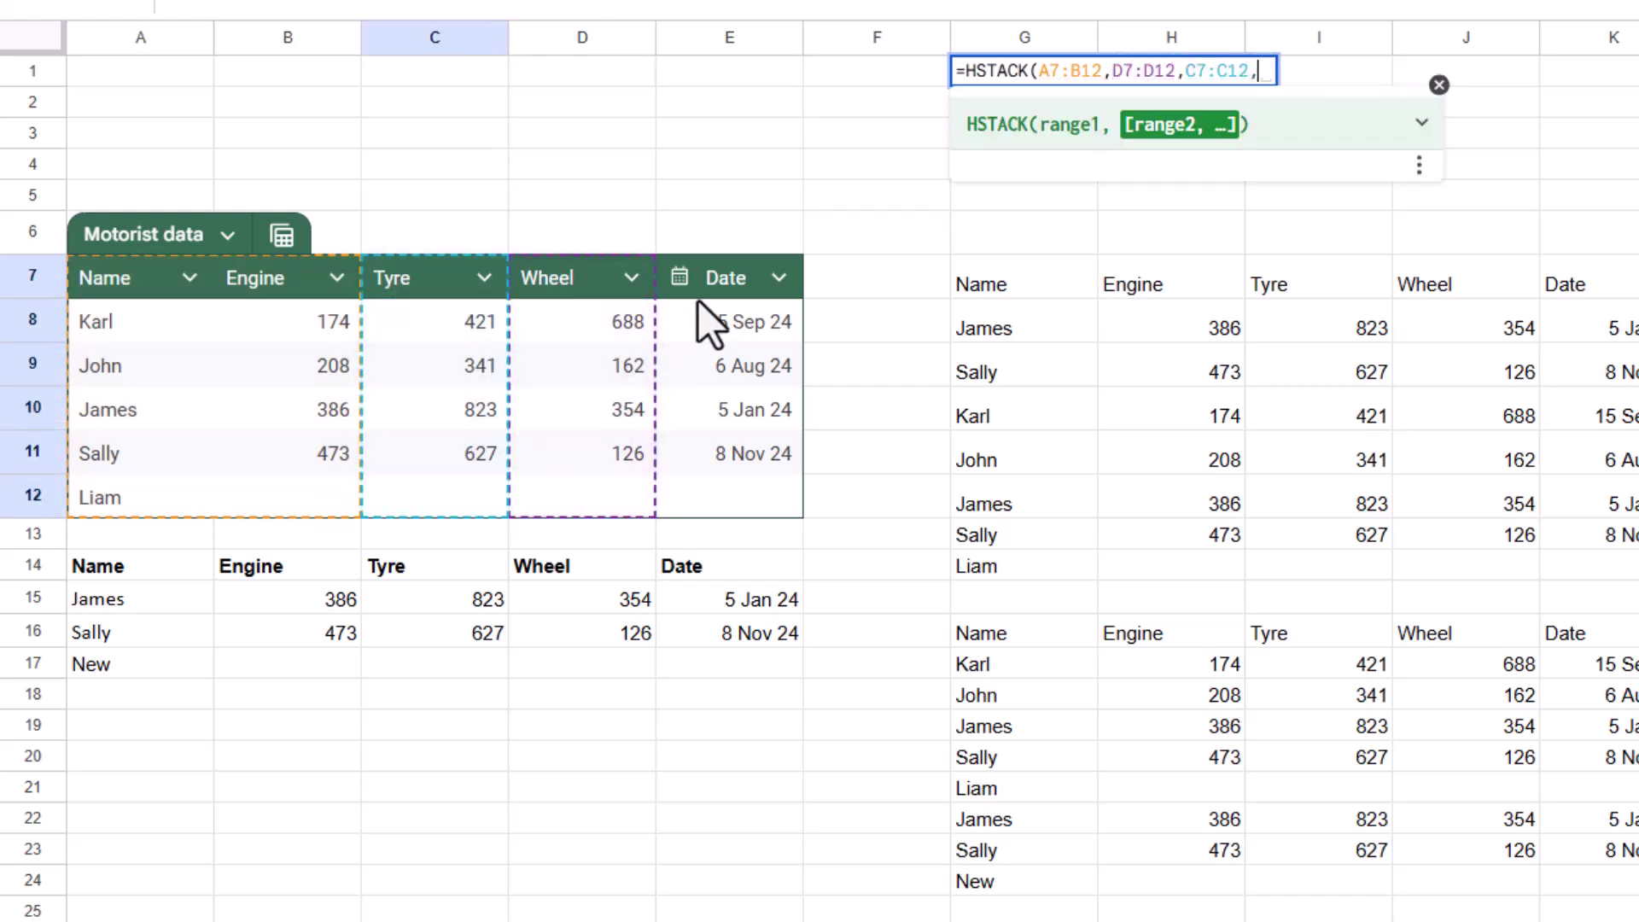
left_click_drag(699, 300, 694, 490)
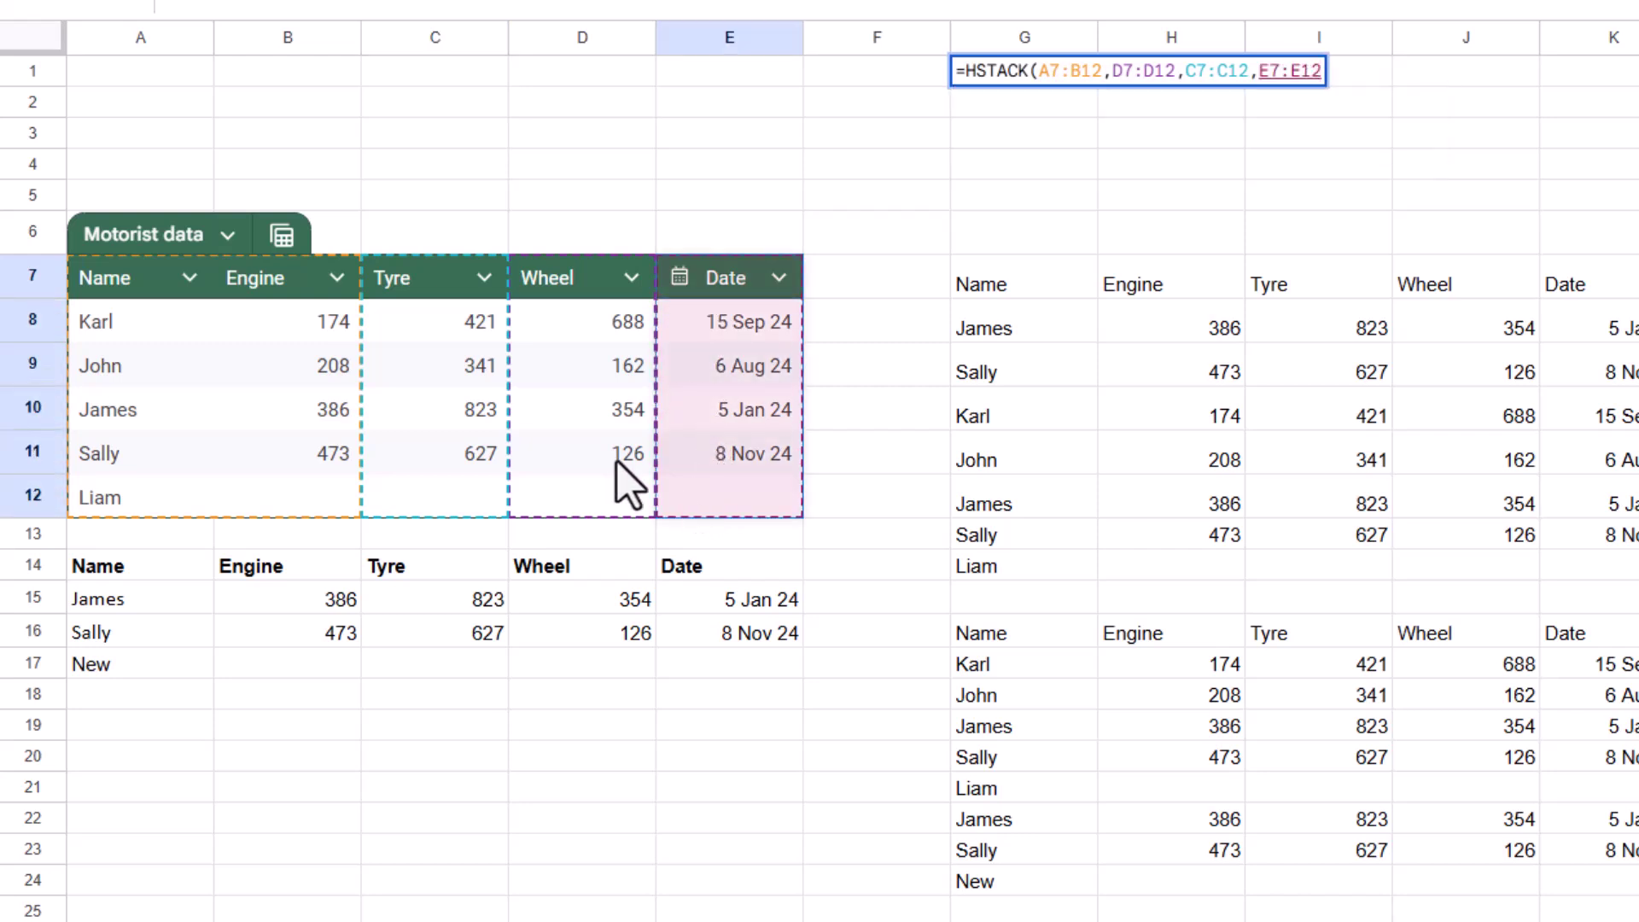
type(")")
key("Return")
Check the spilled result cells to confirm Wheel now precedes Tyre.
key("Up")
key("Down")
key("Down")
key("Down")
key("Down")
key("Down")
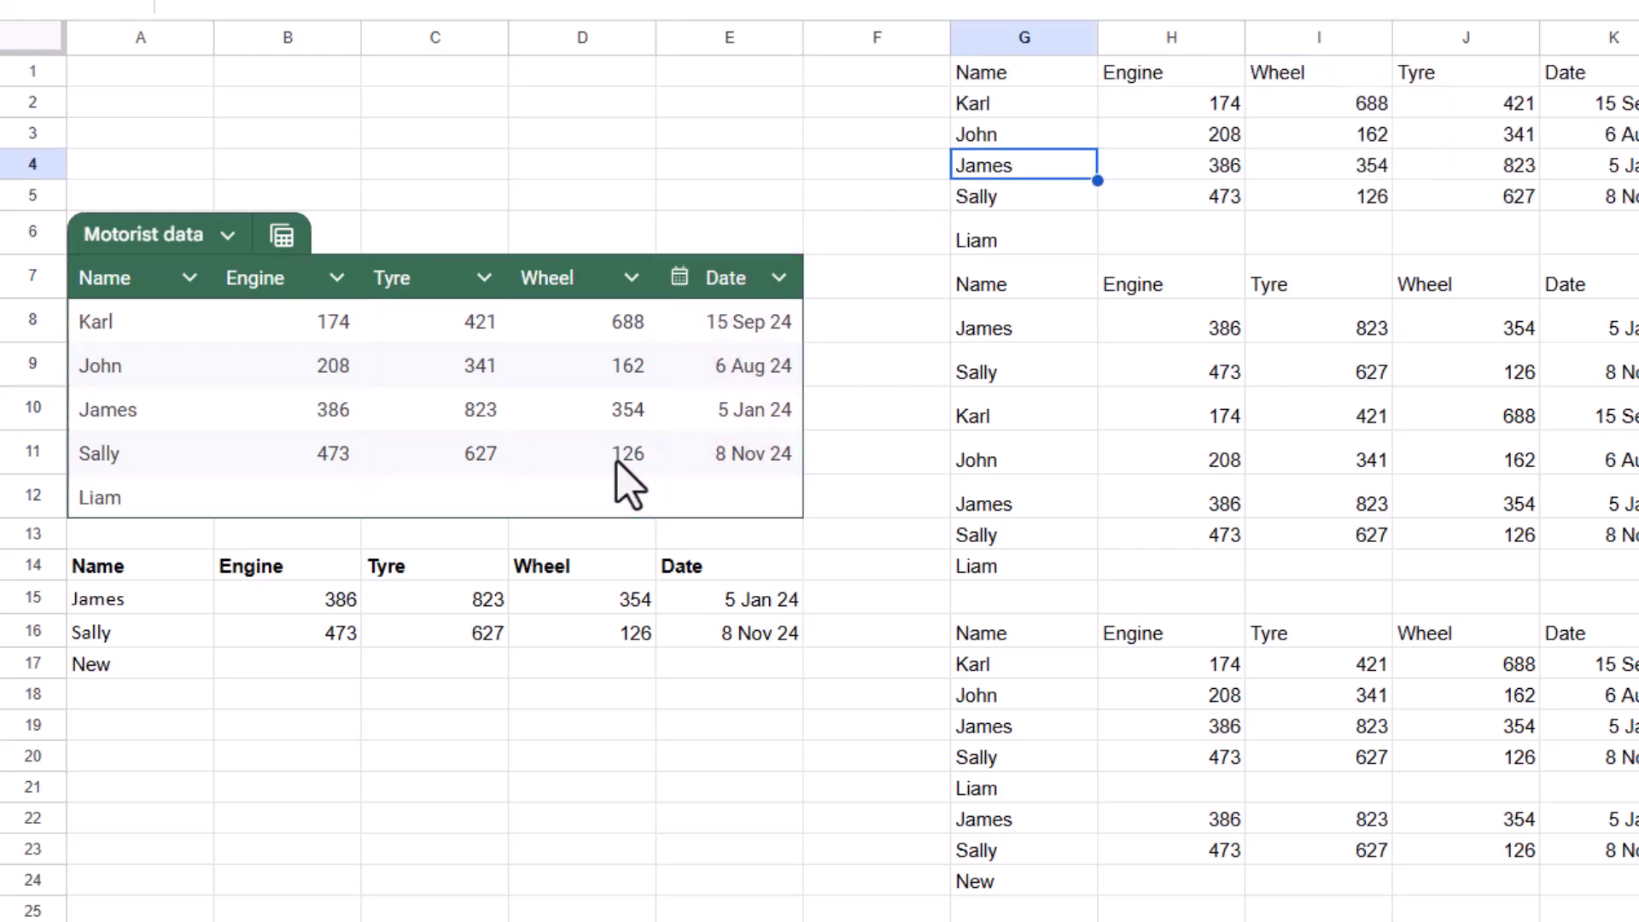
key("Up")
key("Right")
key("Right")
key("Left")
key("Left")
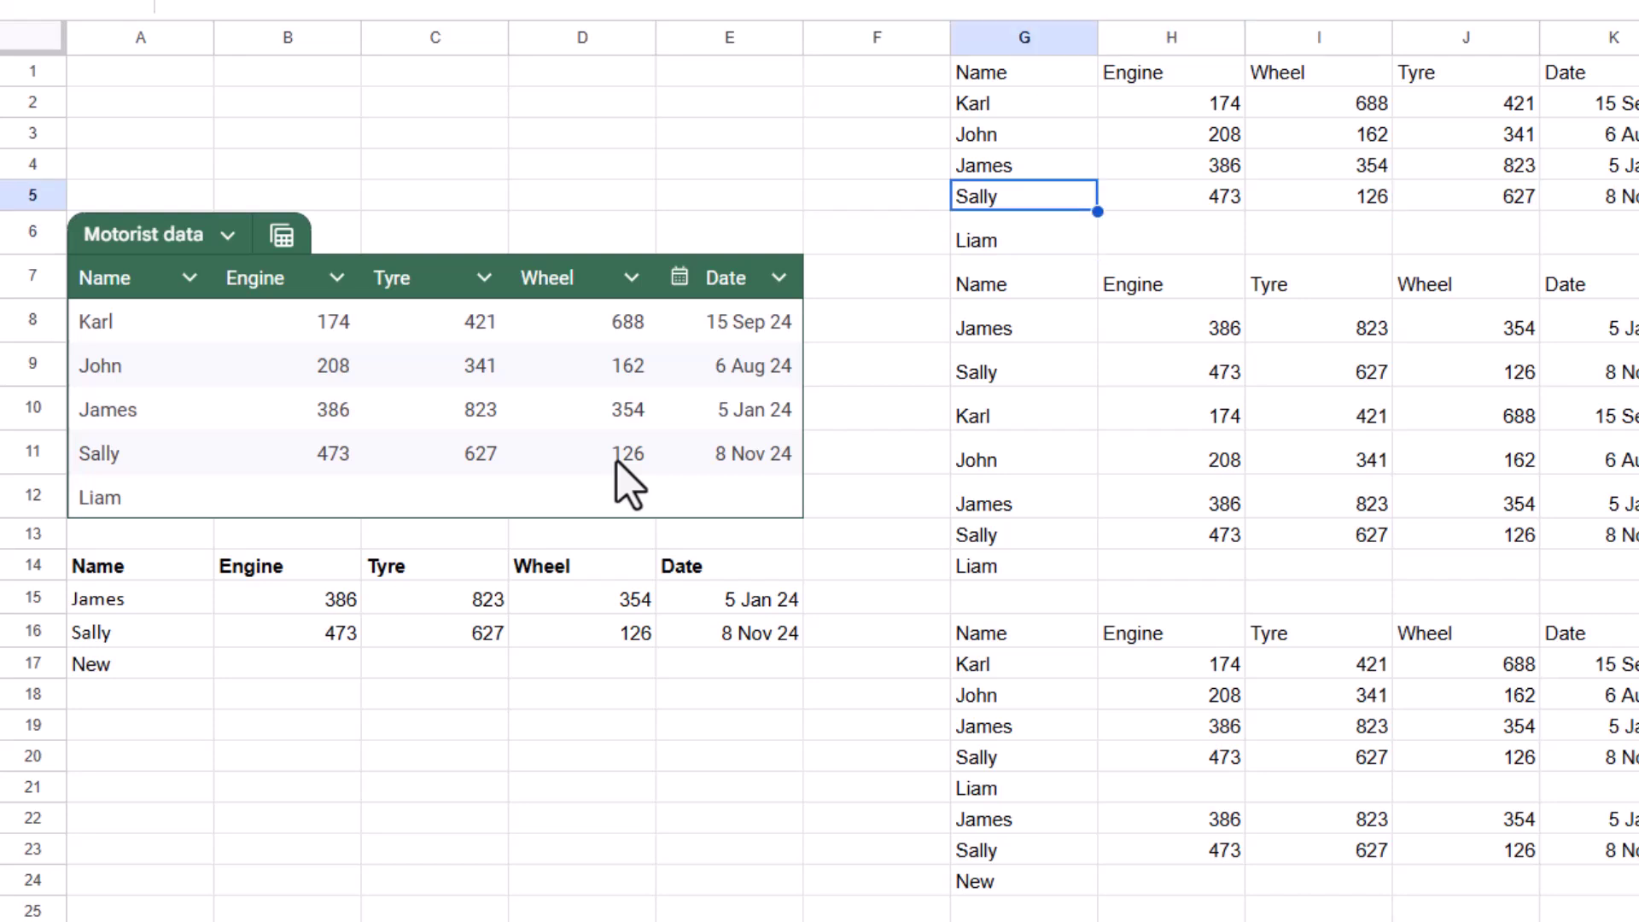
key("Up")
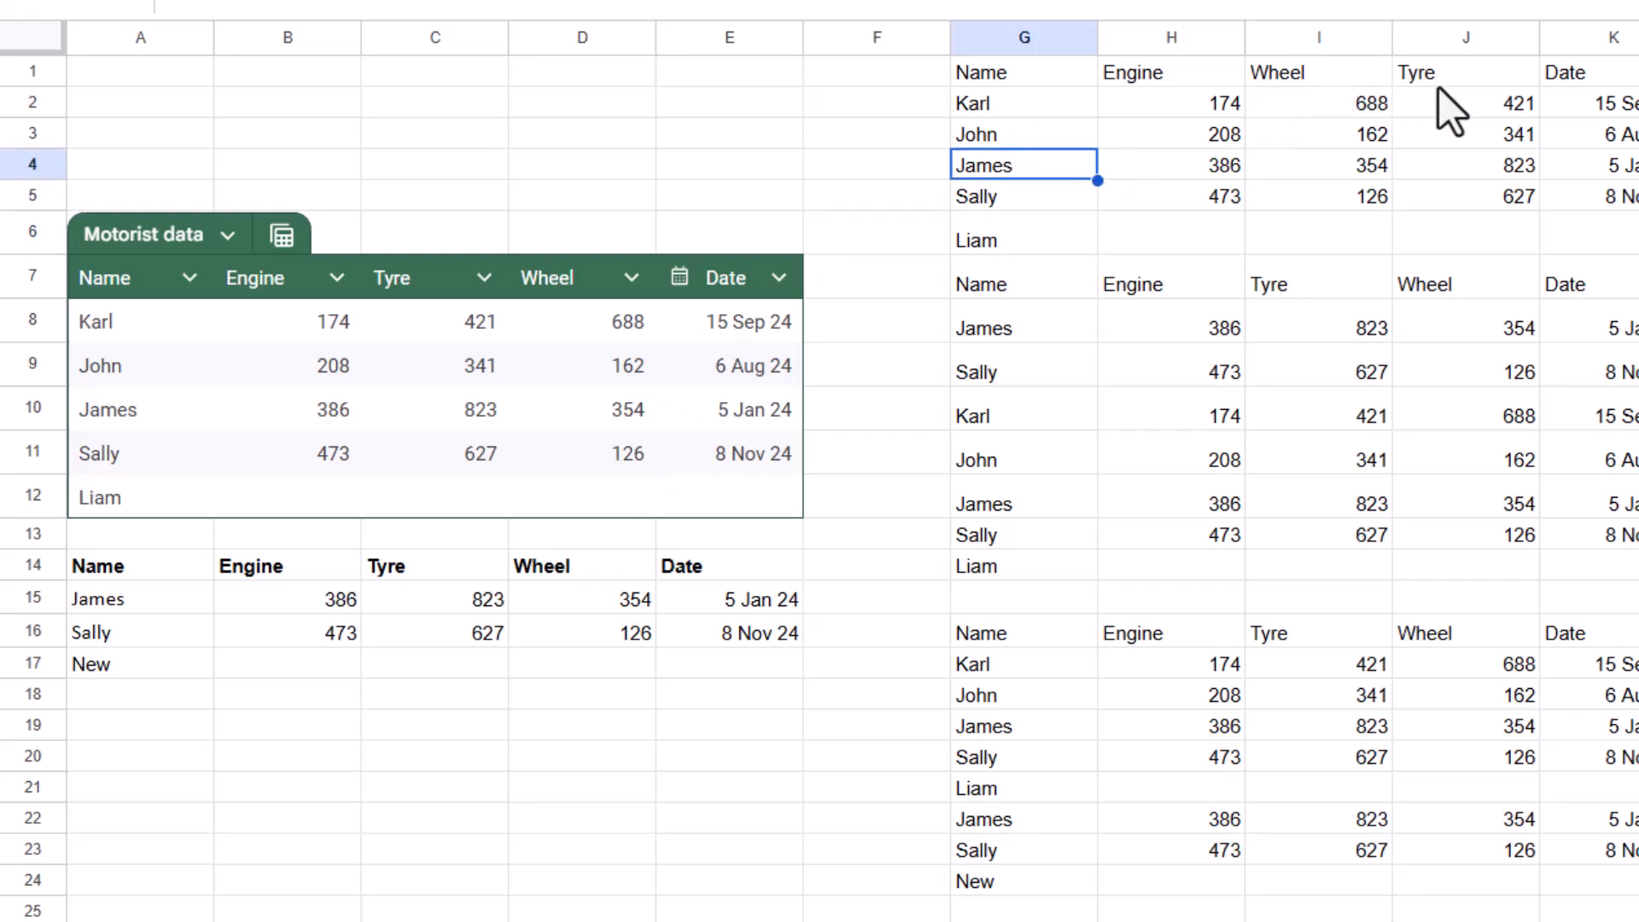
Edit the A21 QUERY formula and wrap it in vstack(hstack( on a new line.
left_click(1572, 164)
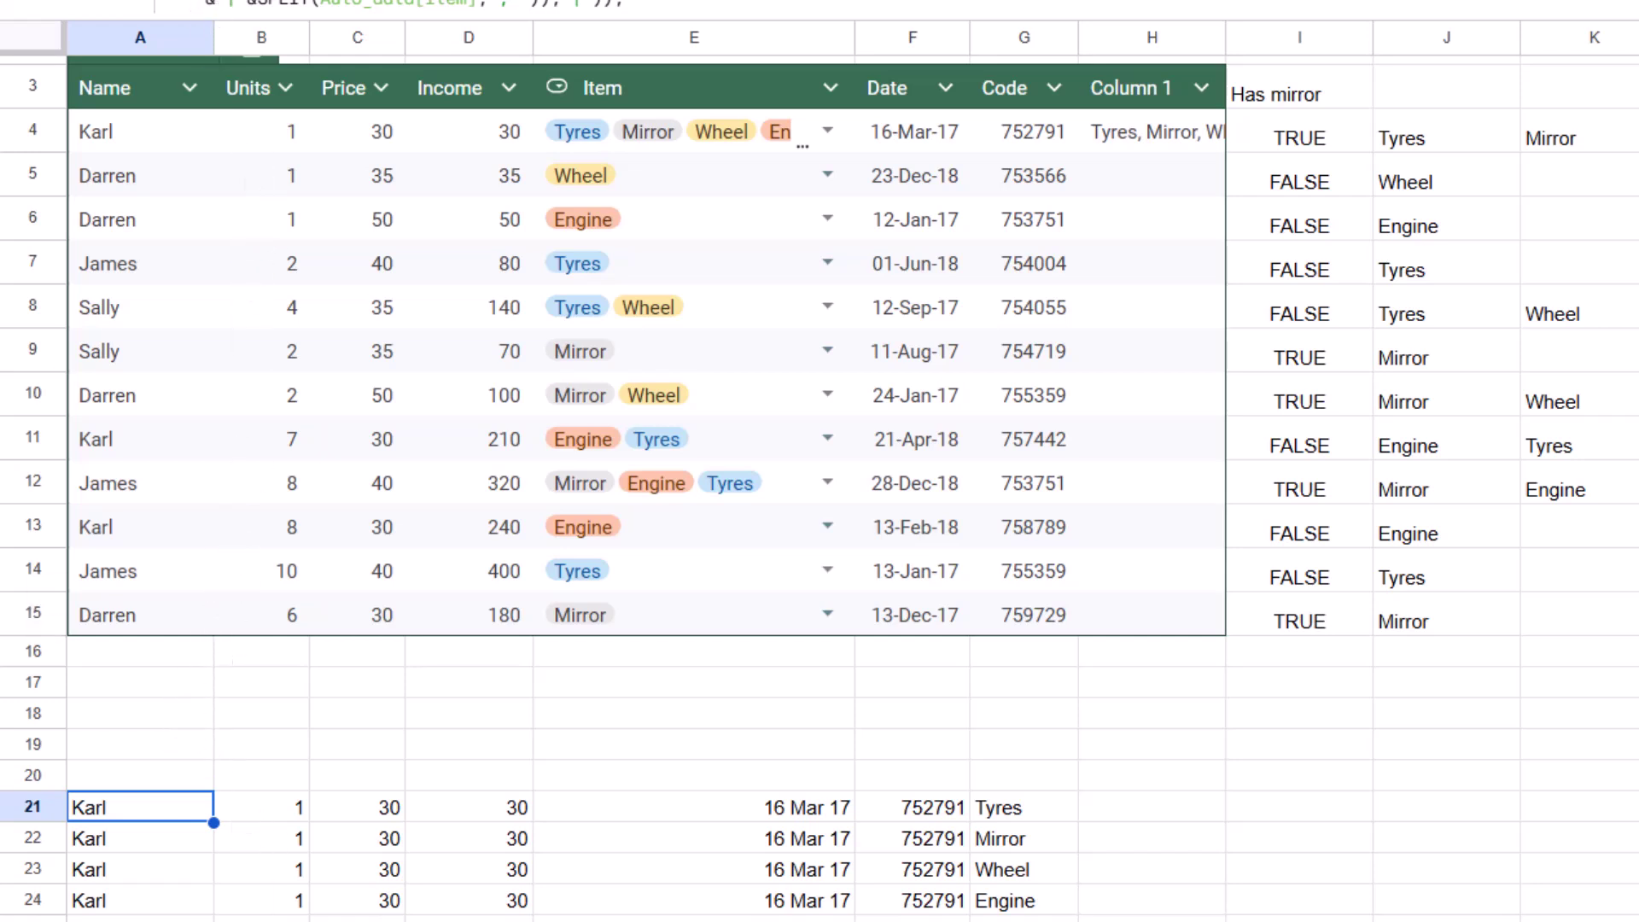
key("F2")
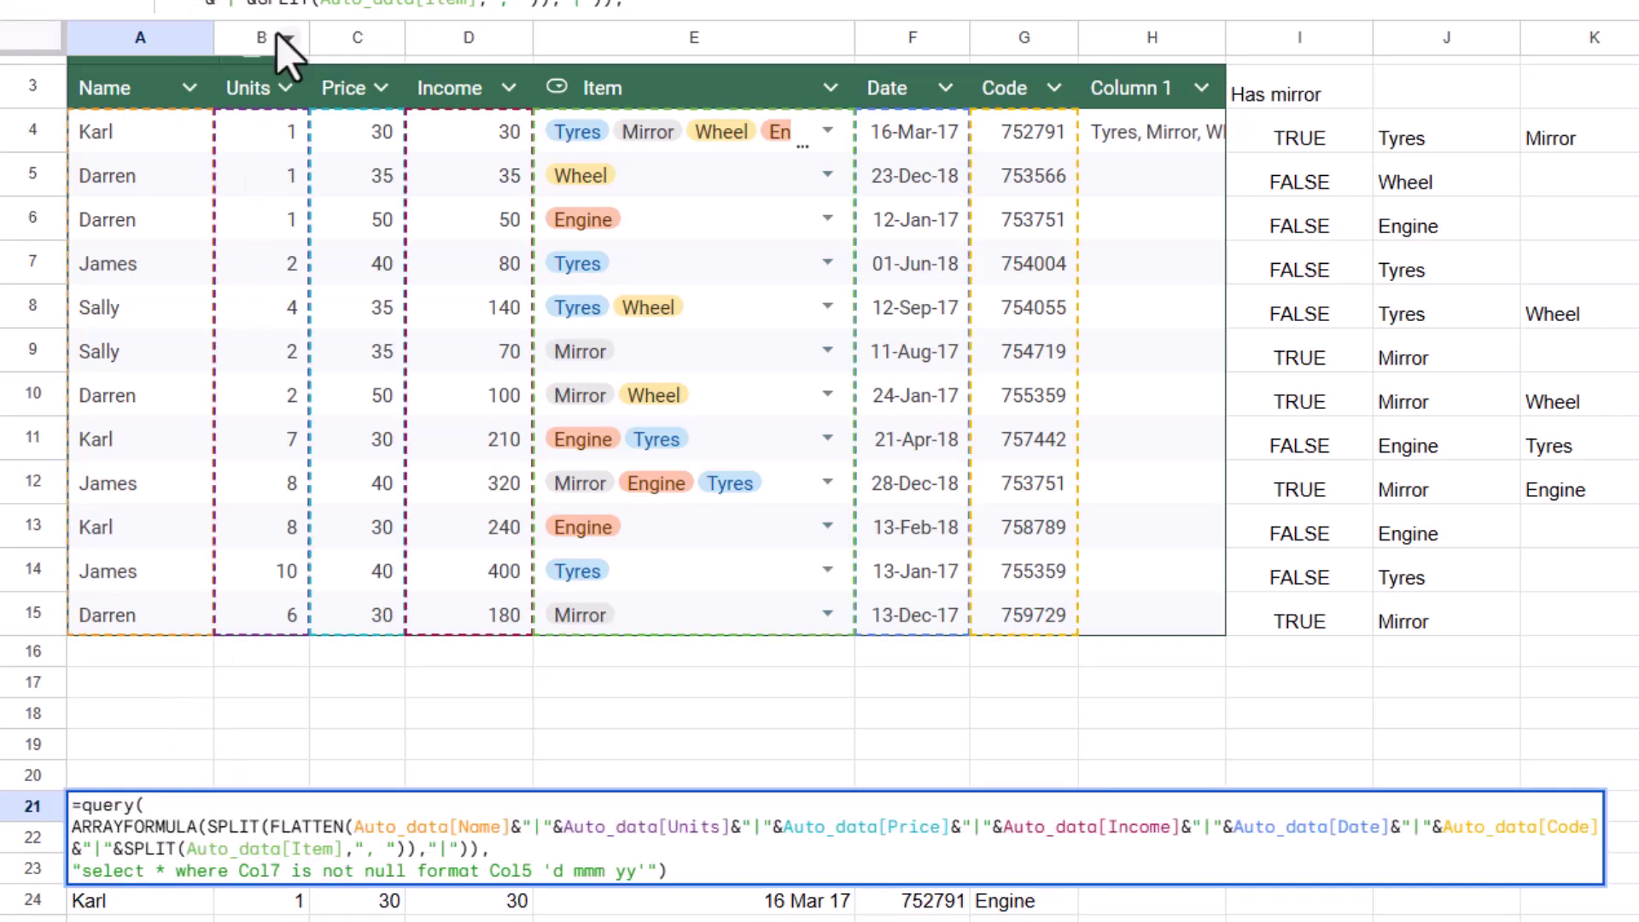
left_click(76, 805)
key("ctrl+Return")
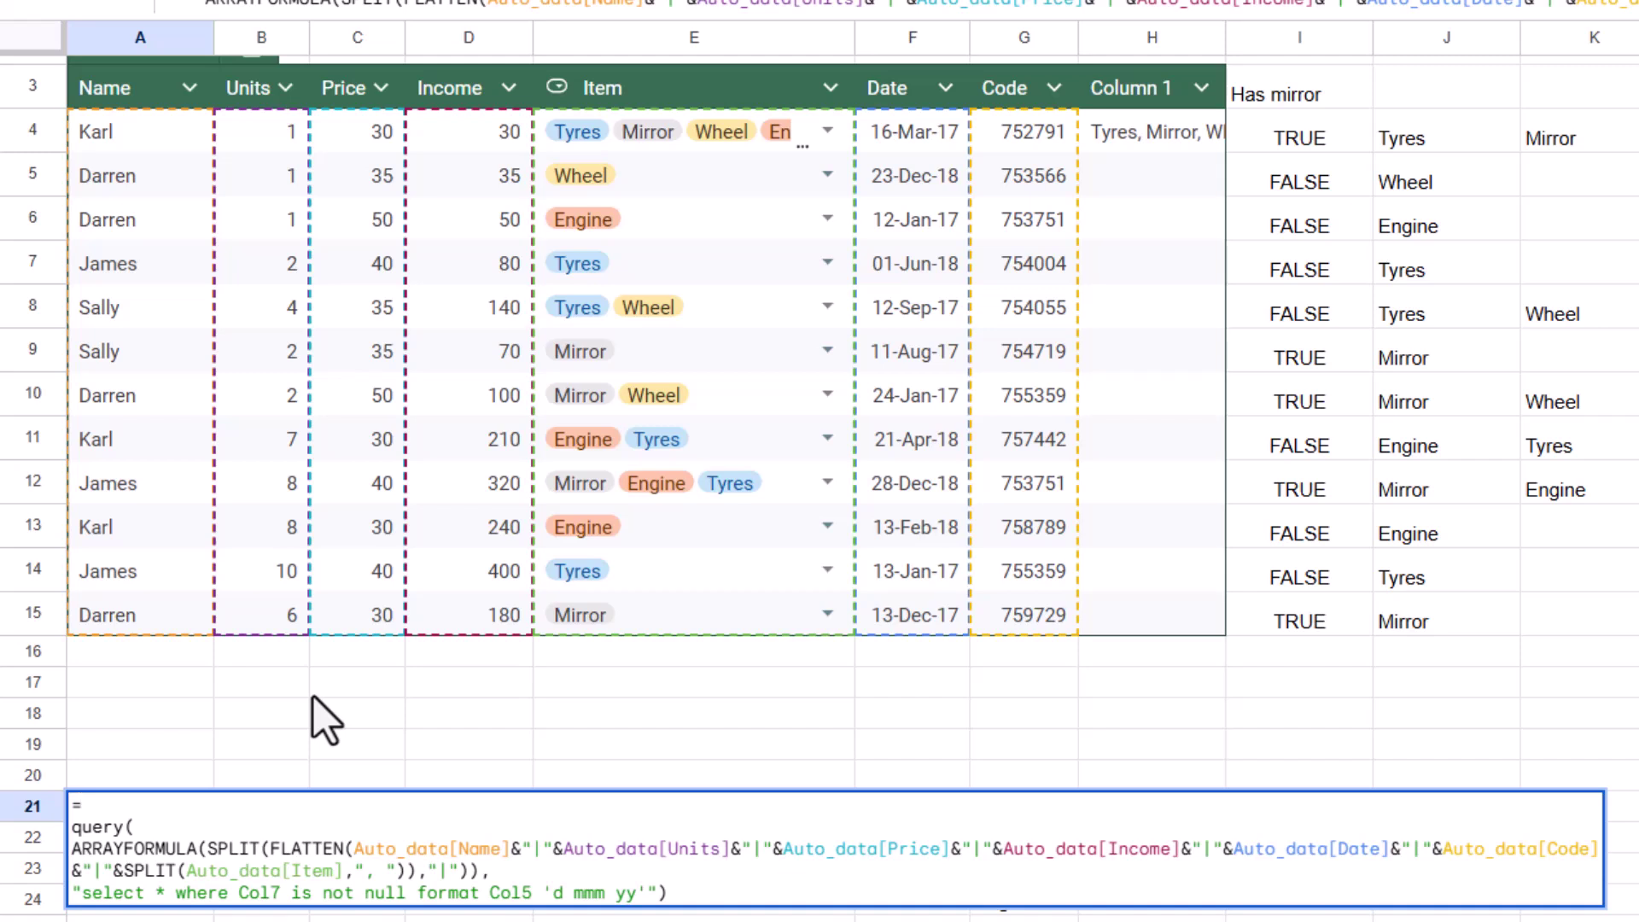
type("vstack(")
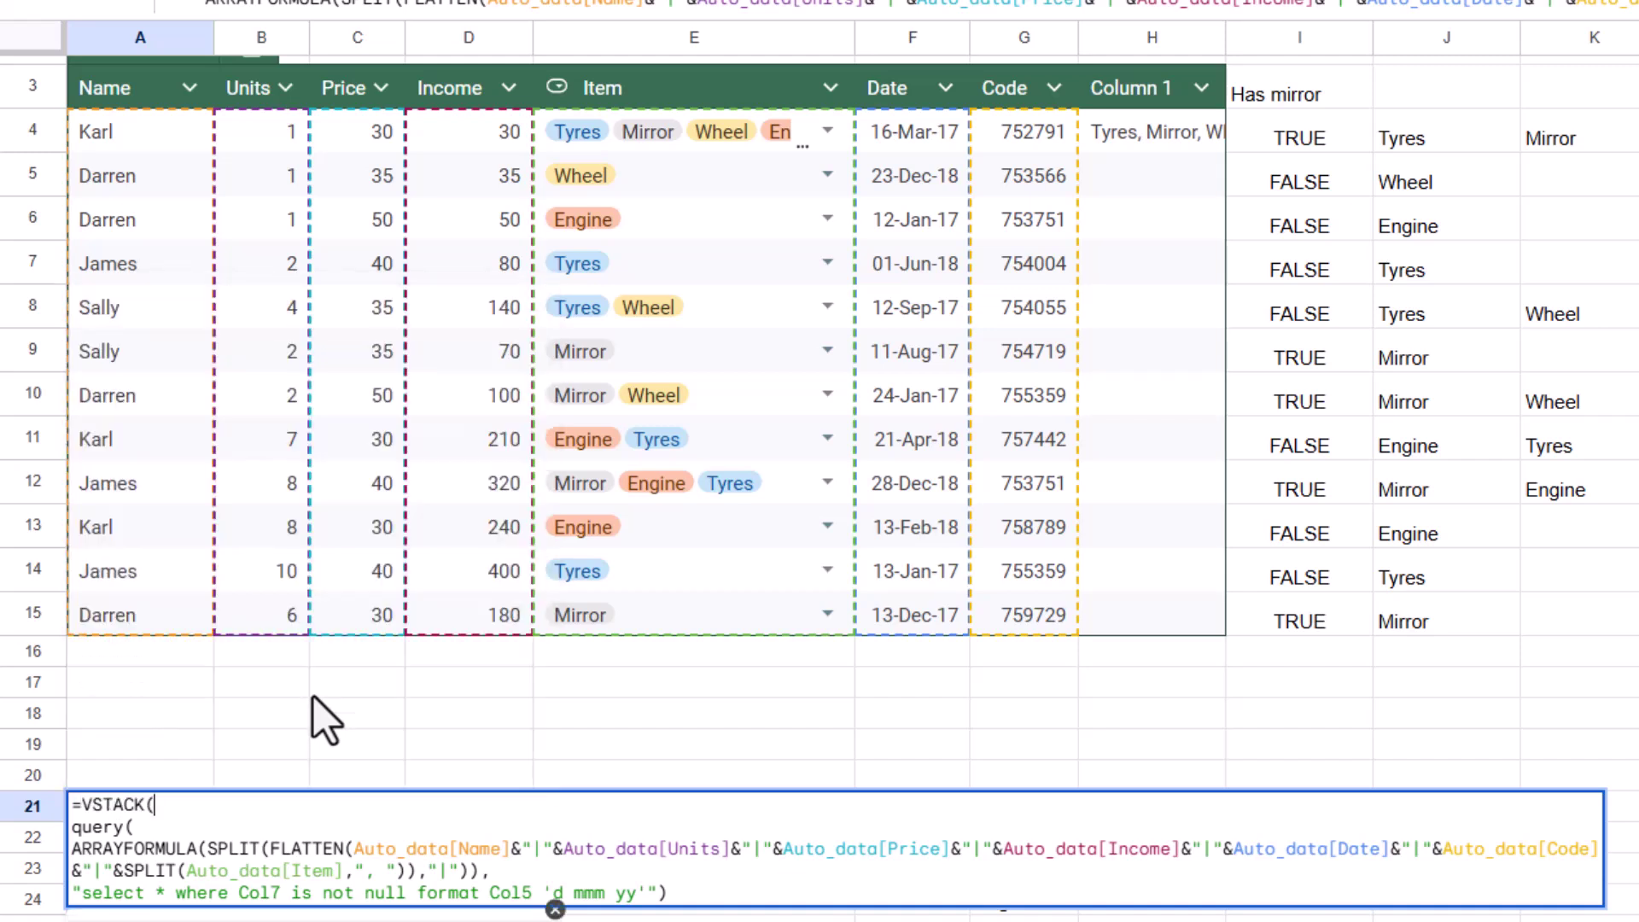
type("hstack(")
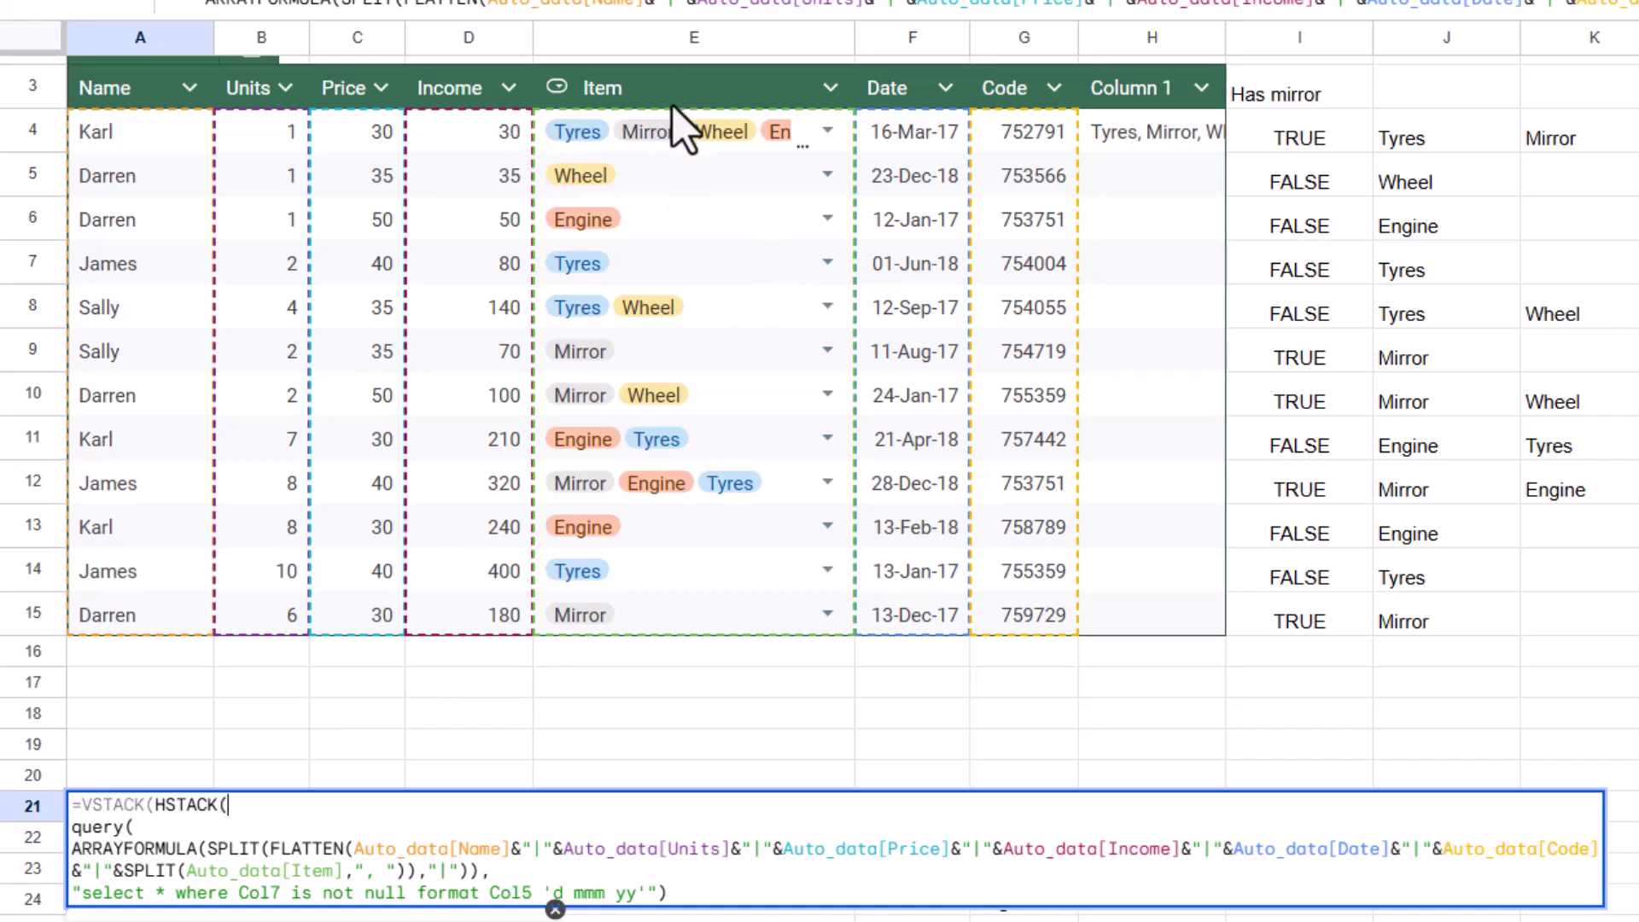
Fill the HSTACK header with A3:D3, F3:G3 and E3 ahead of the QUERY.
left_click(120, 90)
left_click_drag(191, 95, 507, 95)
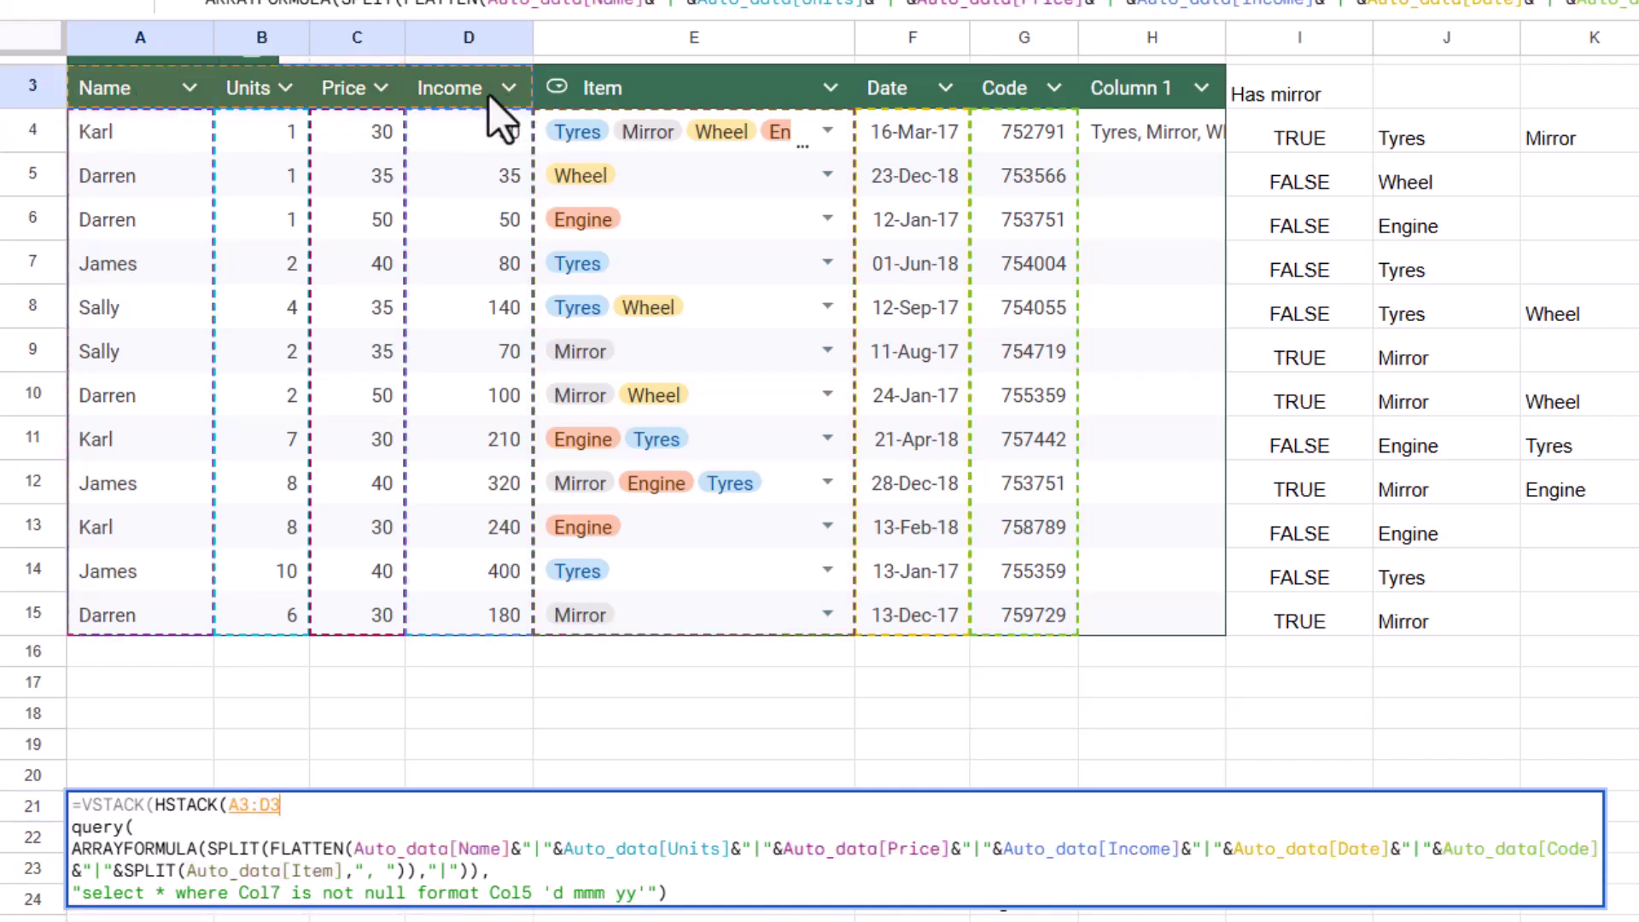
type(",")
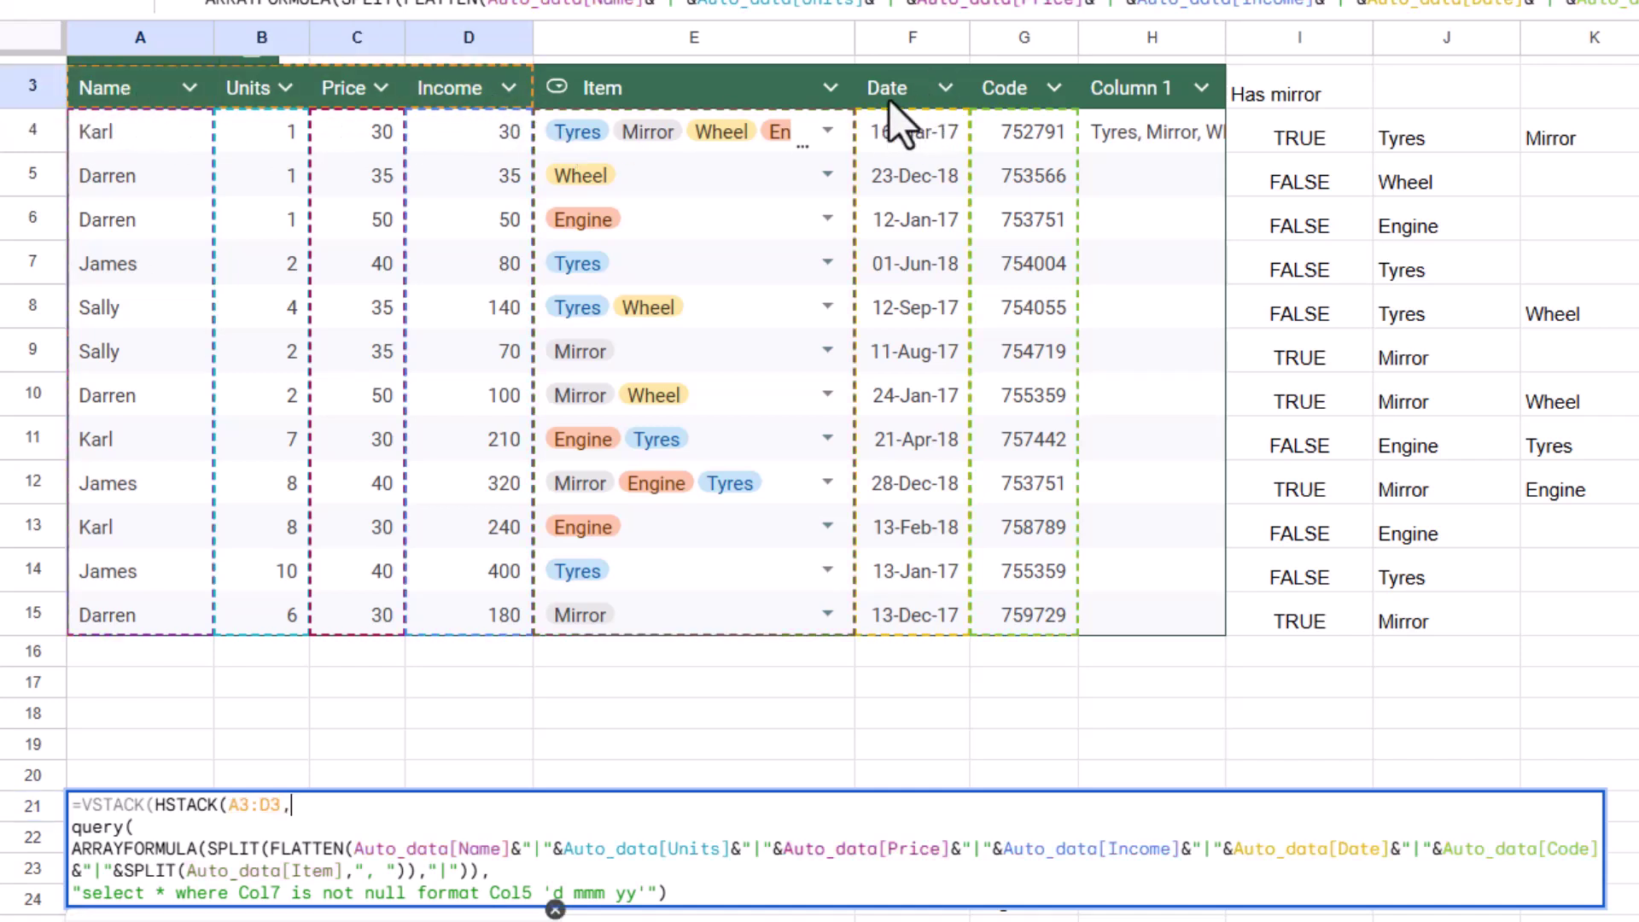
left_click_drag(893, 103, 1021, 106)
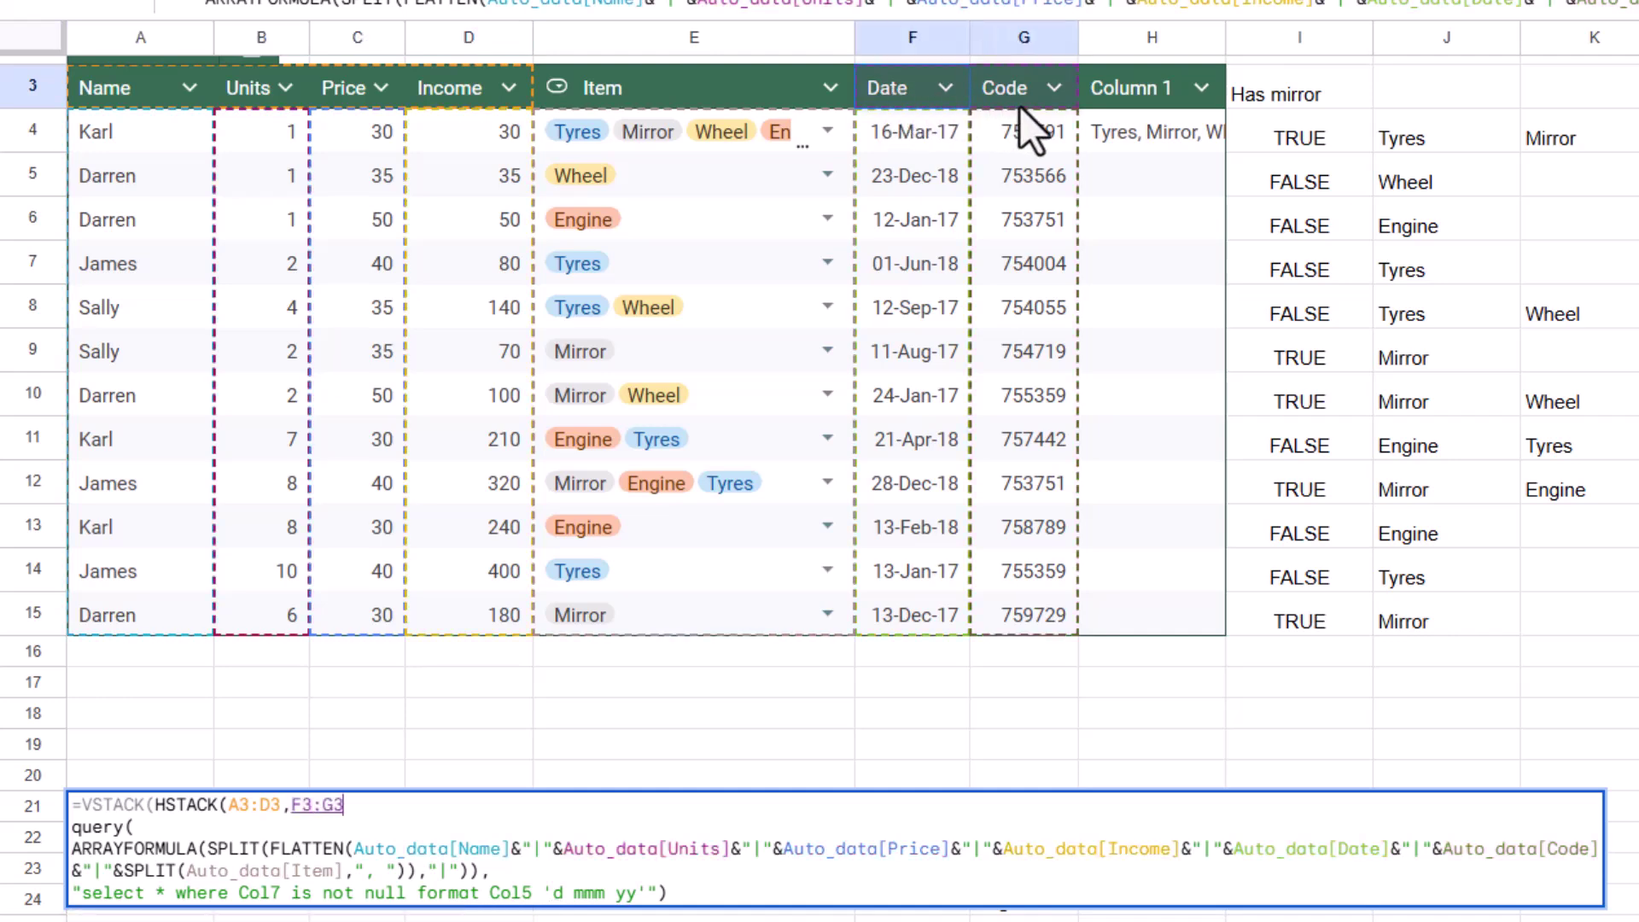
type(",")
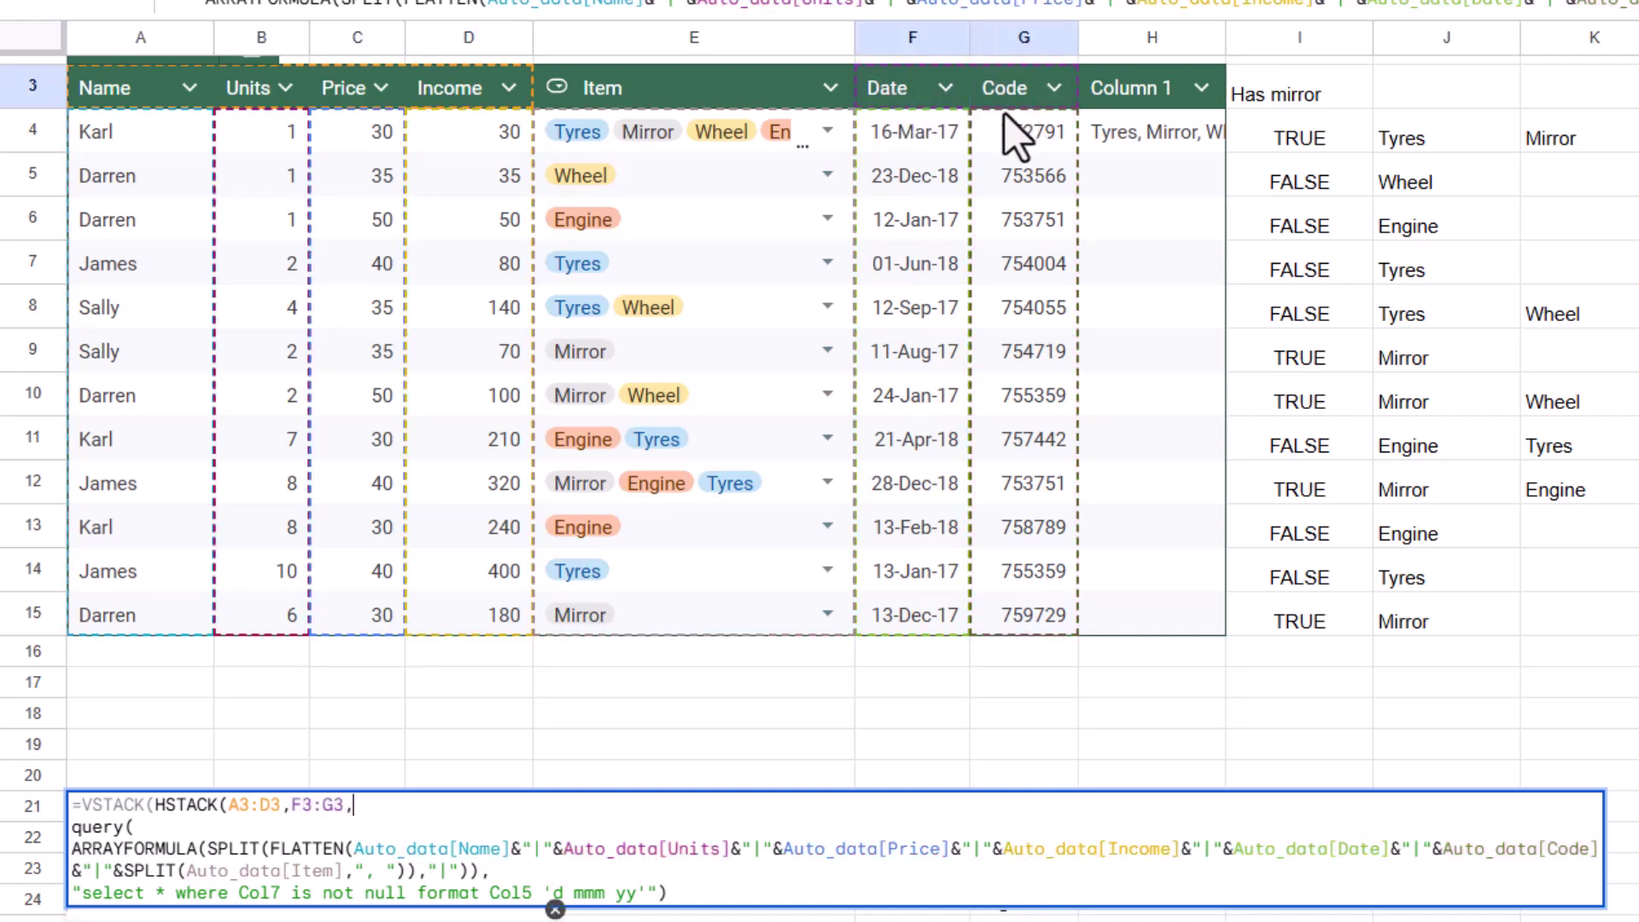
left_click(719, 112)
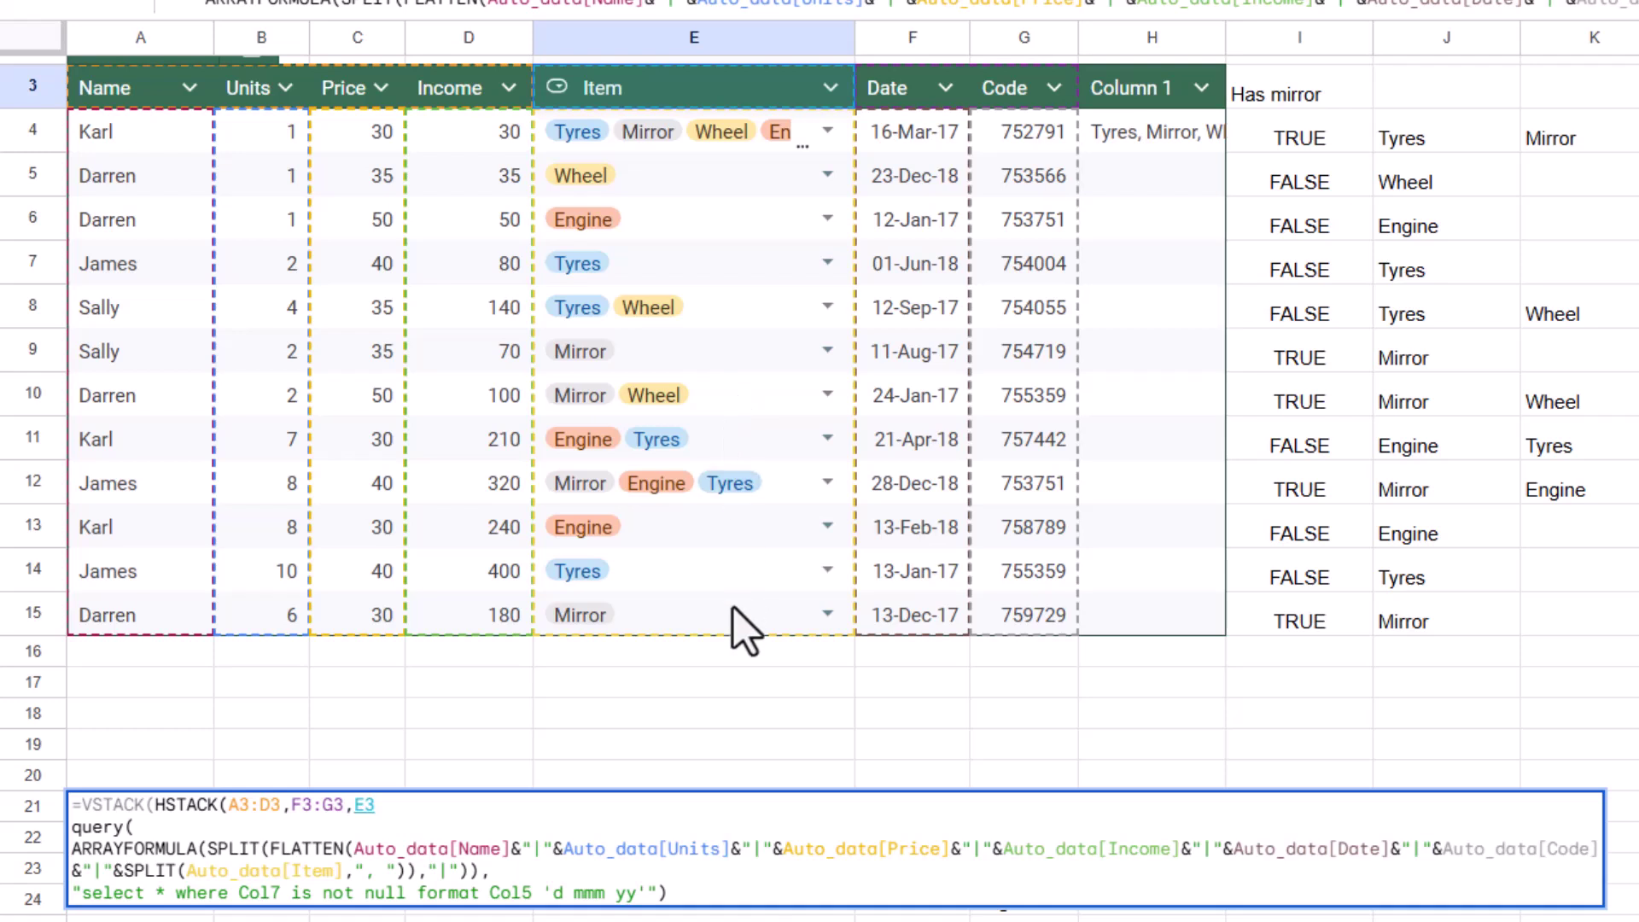
type(")")
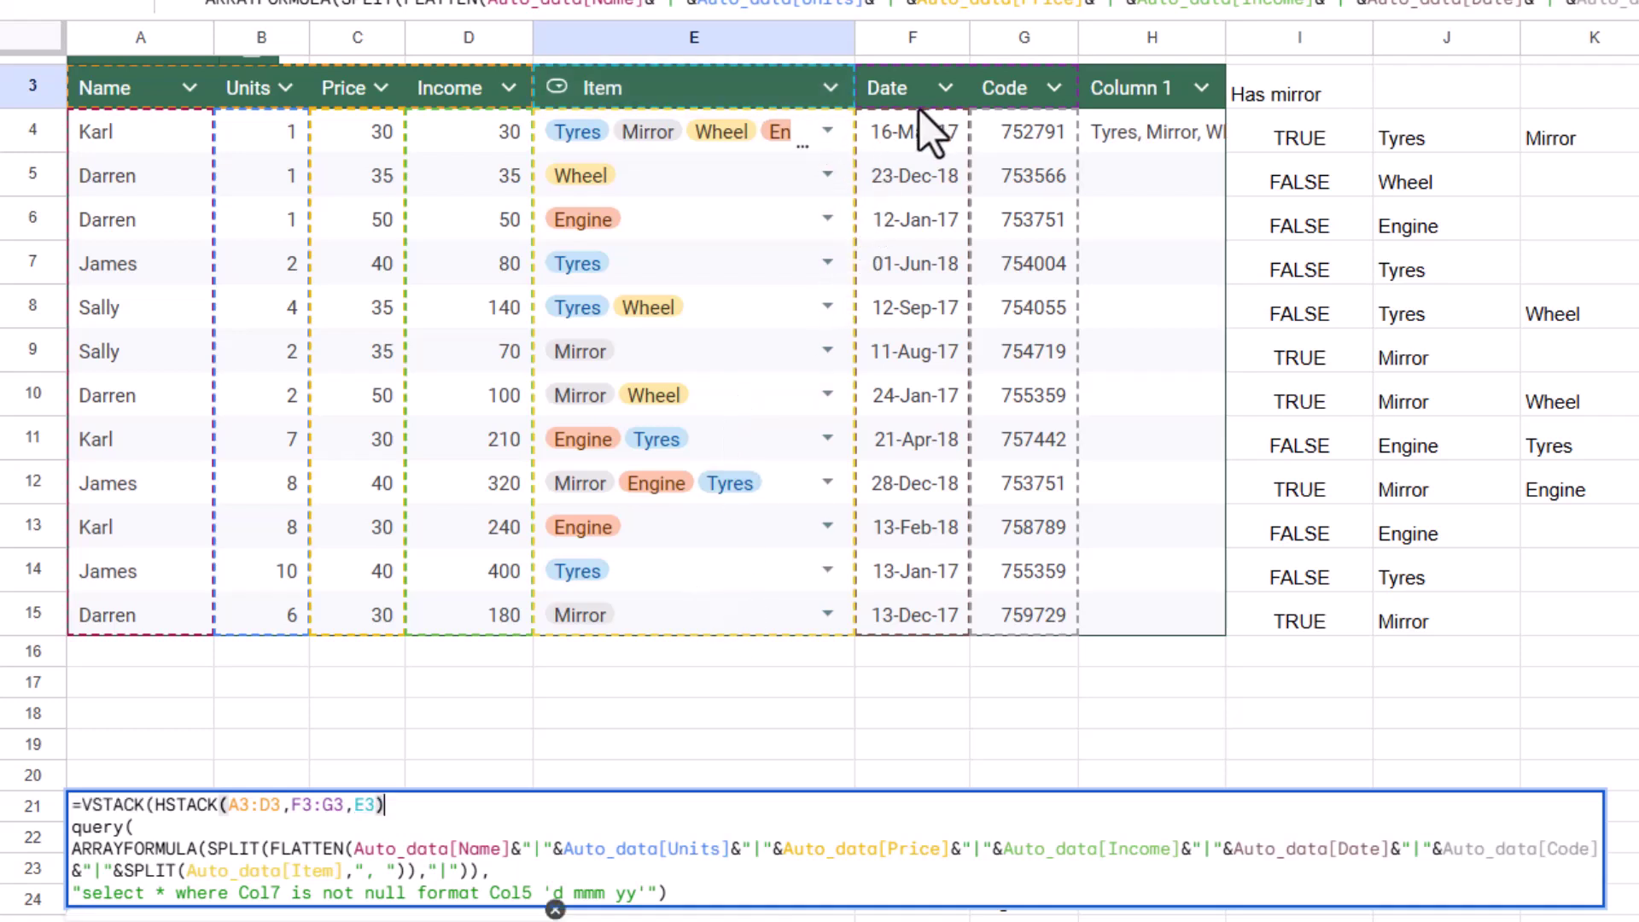
type(",")
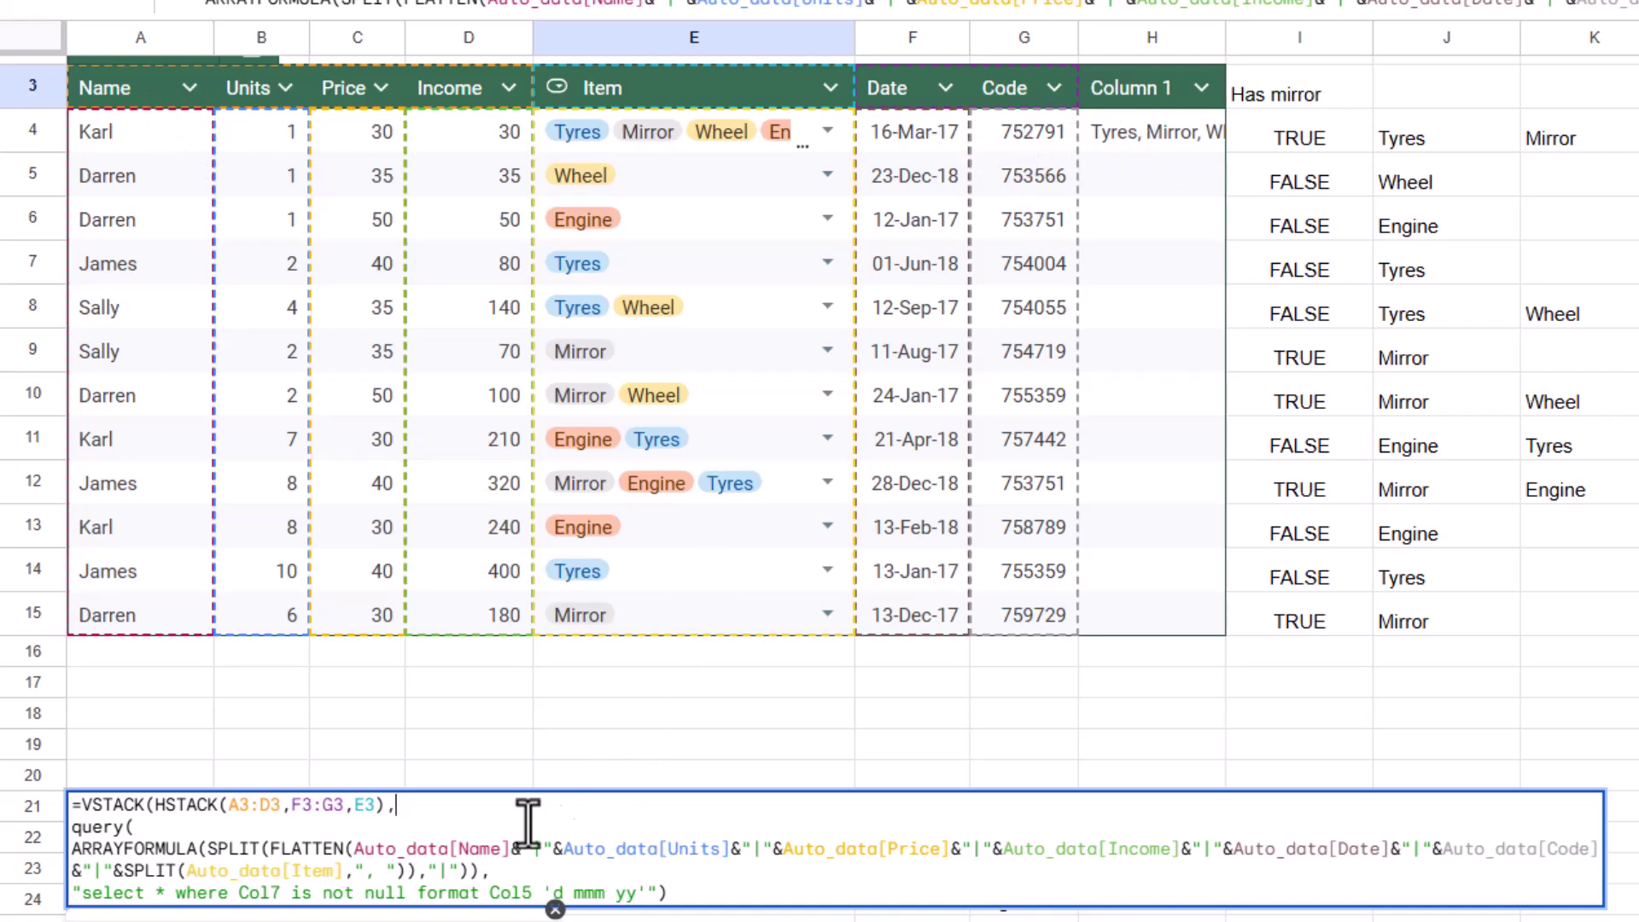
left_click(727, 894)
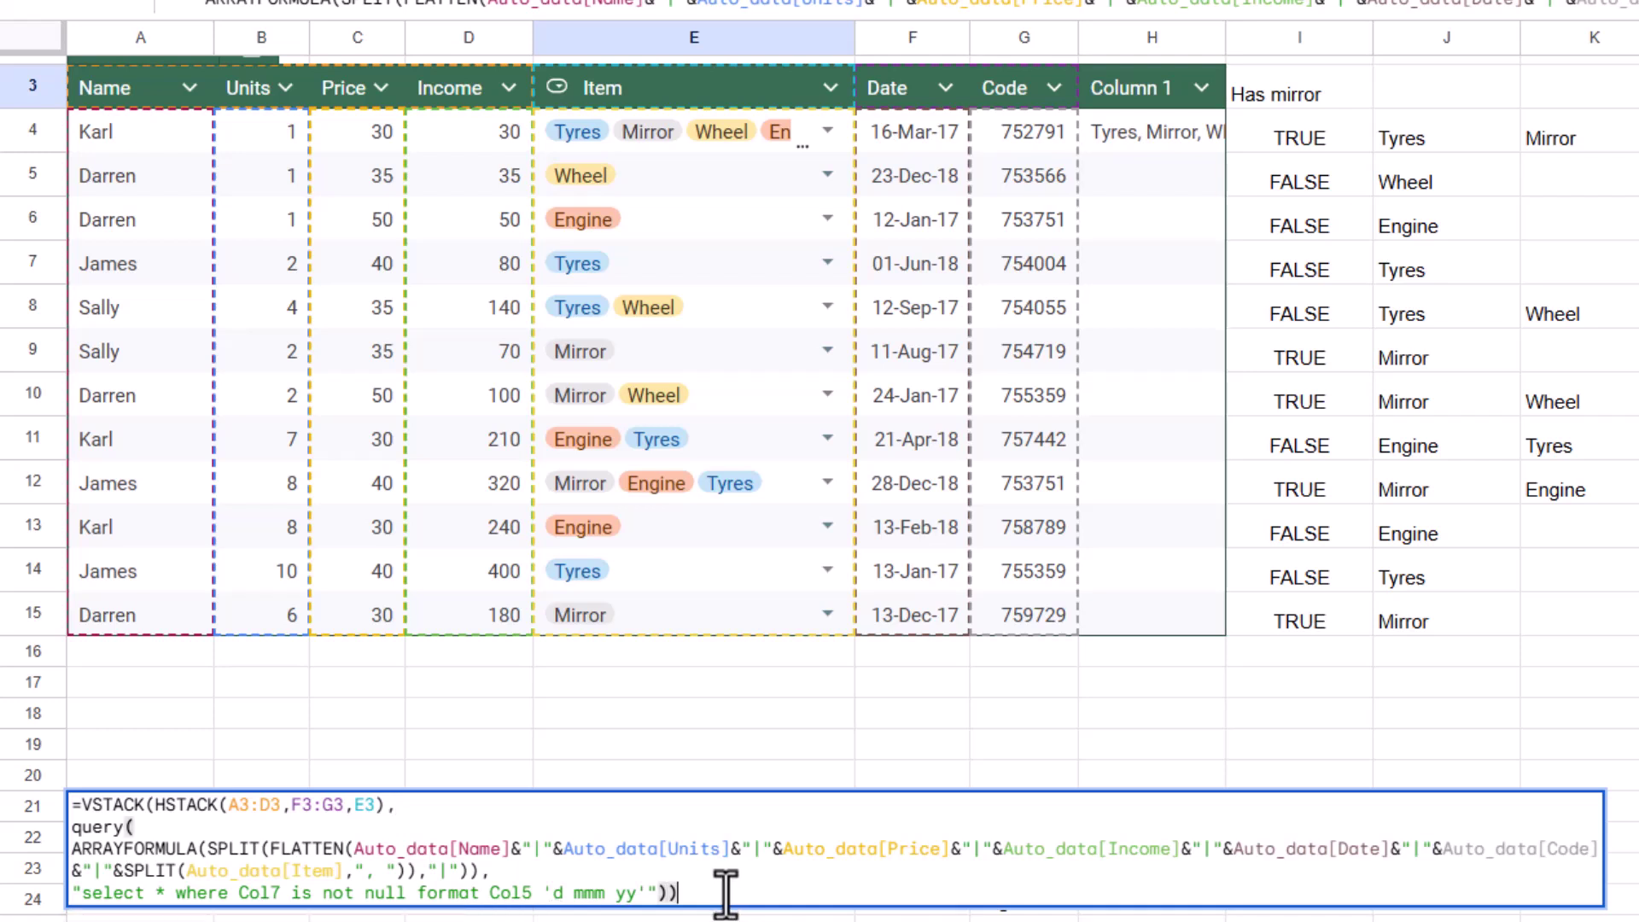
Commit the formula with its HSTACK header row and review the new headings.
type(")")
key("Return")
key("Up")
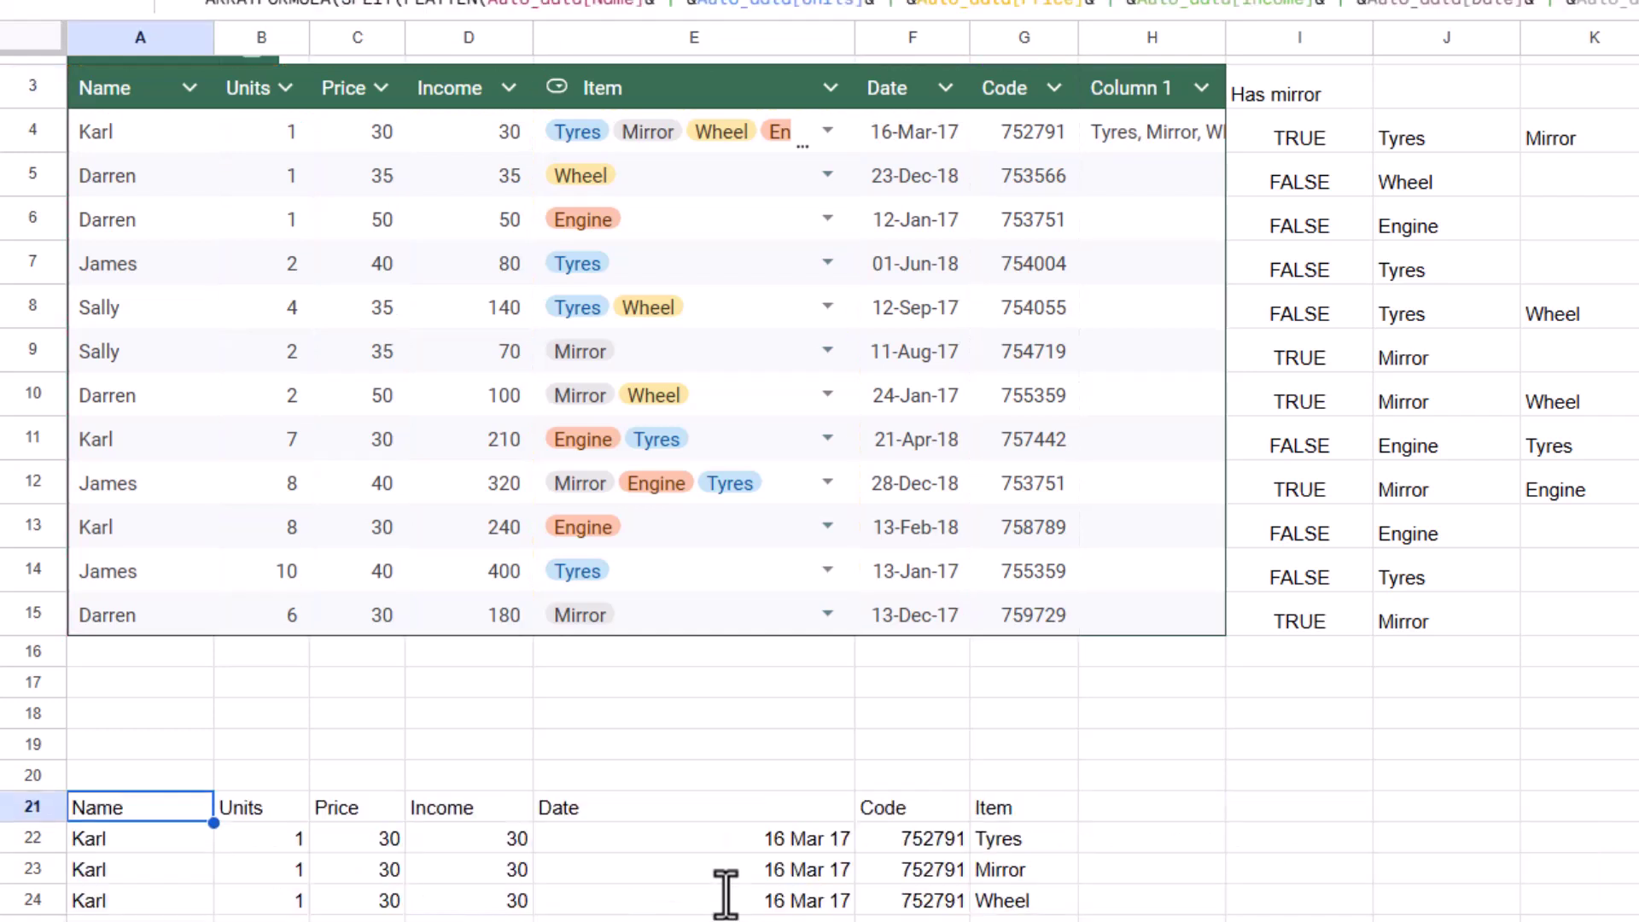
key("Right")
key("Right")
key("Right")
key("Right")
key("Right")
key("Right")
key("Left")
key("Left")
key("Left")
key("Left")
key("Left")
key("Left")
key("Right")
key("Right")
key("Right")
key("Right")
key("Right")
key("Right")
key("Left")
key("Left")
key("Left")
key("Left")
key("Left")
key("Left")
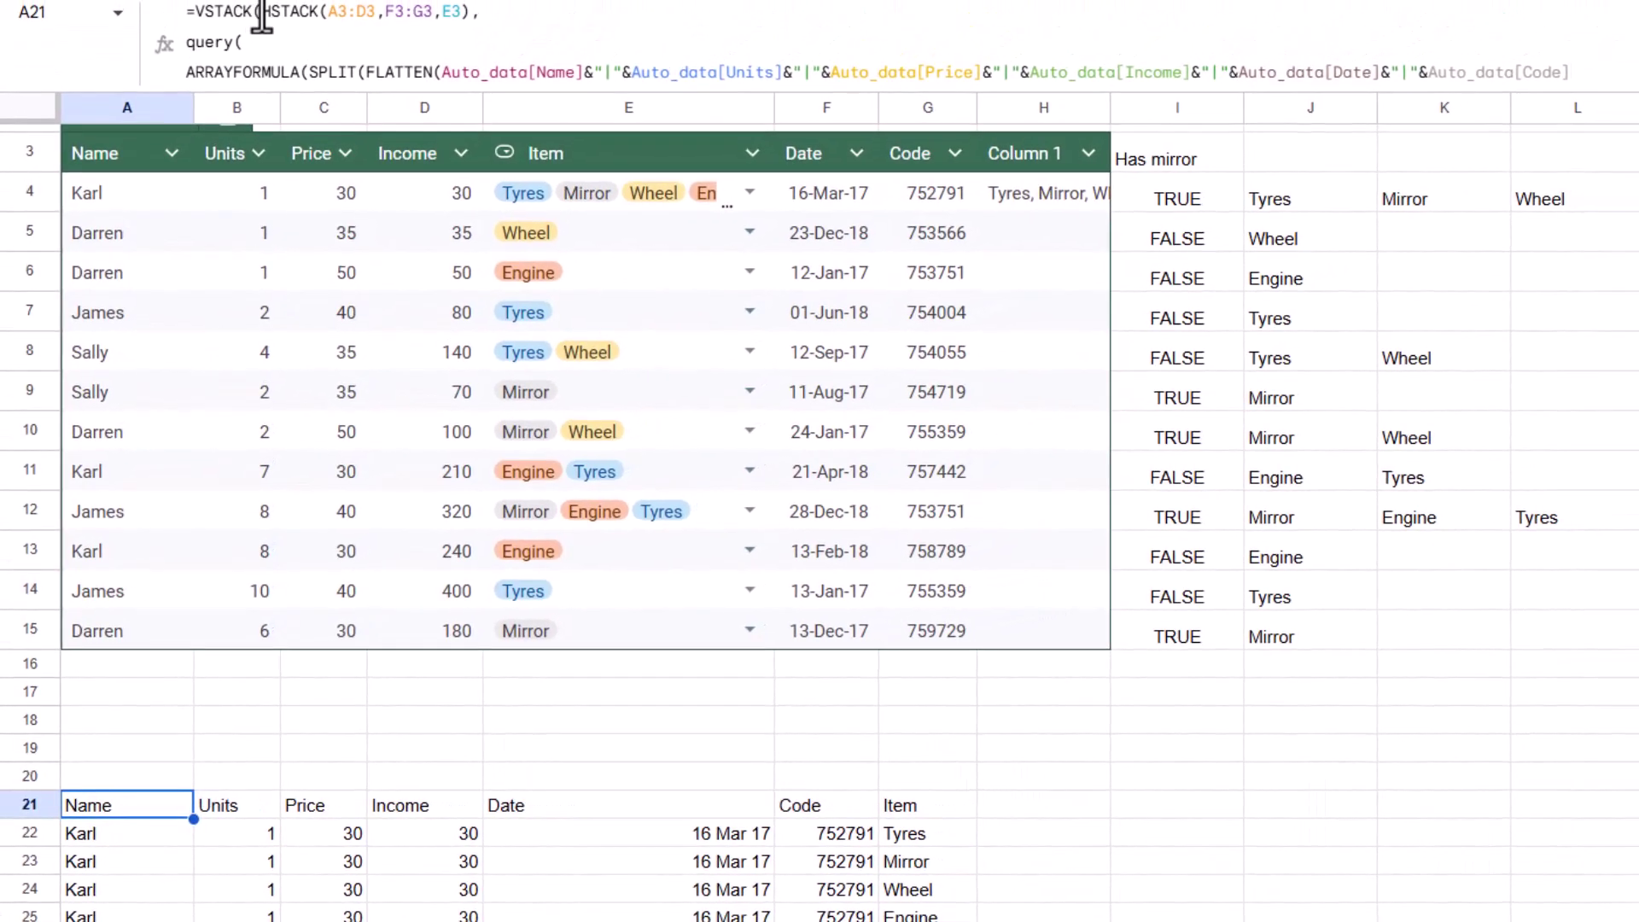
Replace HSTACK(A3:D3,F3:G3,E3) in the formula with the header range A3:G3.
left_click_drag(262, 18, 480, 21)
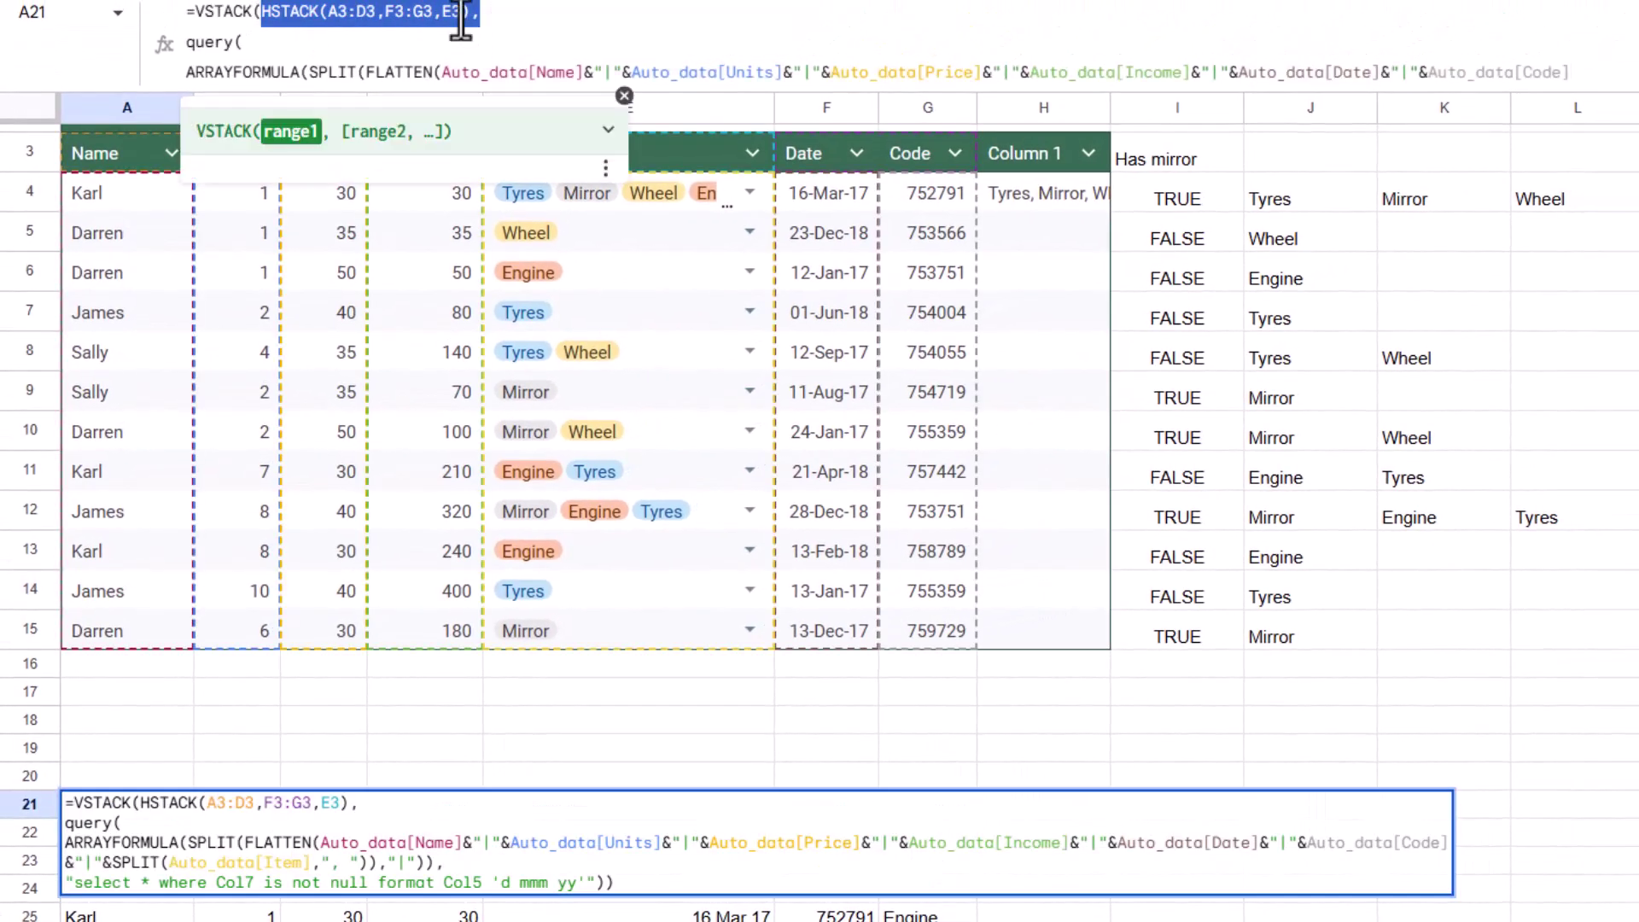
right_click(461, 21)
left_click(594, 167)
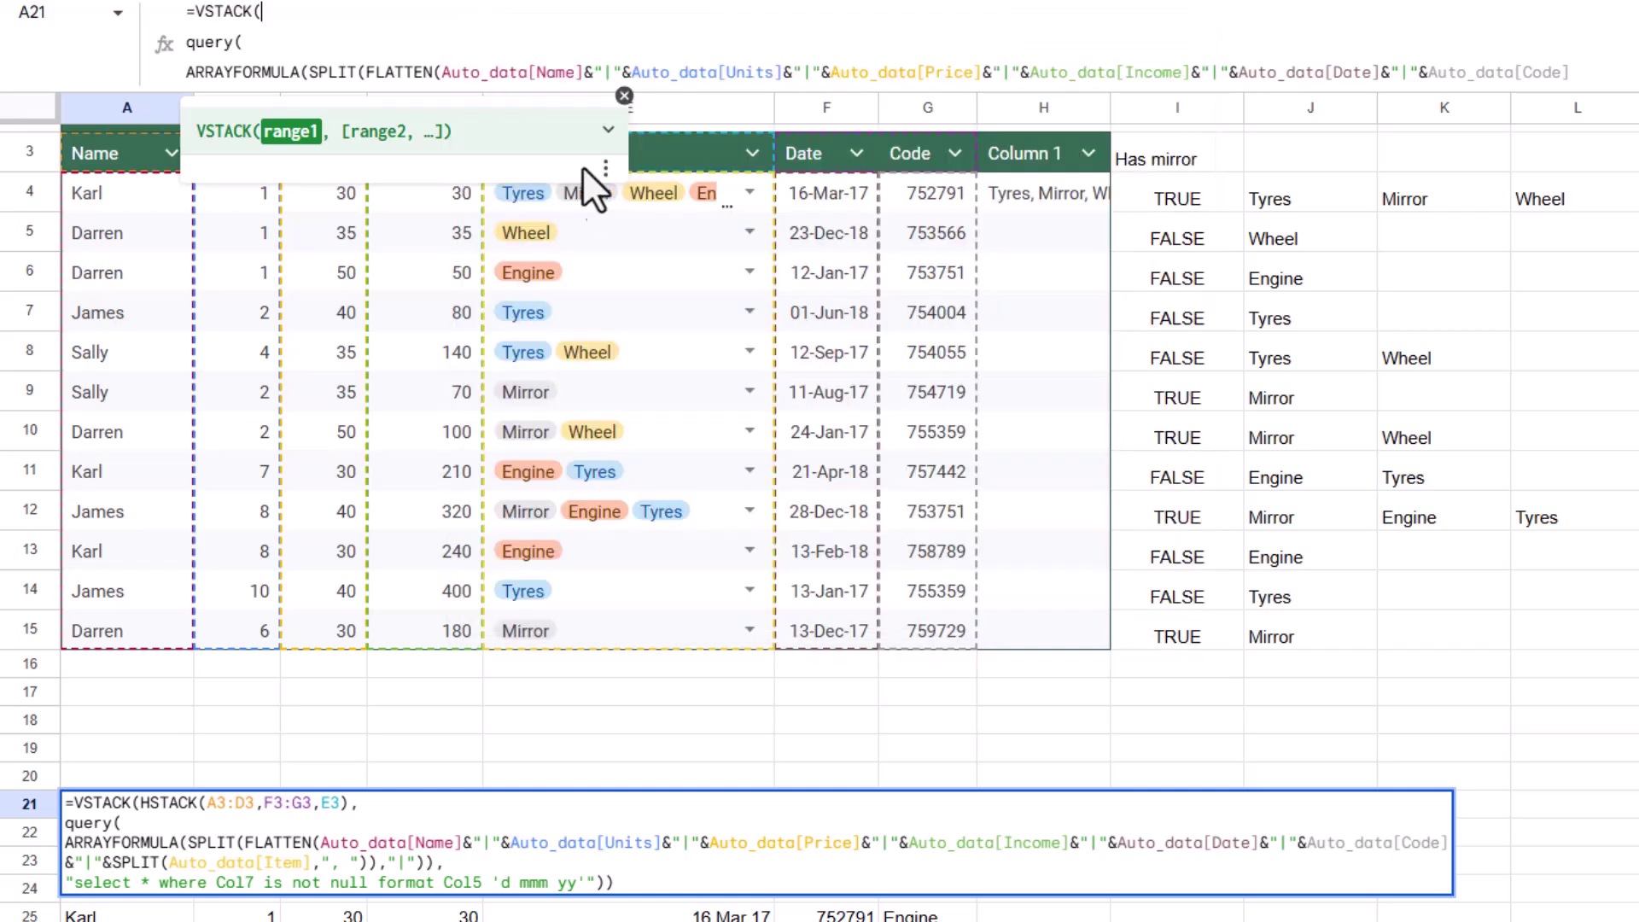
left_click_drag(104, 158, 324, 156)
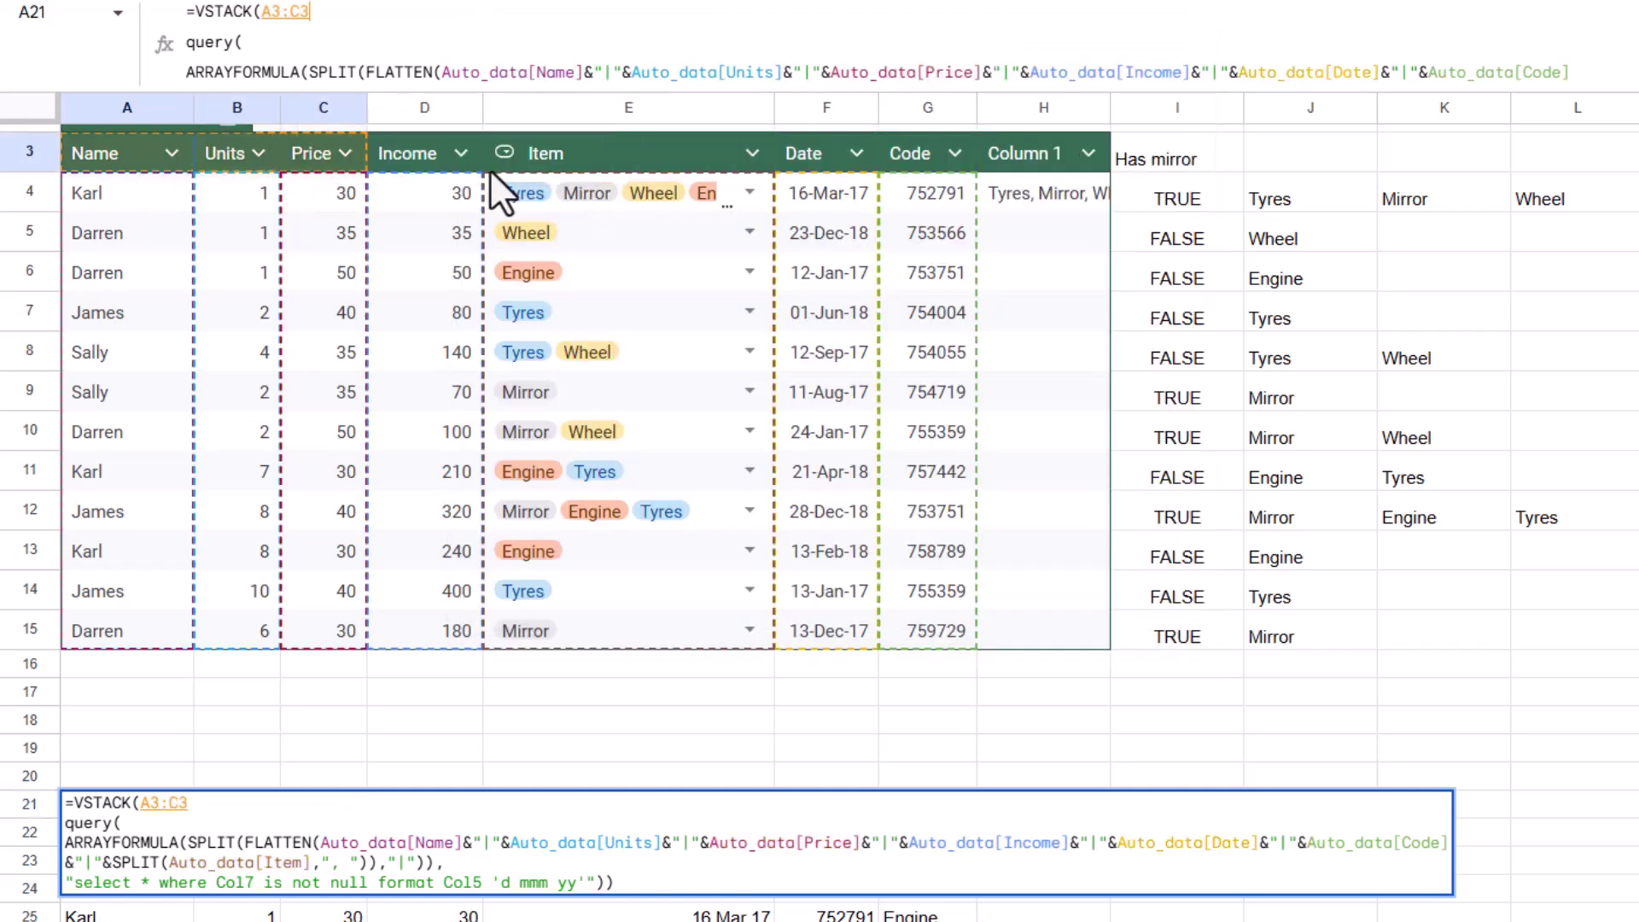
left_click_drag(490, 169, 925, 167)
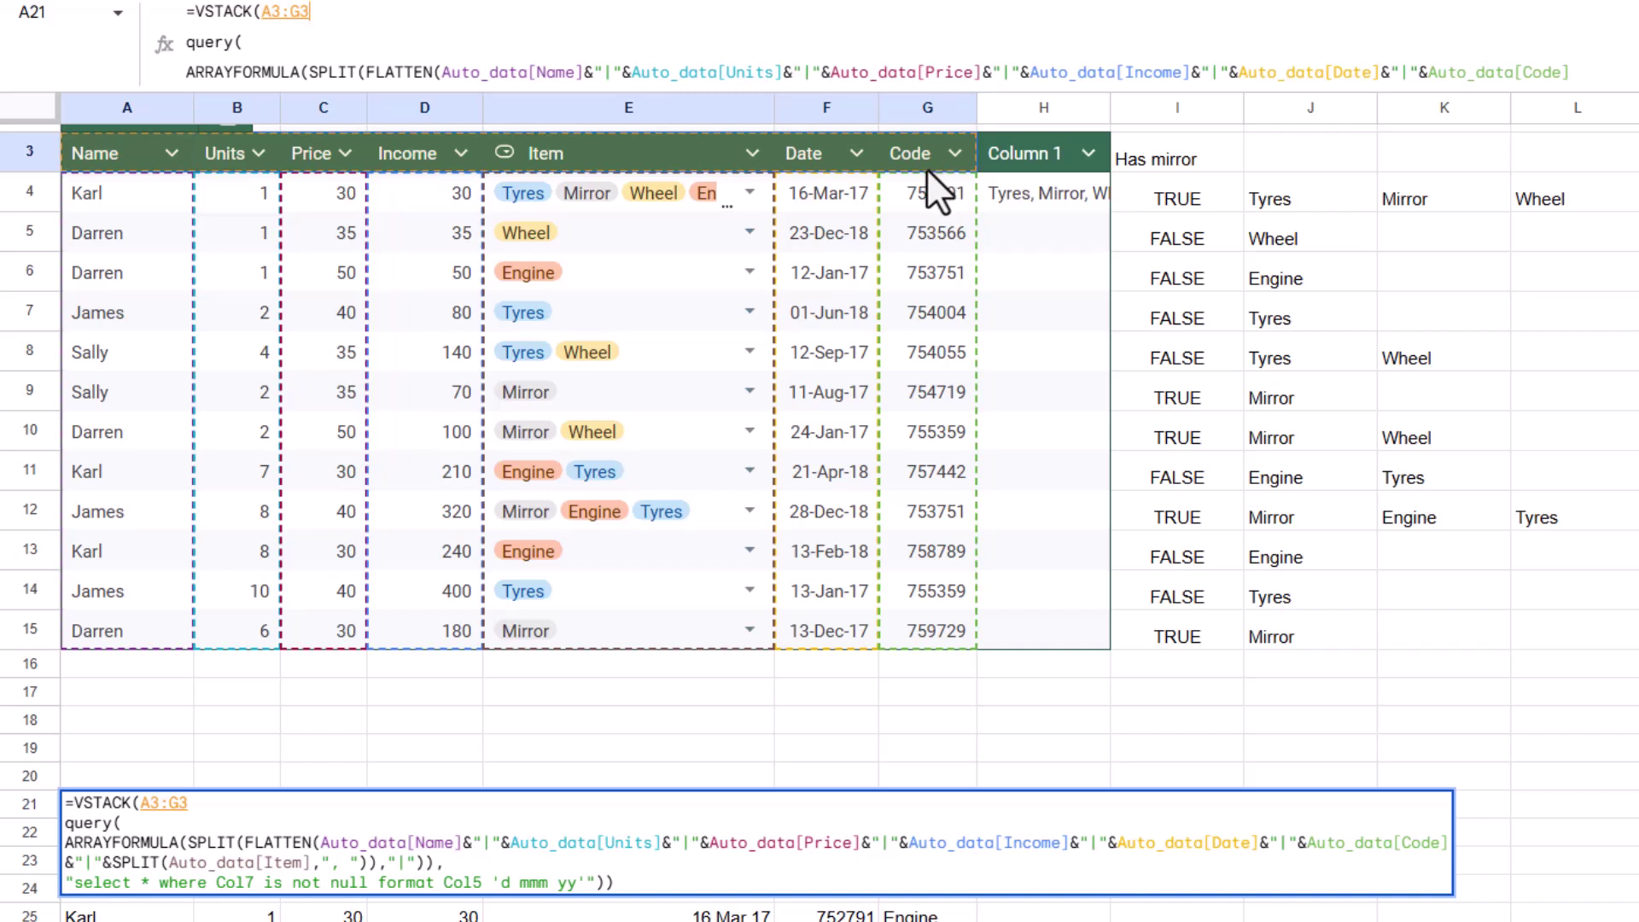
type(",")
key("Return")
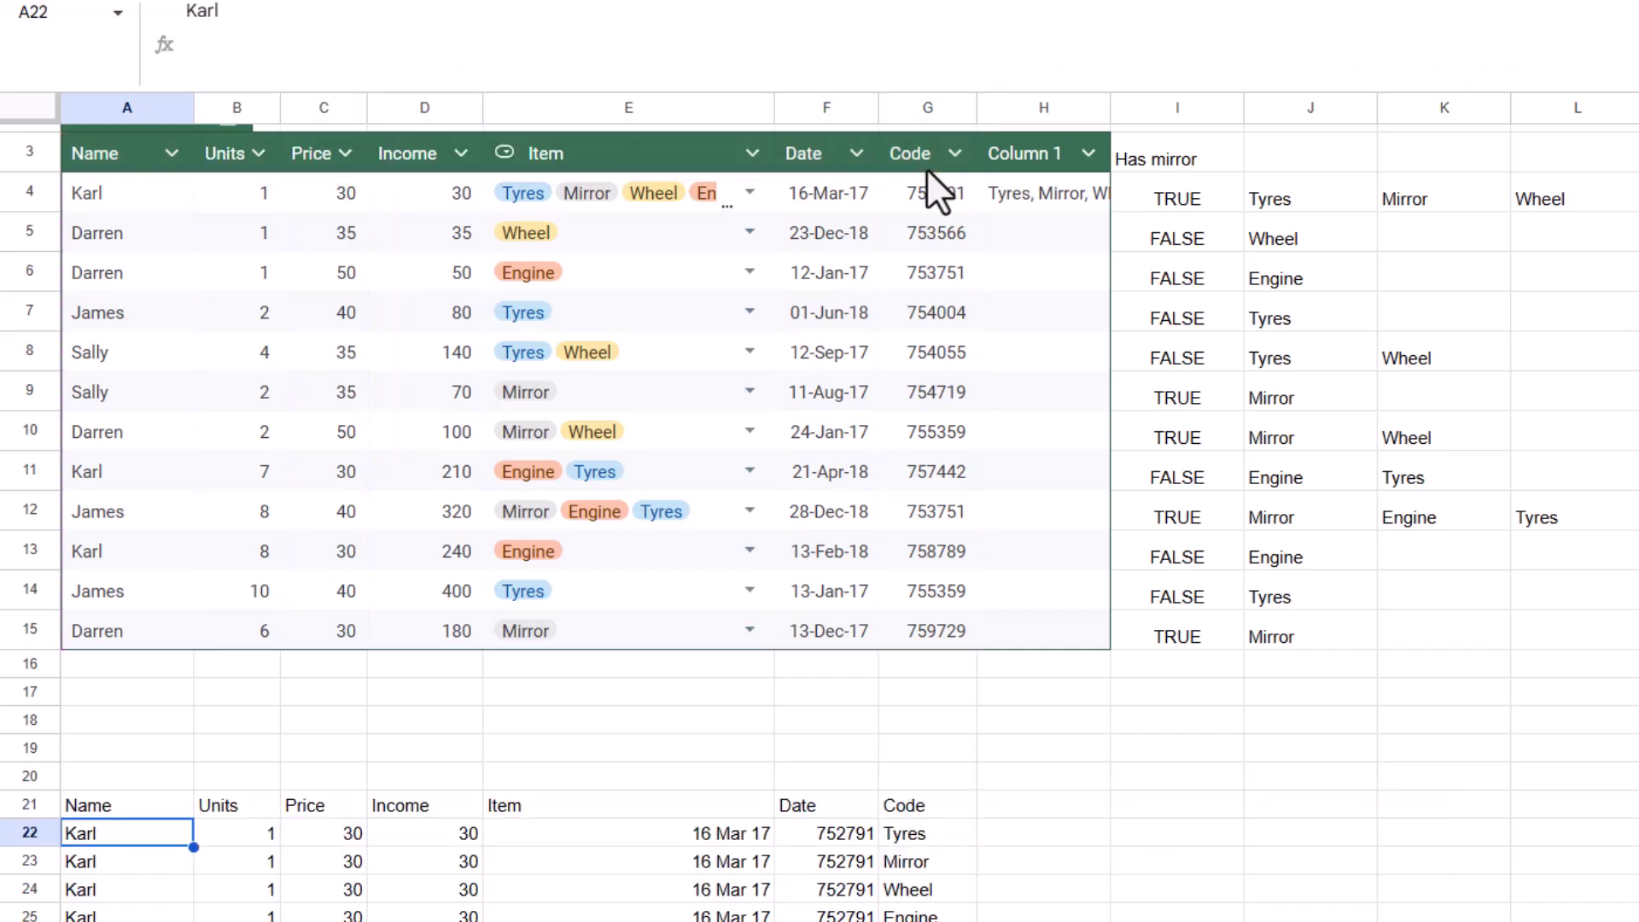
Highlight the misaligned Item, Date and Code columns in the output.
left_click_drag(690, 810, 709, 914)
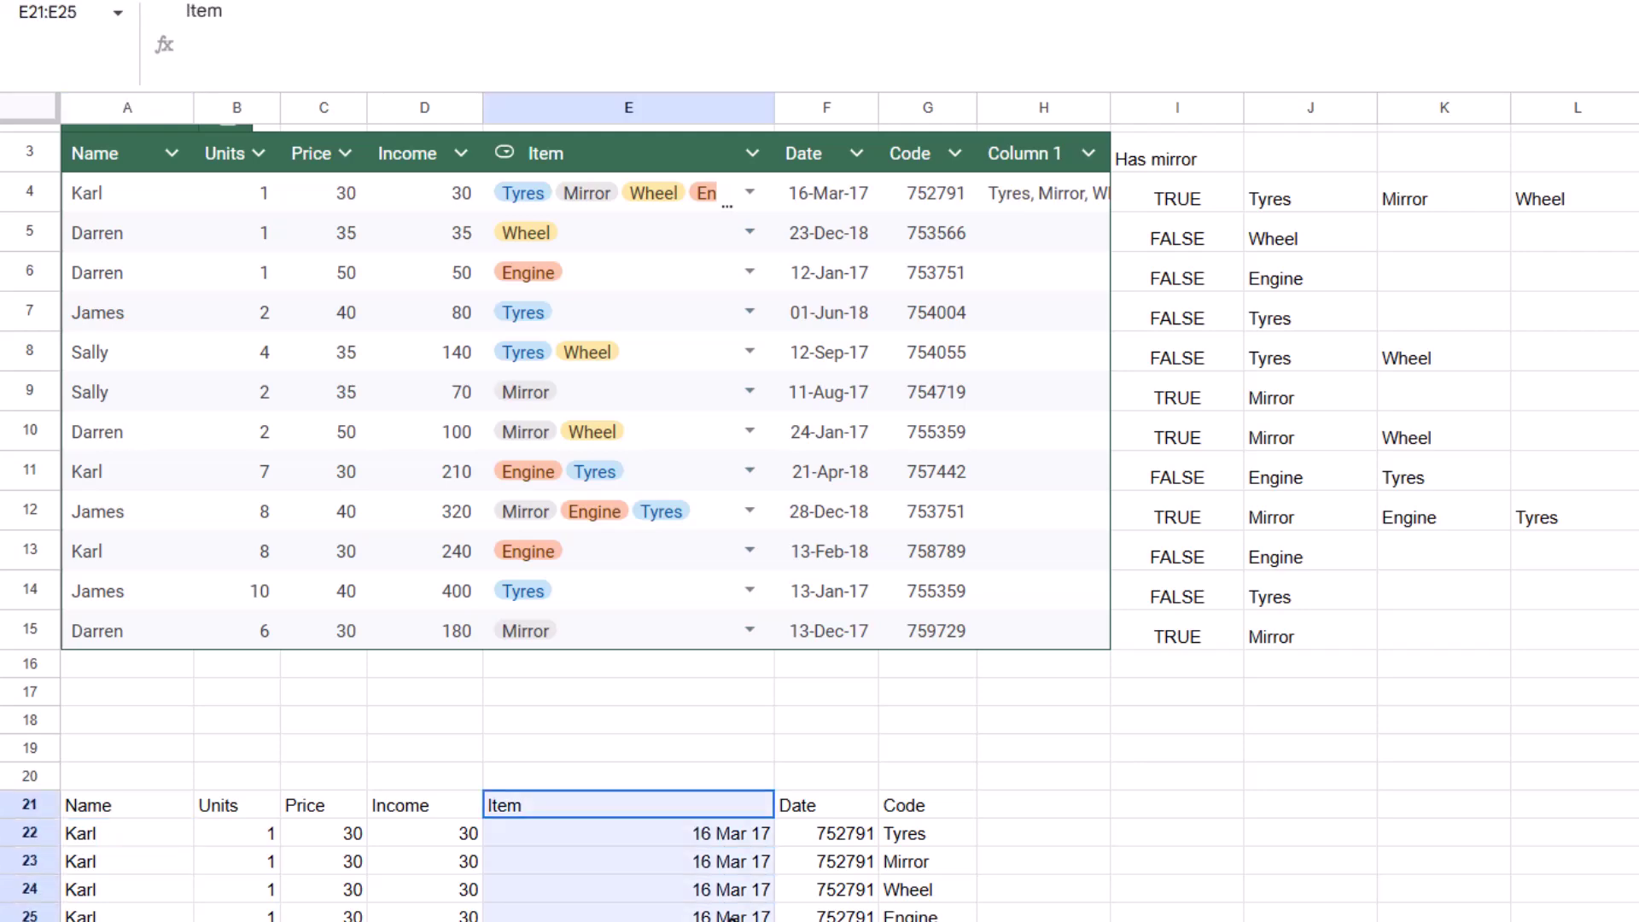
left_click_drag(825, 811, 849, 889)
left_click_drag(897, 807, 909, 863)
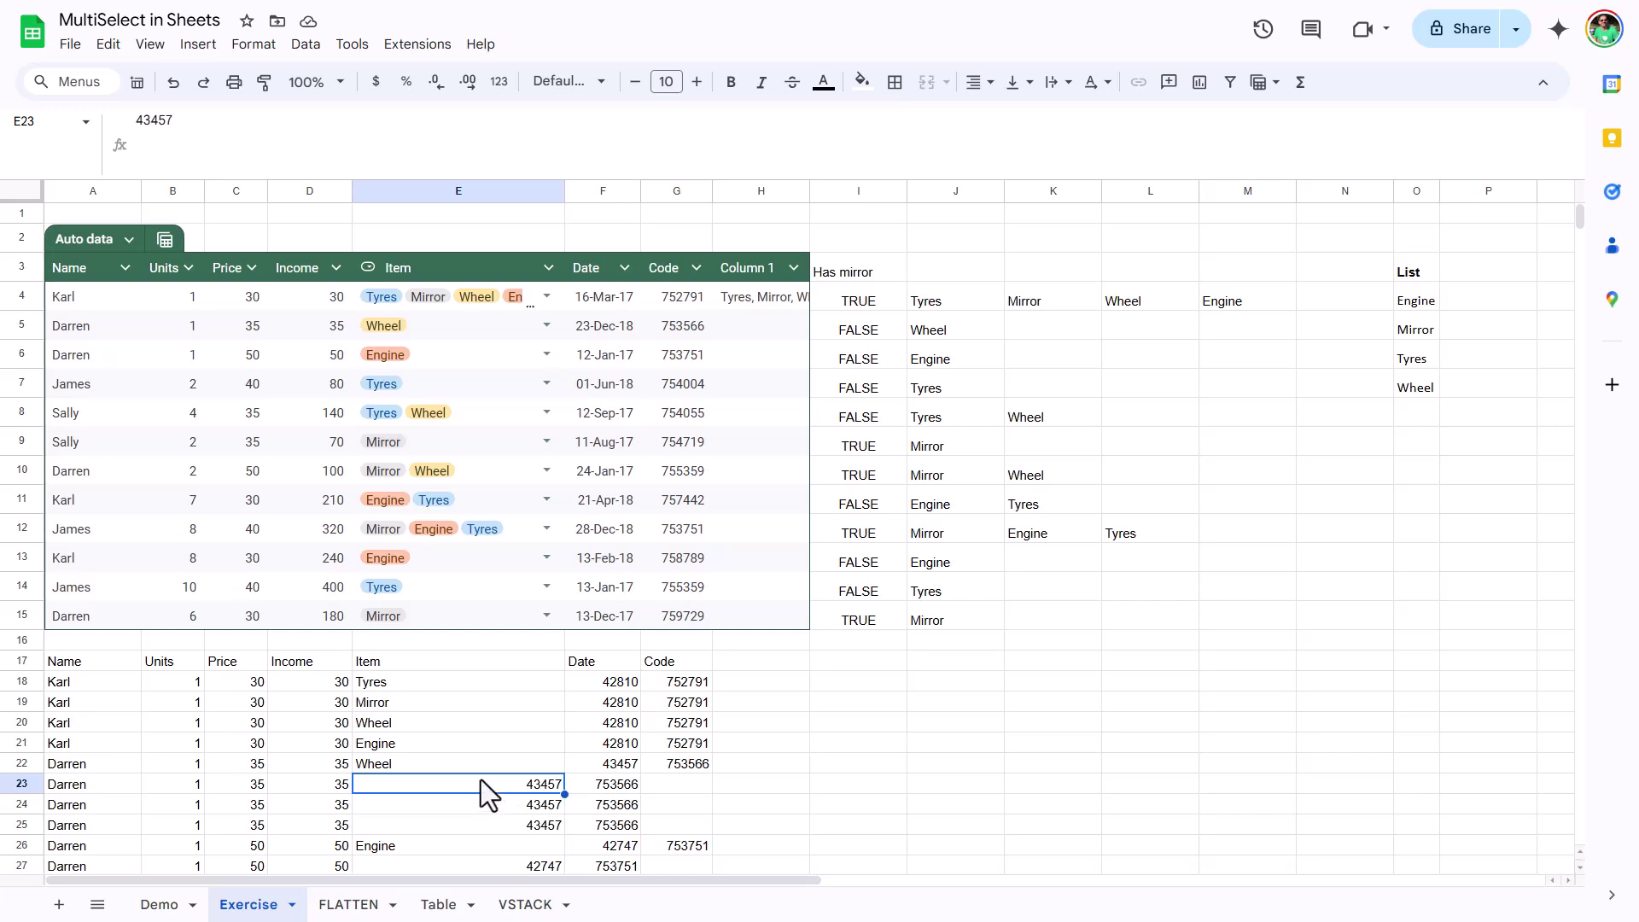
Inspect F23 and the A17 formula, then move down to select A93 of the correctly headed table.
left_click(619, 786)
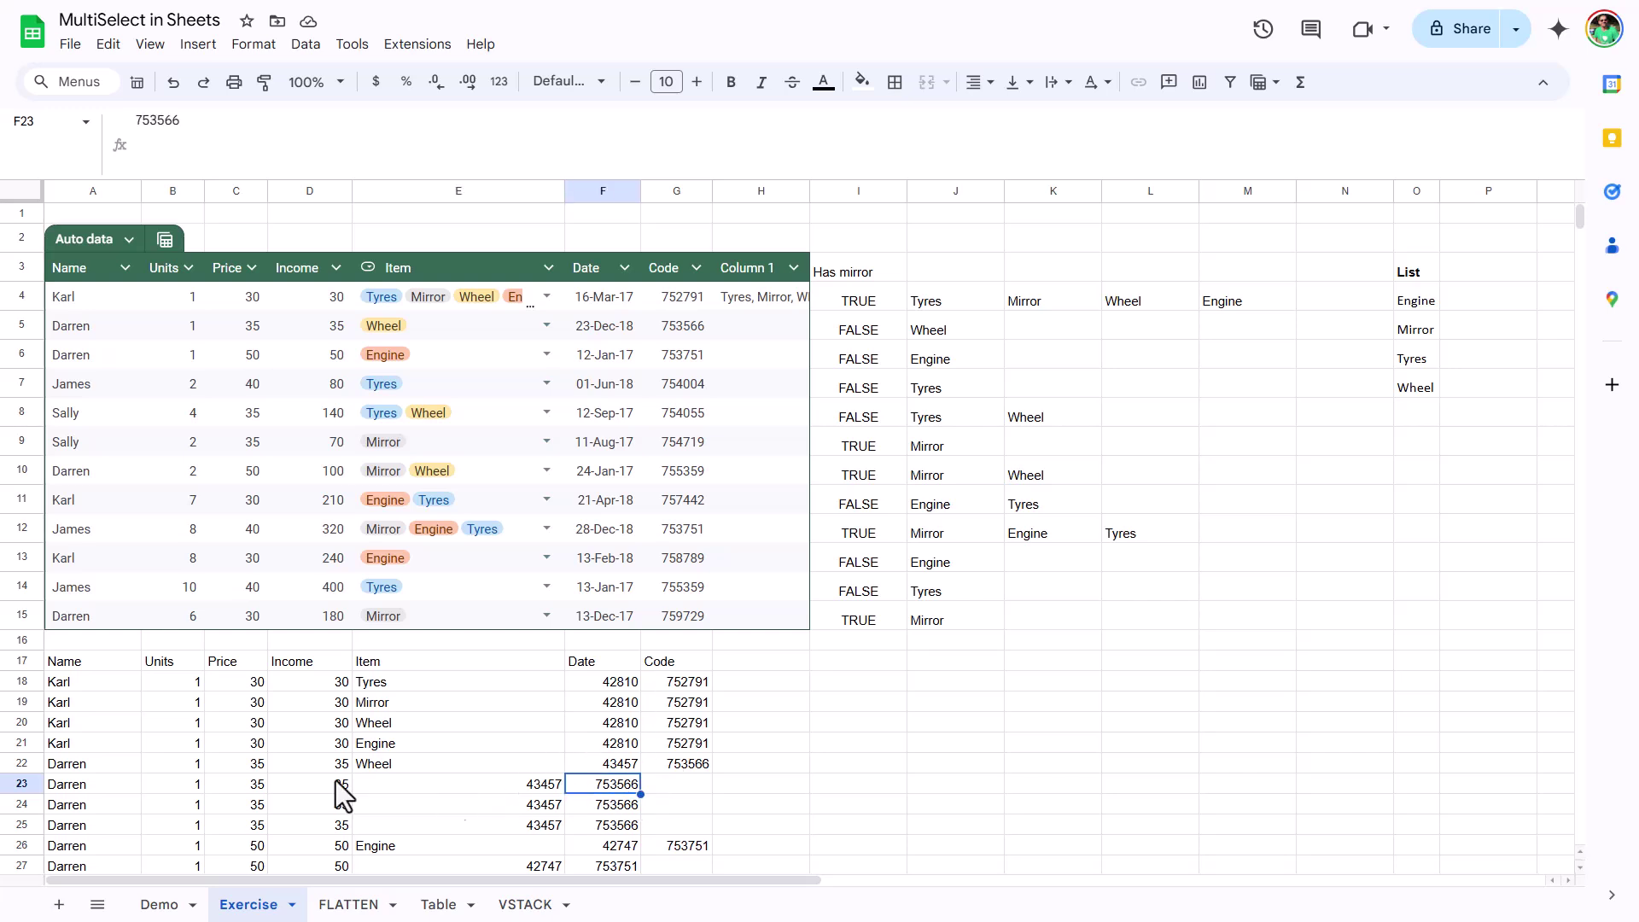
left_click(82, 669)
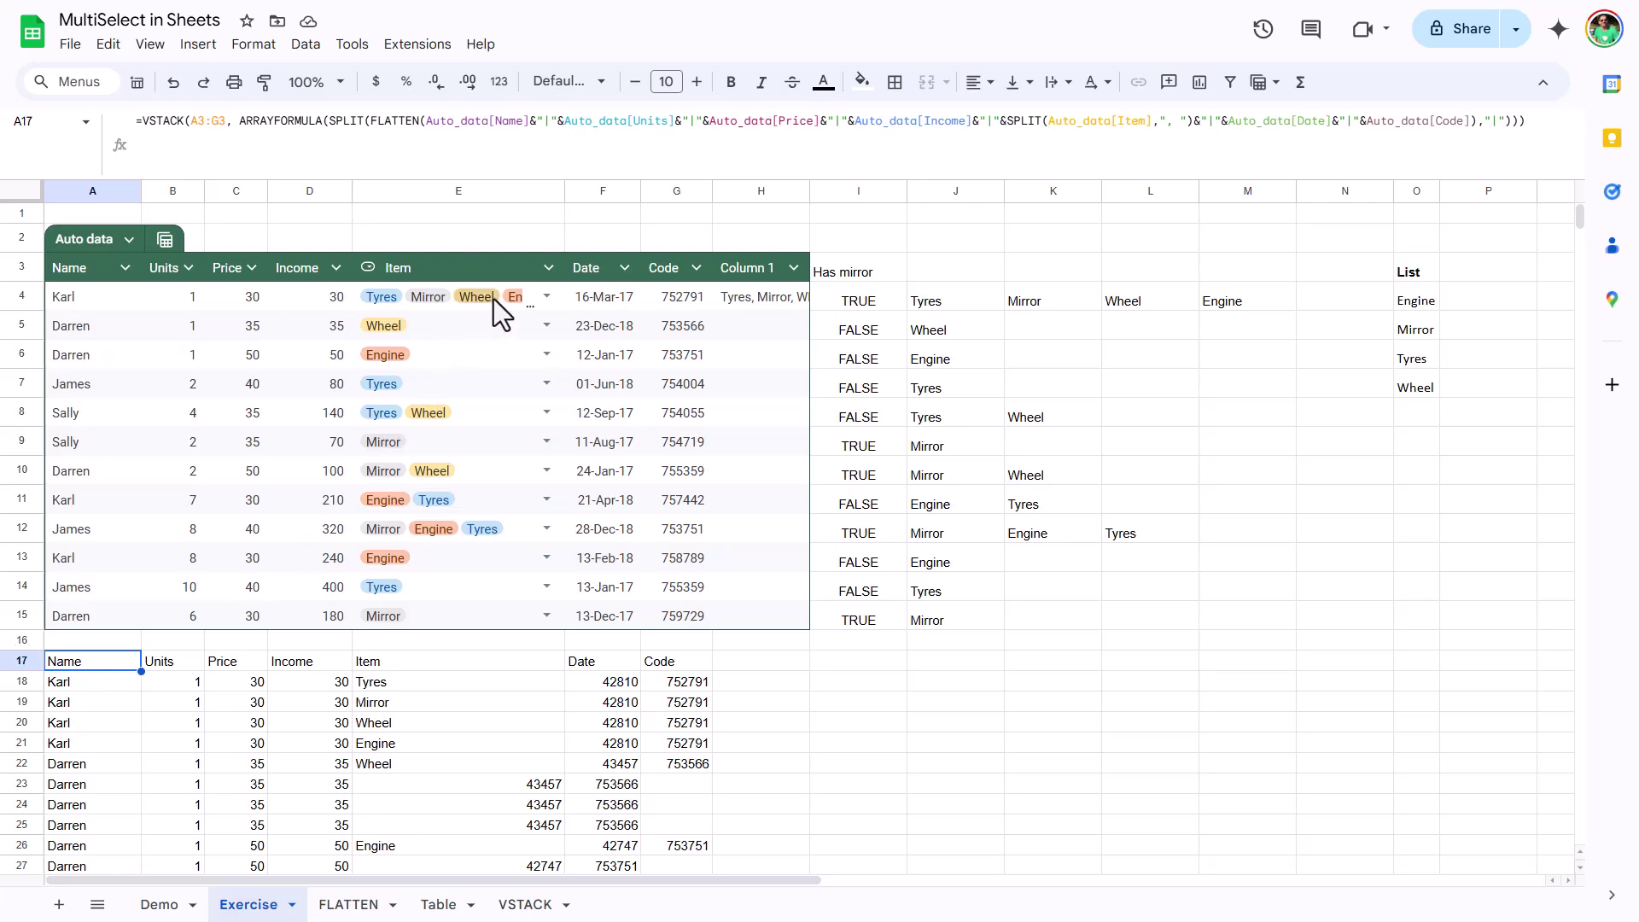
scroll(443, 487, "down", 10)
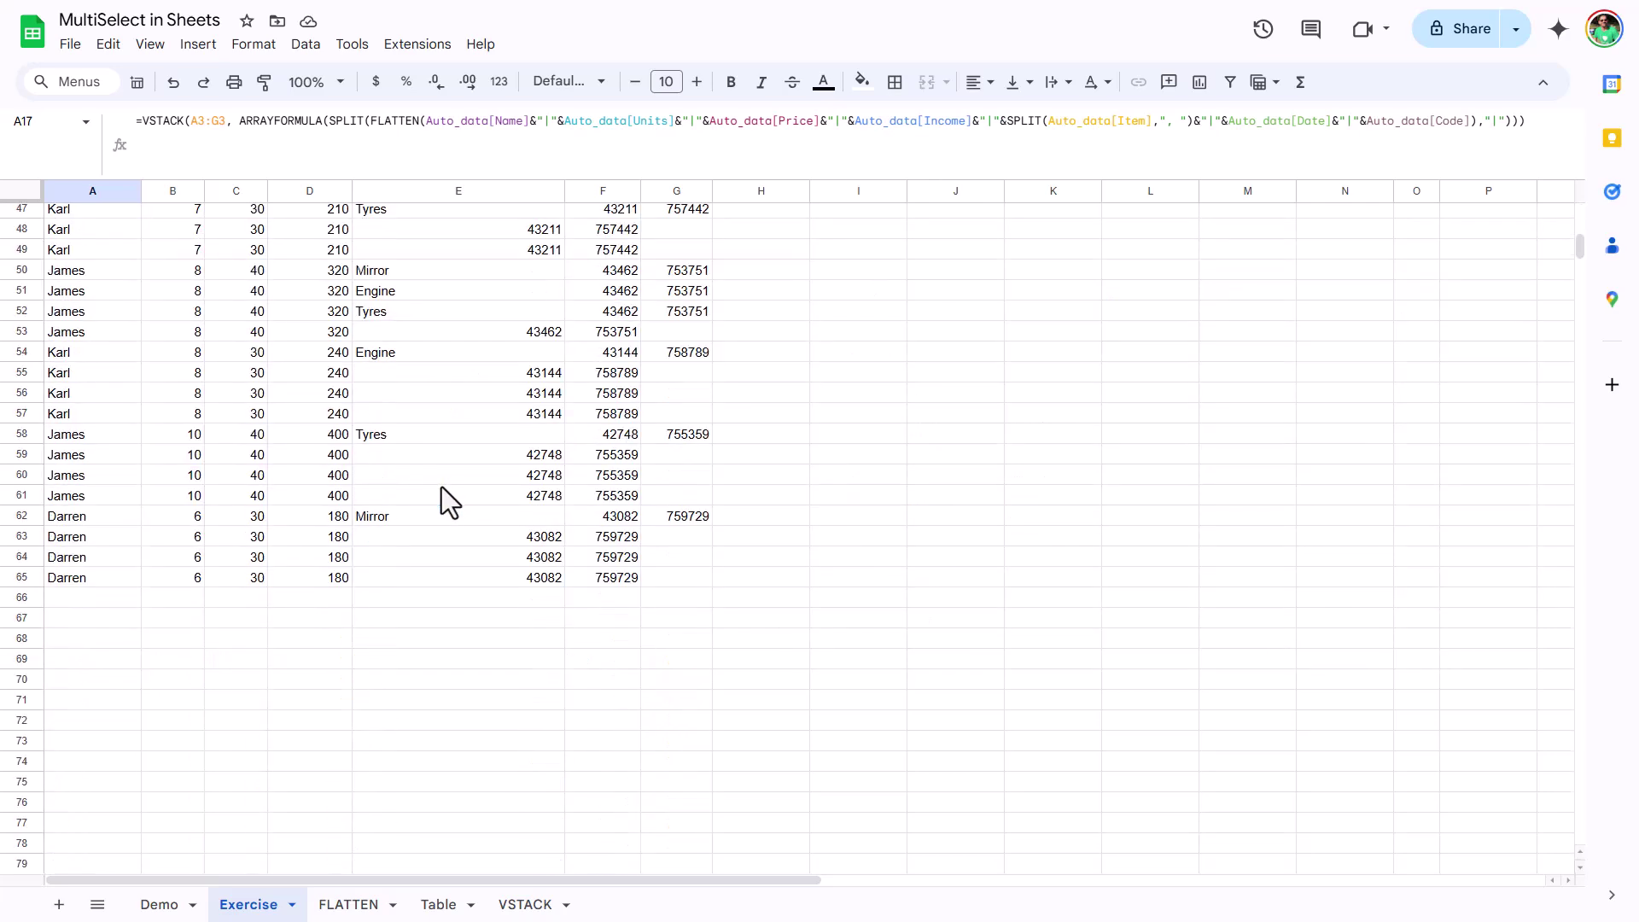
scroll(442, 486, "up", 10)
scroll(443, 487, "down", 10)
scroll(442, 493, "down", 8)
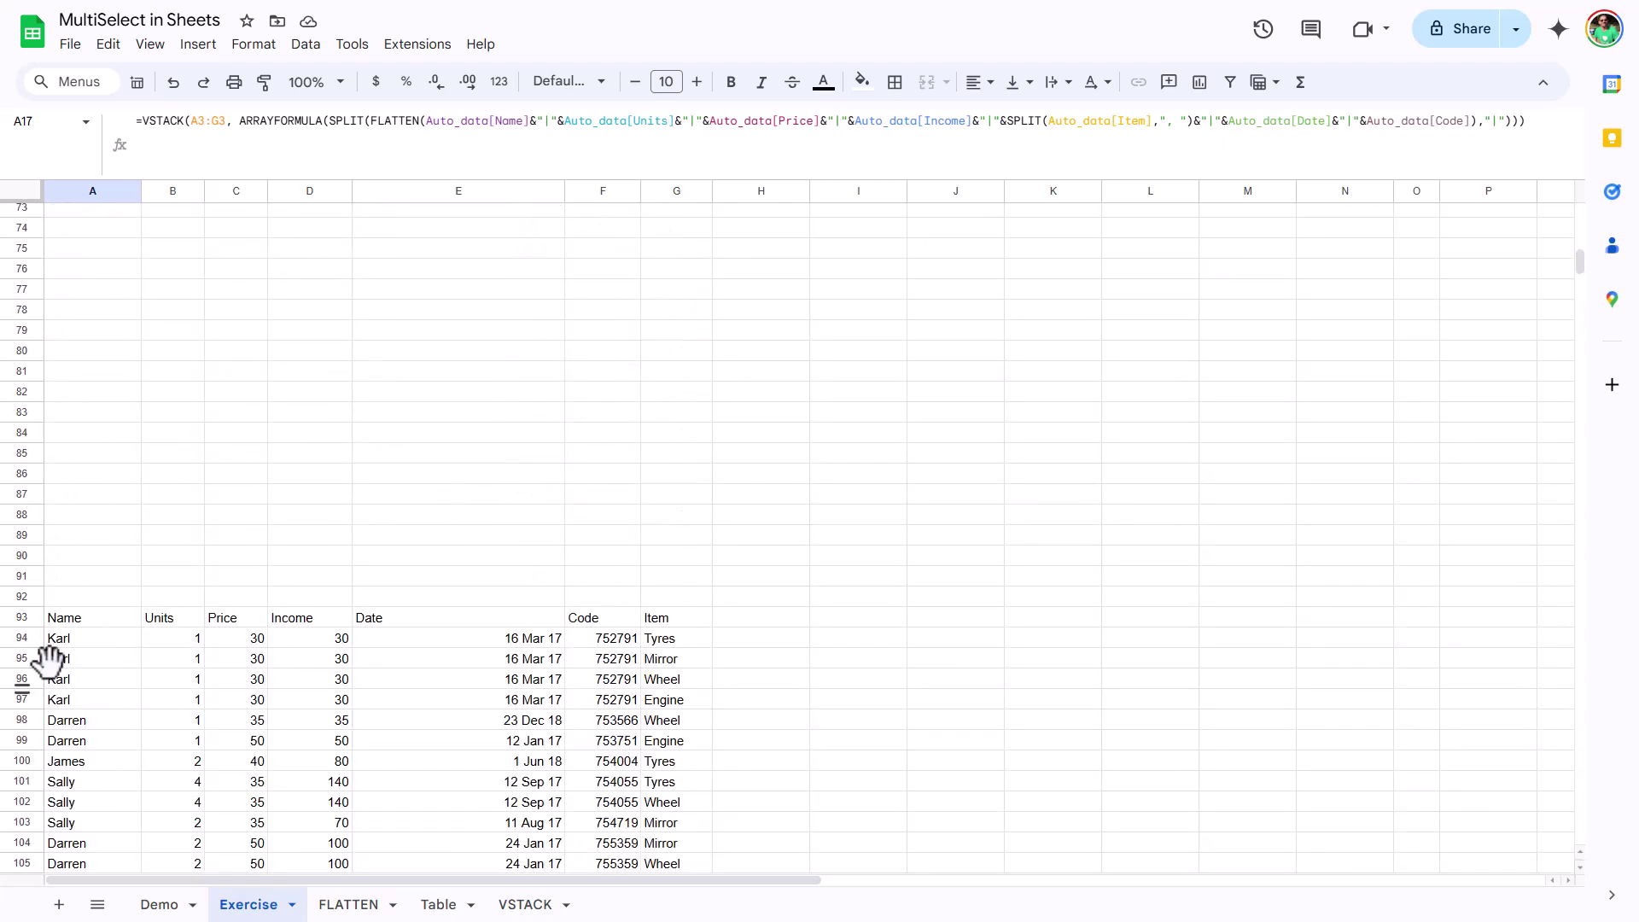
left_click(95, 613)
Select A93:G113 and try converting it to a table, dismissing the header-row formula error.
key("ctrl+a")
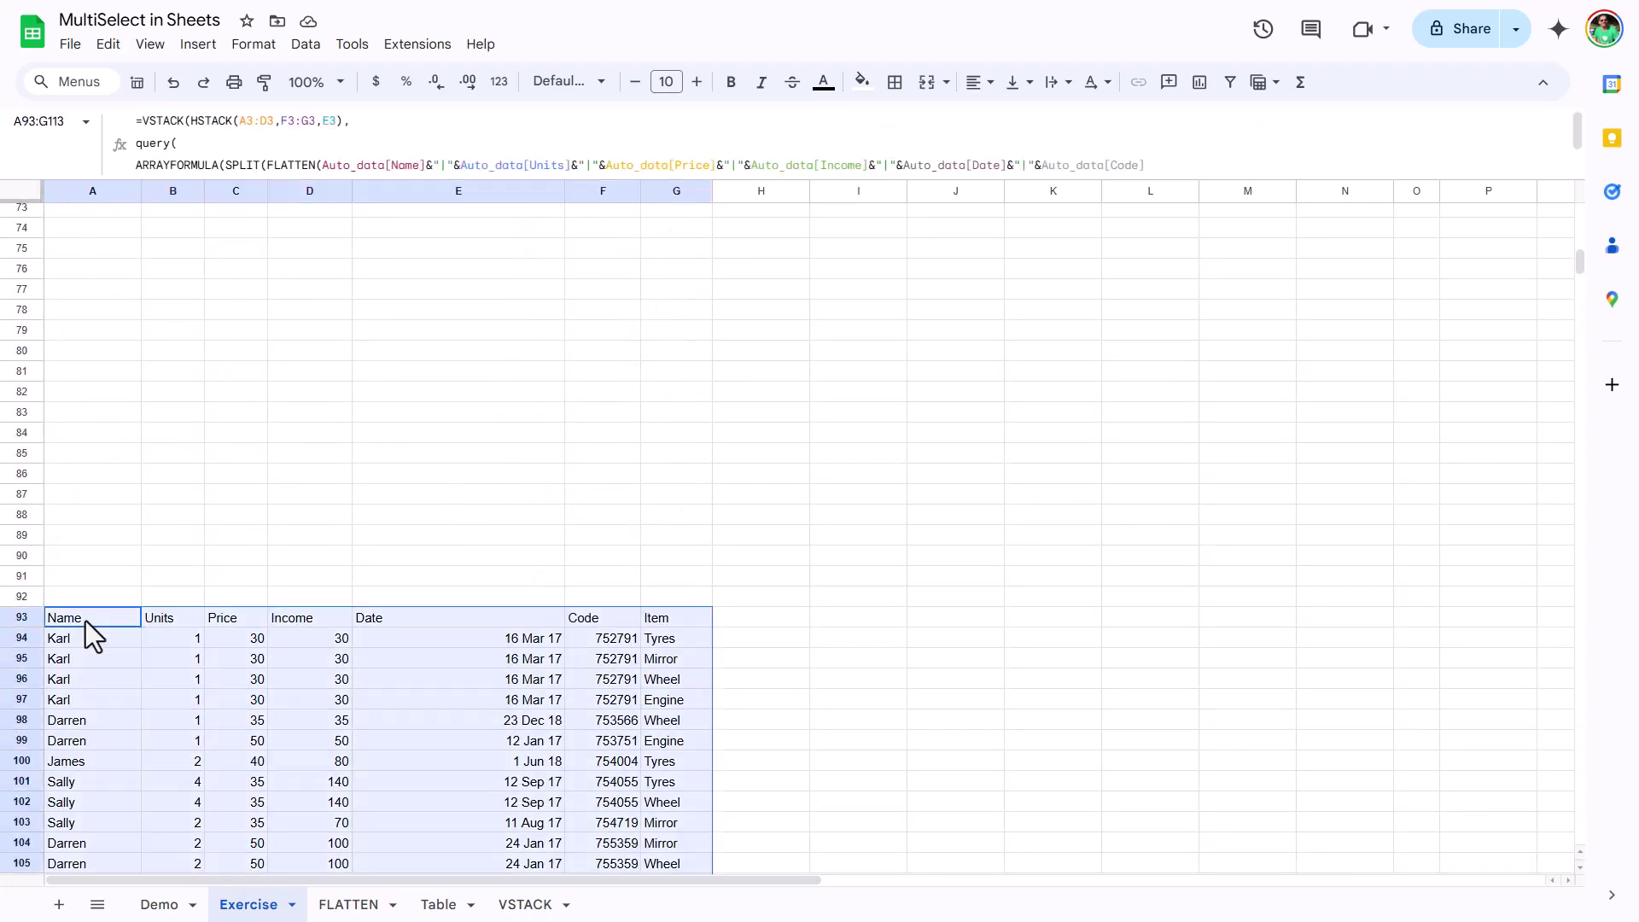
left_click(263, 46)
left_click(338, 374)
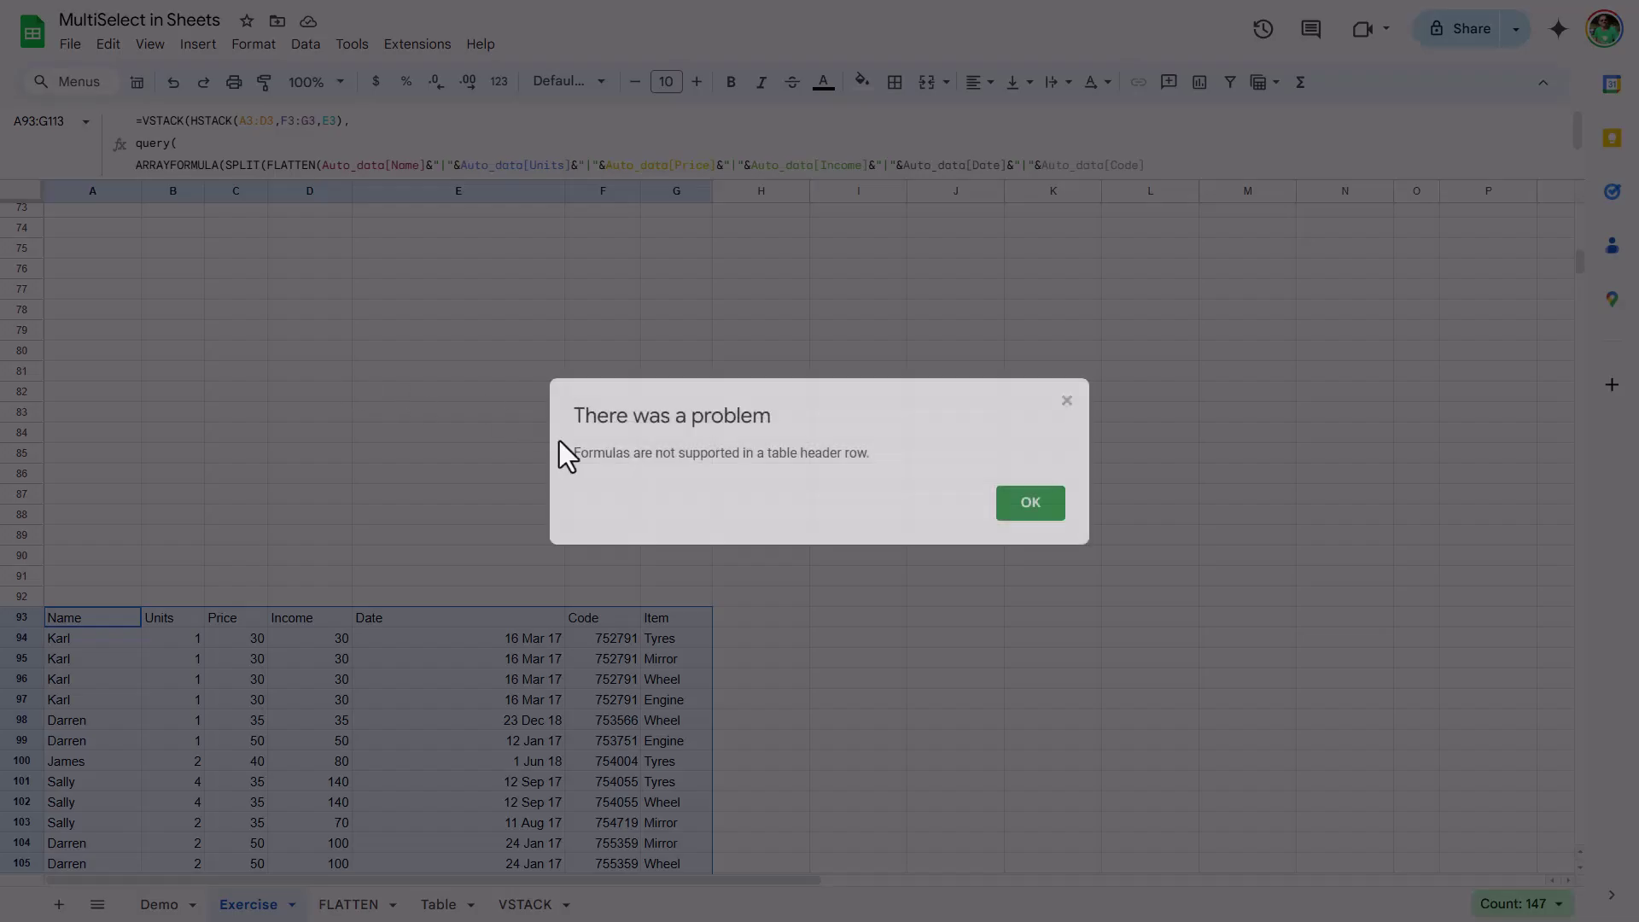
left_click(1024, 513)
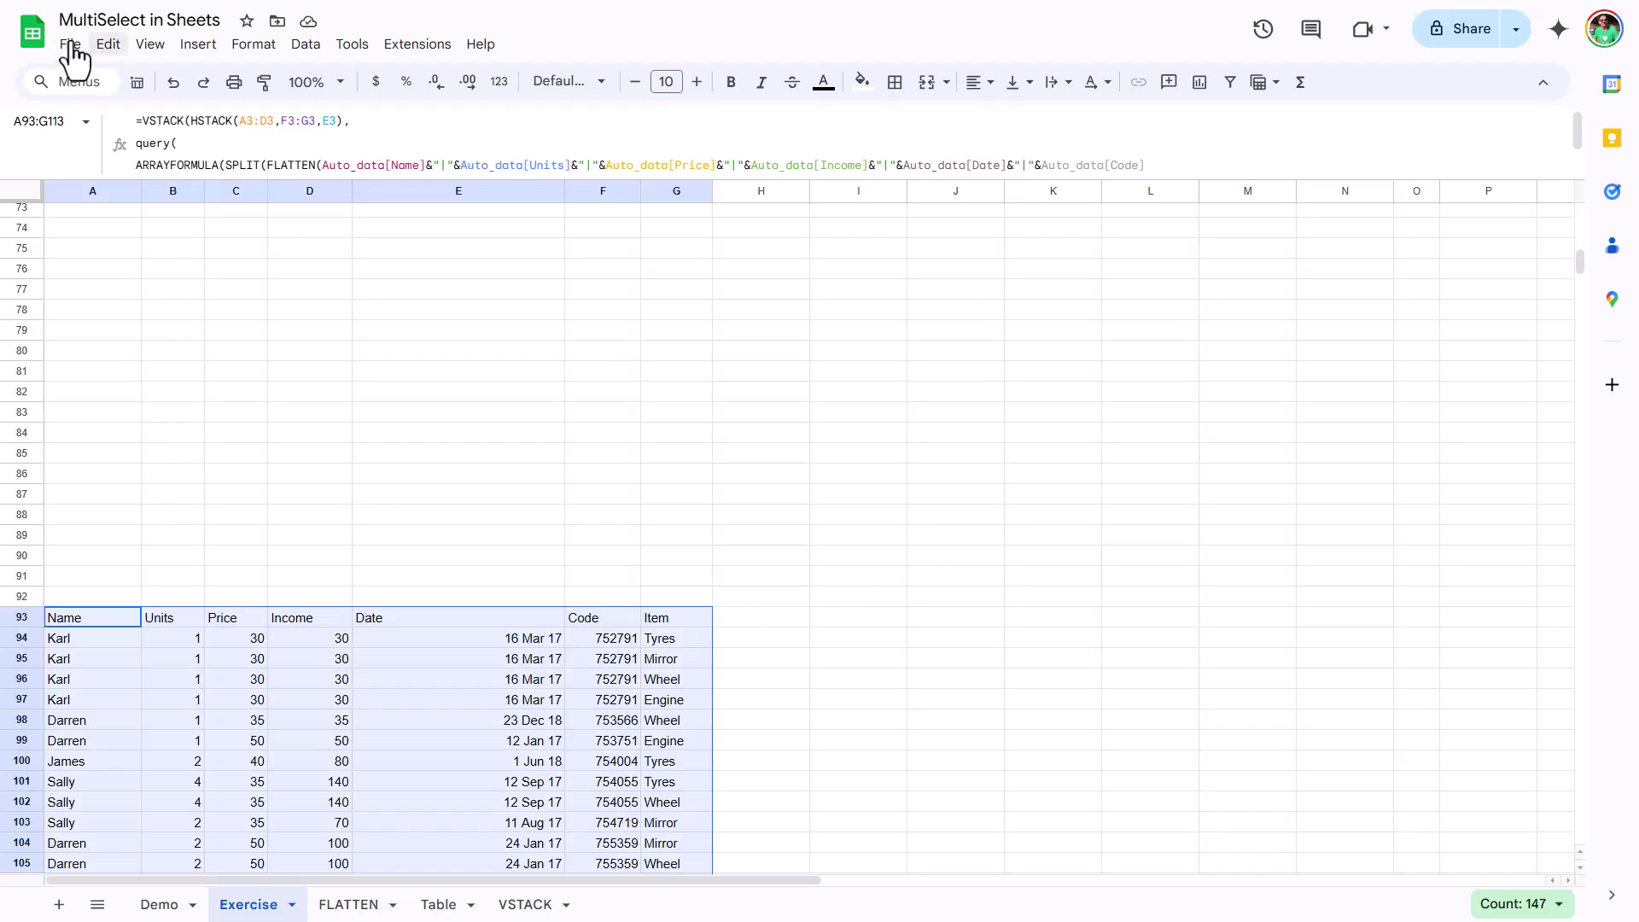
Insert a pivot table from Exercise!A93:G113 at cell I93 on the existing sheet.
left_click(197, 47)
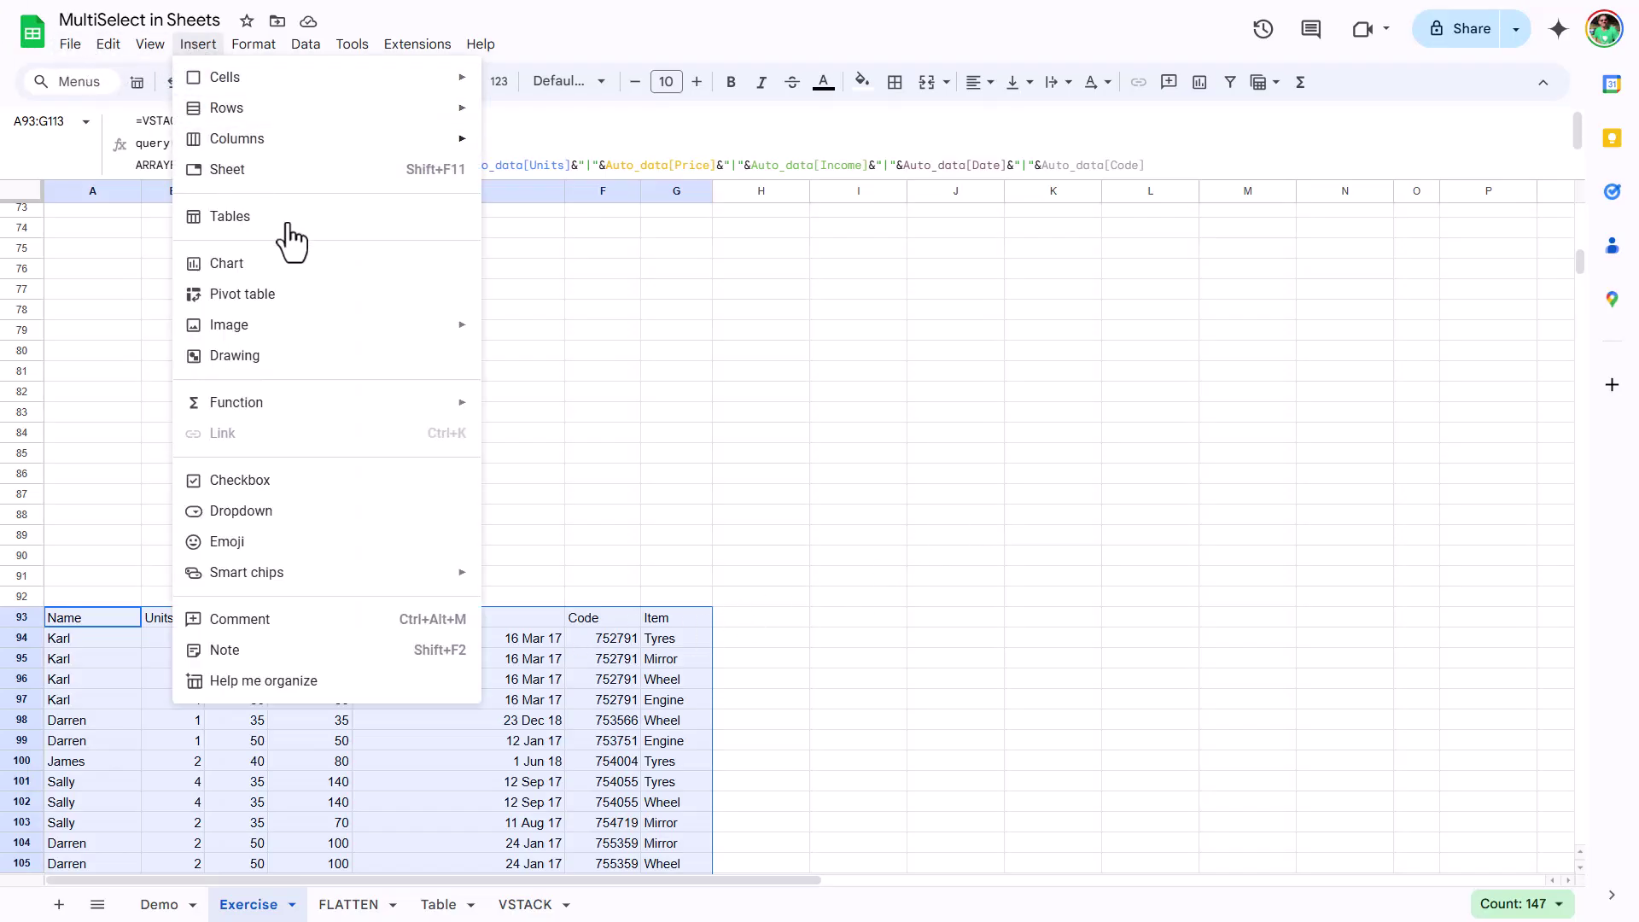
left_click(316, 296)
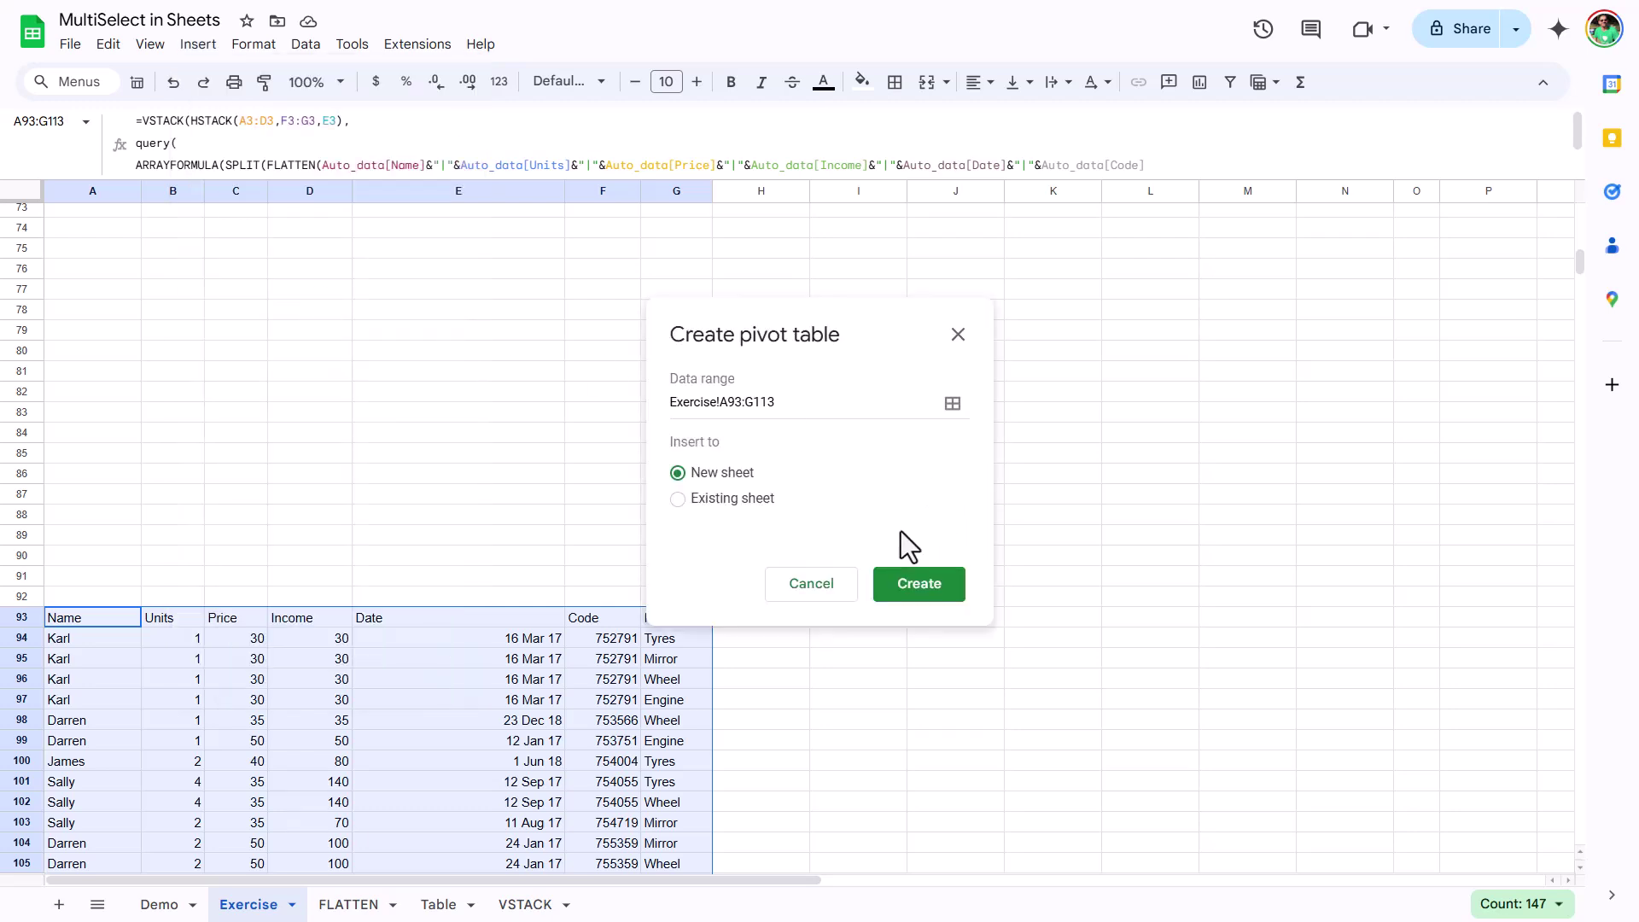
left_click(735, 502)
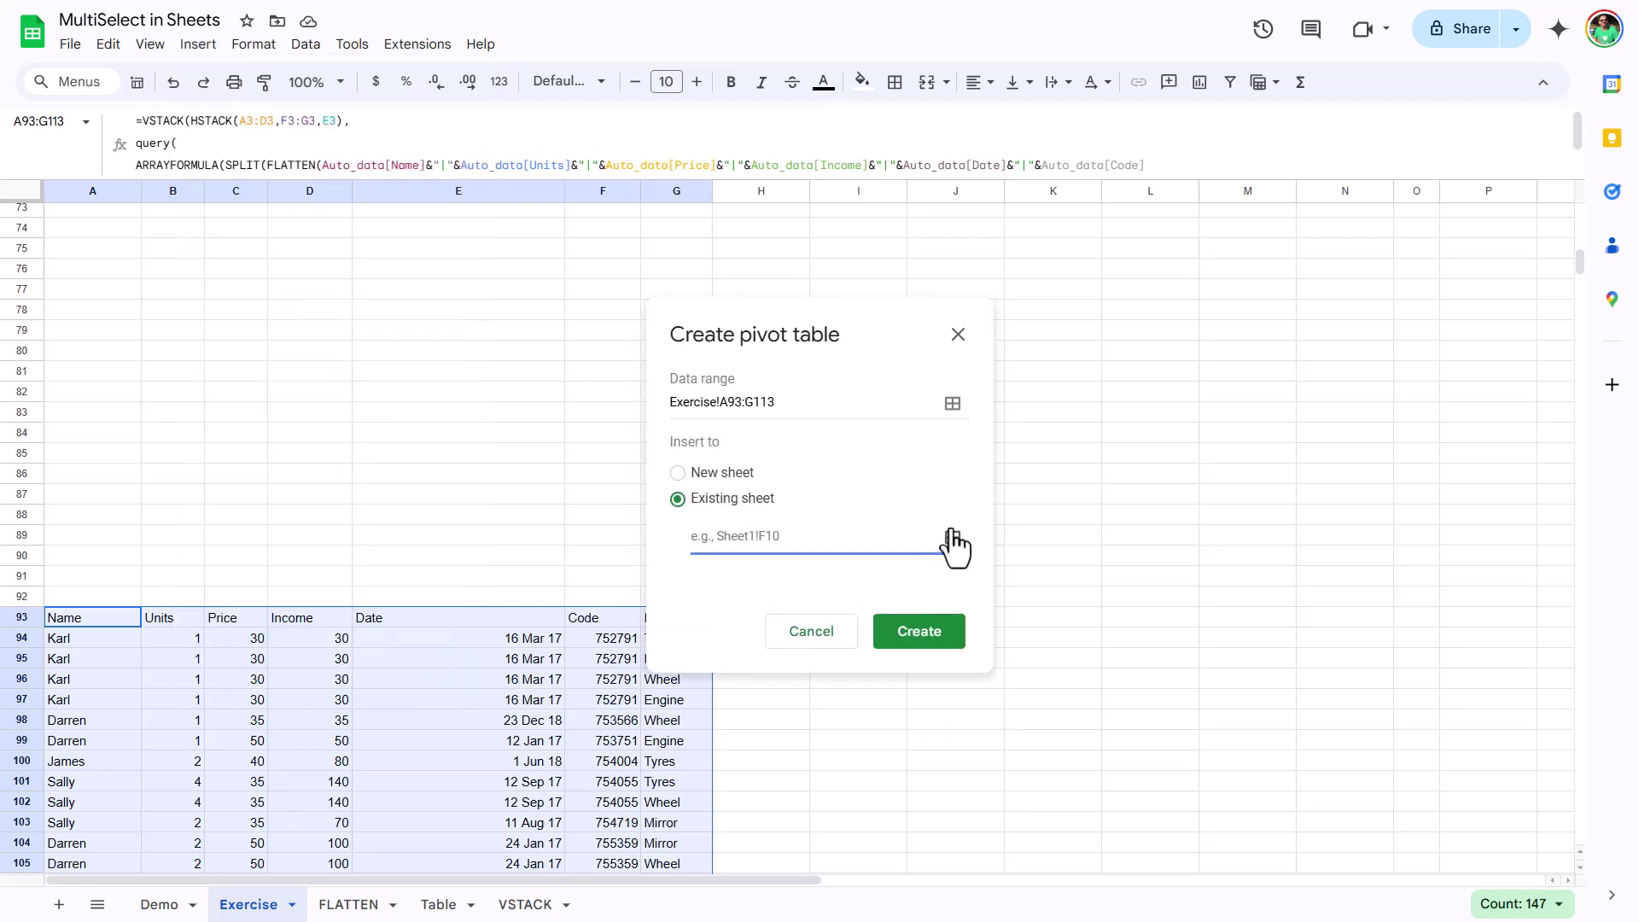
left_click(951, 536)
left_click(864, 618)
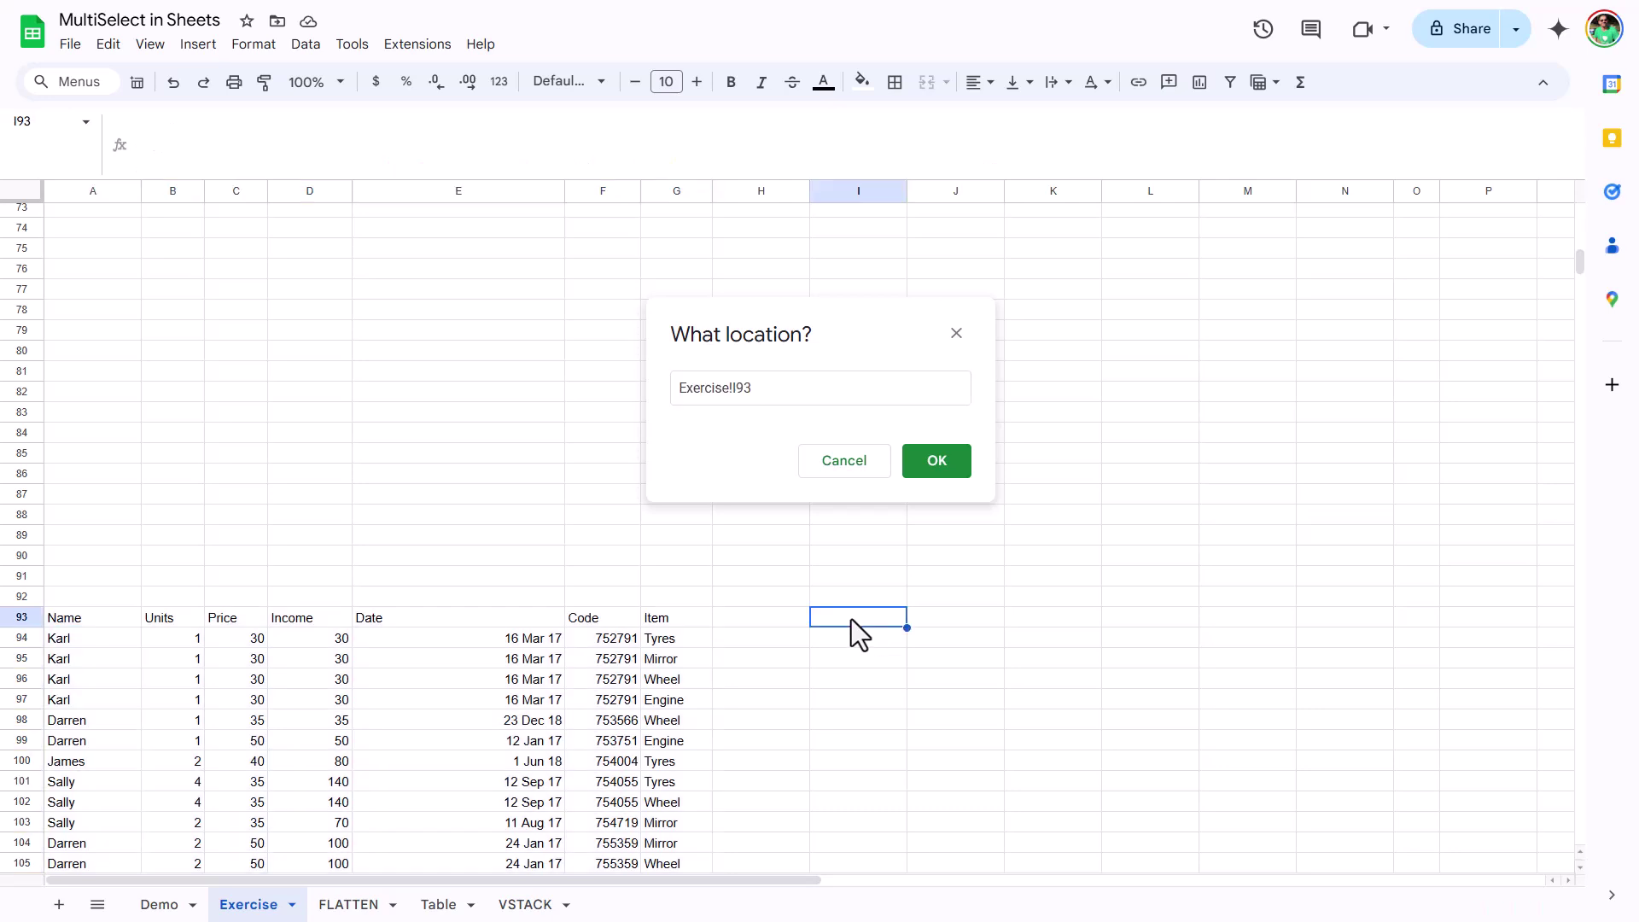
key("Return")
key("Return")
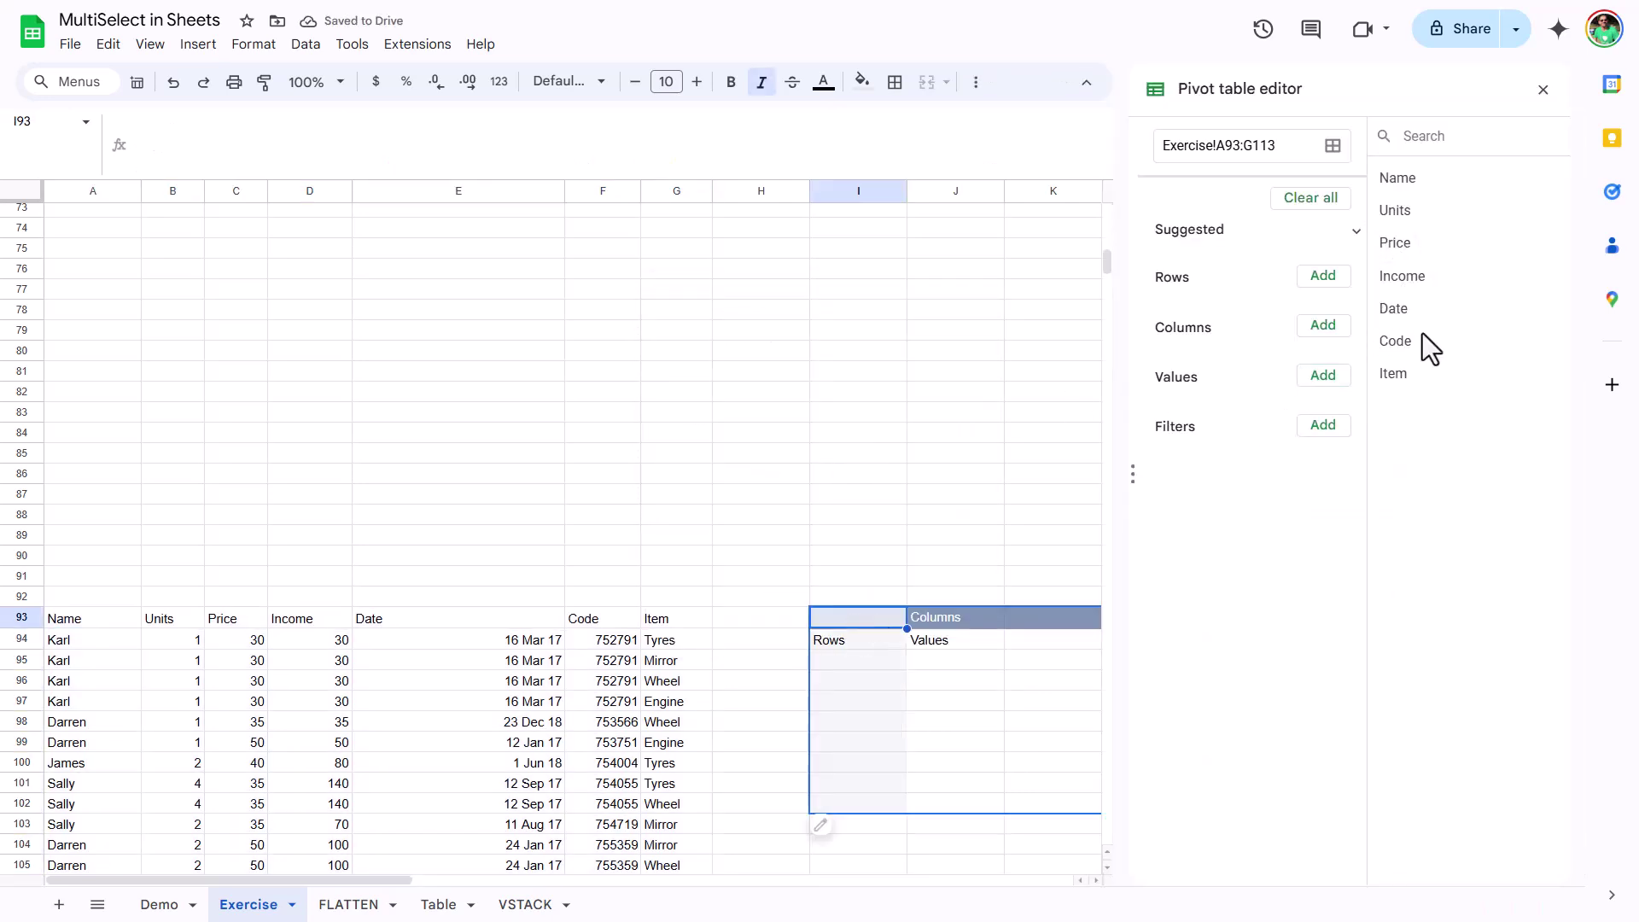
Add Item to Values and Rows, and check the counts: Engine 5, Mirror 5, Tyres 6, Wheel 4, total 20.
left_click_drag(1396, 373, 1244, 410)
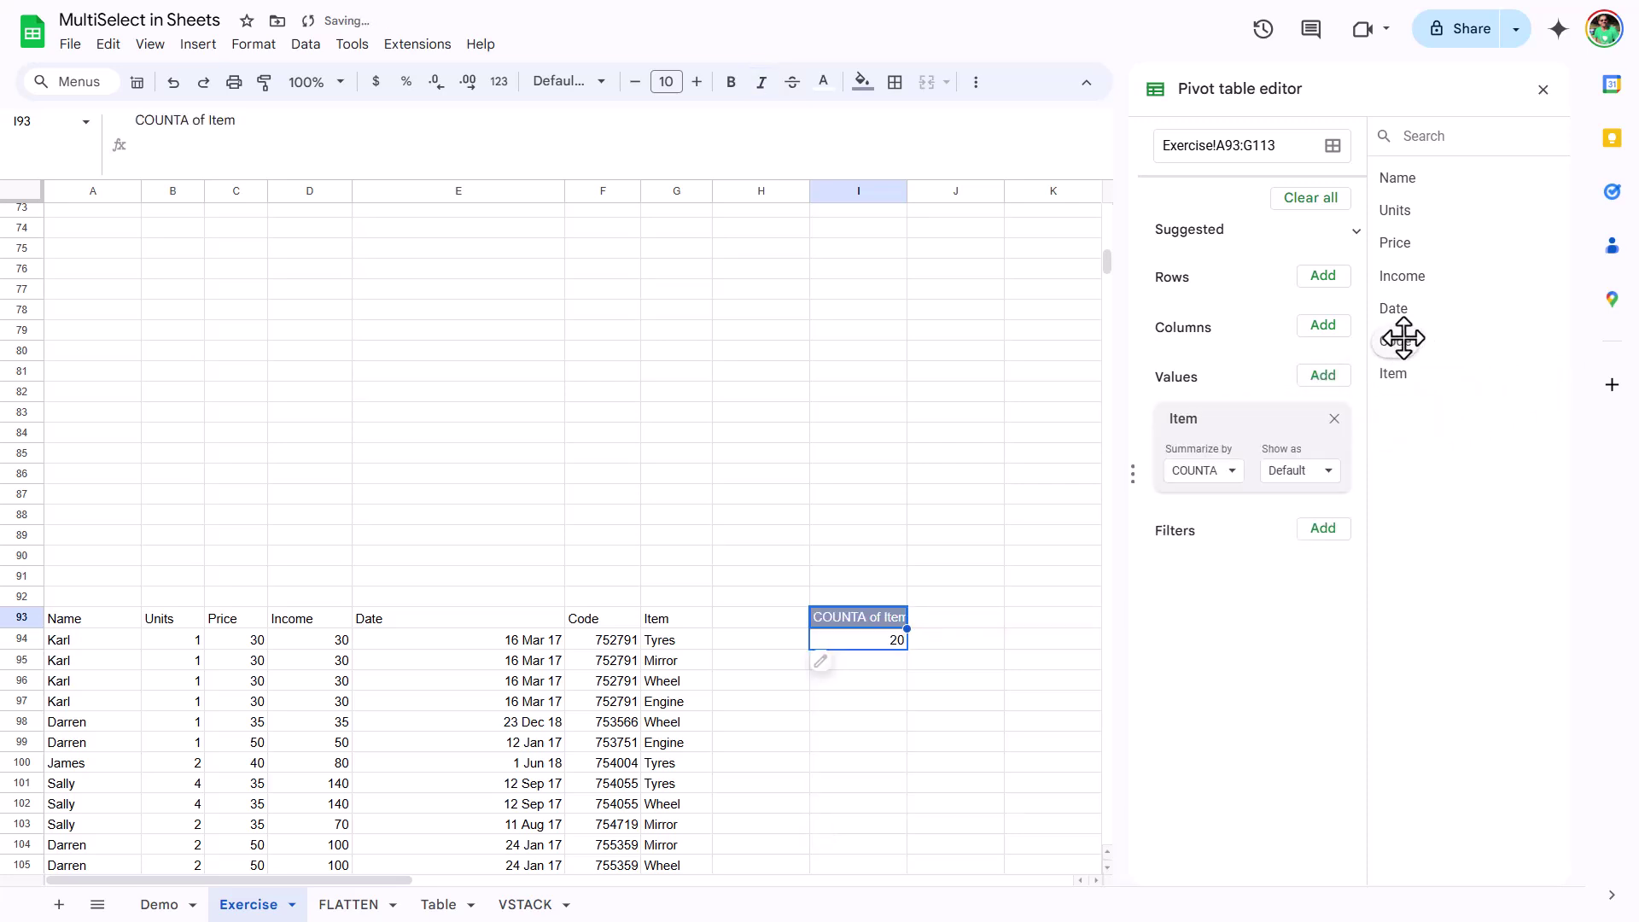
left_click_drag(1395, 372, 1179, 278)
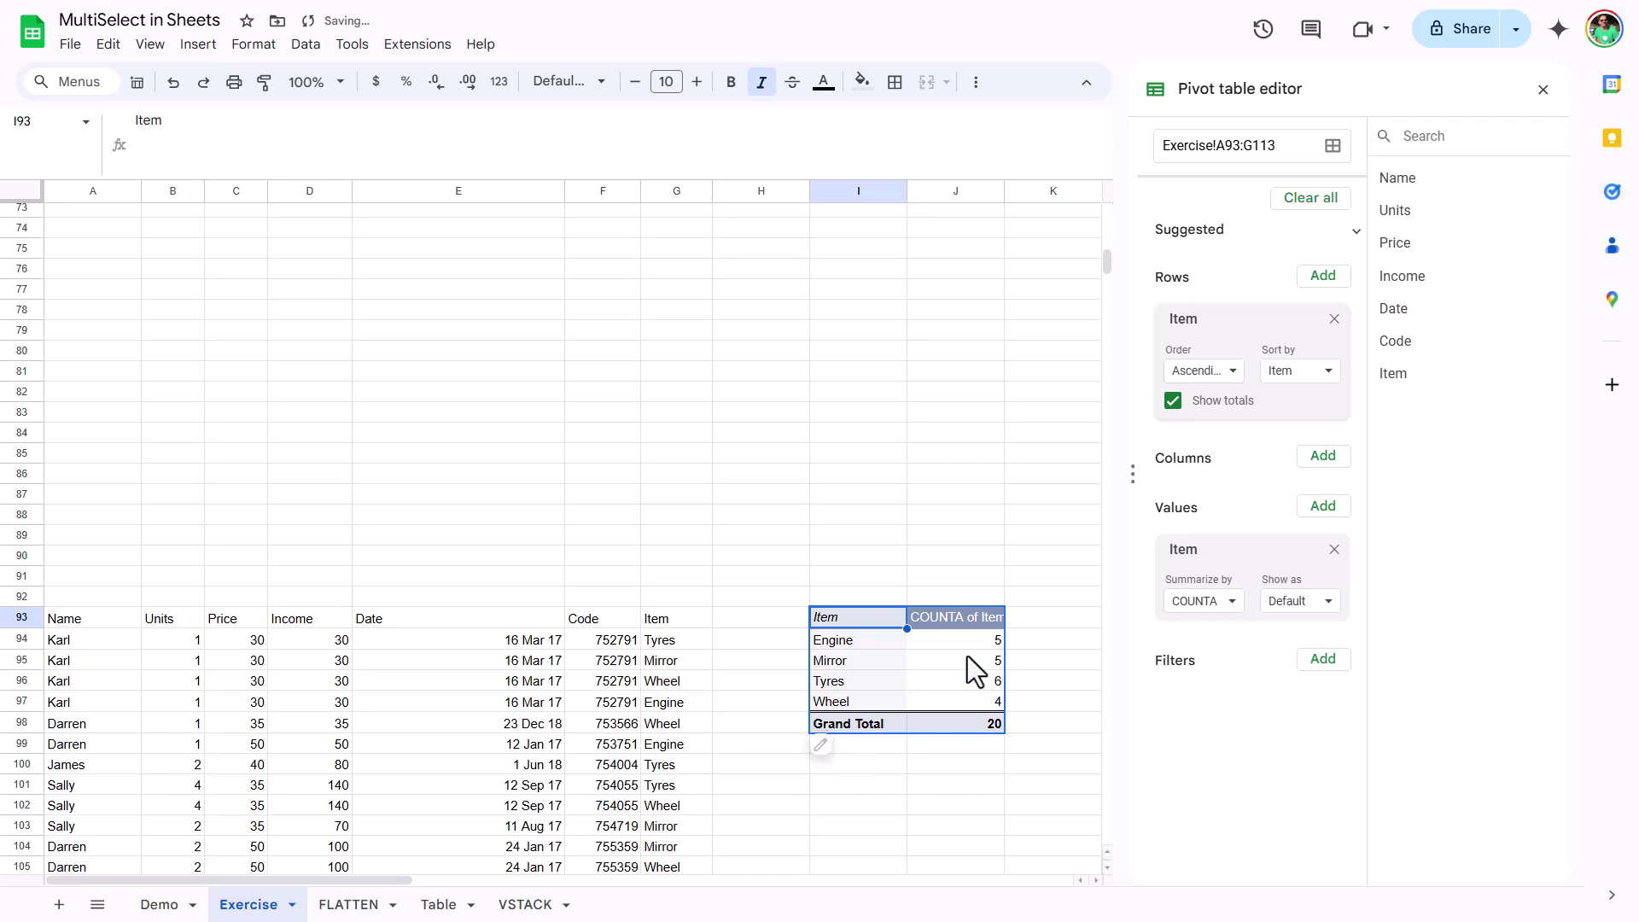
left_click(971, 643)
left_click(975, 668)
left_click(979, 686)
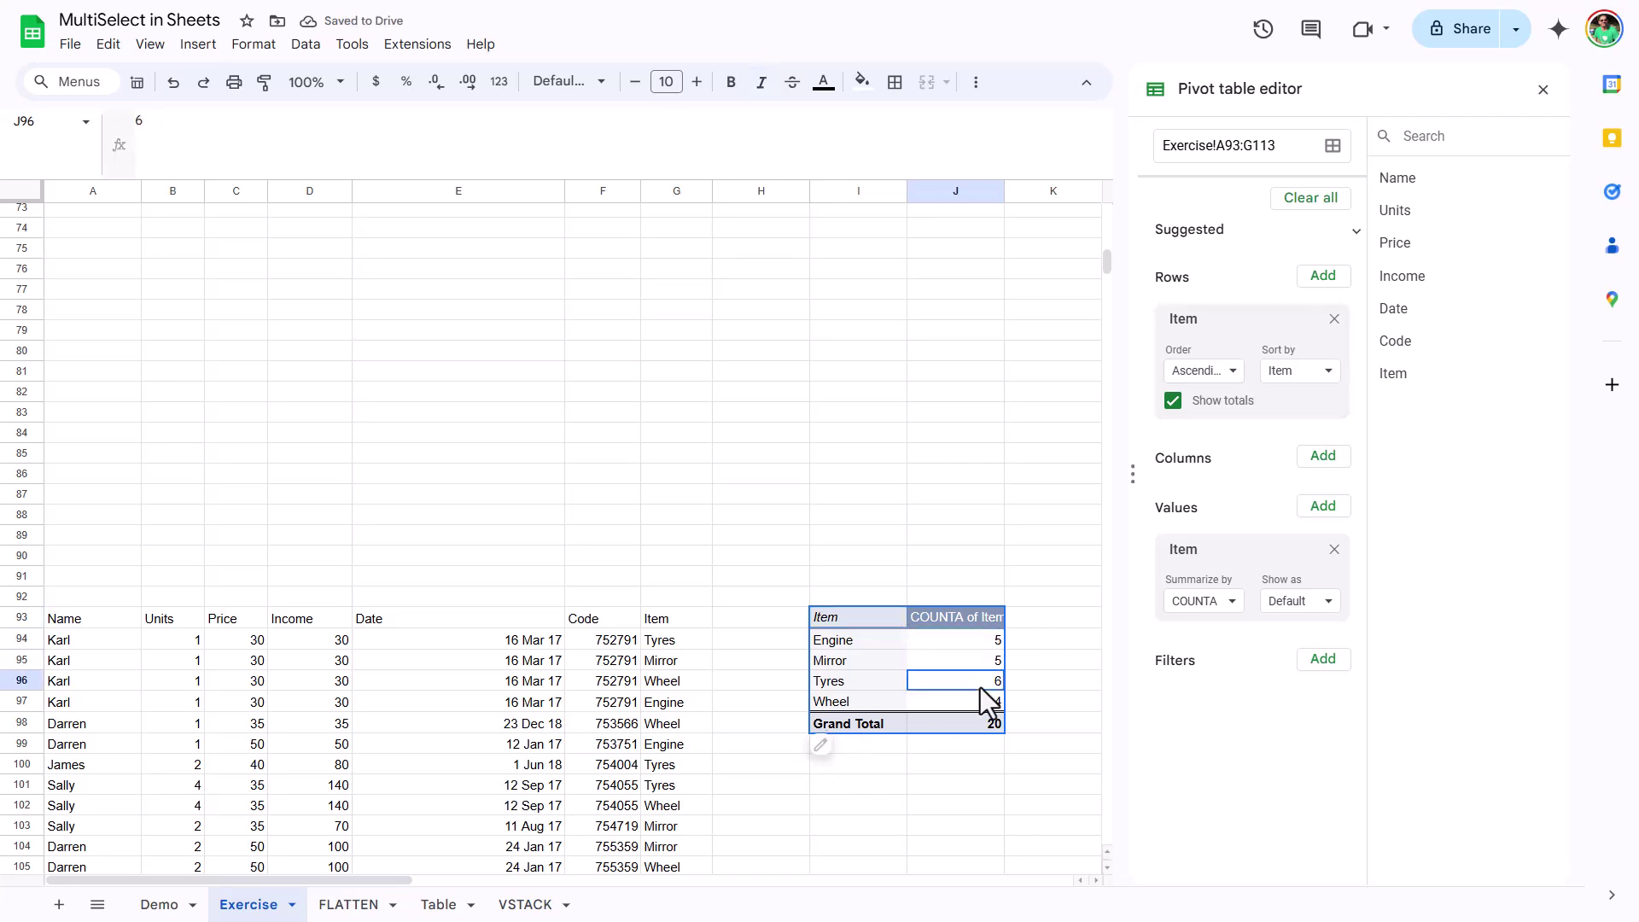
left_click(985, 700)
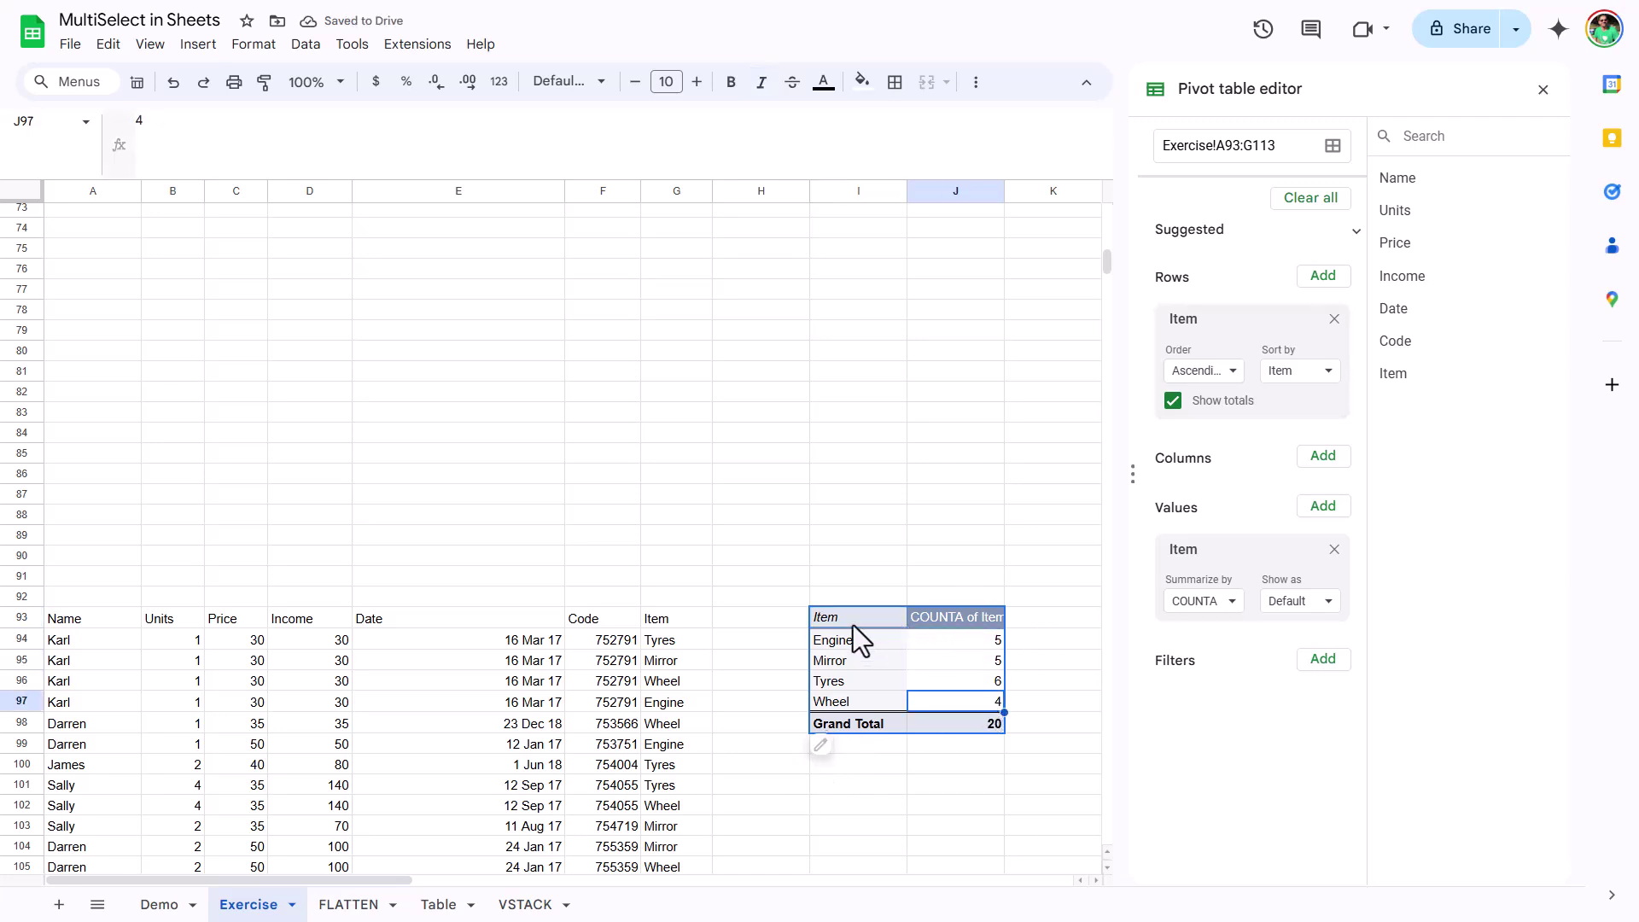
left_click_drag(853, 625, 947, 726)
scroll(382, 507, "up", 20)
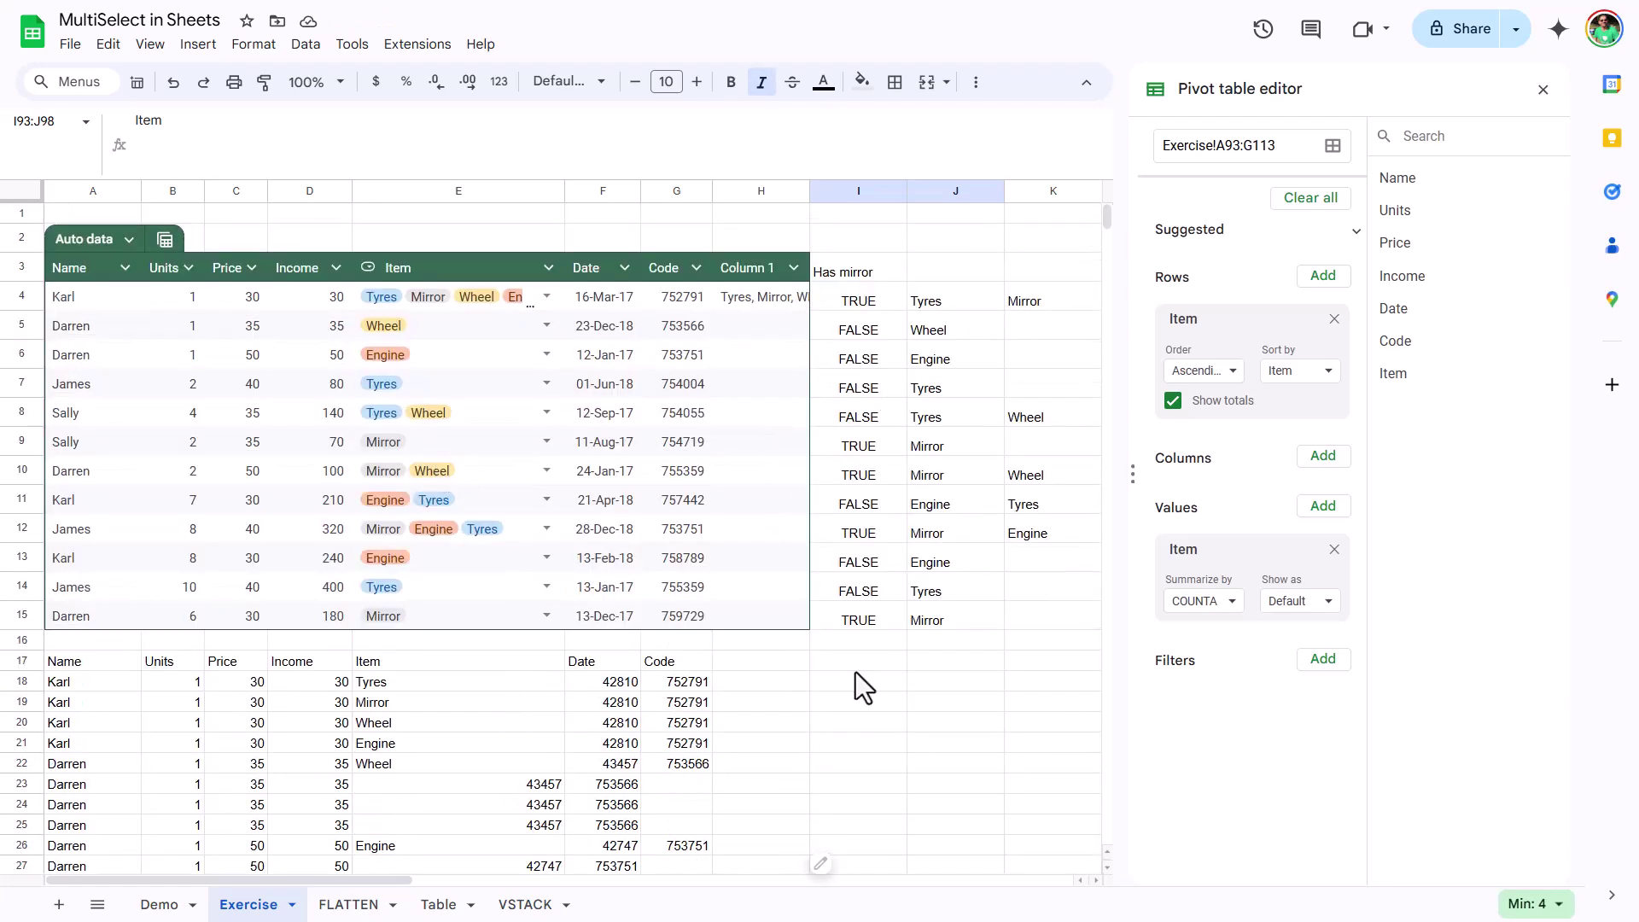
Replace Item with Name in Rows and summarise by COUNTUNIQUE: Darren 3, James 3, Karl 4, Sally 3.
left_click(857, 667)
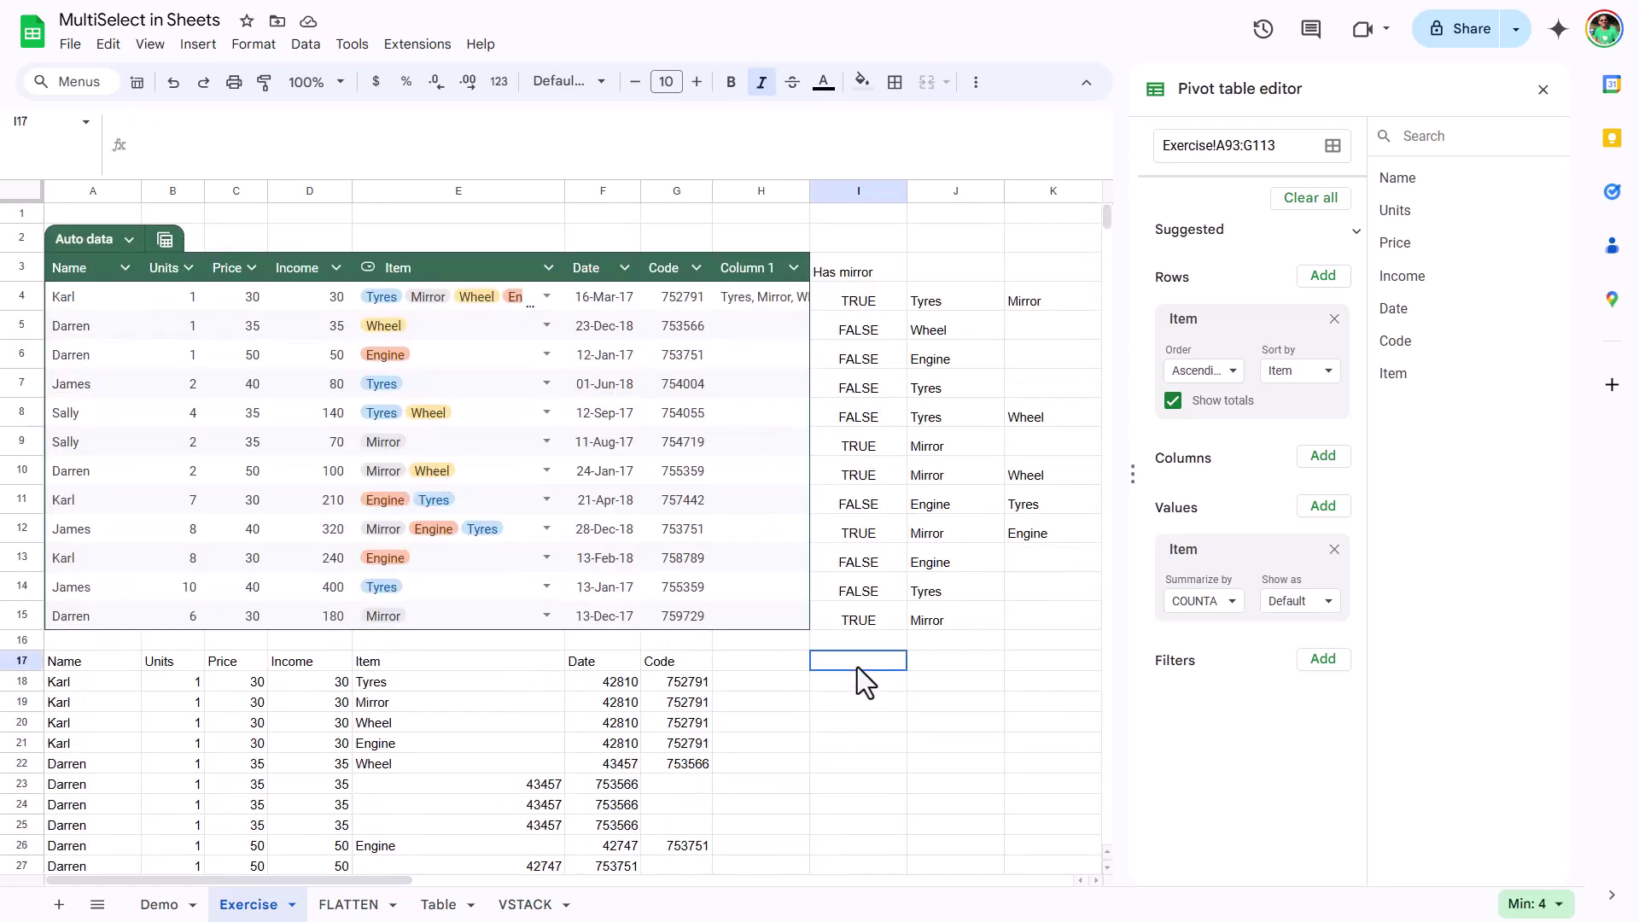
left_click(920, 269)
left_click(1334, 318)
left_click_drag(1392, 179, 1196, 315)
left_click(976, 526)
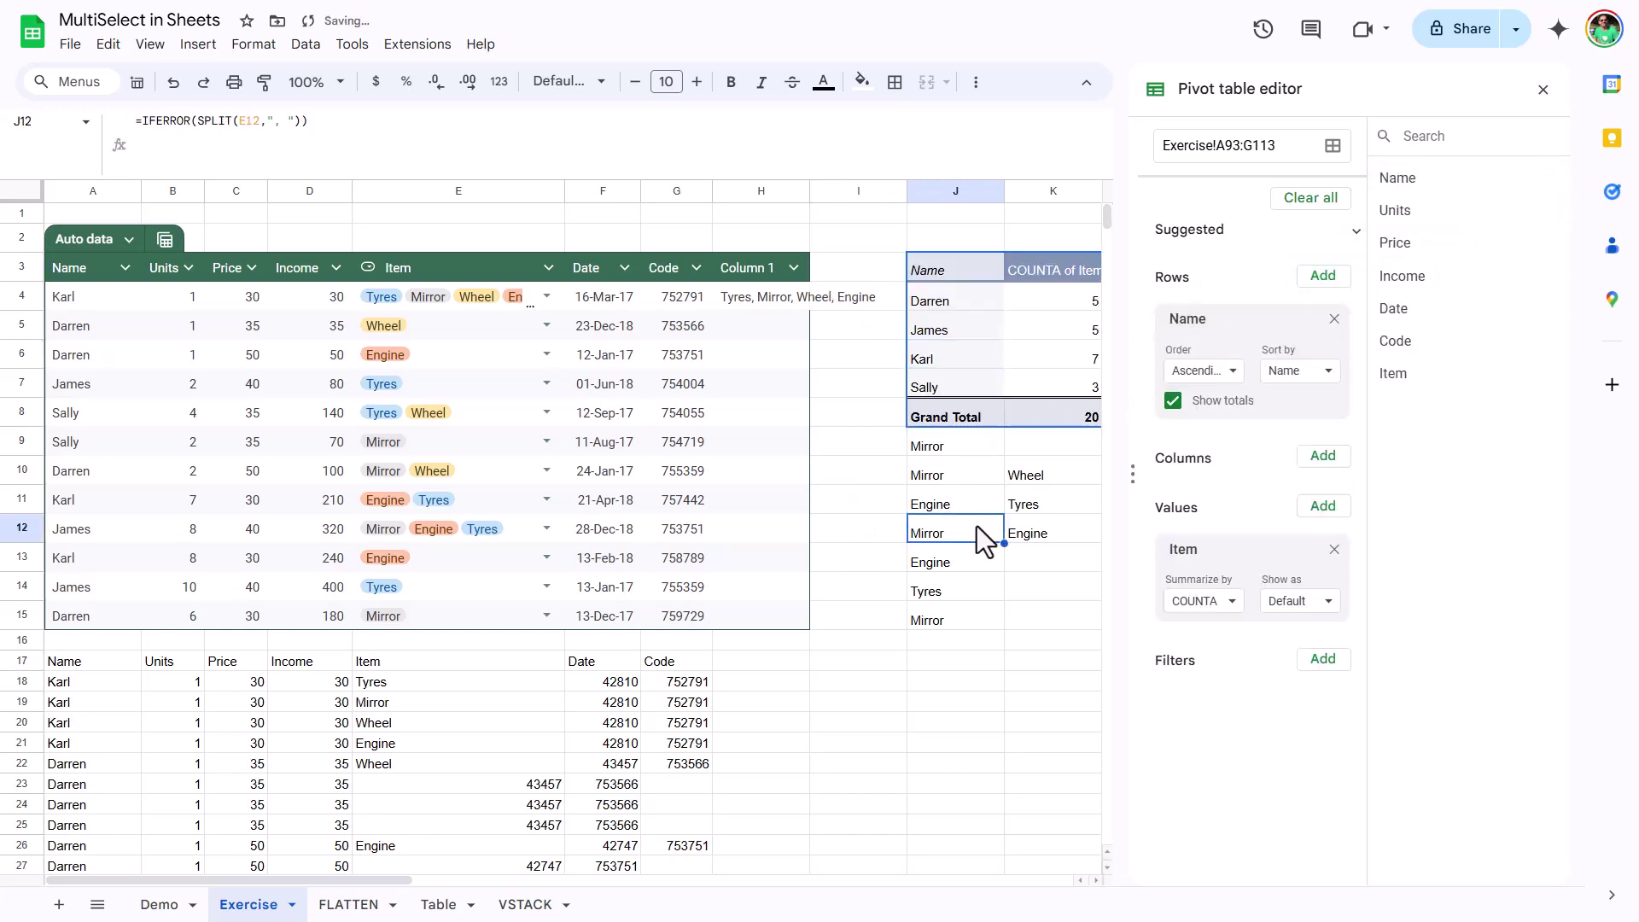
left_click(1229, 602)
left_click(1233, 283)
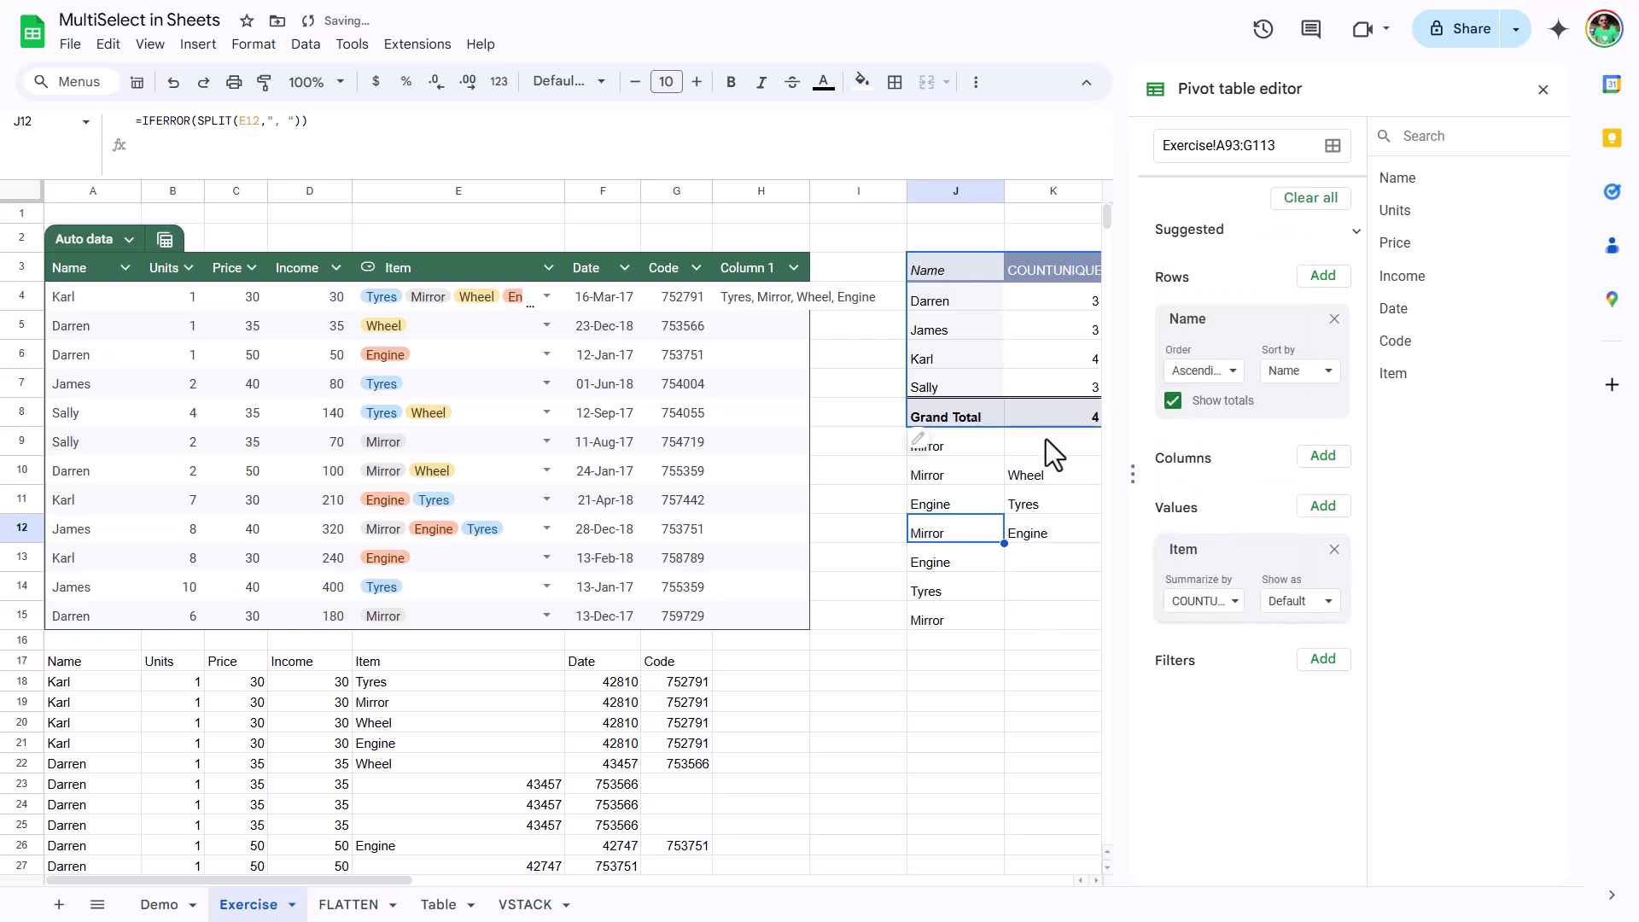
left_click(1052, 472)
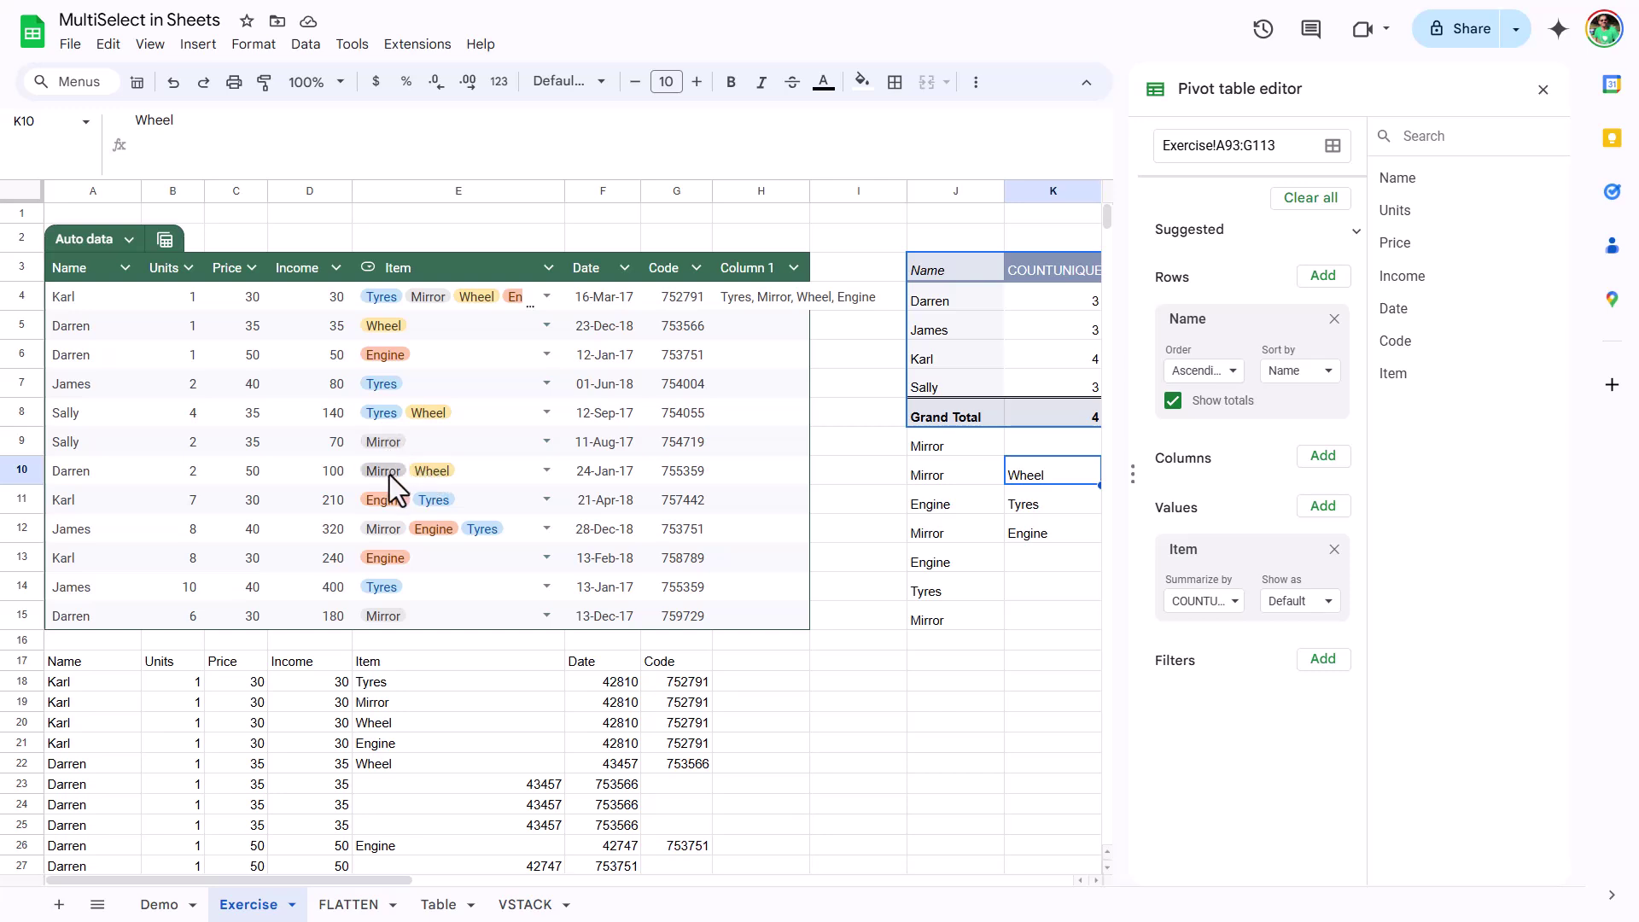
Swap Darren's E6 item chip from Engine to Mirror, so his pivot unique count becomes 2.
left_click(401, 356)
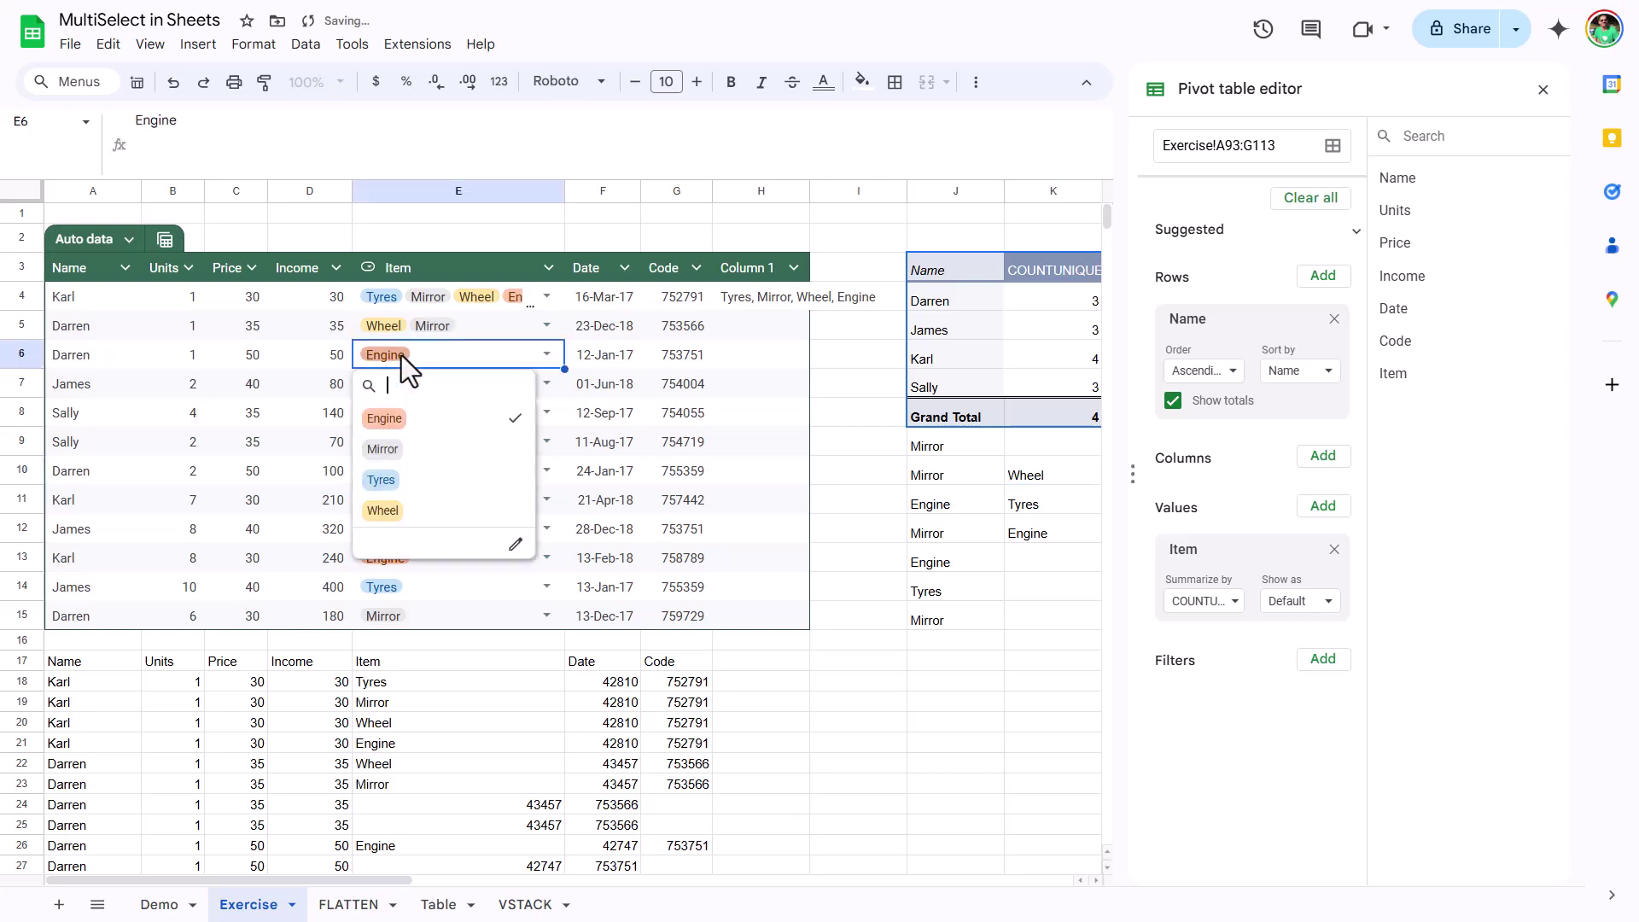
left_click(423, 461)
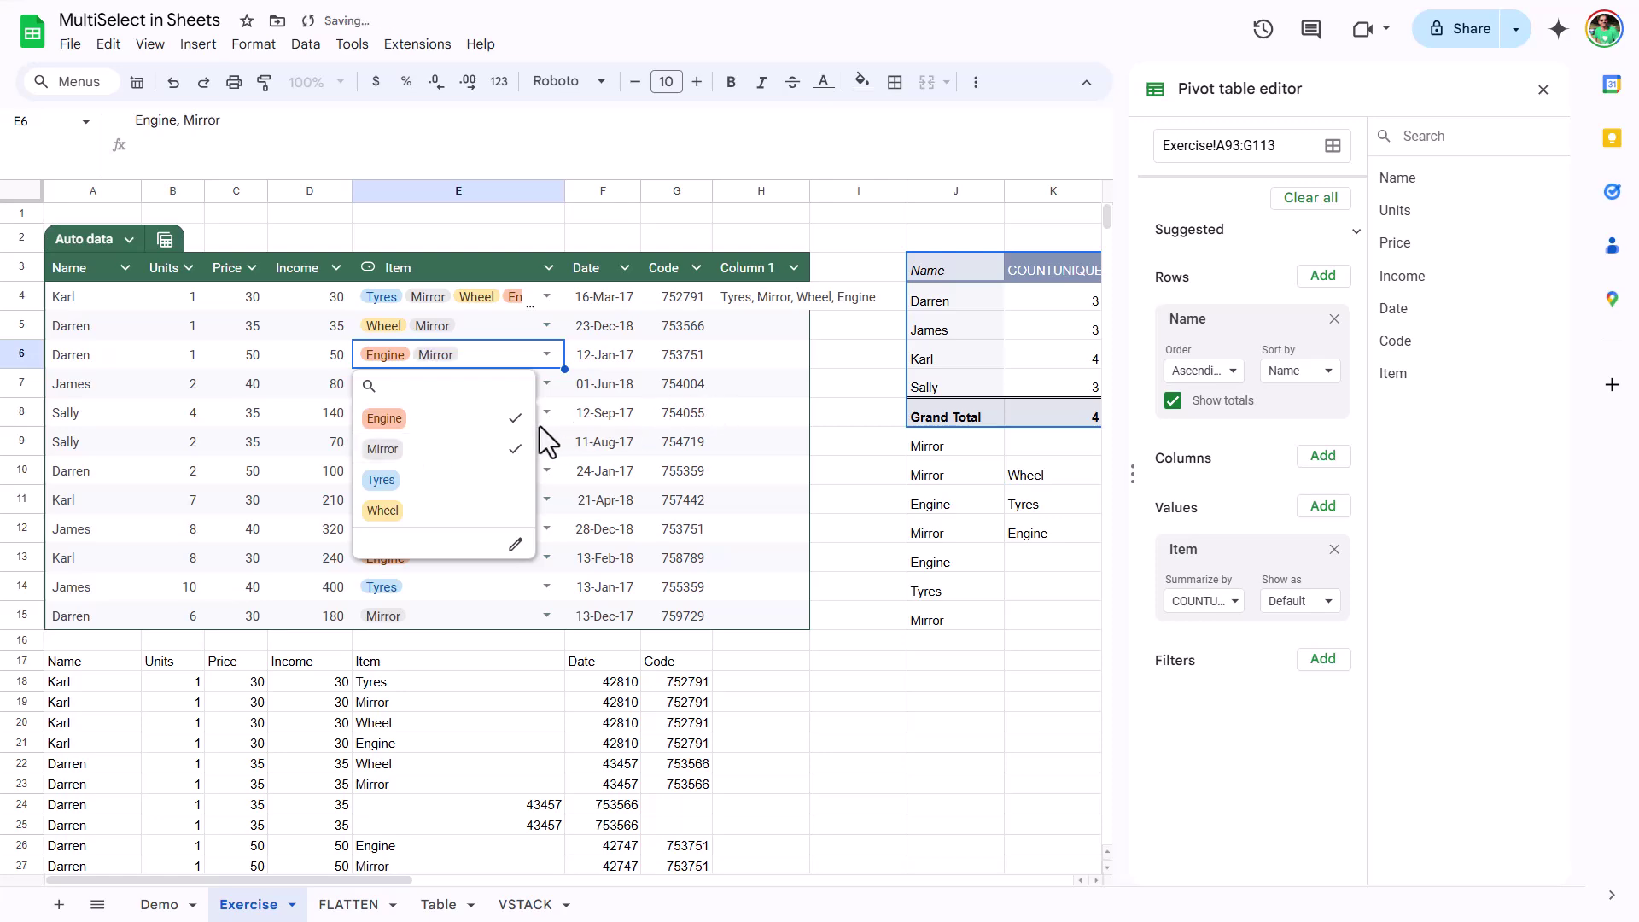
left_click(1025, 300)
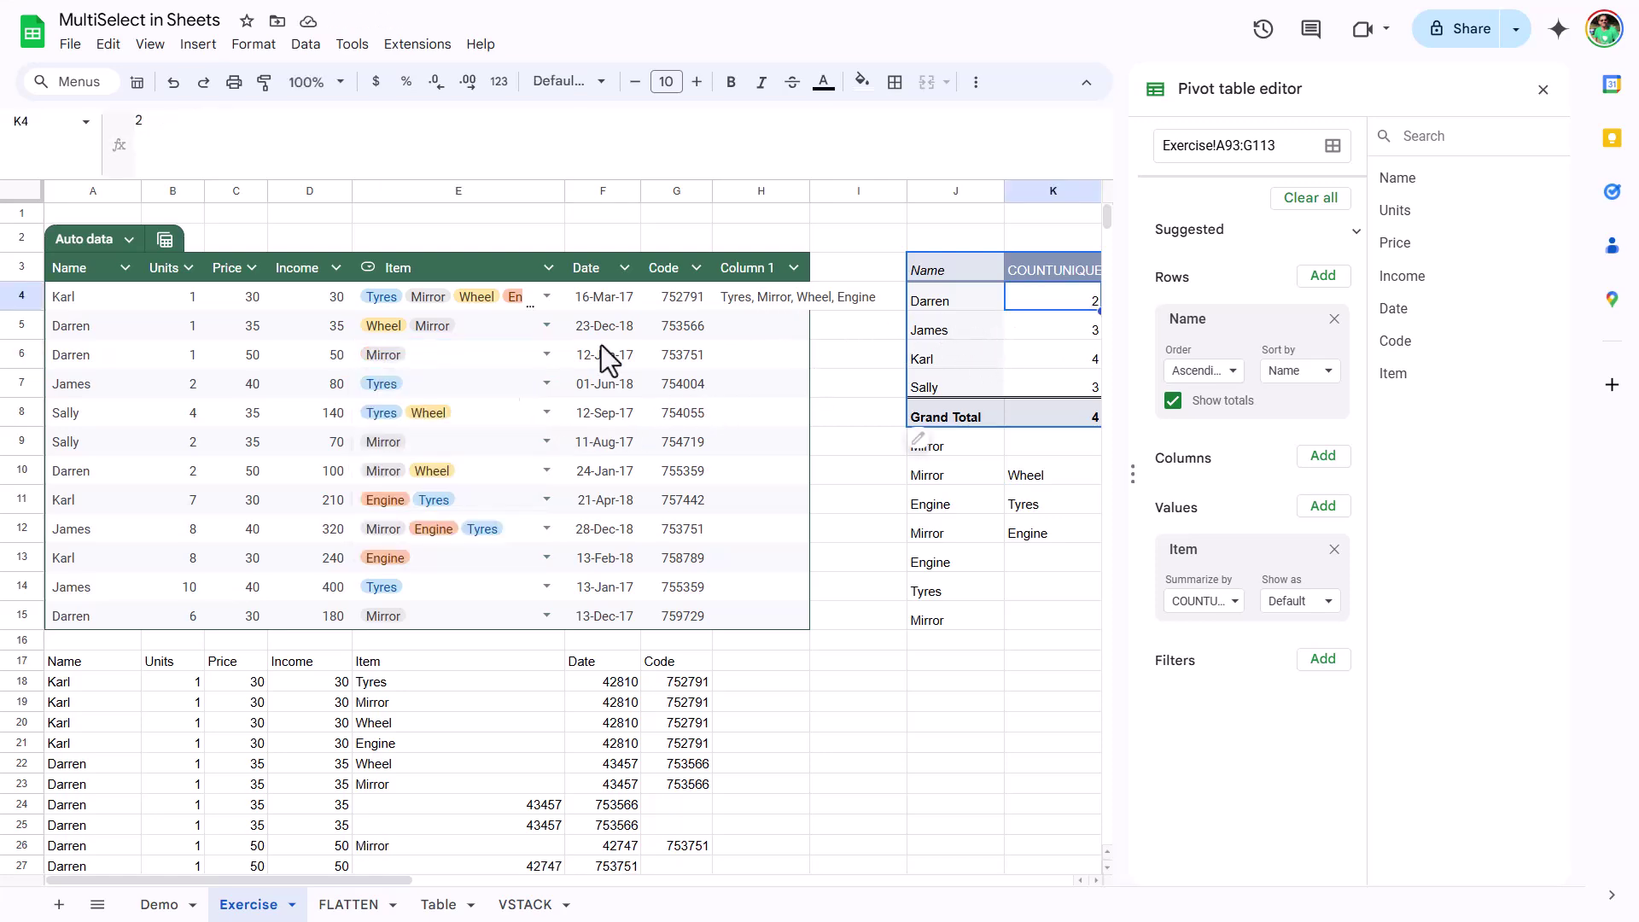
Create a filter on the A93:G105 unpivoted list so its row-93 headers get filter buttons.
scroll(471, 534, "down", 20)
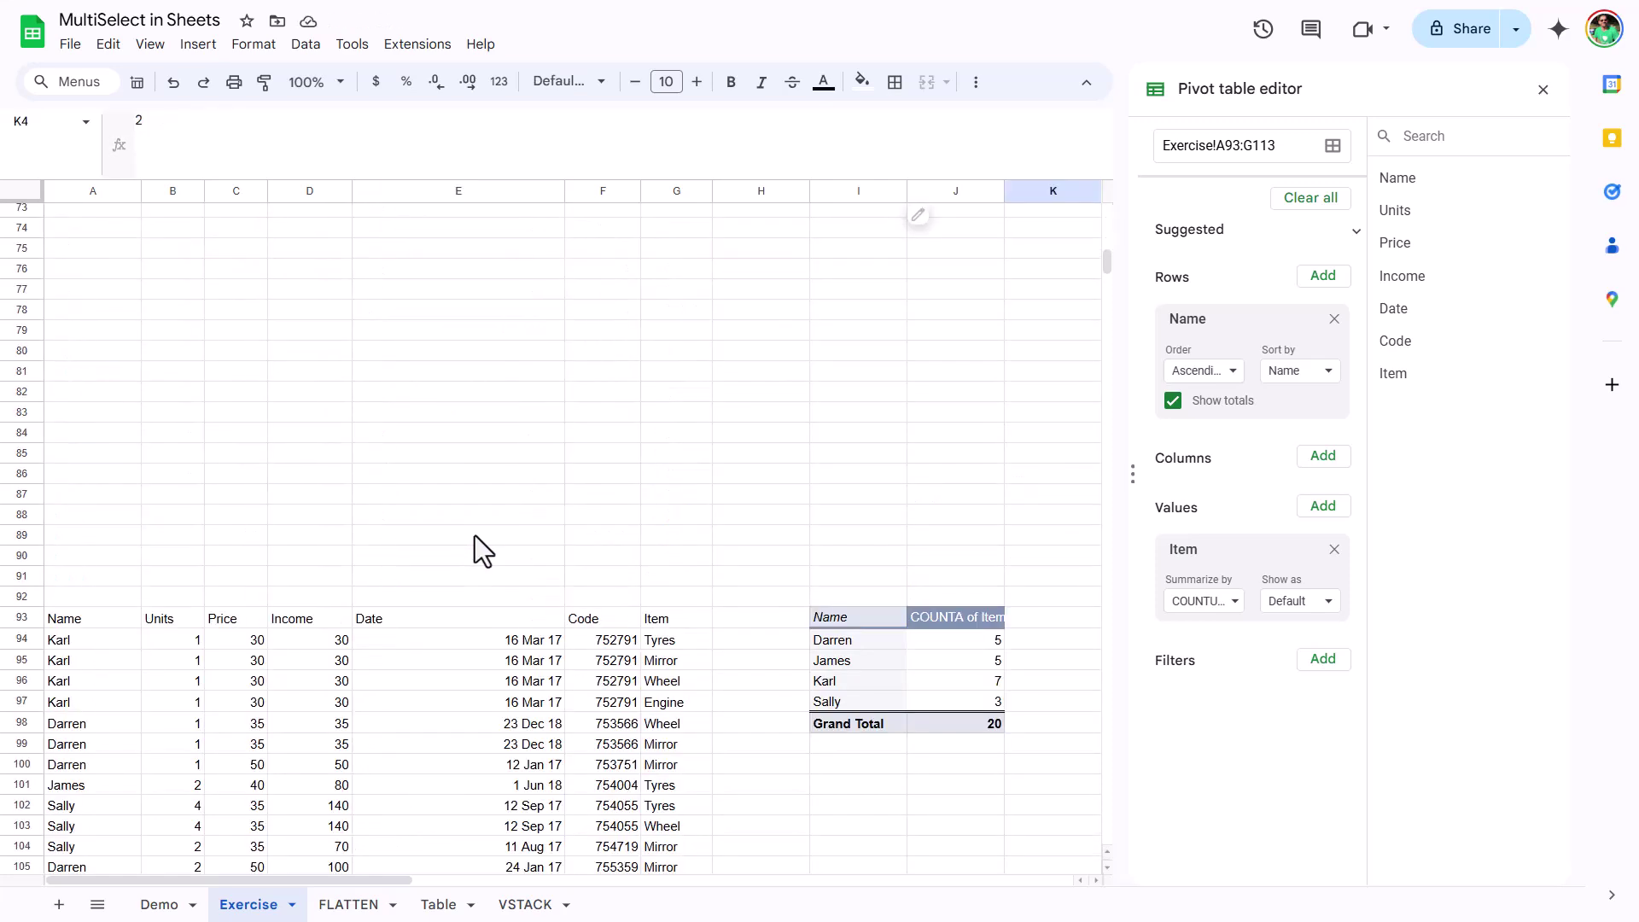
scroll(475, 531, "up", 5)
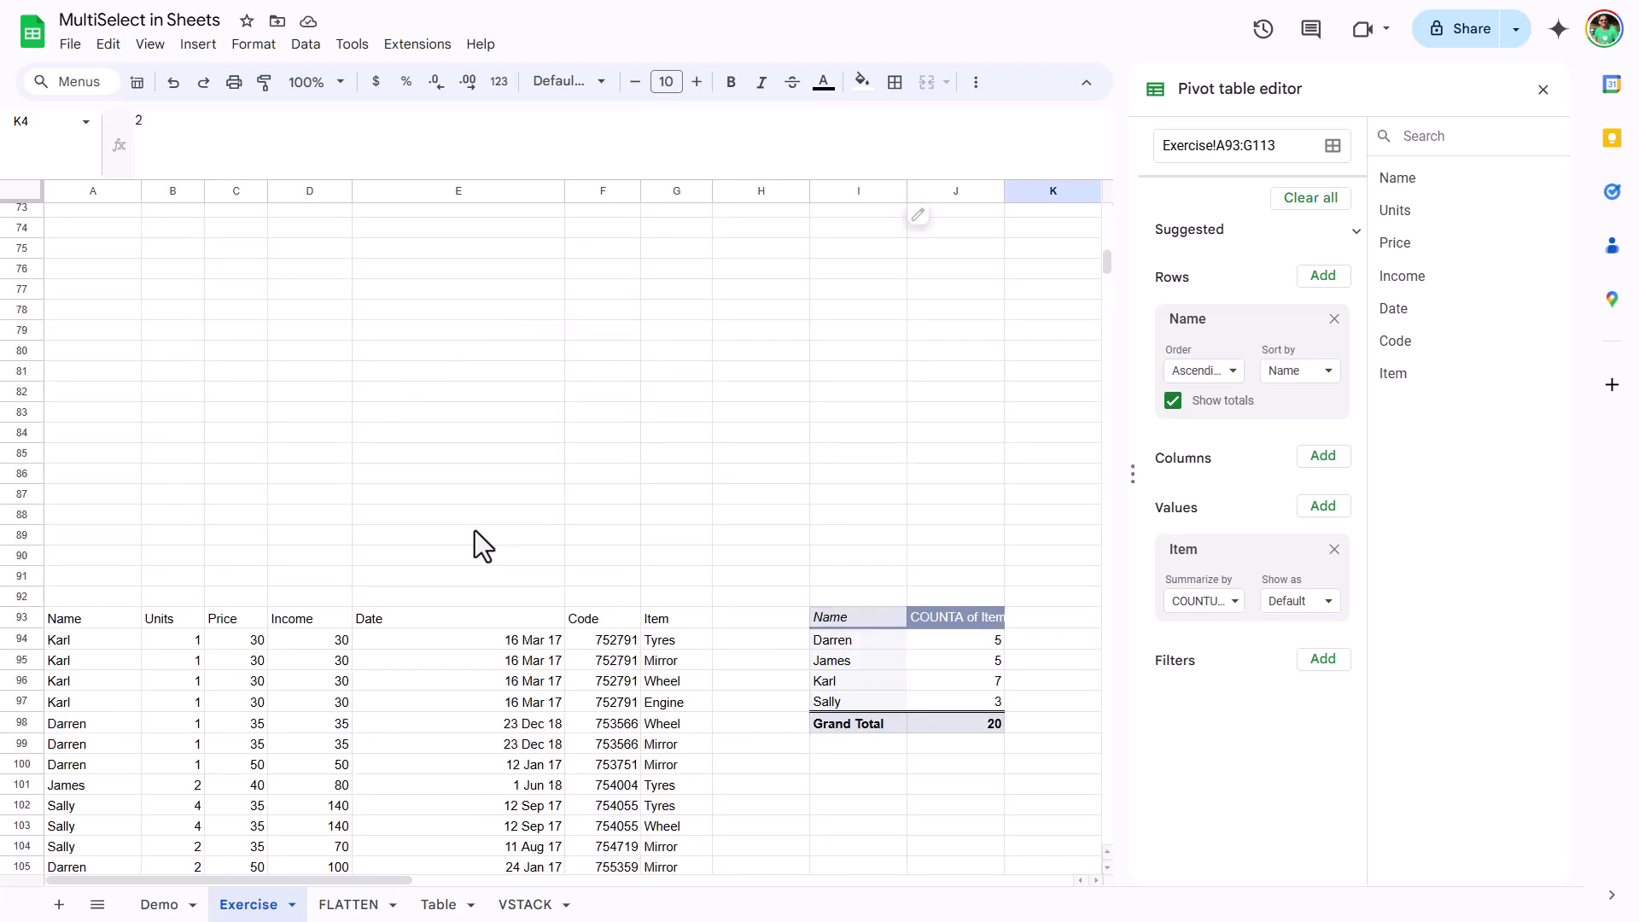
left_click(117, 619)
left_click(189, 663)
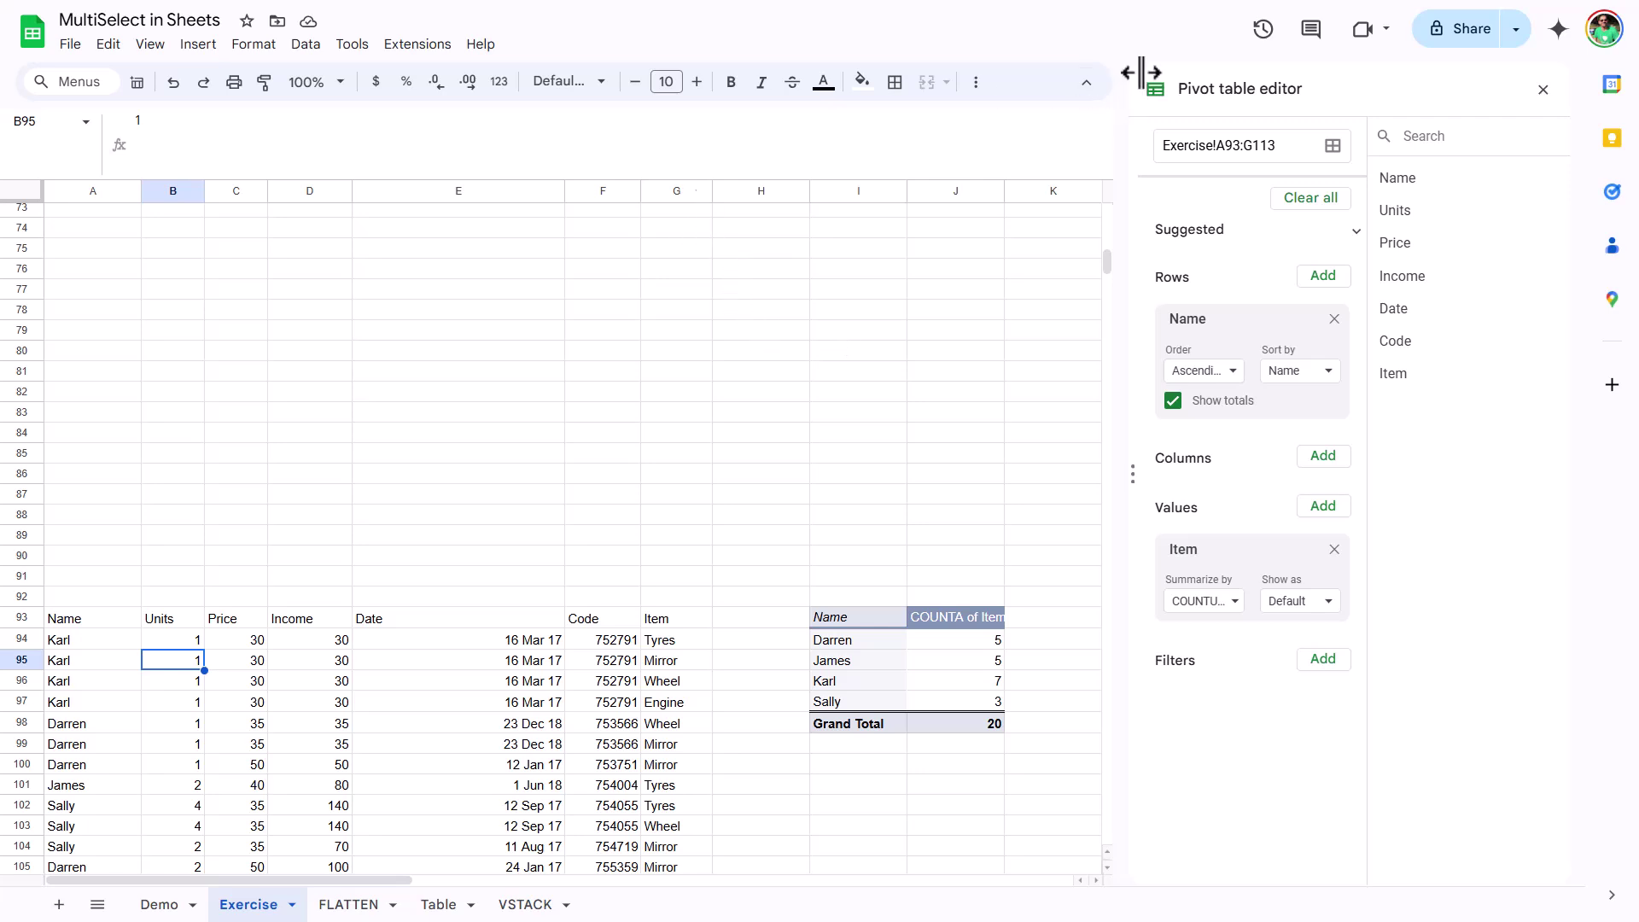
left_click(976, 82)
left_click(874, 120)
left_click(426, 625)
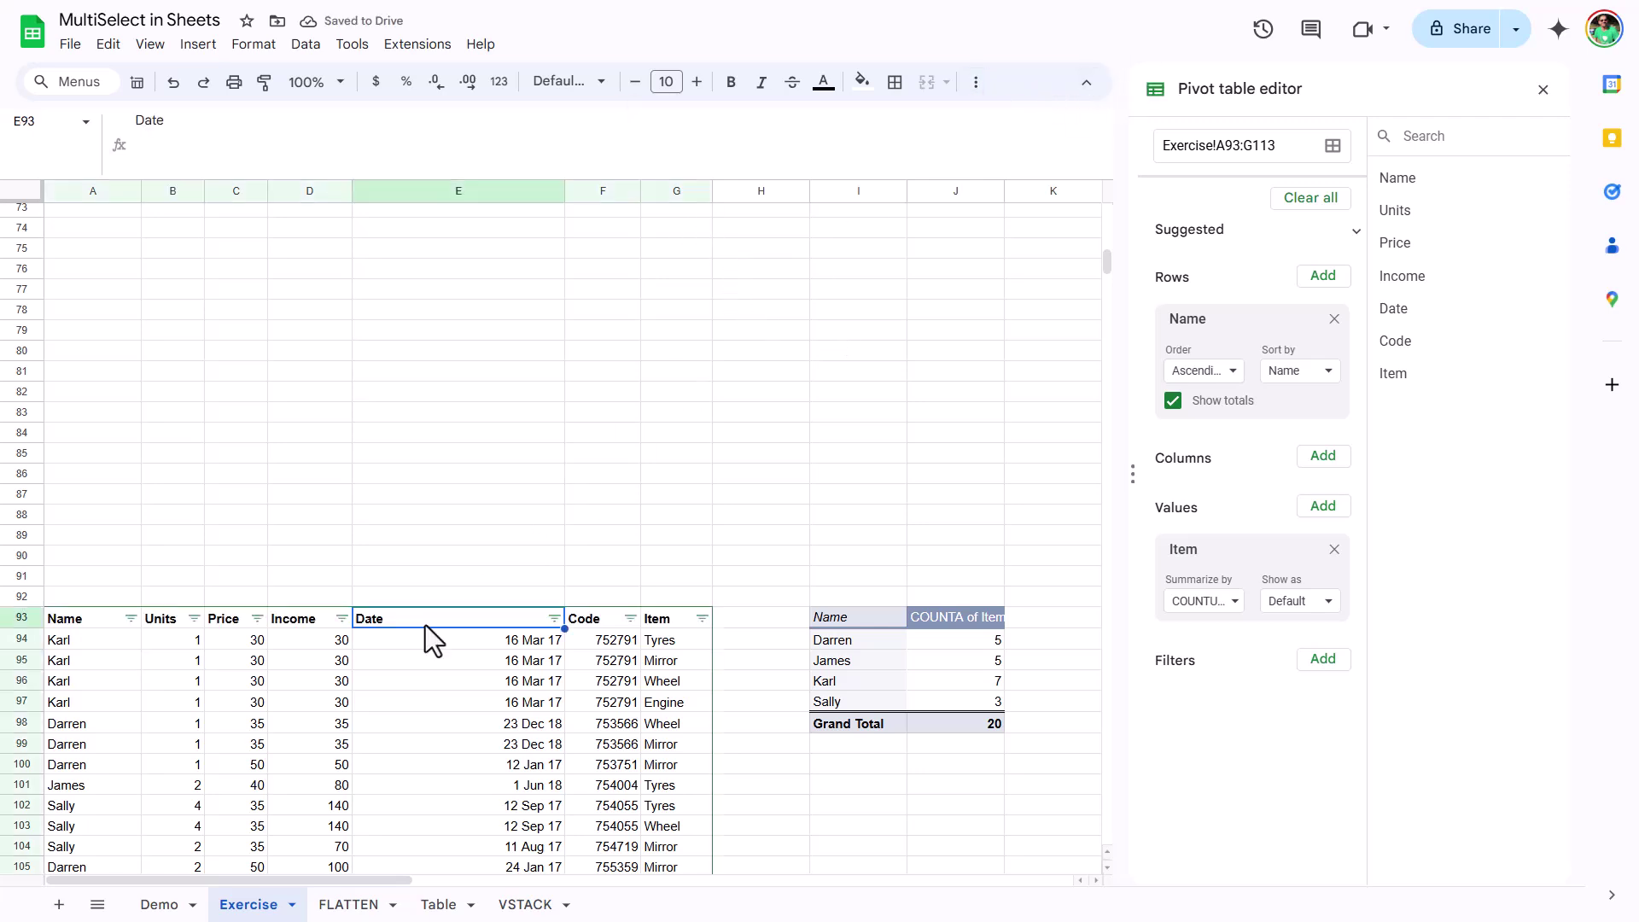